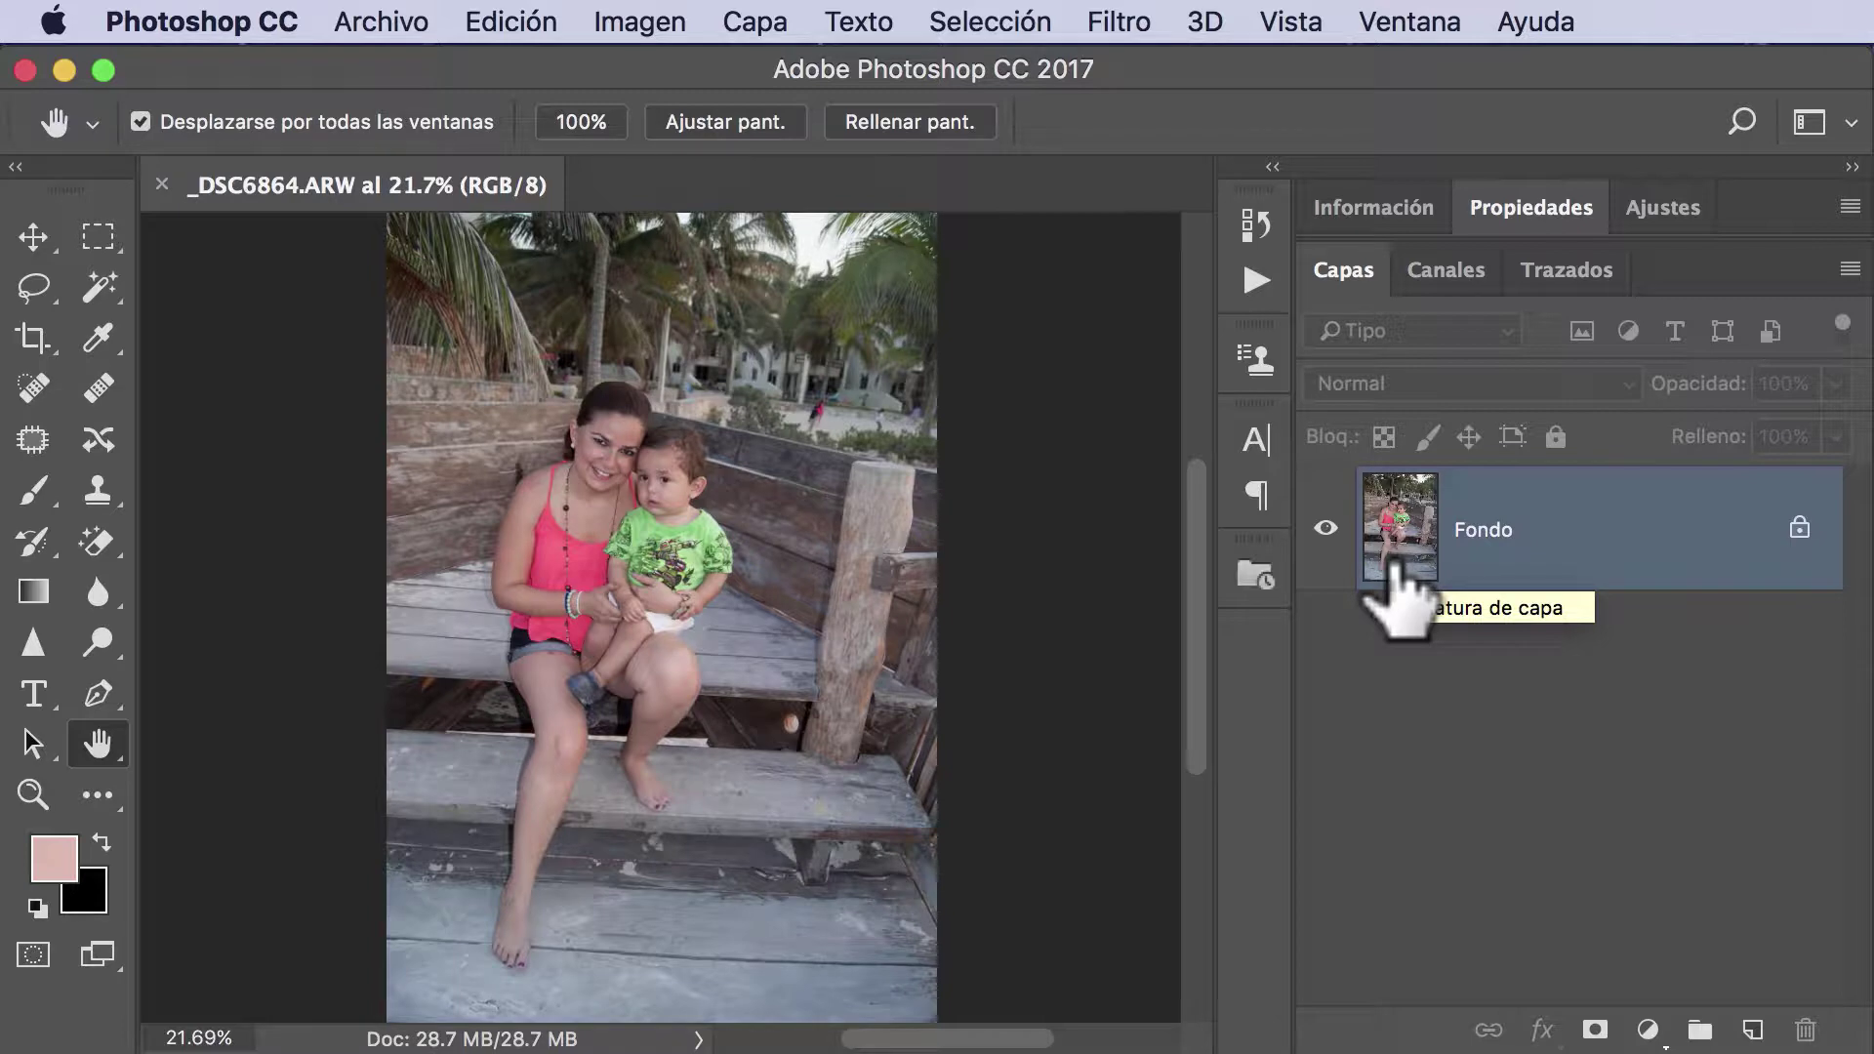
- Duplicate the Fondo layer and rename the copy 'Enfocar'
{"action": "left_click_drag", "start_coordinate": [1394, 566], "coordinate": [1752, 1027]}
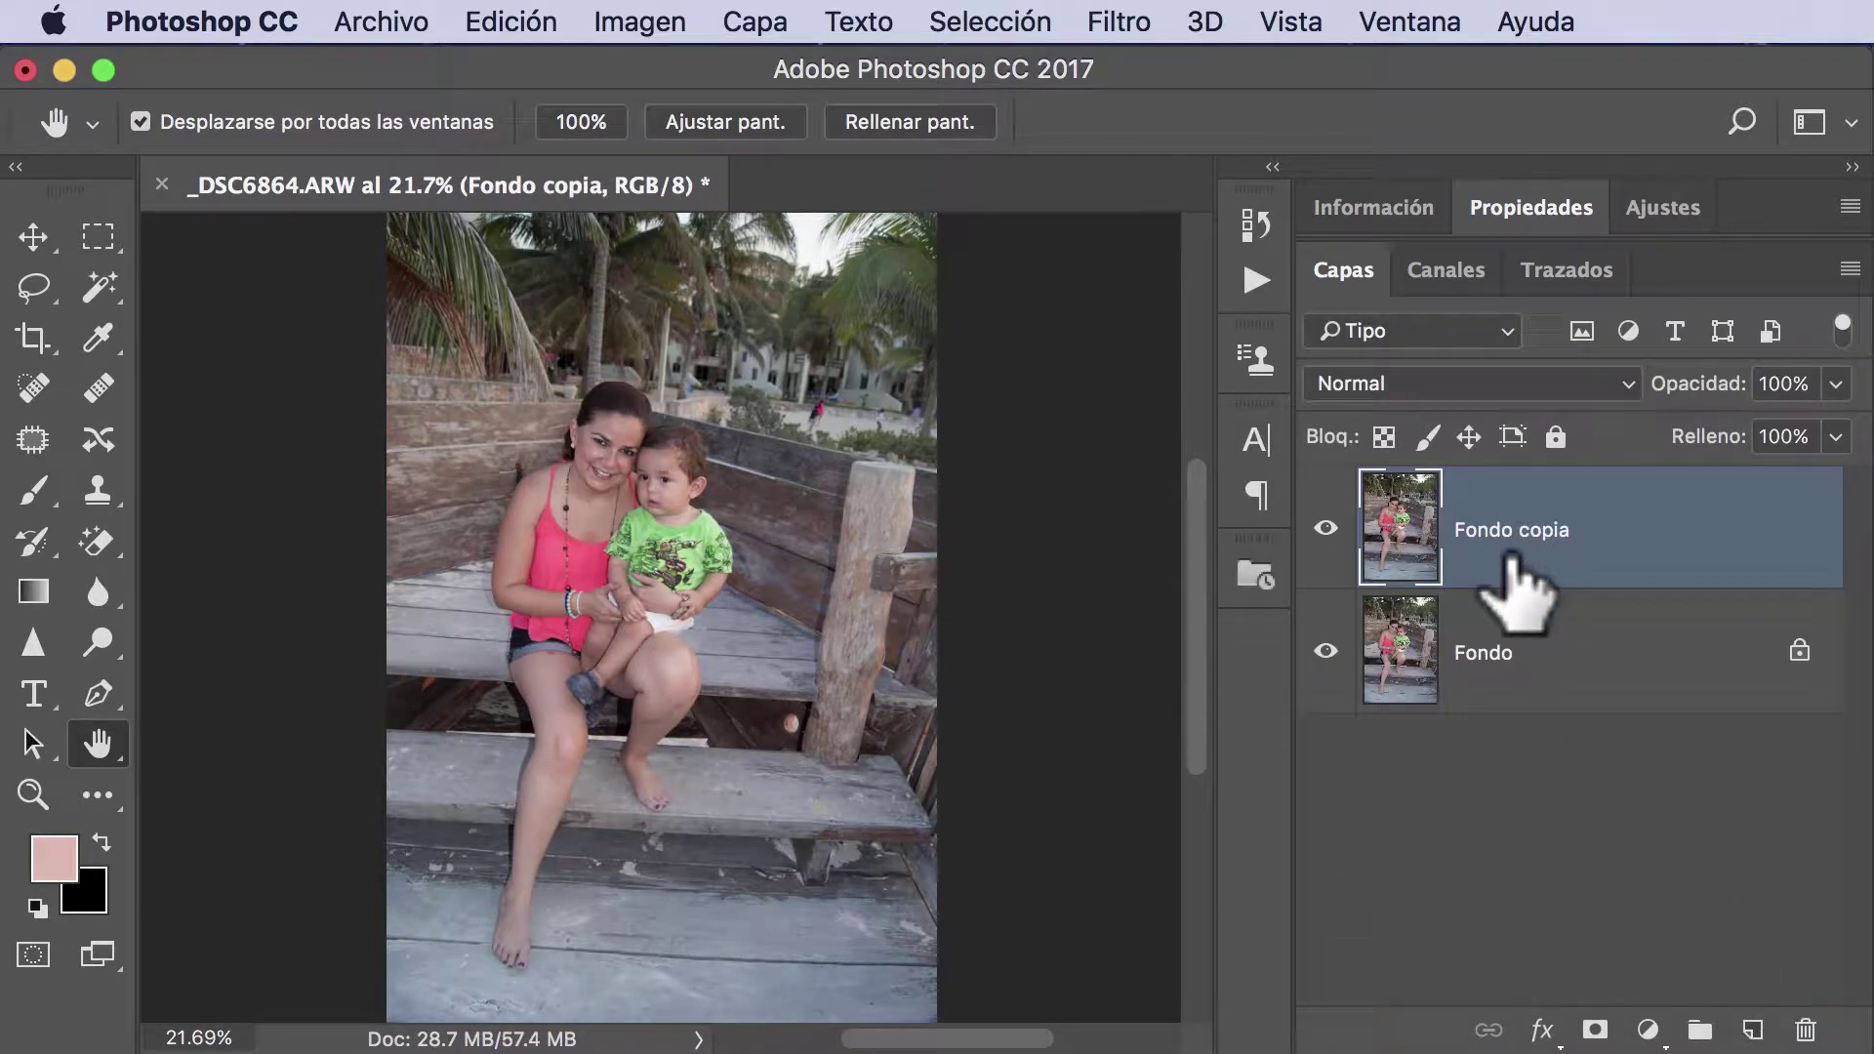
{"action": "double_click", "coordinate": [1516, 532]}
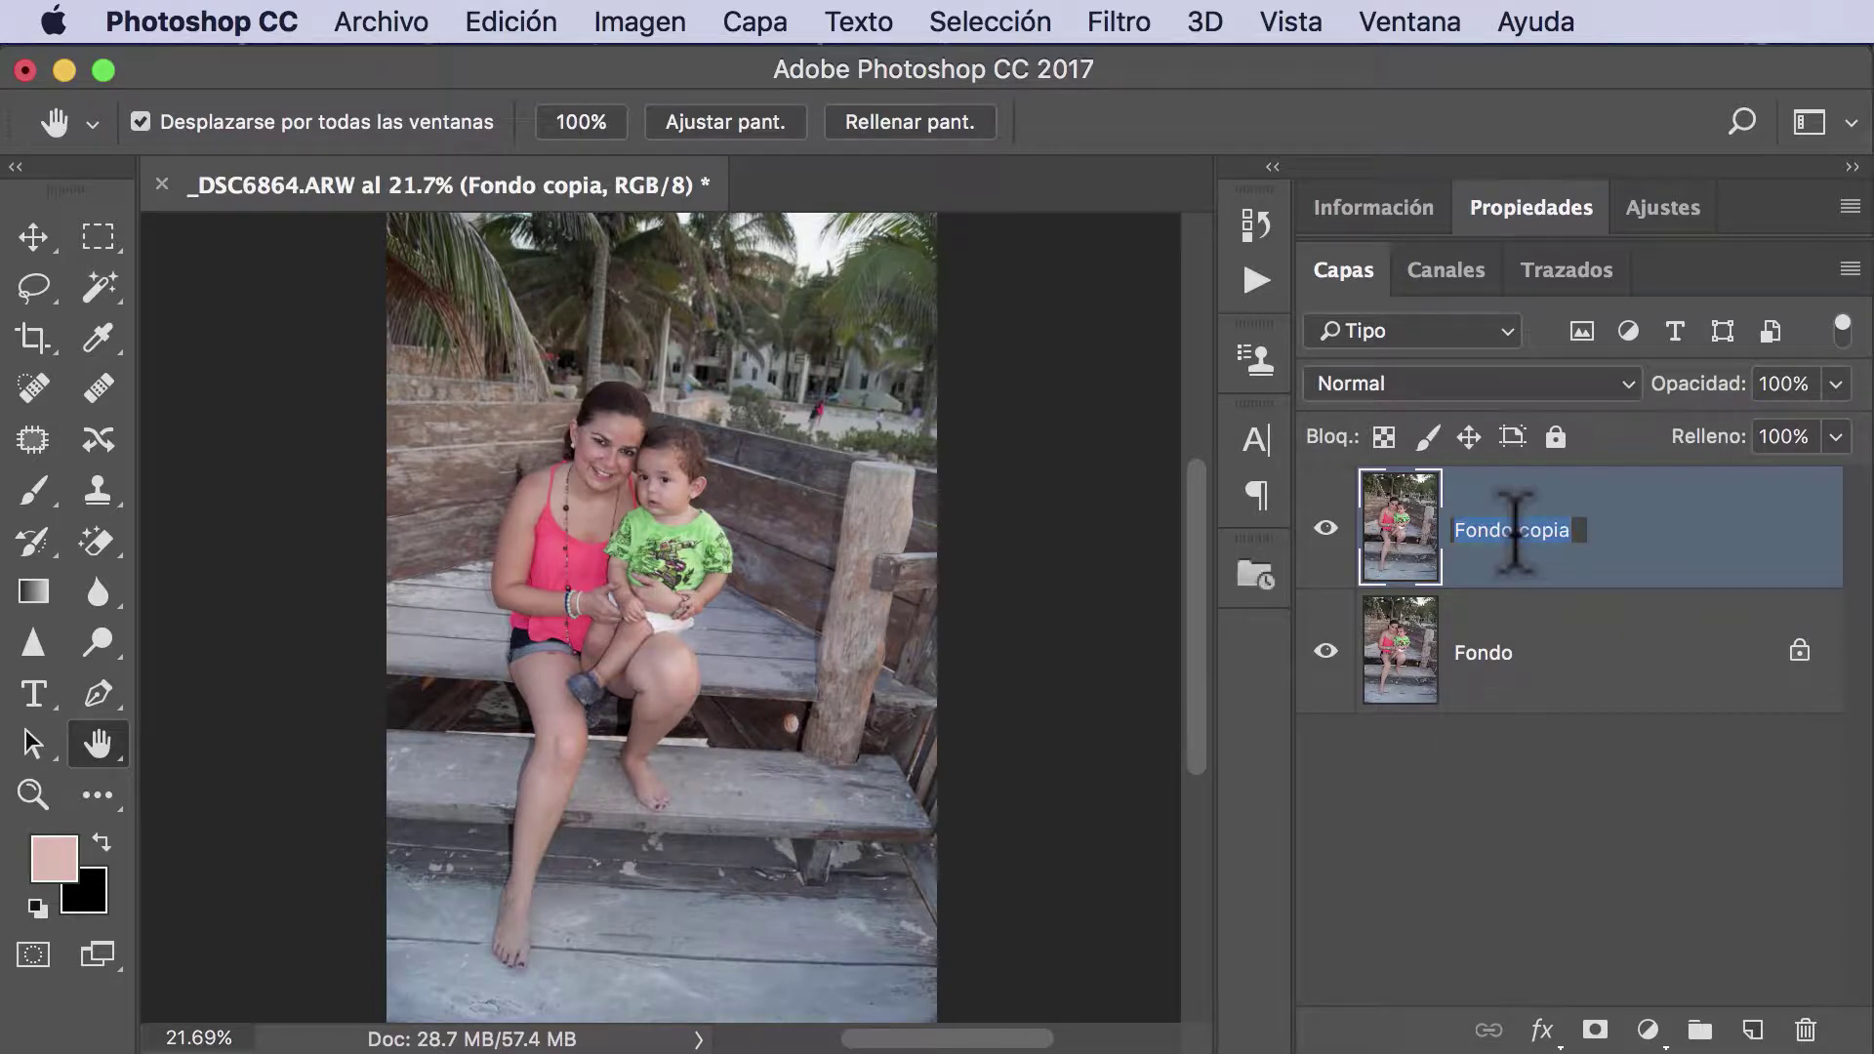
{"action": "type", "text": "Enfocar"}
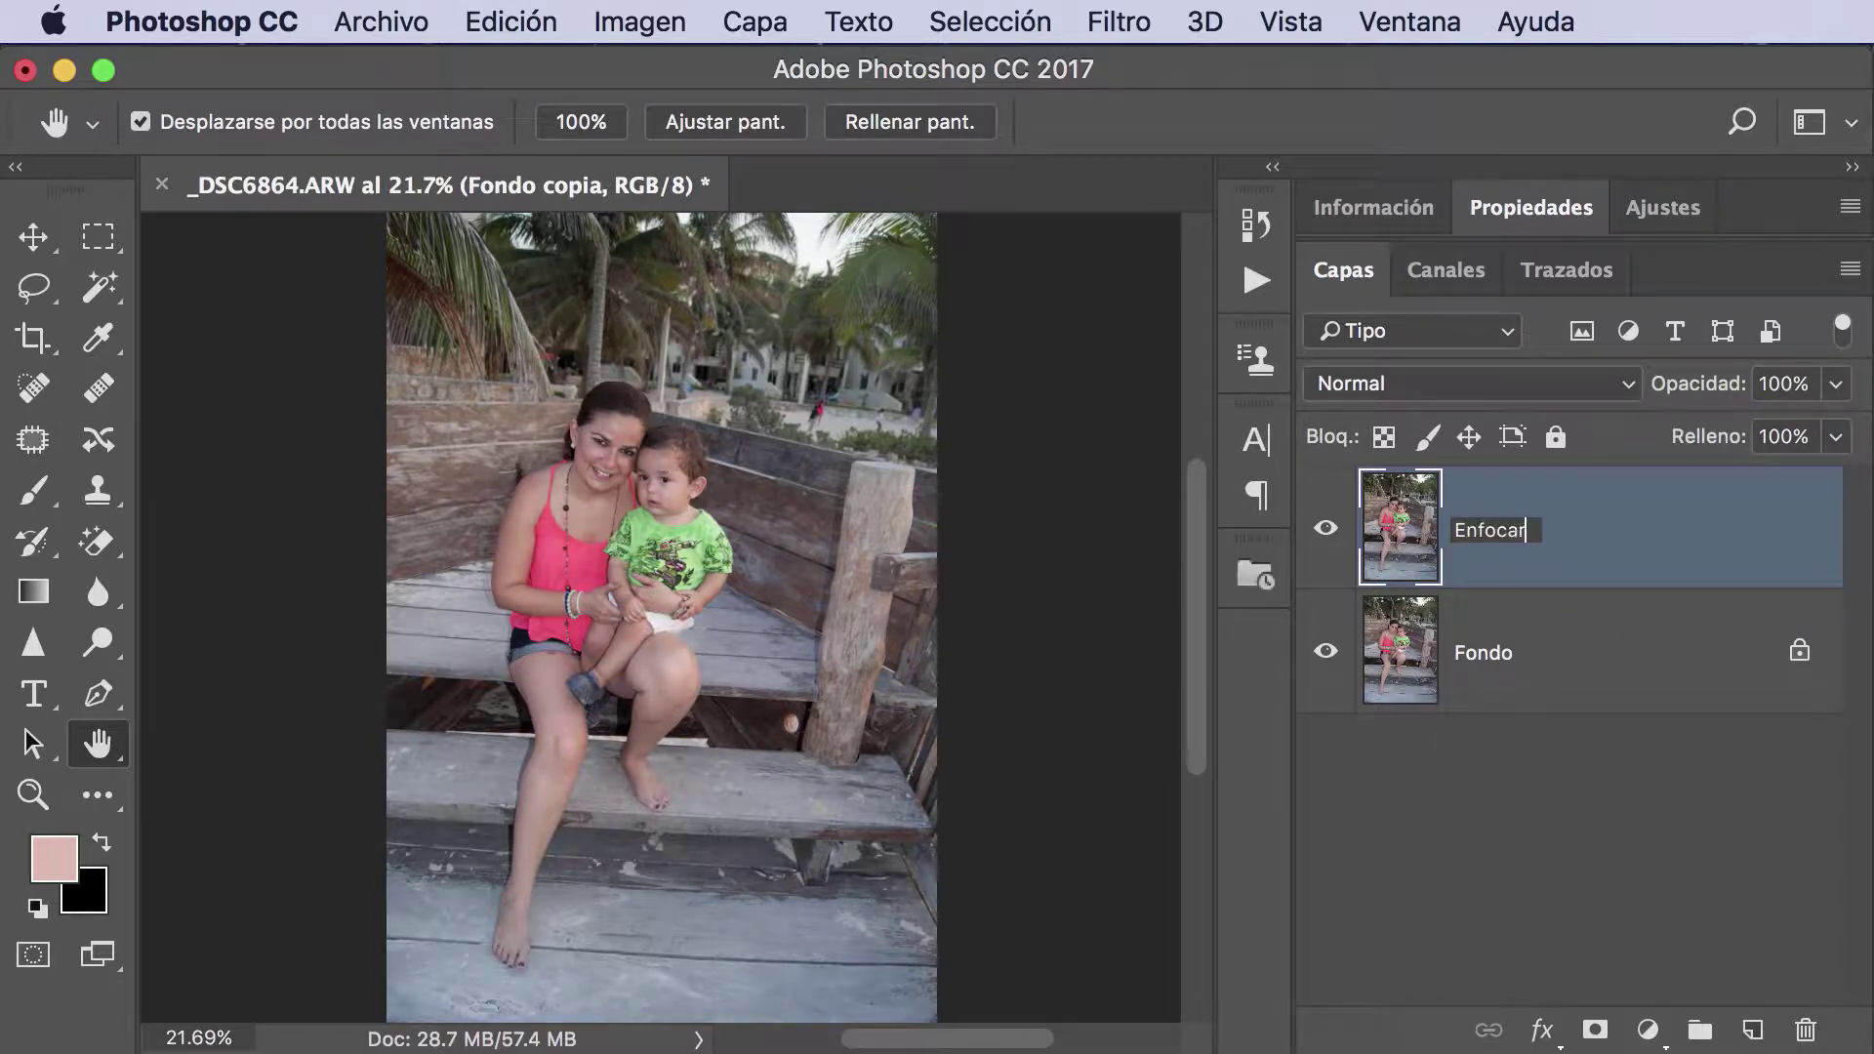
{"action": "key", "text": "Return"}
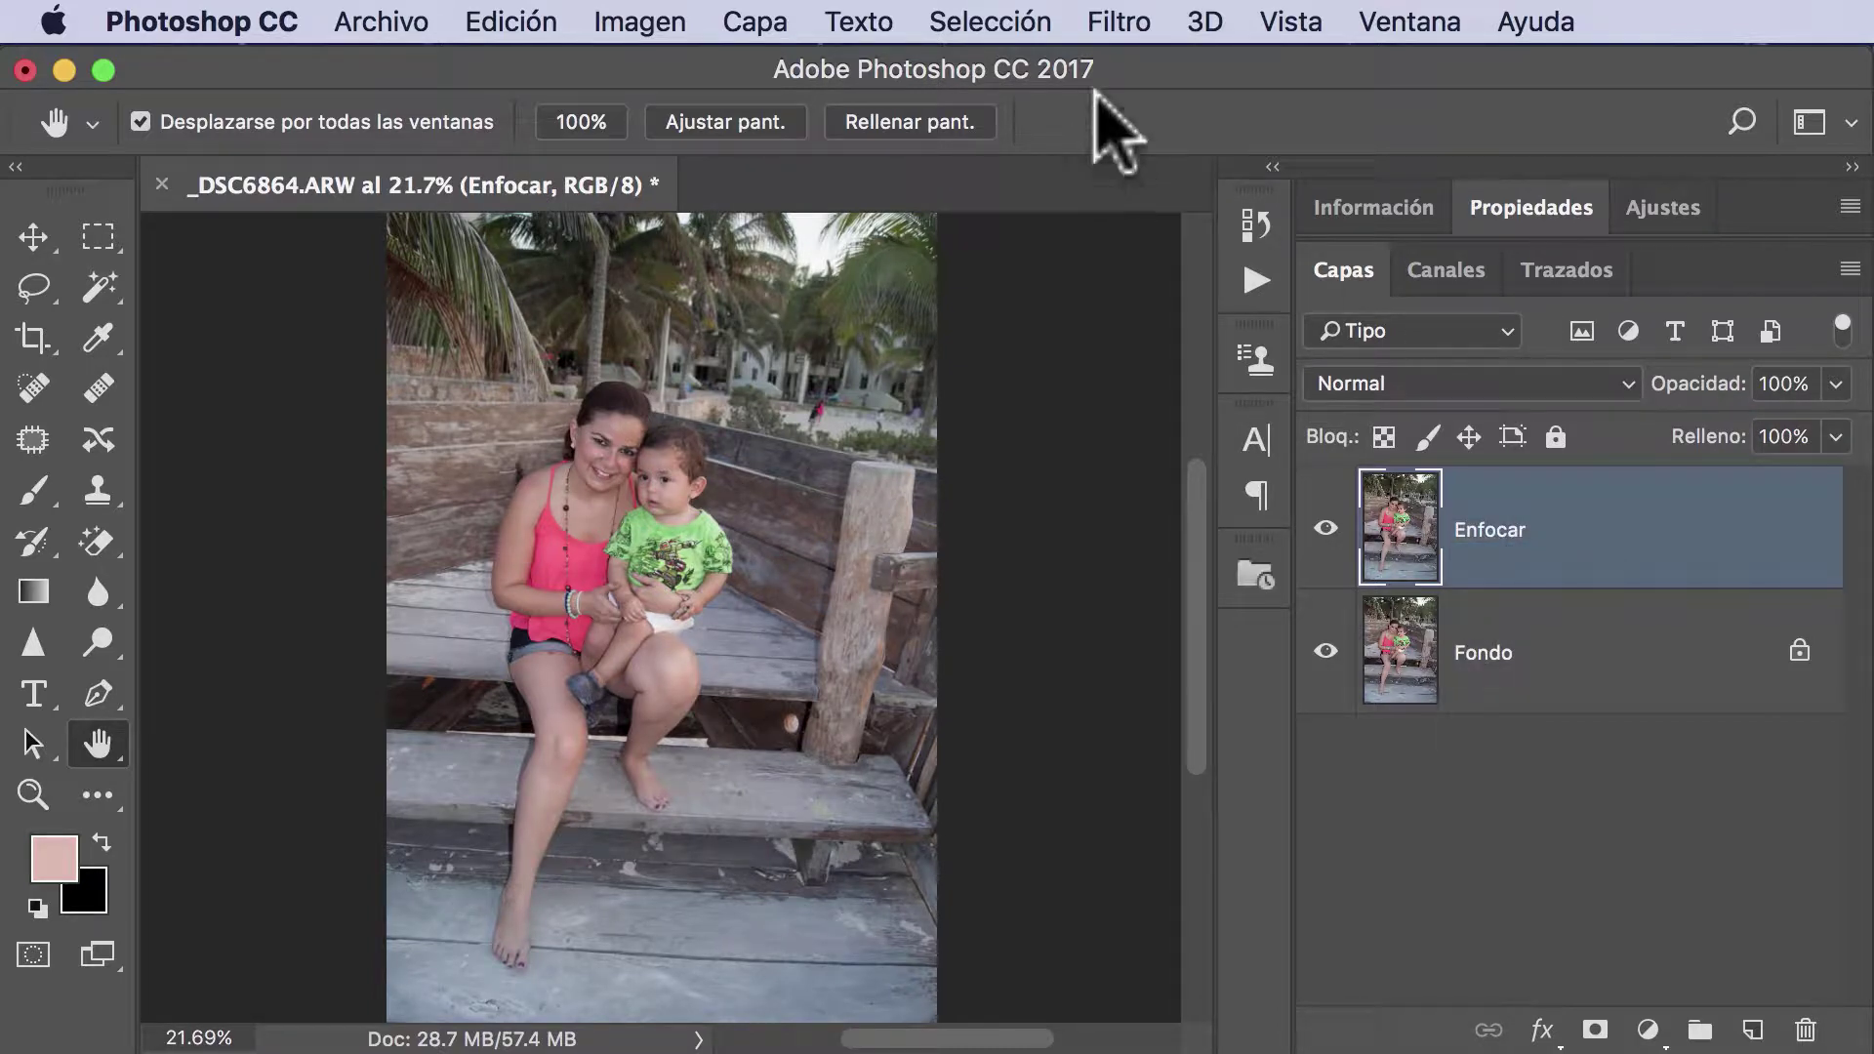
{"action": "left_click", "coordinate": [1113, 23]}
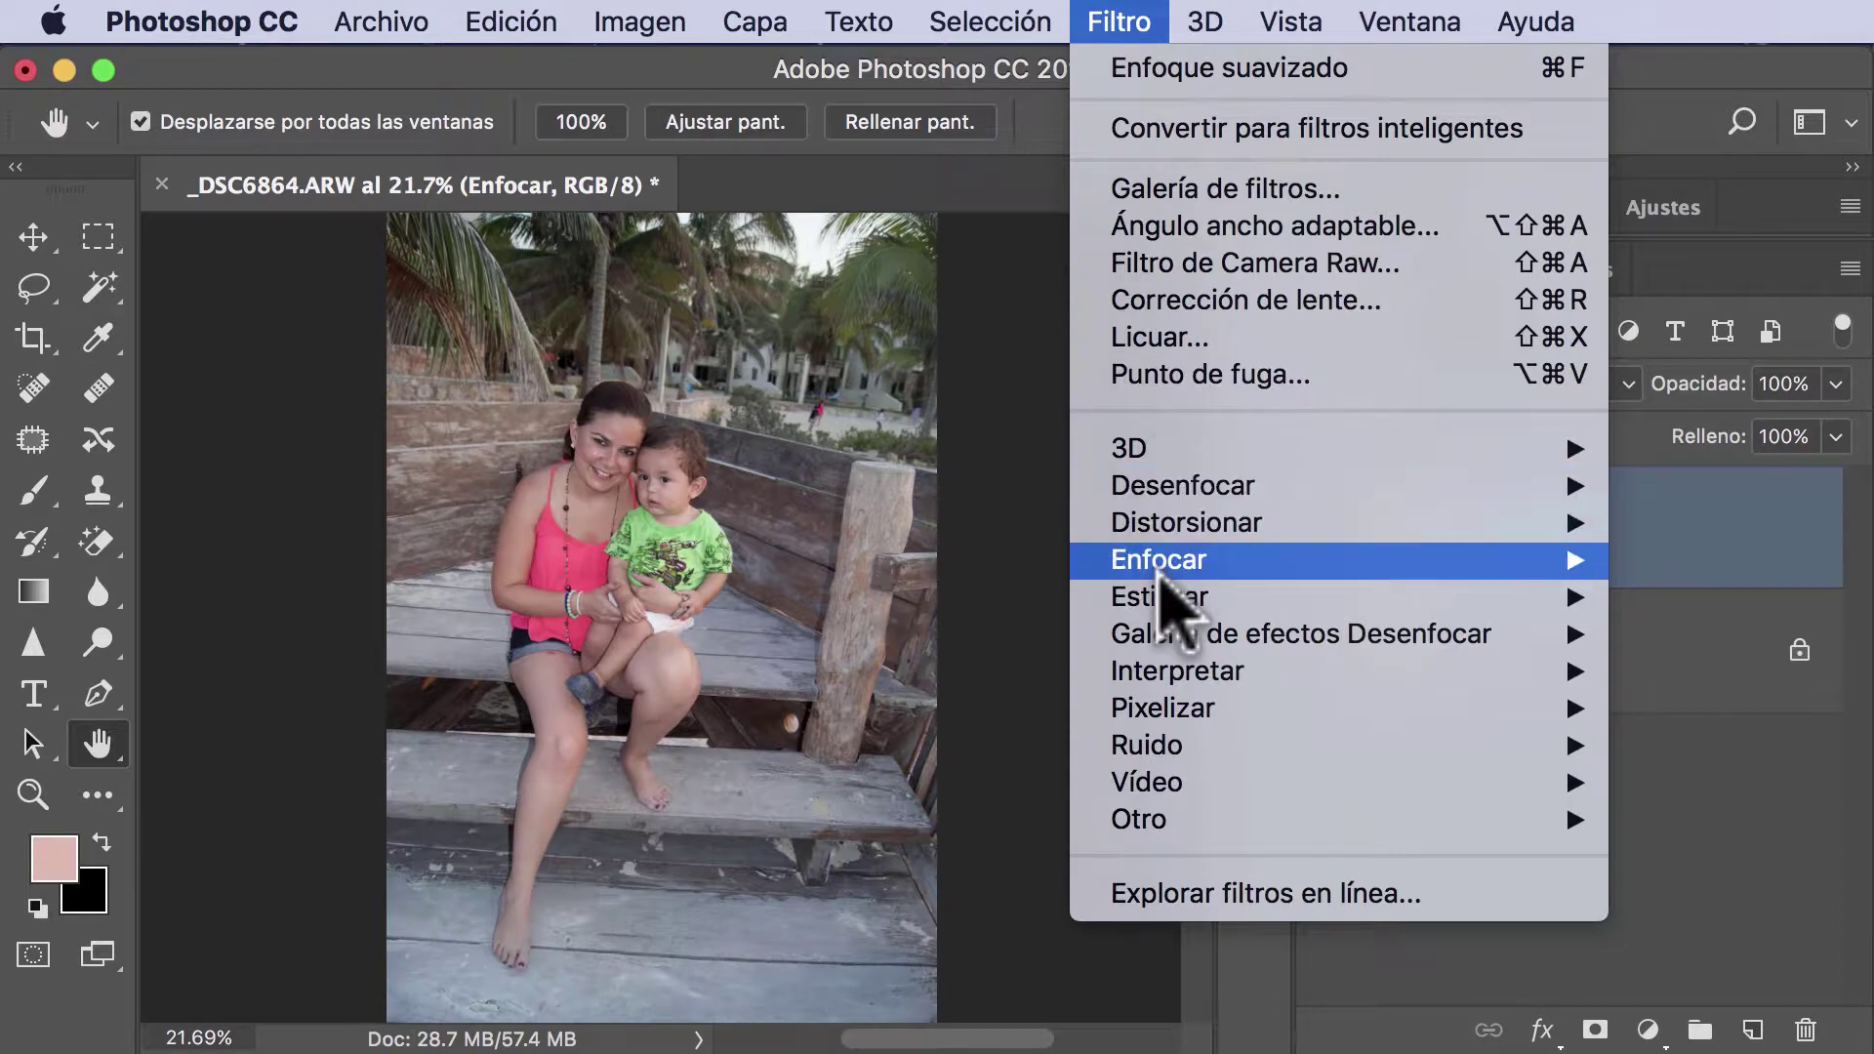
{"action": "mouse_move", "coordinate": [1158, 560]}
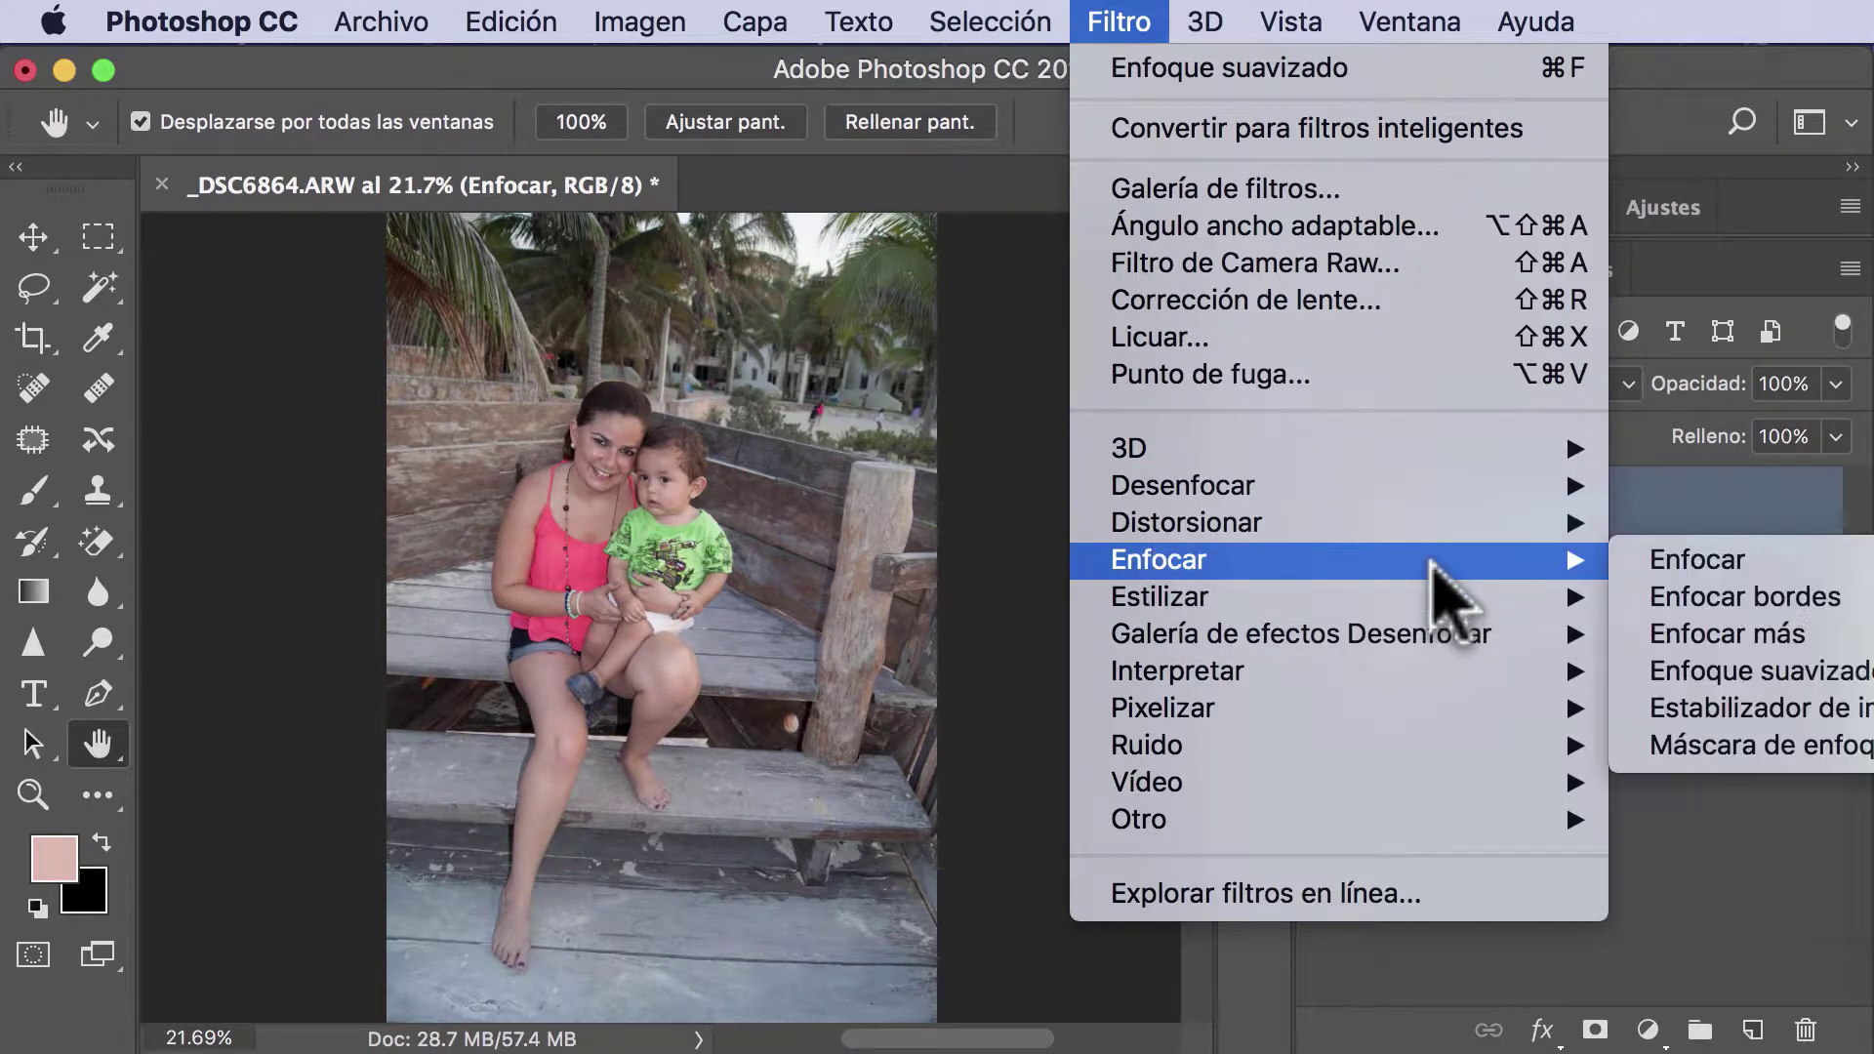
- Open Enfoque suavizado and reset amount, radius and noise reduction to 0
{"action": "left_click", "coordinate": [1704, 674]}
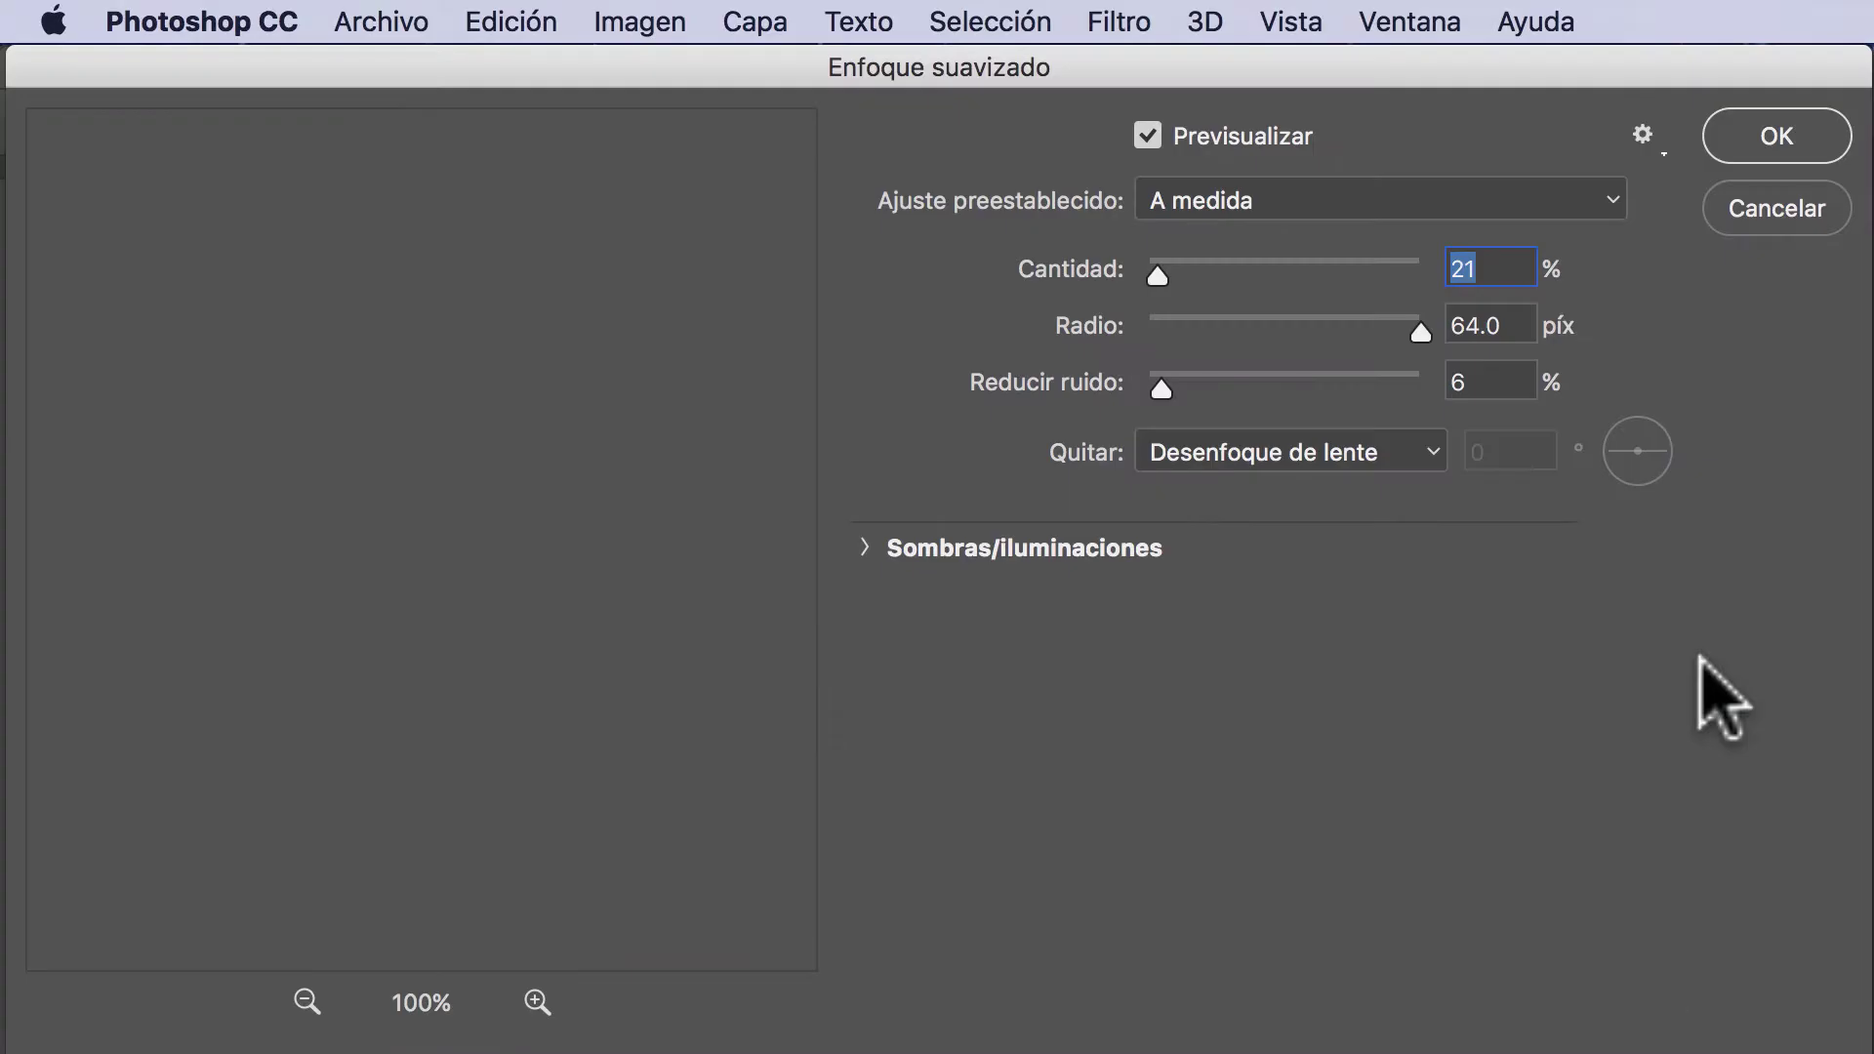
{"action": "mouse_move", "coordinate": [607, 586]}
{"action": "left_mouse_down"}
{"action": "mouse_move", "coordinate": [437, 444]}
{"action": "mouse_move", "coordinate": [377, 342]}
{"action": "mouse_move", "coordinate": [669, 711]}
{"action": "mouse_move", "coordinate": [720, 657]}
{"action": "left_mouse_up"}
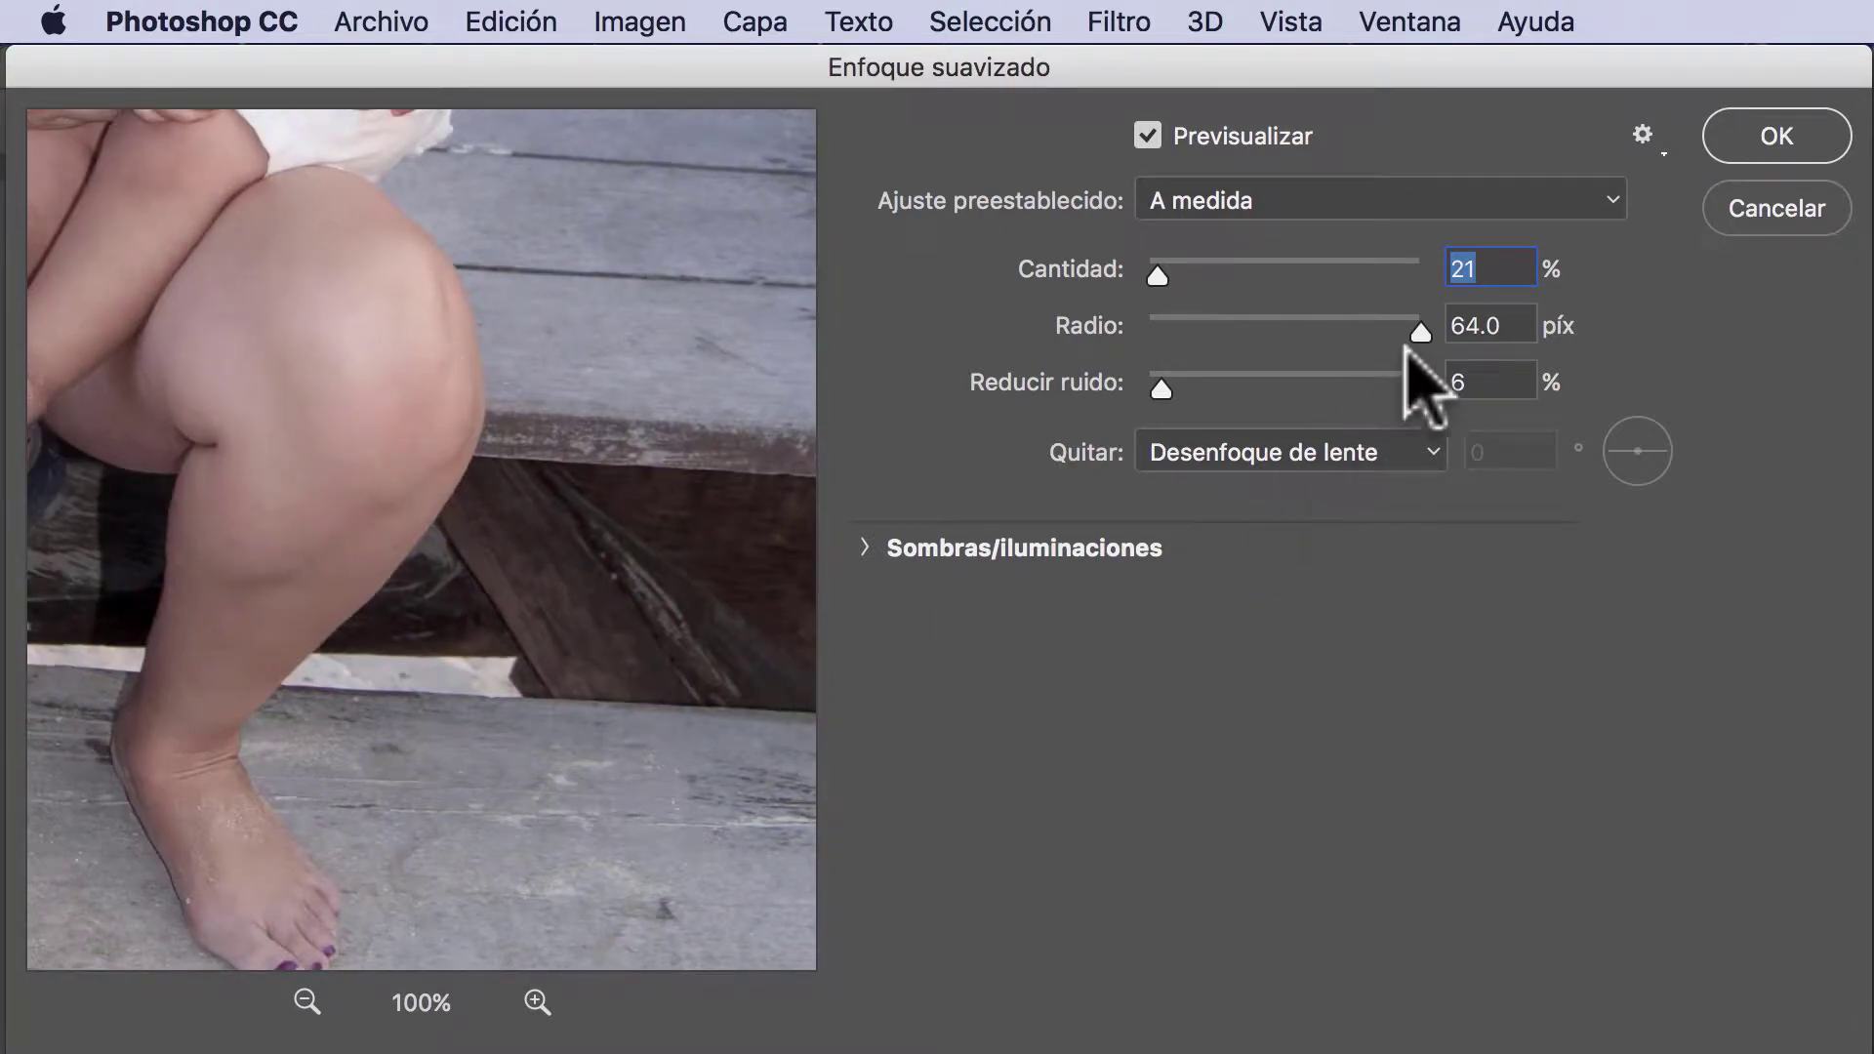
{"action": "left_click_drag", "start_coordinate": [1421, 332], "coordinate": [961, 336]}
{"action": "left_click_drag", "start_coordinate": [1154, 272], "coordinate": [1132, 274]}
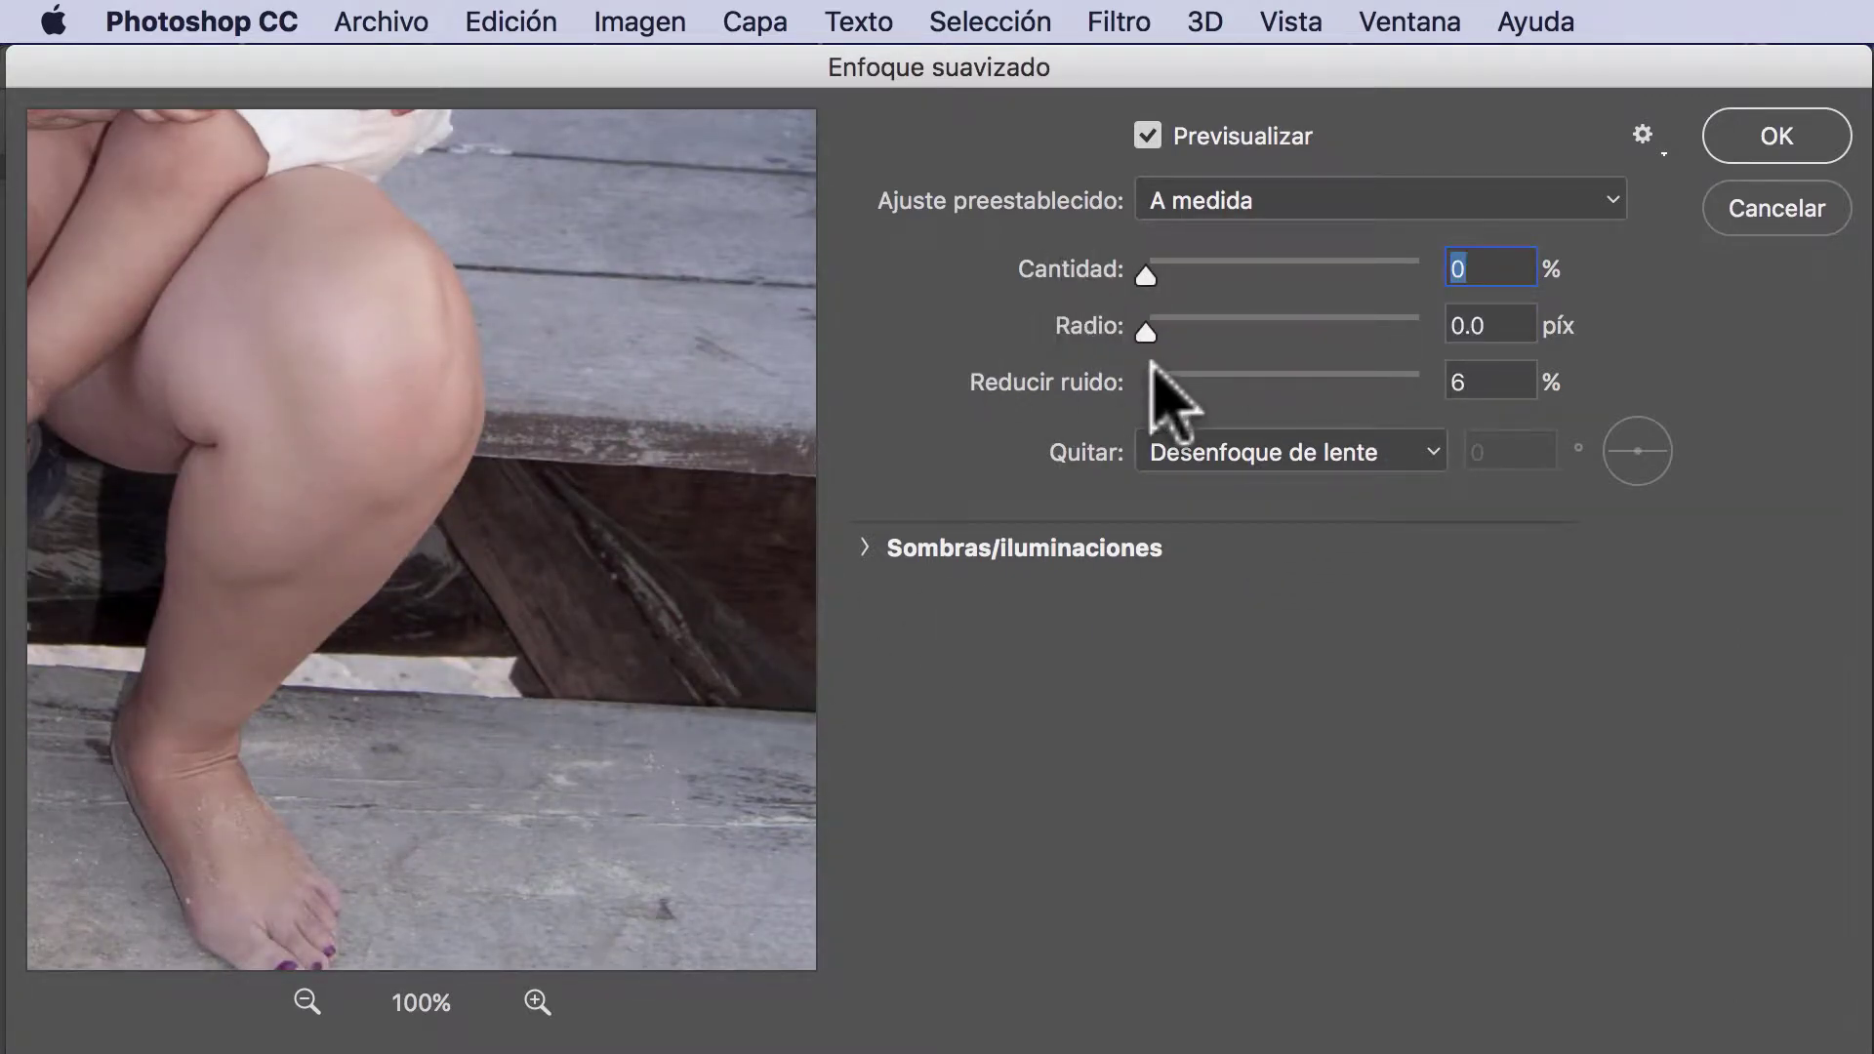
{"action": "left_click_drag", "start_coordinate": [1161, 389], "coordinate": [1142, 387]}
{"action": "mouse_move", "coordinate": [234, 283]}
{"action": "left_mouse_down"}
{"action": "mouse_move", "coordinate": [293, 407]}
{"action": "mouse_move", "coordinate": [318, 391]}
{"action": "mouse_move", "coordinate": [481, 619]}
{"action": "left_mouse_up"}
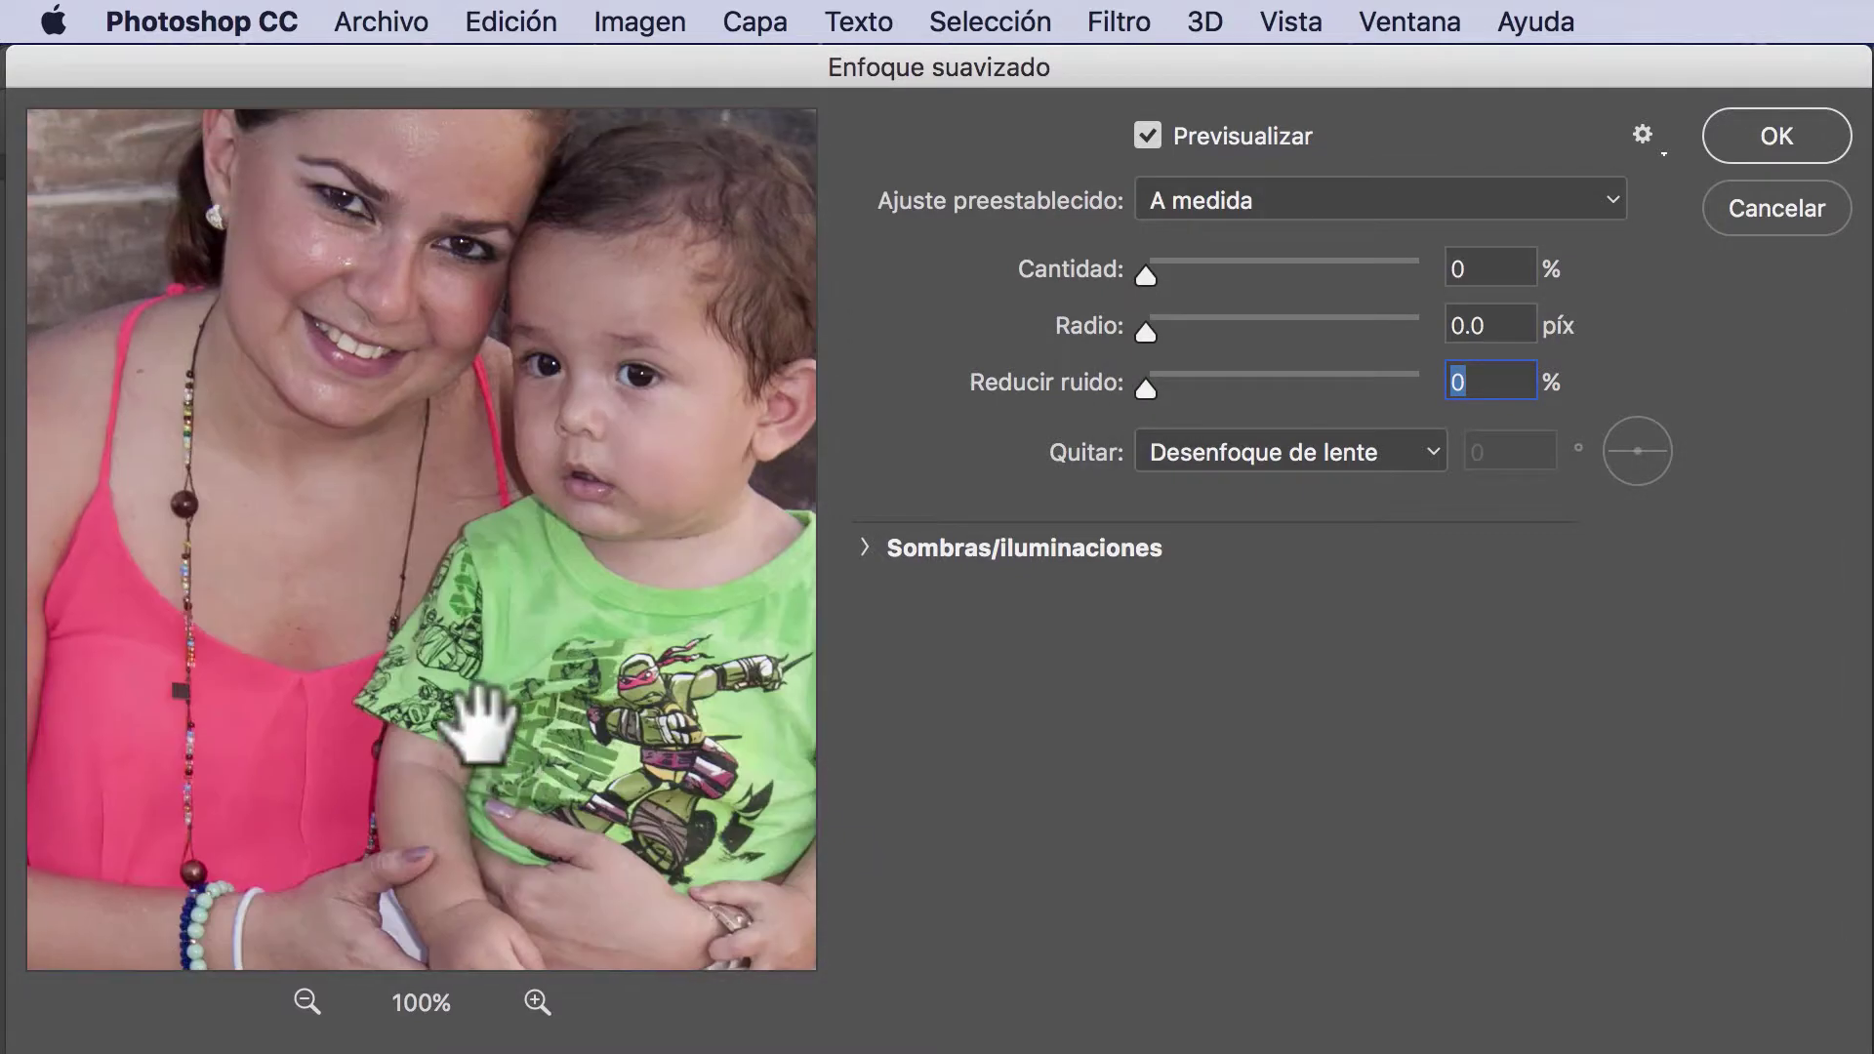
{"action": "mouse_move", "coordinate": [368, 577]}
{"action": "left_mouse_down"}
{"action": "mouse_move", "coordinate": [326, 661]}
{"action": "mouse_move", "coordinate": [385, 636]}
{"action": "left_mouse_up"}
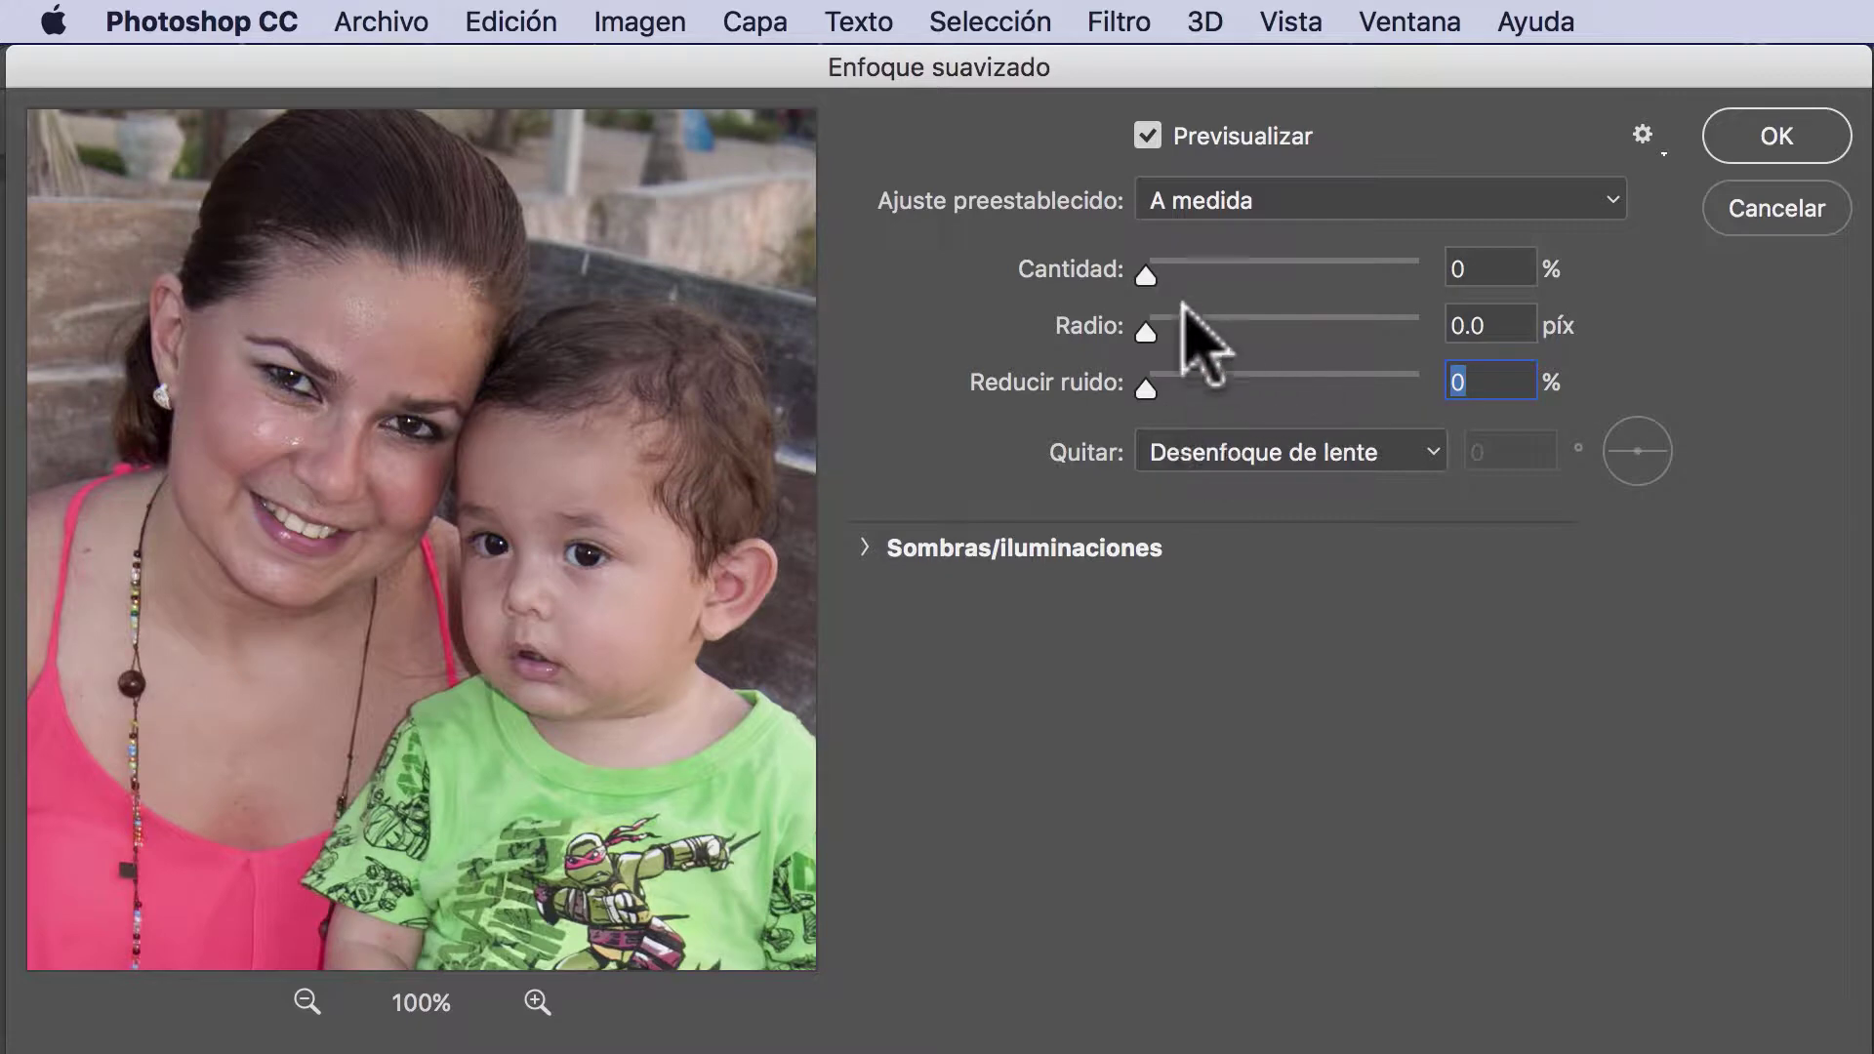
- Set Cantidad to 177% and Radio to 1.1 px, checking the faces at 200% preview
{"action": "left_click_drag", "start_coordinate": [1144, 330], "coordinate": [1199, 336]}
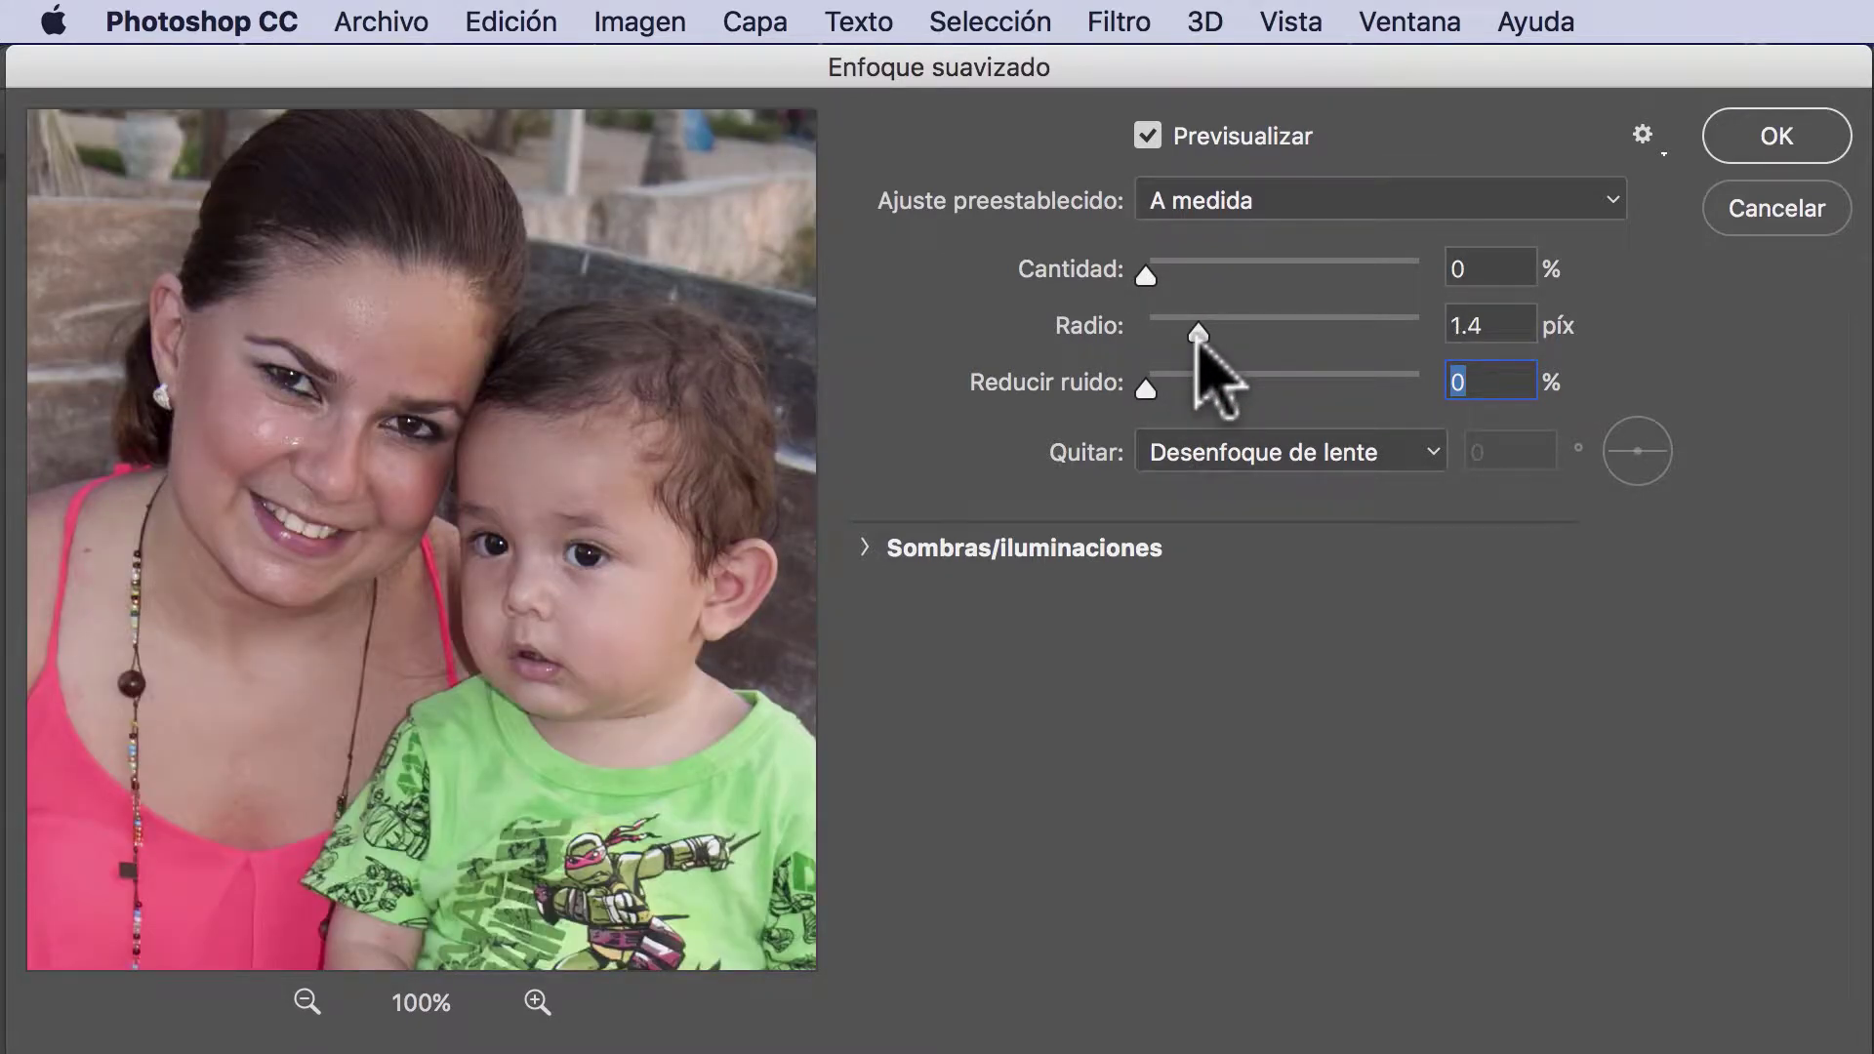
{"action": "left_click_drag", "start_coordinate": [1146, 275], "coordinate": [1243, 280]}
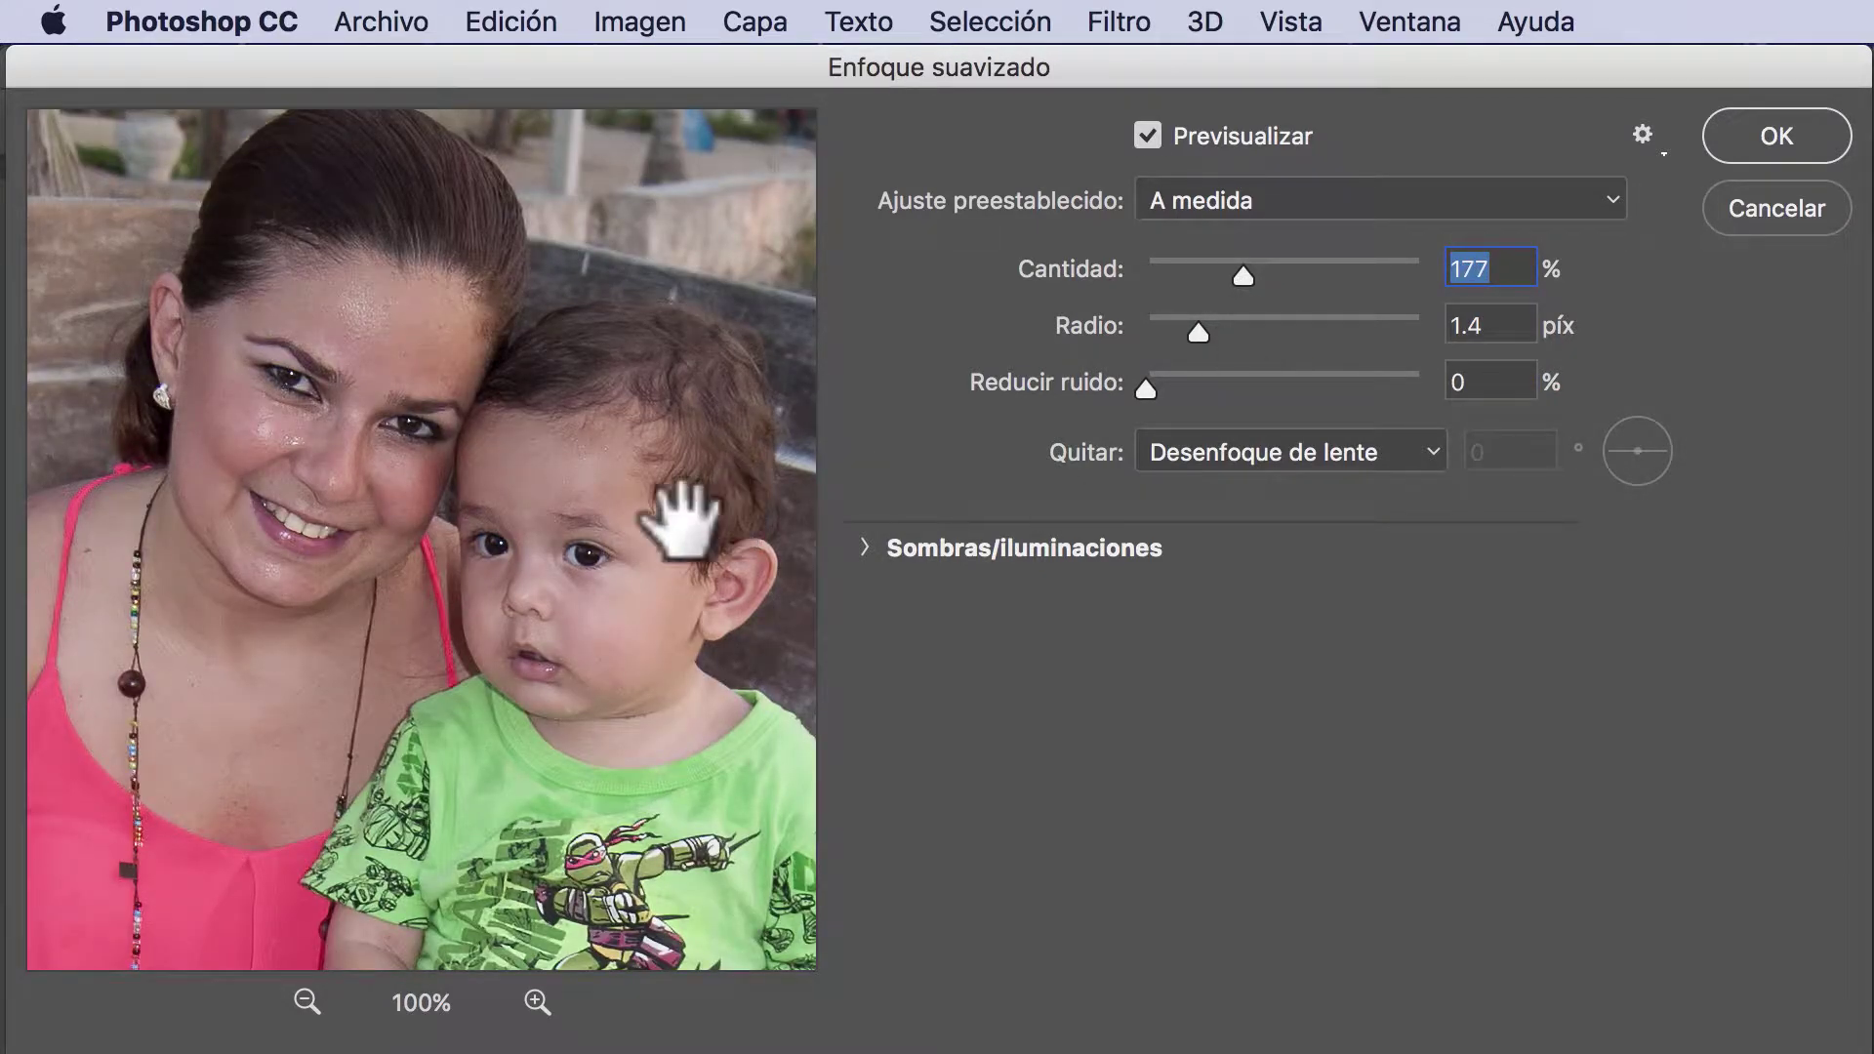
{"action": "left_click_drag", "start_coordinate": [420, 415], "coordinate": [430, 481]}
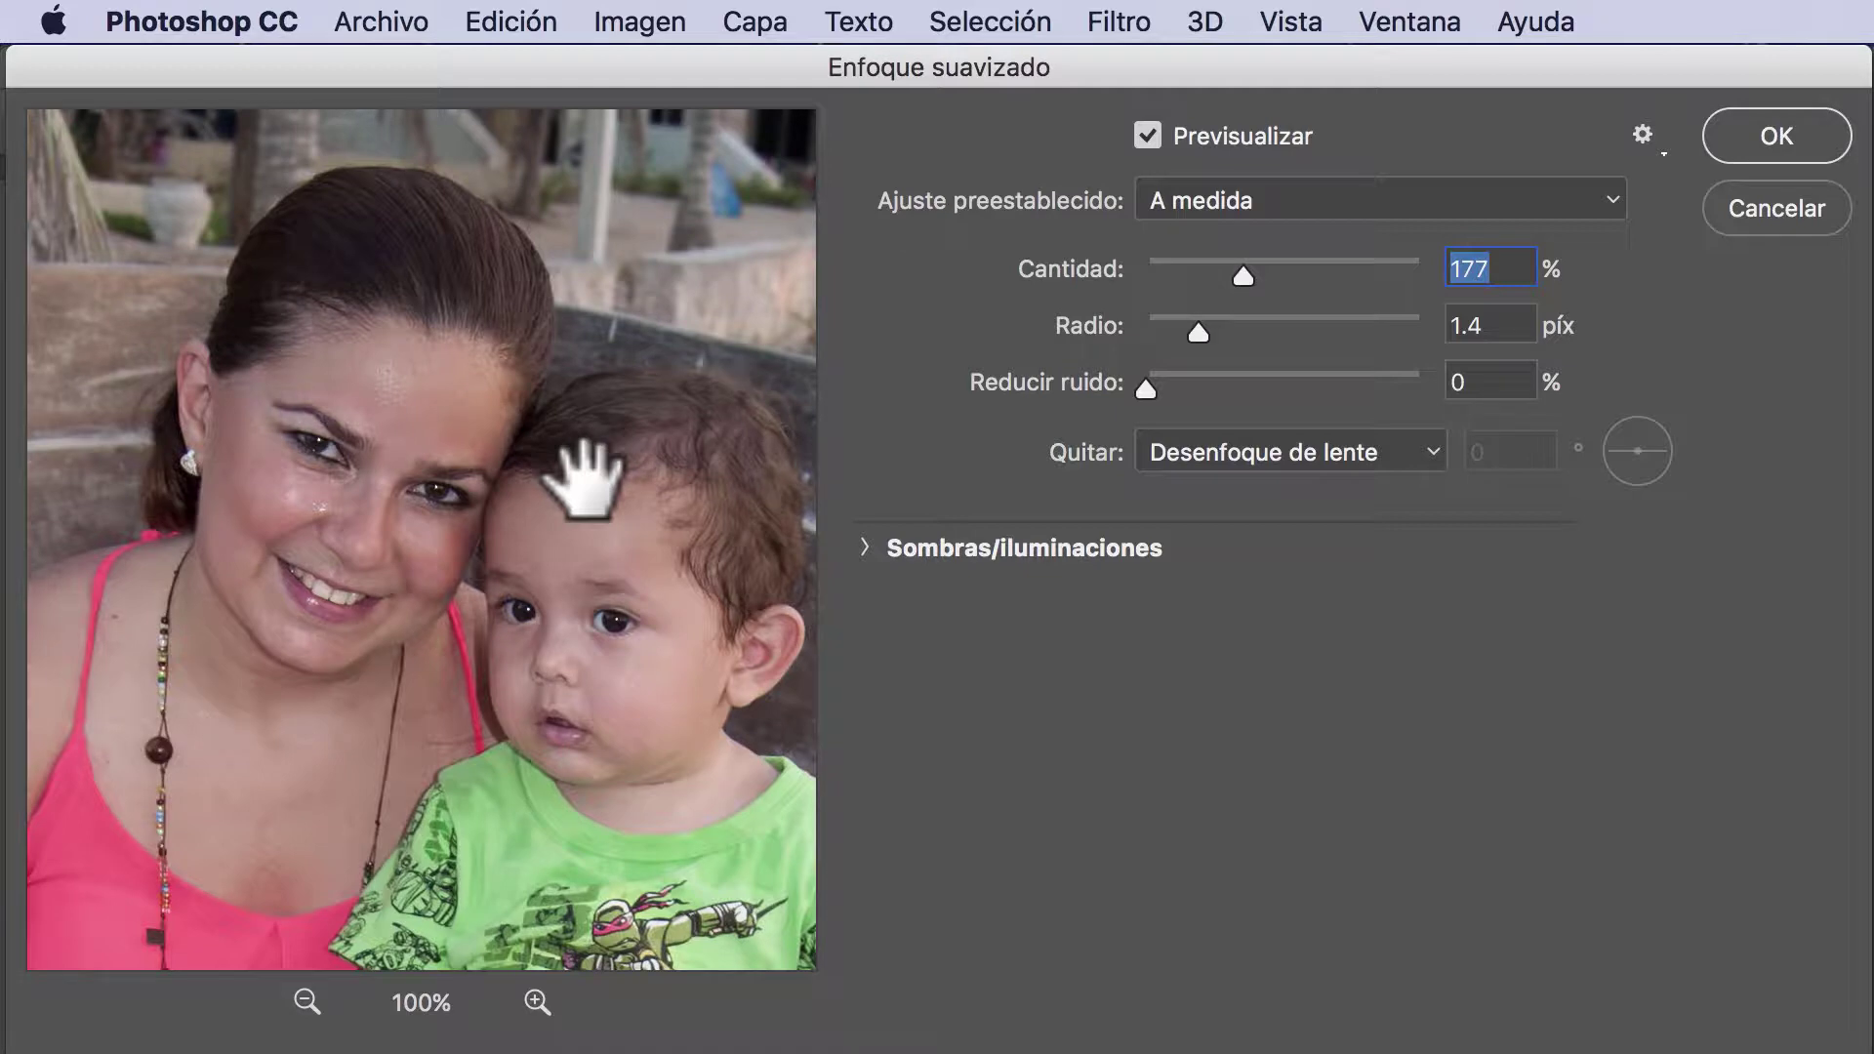
{"action": "left_click", "coordinate": [535, 1001]}
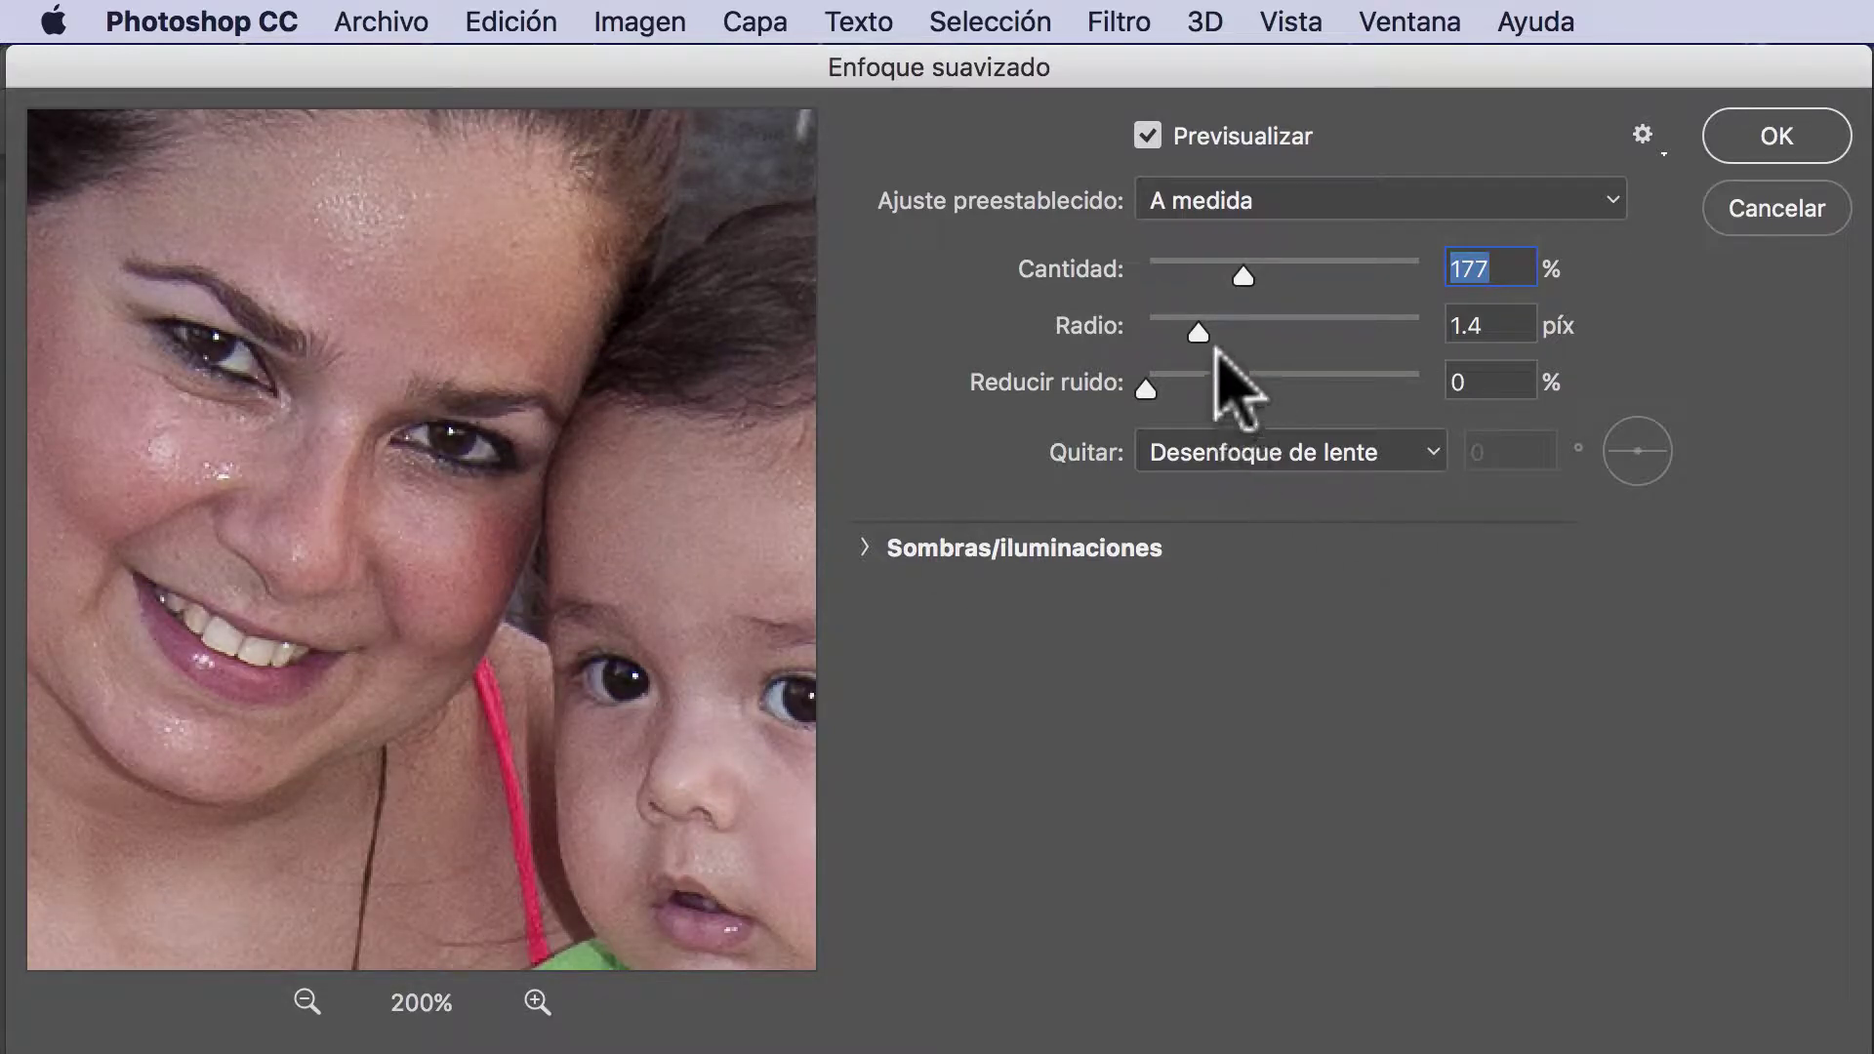
{"action": "left_click_drag", "start_coordinate": [1190, 335], "coordinate": [1193, 335]}
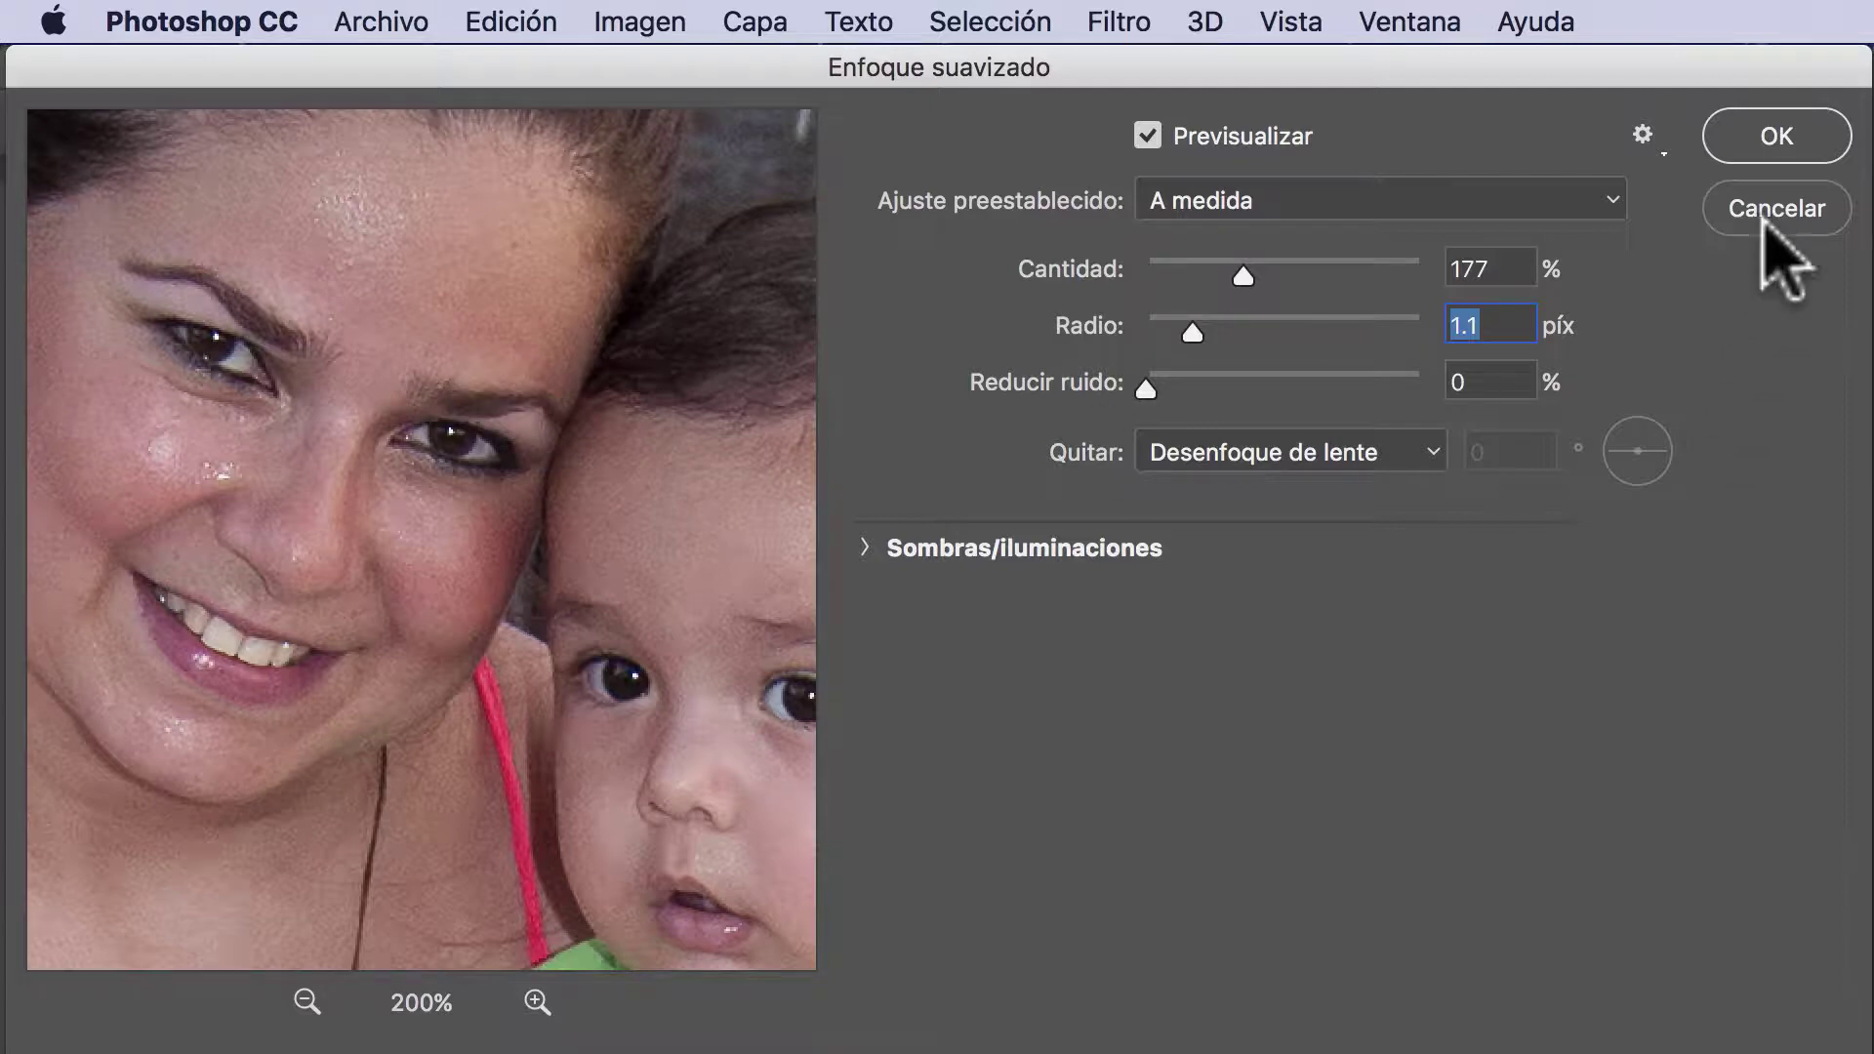
- Apply the sharpening, zoom to the faces at 100% and toggle Enfocar once to compare
{"action": "left_click", "coordinate": [1771, 132]}
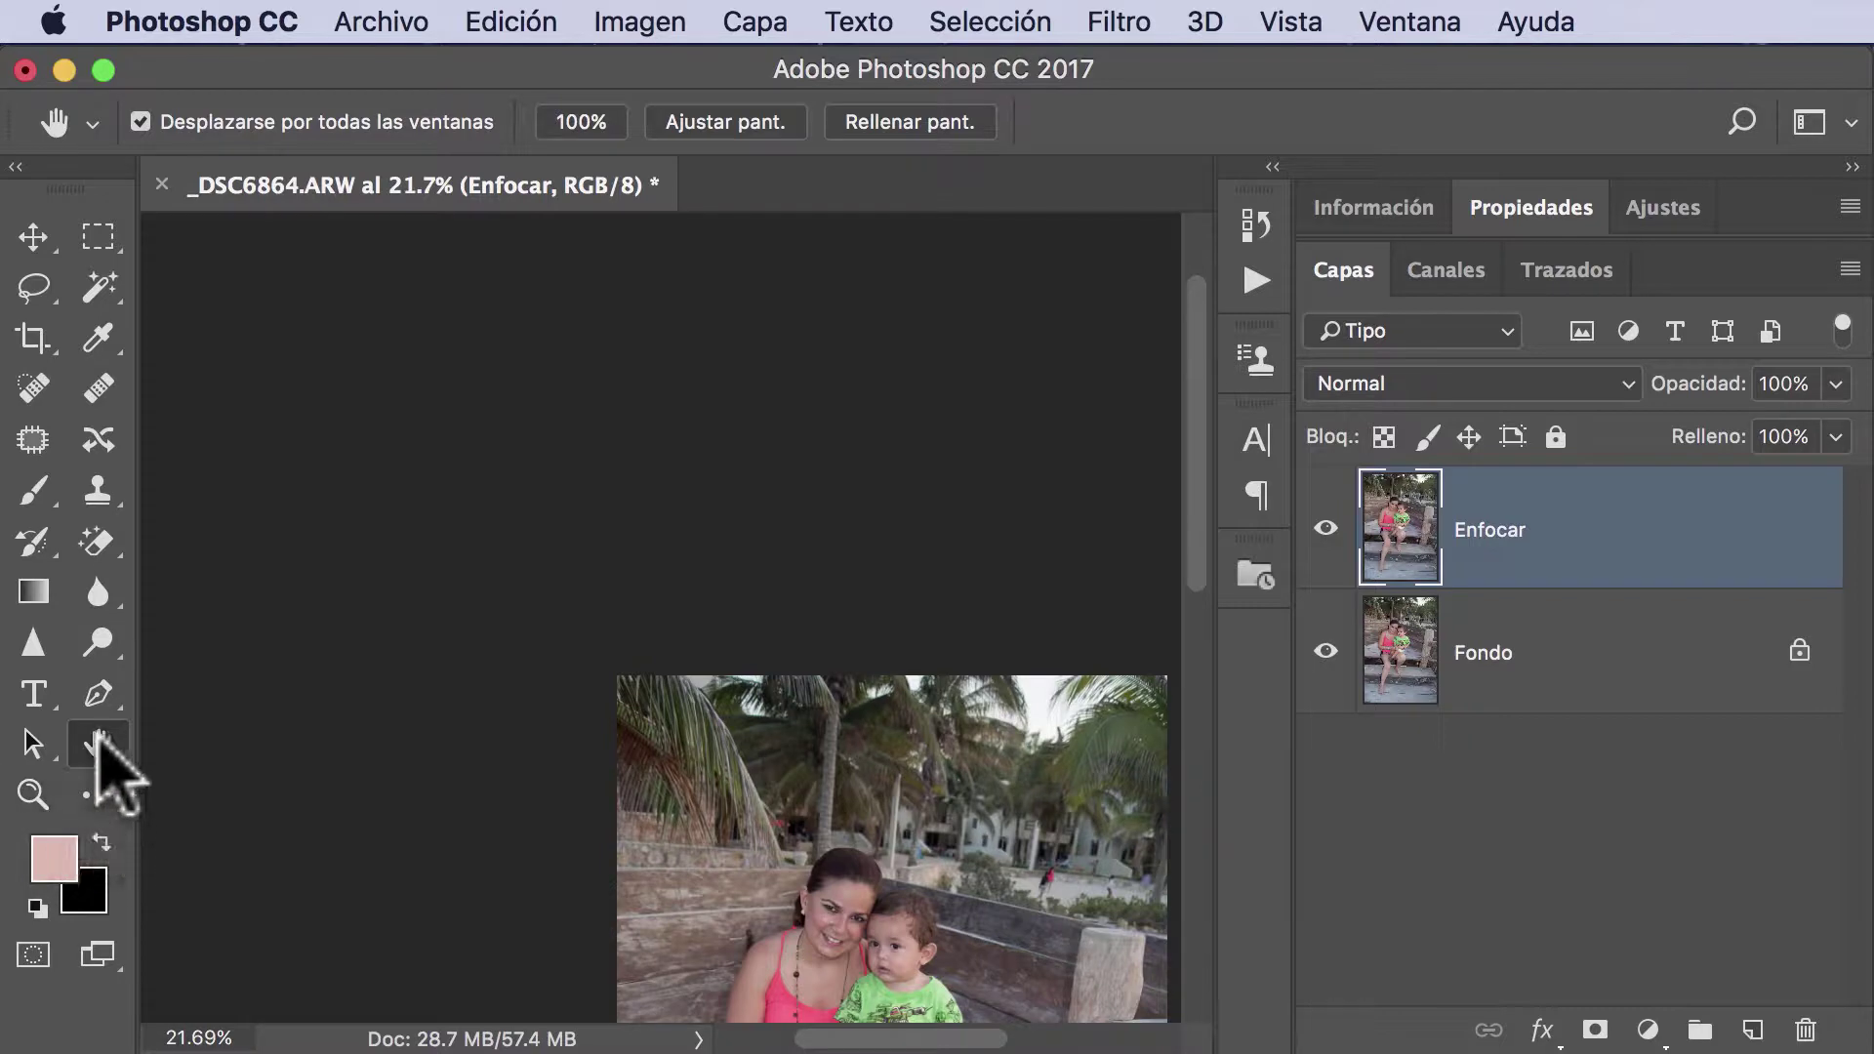
{"action": "double_click", "coordinate": [97, 742]}
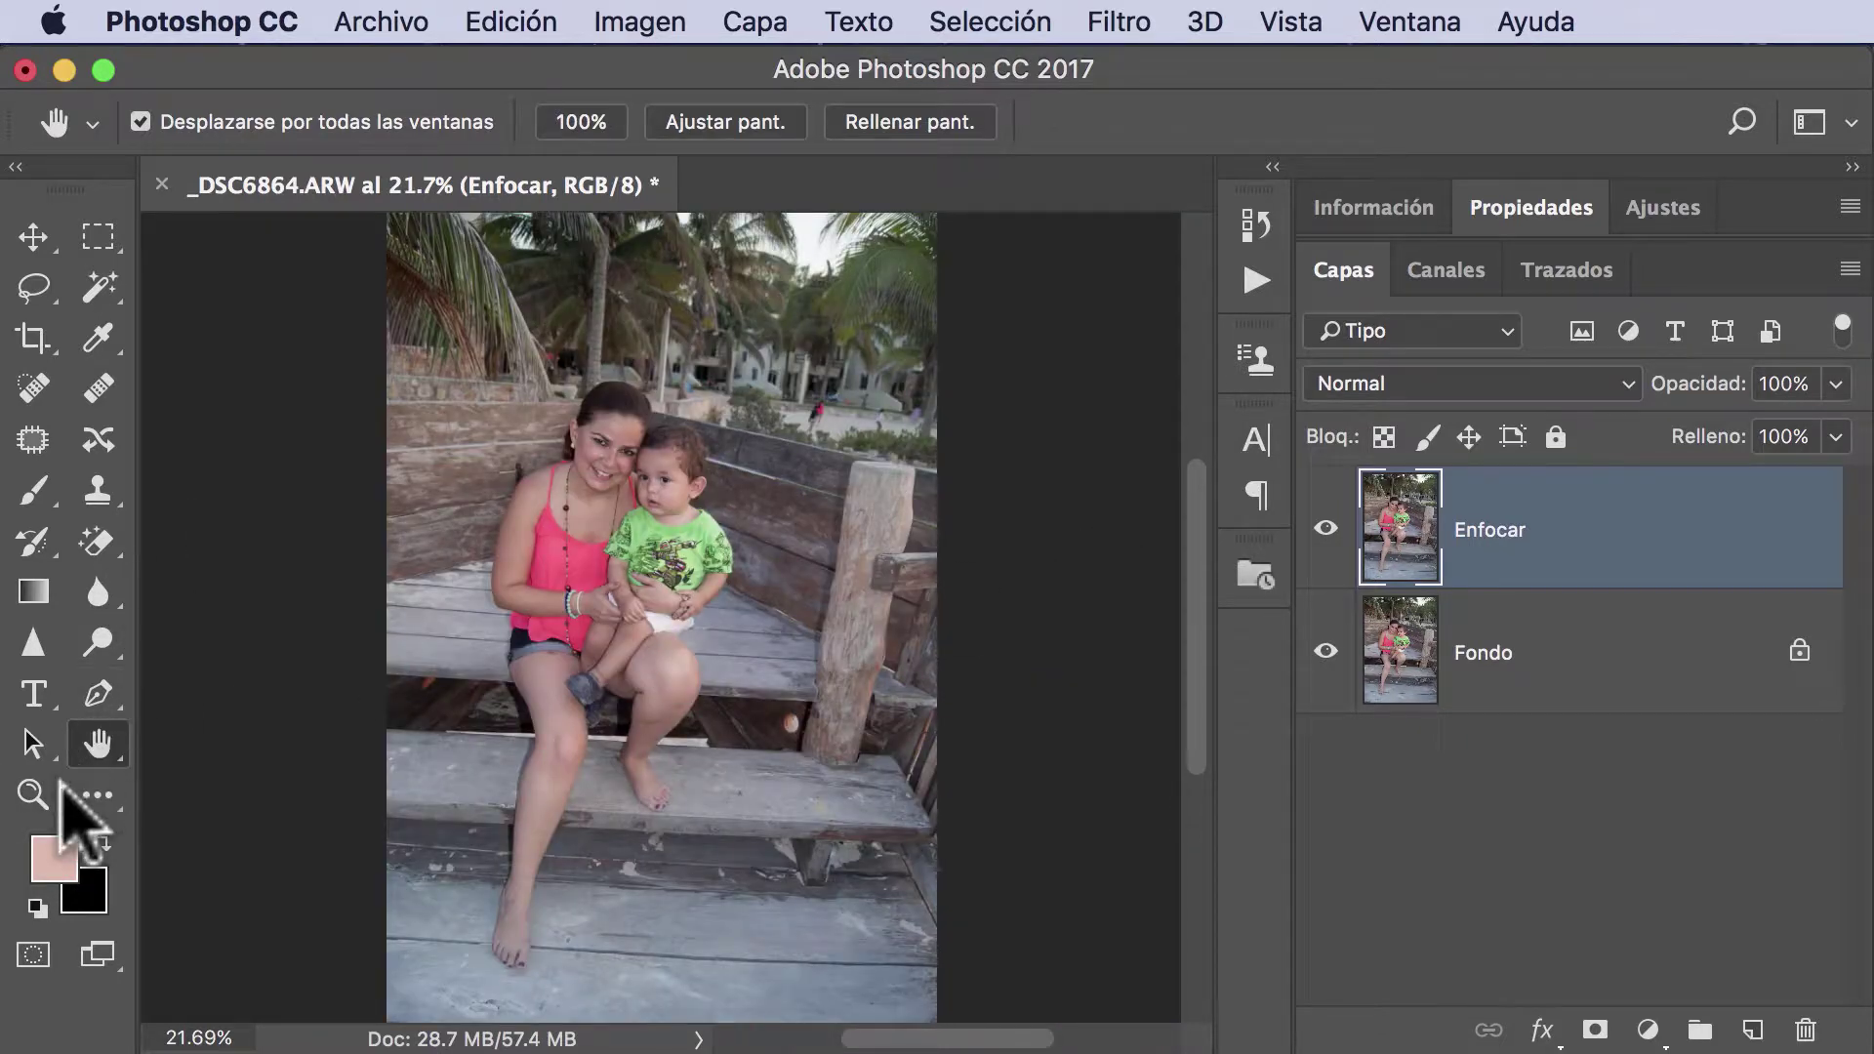
{"action": "left_click", "coordinate": [32, 794]}
{"action": "mouse_move", "coordinate": [684, 634]}
{"action": "left_mouse_down"}
{"action": "mouse_move", "coordinate": [849, 649]}
{"action": "mouse_move", "coordinate": [936, 747]}
{"action": "left_mouse_up"}
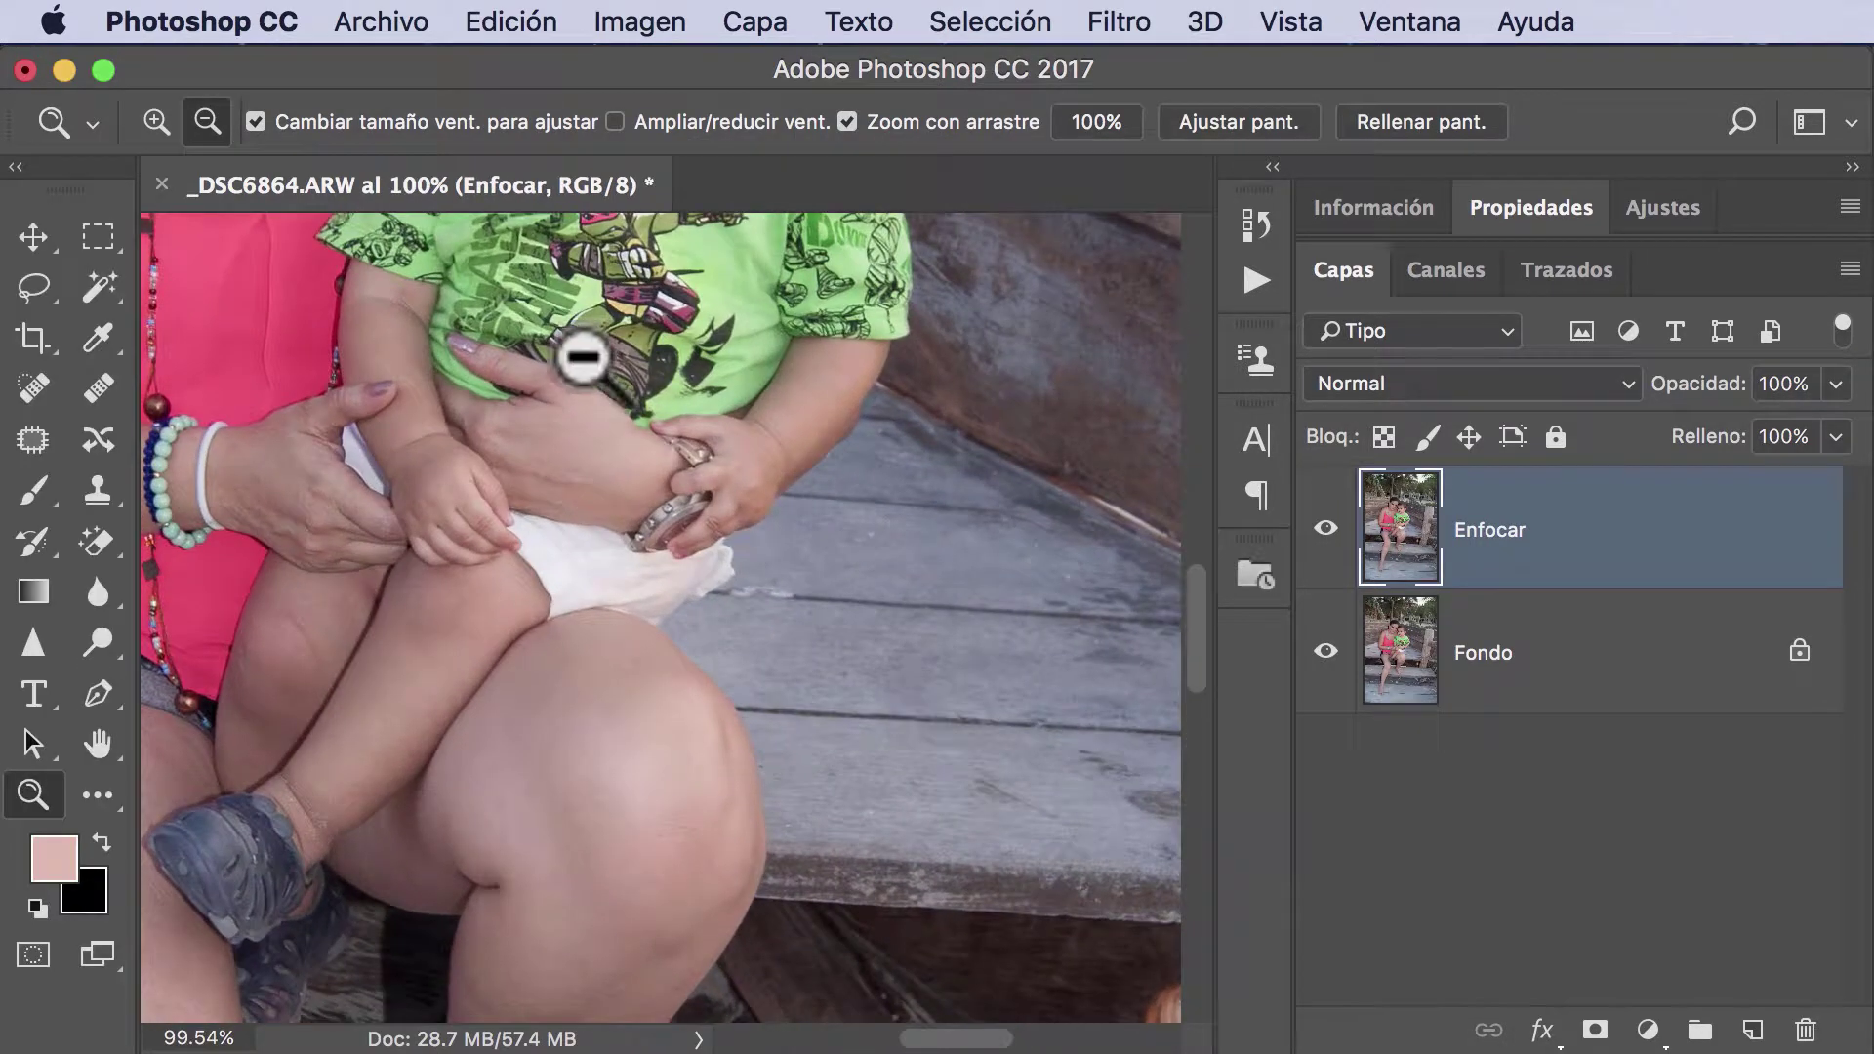
{"action": "left_click_drag", "start_coordinate": [544, 342], "coordinate": [771, 913]}
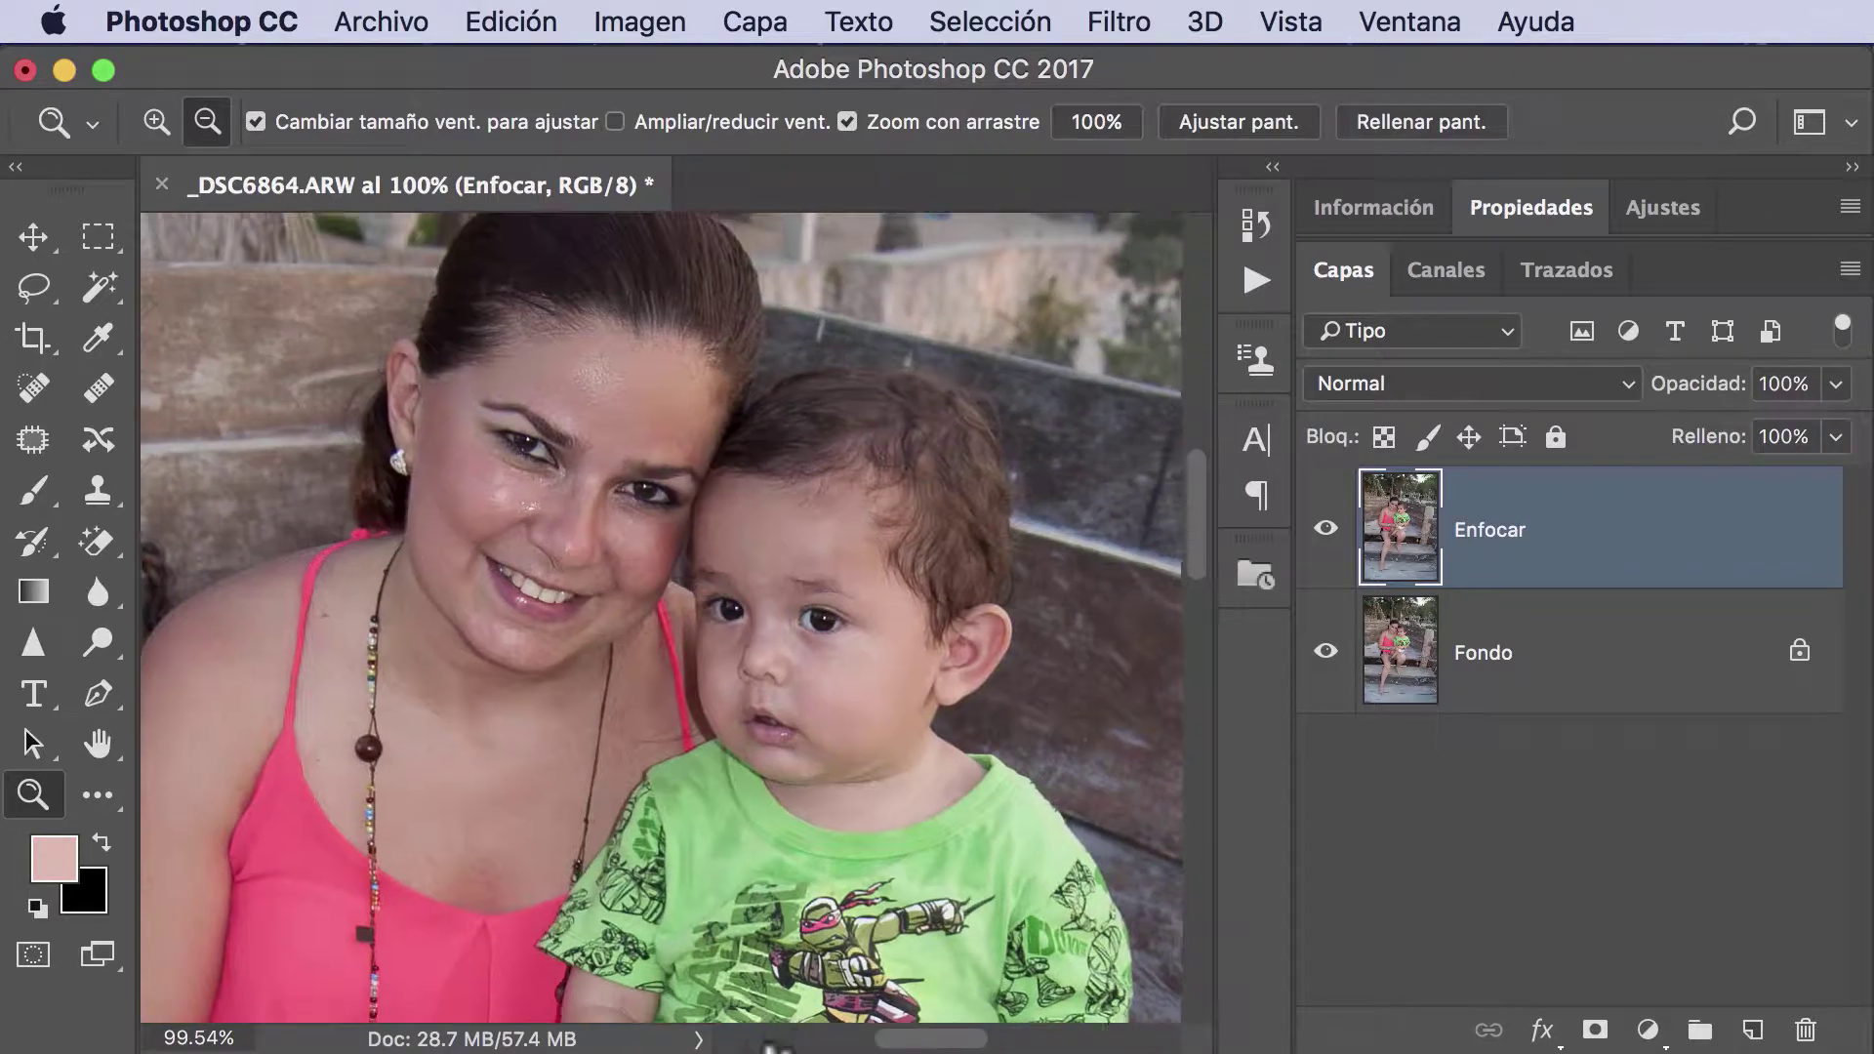
{"action": "left_click", "coordinate": [1326, 529]}
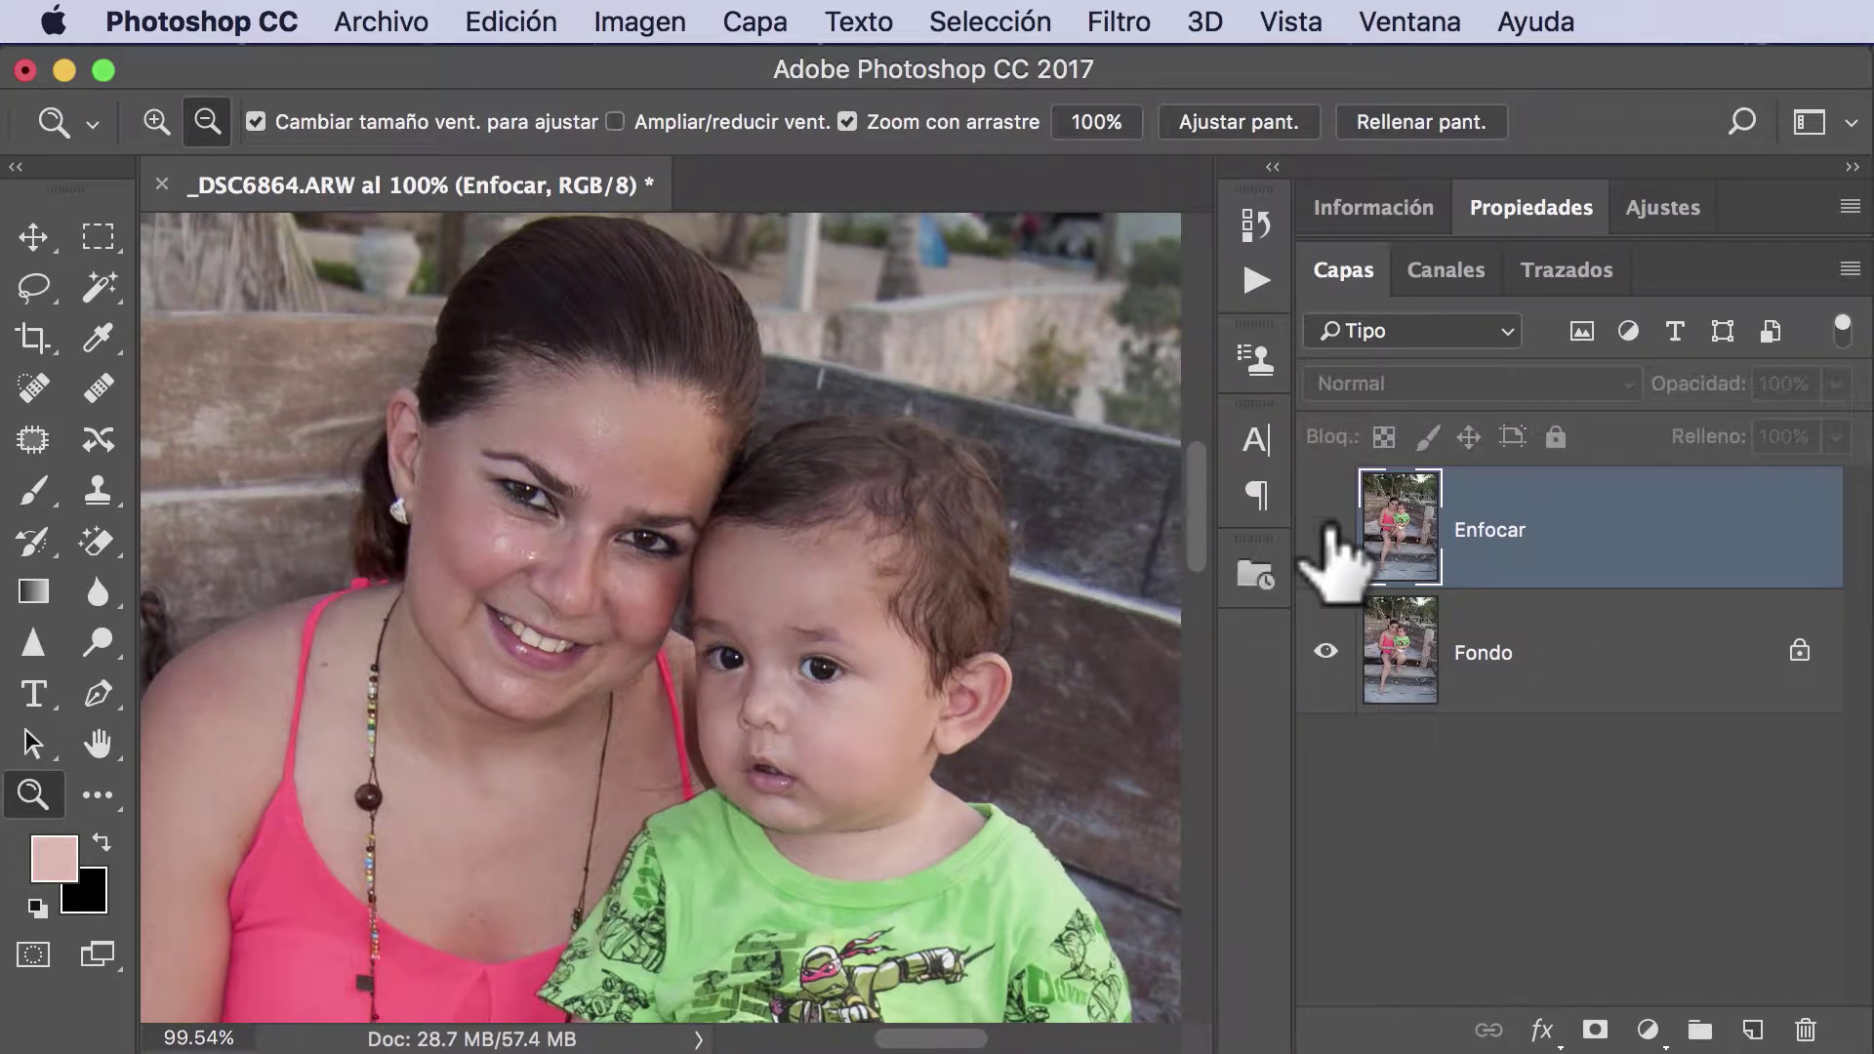
{"action": "left_click", "coordinate": [1326, 529]}
- Zoom closer on the necklace and faces, comparing Enfocar on and off, then fit with it visible
{"action": "left_click_drag", "start_coordinate": [380, 670], "coordinate": [531, 681]}
{"action": "mouse_move", "coordinate": [648, 670]}
{"action": "left_mouse_down"}
{"action": "mouse_move", "coordinate": [384, 765]}
{"action": "mouse_move", "coordinate": [317, 762]}
{"action": "left_mouse_up"}
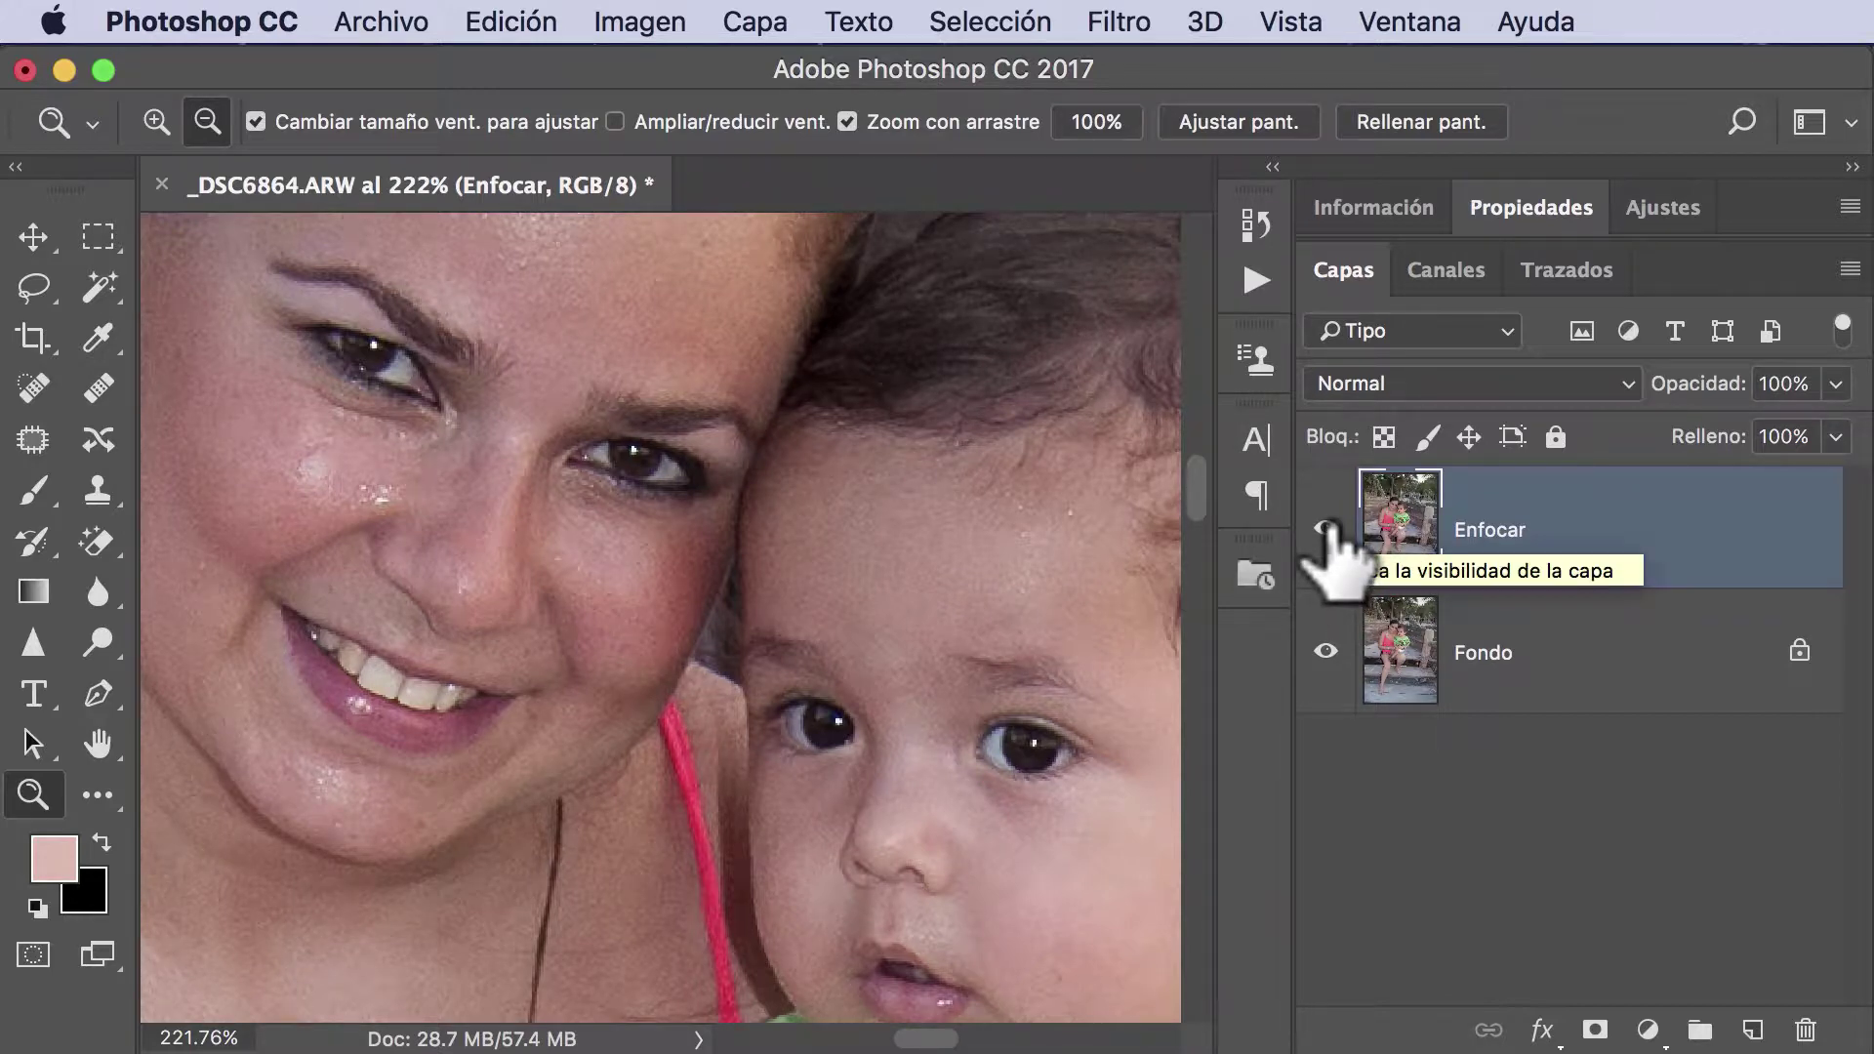
{"action": "left_click", "coordinate": [1326, 529]}
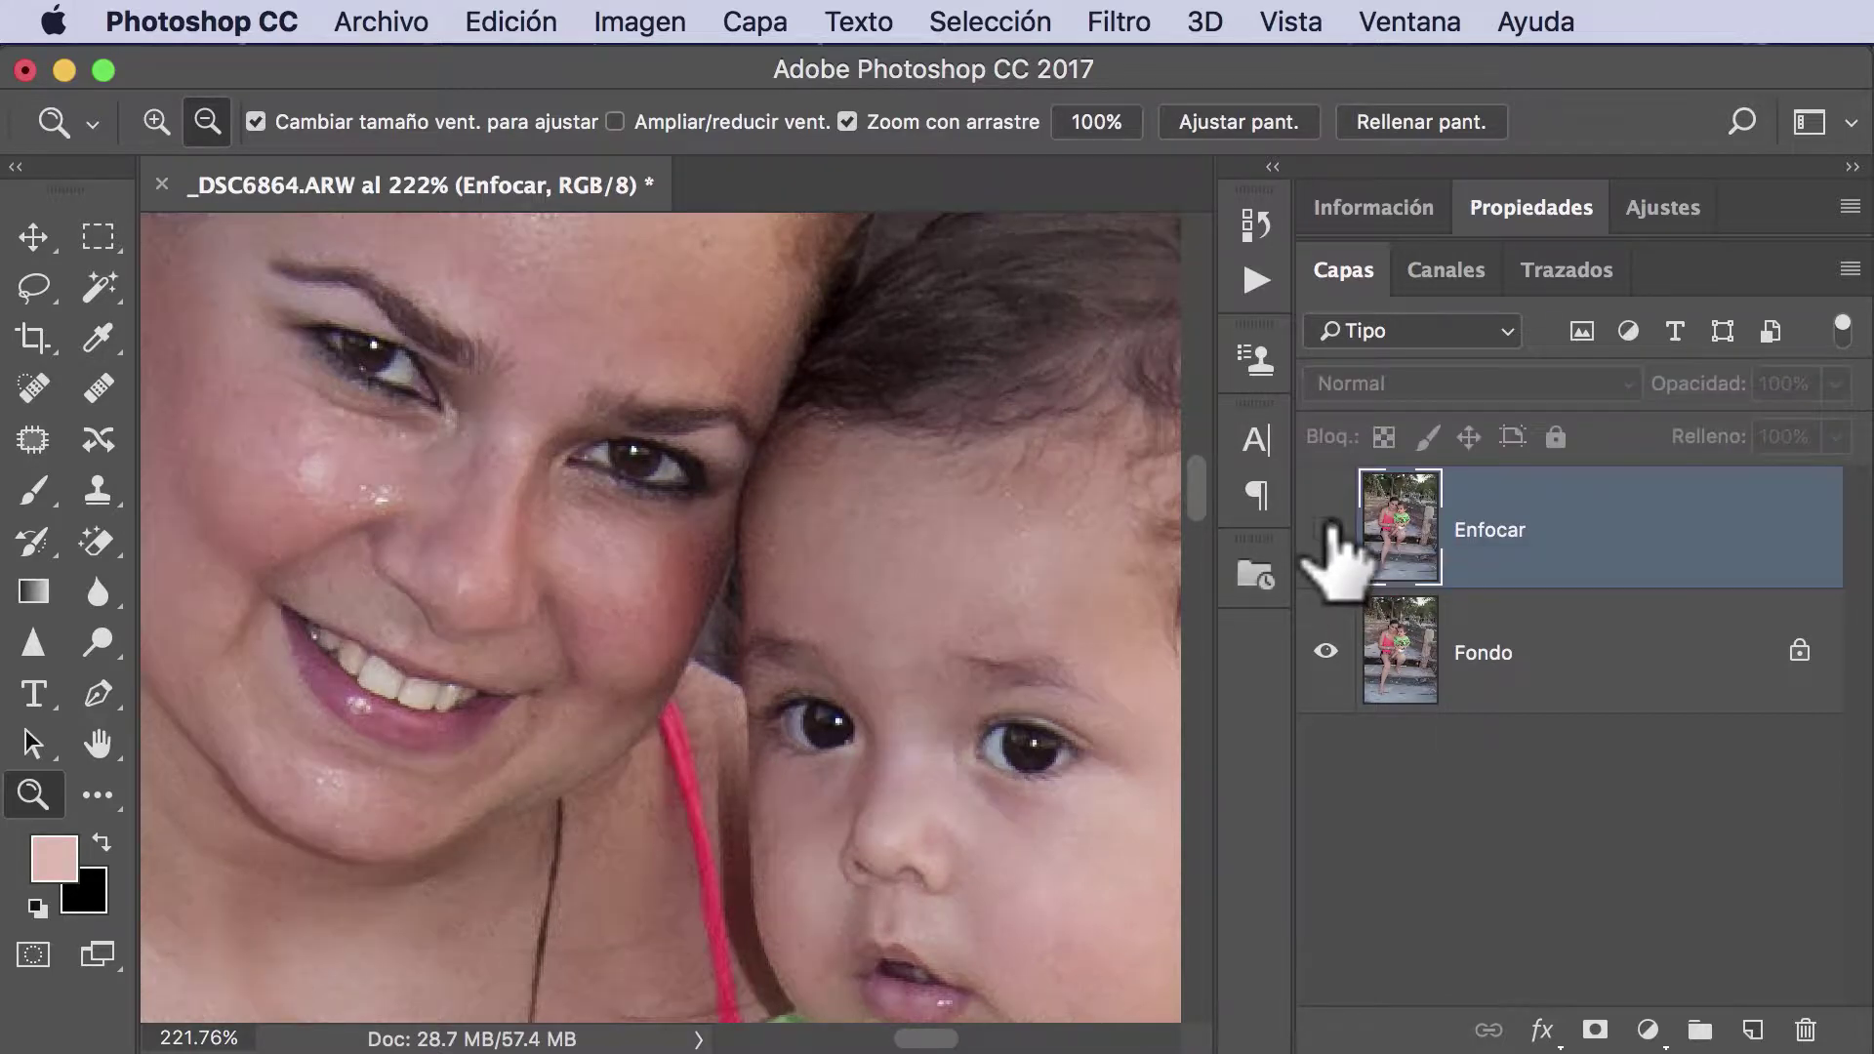
{"action": "left_click", "coordinate": [1326, 529]}
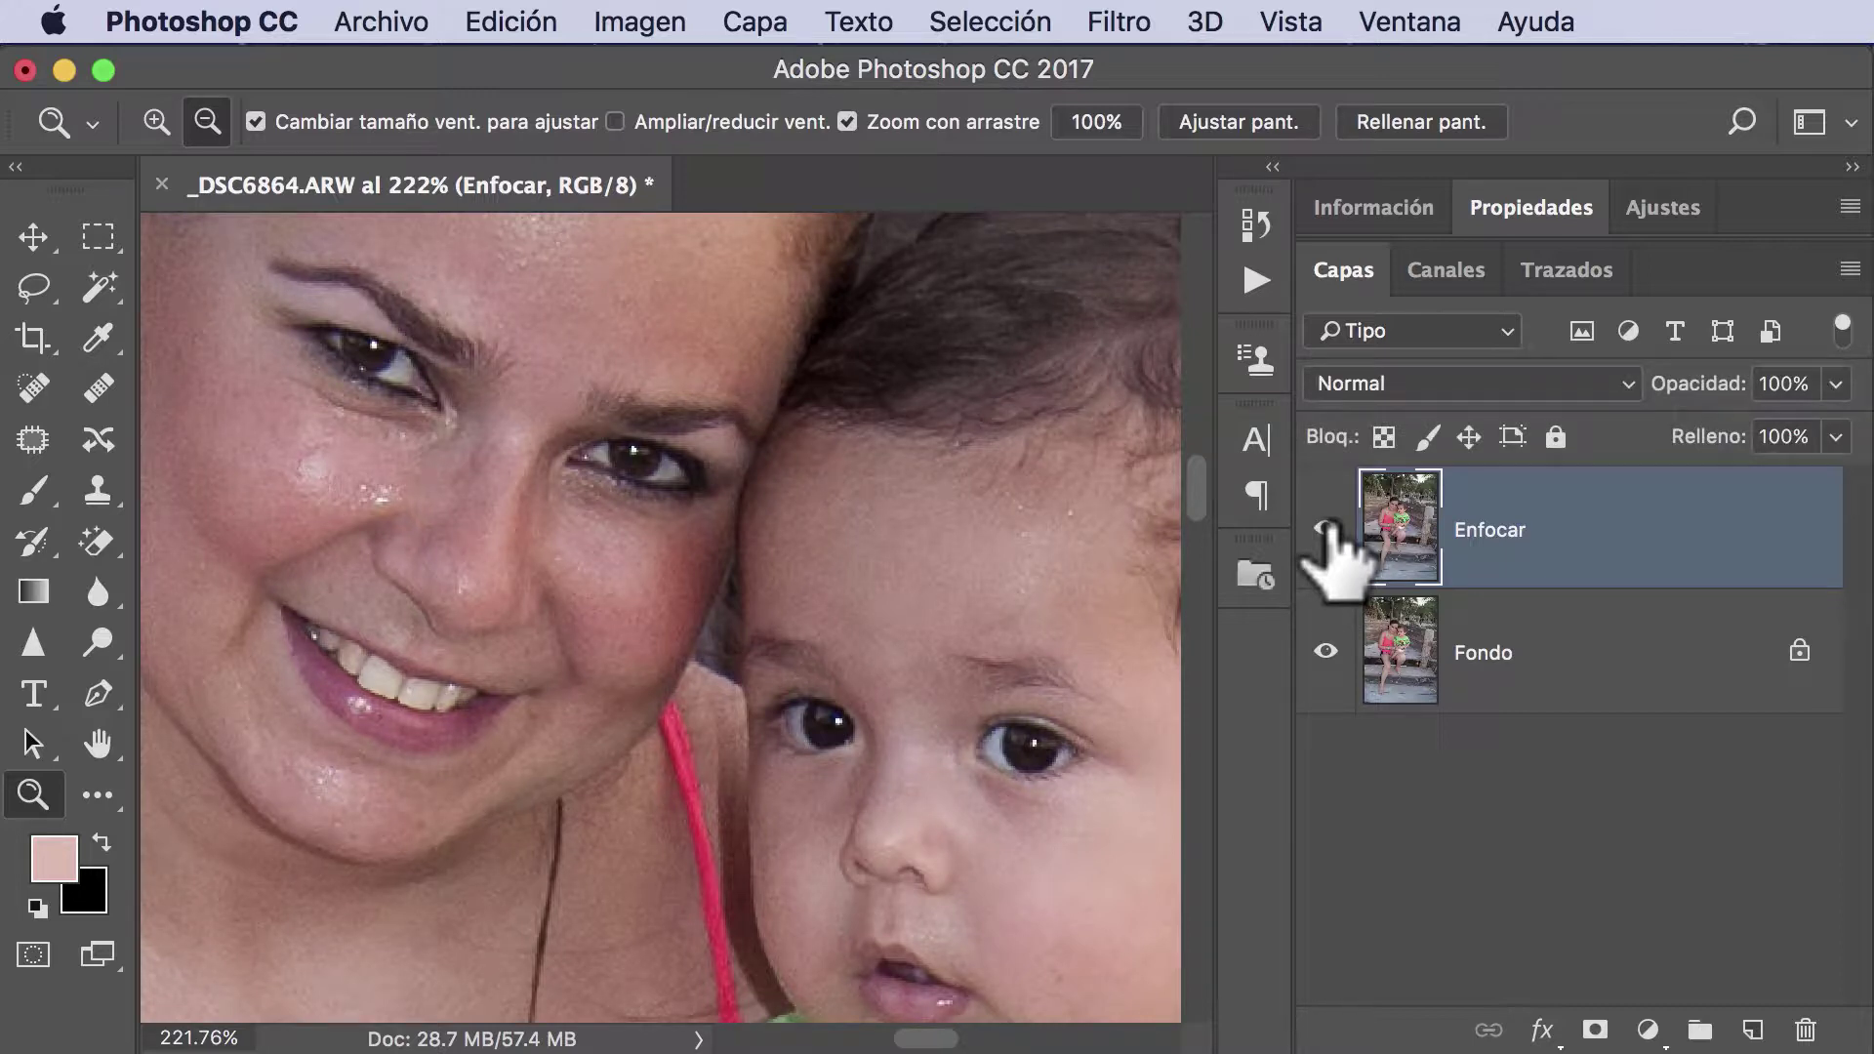
{"action": "left_click", "coordinate": [1326, 529]}
{"action": "left_click", "coordinate": [1326, 529]}
{"action": "left_click", "coordinate": [1326, 529]}
{"action": "left_click", "coordinate": [1326, 529]}
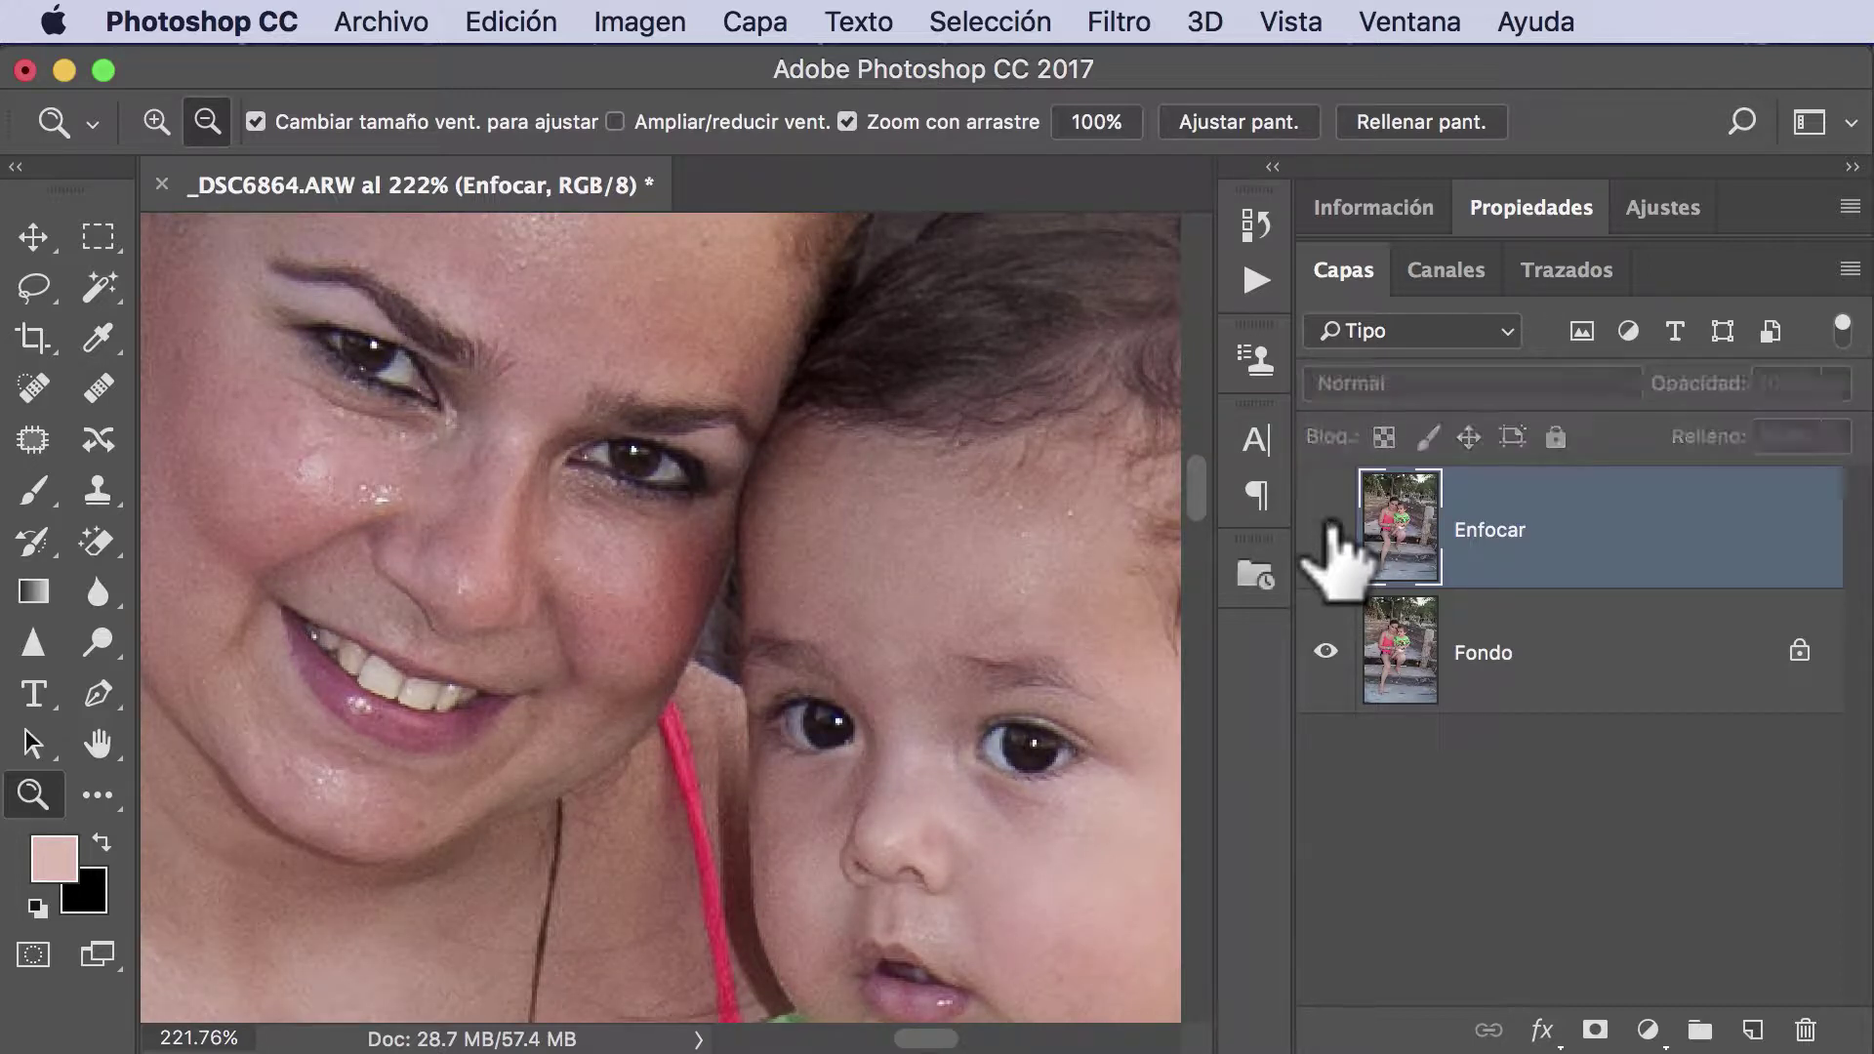
{"action": "double_click", "coordinate": [98, 747]}
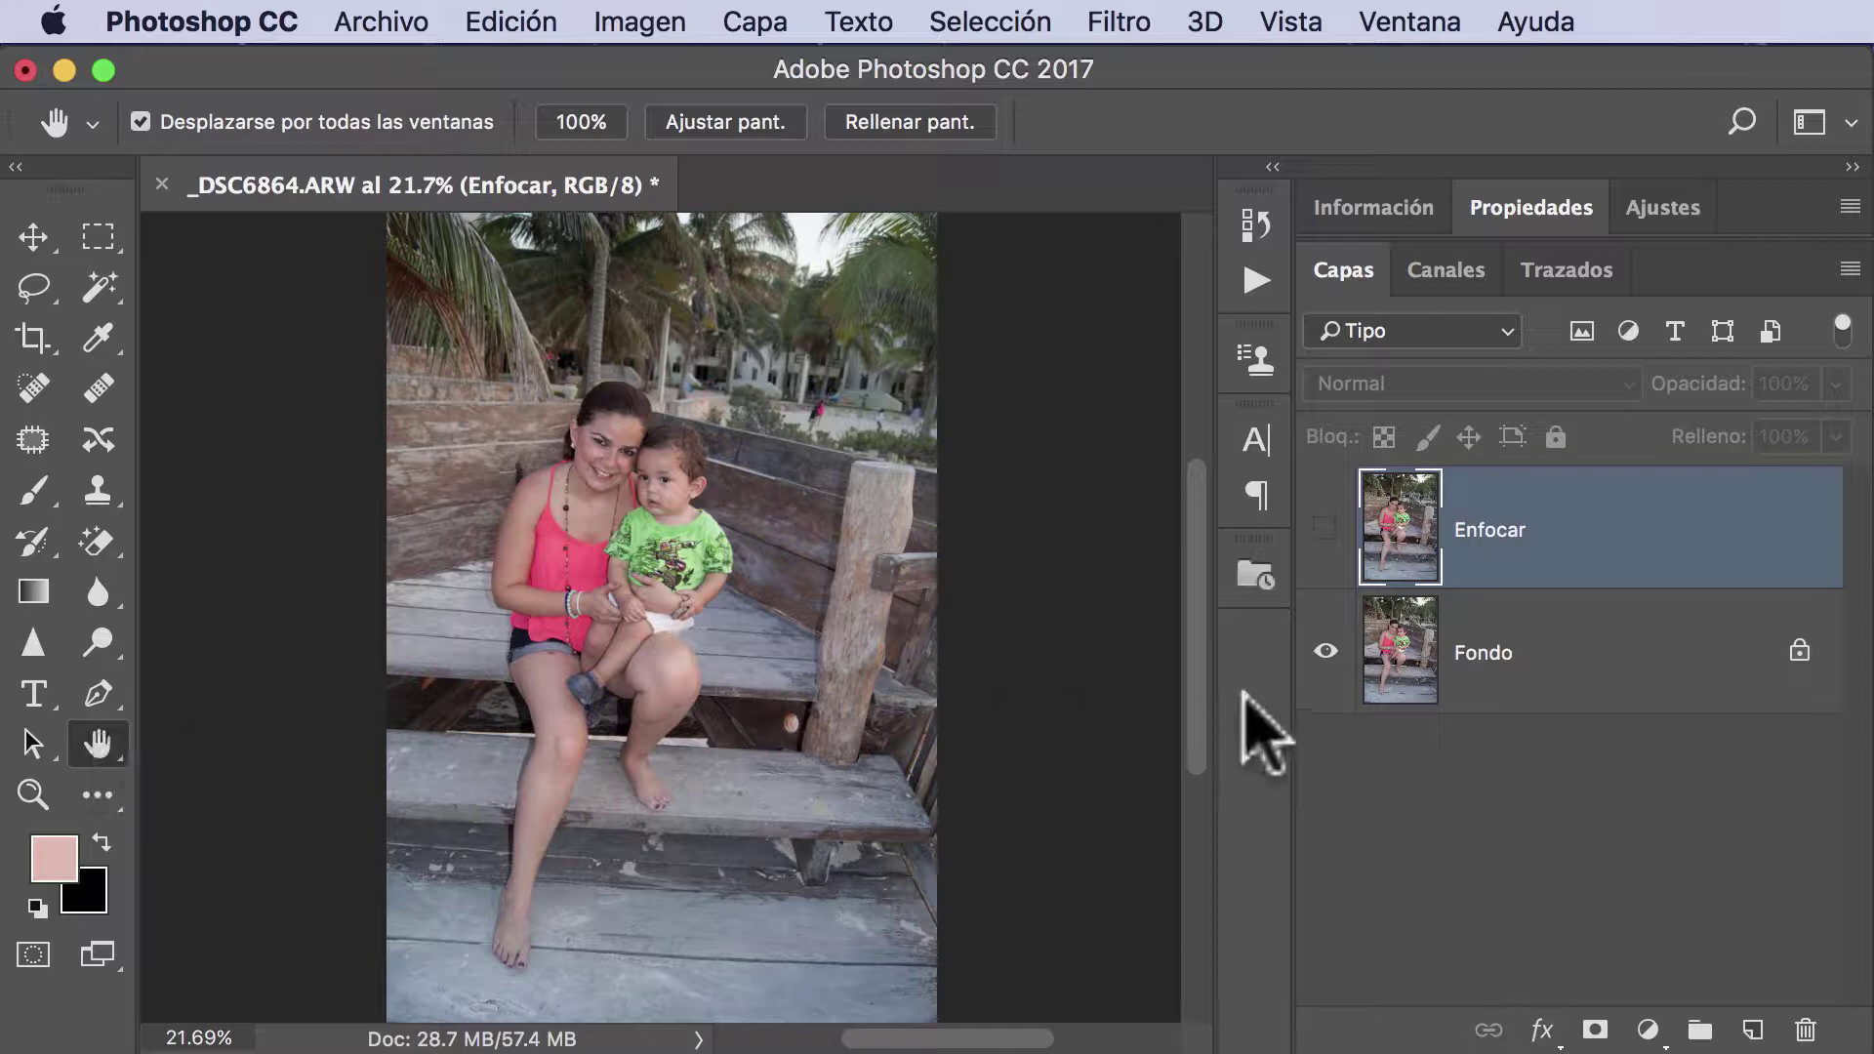
{"action": "left_click", "coordinate": [1326, 529]}
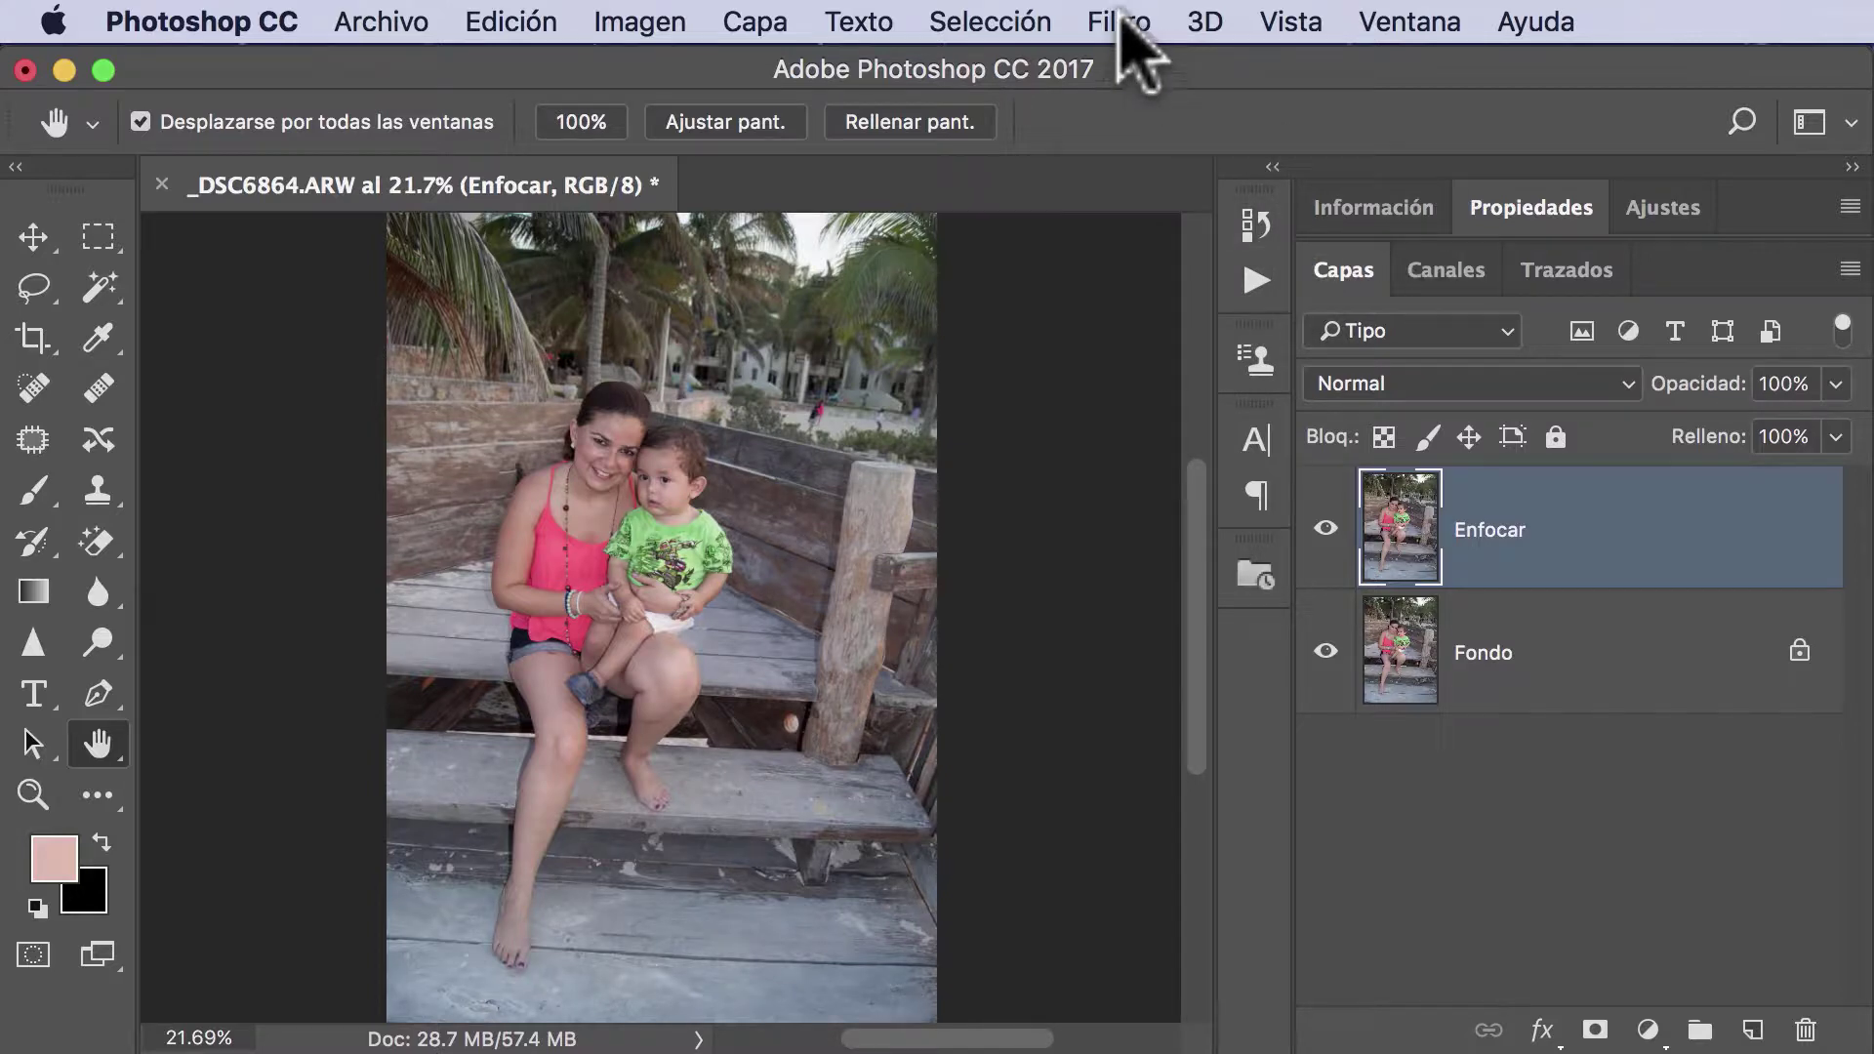
- Reopen Enfoque suavizado on the faces and push Radio to 64.0 px
{"action": "left_click", "coordinate": [1118, 22]}
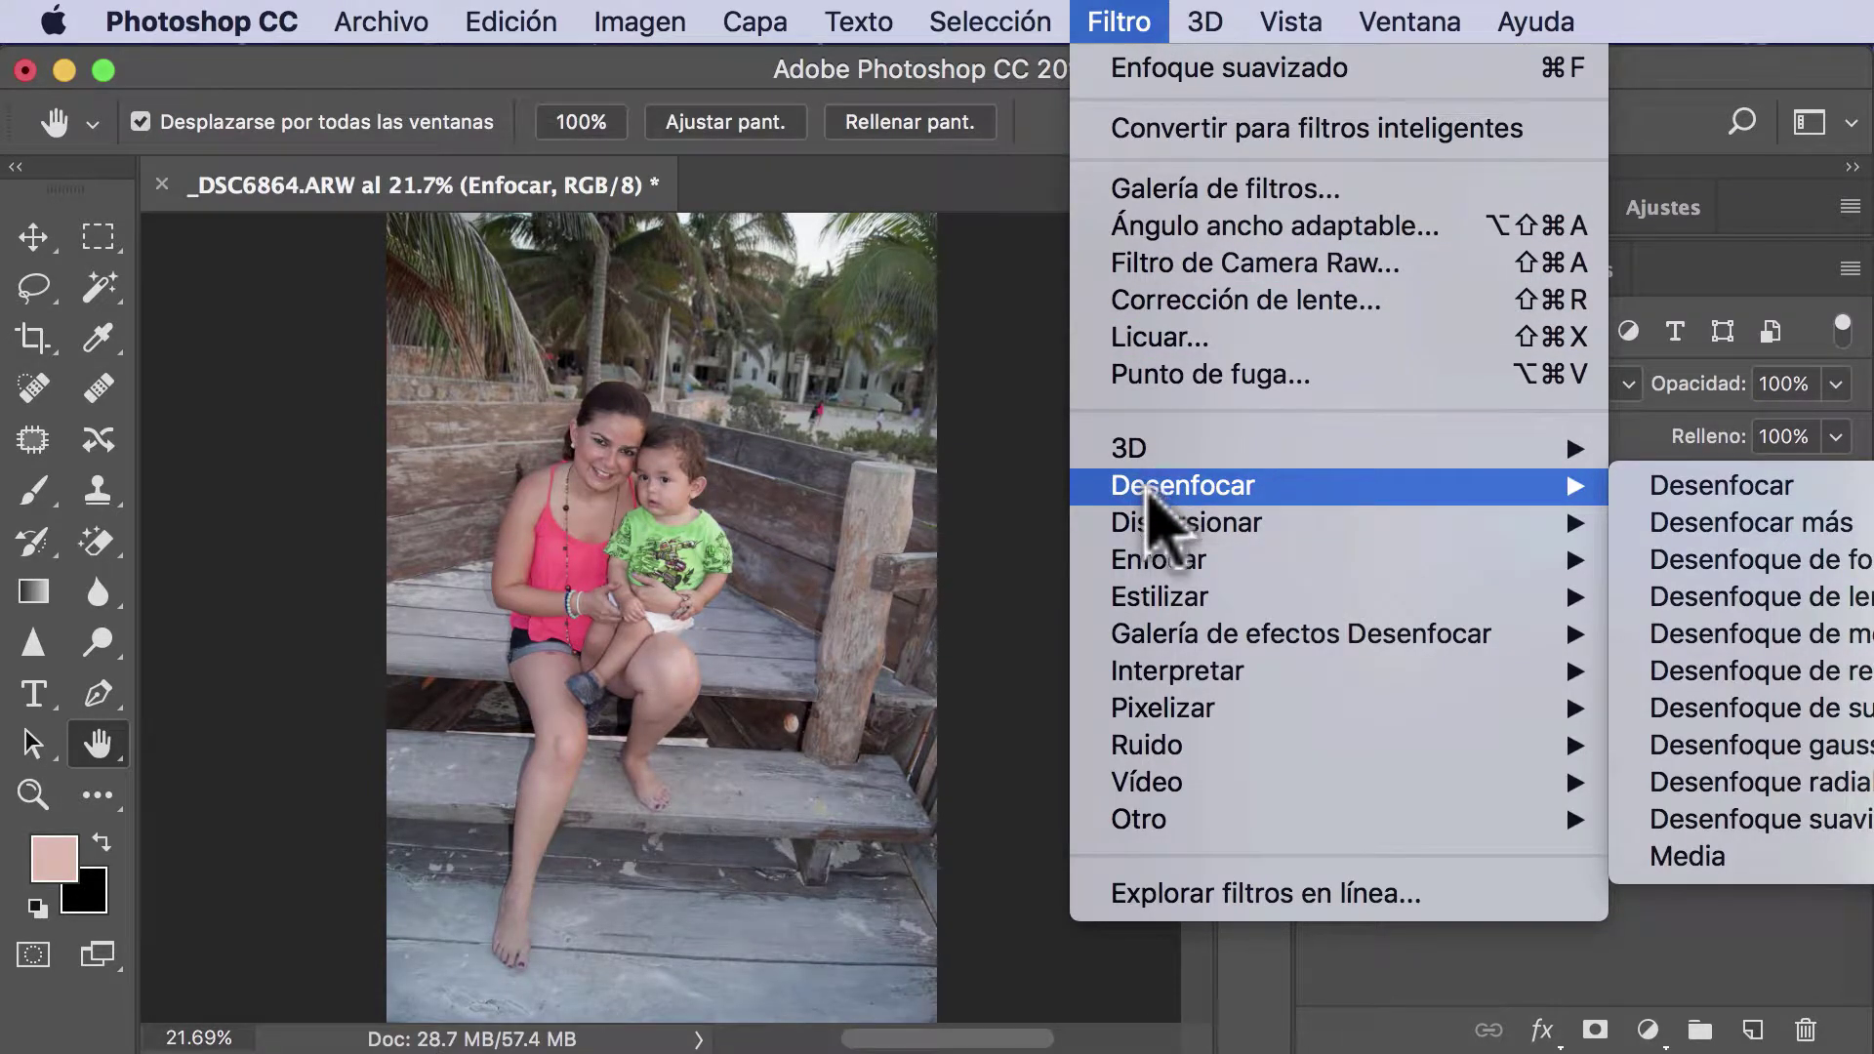
{"action": "mouse_move", "coordinate": [1157, 560]}
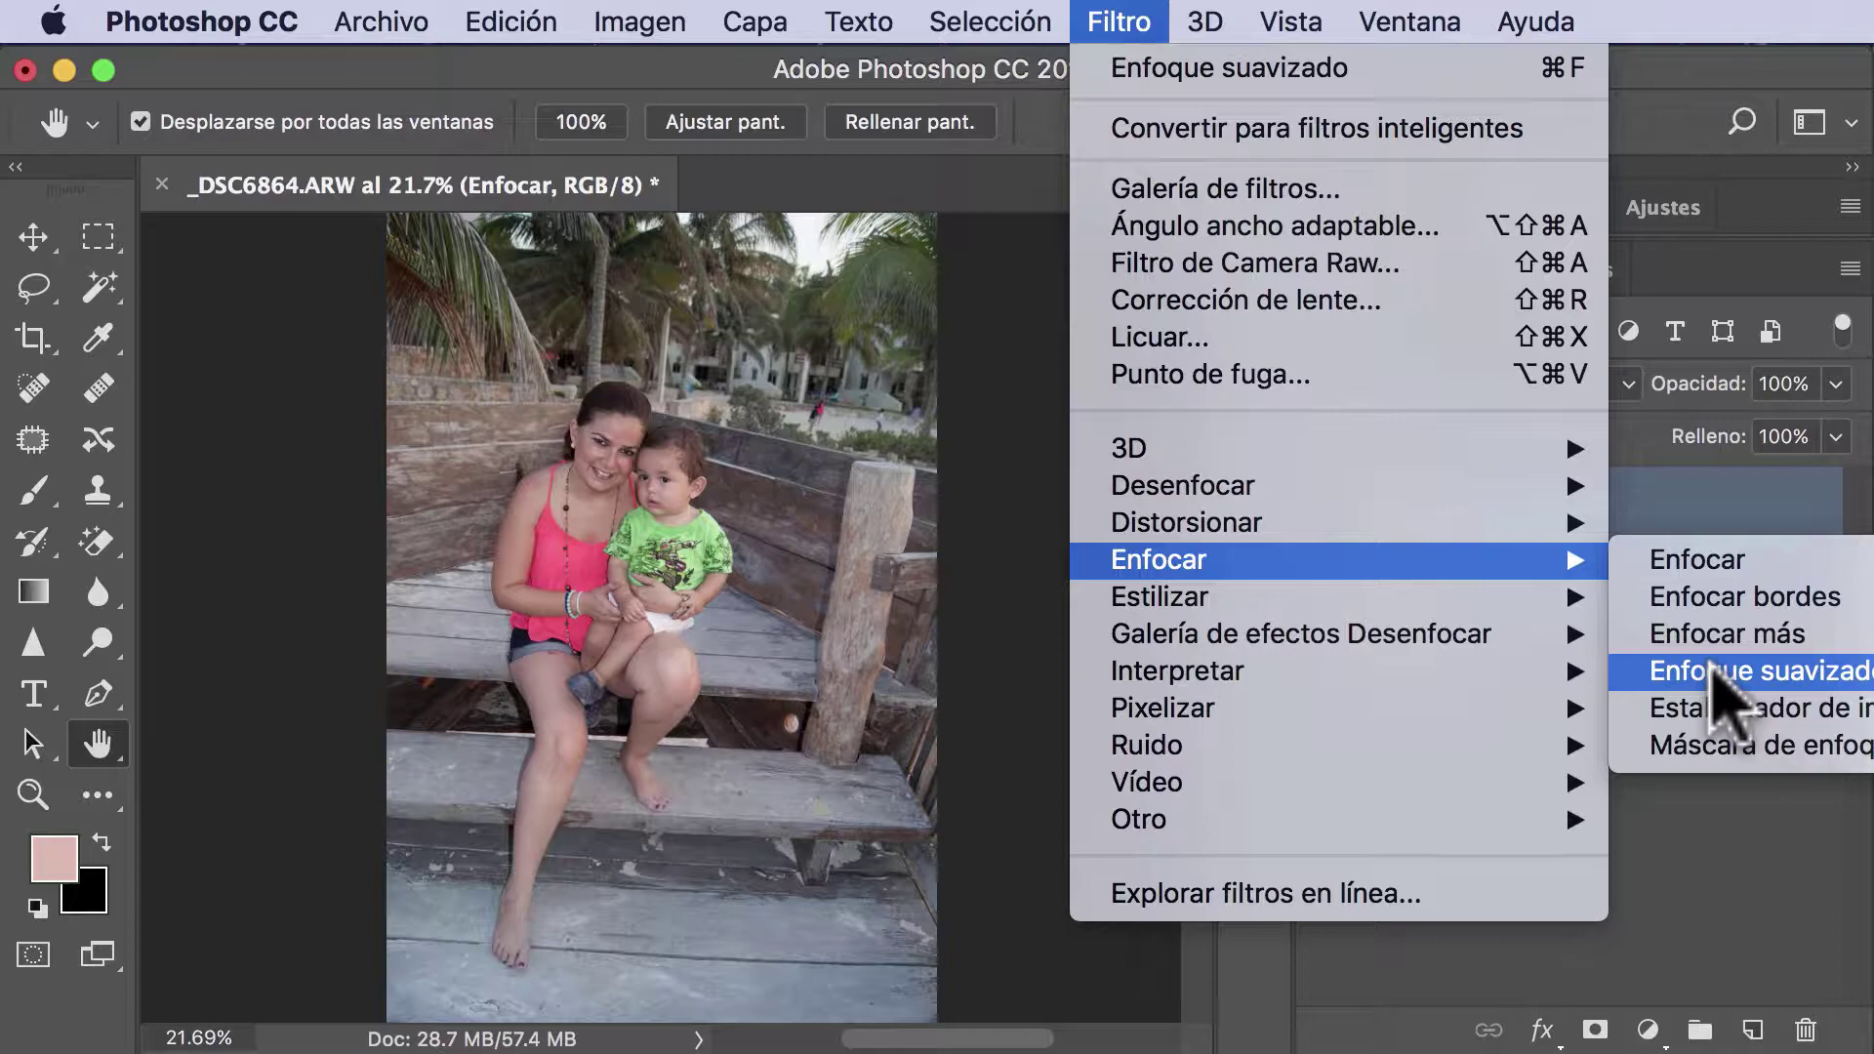
{"action": "left_click", "coordinate": [1710, 673]}
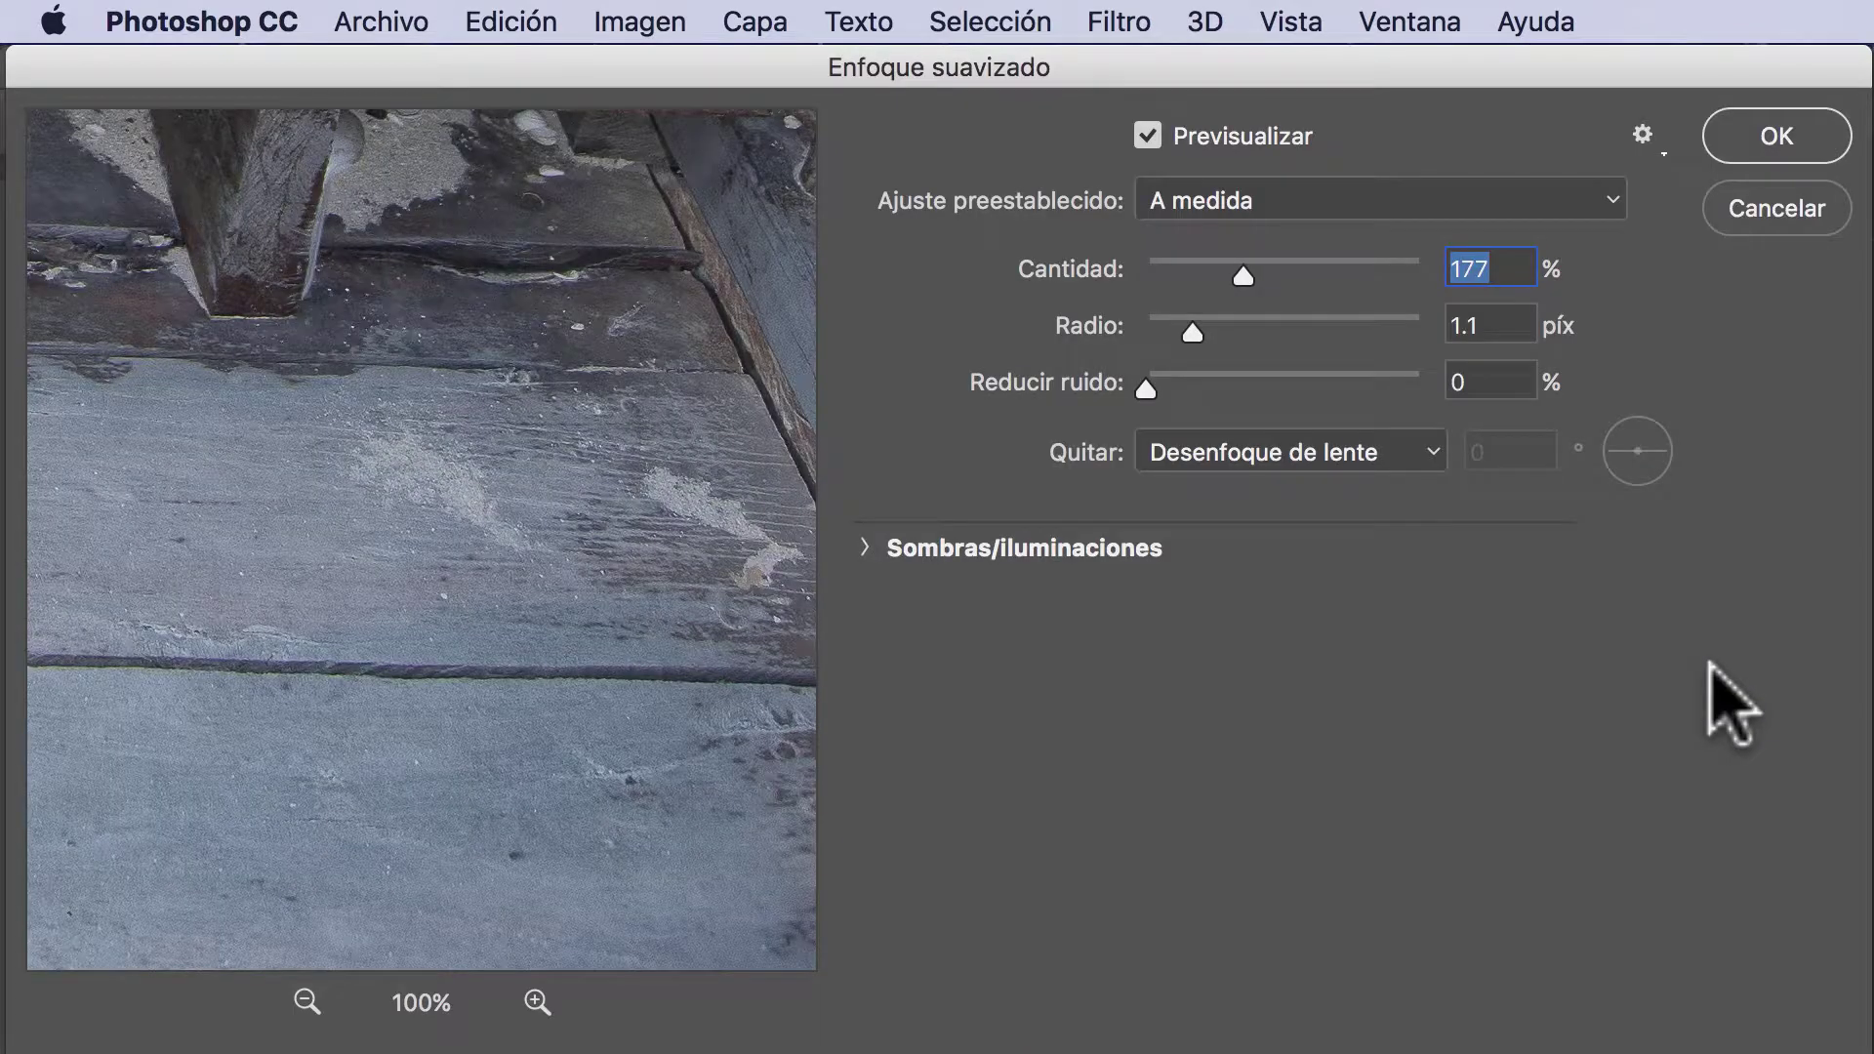
{"action": "mouse_move", "coordinate": [406, 690]}
{"action": "left_mouse_down"}
{"action": "mouse_move", "coordinate": [523, 888]}
{"action": "mouse_move", "coordinate": [326, 460]}
{"action": "mouse_move", "coordinate": [249, 369]}
{"action": "mouse_move", "coordinate": [618, 971]}
{"action": "mouse_move", "coordinate": [360, 419]}
{"action": "mouse_move", "coordinate": [369, 537]}
{"action": "mouse_move", "coordinate": [392, 514]}
{"action": "left_mouse_up"}
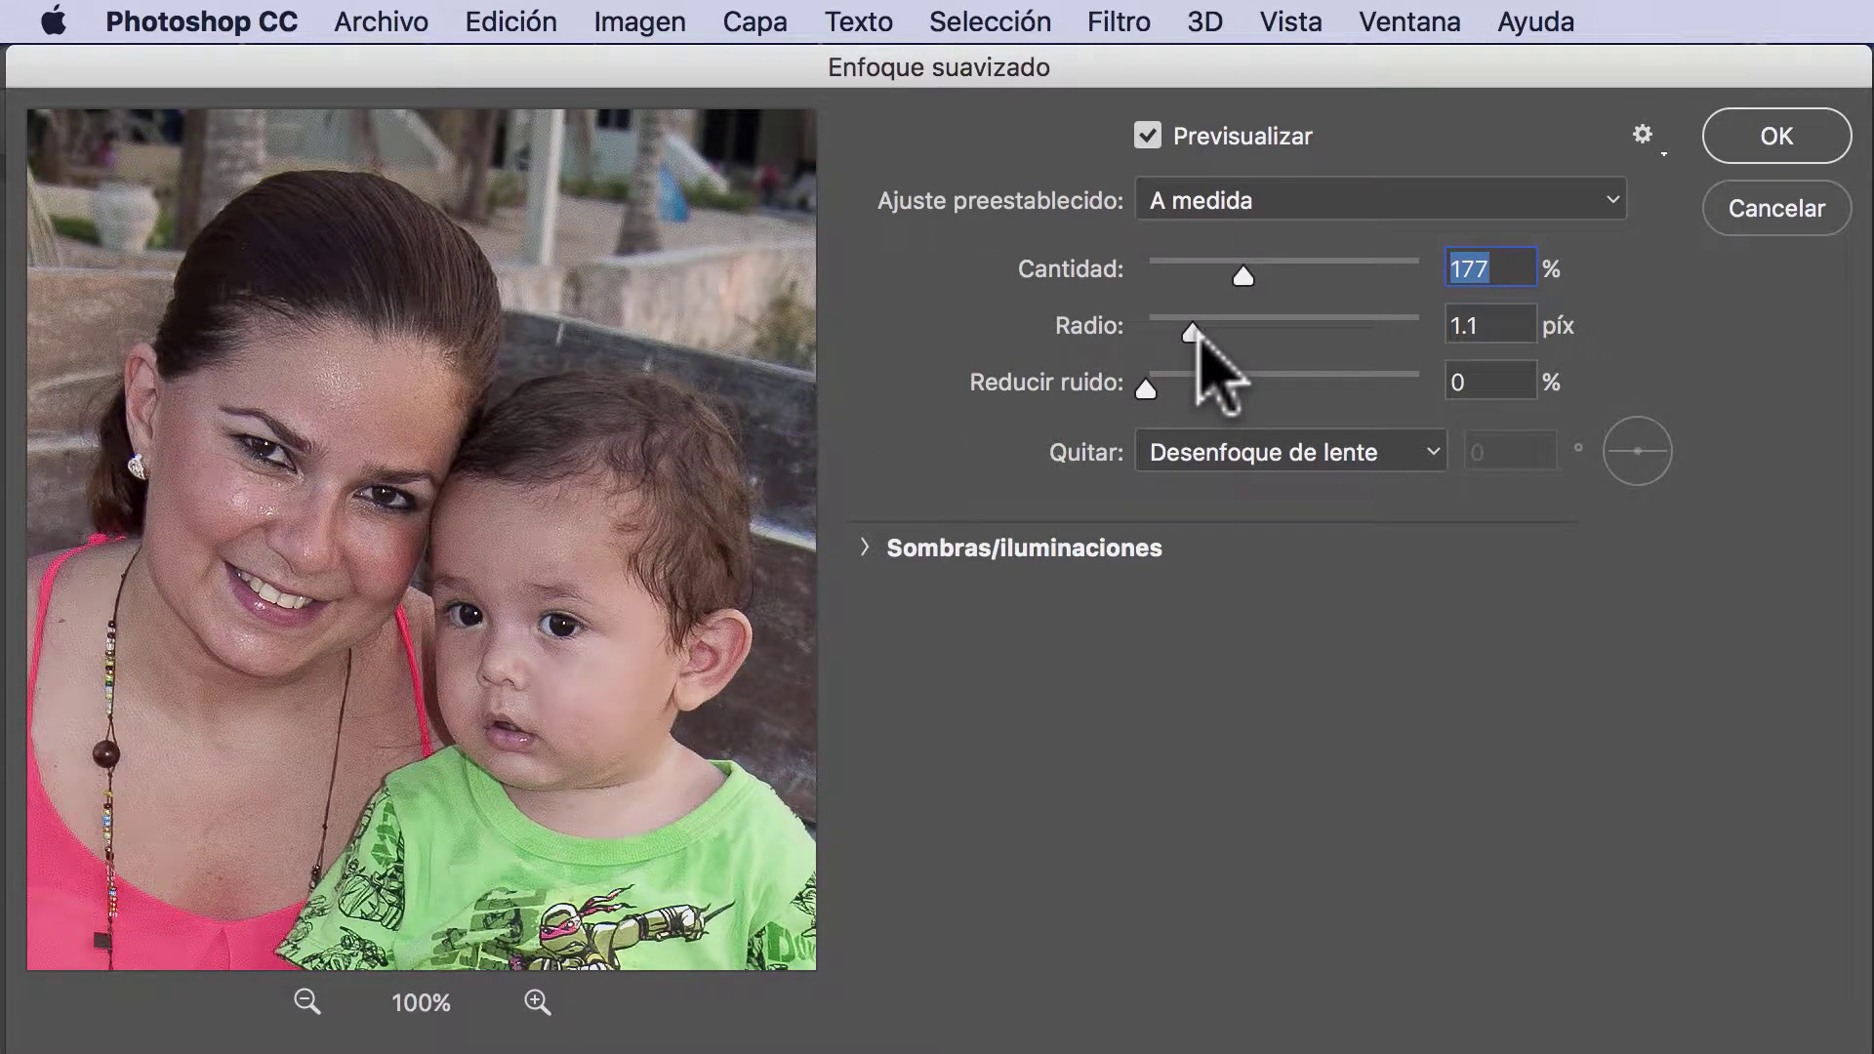
{"action": "left_click_drag", "start_coordinate": [1197, 333], "coordinate": [1501, 355]}
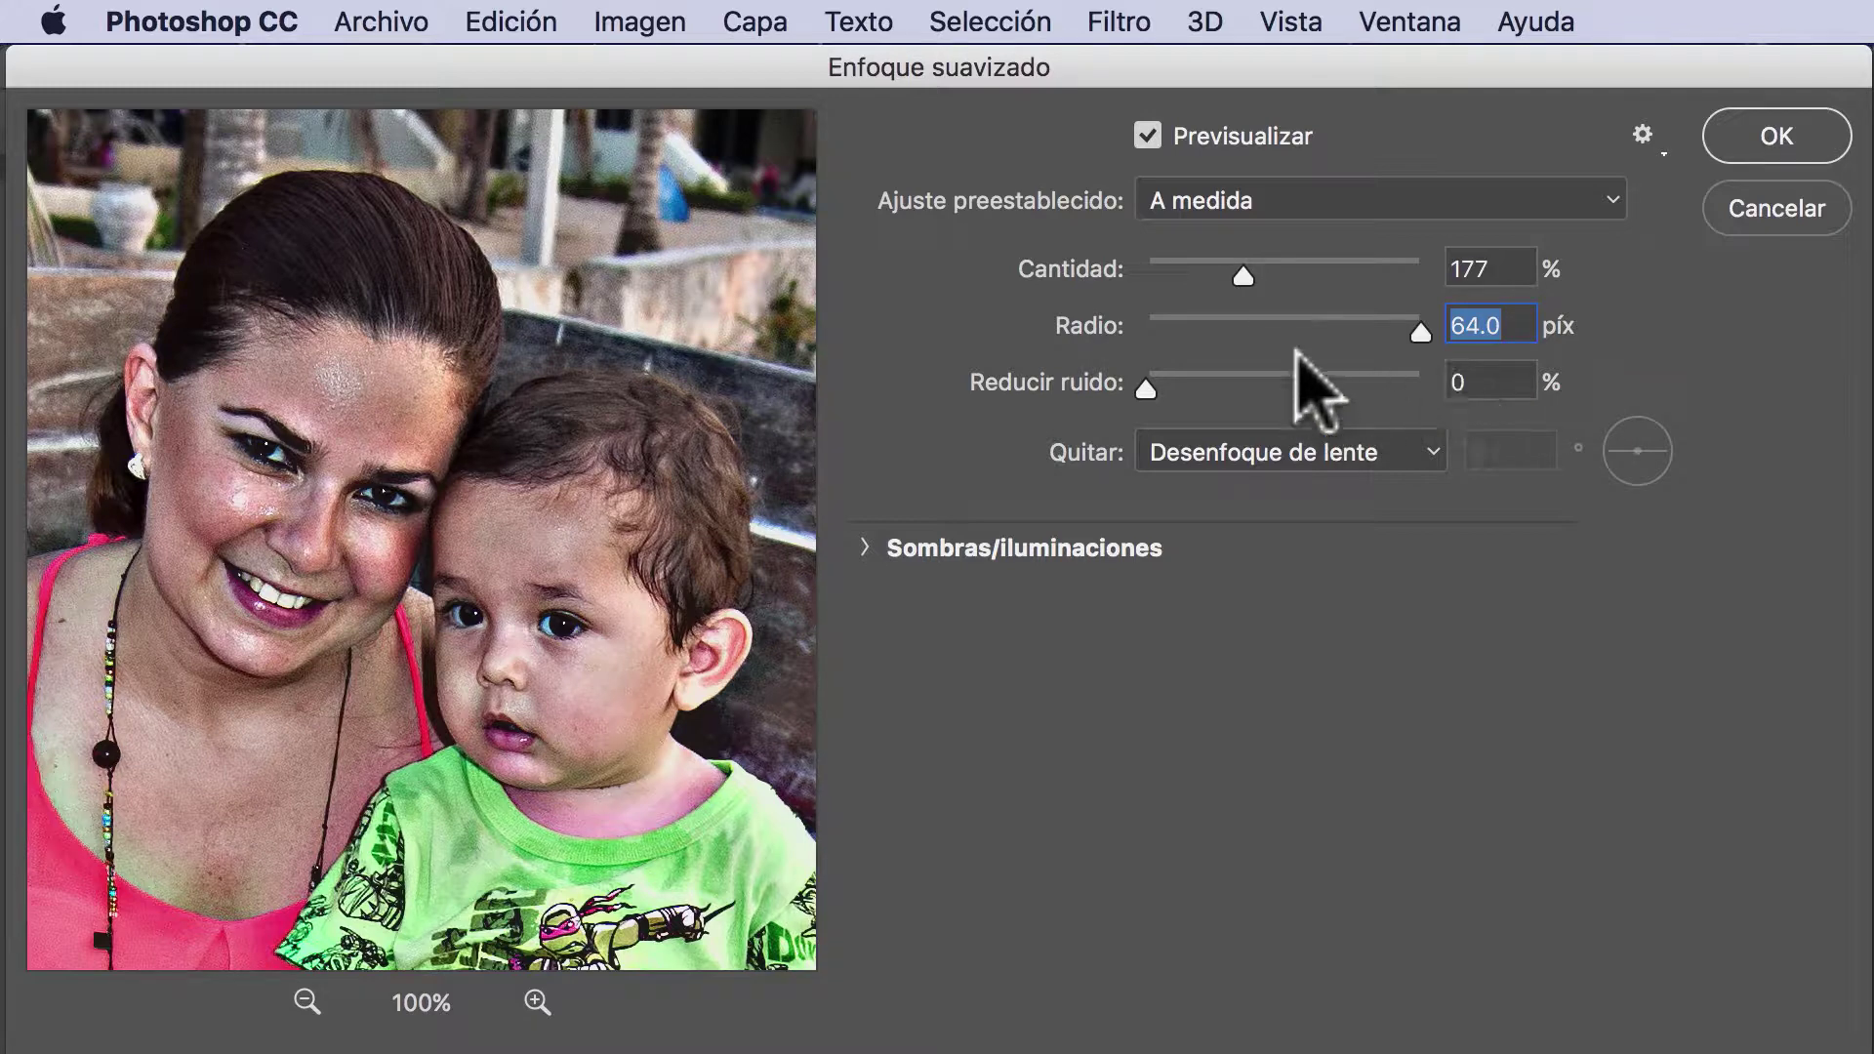
- Lower the amount to 28% and raise noise reduction to 5% at 64 px radius, then apply
{"action": "left_click_drag", "start_coordinate": [1237, 267], "coordinate": [1158, 274]}
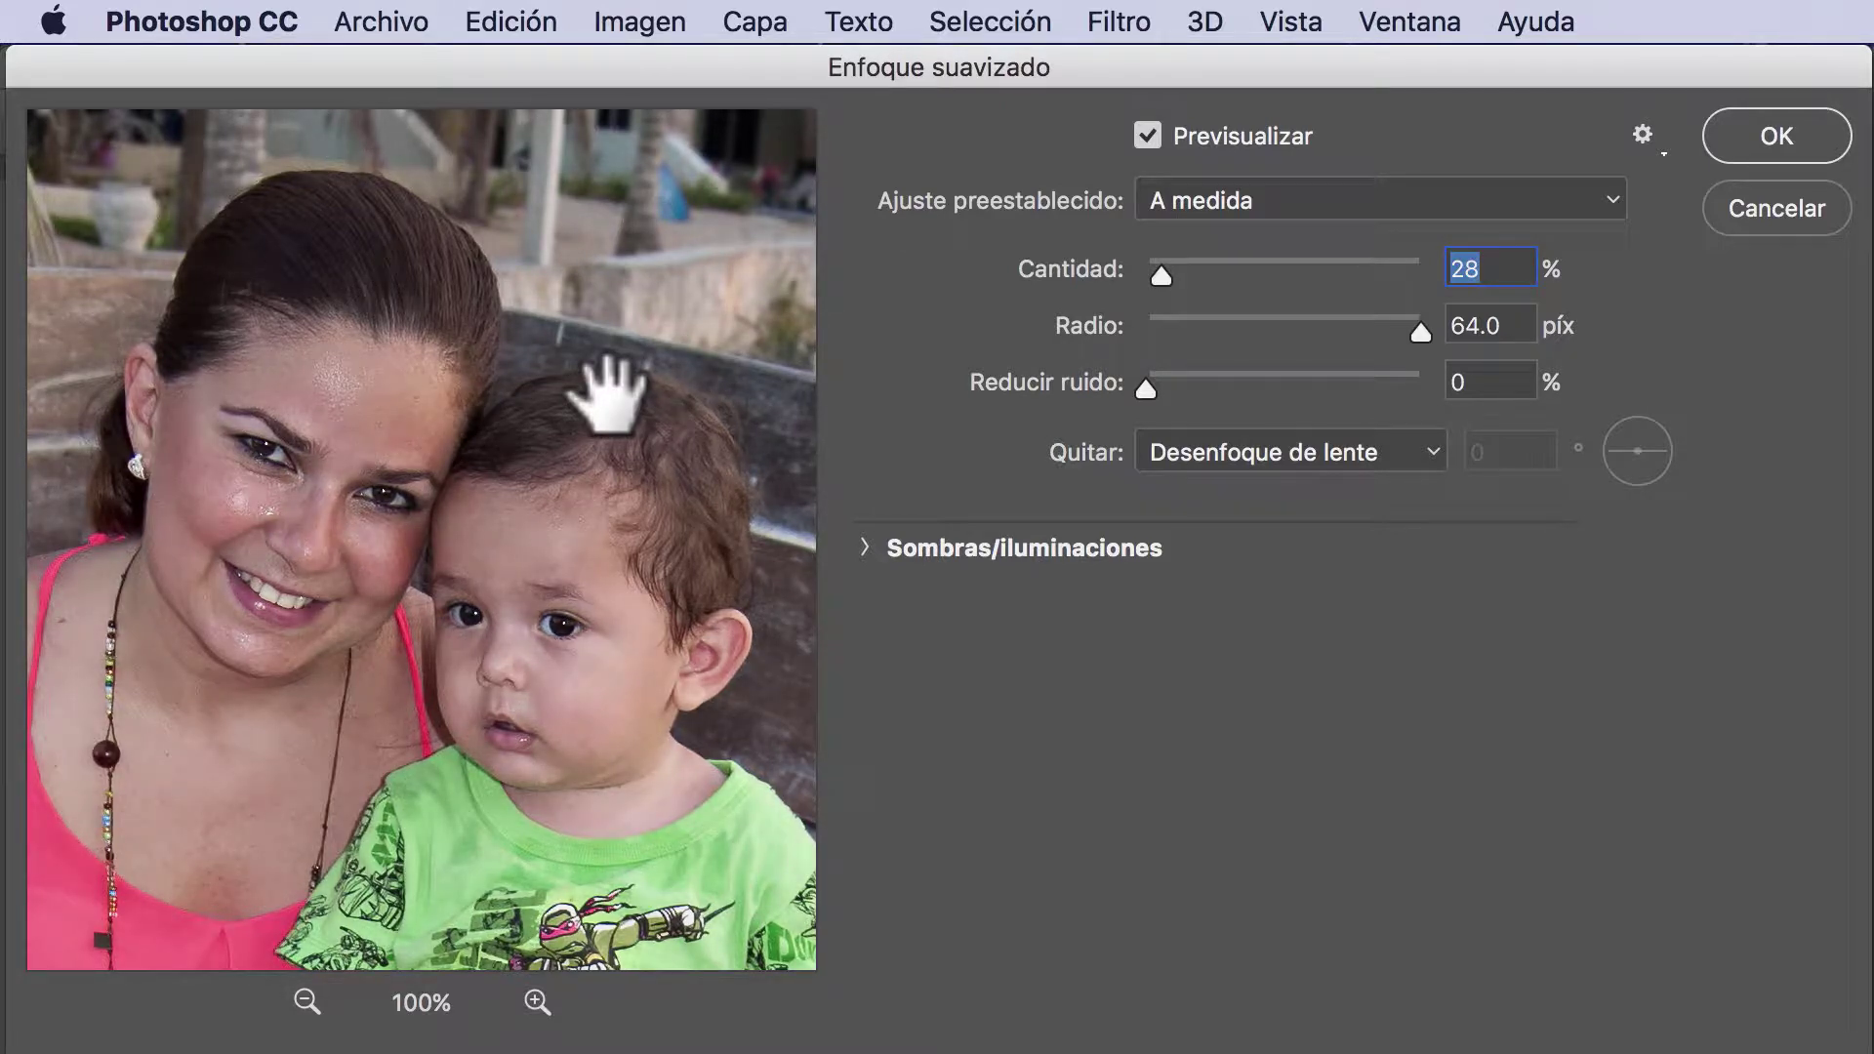
{"action": "left_click", "coordinate": [540, 1007]}
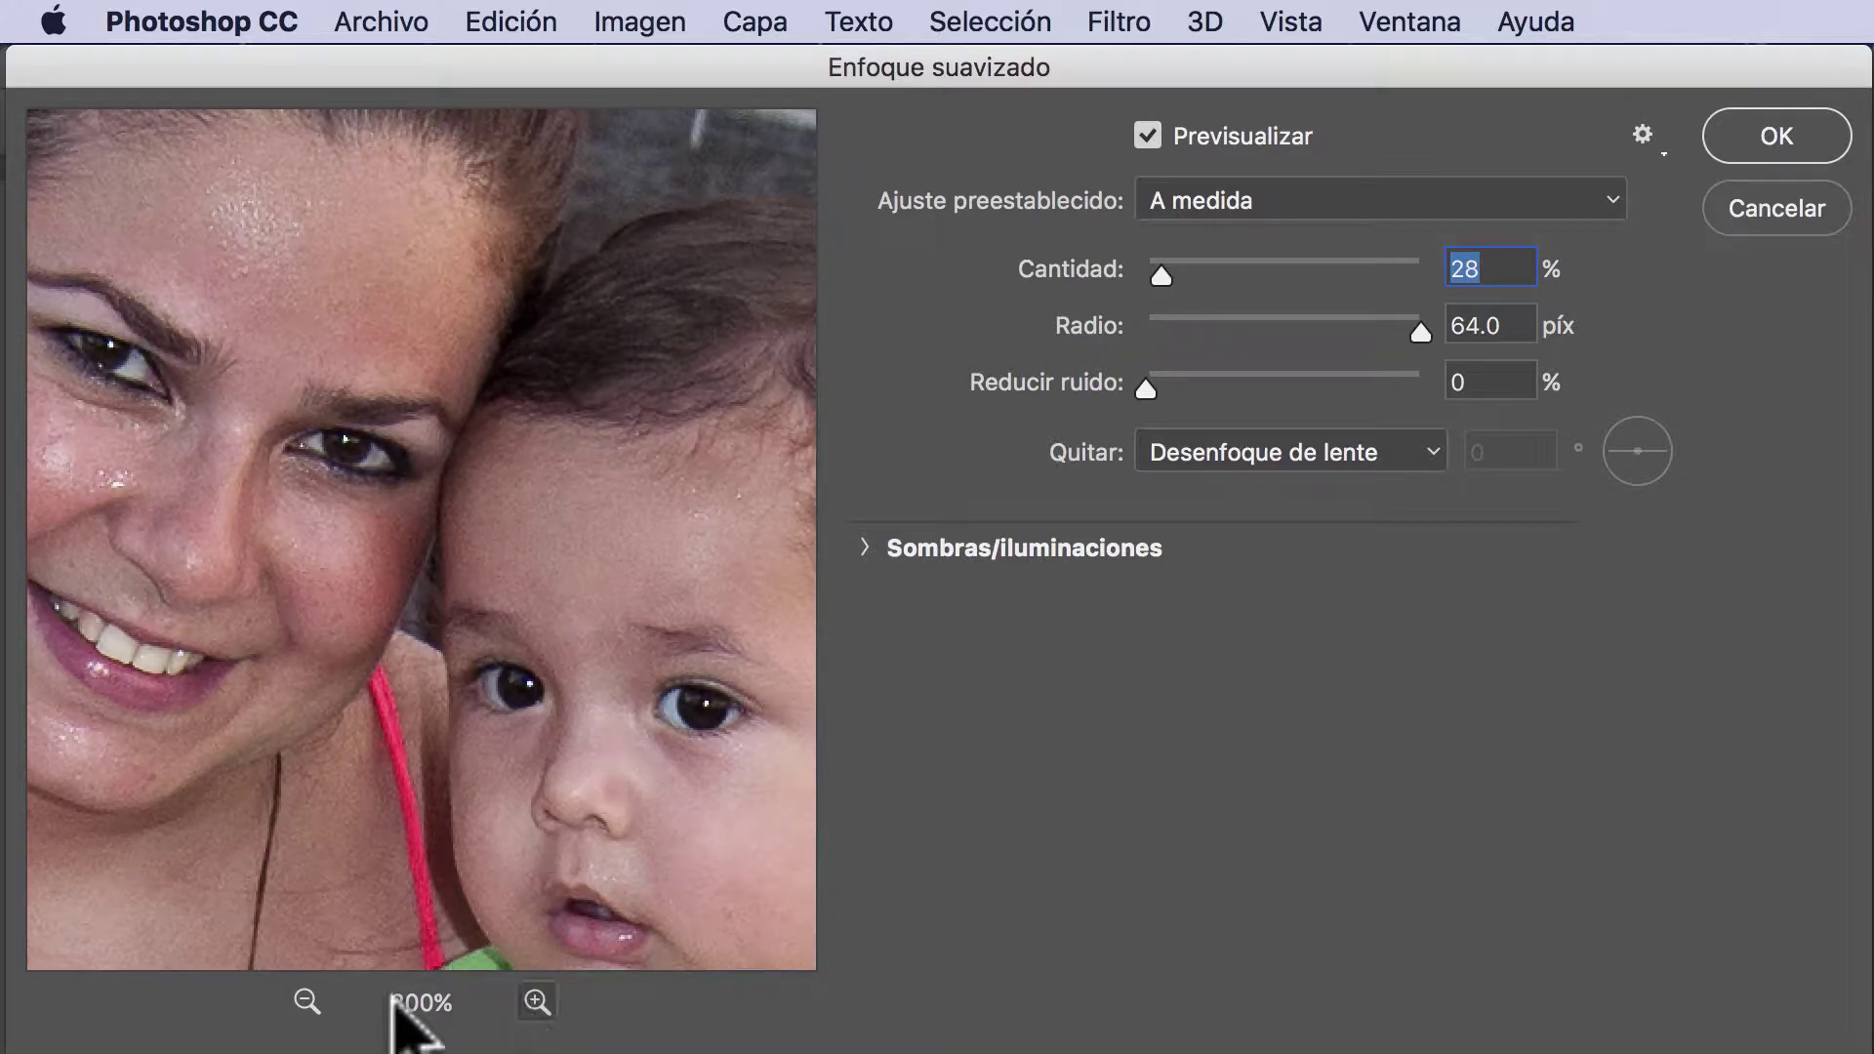
{"action": "left_click", "coordinate": [304, 1000]}
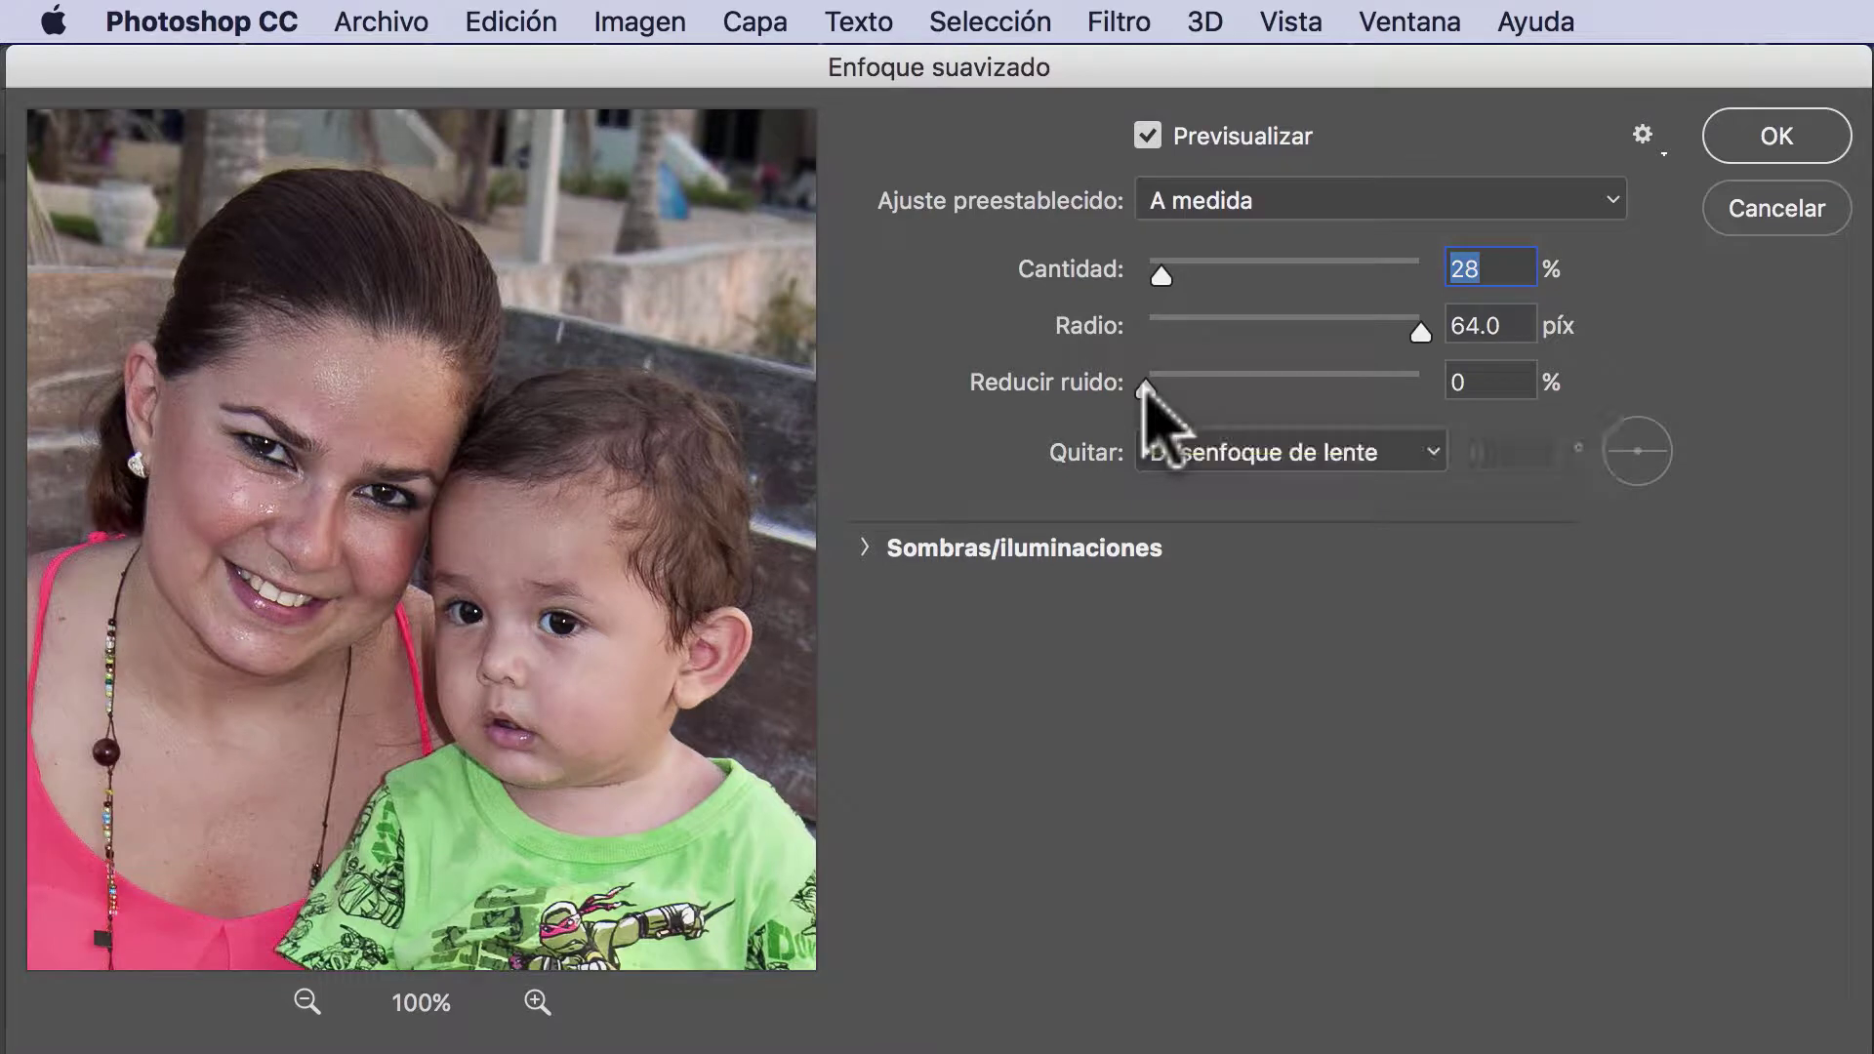
{"action": "left_click", "coordinate": [1146, 388]}
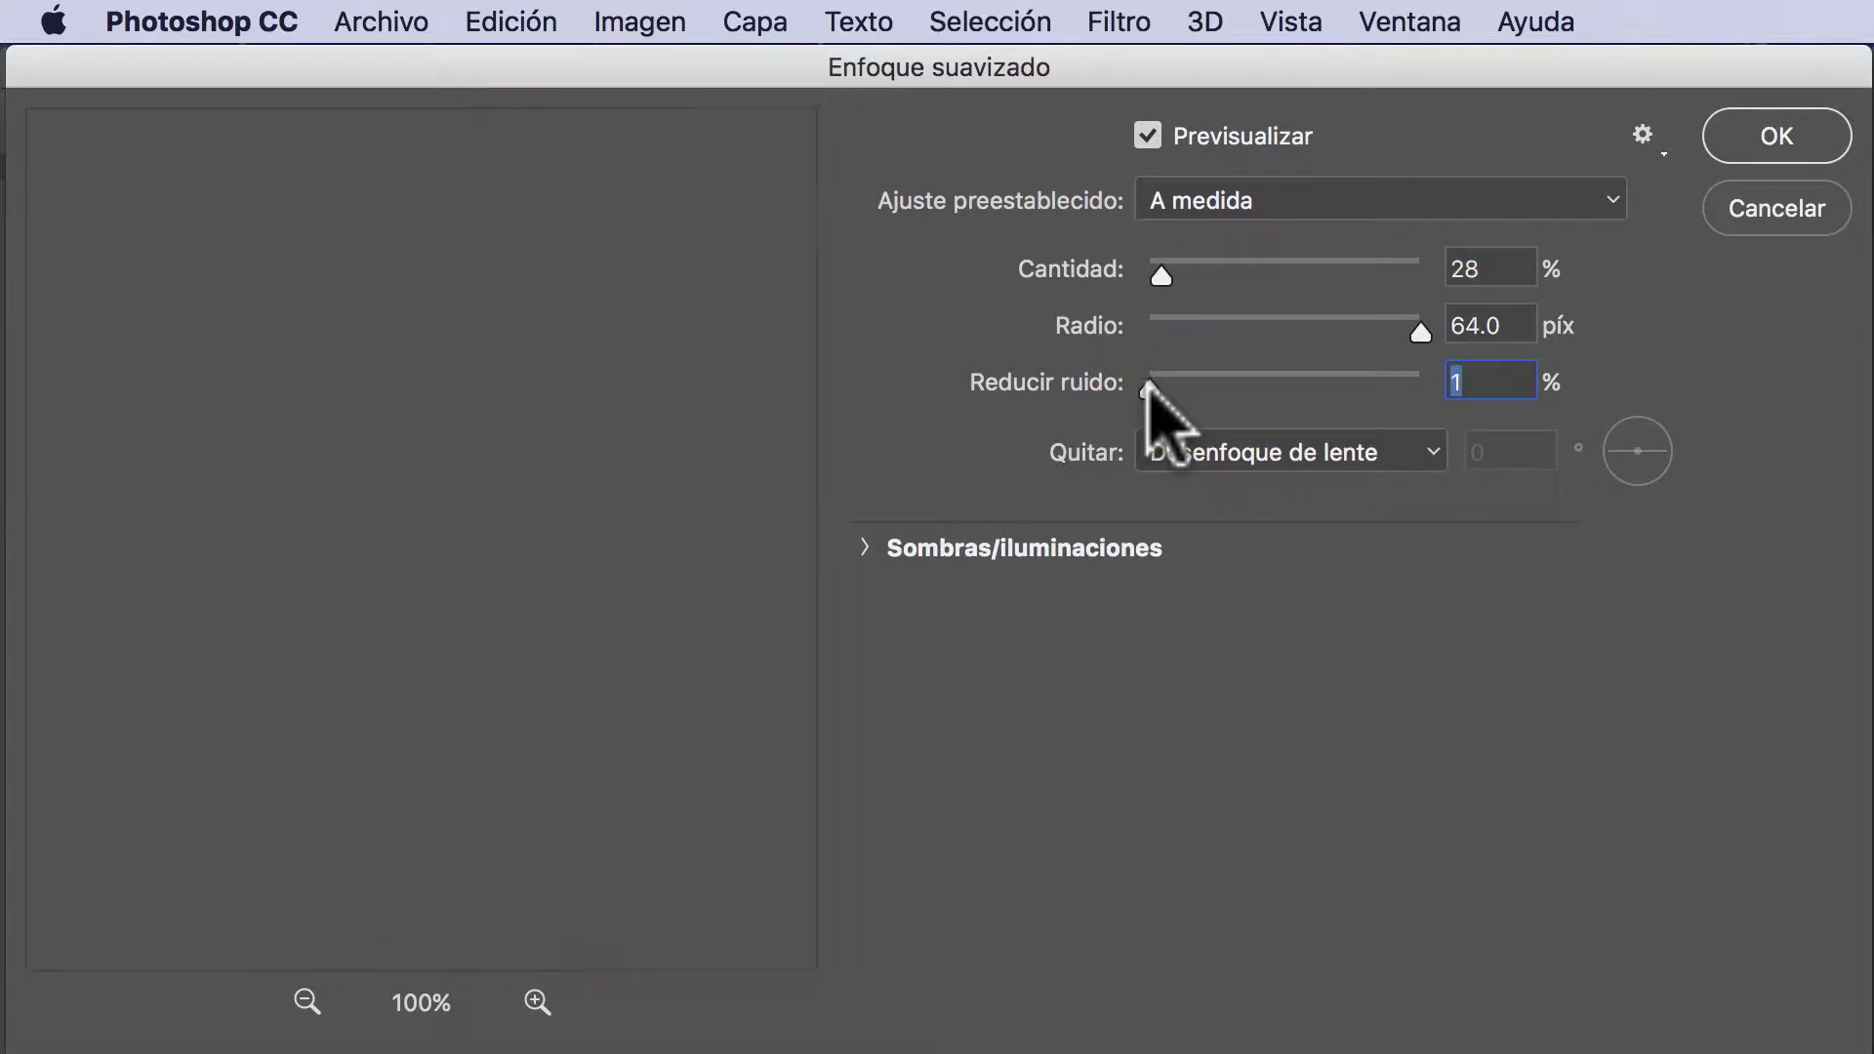
{"action": "mouse_move", "coordinate": [1147, 387]}
{"action": "left_mouse_down"}
{"action": "mouse_move", "coordinate": [1358, 405]}
{"action": "mouse_move", "coordinate": [1156, 395]}
{"action": "left_mouse_up"}
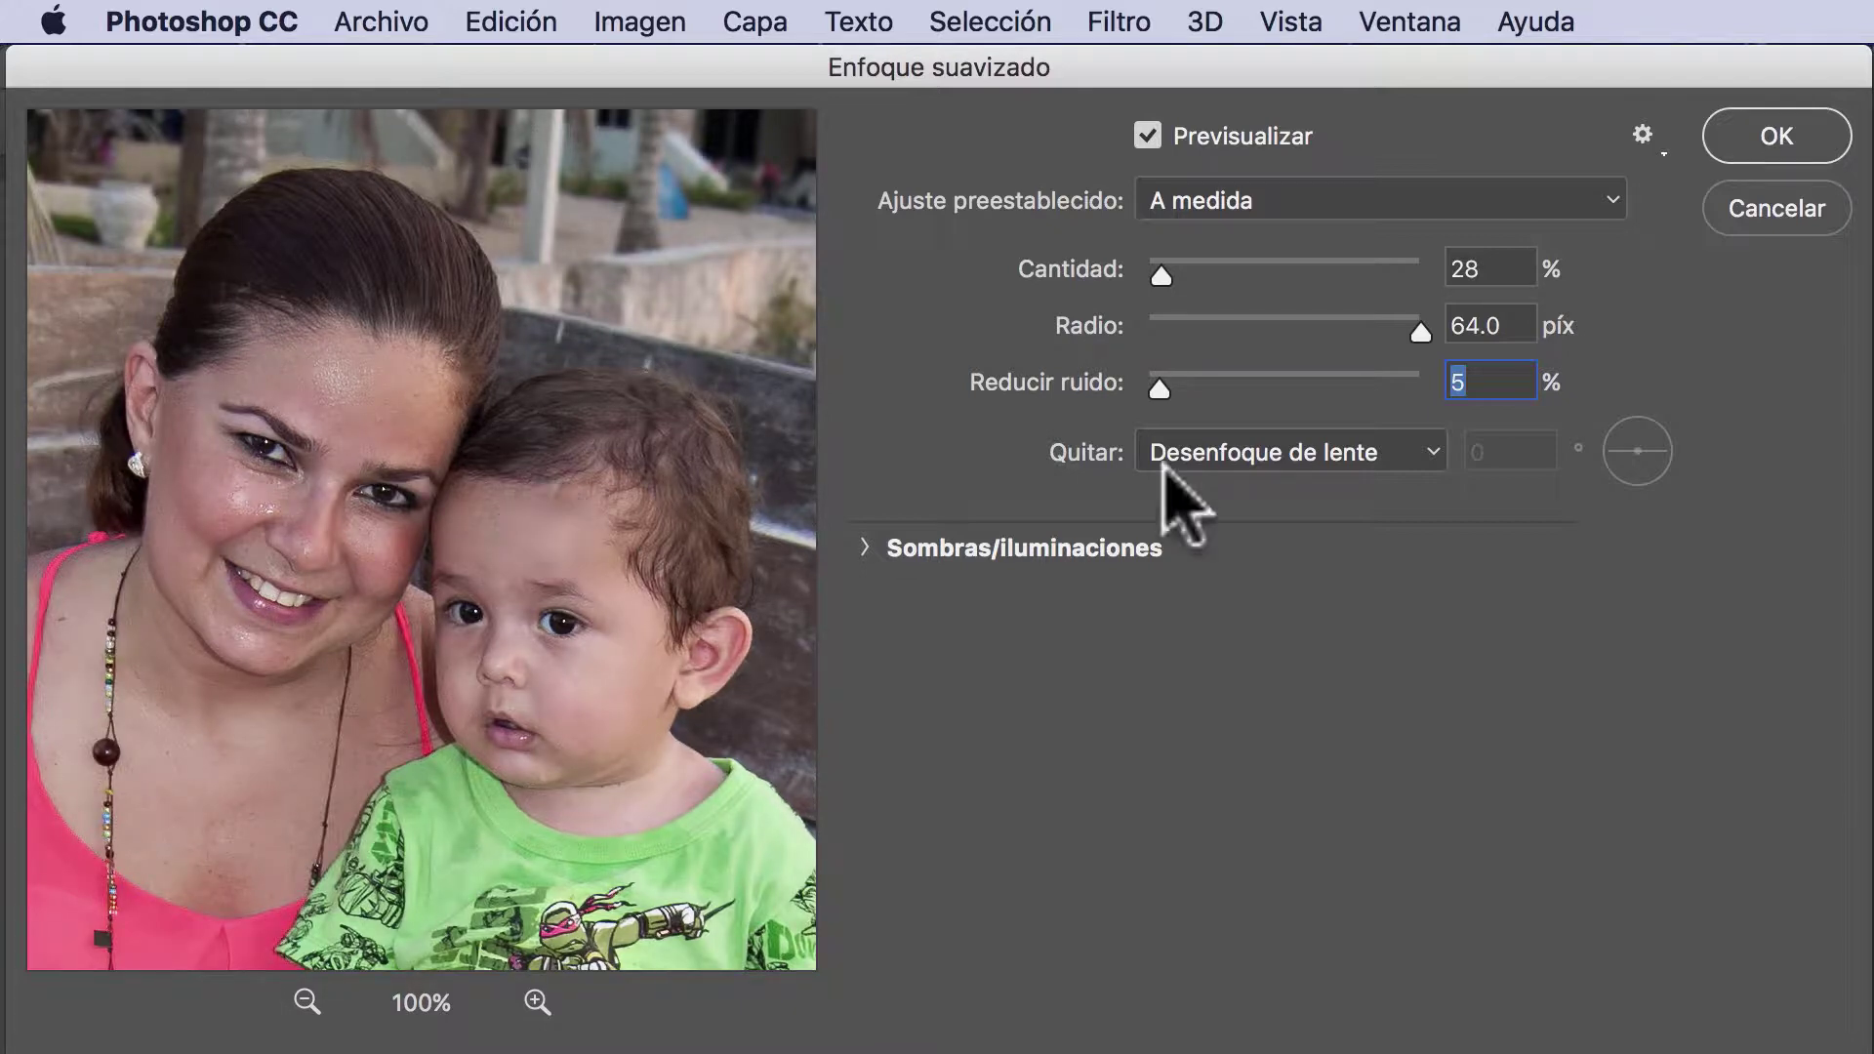
{"action": "left_click", "coordinate": [1728, 137]}
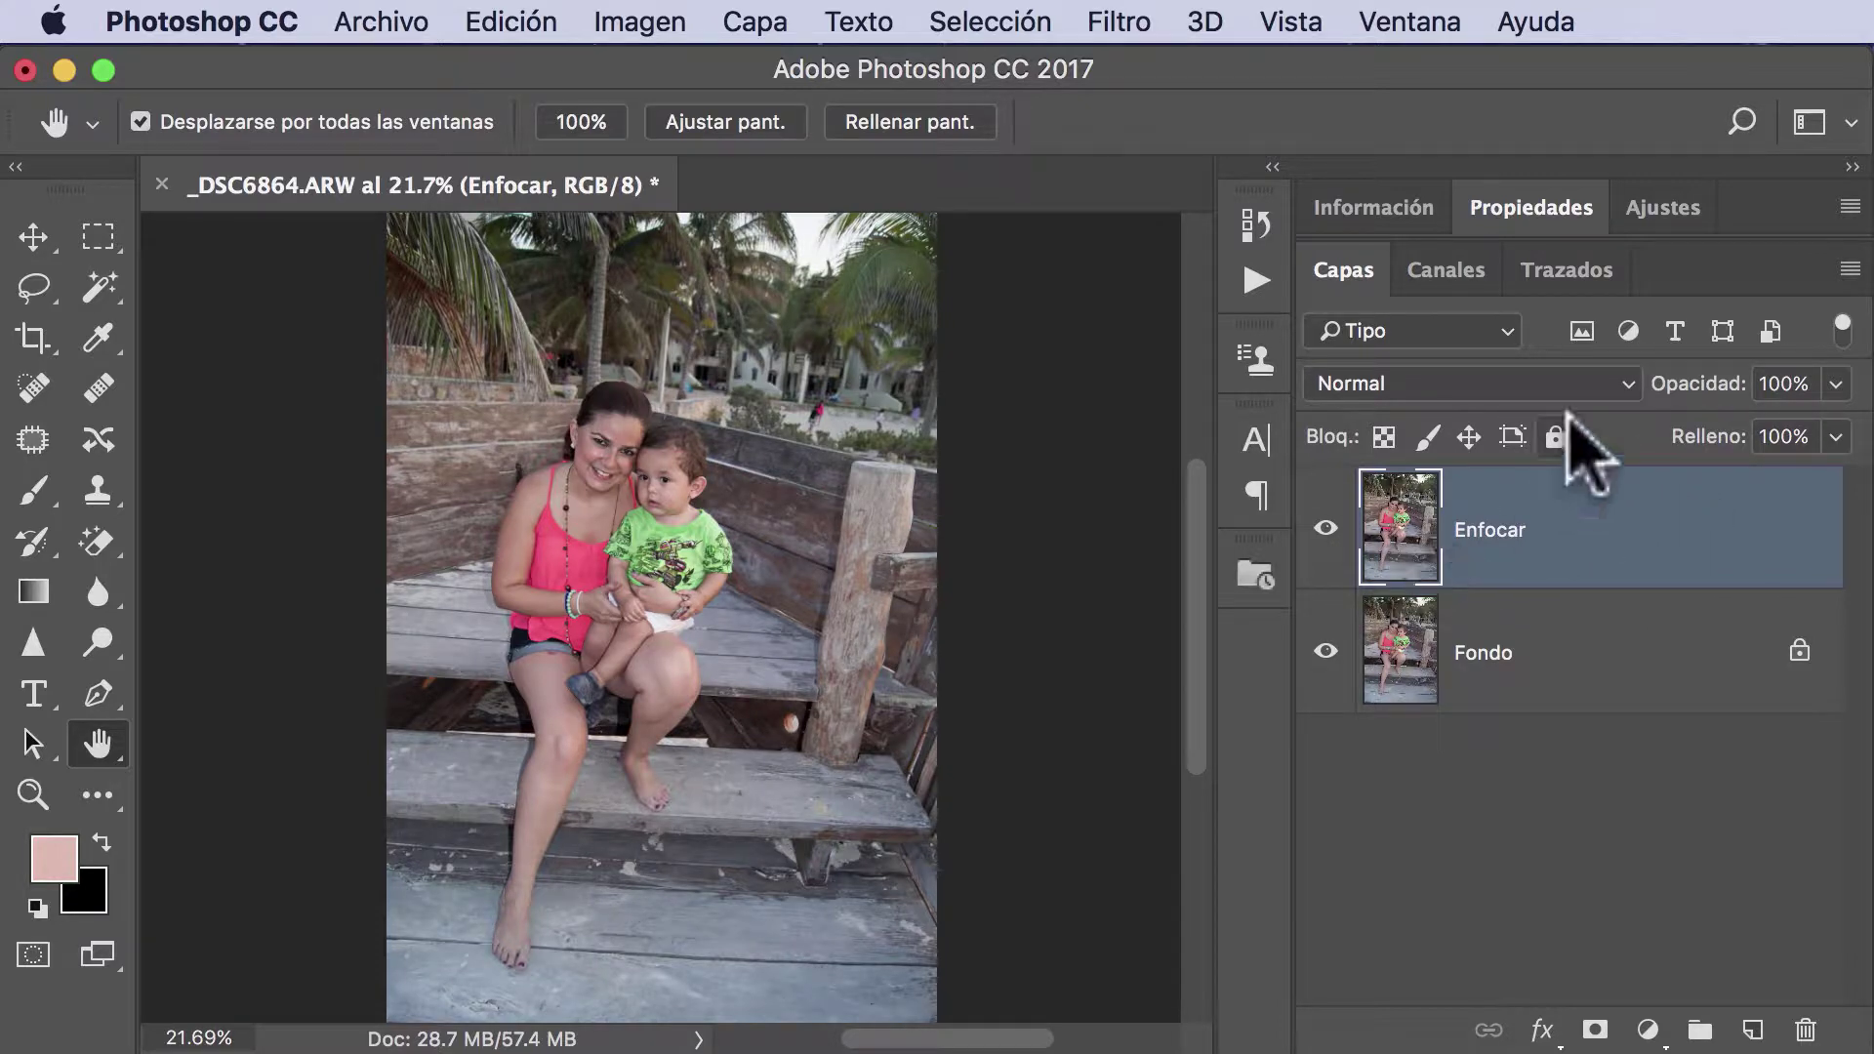
- Set the Enfocar layer's blend mode to Luminosidad
{"action": "left_click", "coordinate": [1616, 383]}
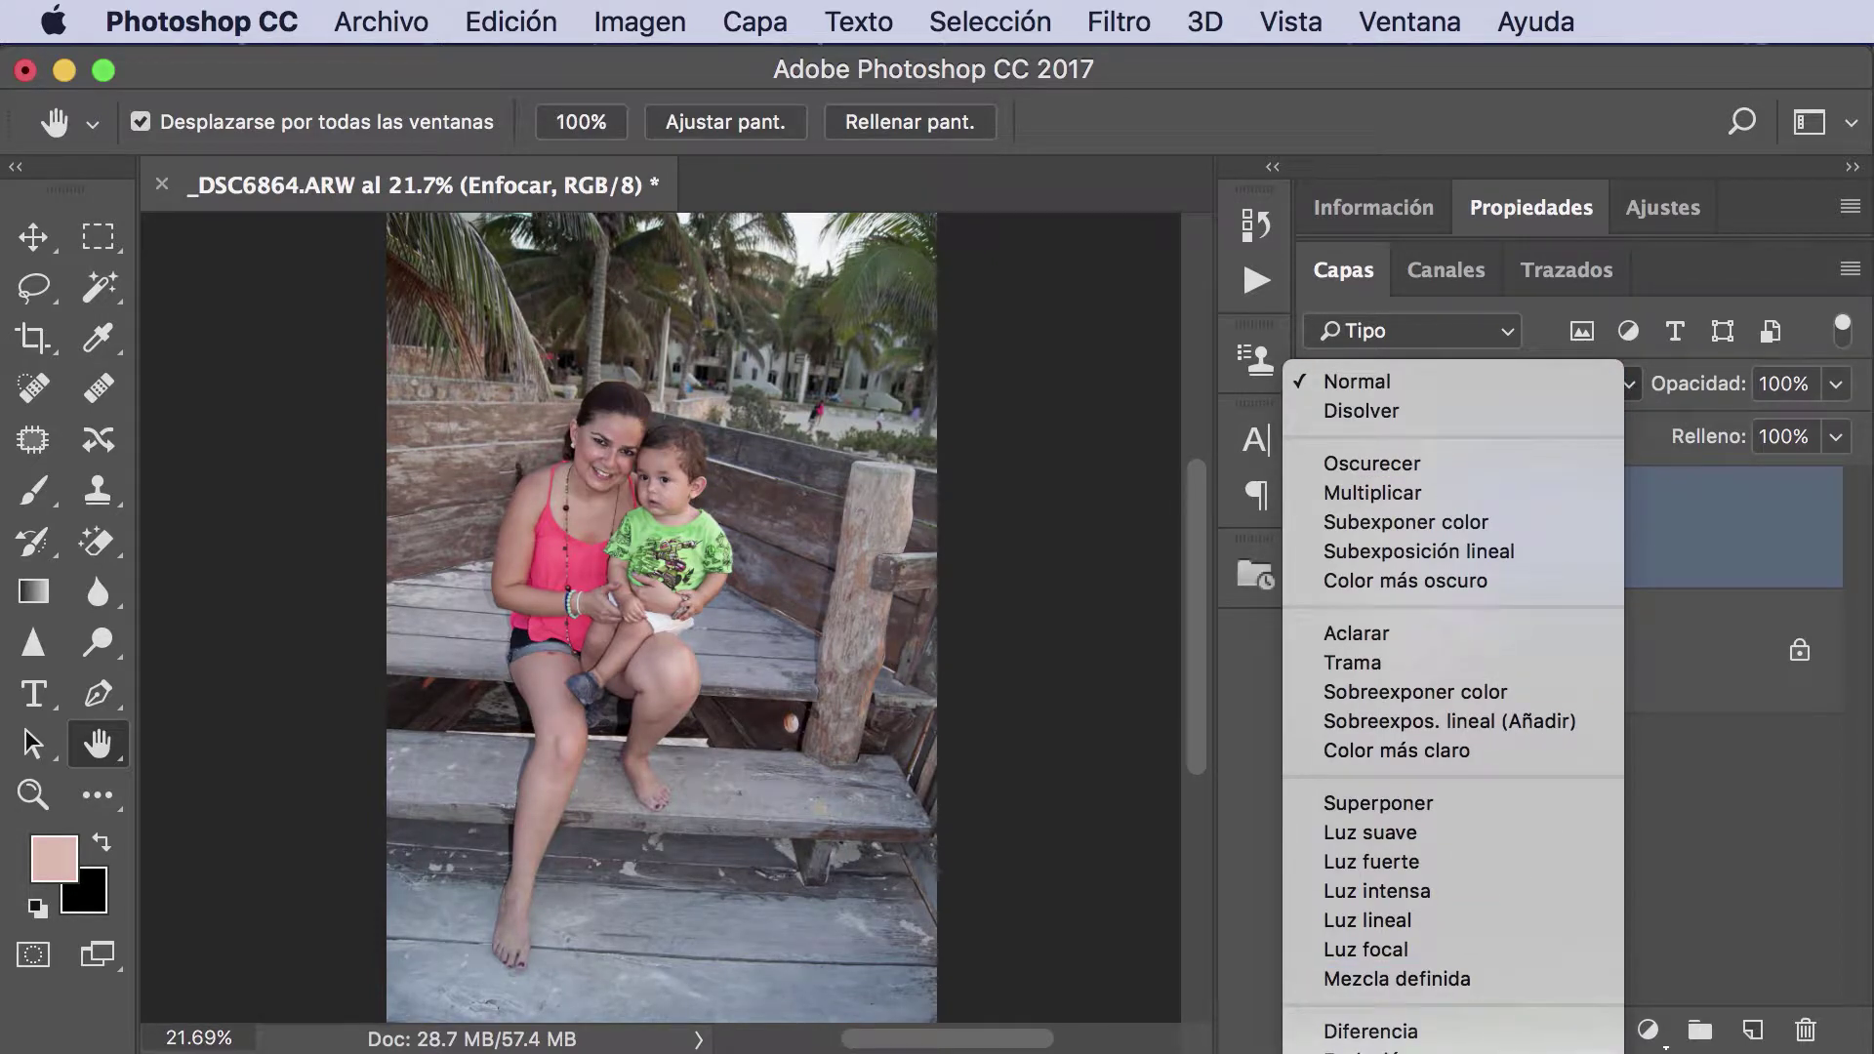
{"action": "key", "text": "Return"}
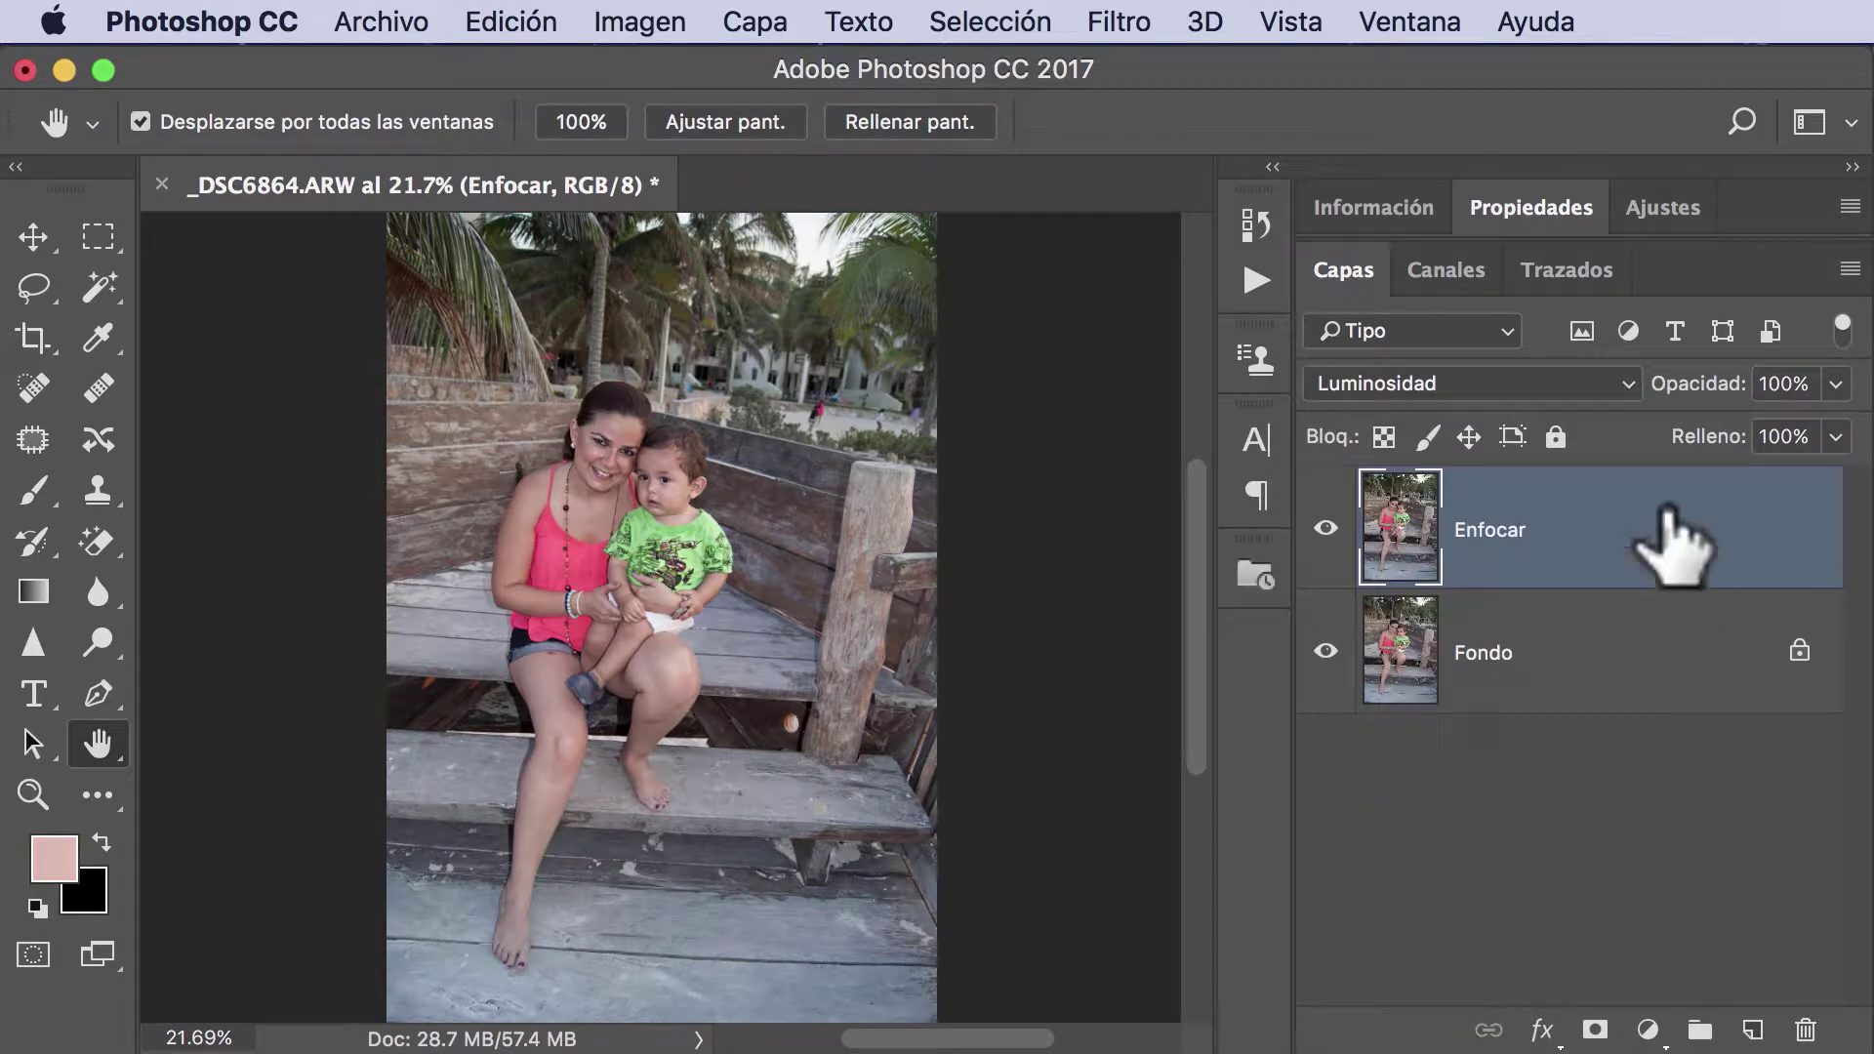
{"action": "left_click", "coordinate": [1625, 384]}
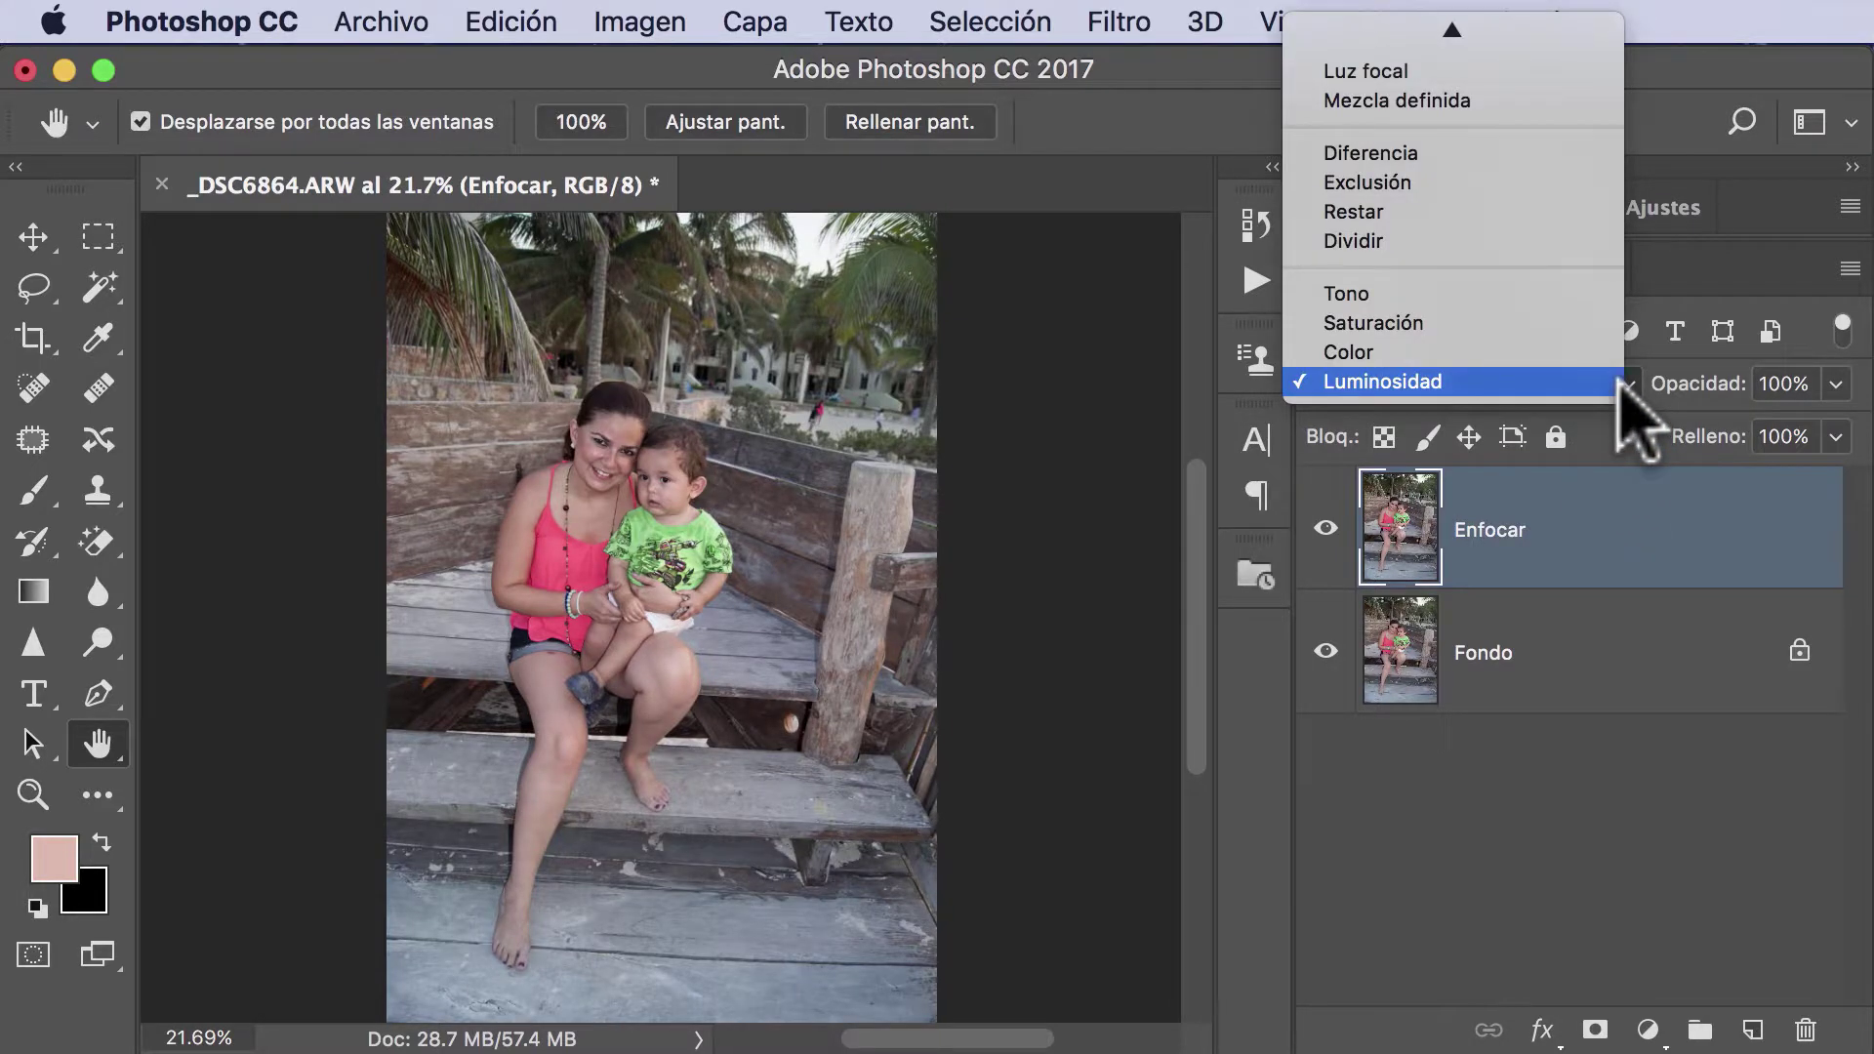
{"action": "left_click", "coordinate": [1620, 383]}
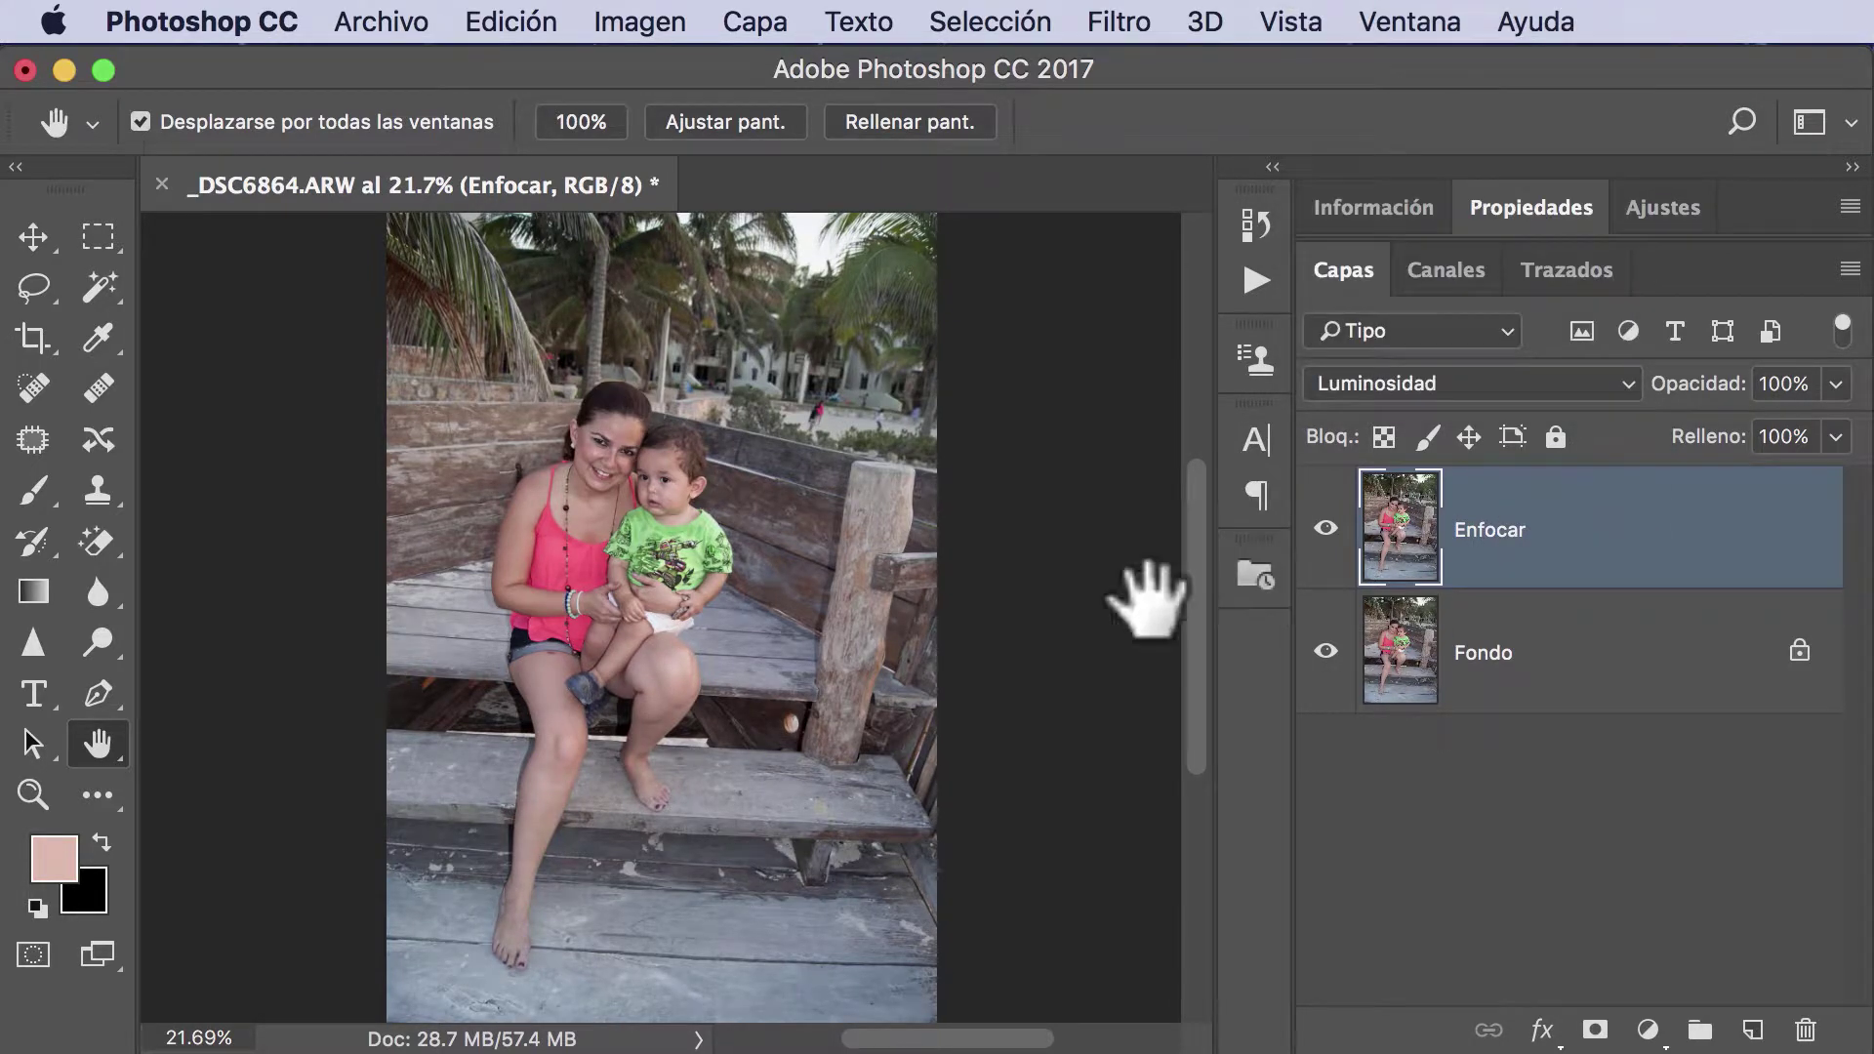
- Zoom in on the mother and child, toggle Enfocar to compare, then fit the photo
{"action": "left_click", "coordinate": [29, 793]}
{"action": "left_click_drag", "start_coordinate": [703, 514], "coordinate": [849, 556]}
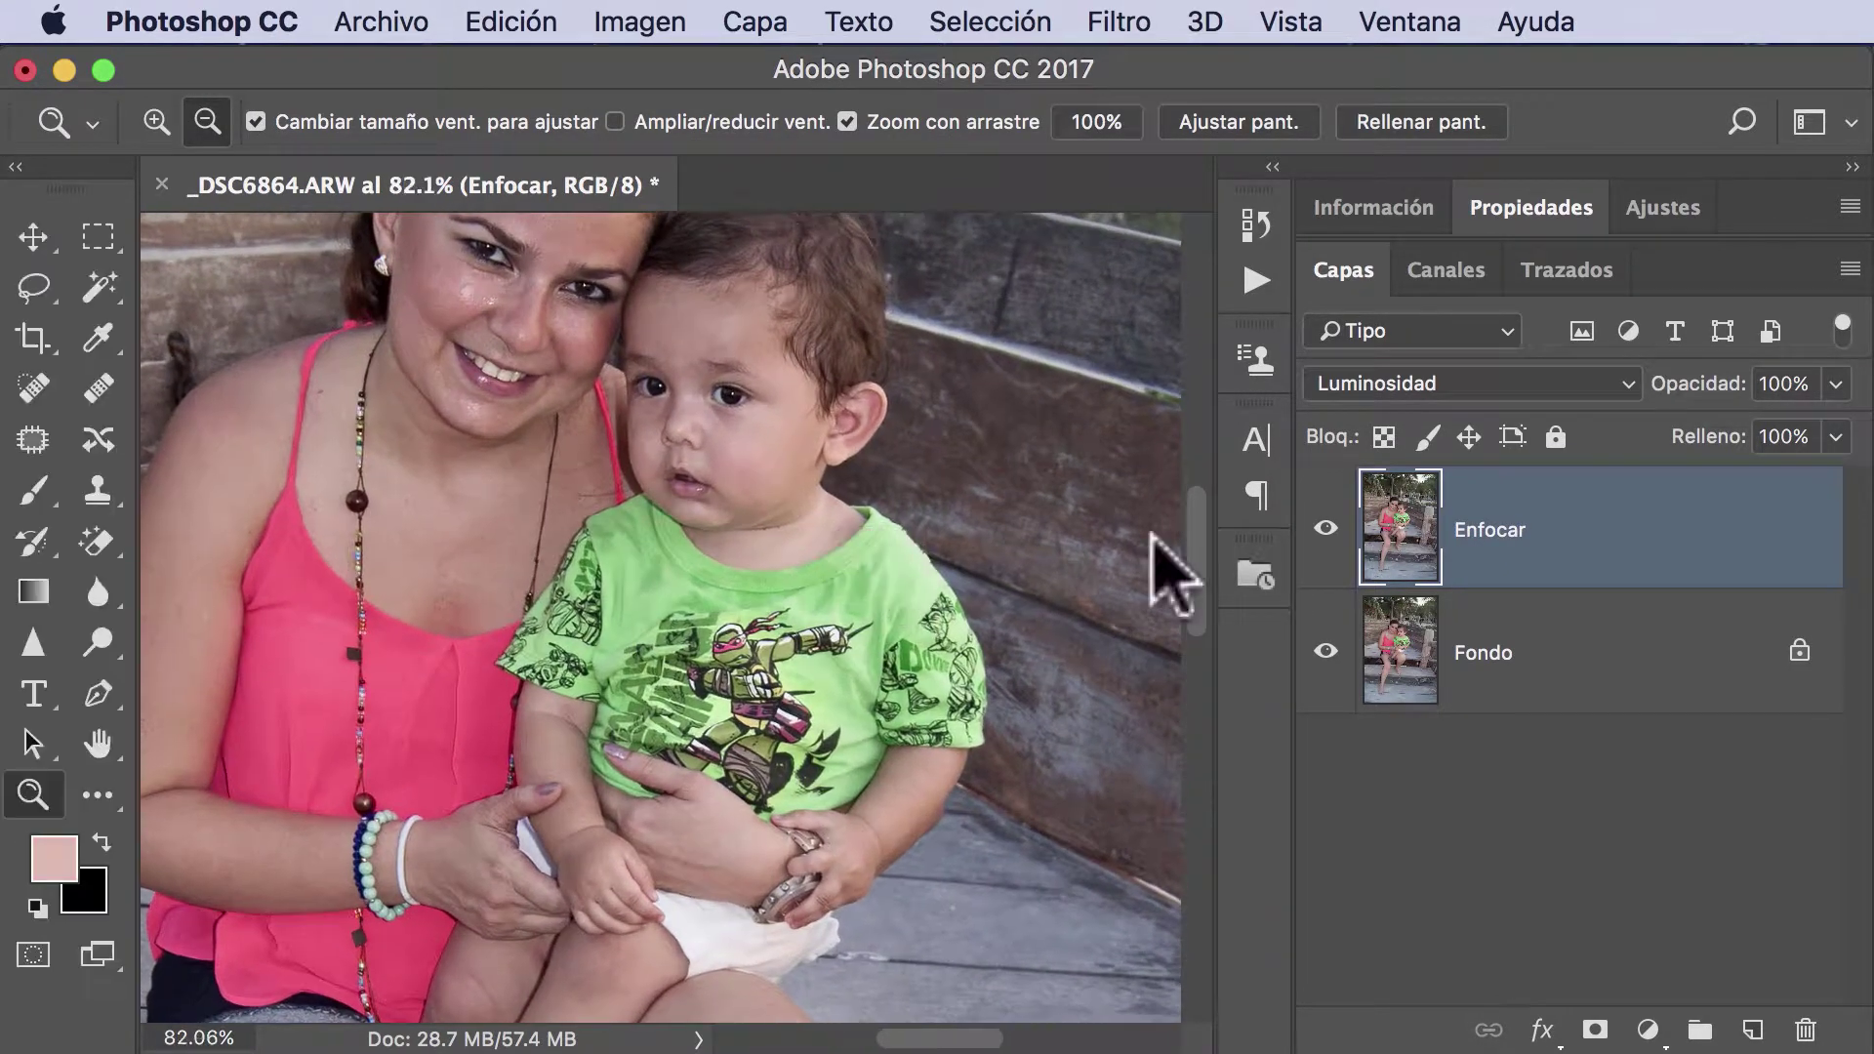
{"action": "left_click", "coordinate": [1326, 529]}
{"action": "left_click", "coordinate": [1326, 529]}
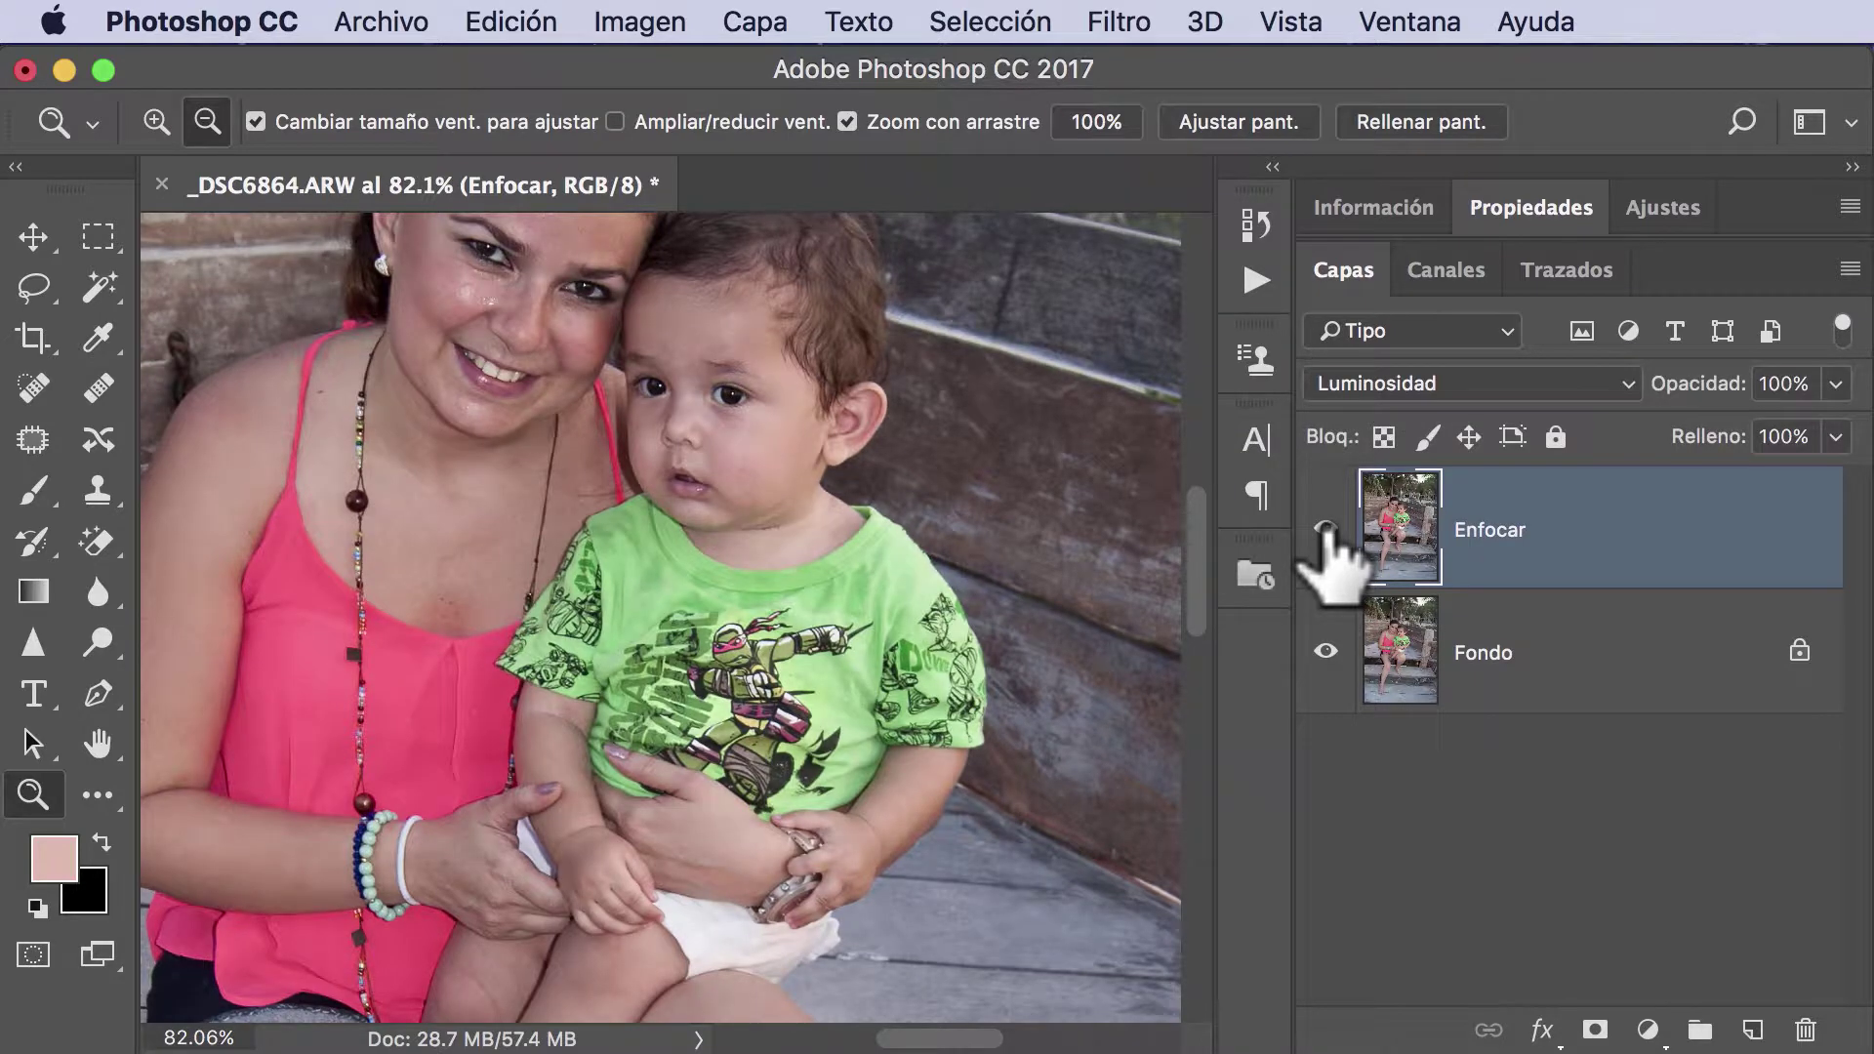
{"action": "left_click", "coordinate": [1327, 529]}
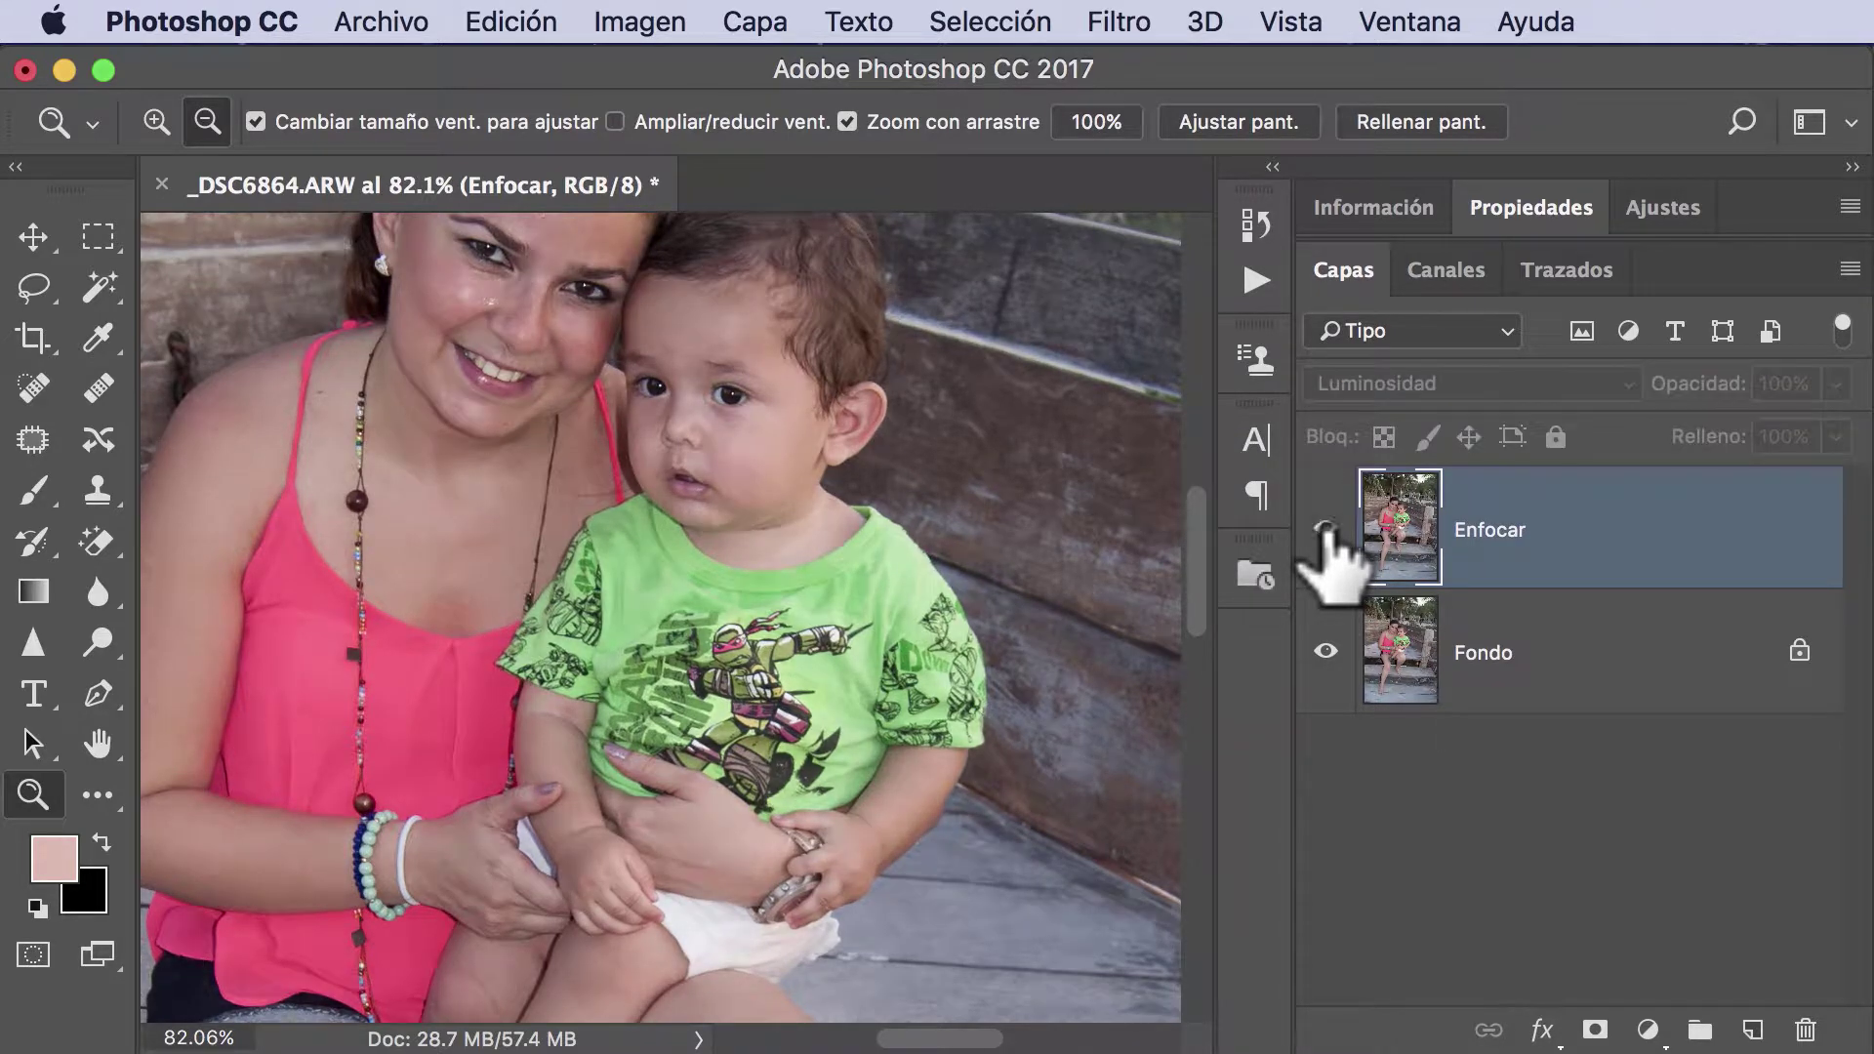
{"action": "left_click", "coordinate": [1327, 529]}
{"action": "double_click", "coordinate": [99, 747]}
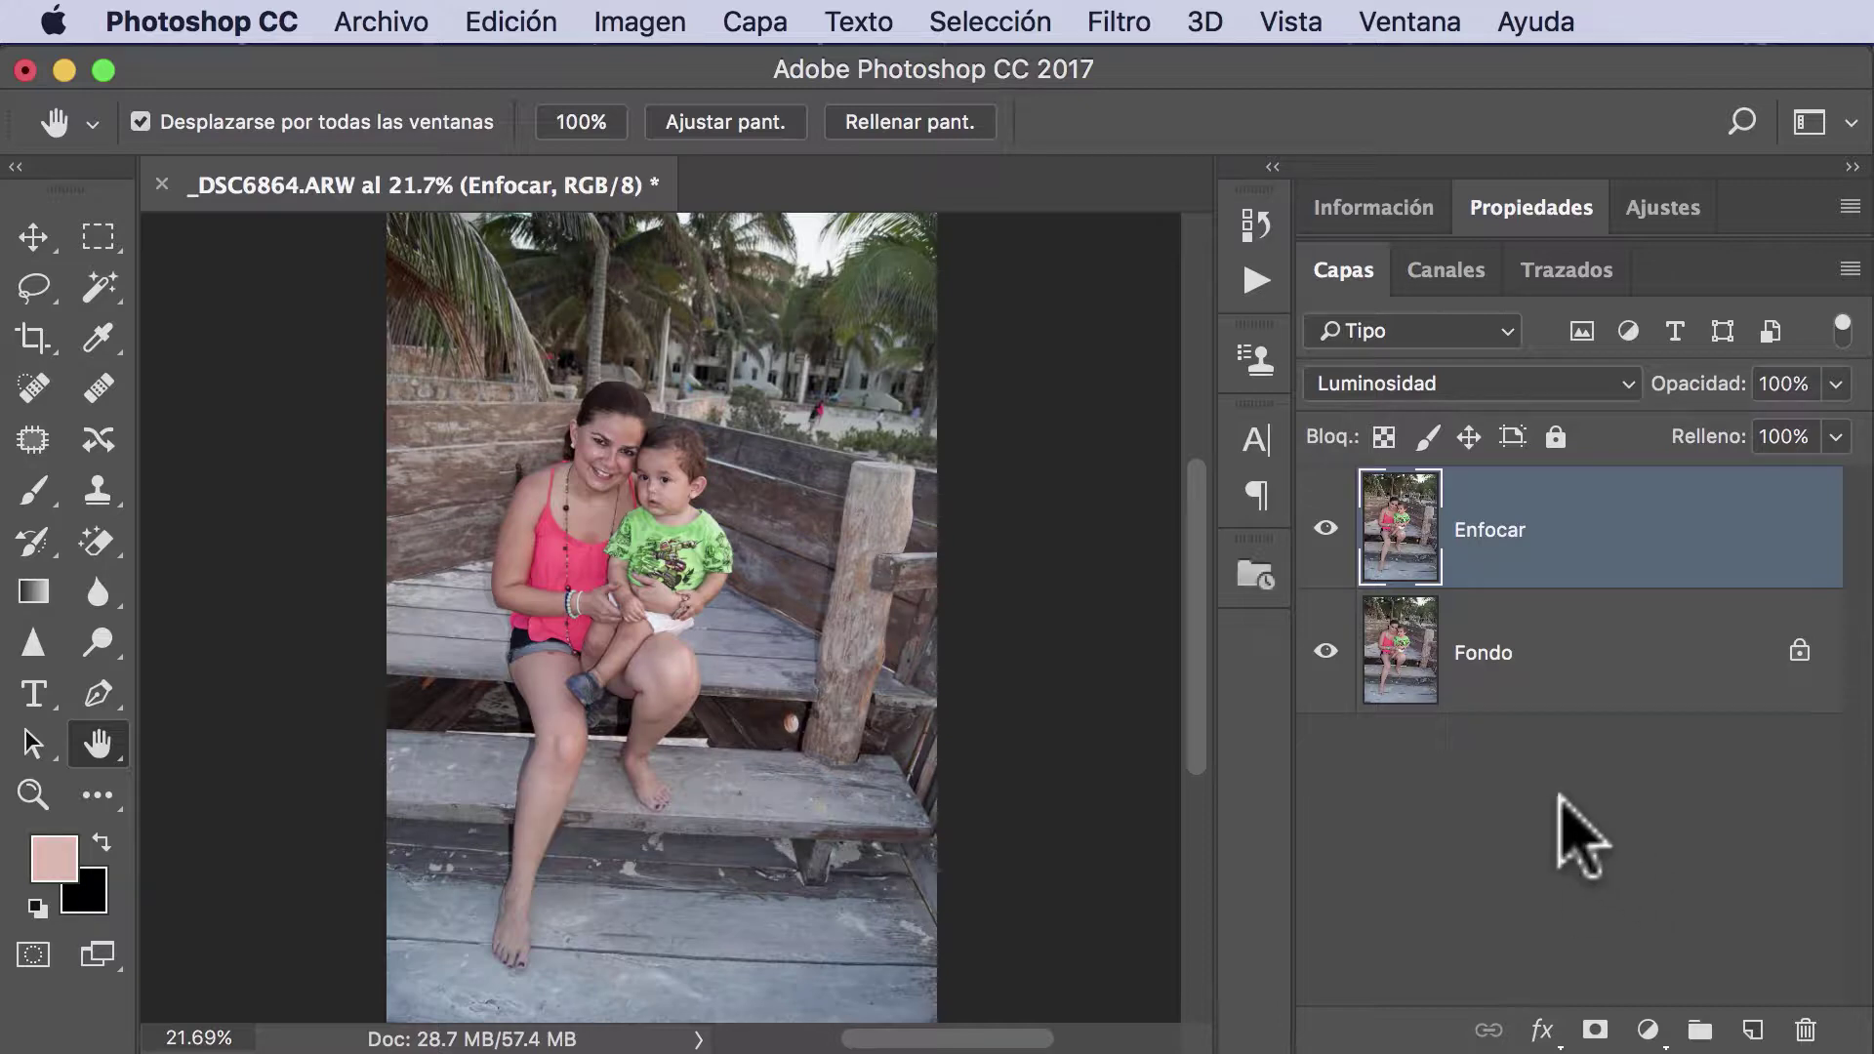
- Add a default Blanco y negro adjustment layer and inspect the grayscale result up close
{"action": "left_click", "coordinate": [1657, 208]}
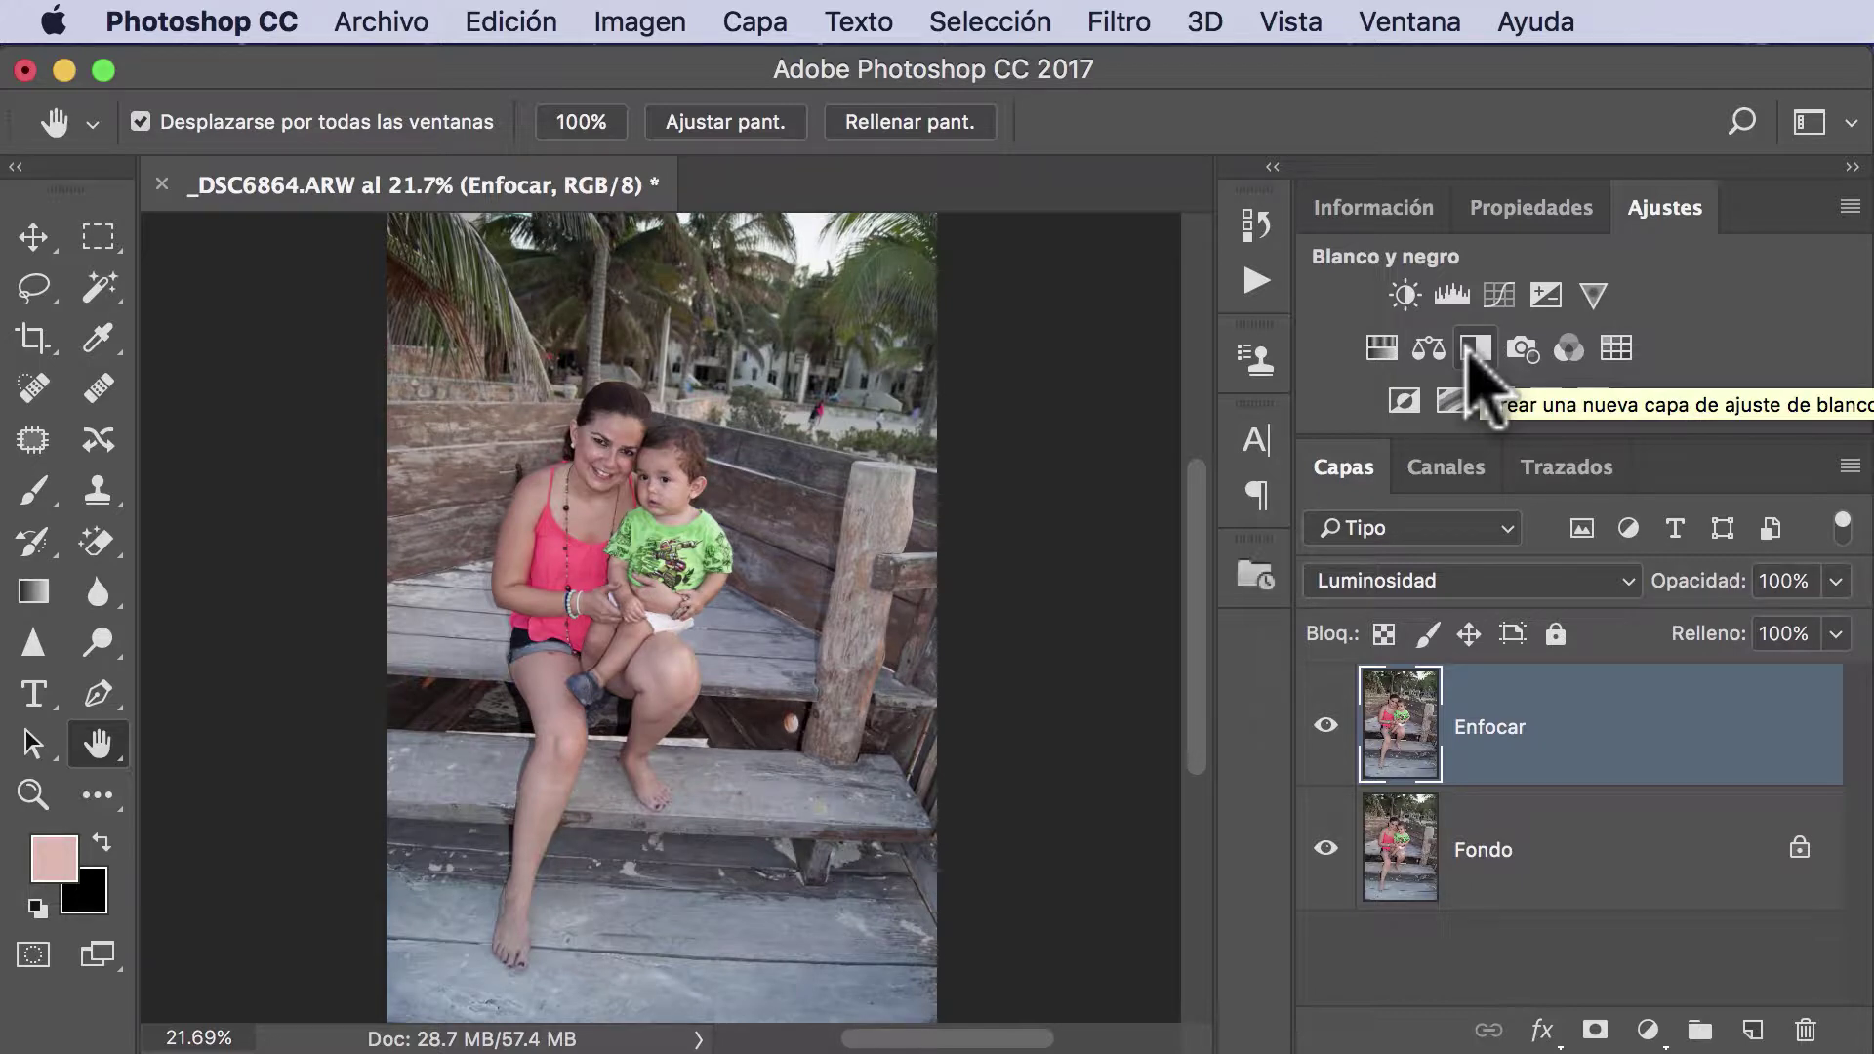
{"action": "left_click", "coordinate": [1476, 351]}
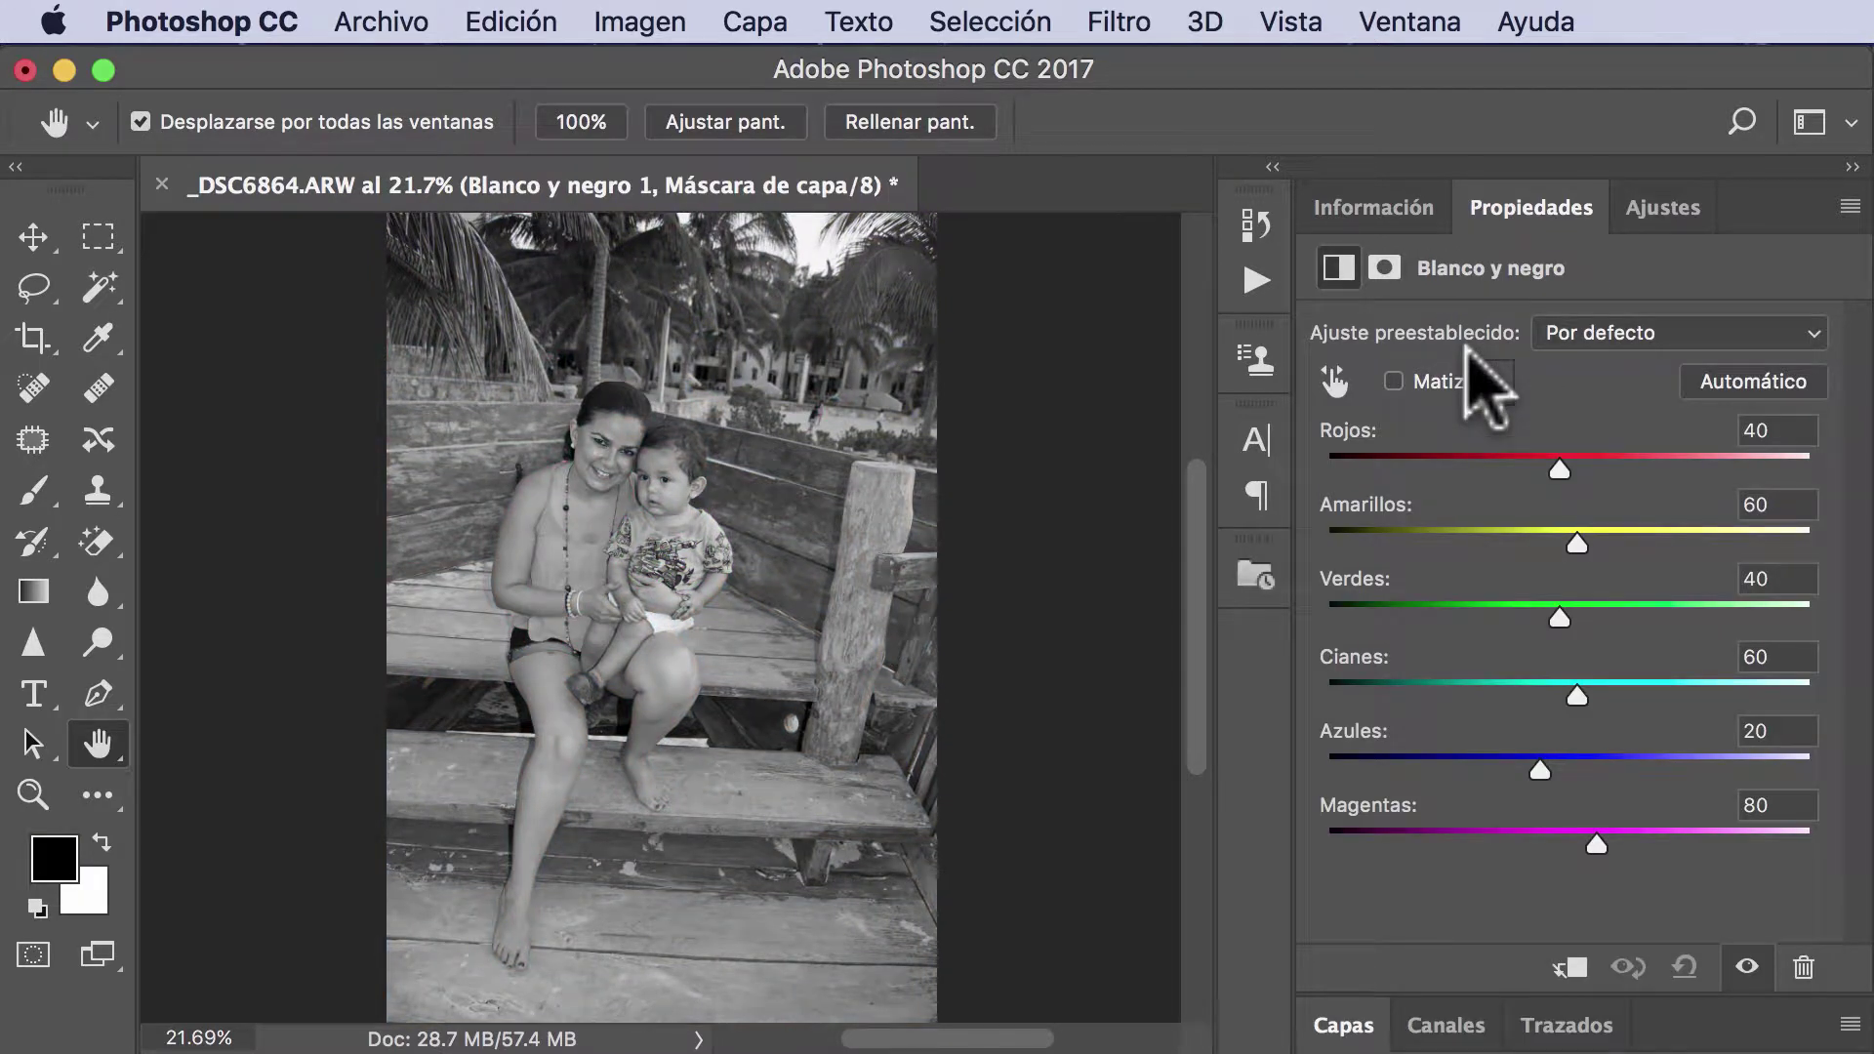
{"action": "left_click", "coordinate": [33, 794]}
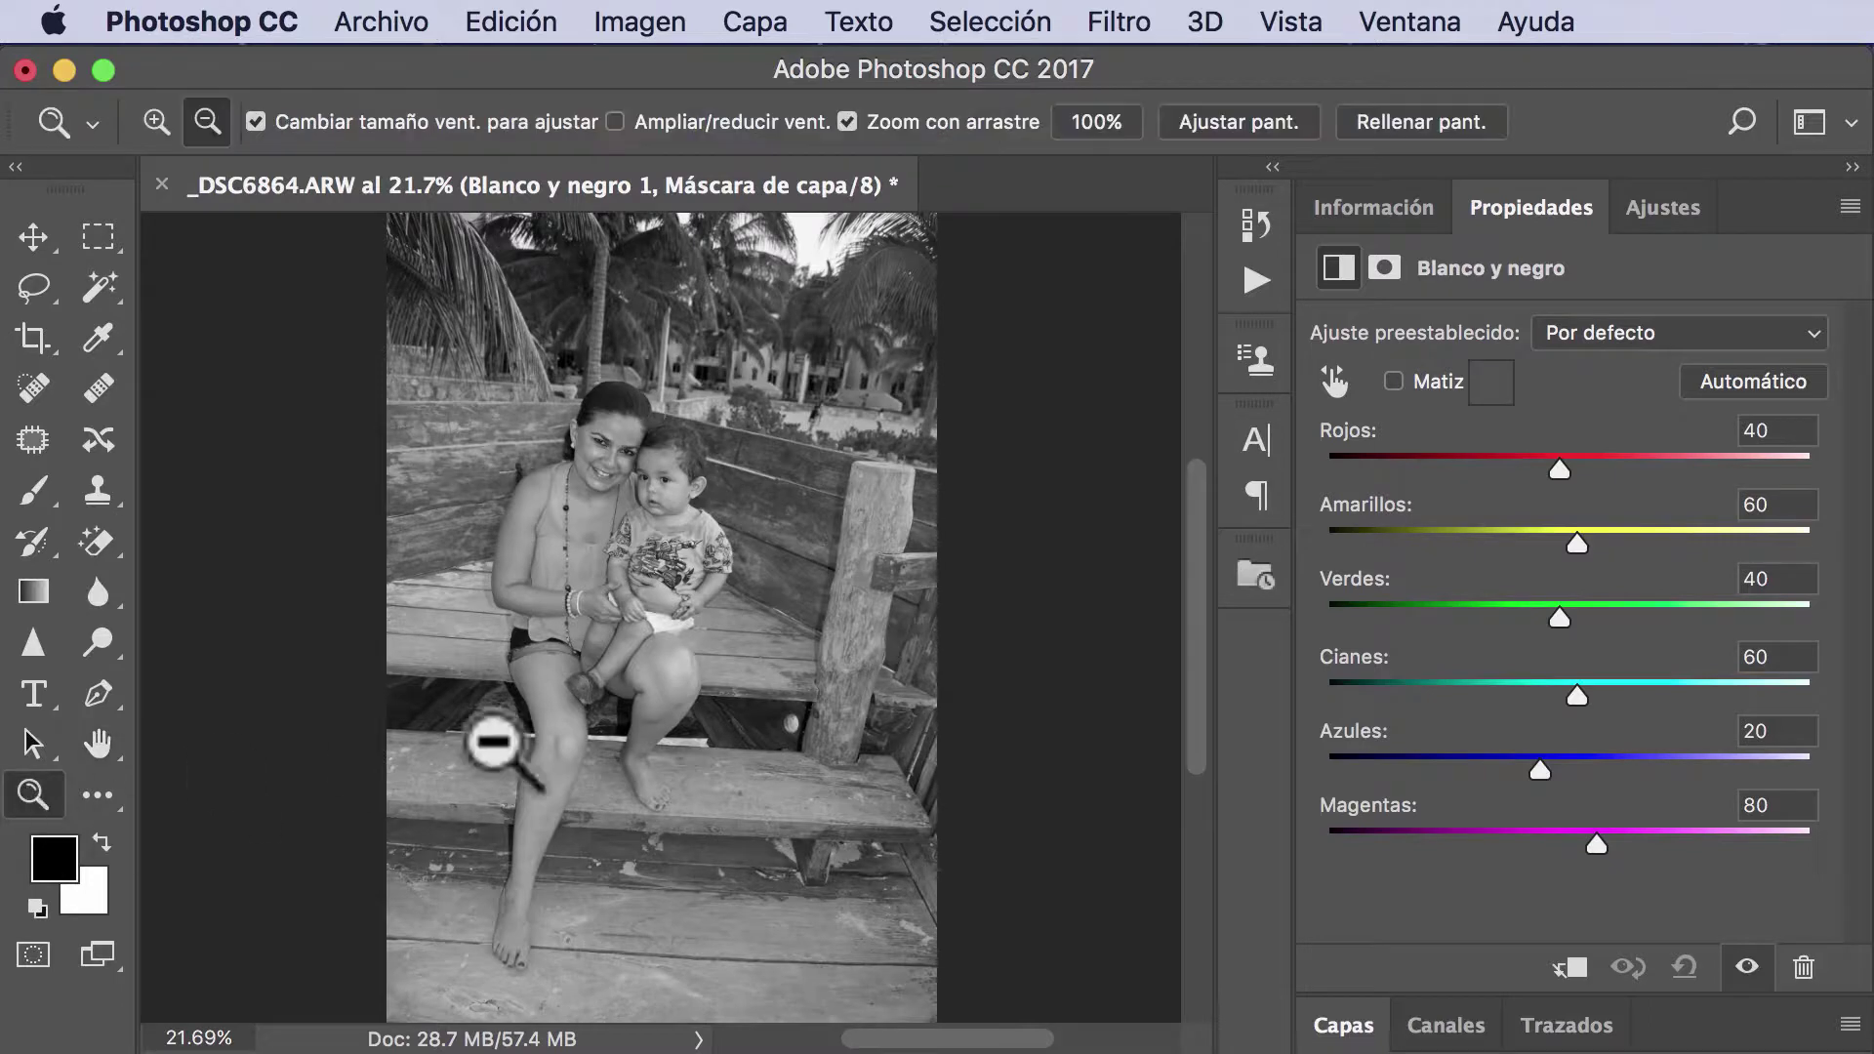
{"action": "left_click_drag", "start_coordinate": [493, 742], "coordinate": [718, 536]}
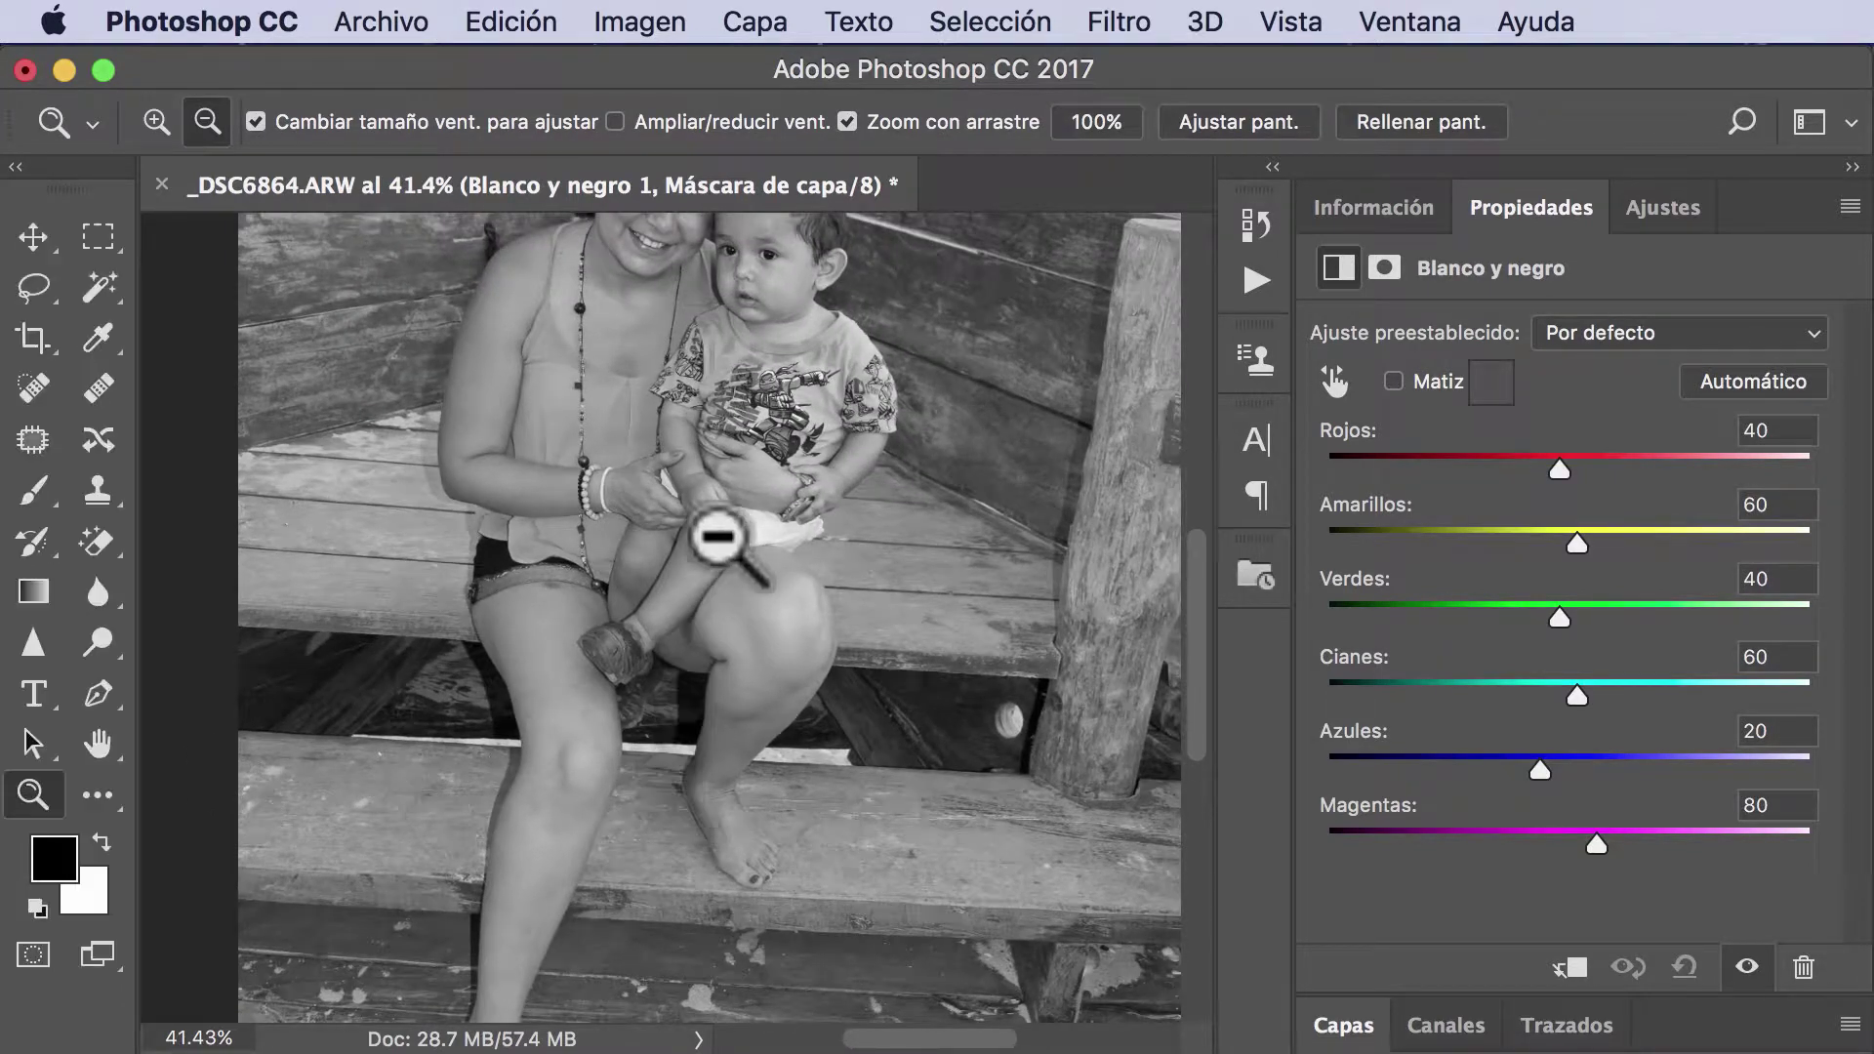
{"action": "left_click_drag", "start_coordinate": [833, 489], "coordinate": [825, 703]}
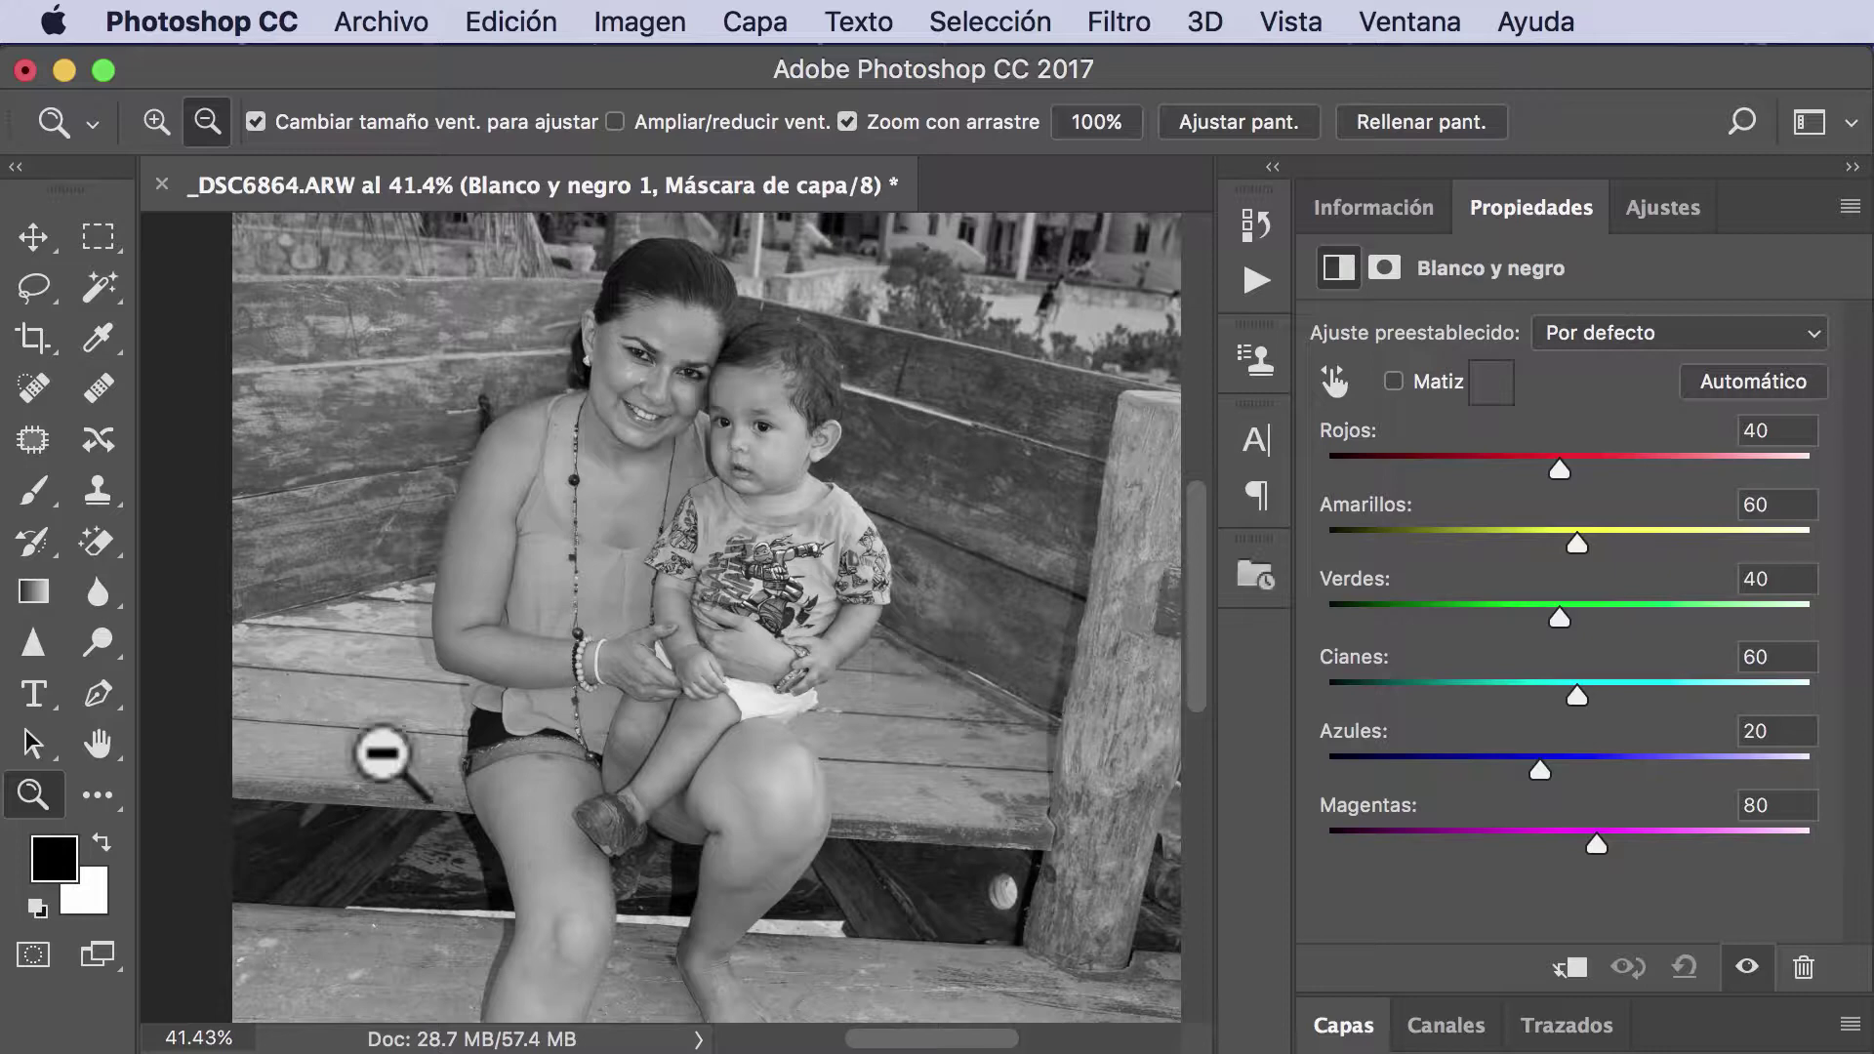
{"action": "double_click", "coordinate": [97, 744]}
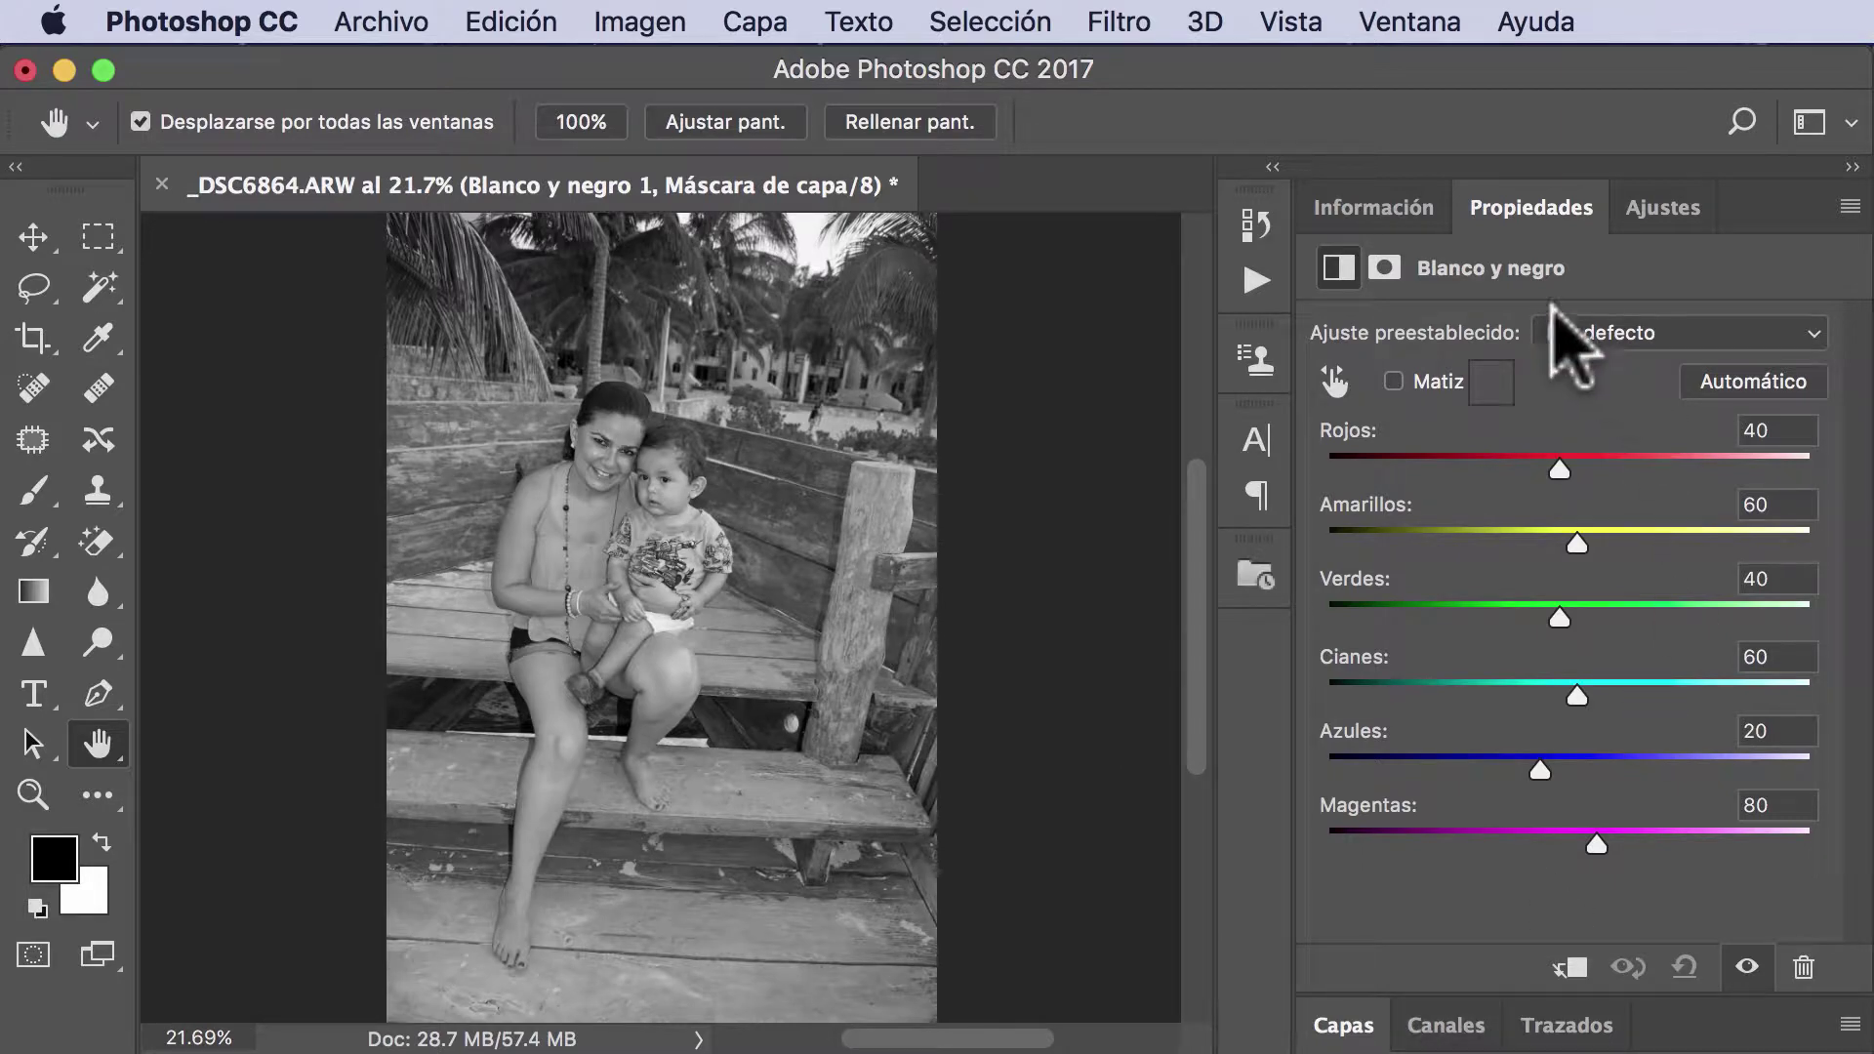
{"action": "left_click", "coordinate": [1343, 1025]}
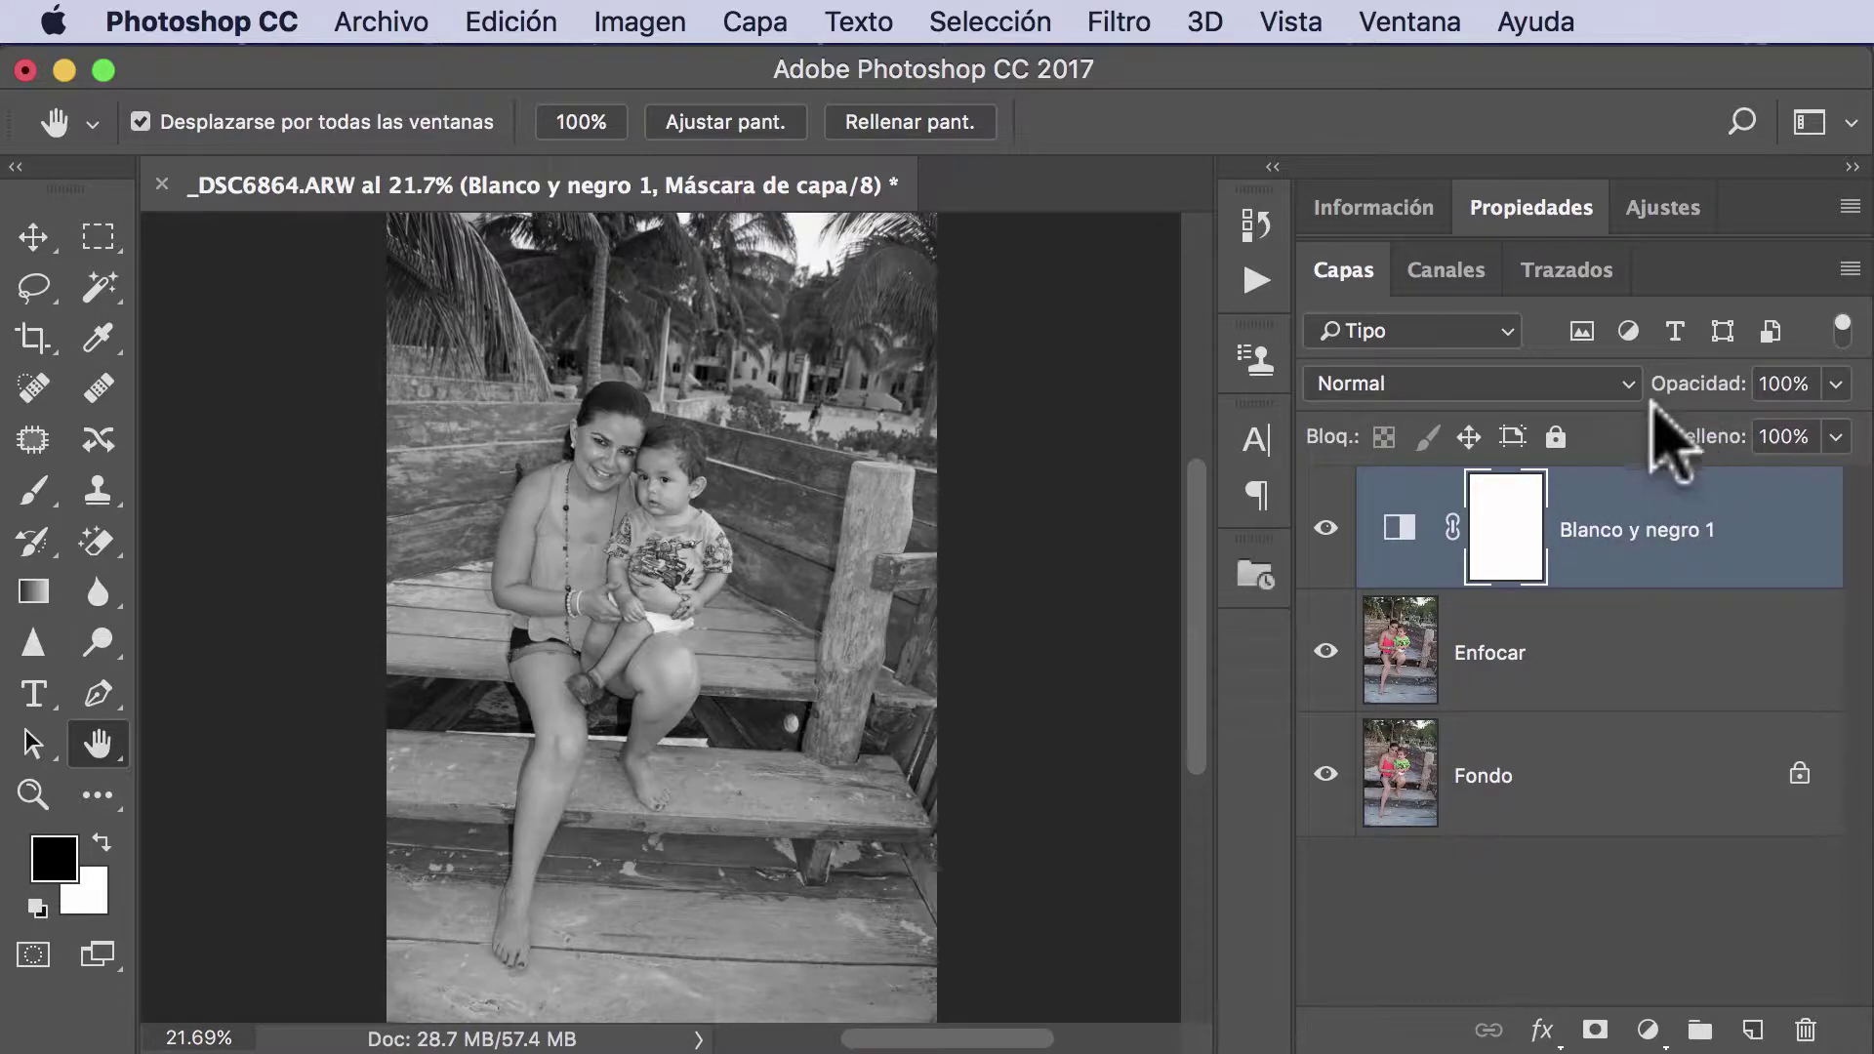
- Switch the Blanco y negro 1 layer's blend mode to Luz suave
{"action": "left_click", "coordinate": [1628, 380]}
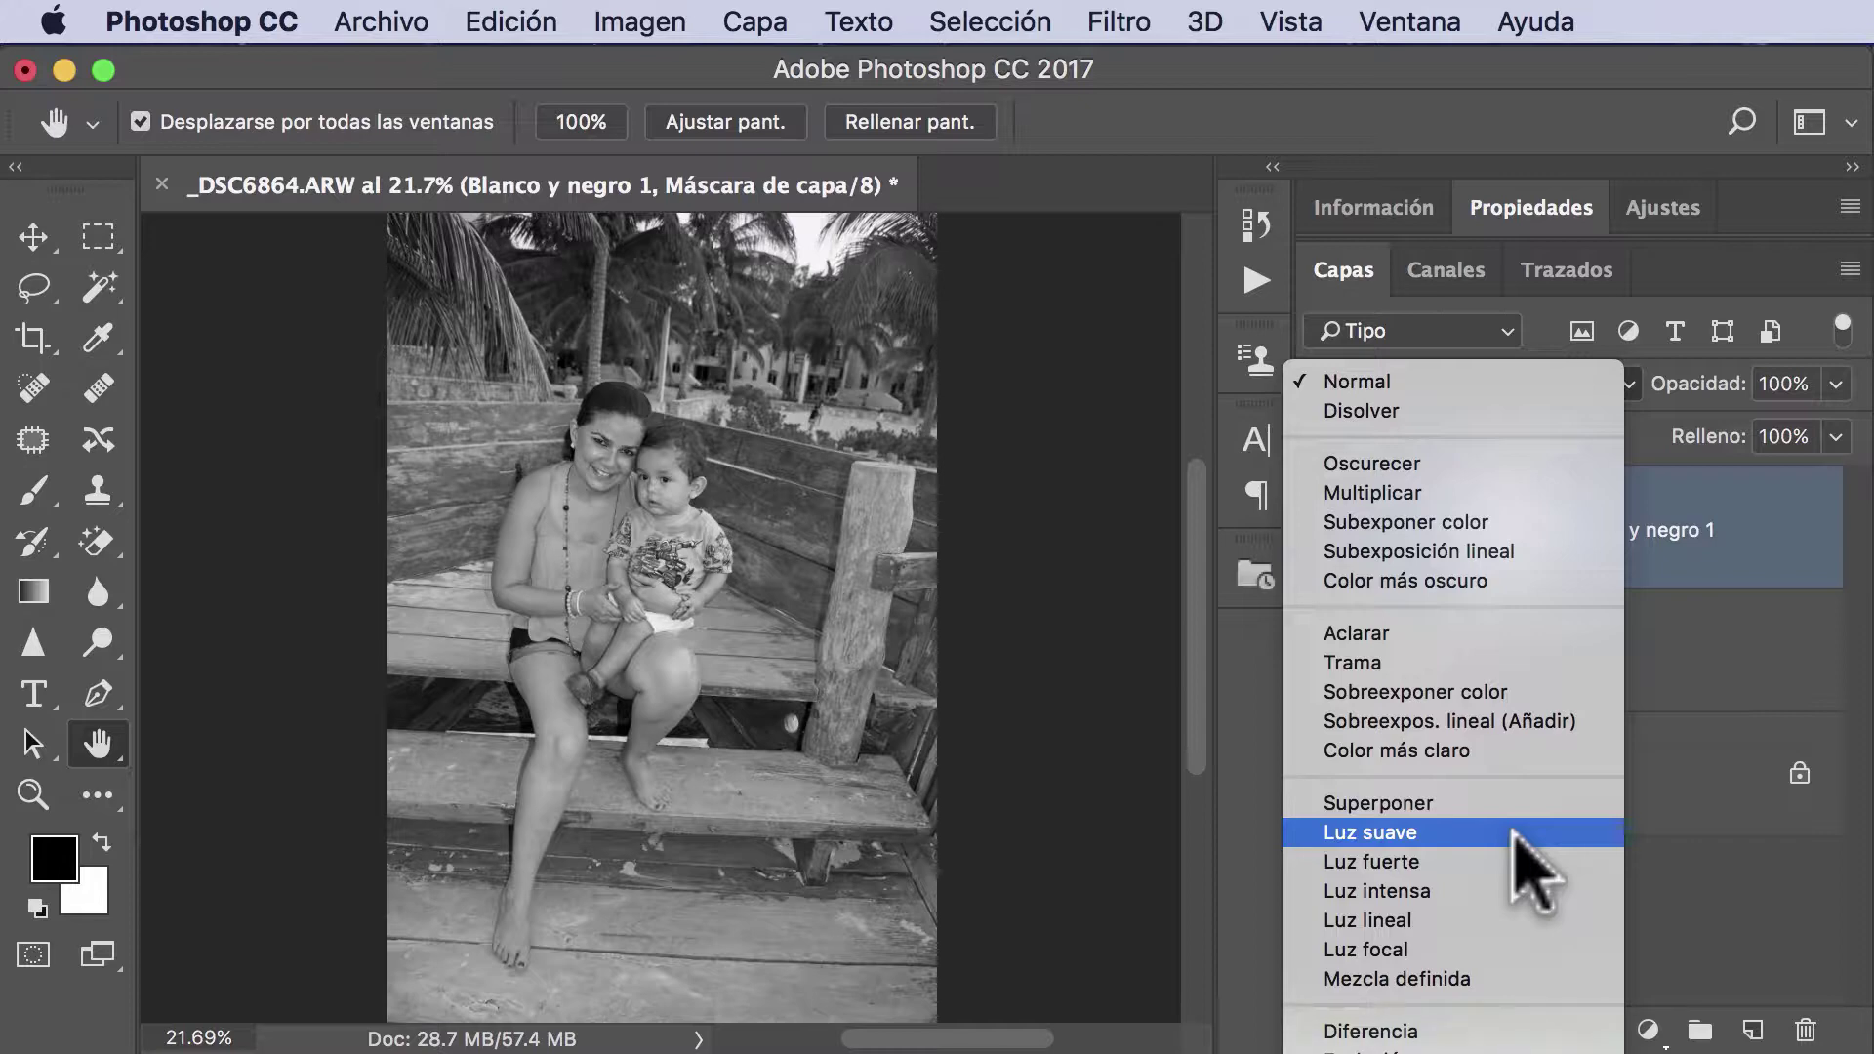
{"action": "left_click", "coordinate": [1515, 831]}
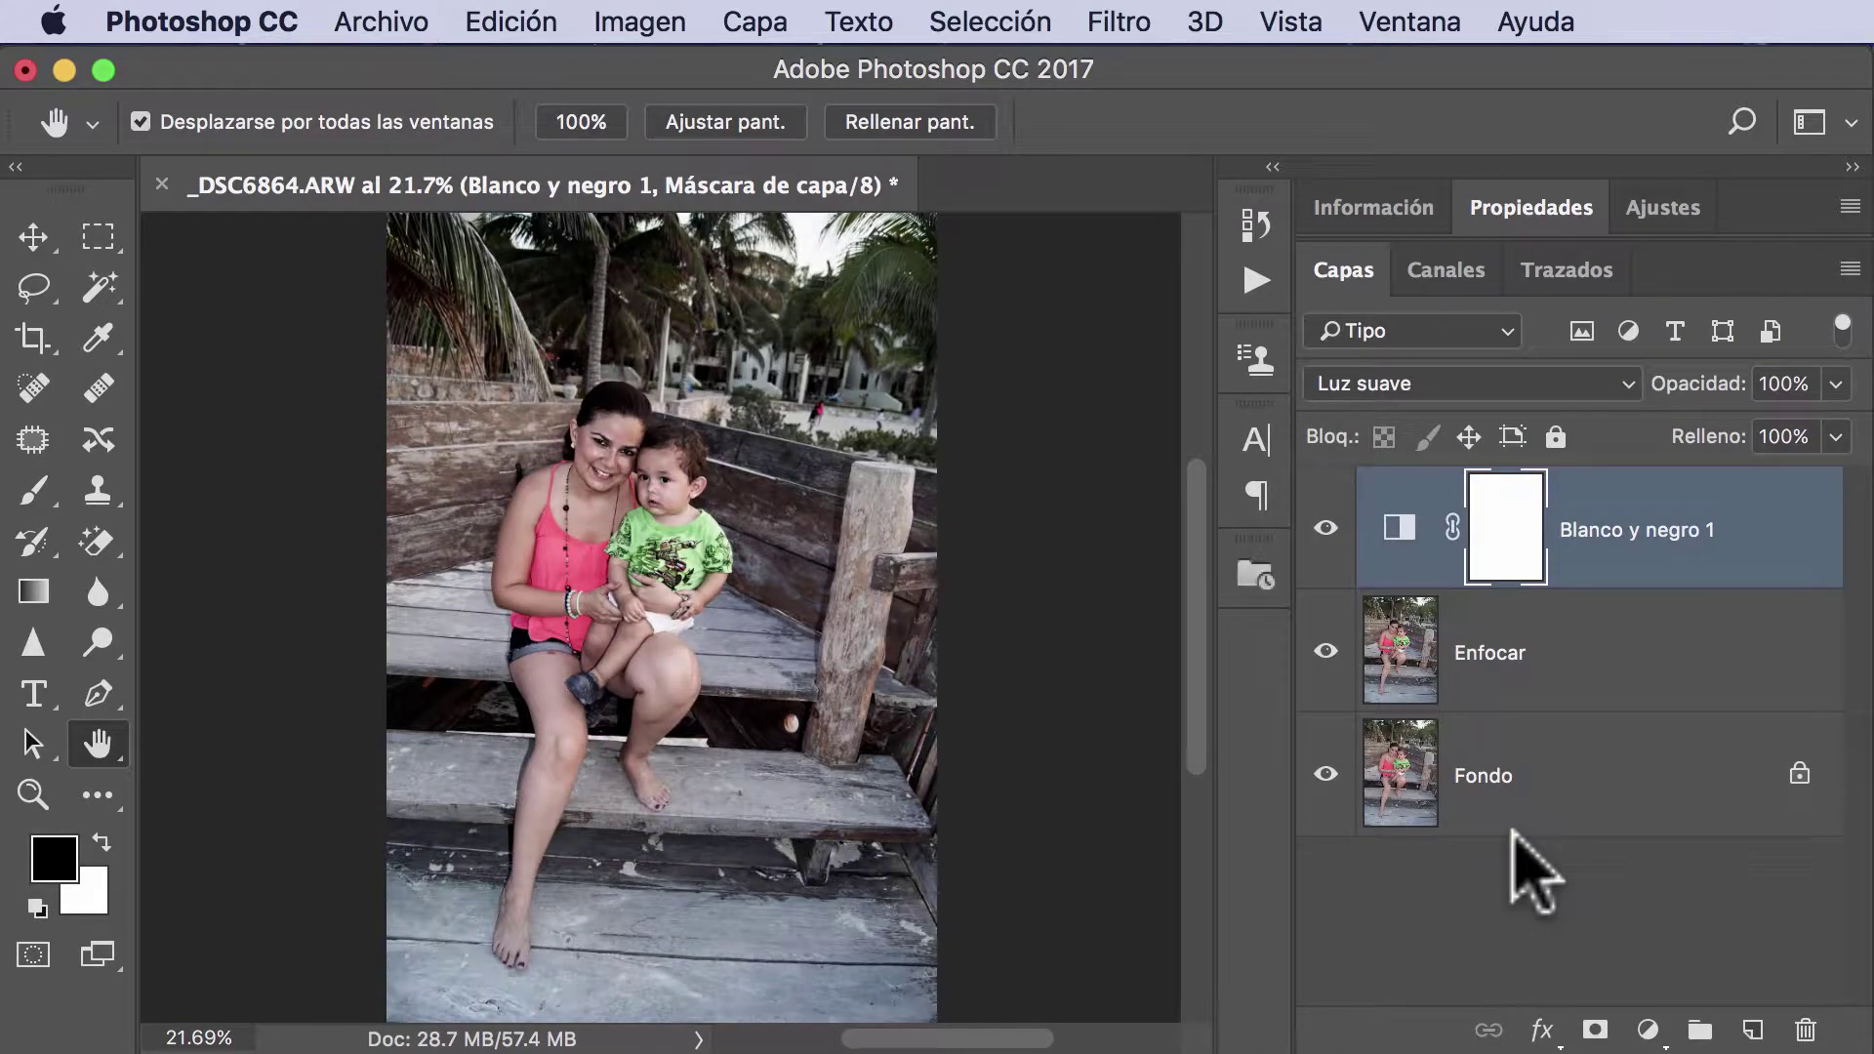
{"action": "left_click", "coordinate": [31, 793]}
{"action": "left_click_drag", "start_coordinate": [627, 686], "coordinate": [703, 707]}
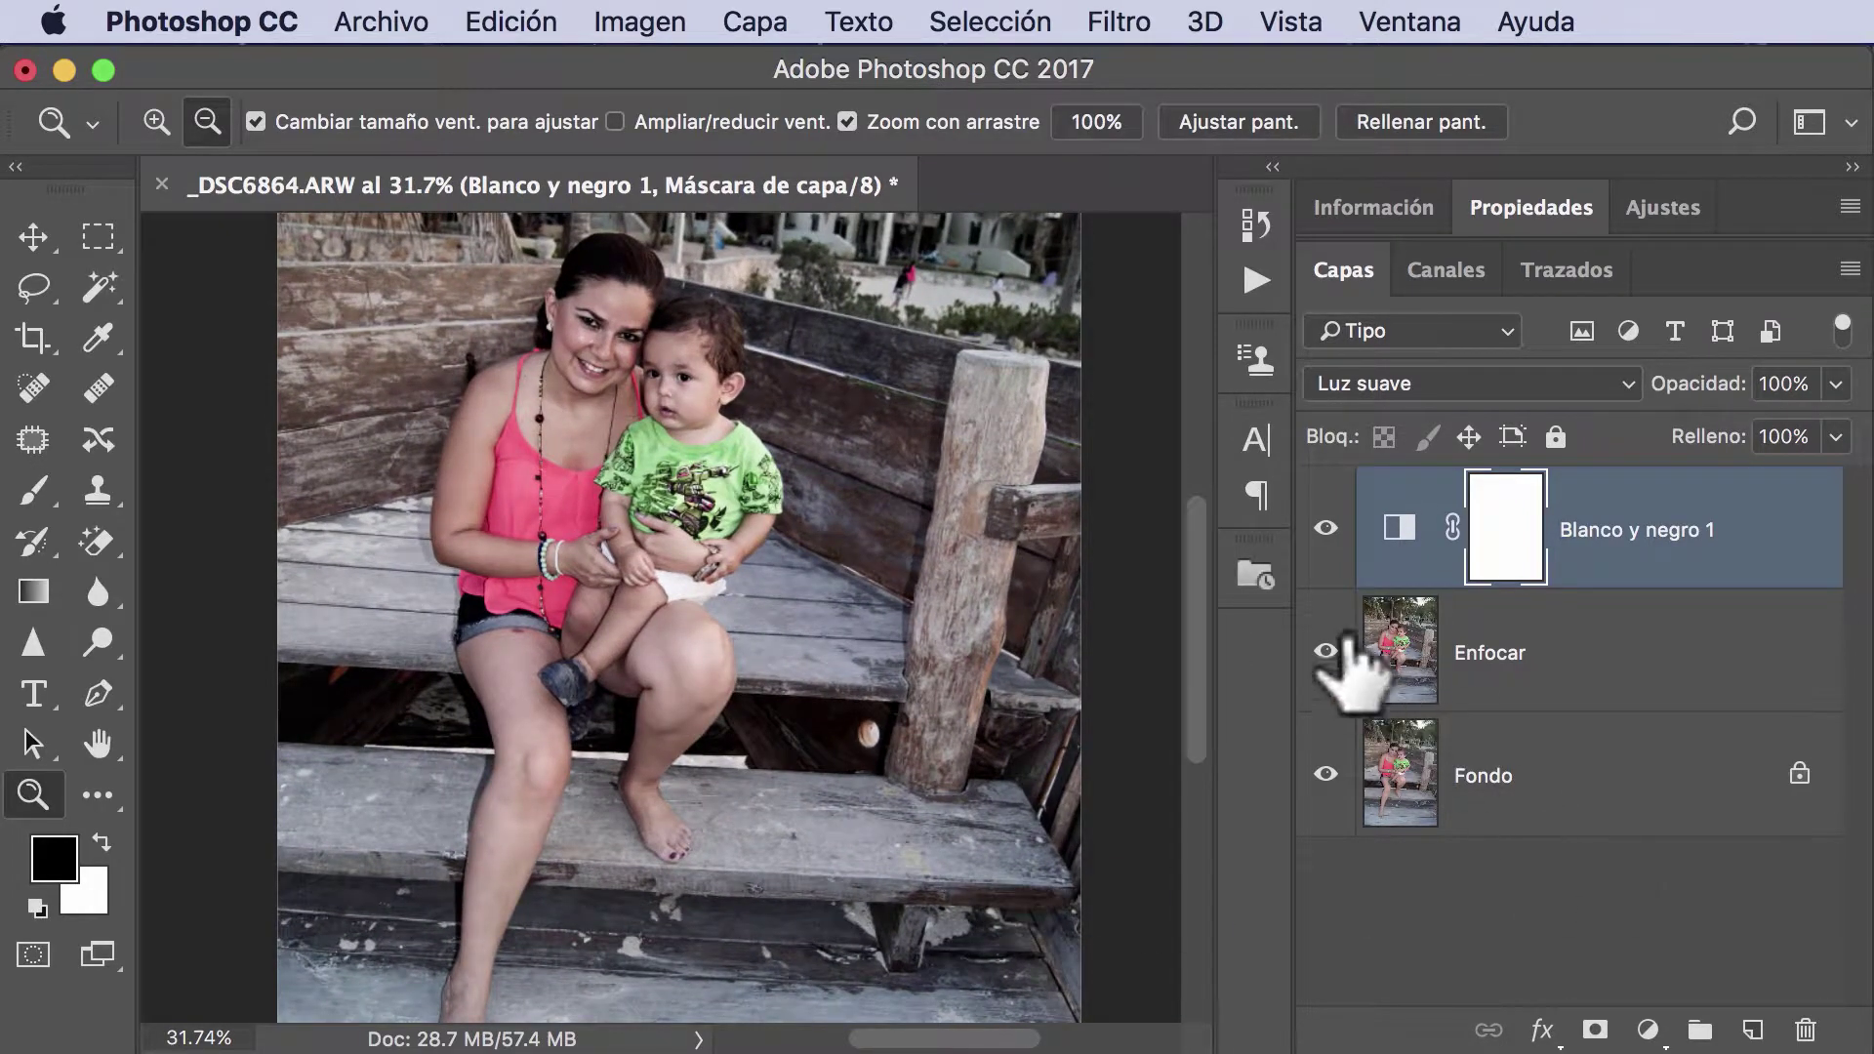
{"action": "left_click", "coordinate": [1326, 528]}
{"action": "left_click", "coordinate": [1327, 651]}
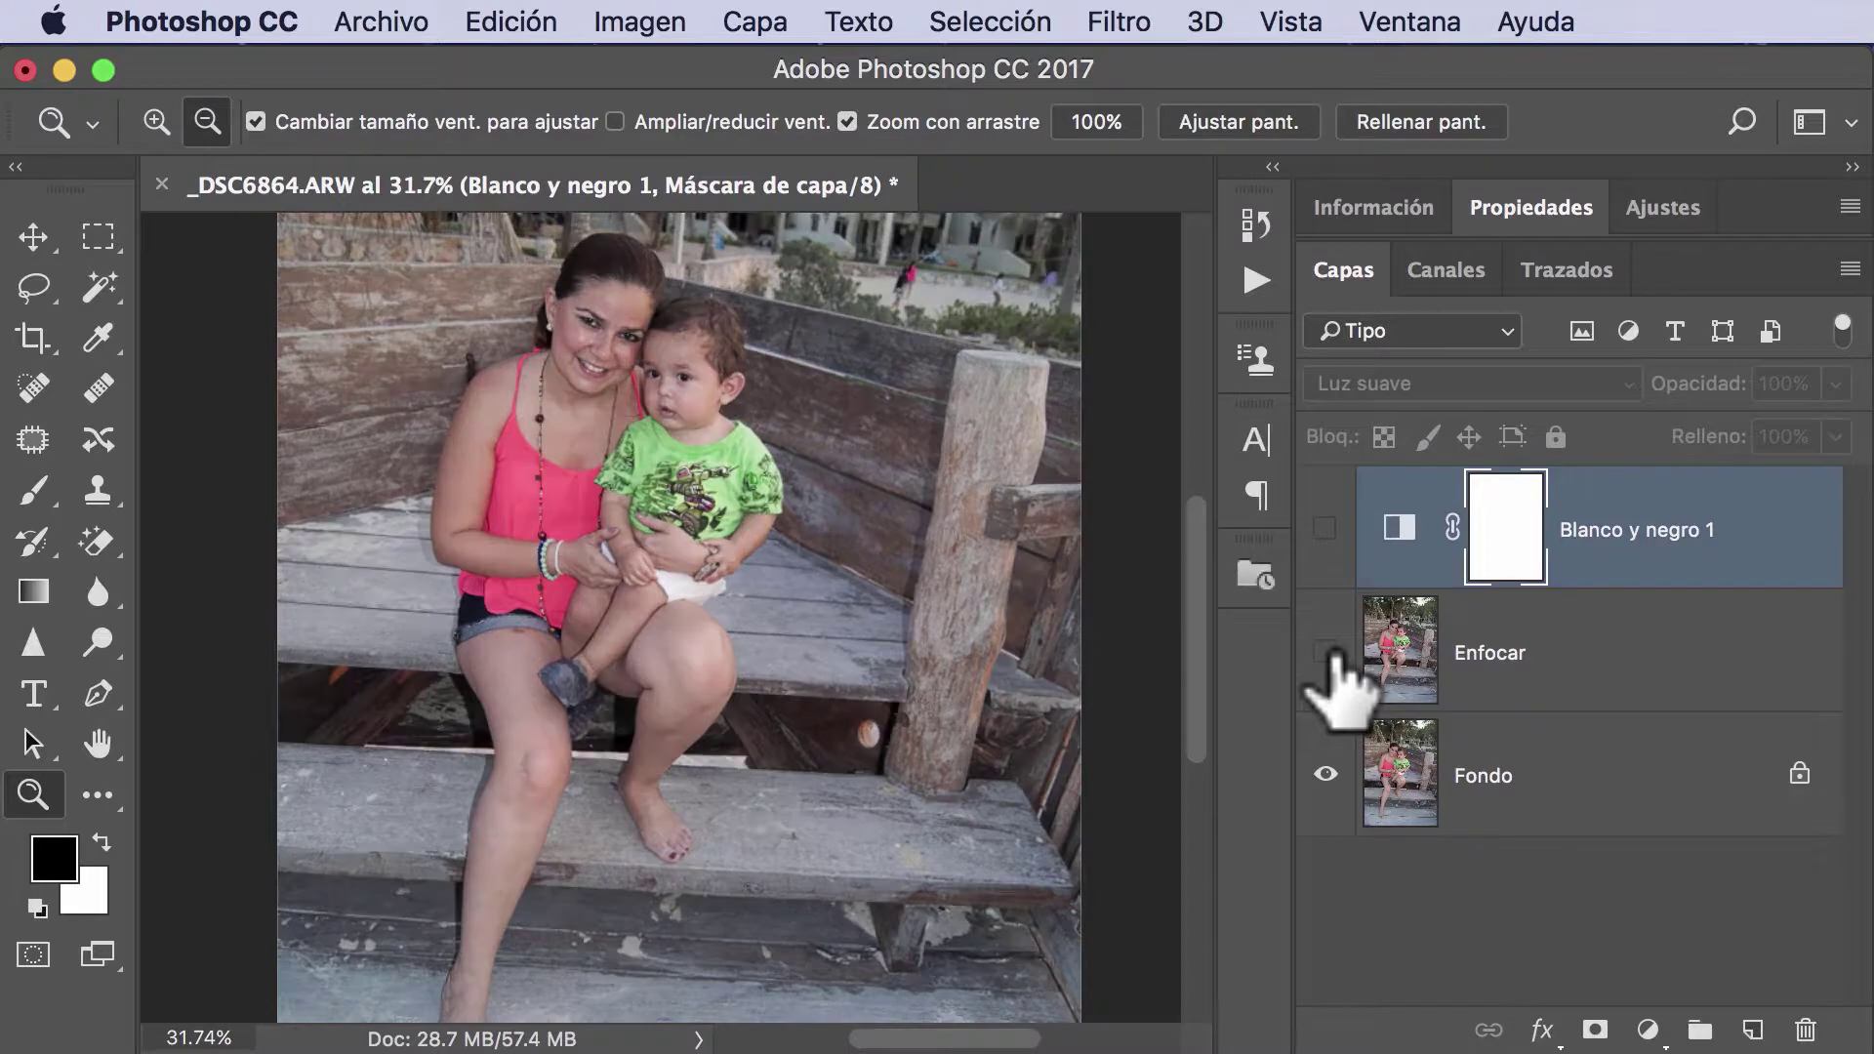
{"action": "left_click", "coordinate": [1326, 651]}
{"action": "left_click", "coordinate": [1326, 528]}
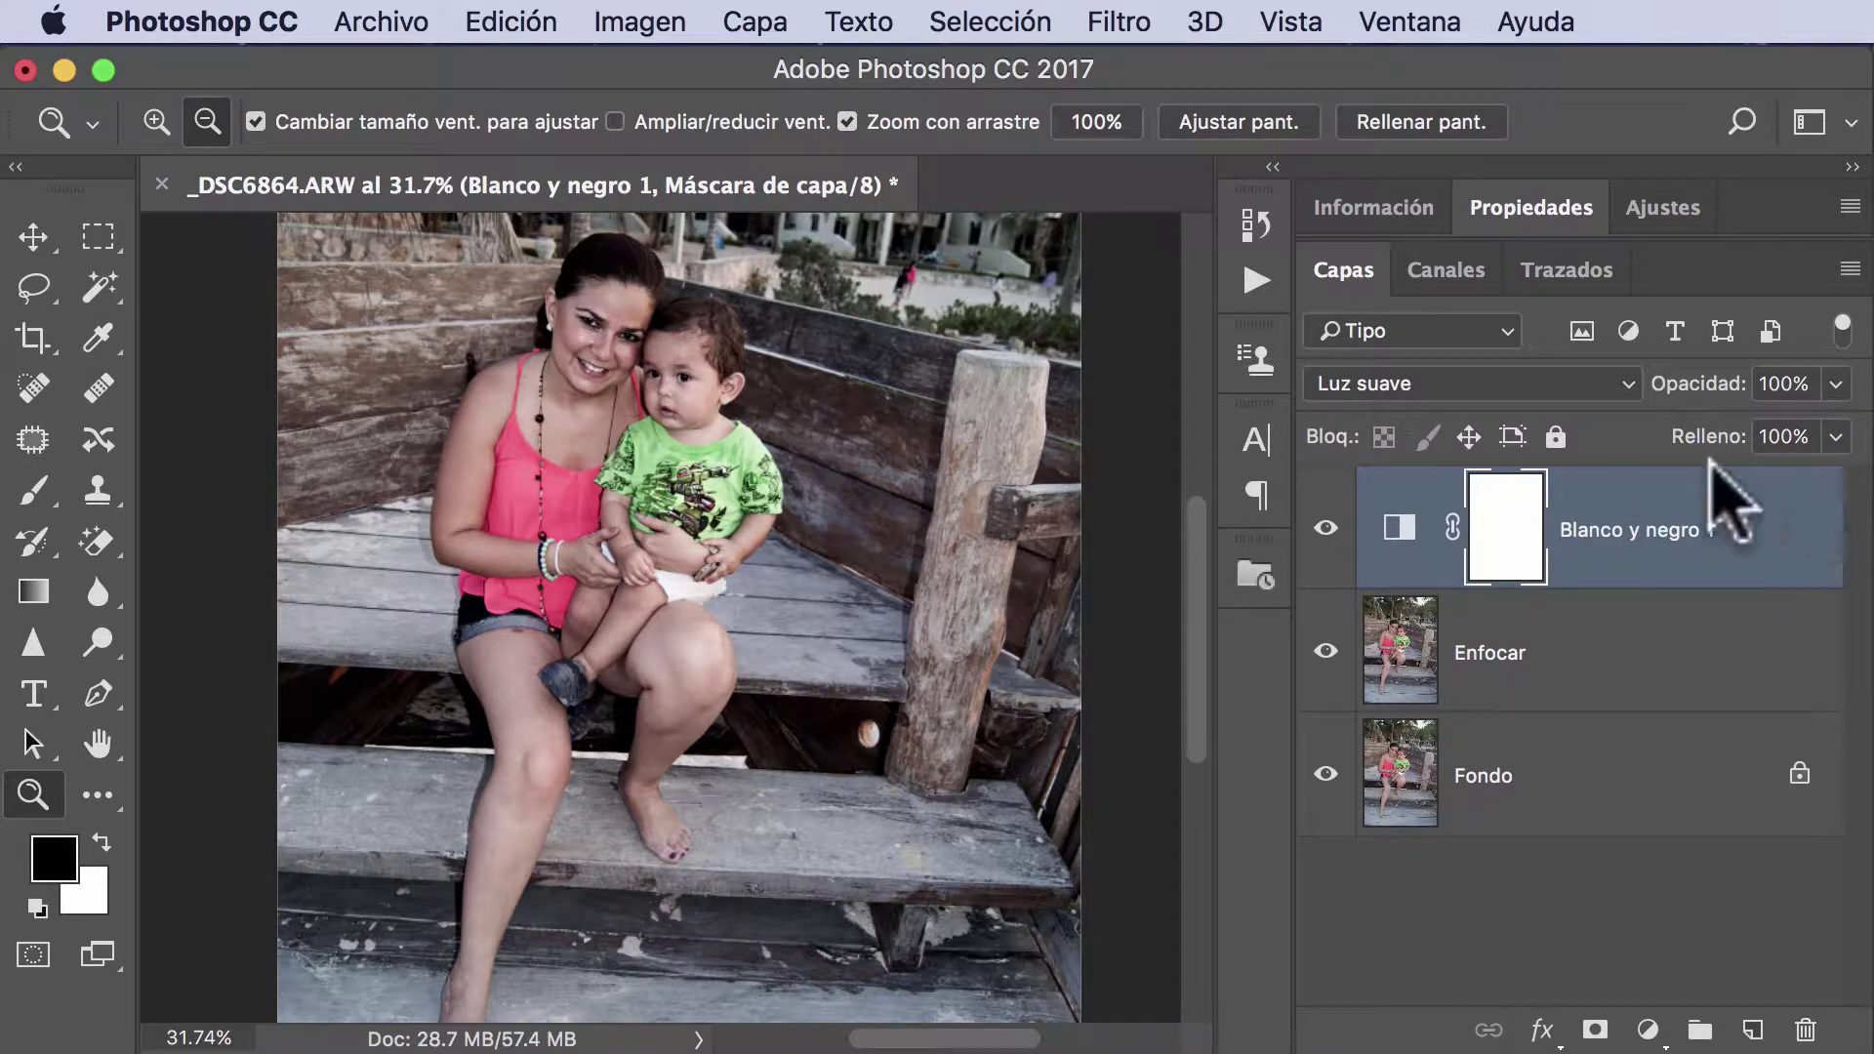
- Drop Blanco y negro 1's opacity to 30% and fit the photo on screen
{"action": "left_click", "coordinate": [1835, 384]}
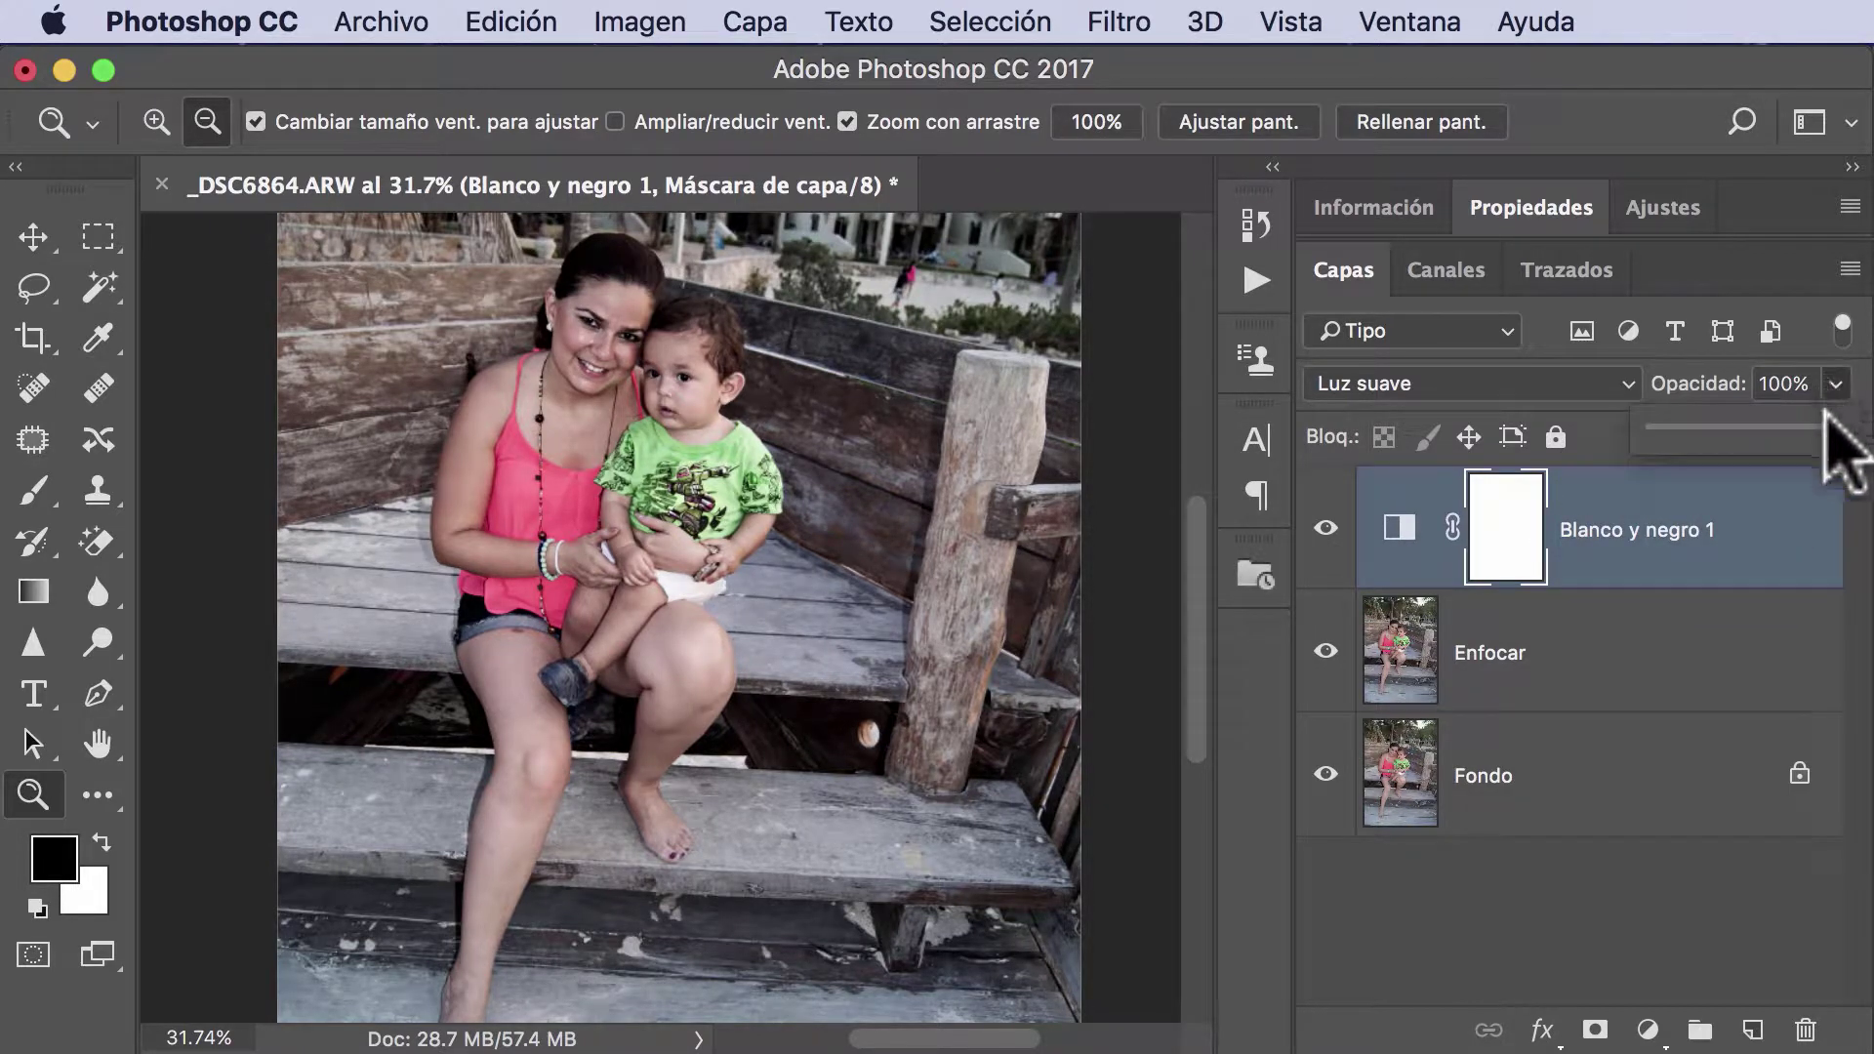
{"action": "left_click_drag", "start_coordinate": [1828, 429], "coordinate": [1710, 440]}
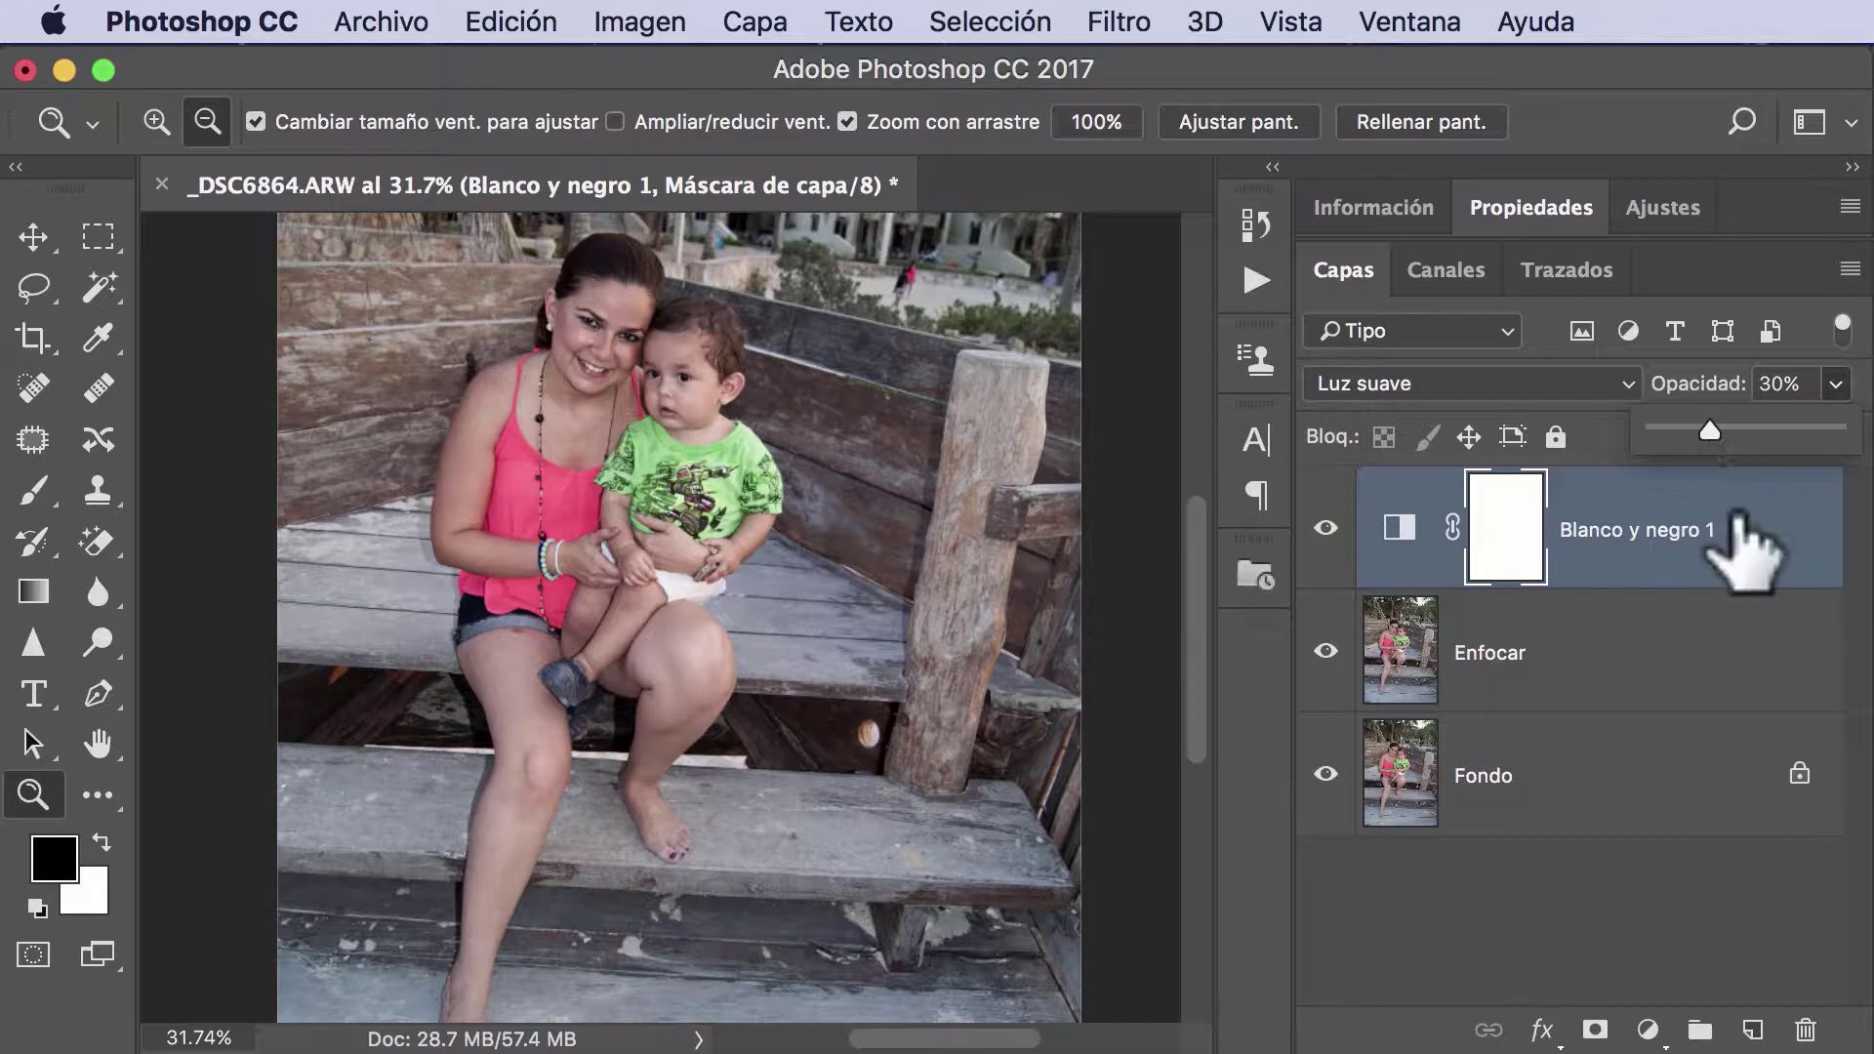
{"action": "double_click", "coordinate": [97, 745]}
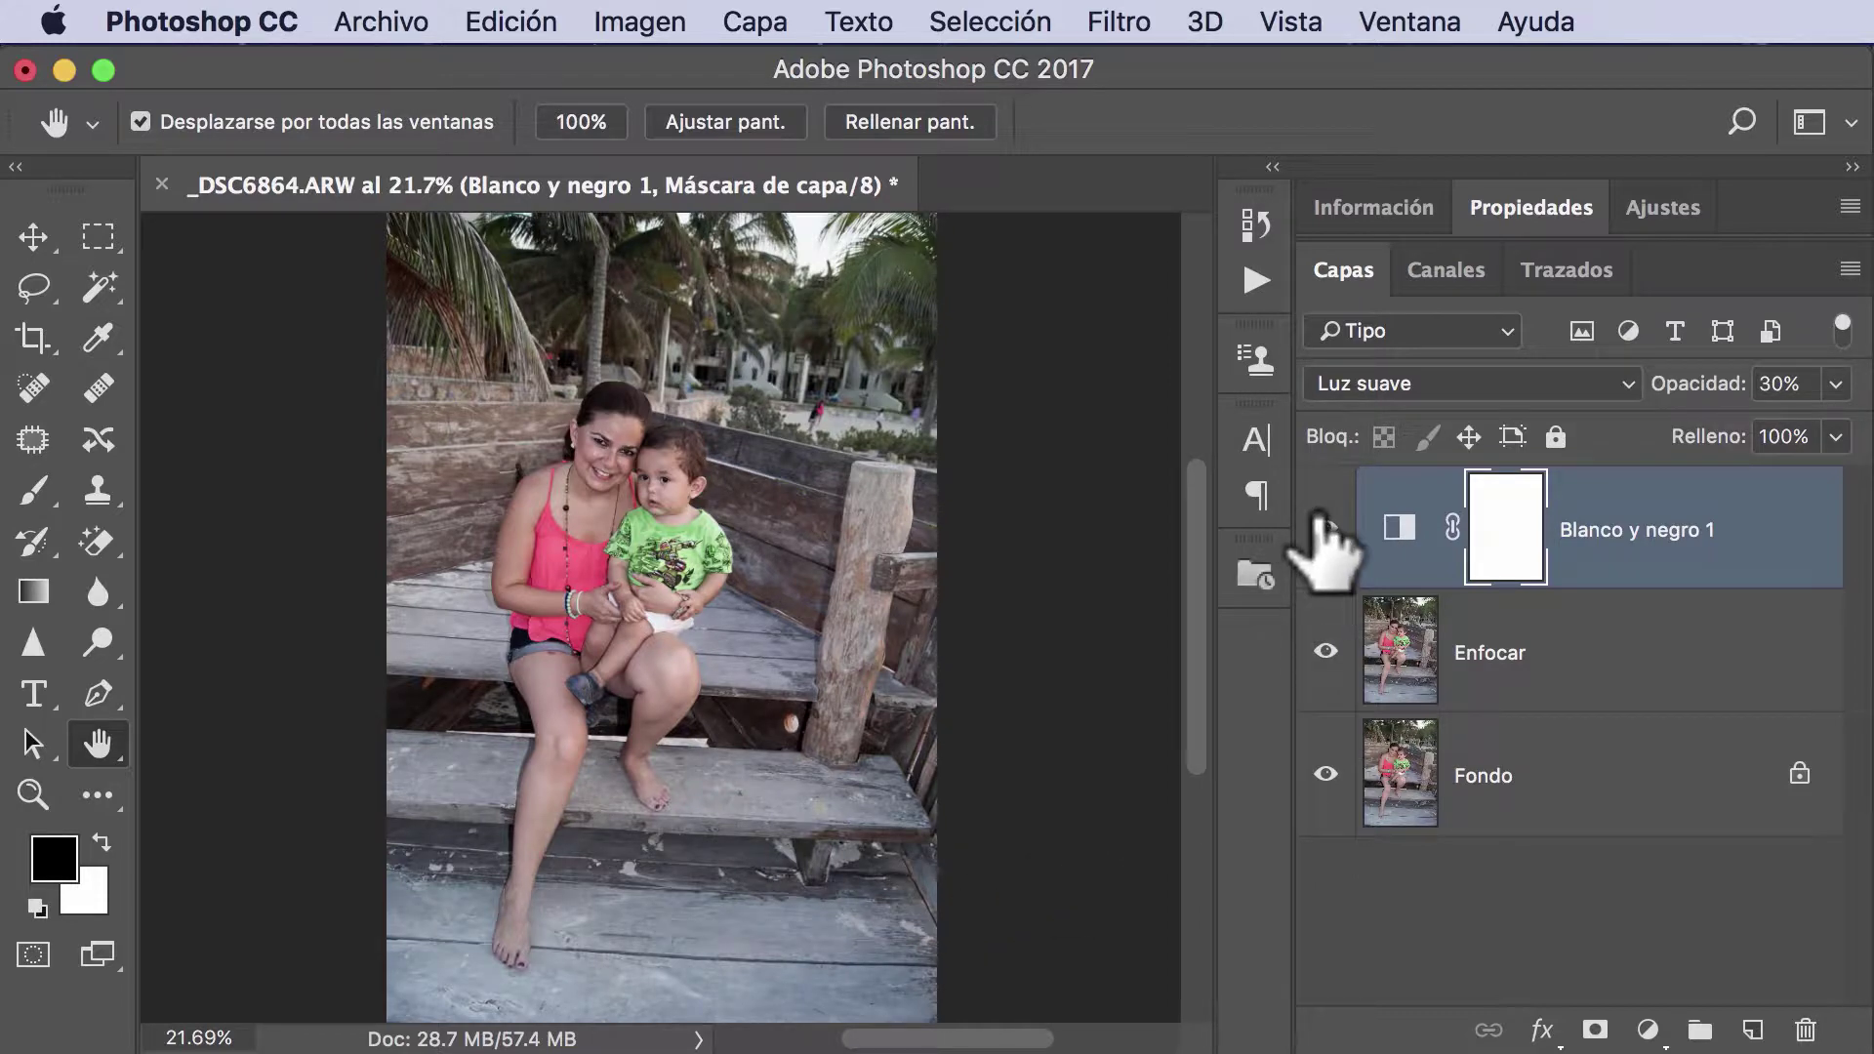
- Hide Blanco y negro 1 and Enfocar, toggle the adjustment, then show Enfocar again
{"action": "left_click_drag", "start_coordinate": [1325, 527], "coordinate": [1327, 652]}
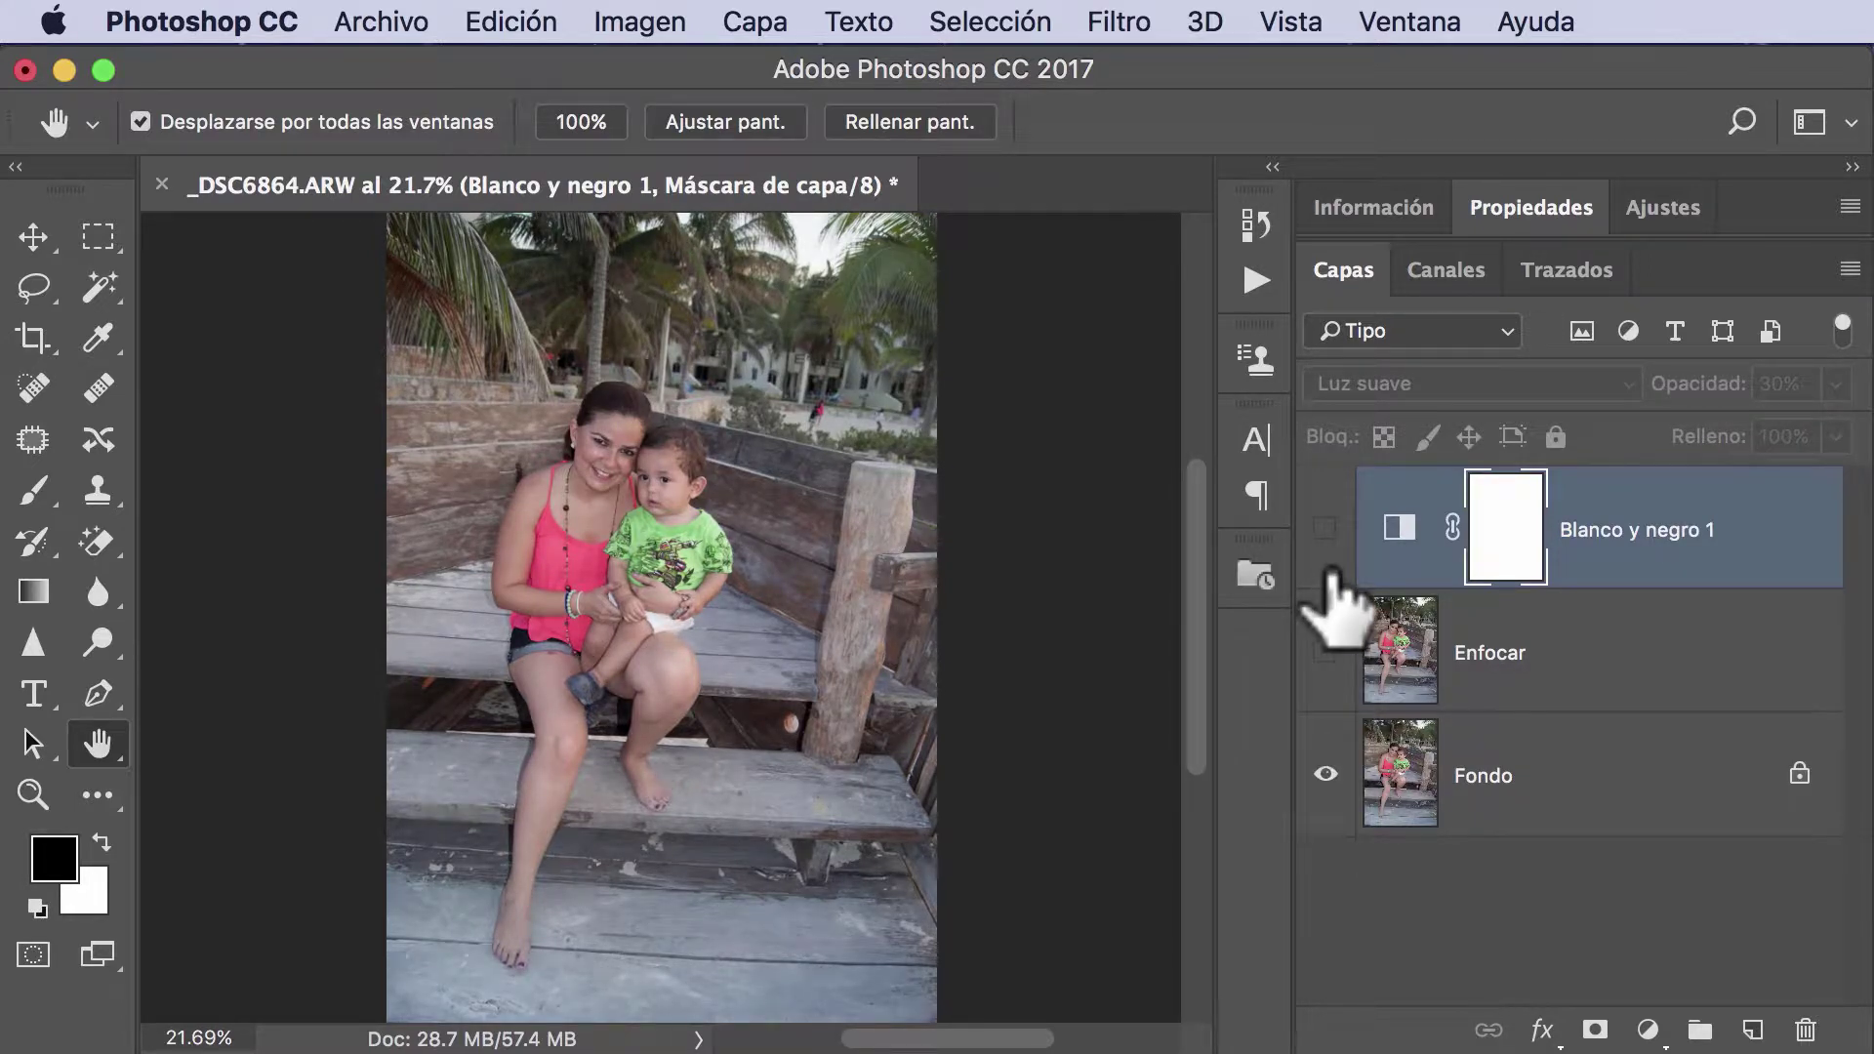
{"action": "left_click", "coordinate": [1326, 527]}
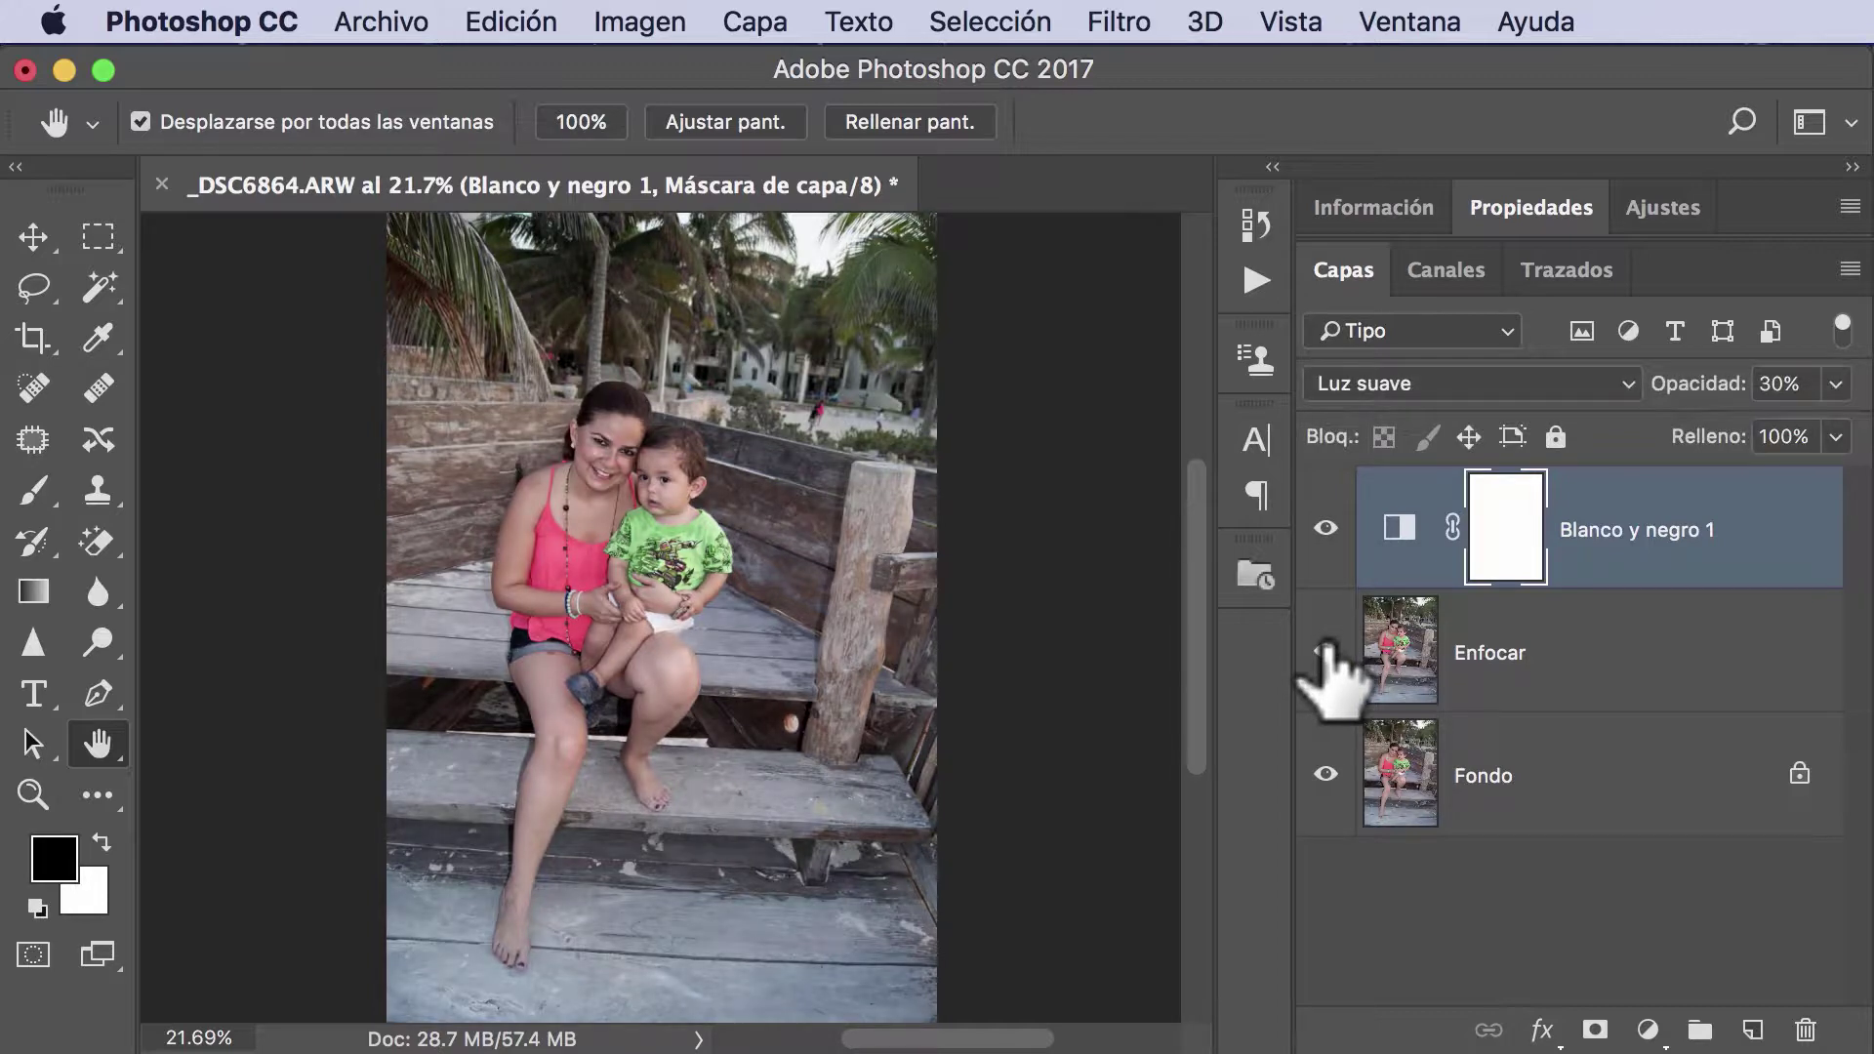
{"action": "left_click", "coordinate": [1326, 527]}
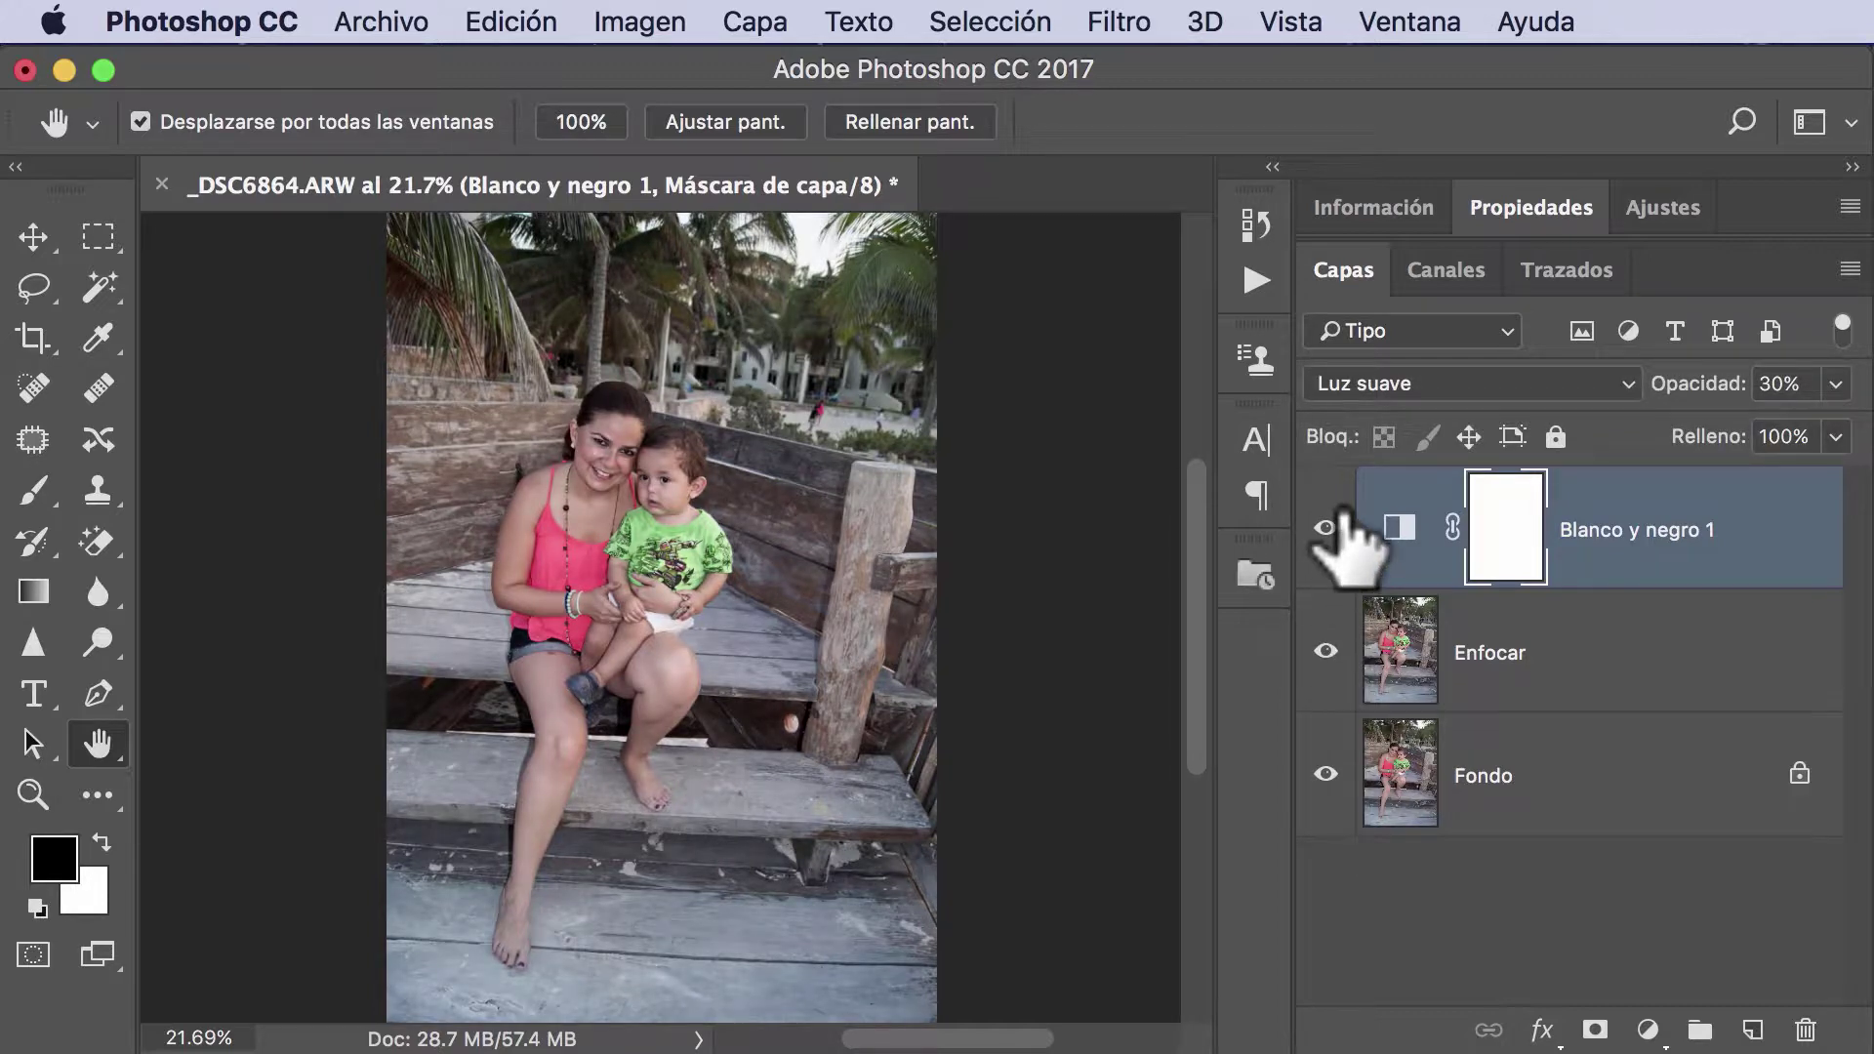
{"action": "left_click", "coordinate": [1326, 651]}
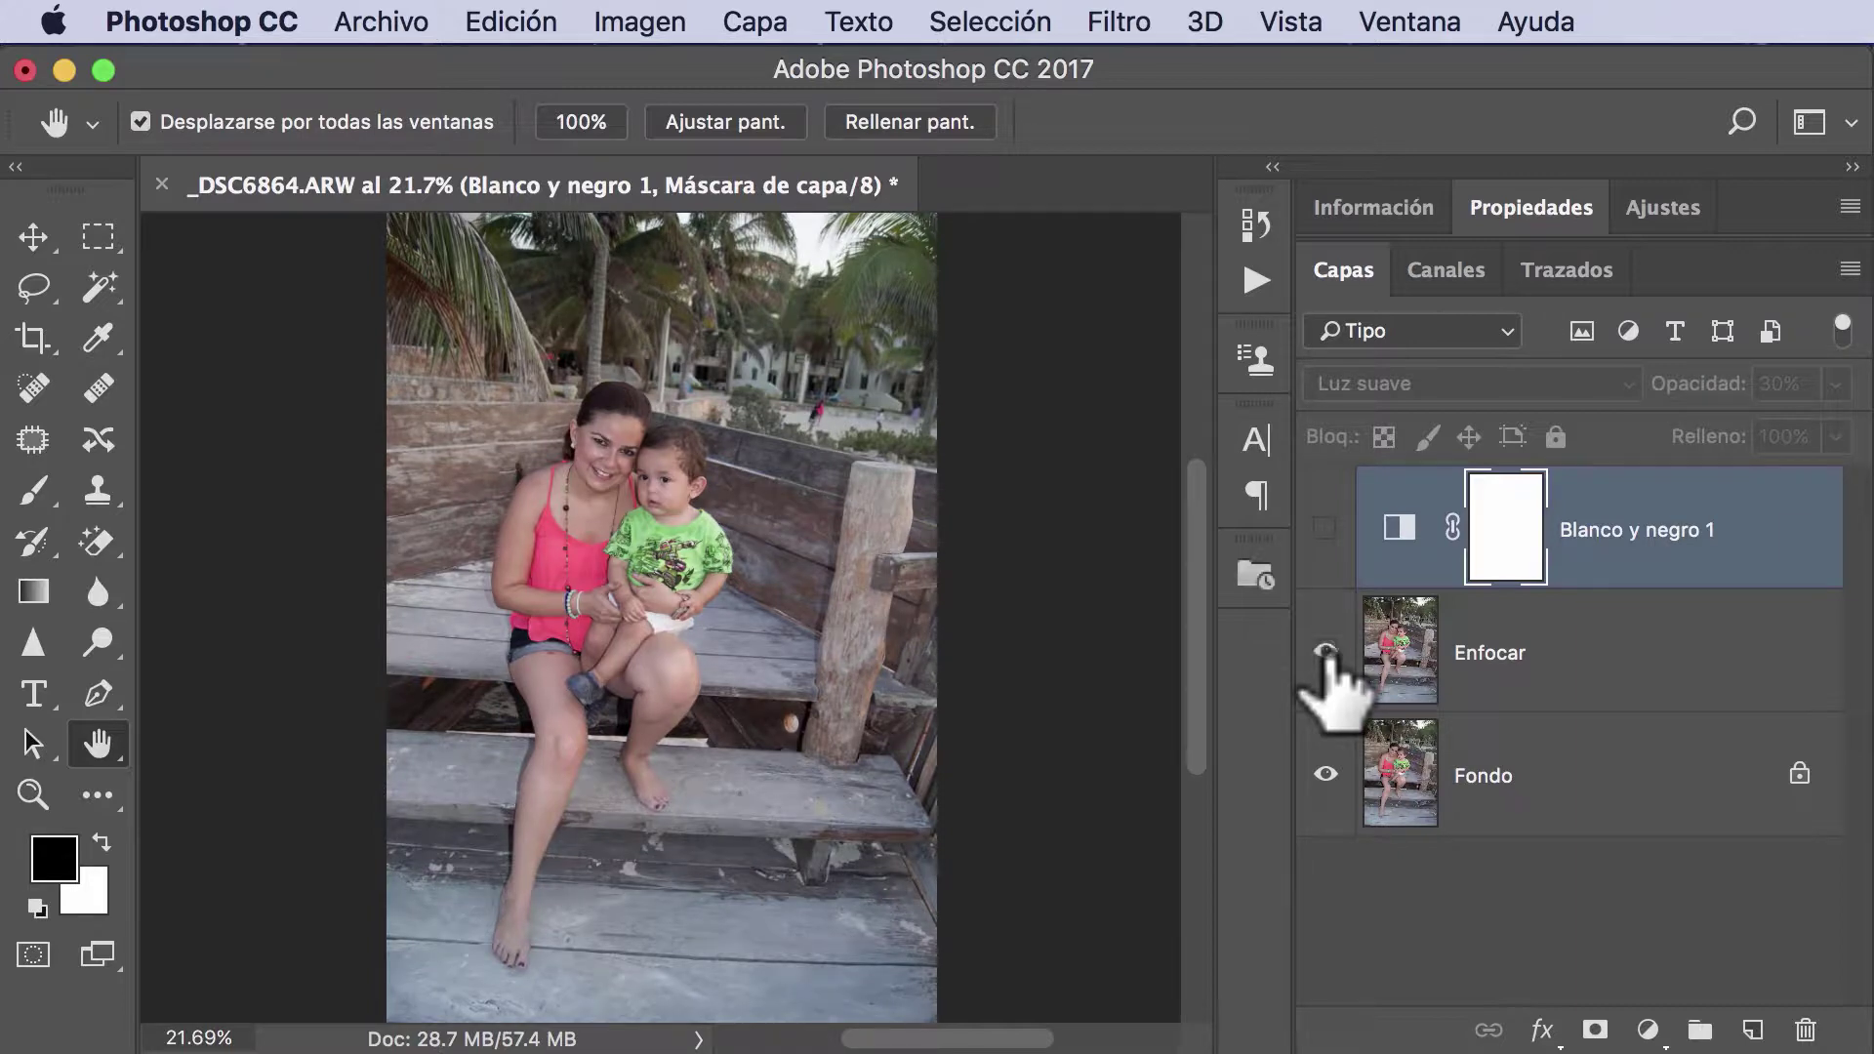
- Zoom in on the mother and child, compare Enfocar on and off, and re-enable Blanco y negro 1
{"action": "left_click", "coordinate": [33, 794]}
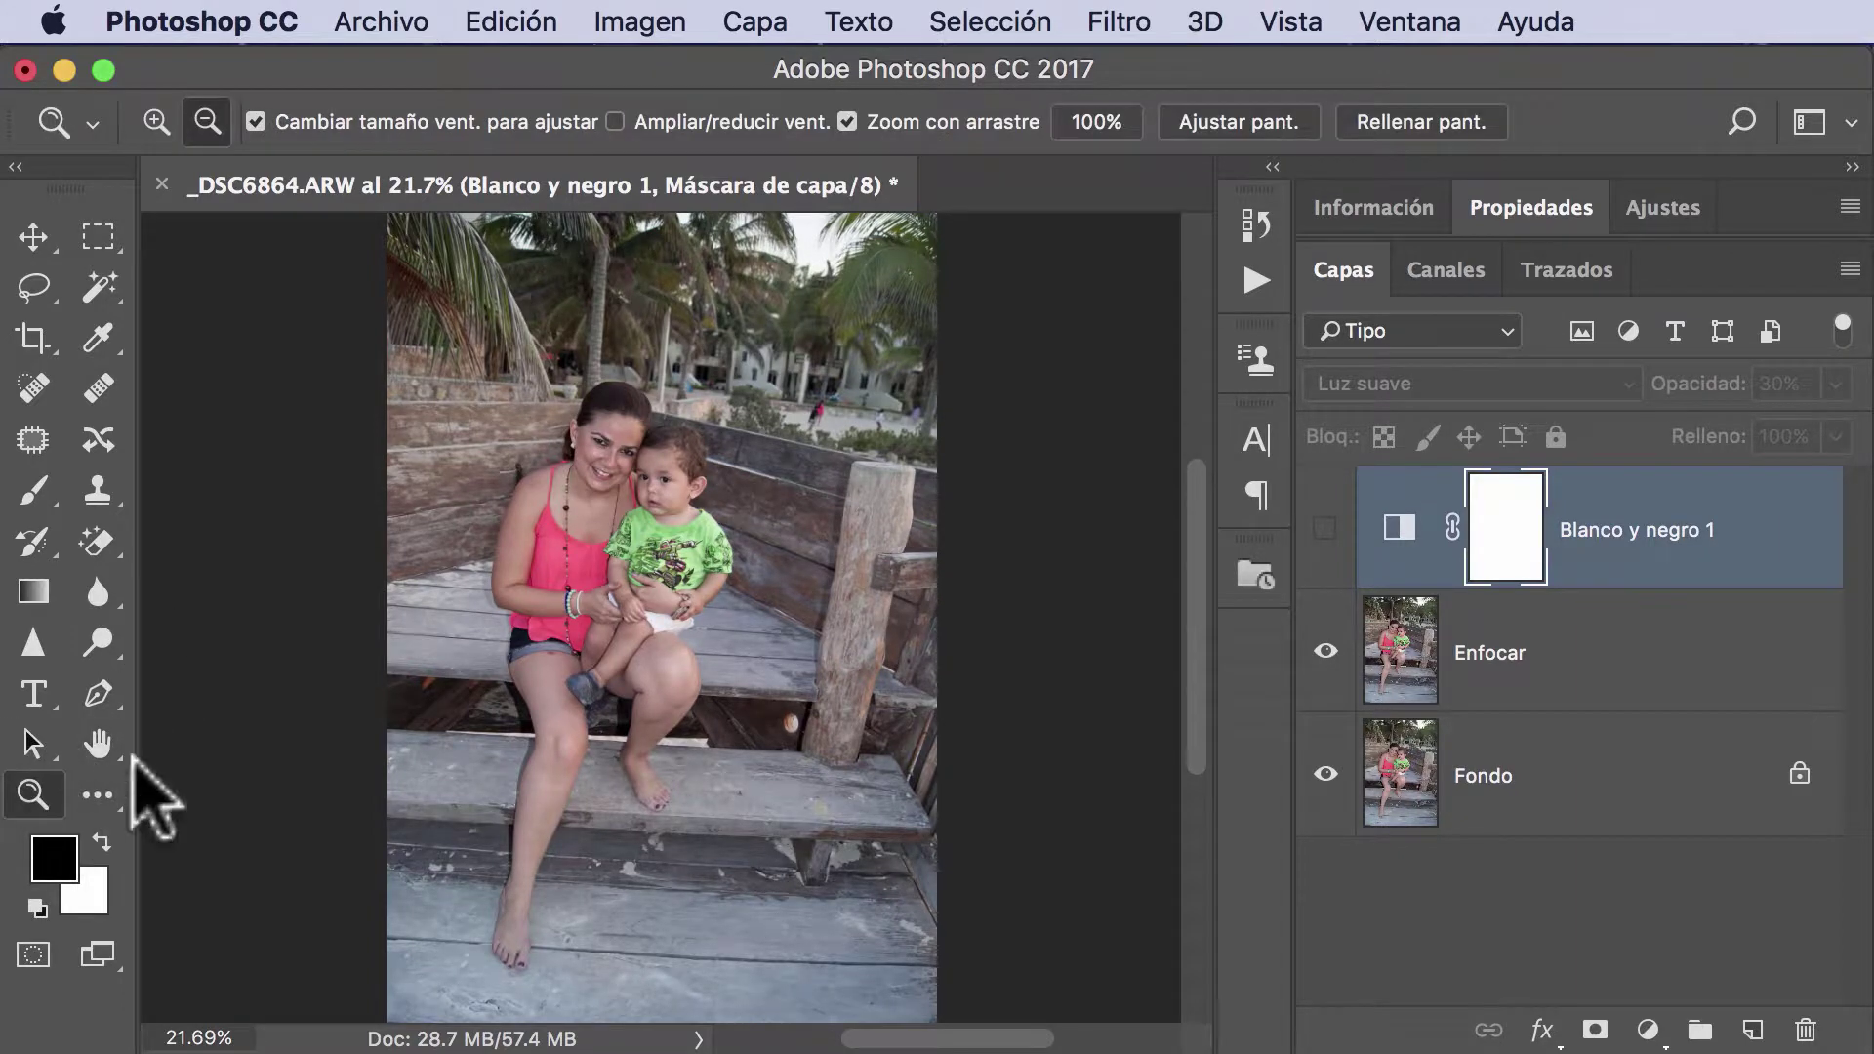
{"action": "left_click_drag", "start_coordinate": [464, 739], "coordinate": [561, 745]}
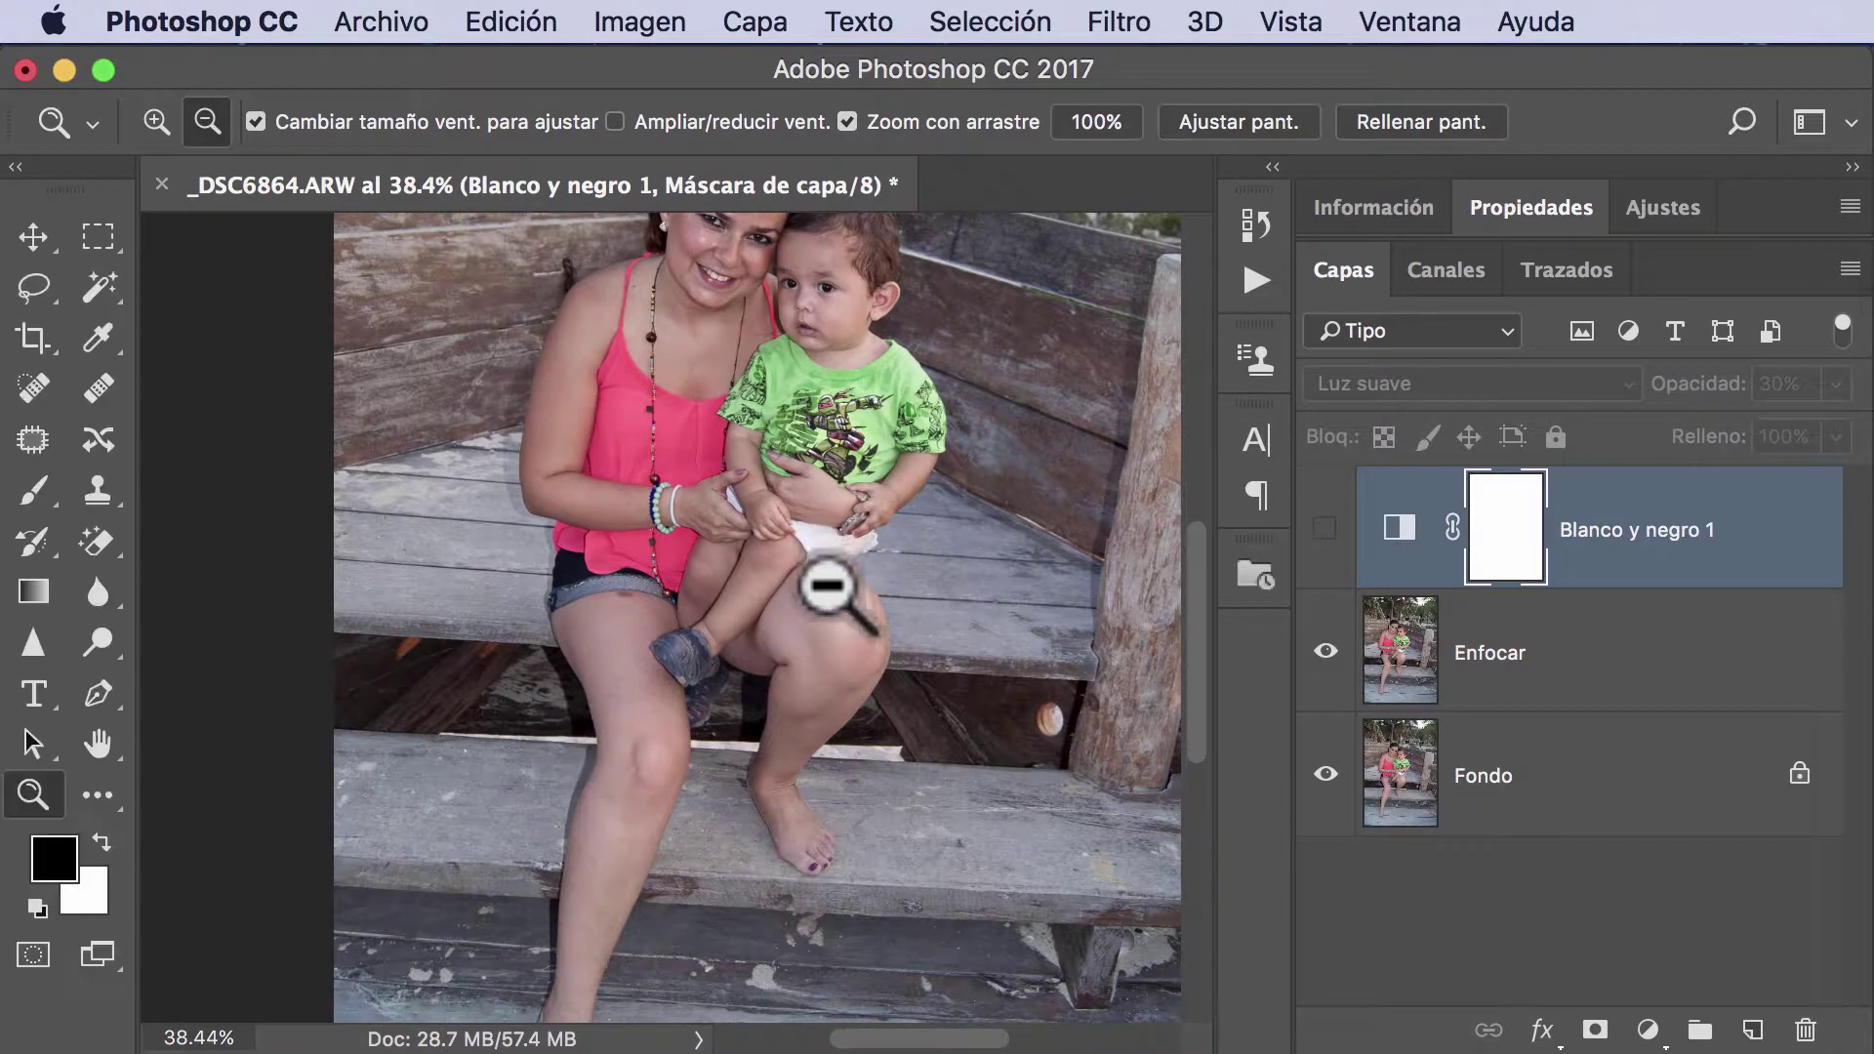
{"action": "left_click_drag", "start_coordinate": [842, 446], "coordinate": [788, 547]}
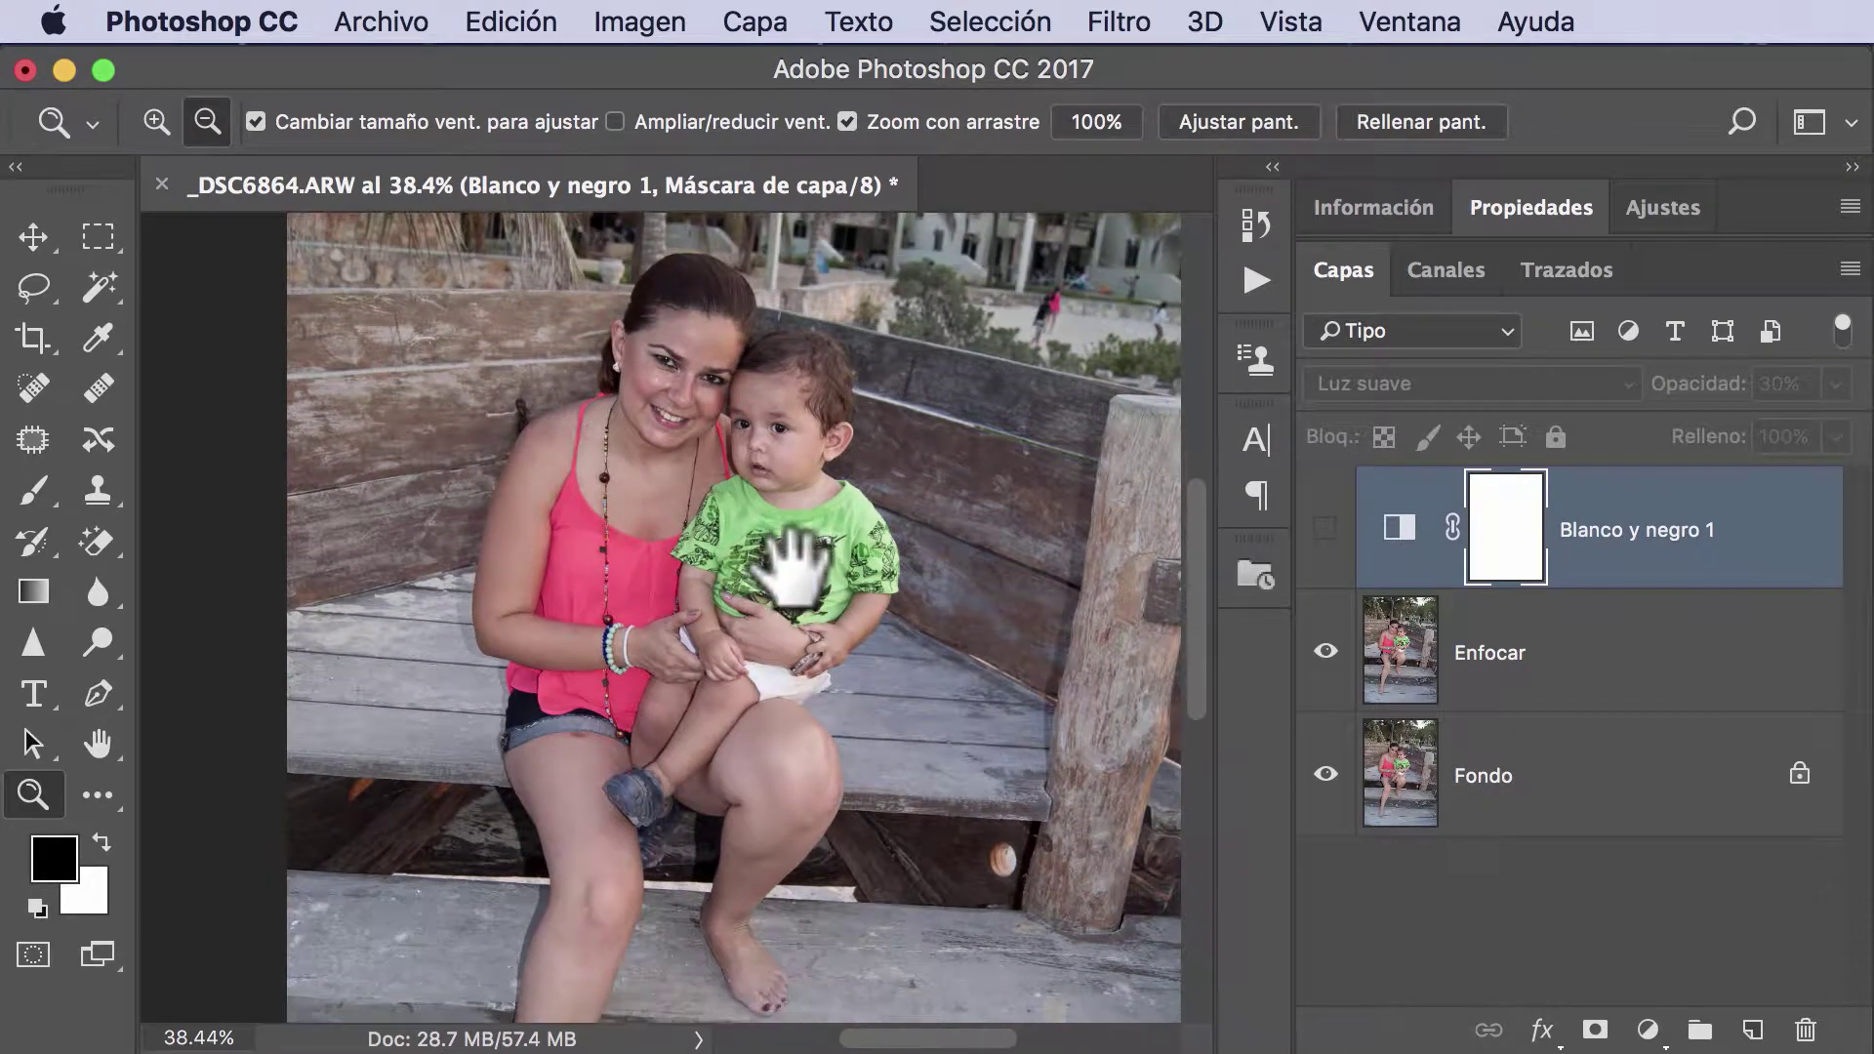
{"action": "left_click", "coordinate": [1326, 651]}
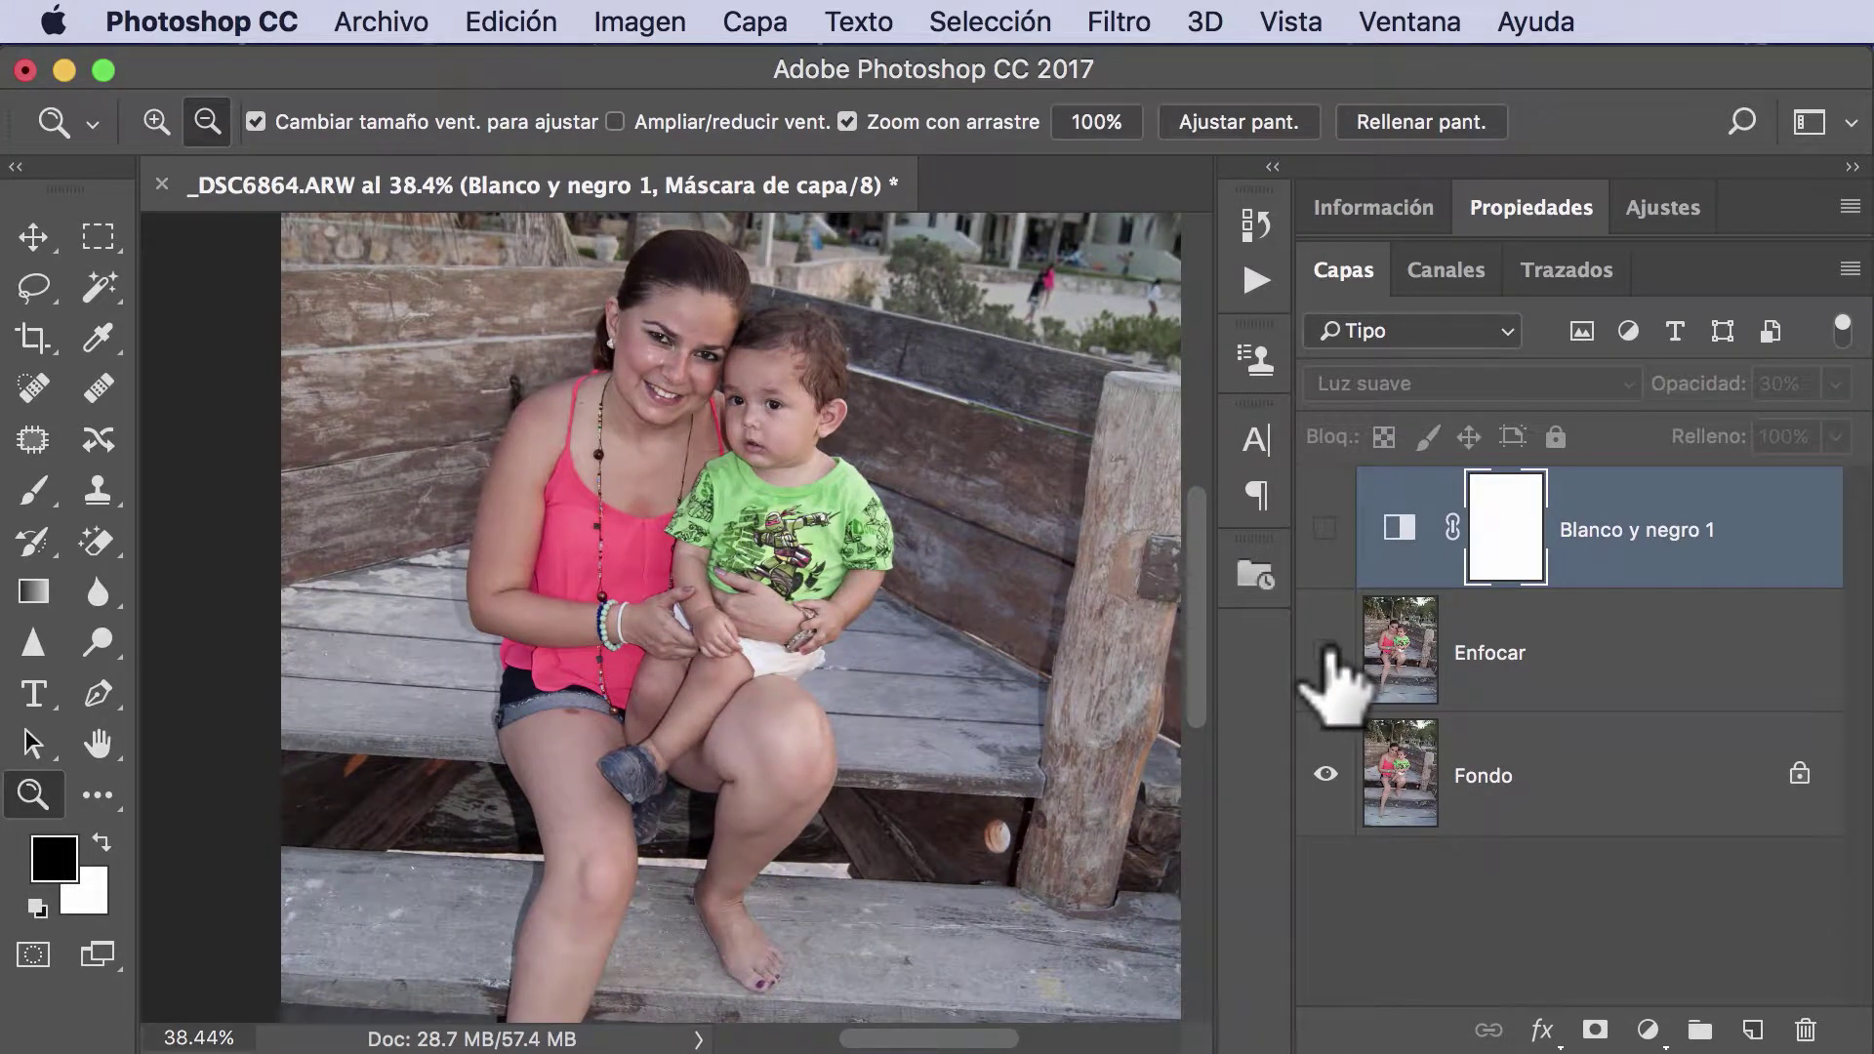
{"action": "left_click", "coordinate": [1325, 650]}
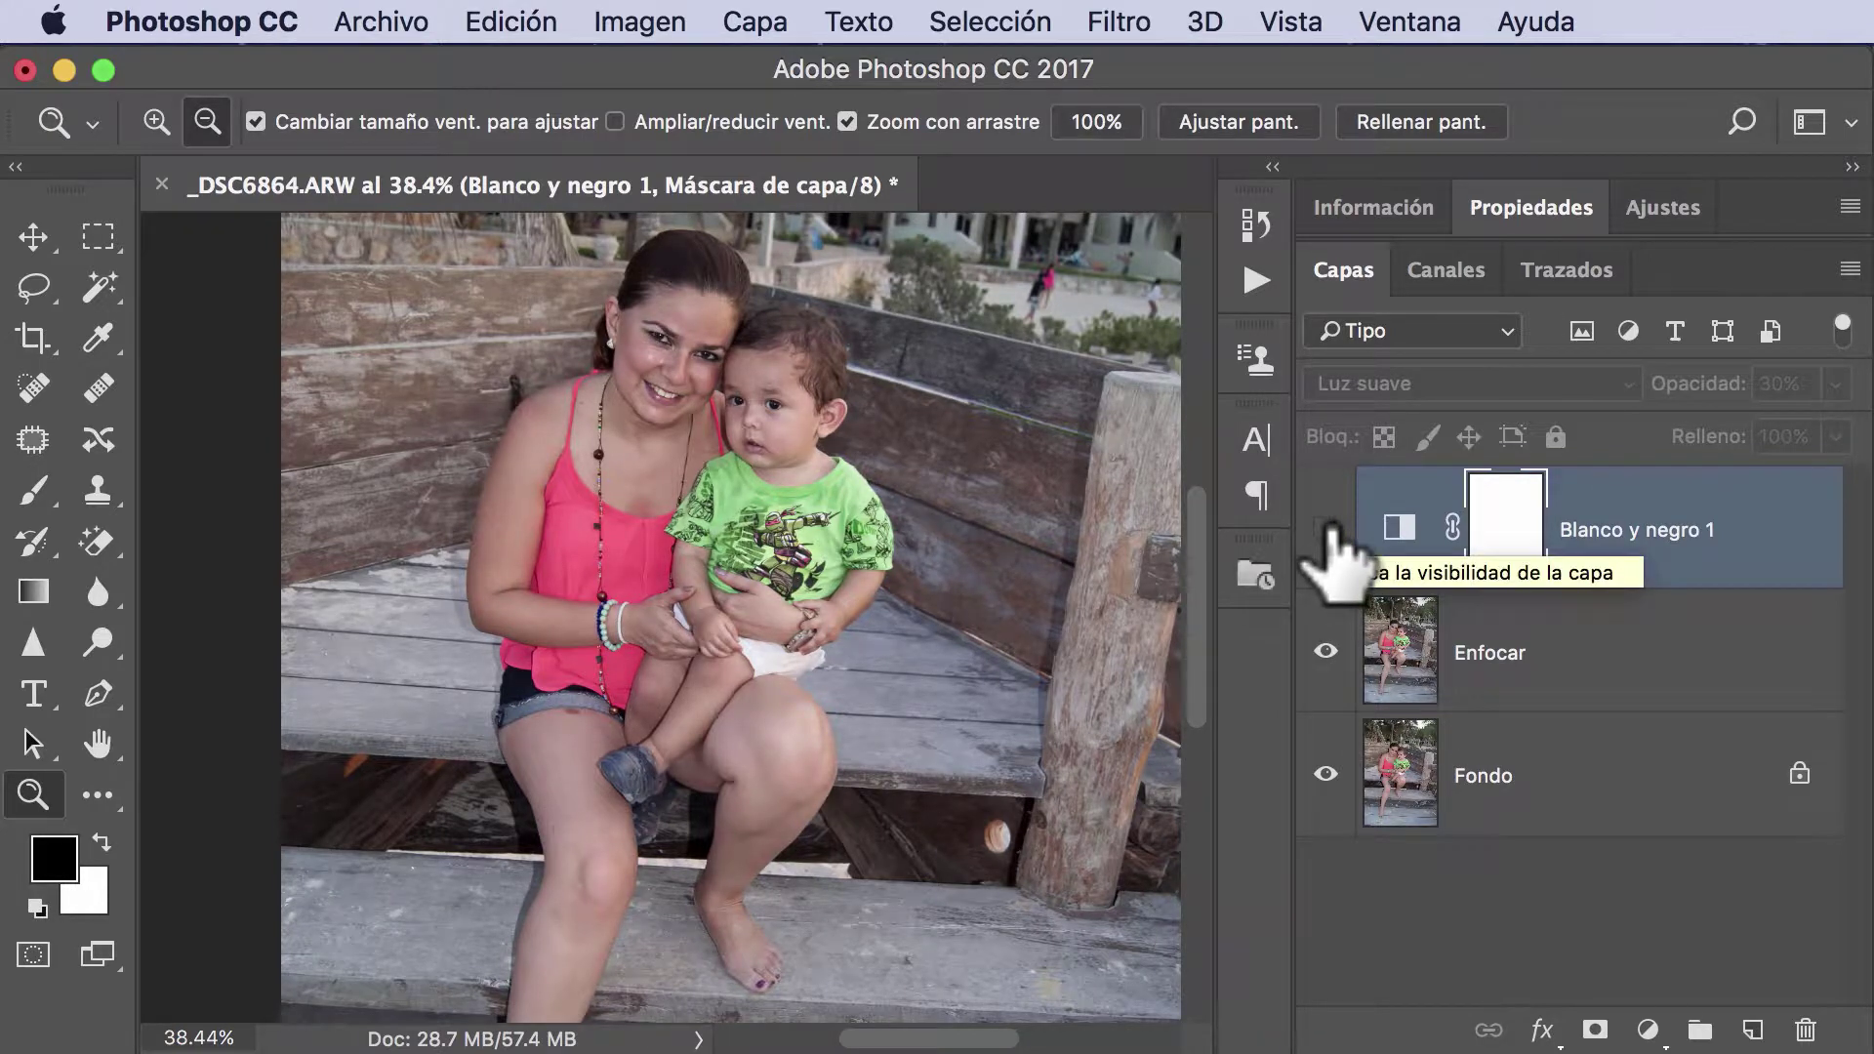
{"action": "left_click", "coordinate": [1326, 529]}
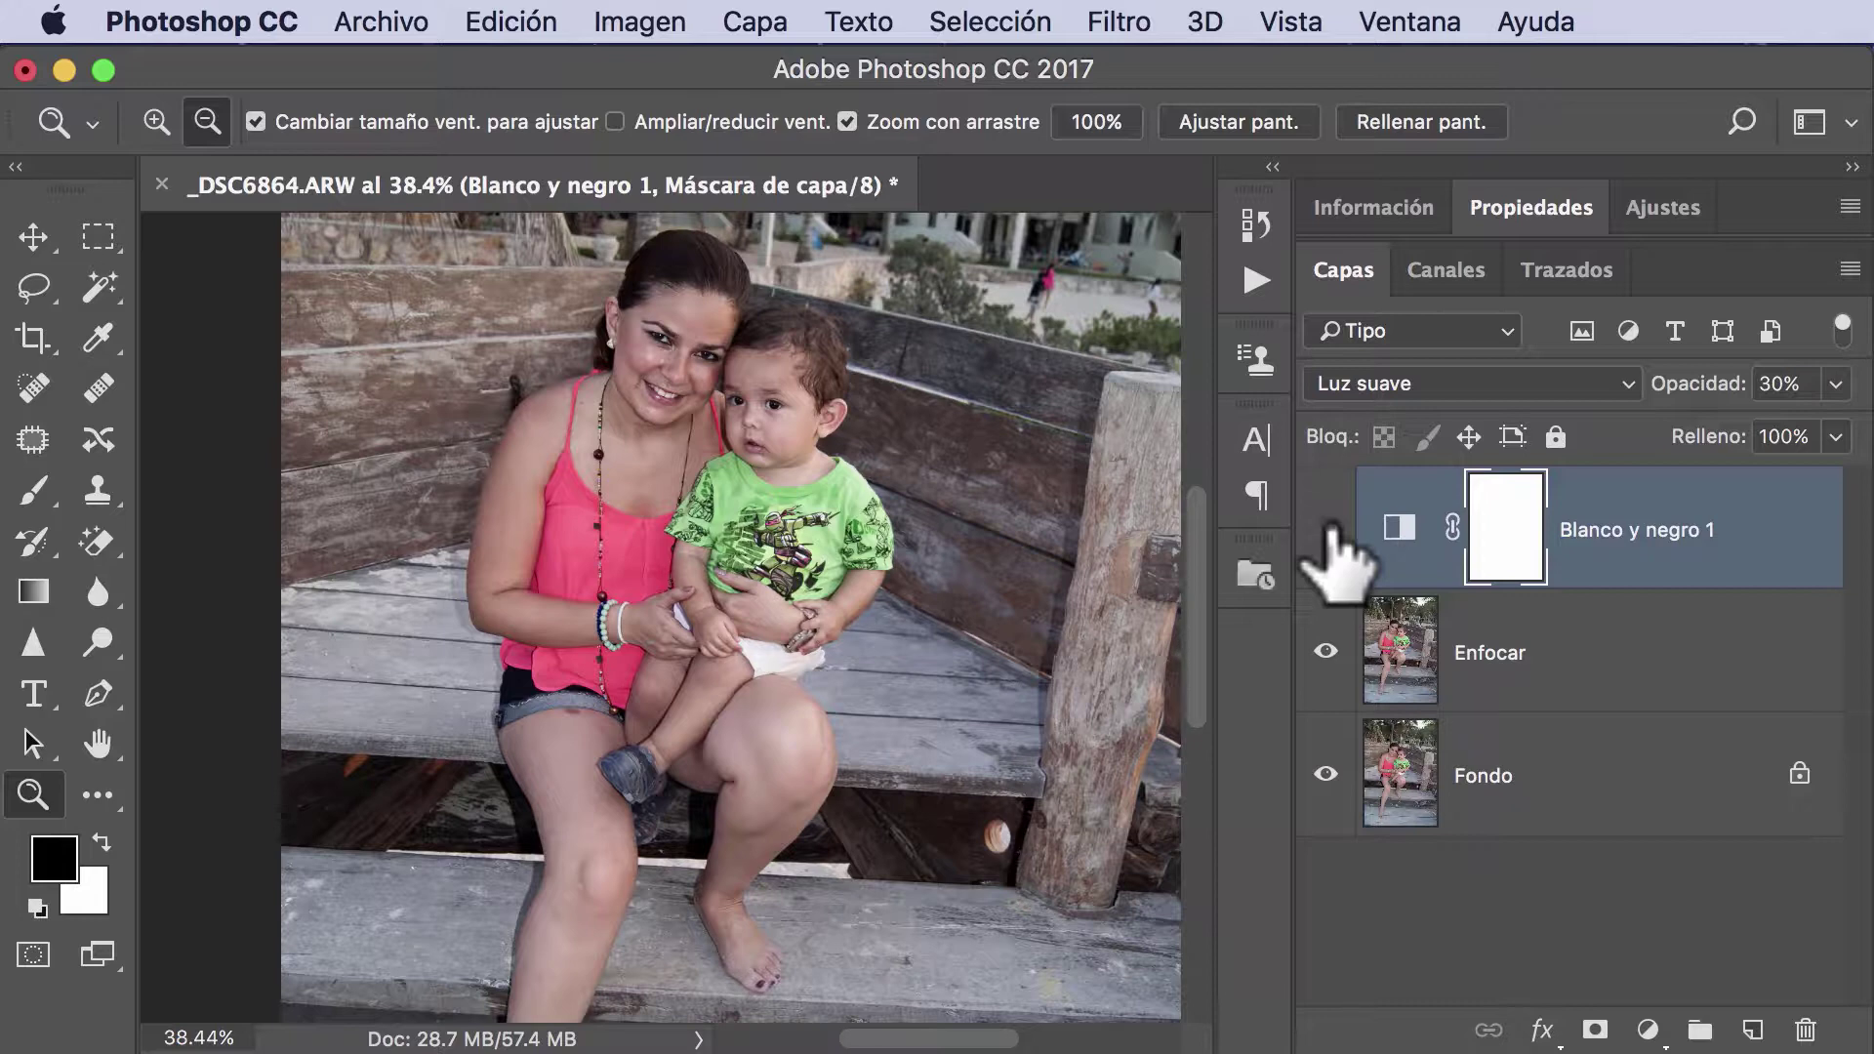
{"action": "mouse_move", "coordinate": [1326, 529]}
{"action": "left_mouse_down"}
{"action": "mouse_move", "coordinate": [1325, 652]}
{"action": "mouse_move", "coordinate": [1326, 529]}
{"action": "left_mouse_up"}
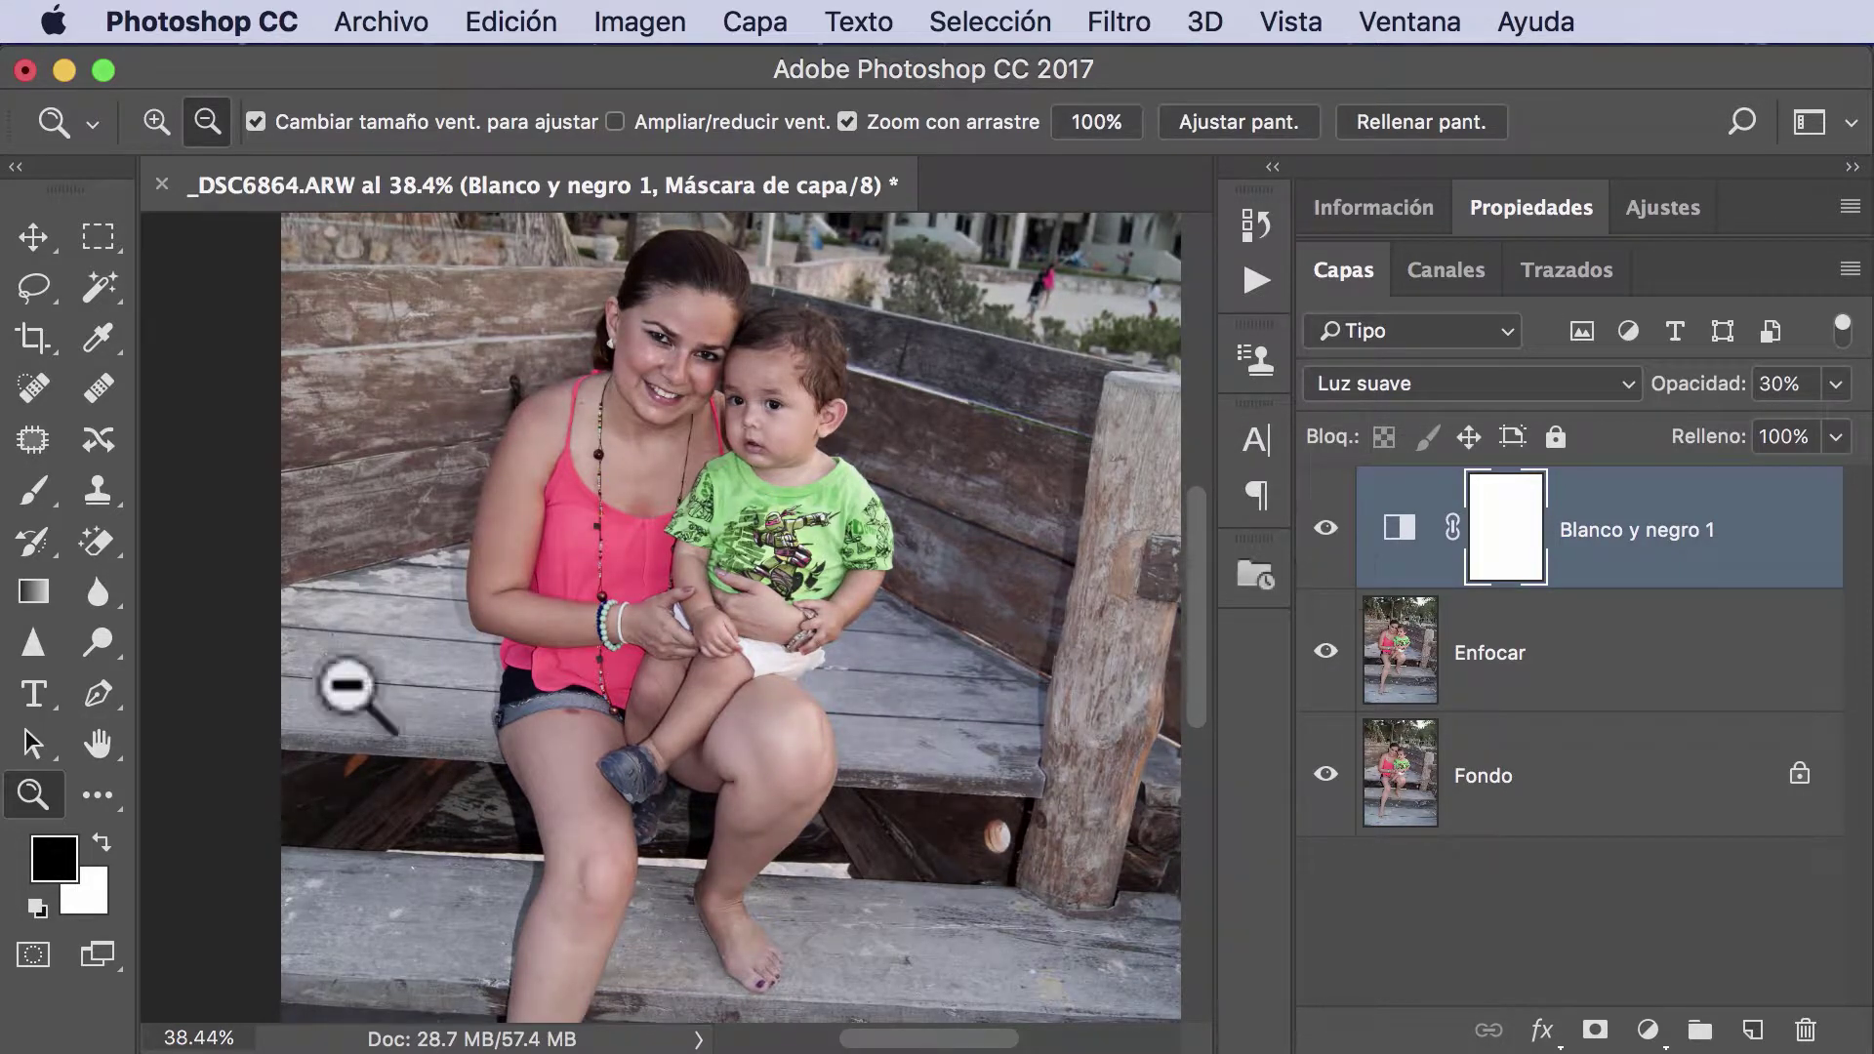
{"action": "double_click", "coordinate": [97, 744]}
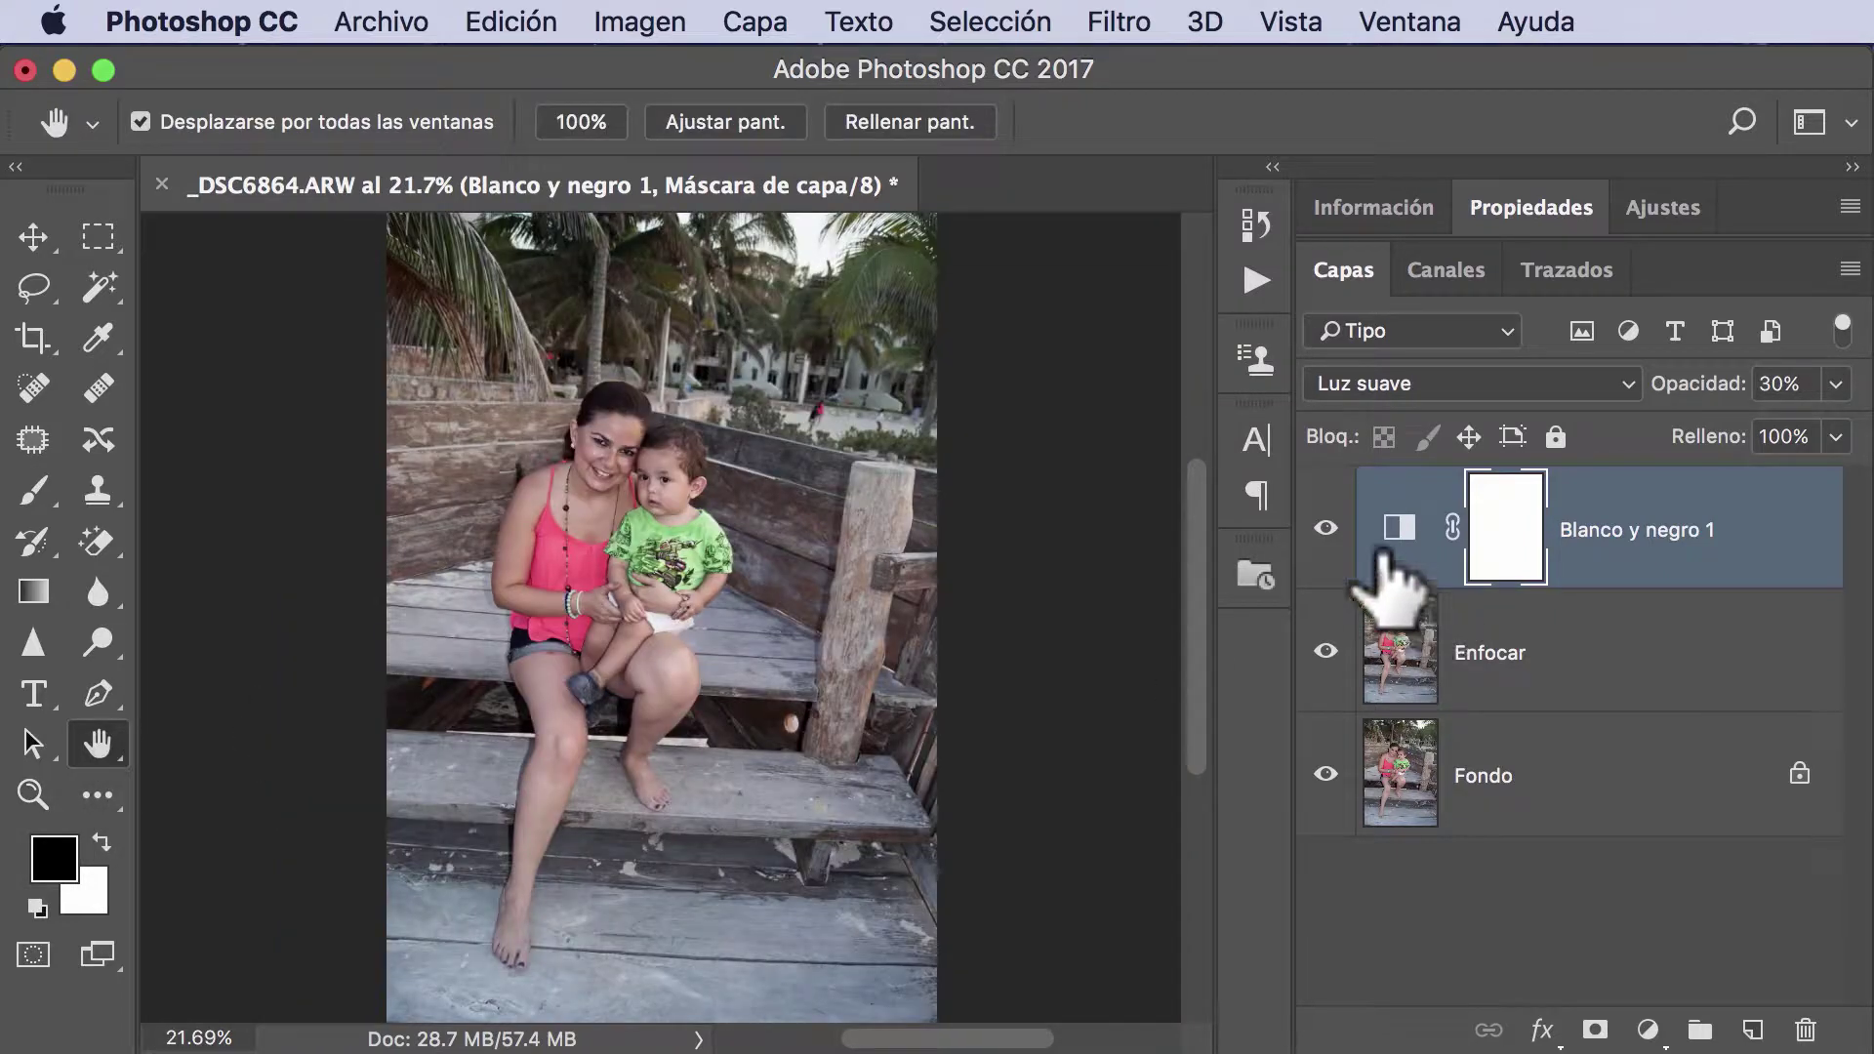
{"action": "mouse_move", "coordinate": [1325, 529]}
{"action": "left_mouse_down"}
{"action": "mouse_move", "coordinate": [1326, 652]}
{"action": "mouse_move", "coordinate": [1326, 529]}
{"action": "left_mouse_up"}
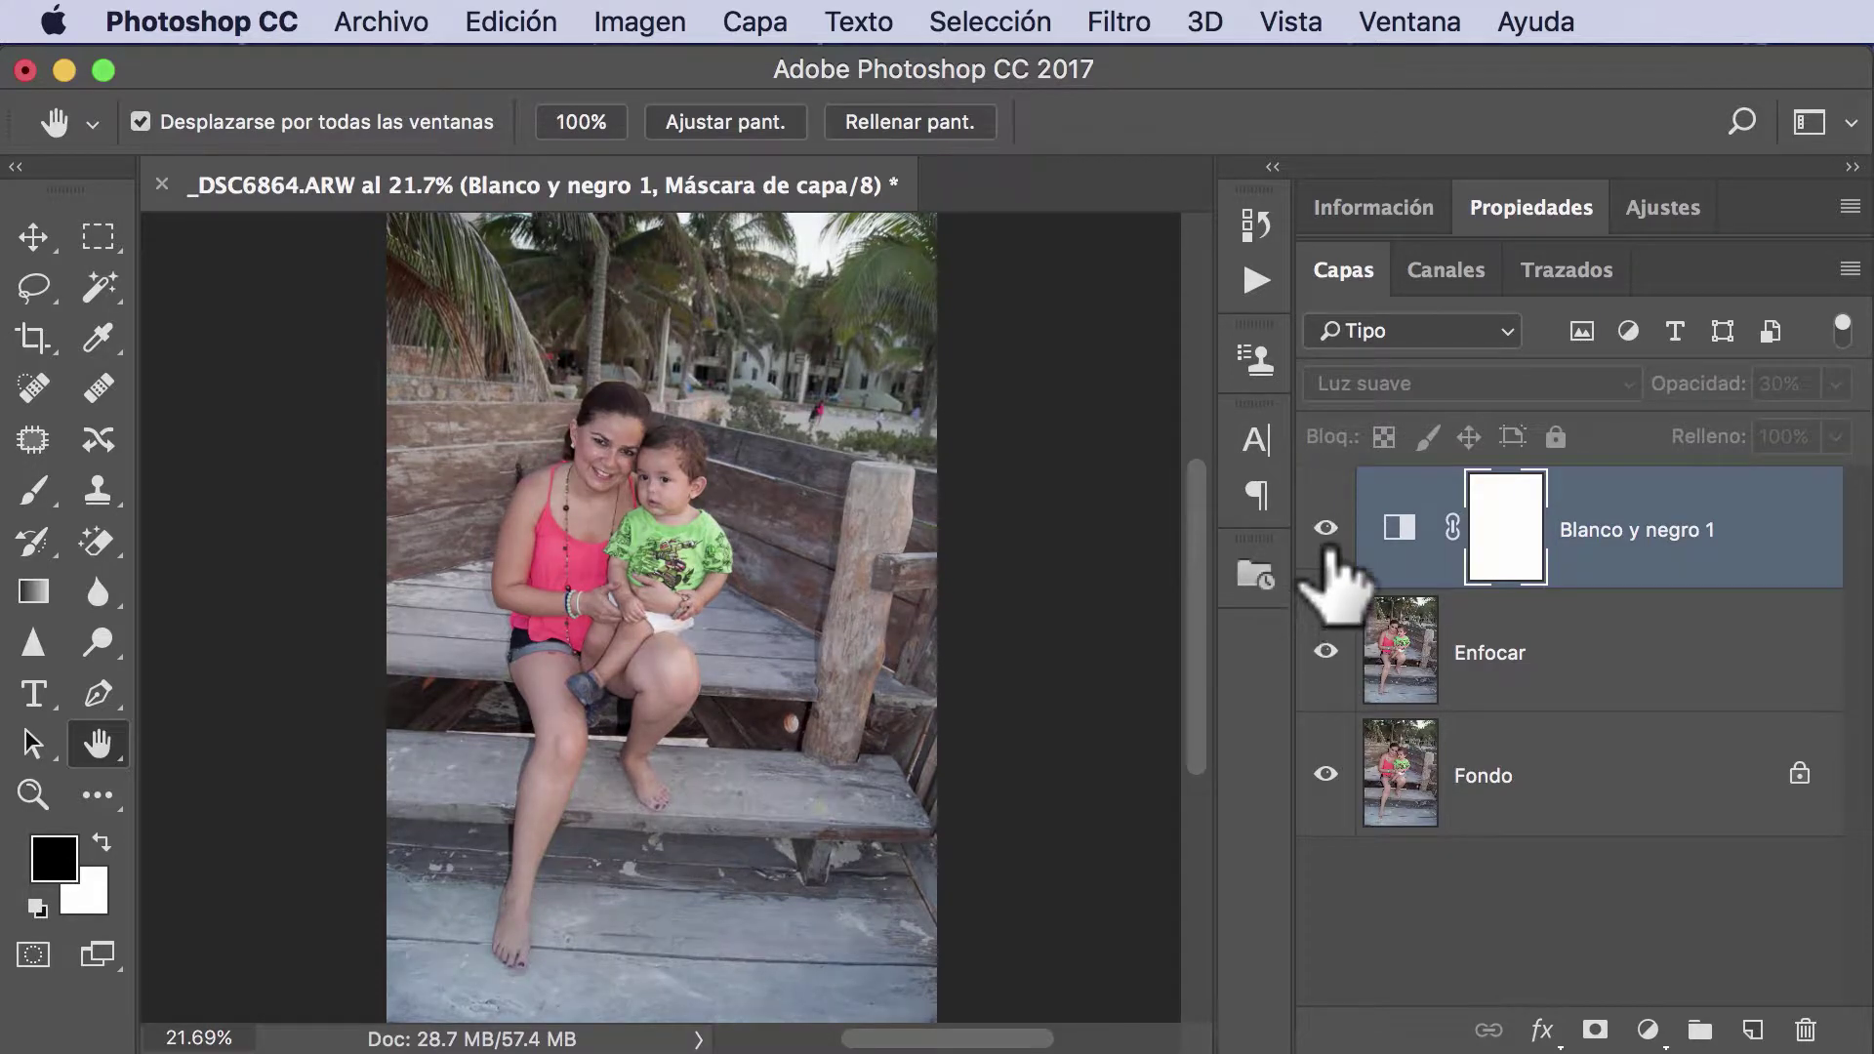
{"action": "left_click", "coordinate": [1328, 539]}
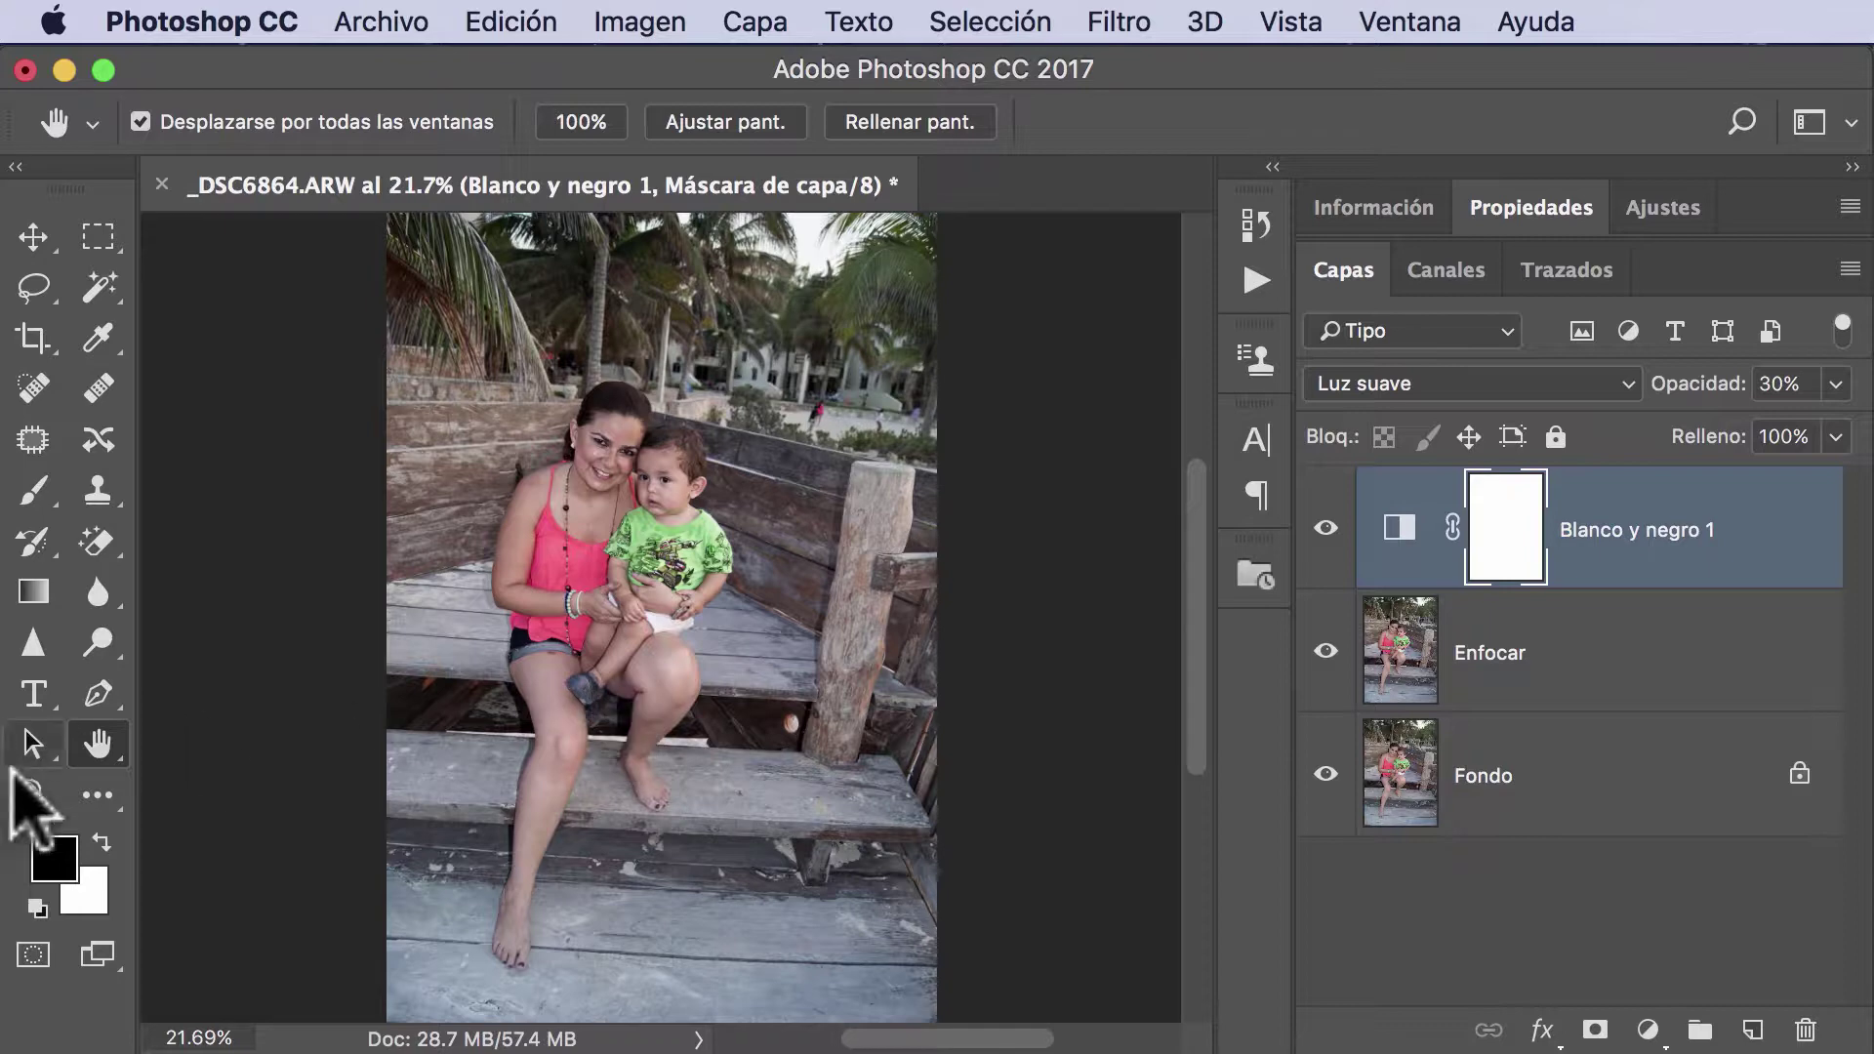
{"action": "left_click", "coordinate": [32, 794]}
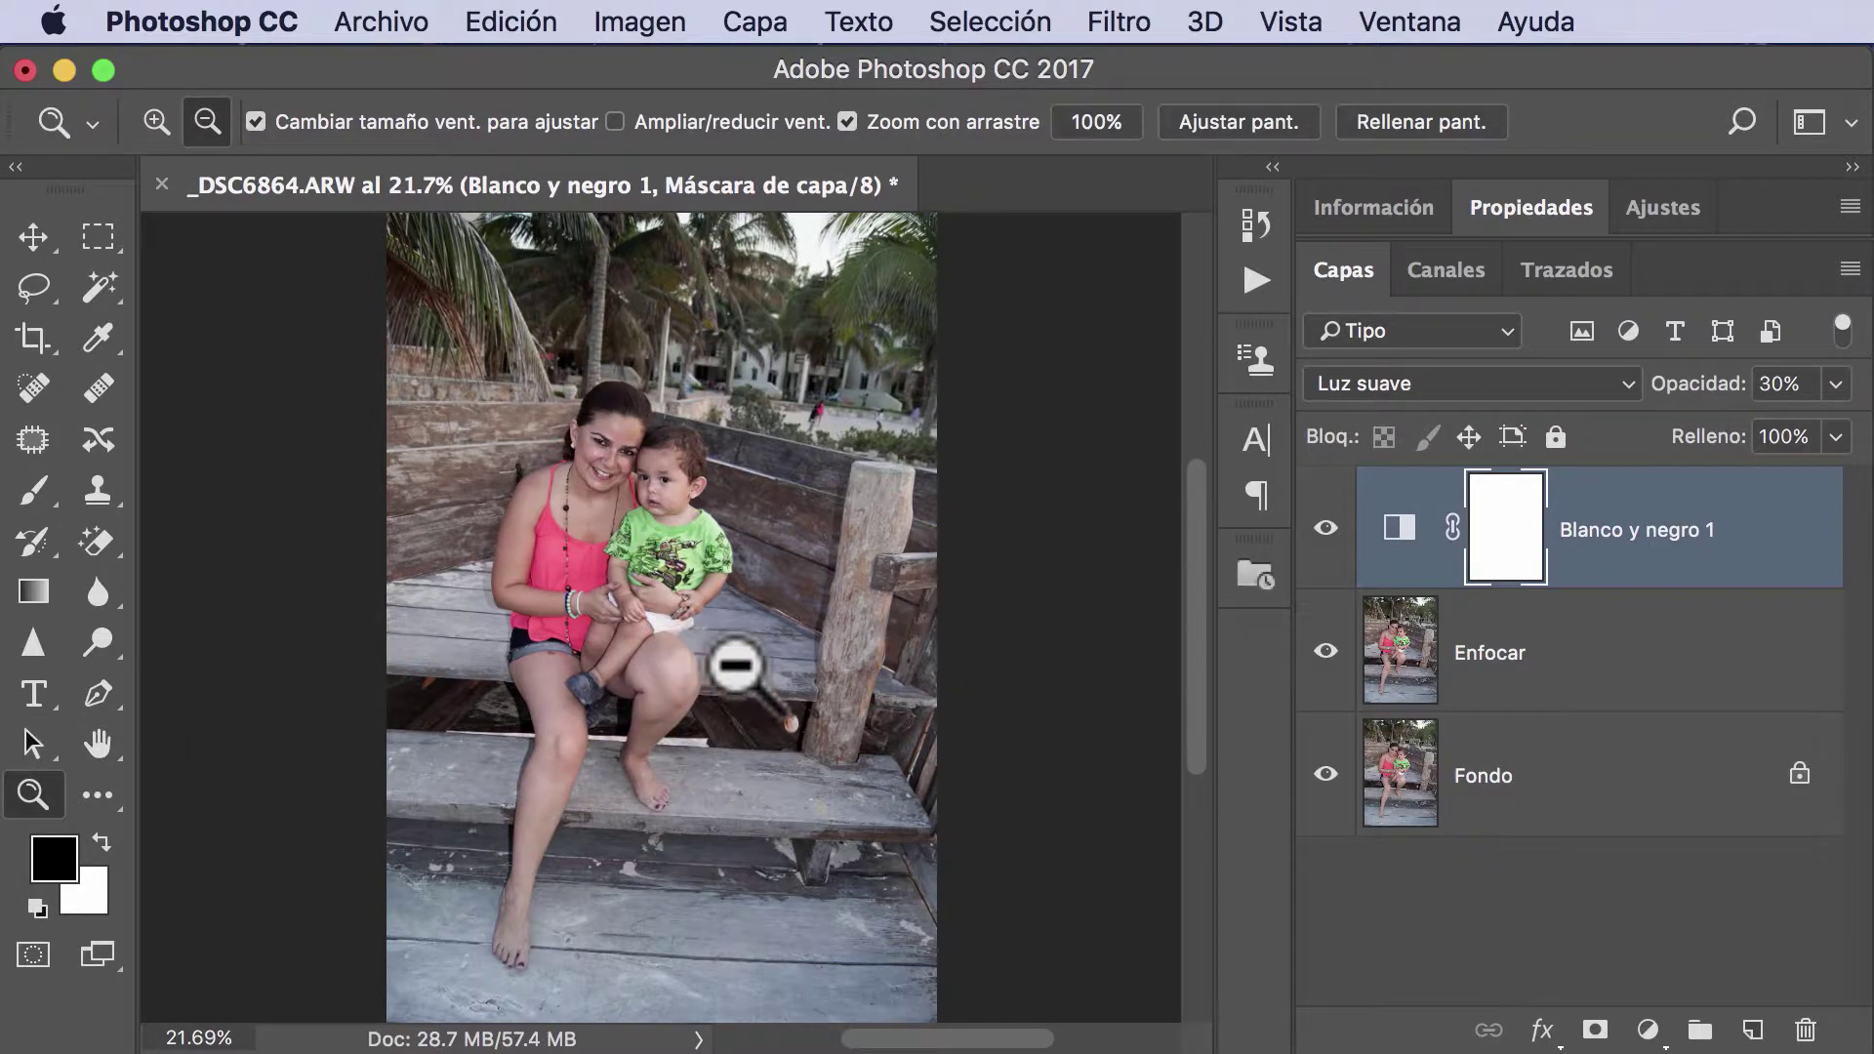
{"action": "left_click_drag", "start_coordinate": [735, 657], "coordinate": [811, 669]}
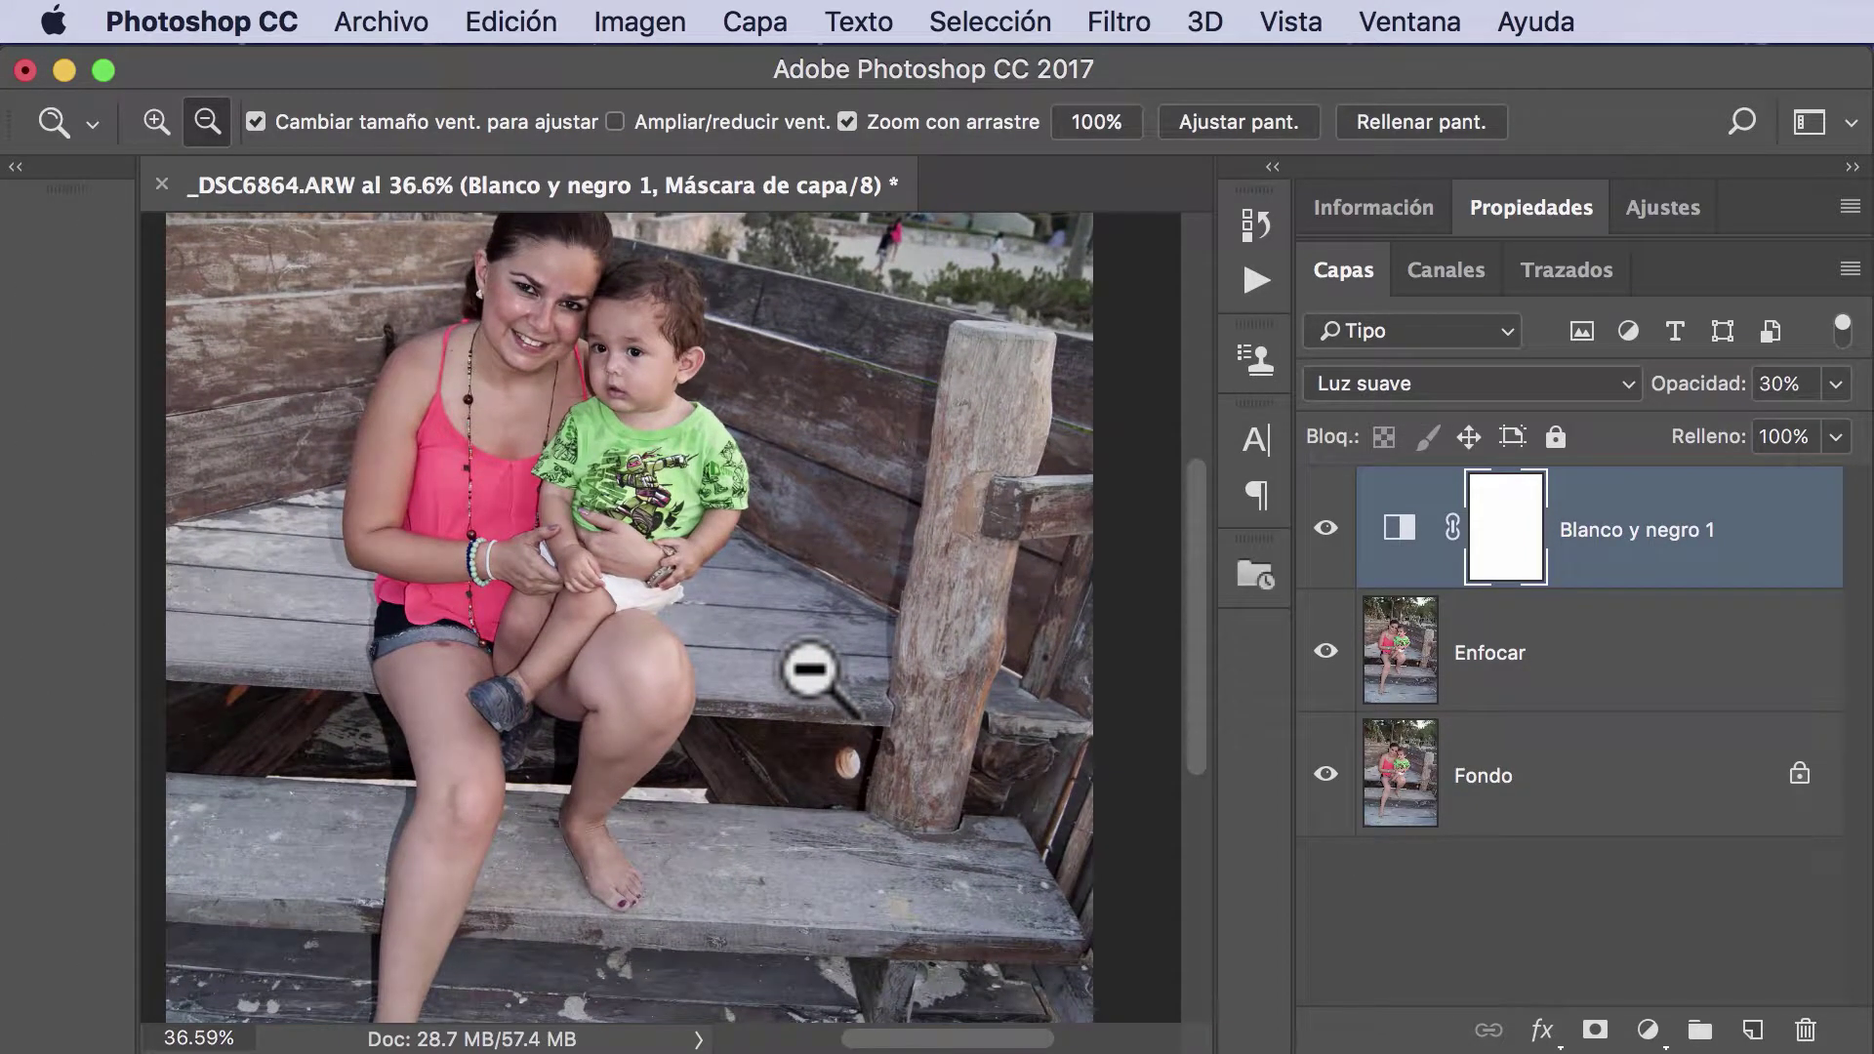
{"action": "left_click", "coordinate": [1325, 528]}
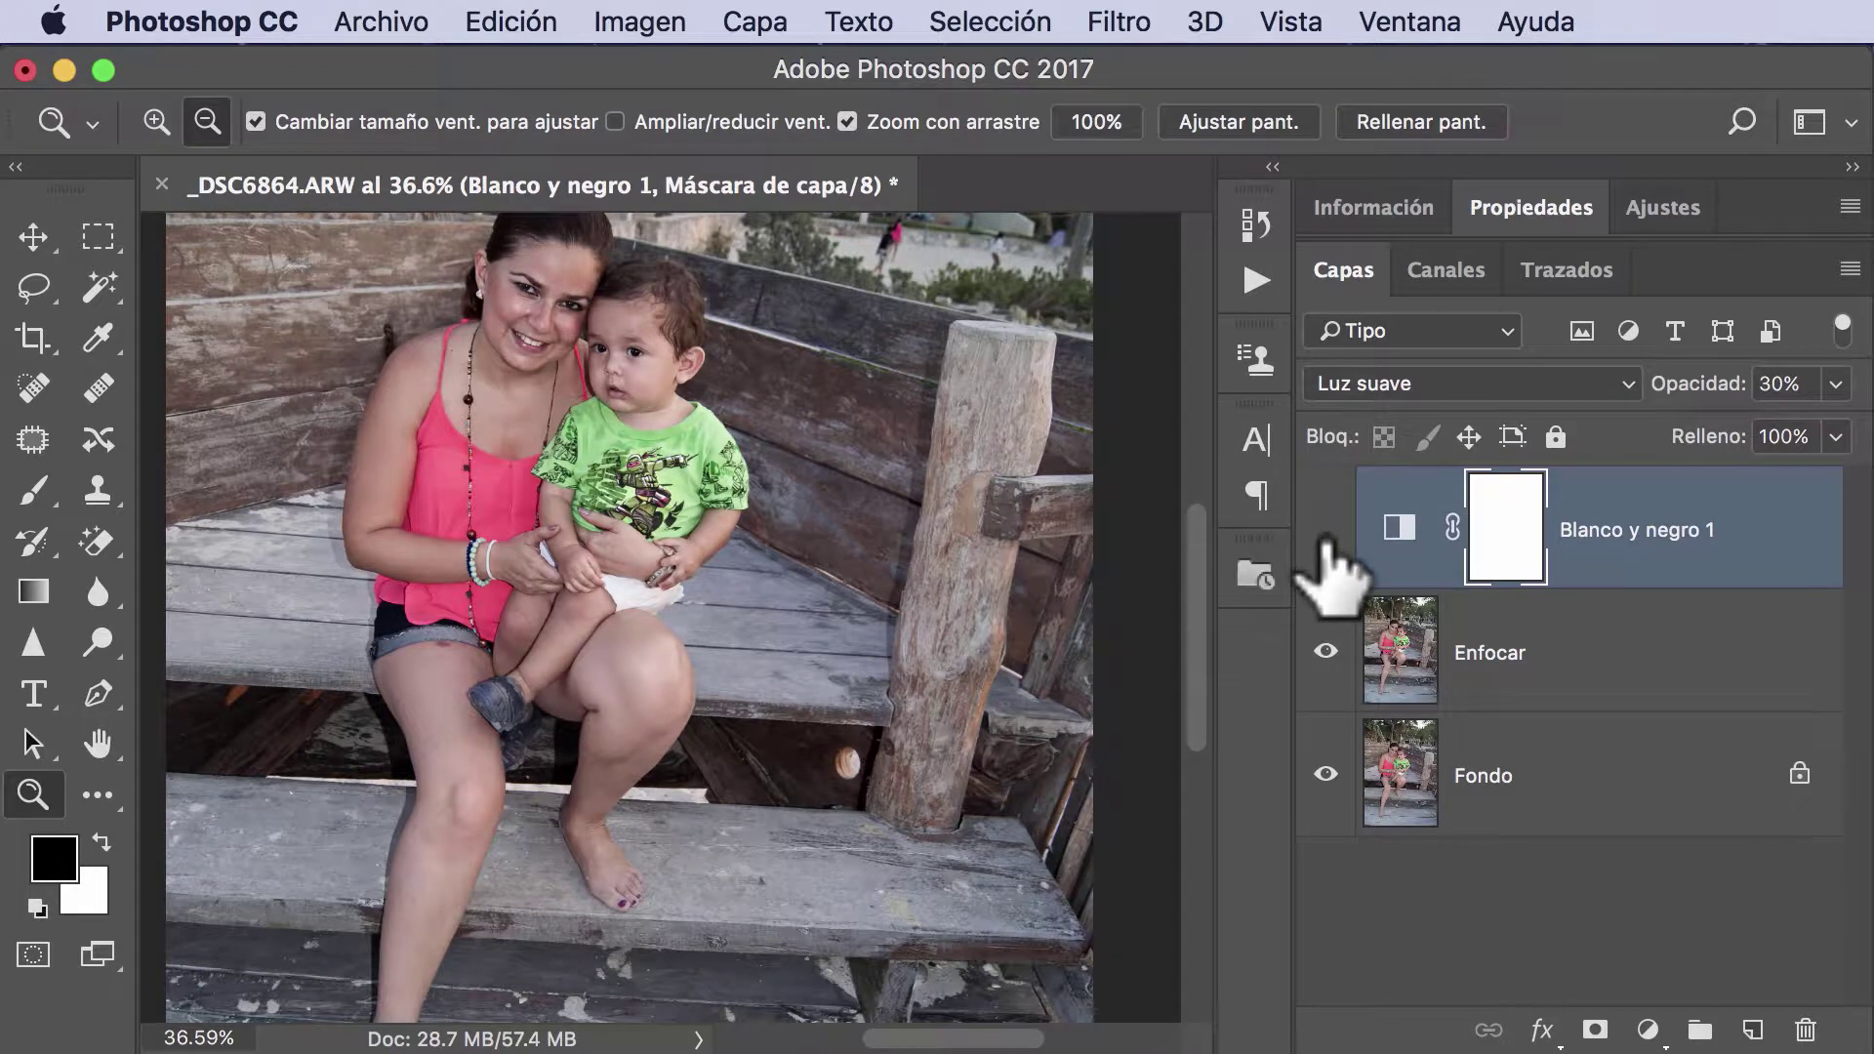
{"action": "left_click", "coordinate": [1330, 644]}
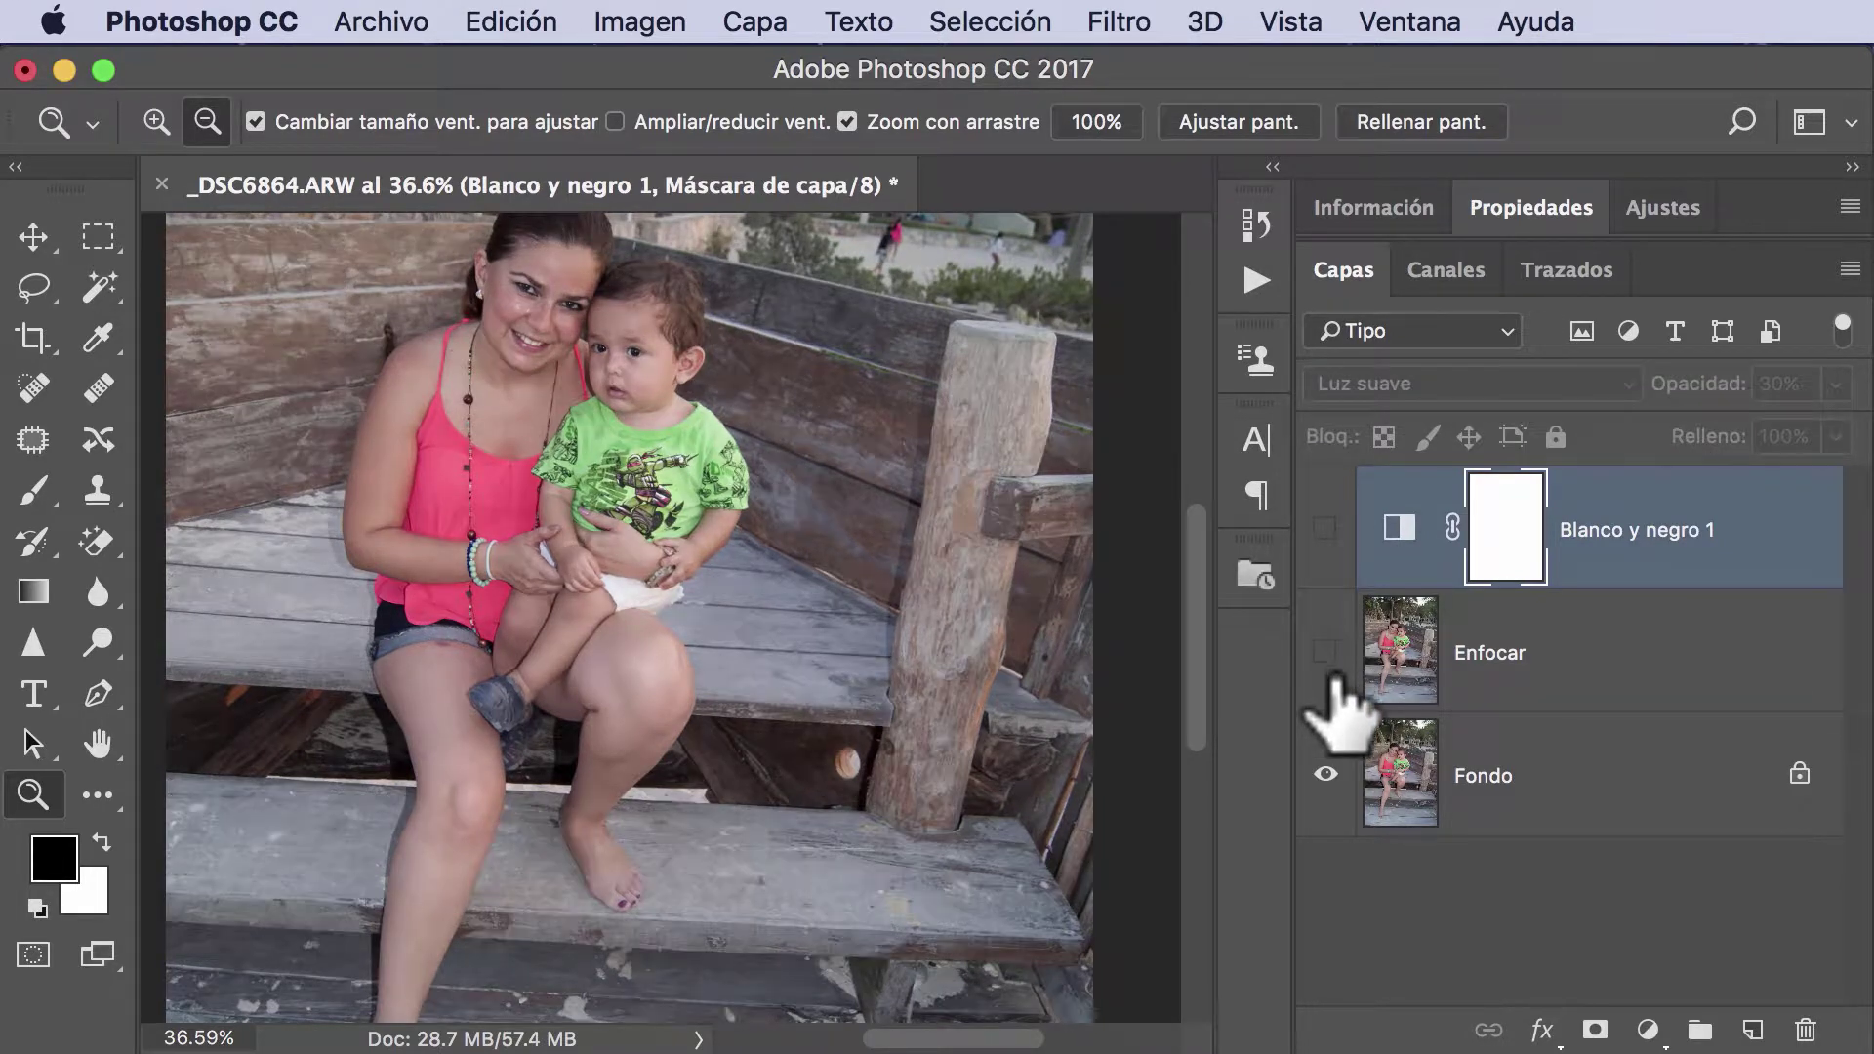
{"action": "left_click", "coordinate": [1327, 651]}
{"action": "left_click", "coordinate": [1327, 528]}
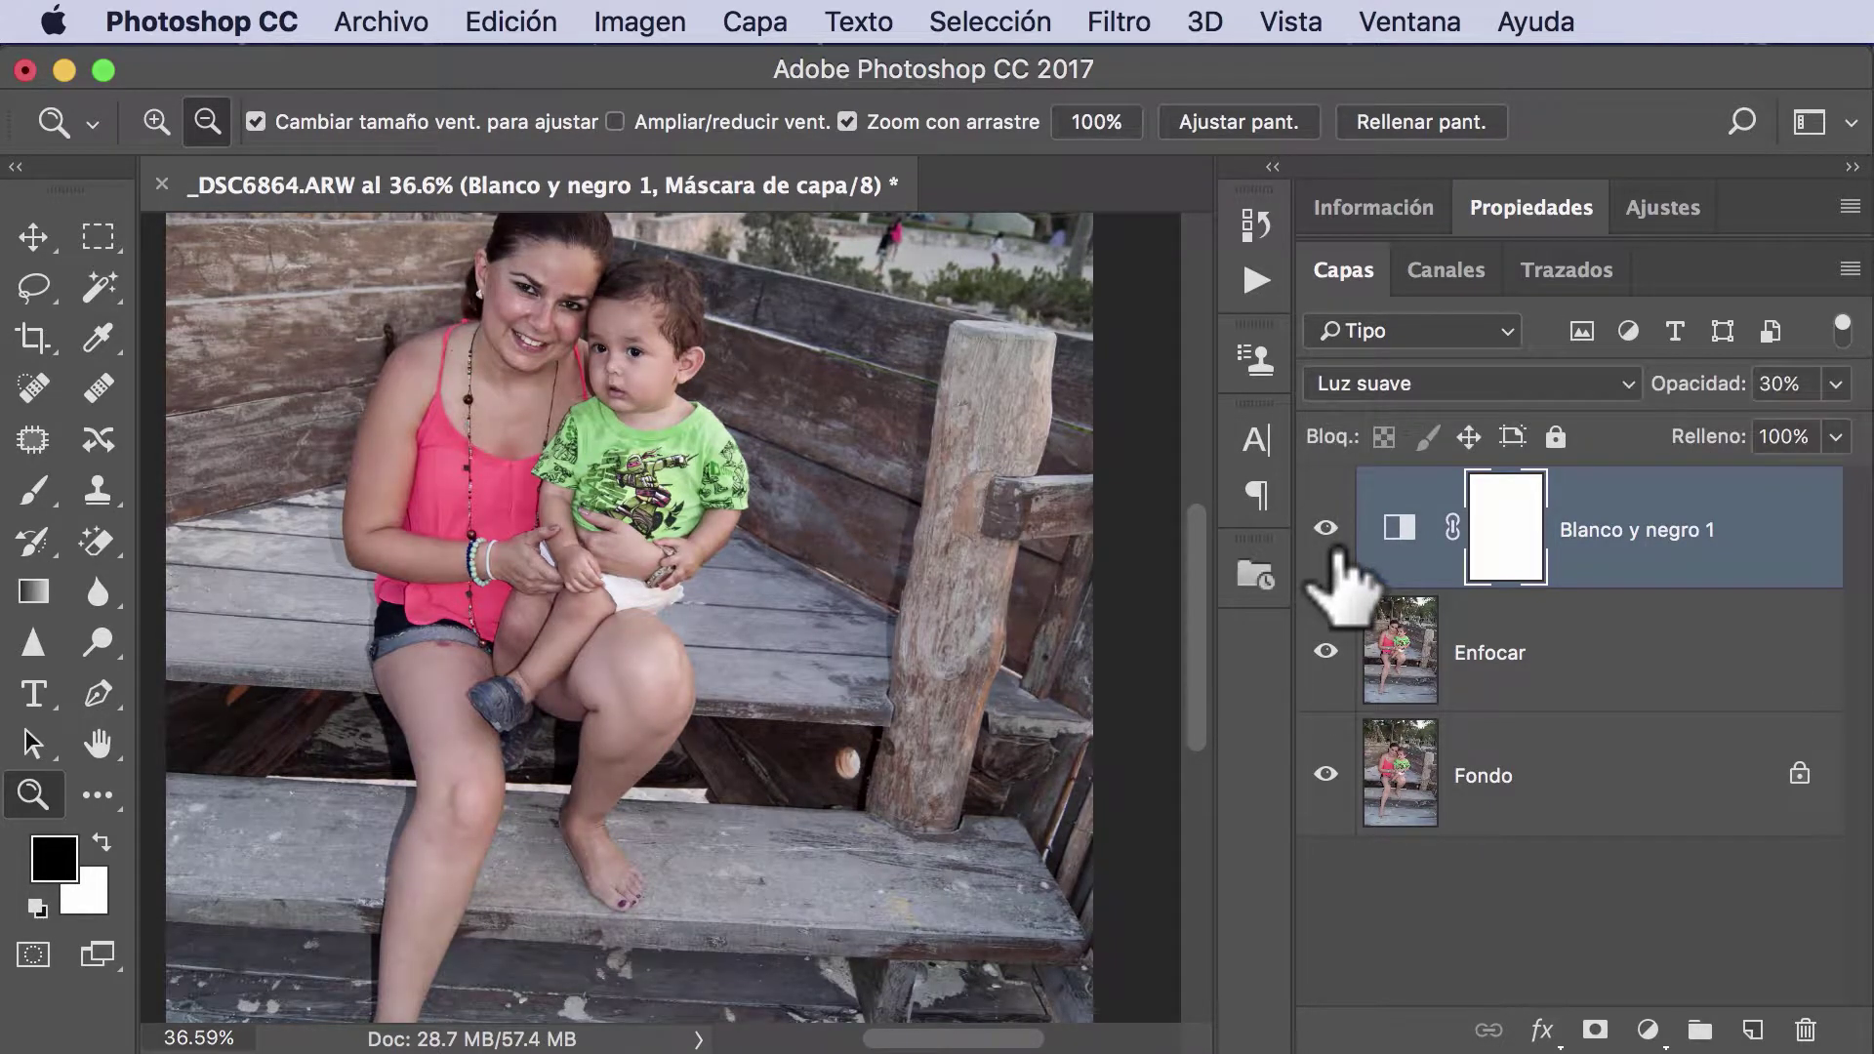
- Fit the beach photo to the window, then head back to the Mayo folder in Bridge
{"action": "double_click", "coordinate": [97, 747]}
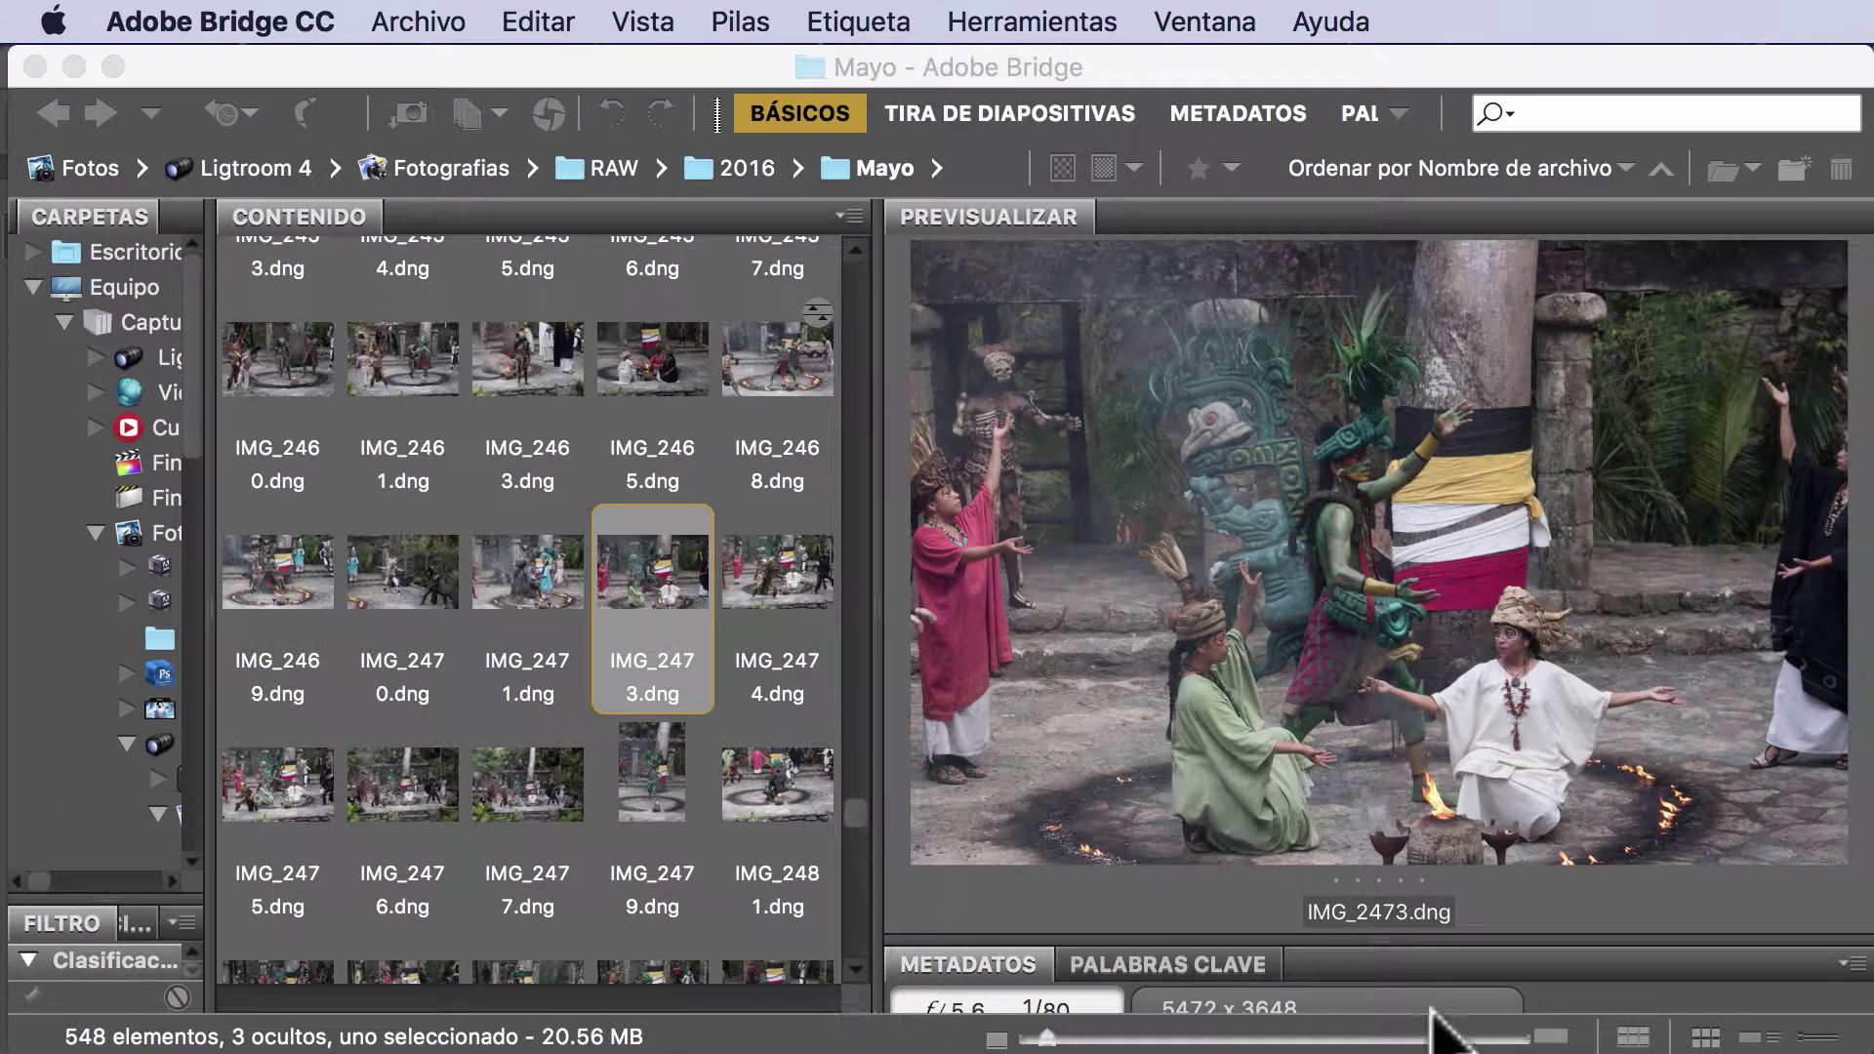
- Enlarge the Bridge thumbnails, locate IMG_2473.dng and open it in Camera Raw
{"action": "left_click", "coordinate": [1061, 1043]}
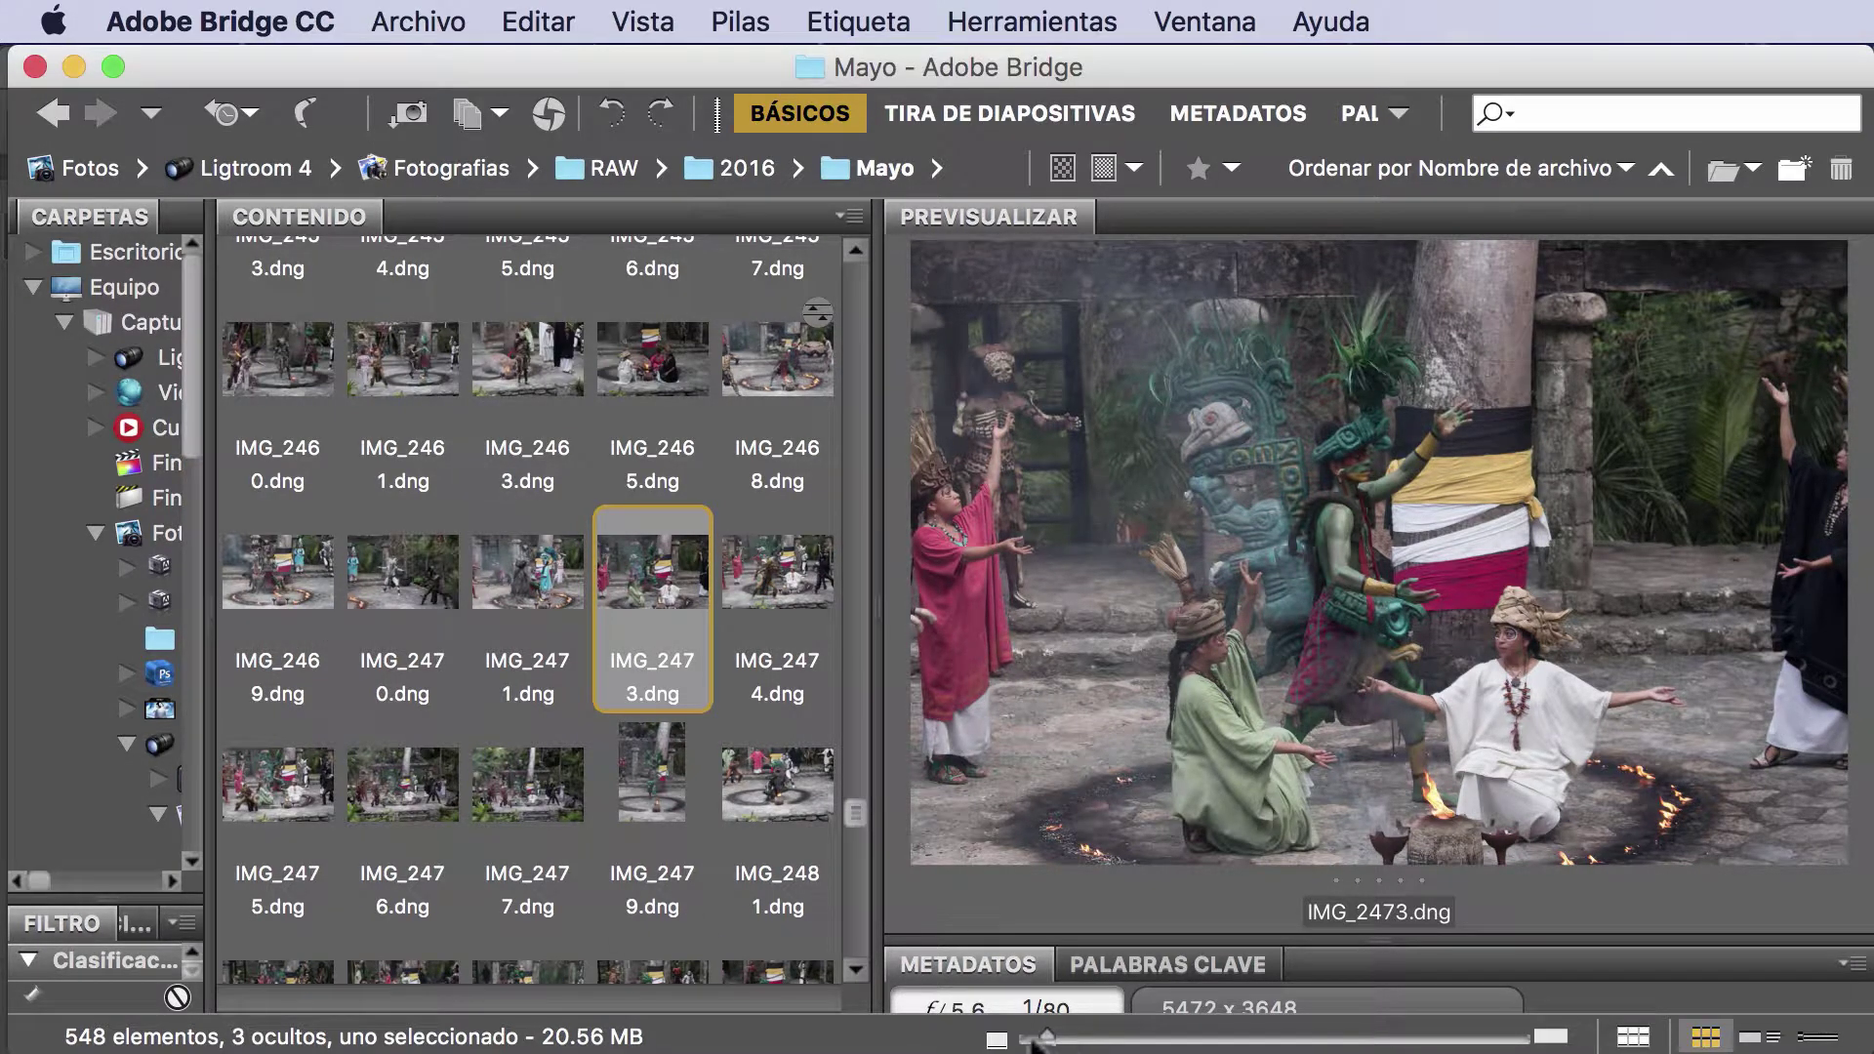
{"action": "left_click_drag", "start_coordinate": [1050, 1039], "coordinate": [1087, 1038]}
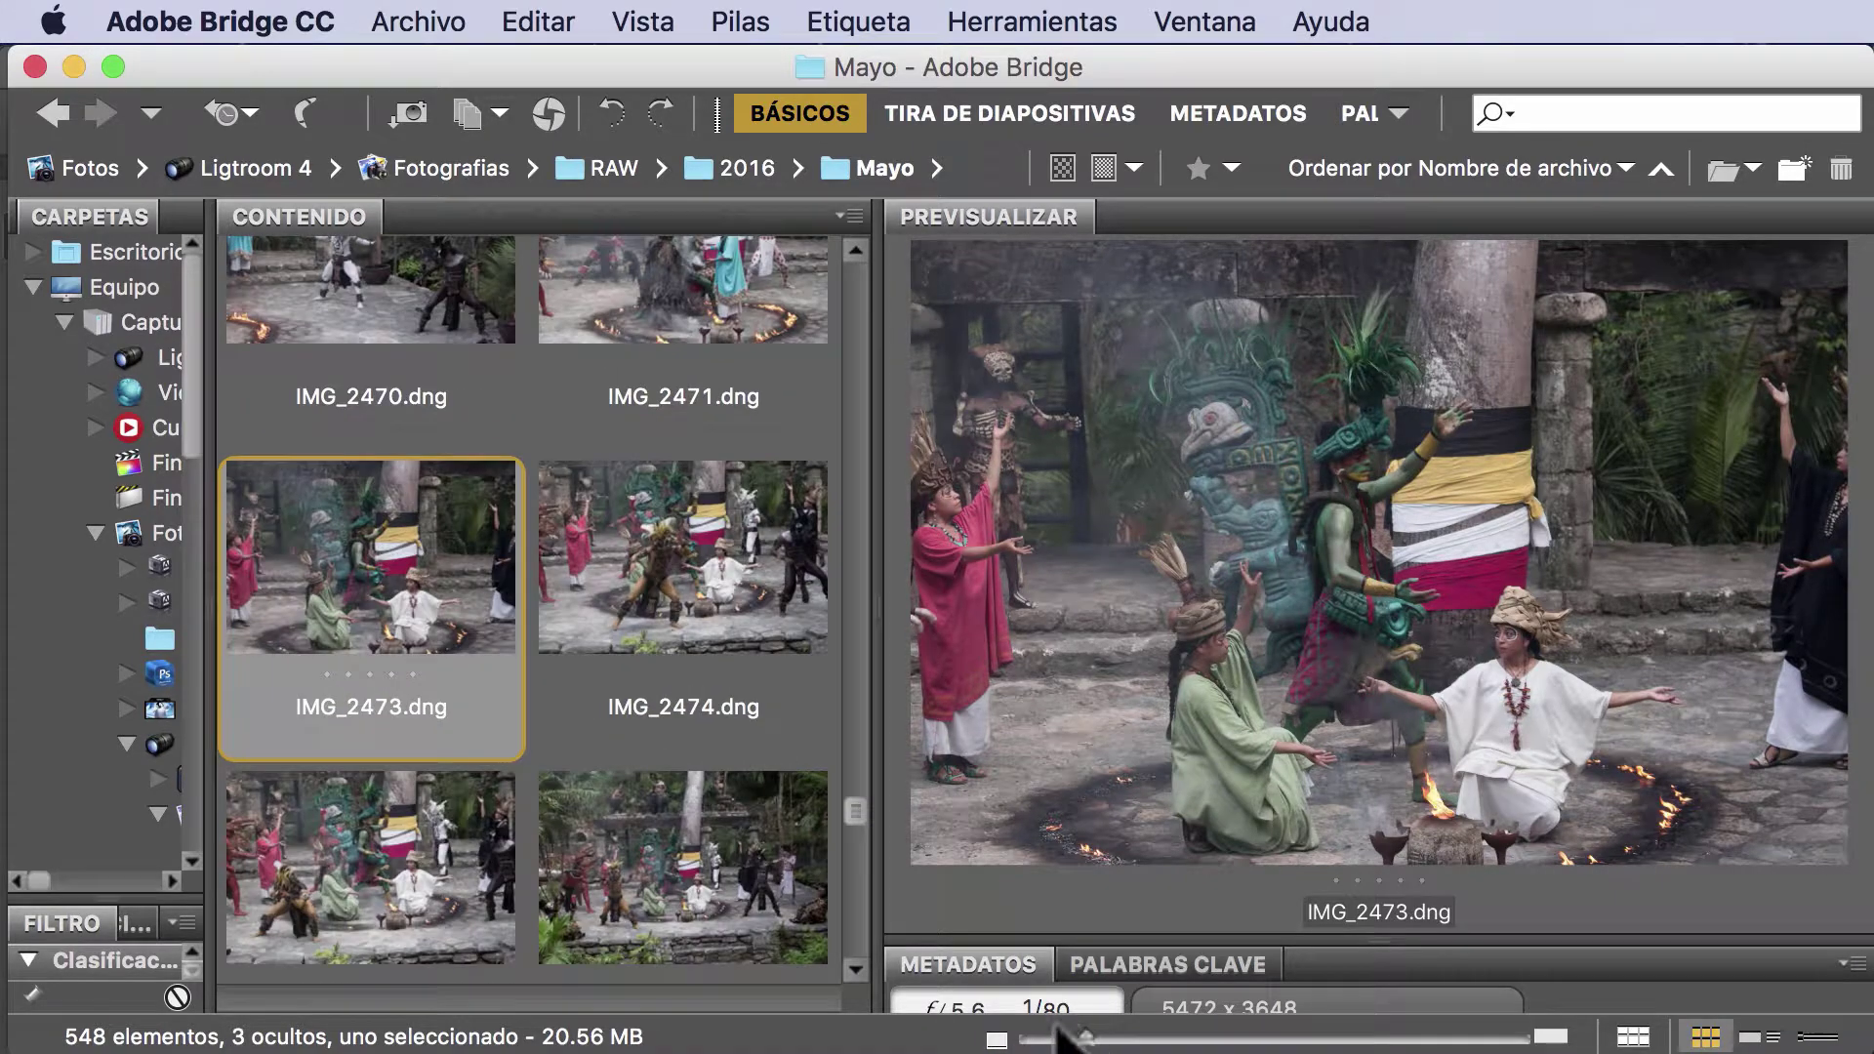
{"action": "scroll", "coordinate": [776, 883], "scroll_direction": "down", "scroll_amount": 10}
{"action": "scroll", "coordinate": [791, 913], "scroll_direction": "up", "scroll_amount": 10}
{"action": "scroll", "coordinate": [790, 913], "scroll_direction": "up", "scroll_amount": 3}
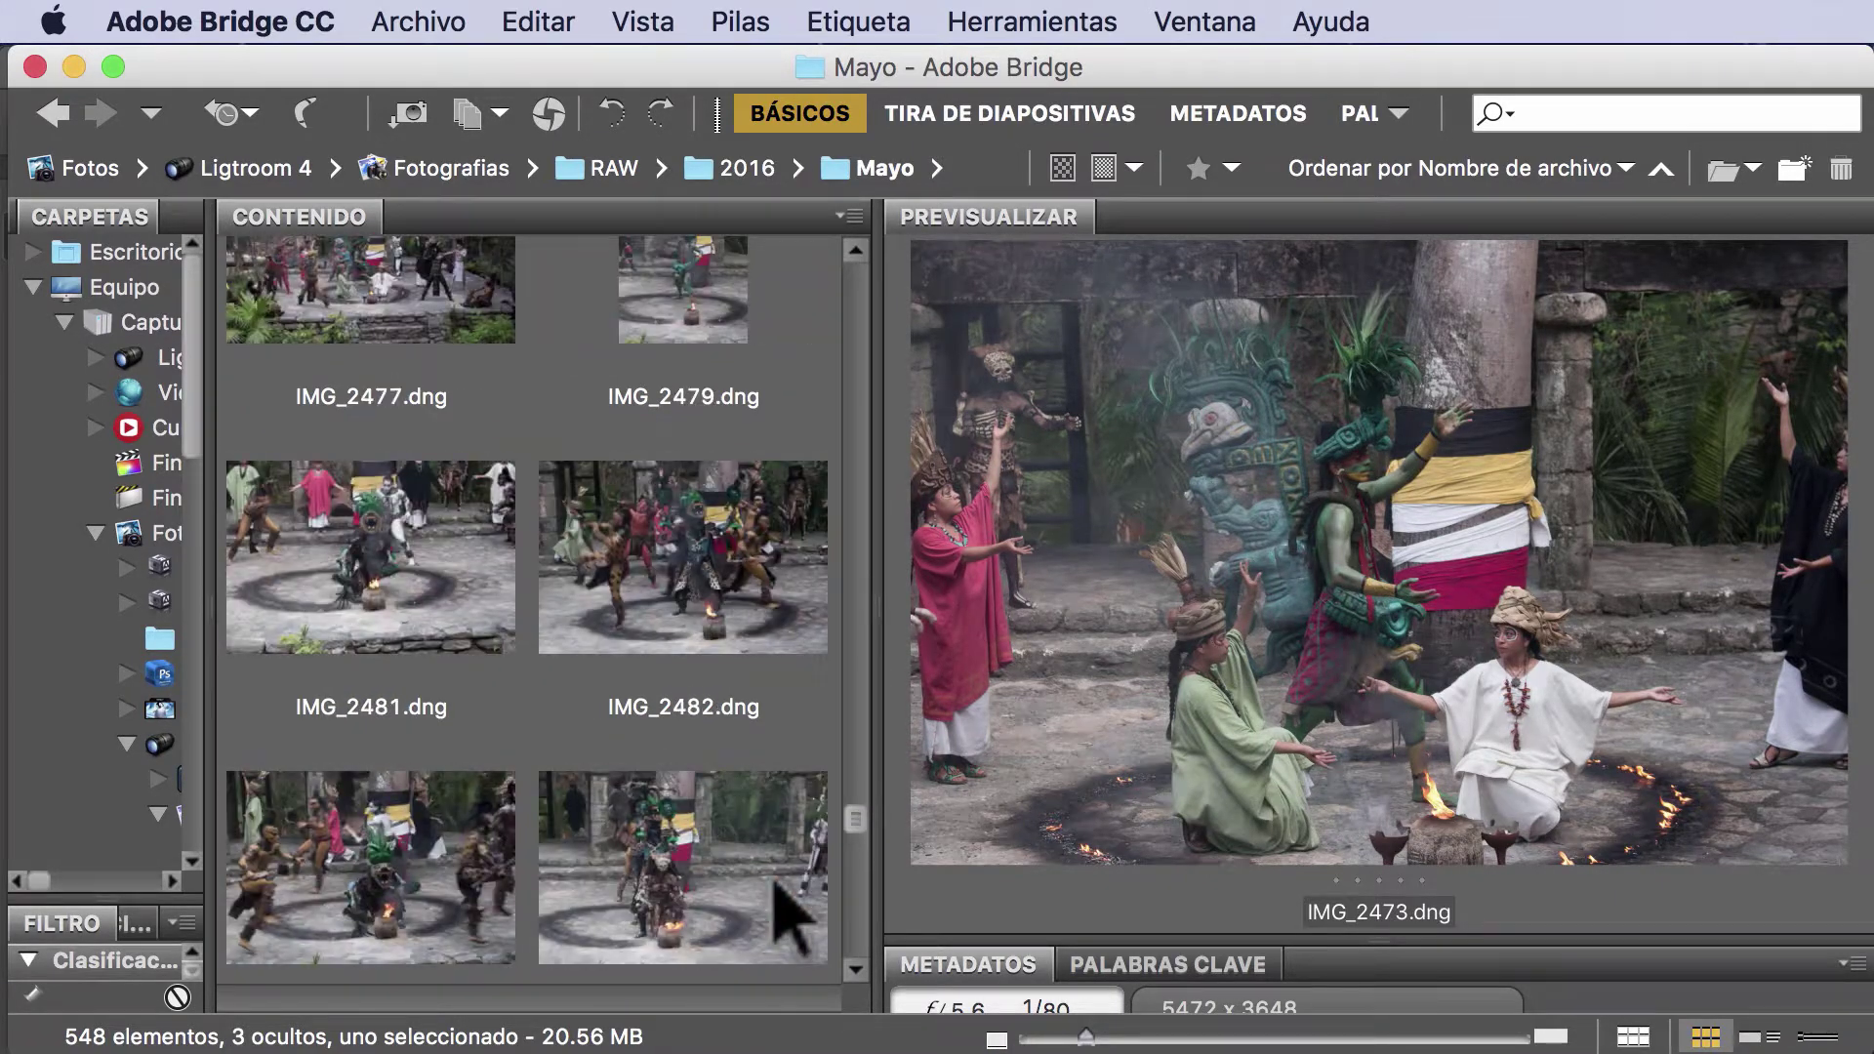
{"action": "scroll", "coordinate": [790, 913], "scroll_direction": "up", "scroll_amount": 3}
{"action": "scroll", "coordinate": [790, 913], "scroll_direction": "up", "scroll_amount": 2}
{"action": "scroll", "coordinate": [790, 913], "scroll_direction": "up", "scroll_amount": 4}
{"action": "scroll", "coordinate": [791, 913], "scroll_direction": "up", "scroll_amount": 3}
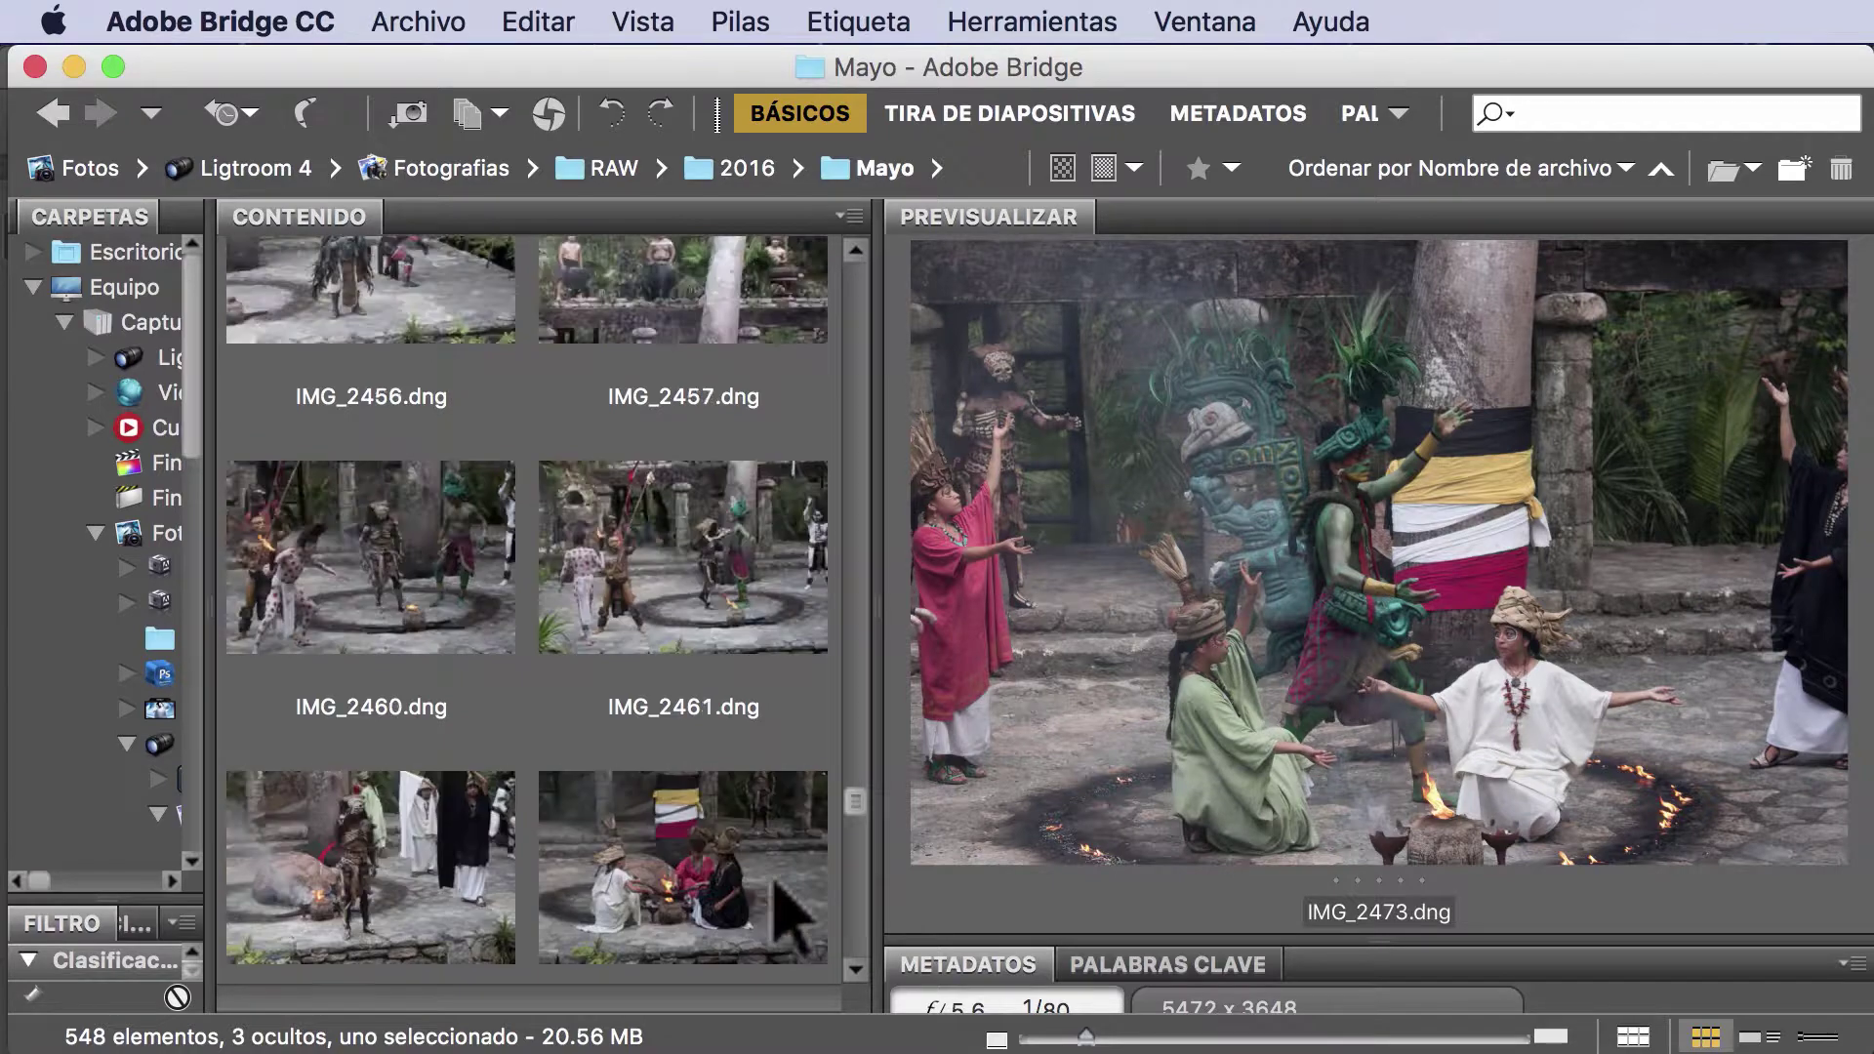
{"action": "scroll", "coordinate": [791, 913], "scroll_direction": "up", "scroll_amount": 1}
{"action": "scroll", "coordinate": [781, 888], "scroll_direction": "down", "scroll_amount": 7}
{"action": "scroll", "coordinate": [781, 888], "scroll_direction": "down", "scroll_amount": 1}
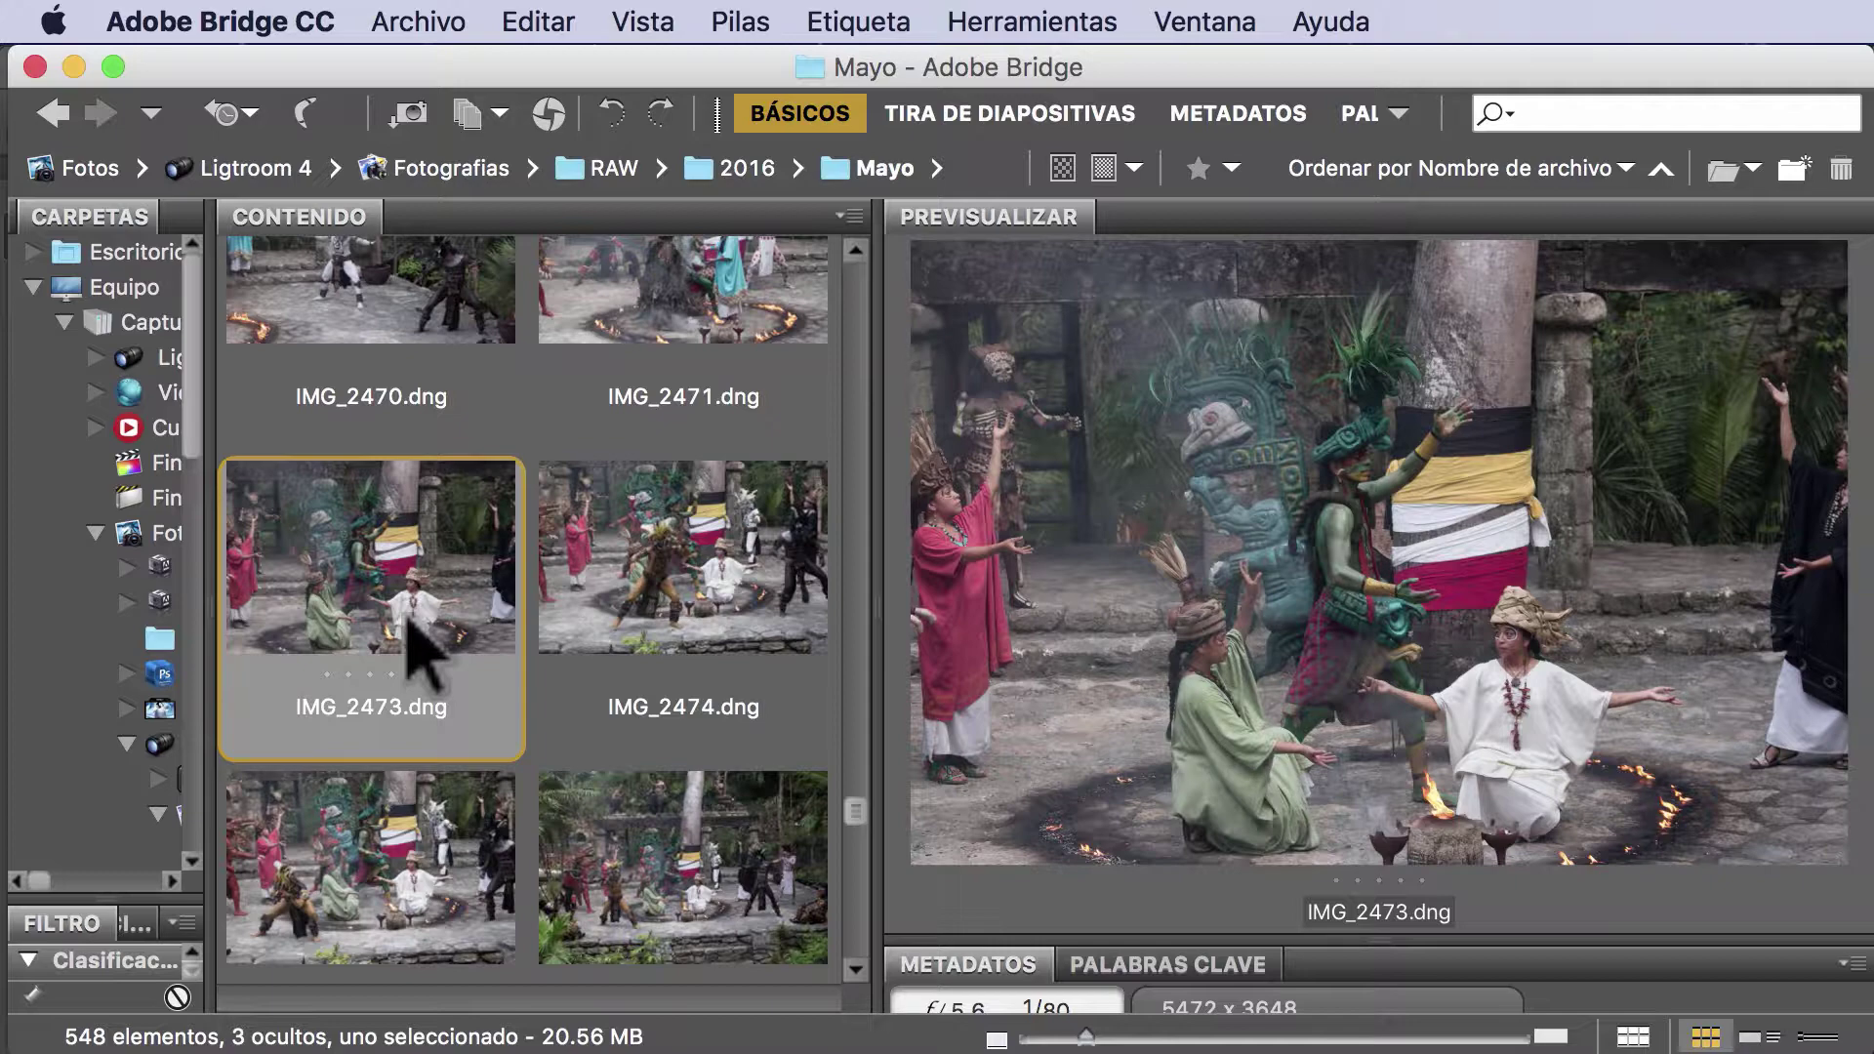
{"action": "double_click", "coordinate": [407, 621]}
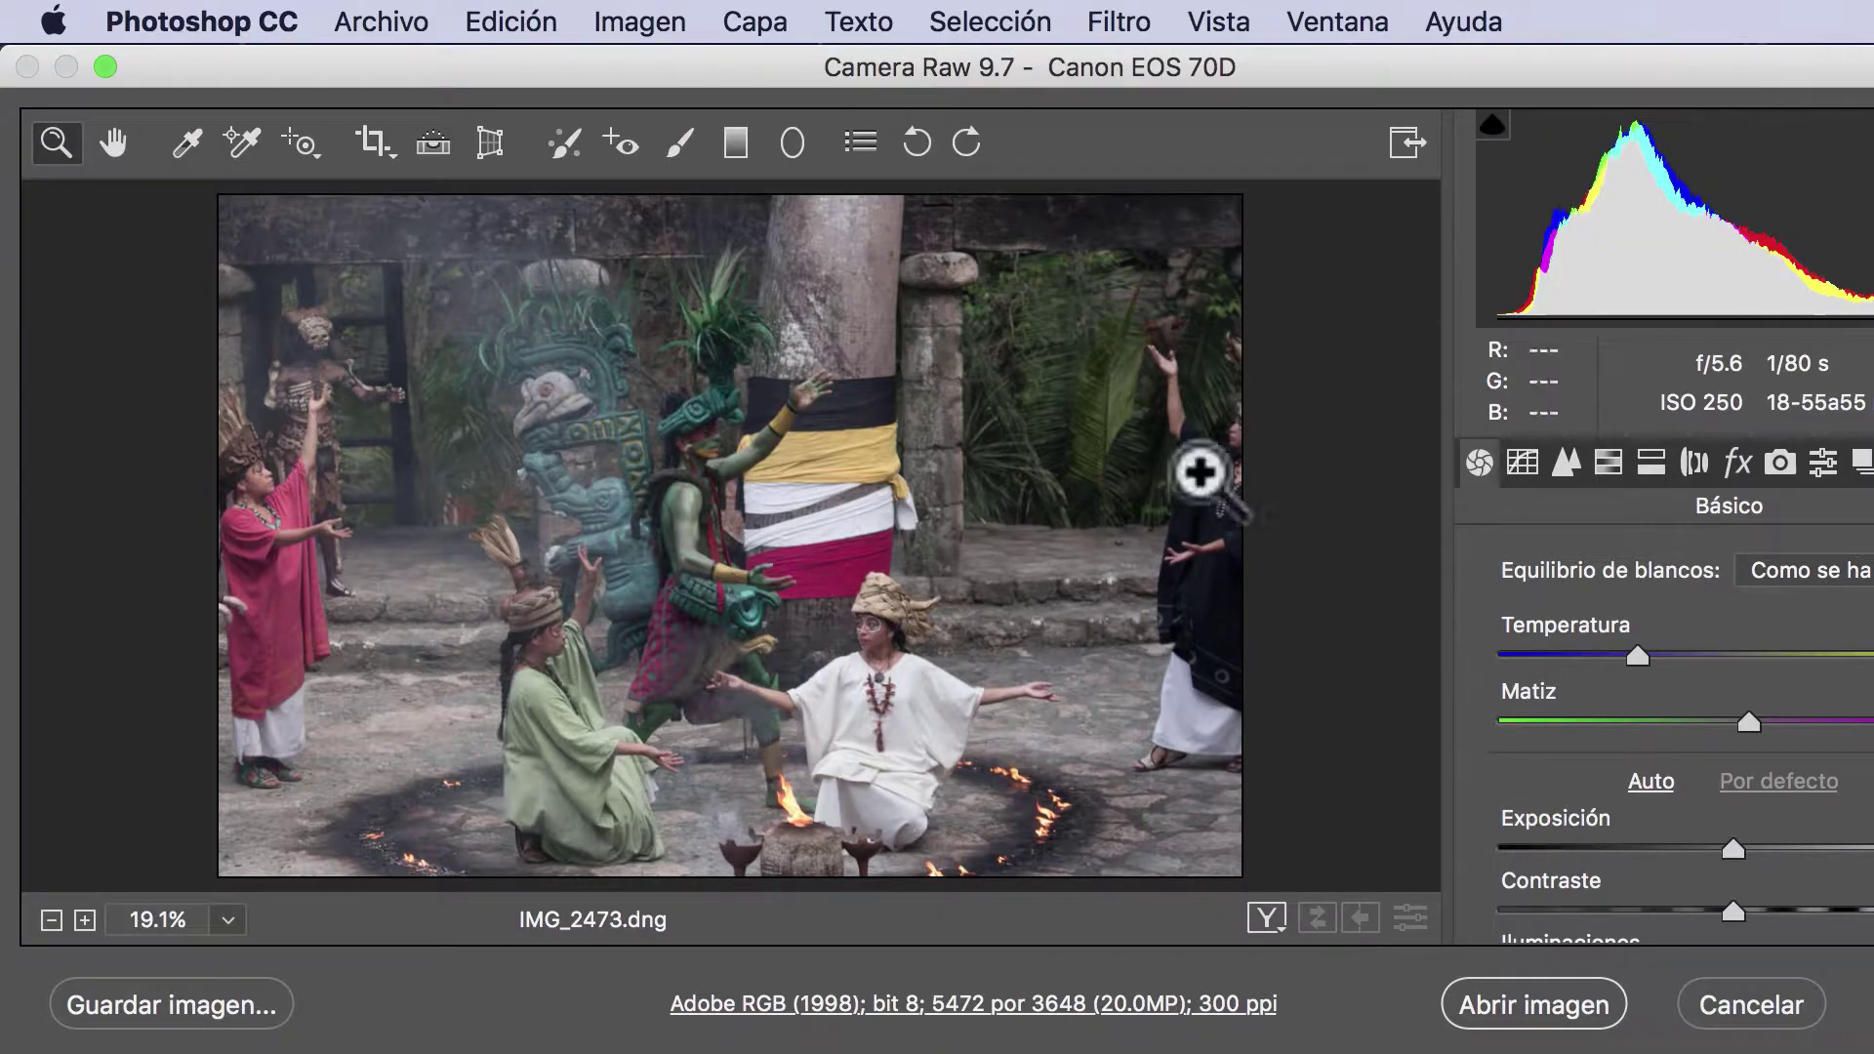
- Open IMG_2473.dng from Camera Raw into Photoshop as a Fondo layer
{"action": "left_click_drag", "start_coordinate": [625, 64], "coordinate": [460, 59]}
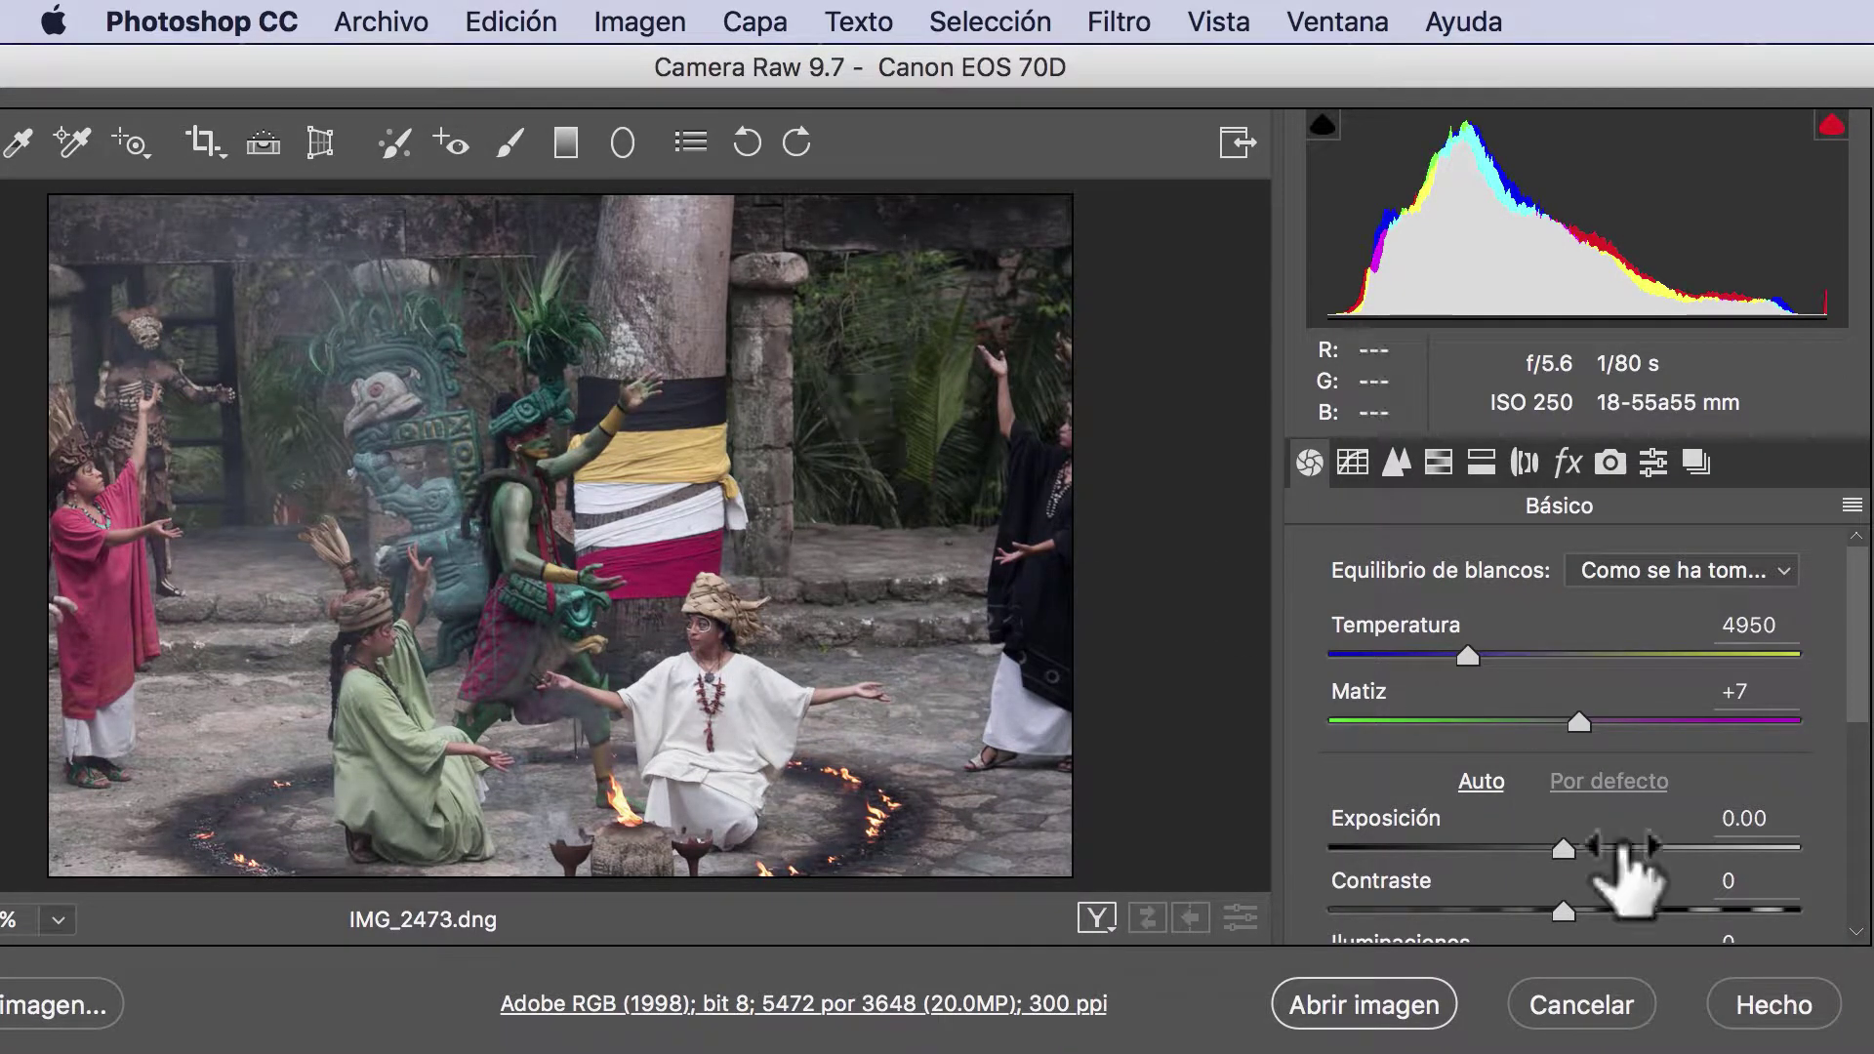
{"action": "left_click", "coordinate": [1359, 1006]}
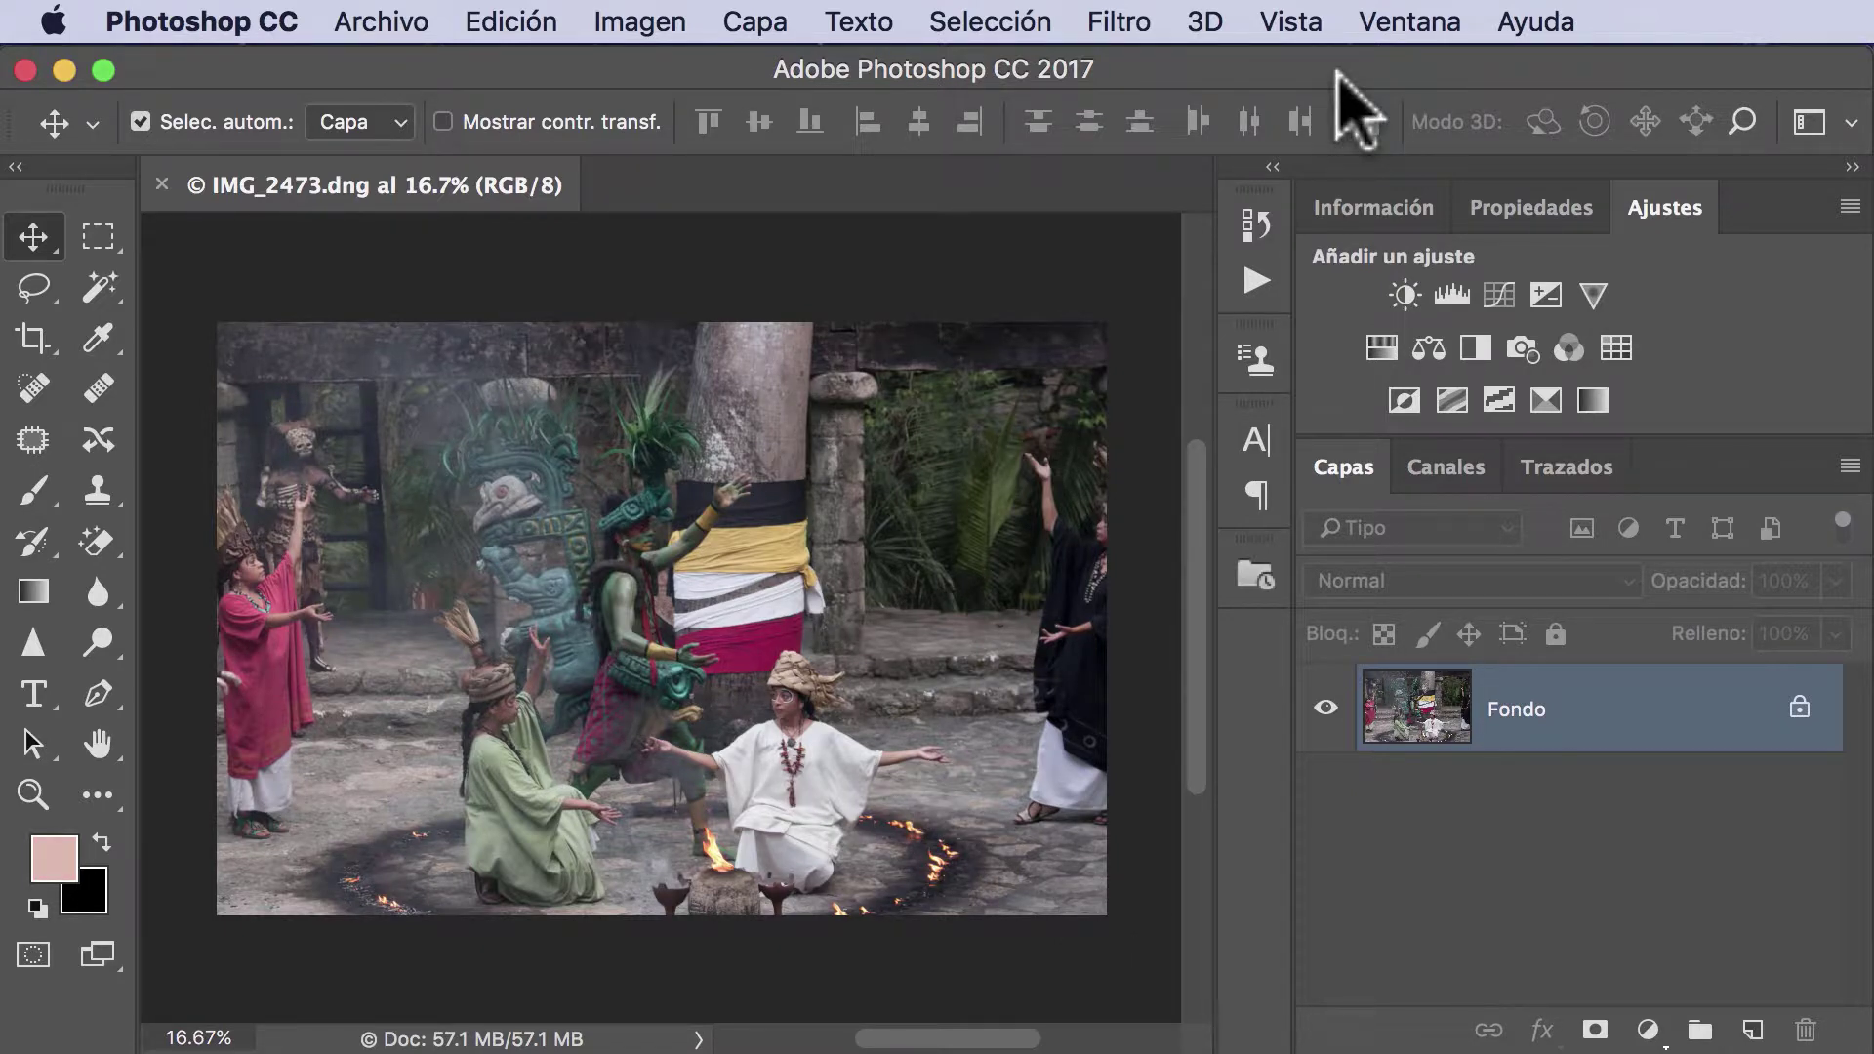
{"action": "left_click", "coordinate": [1237, 281]}
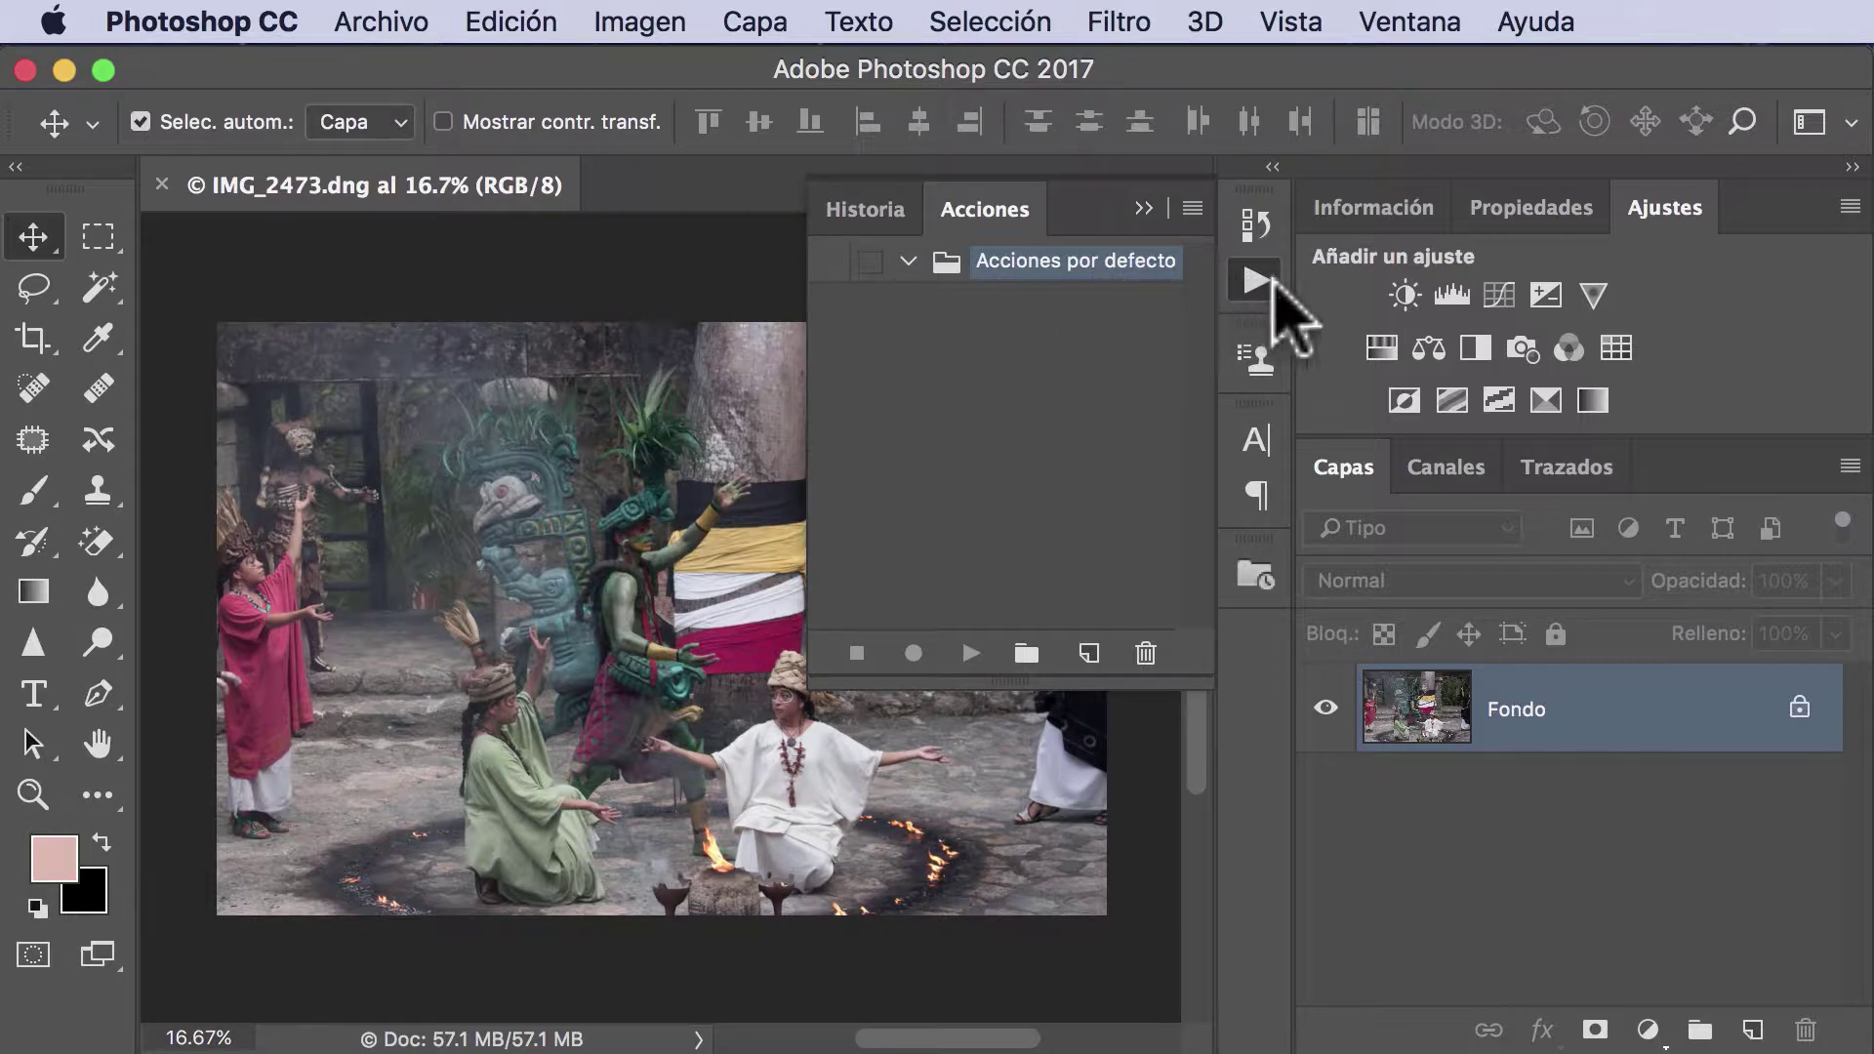
- Show the Acciones panel from the Ventana menu, listing Acciones por defecto
{"action": "left_click", "coordinate": [1256, 283]}
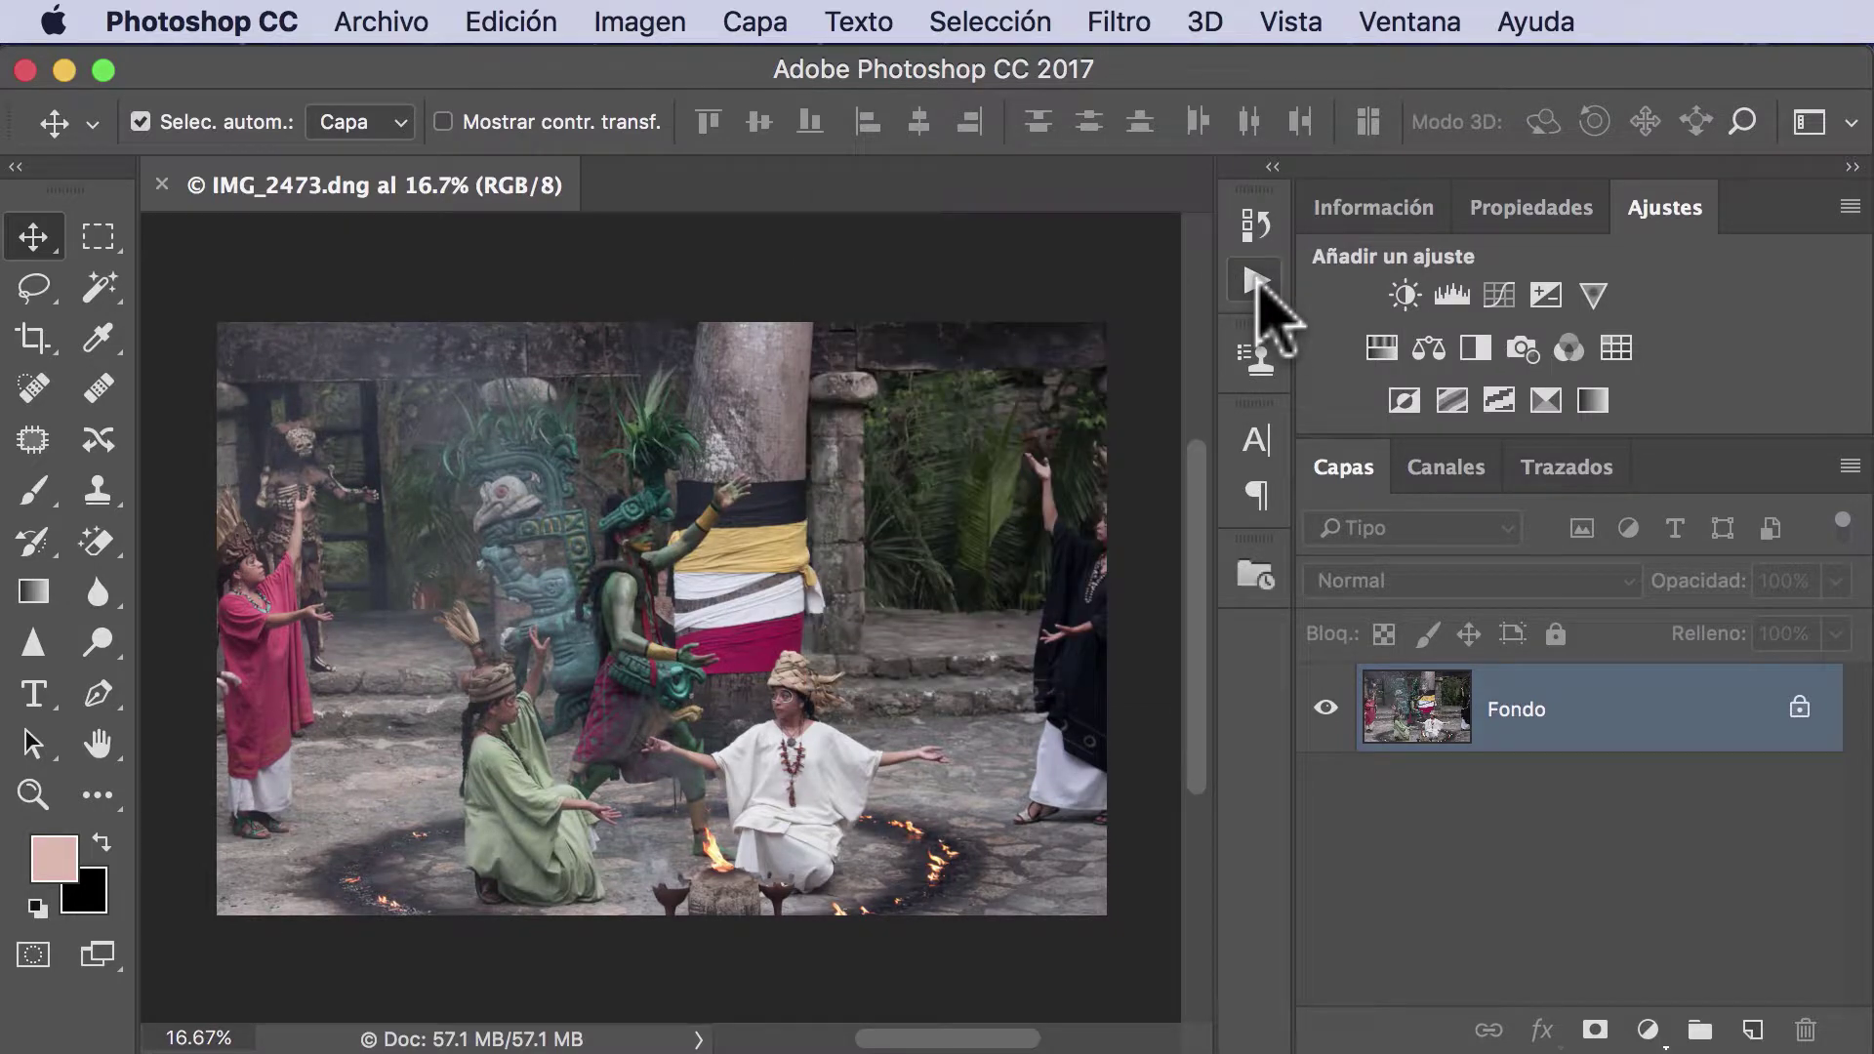
{"action": "left_click", "coordinate": [1411, 22]}
{"action": "mouse_move", "coordinate": [1497, 103]}
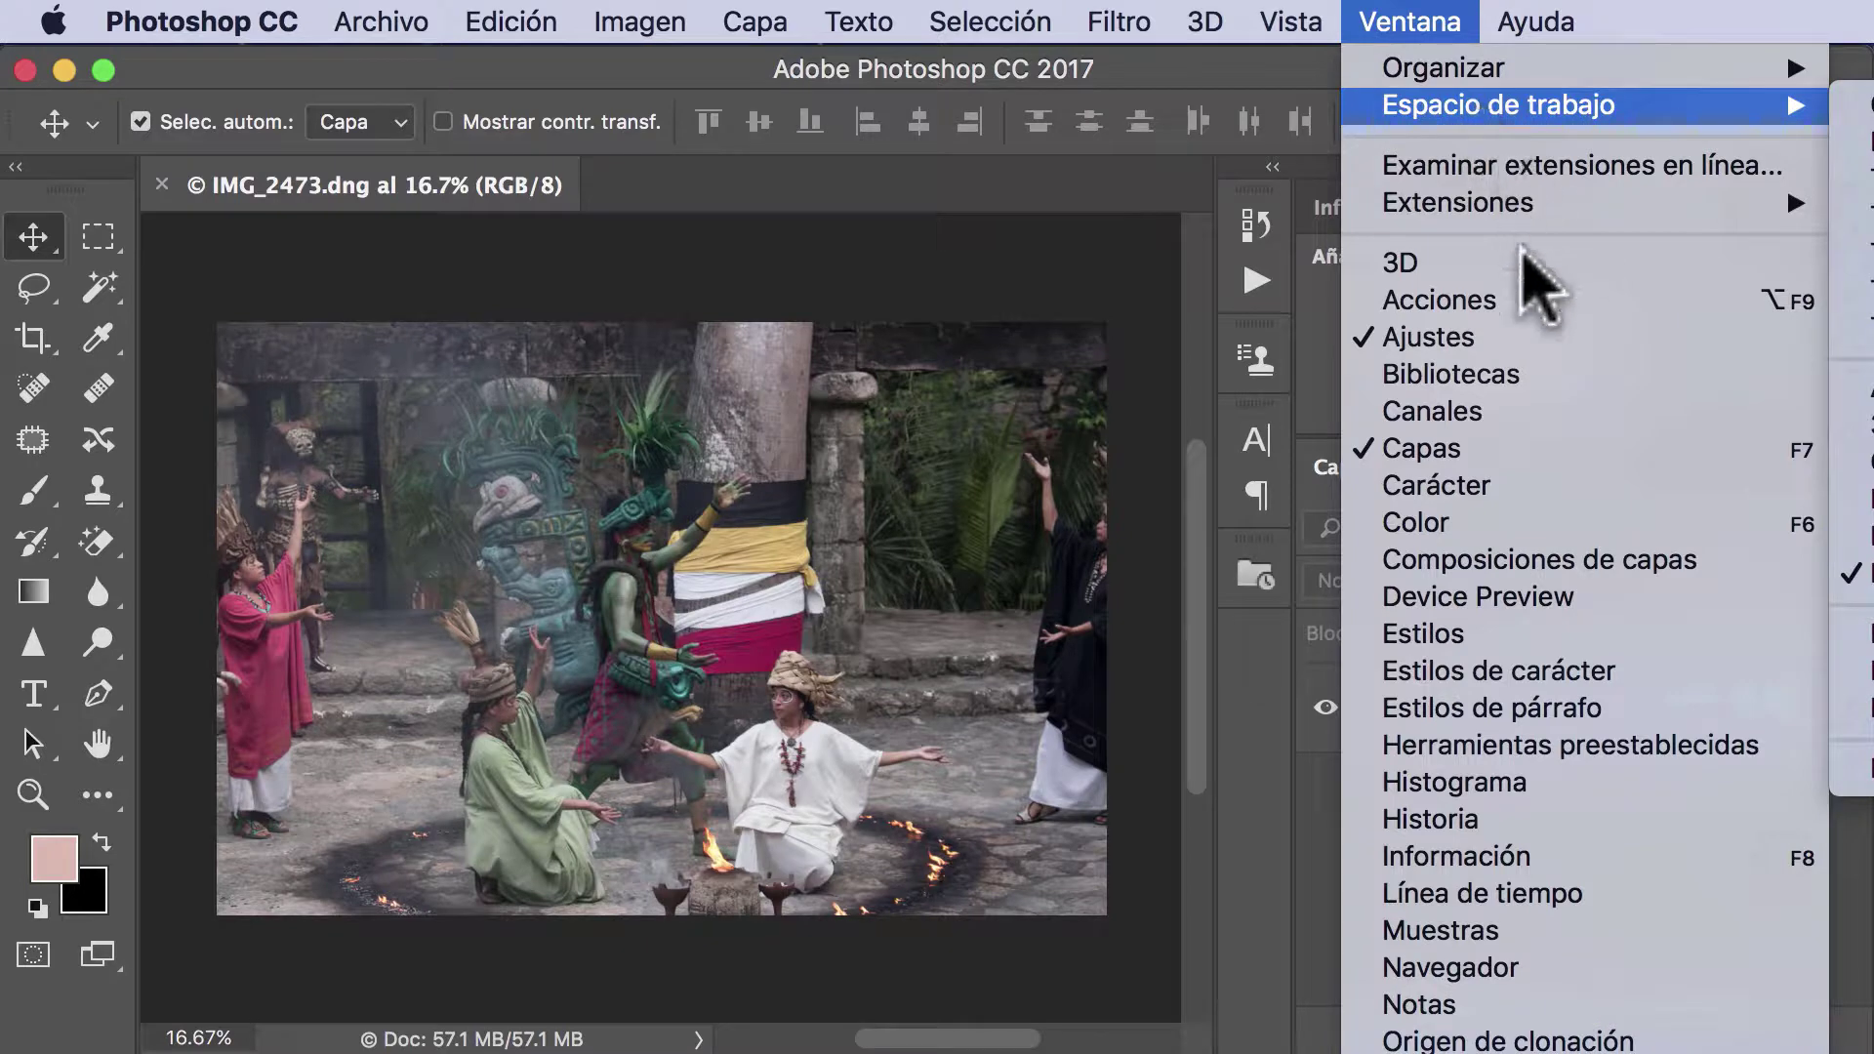
{"action": "left_click", "coordinate": [1547, 293]}
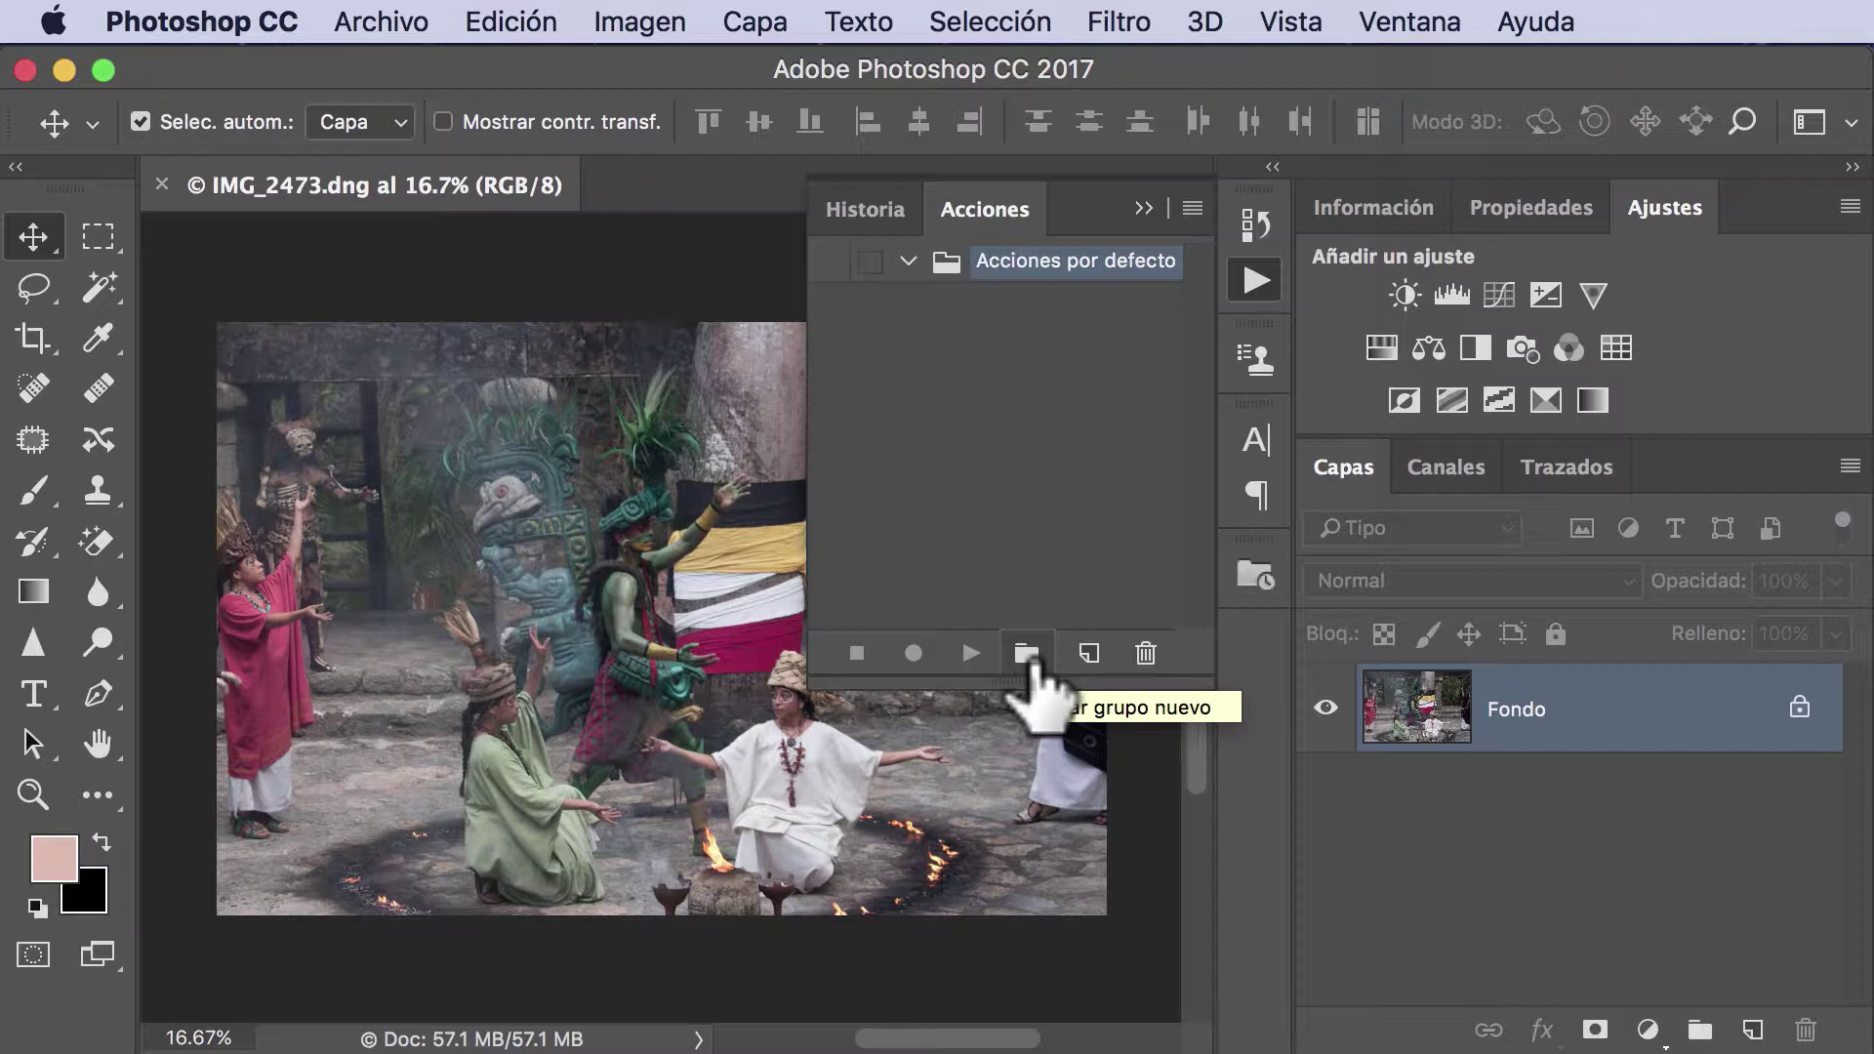
- Create a new custom-named action set below Acciones por defecto
{"action": "left_click", "coordinate": [1027, 654]}
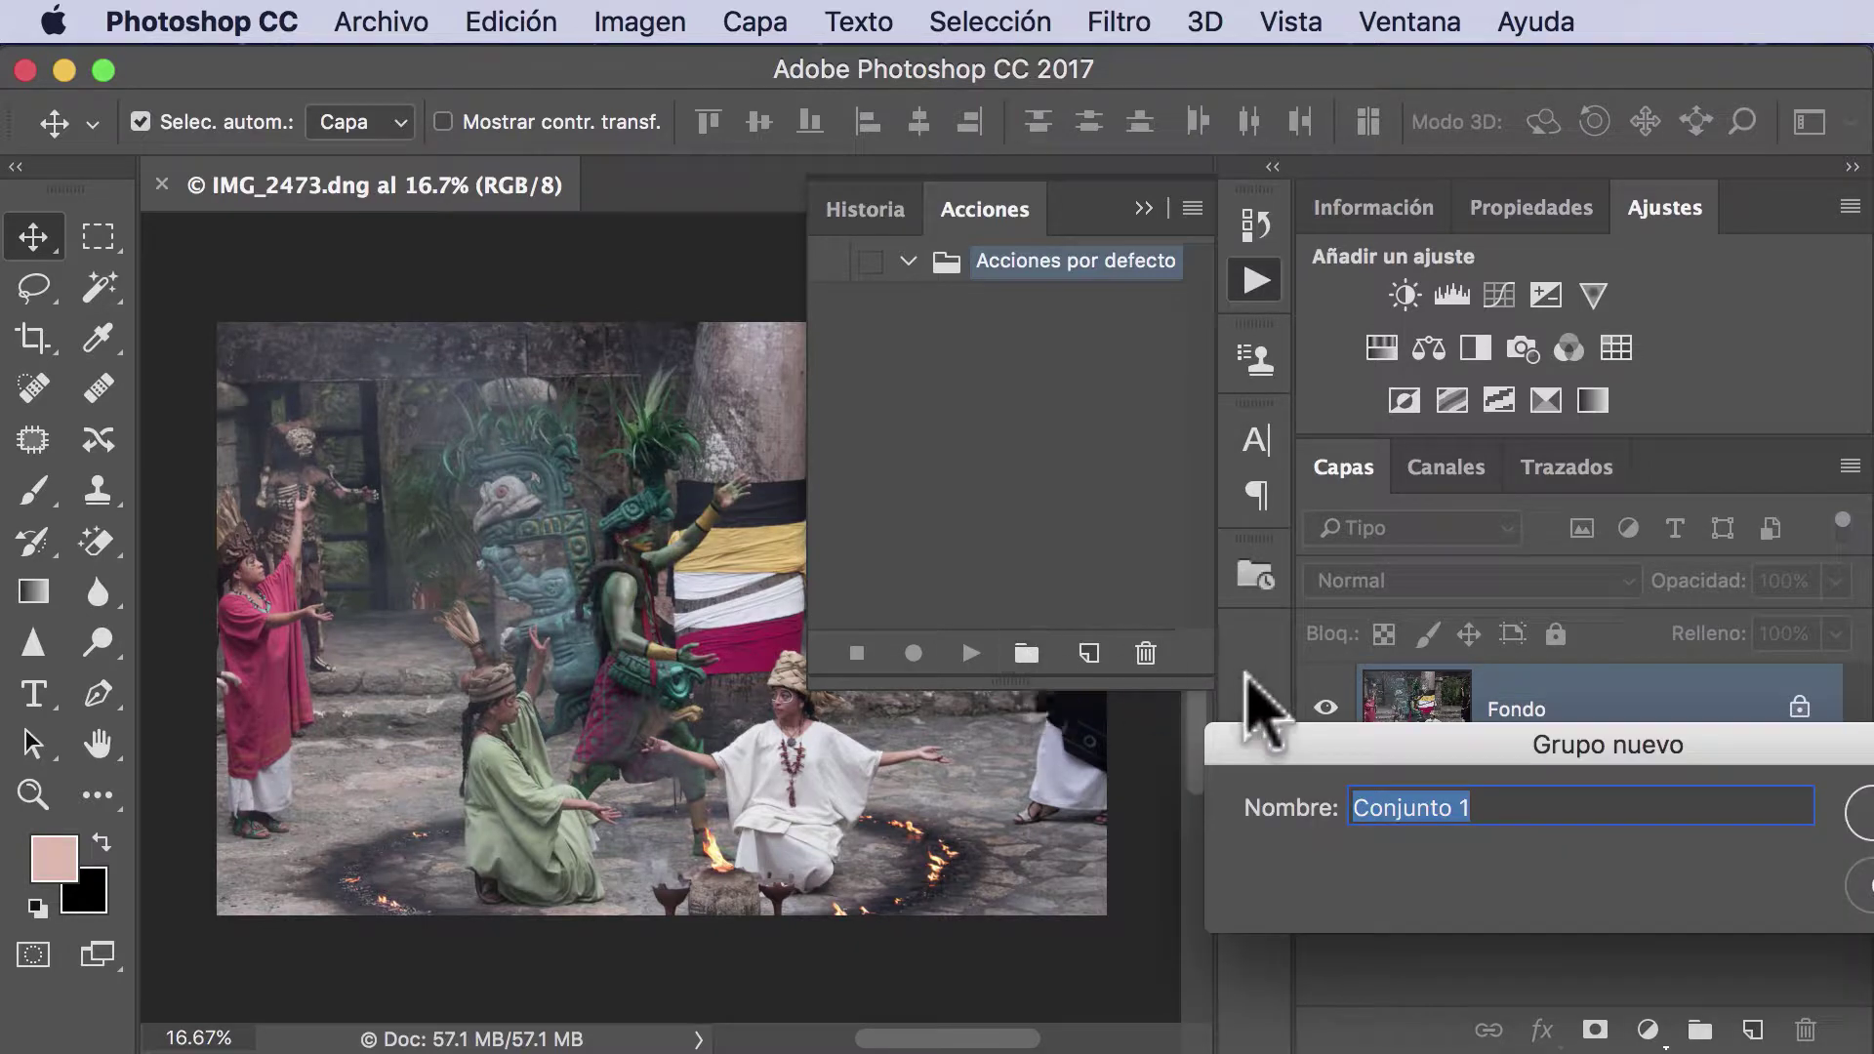
{"action": "left_click_drag", "start_coordinate": [1308, 734], "coordinate": [914, 491]}
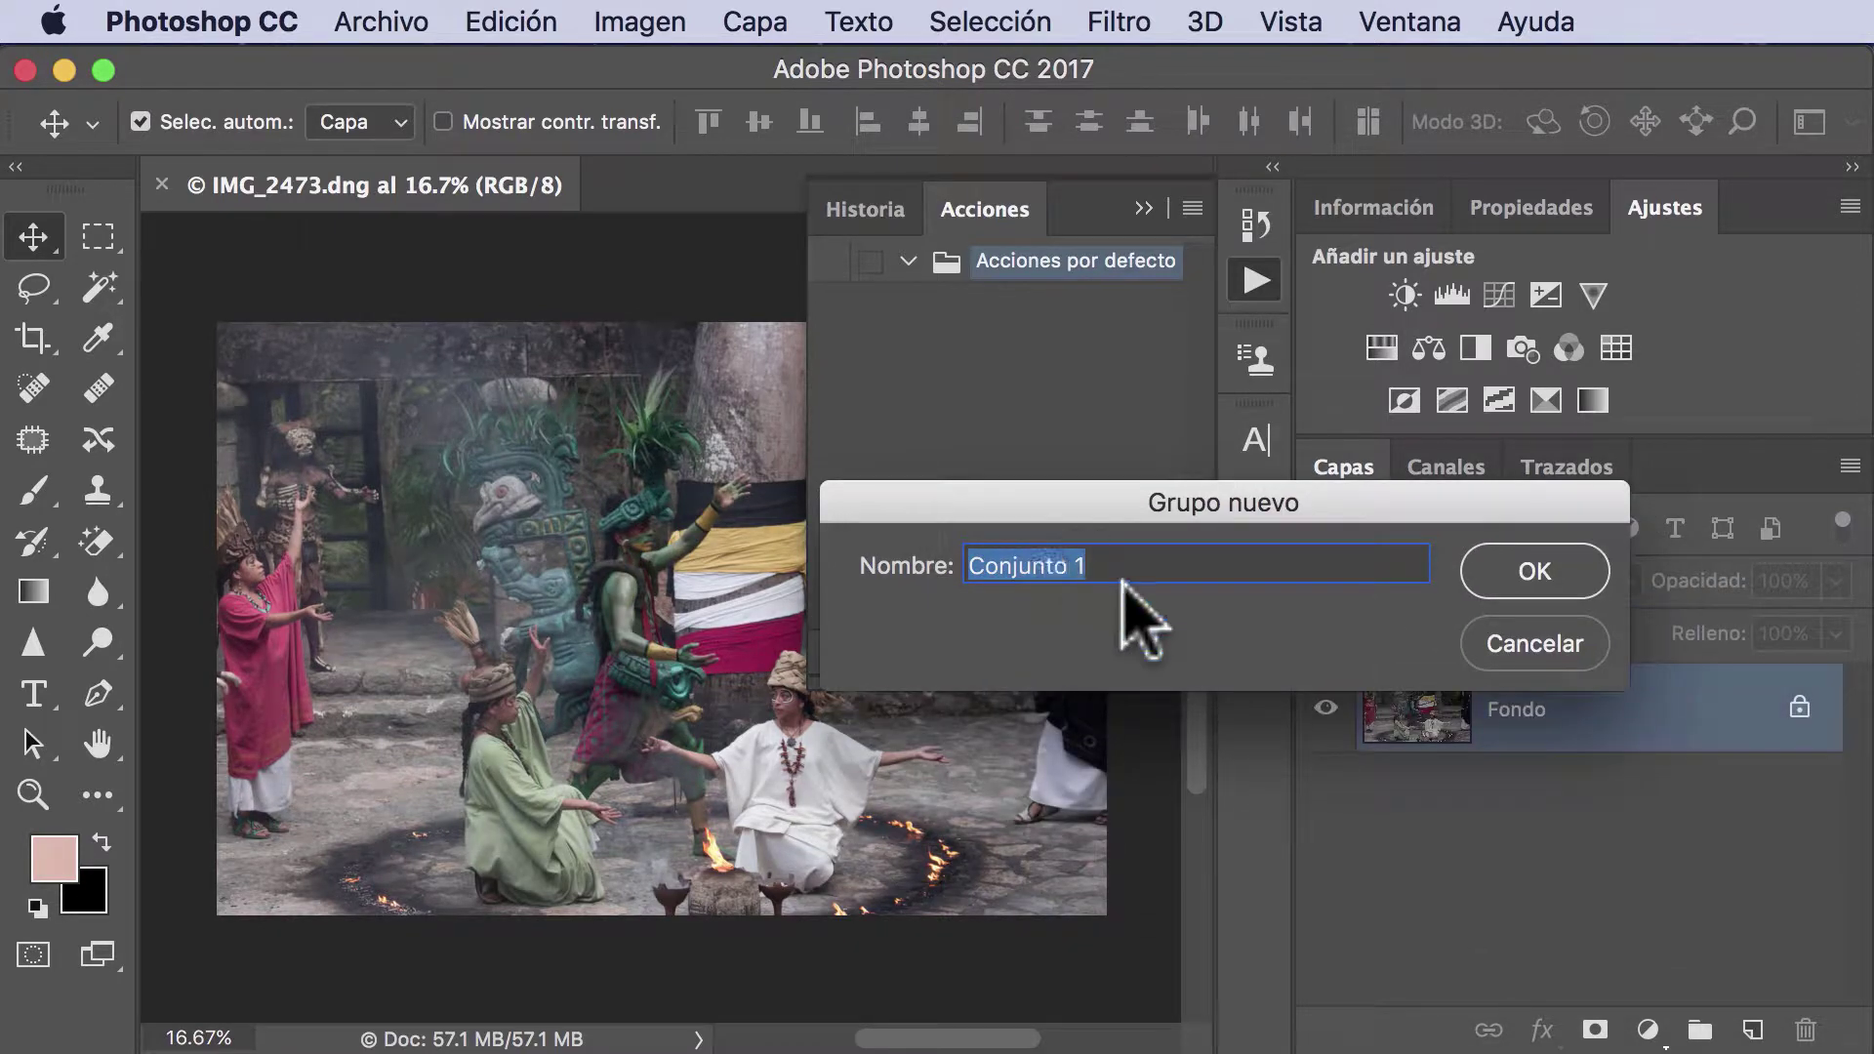
{"action": "type", "text": "lic"}
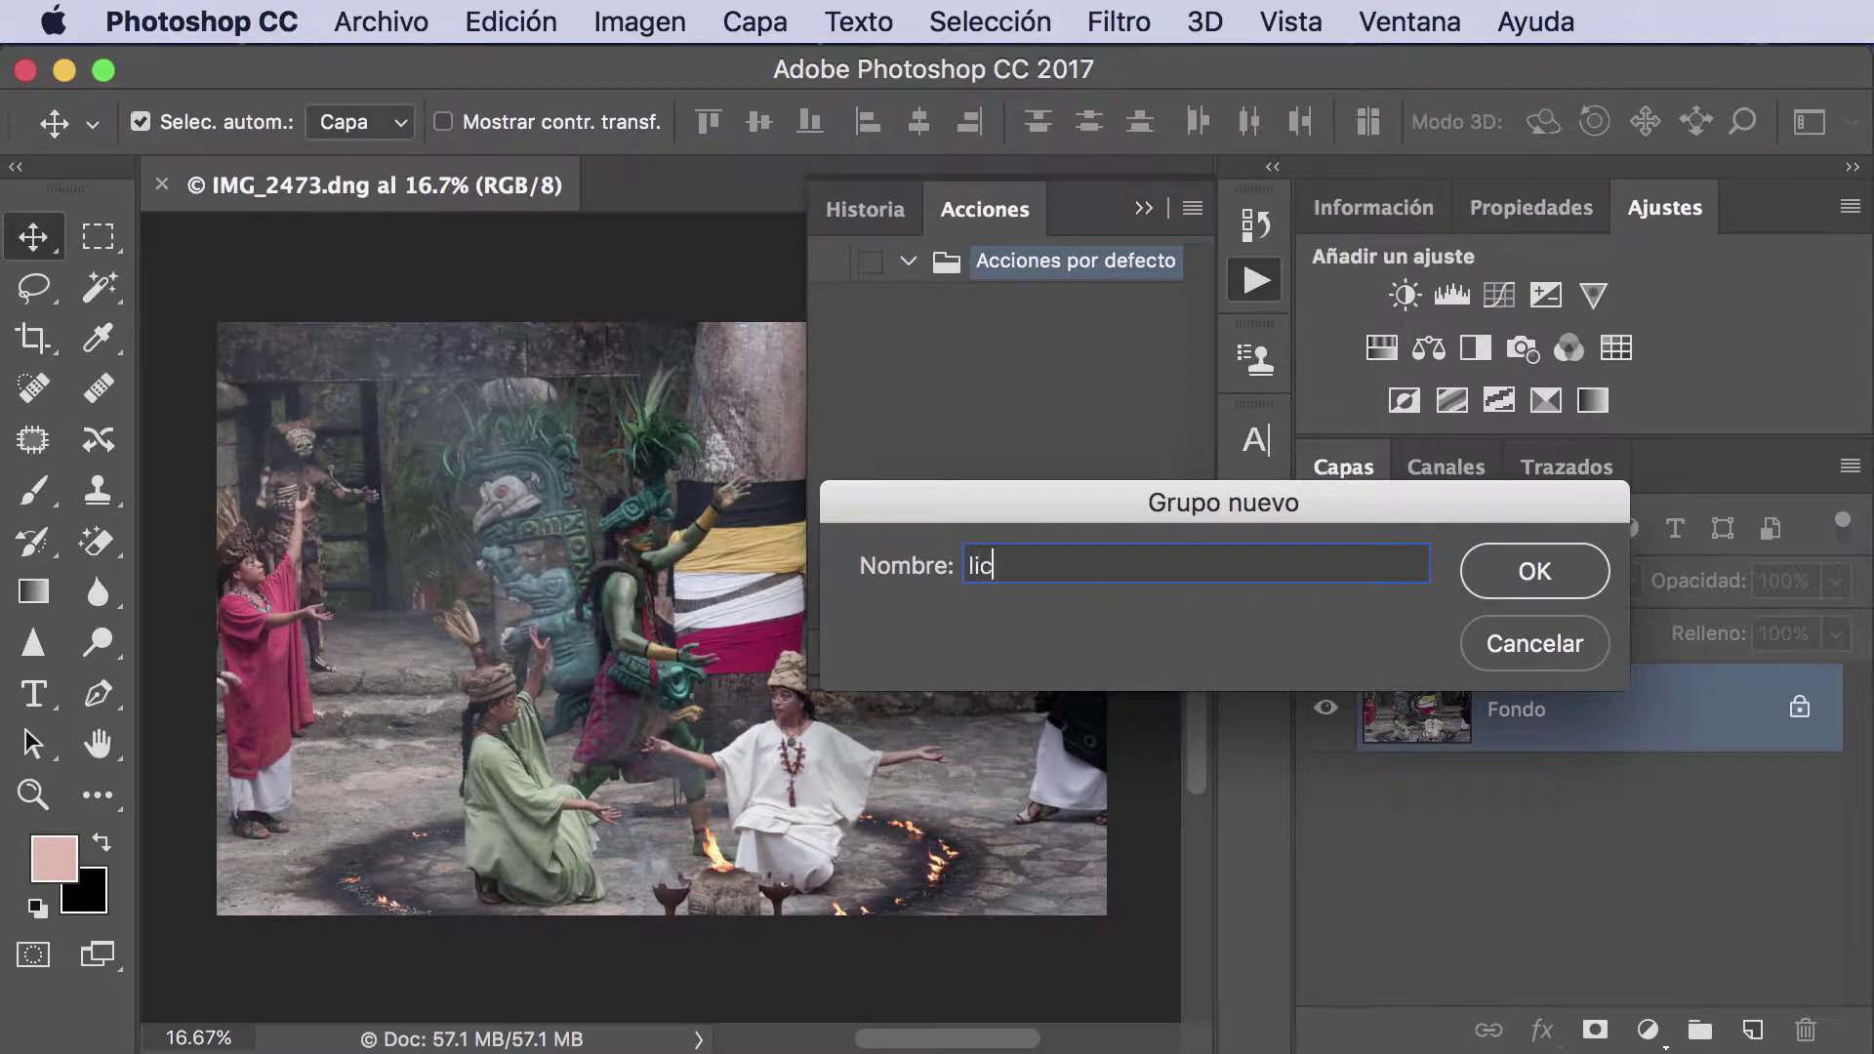
{"action": "type", "text": "lonny"}
{"action": "left_click", "coordinate": [1532, 570]}
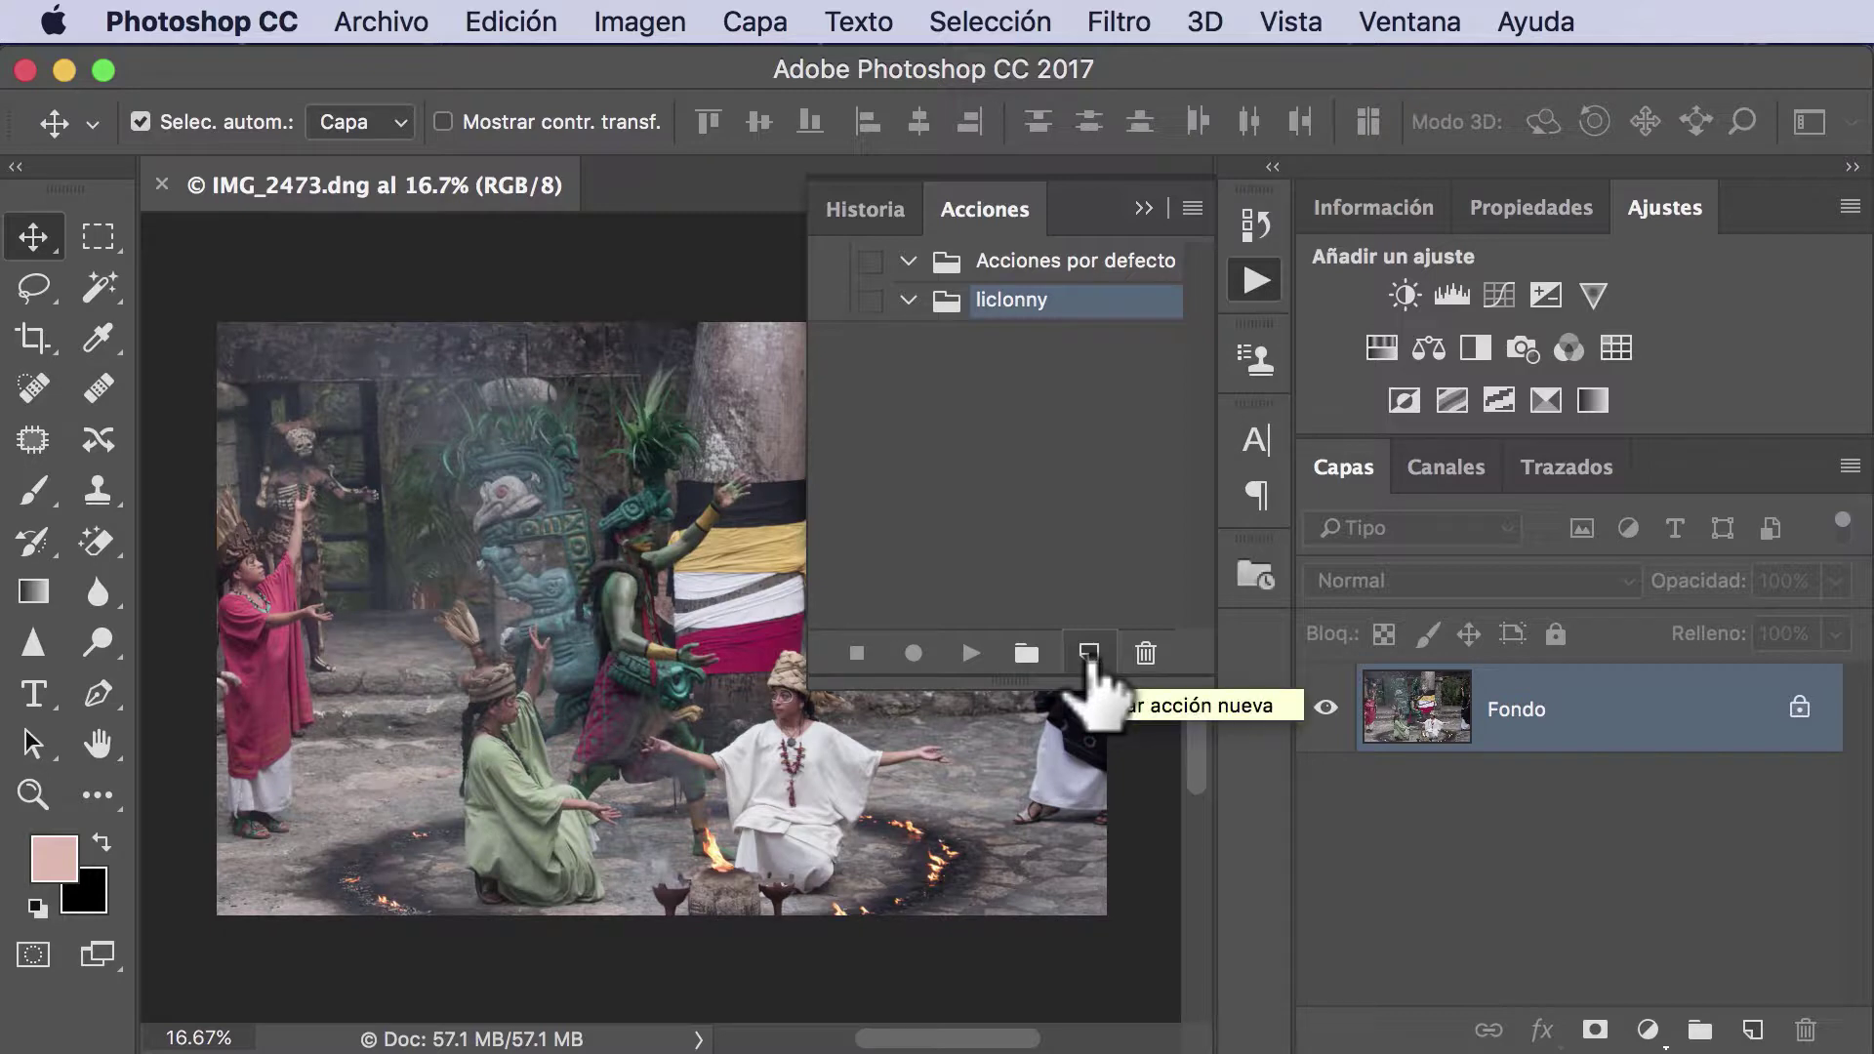
- Create the action '6 x 4-Enfocar-Curvas' in the new set and start recording
{"action": "left_click", "coordinate": [1089, 654]}
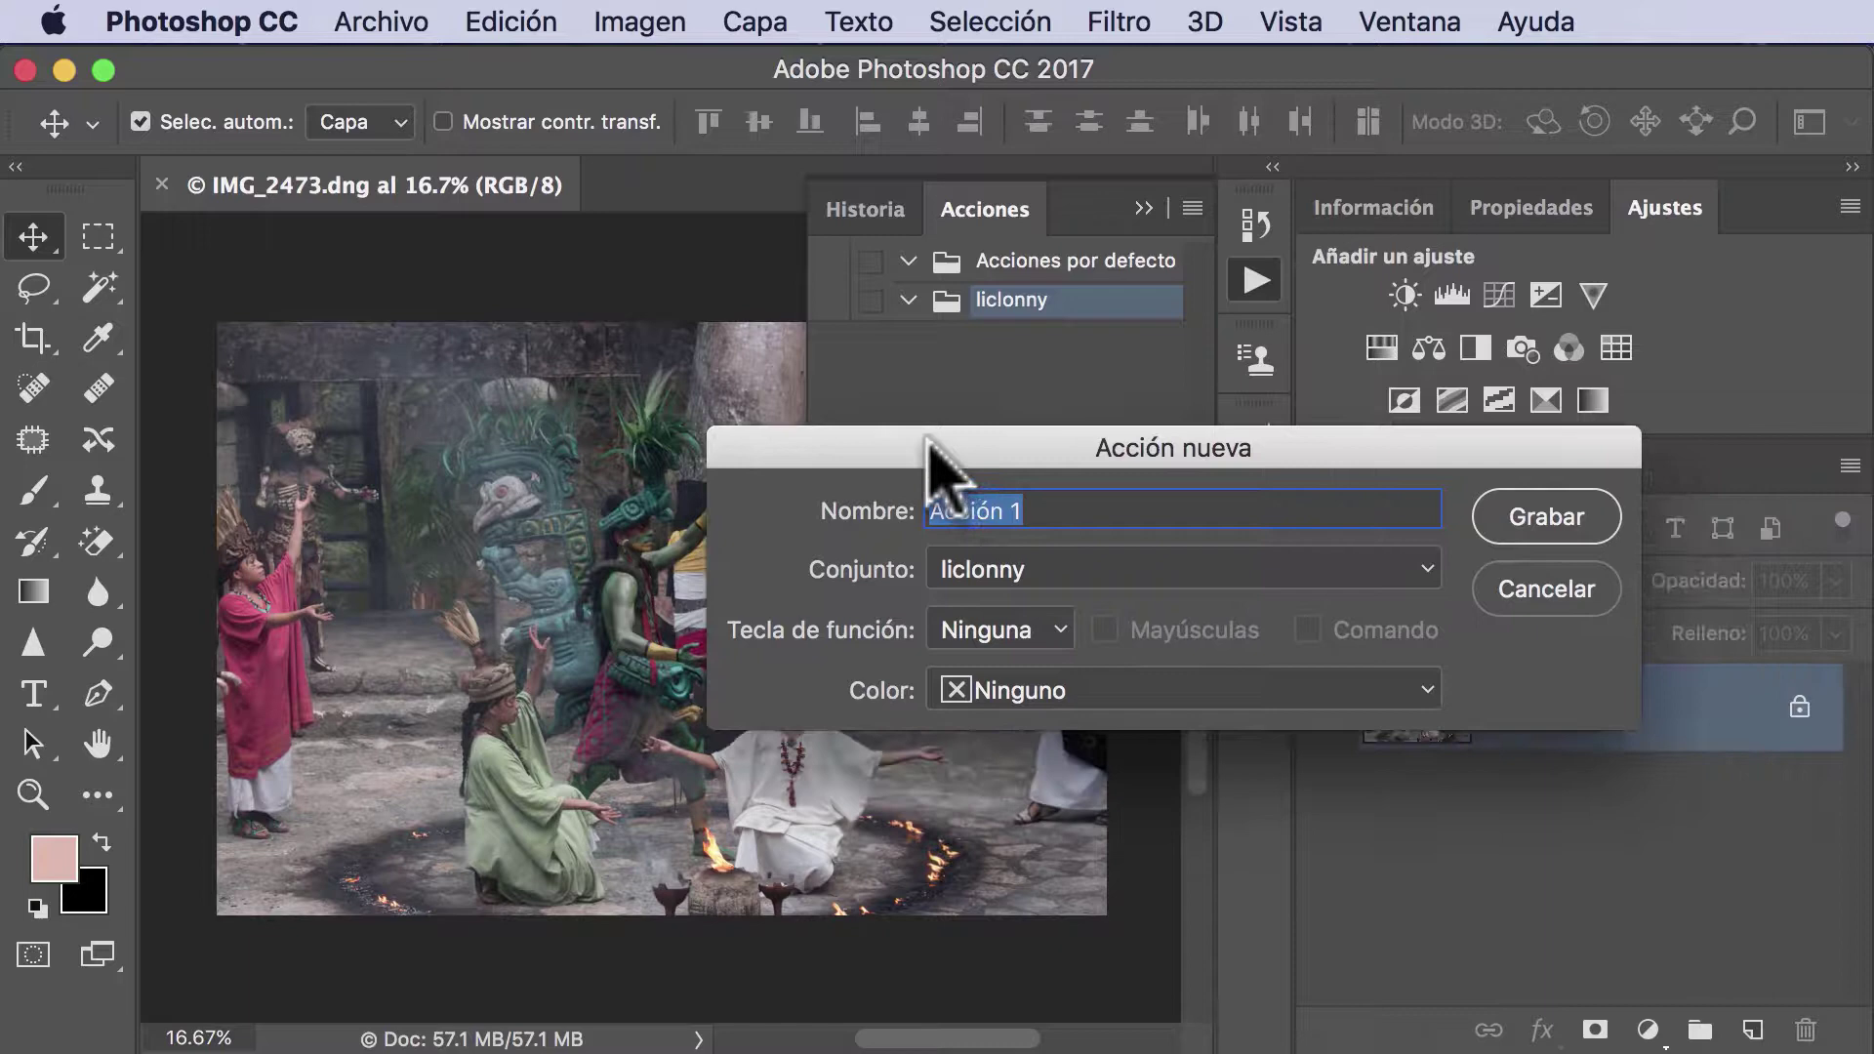
{"action": "left_click_drag", "start_coordinate": [925, 431], "coordinate": [891, 372]}
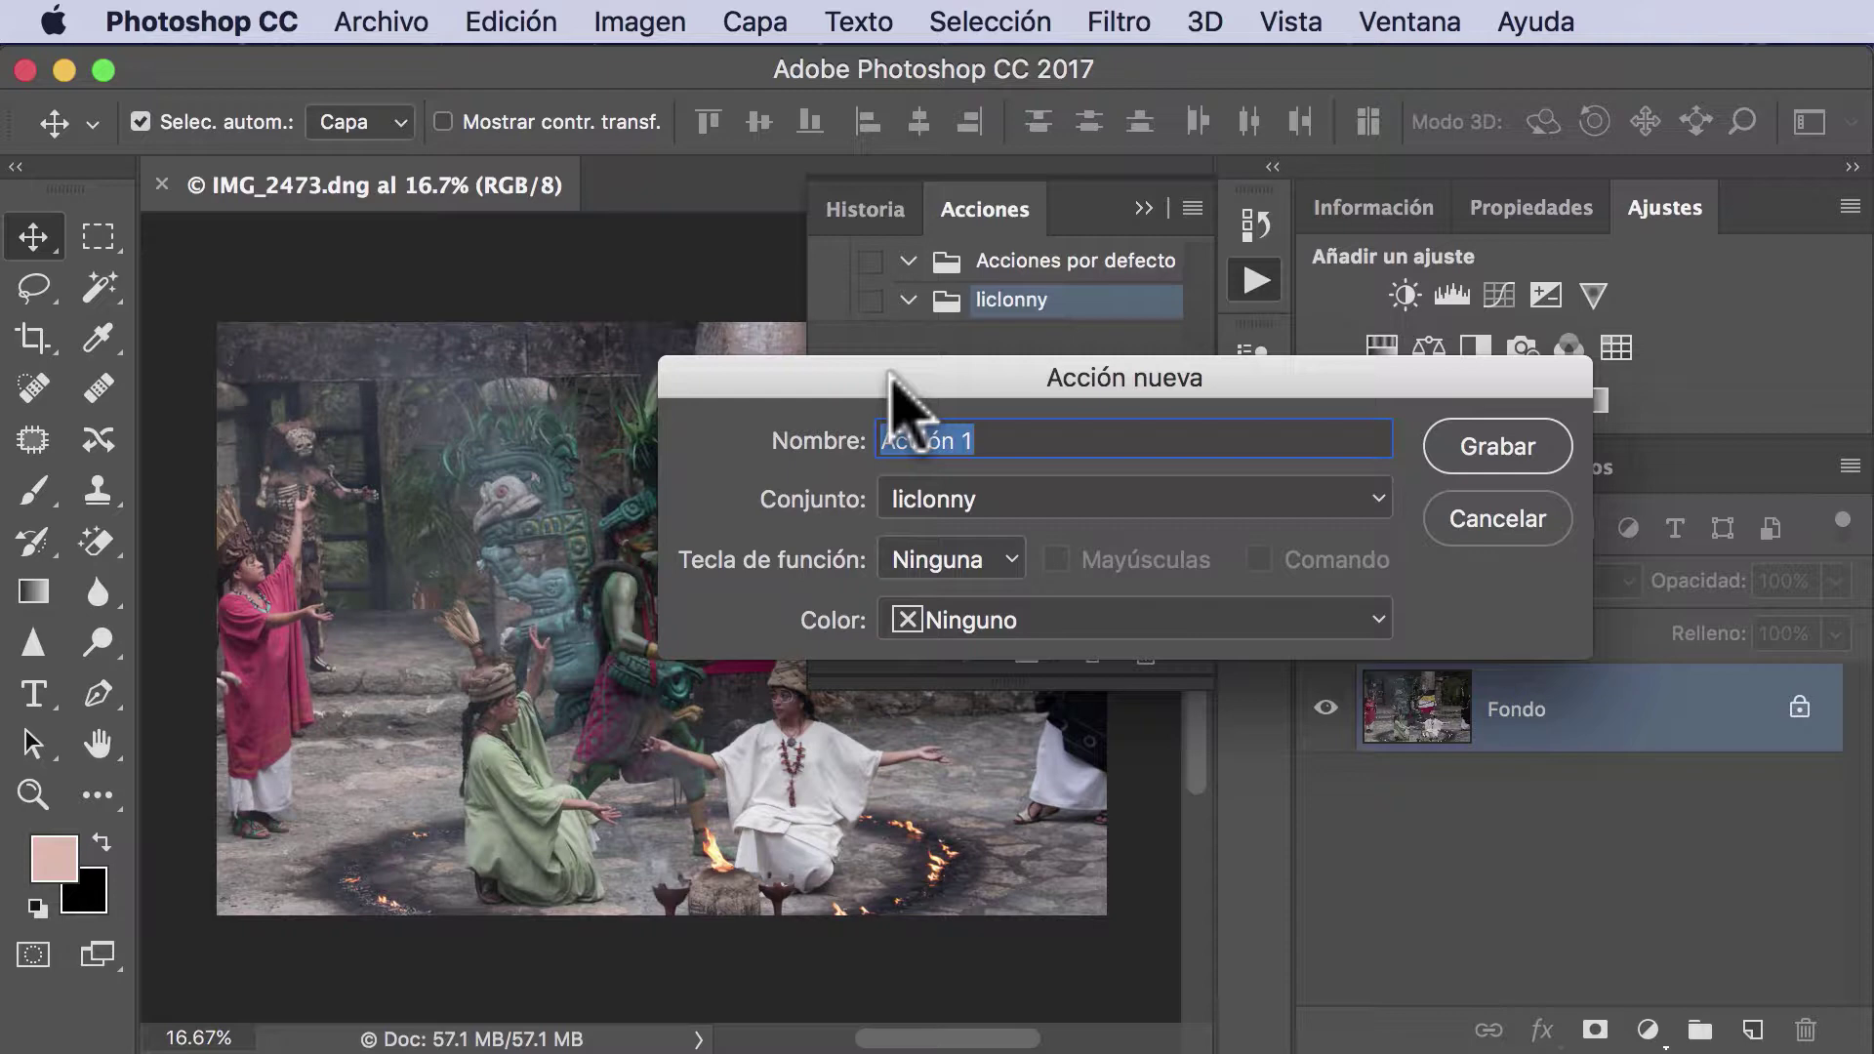
{"action": "type", "text": "6 "}
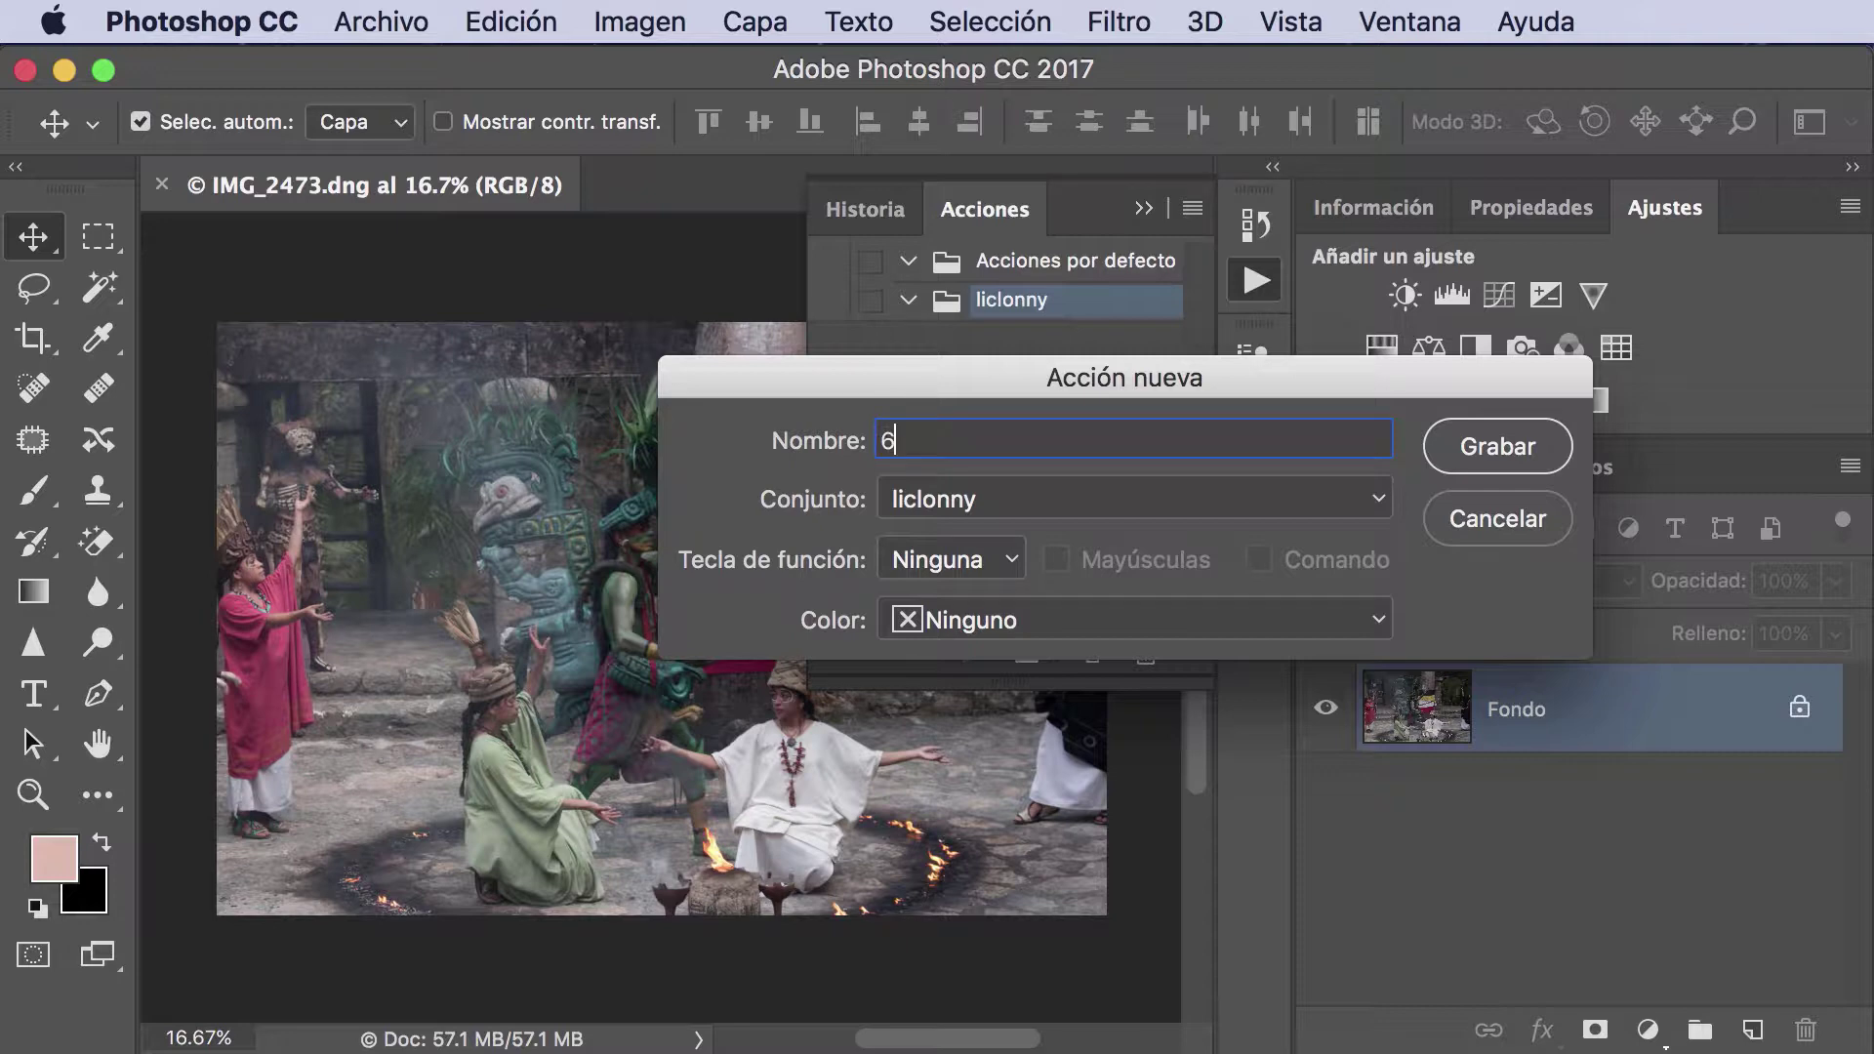
{"action": "type", "text": "x 4"}
{"action": "type", "text": "-"}
{"action": "type", "text": "En"}
{"action": "type", "text": "focar"}
{"action": "type", "text": "-"}
{"action": "type", "text": "C"}
{"action": "type", "text": "urvas"}
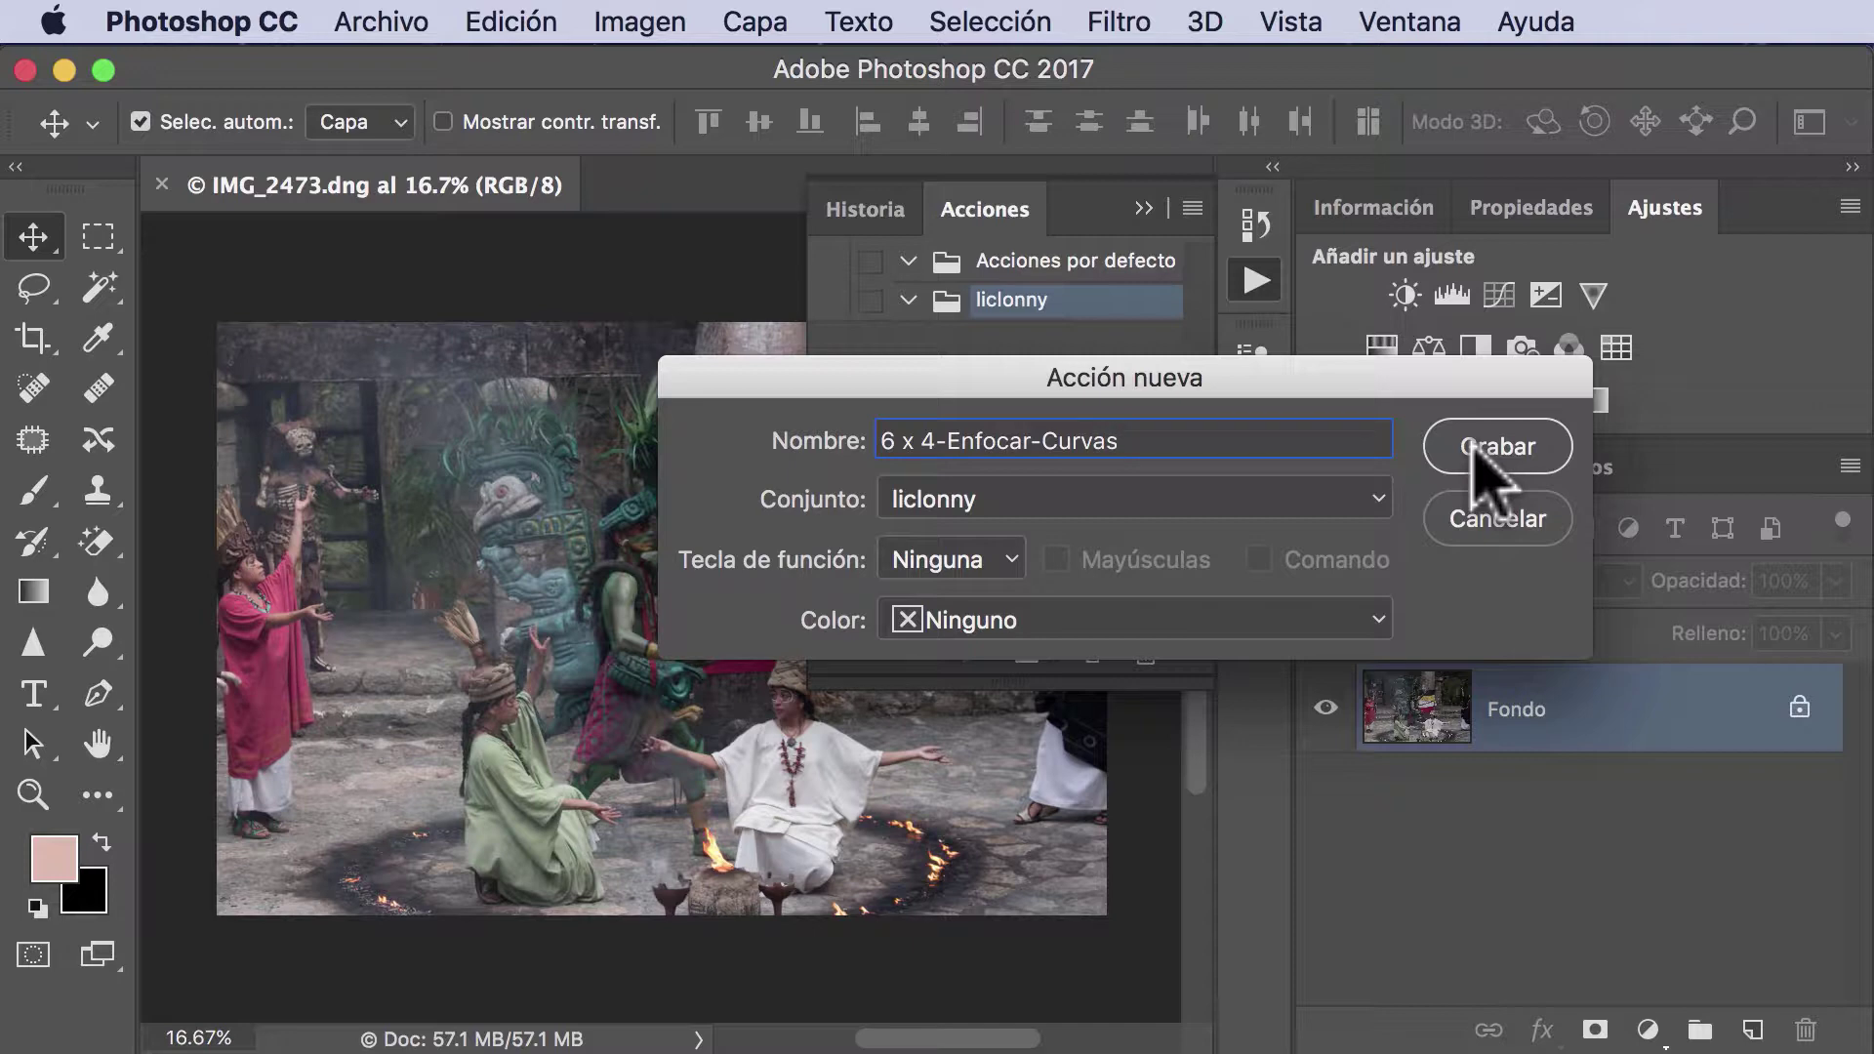
{"action": "left_click", "coordinate": [1476, 451]}
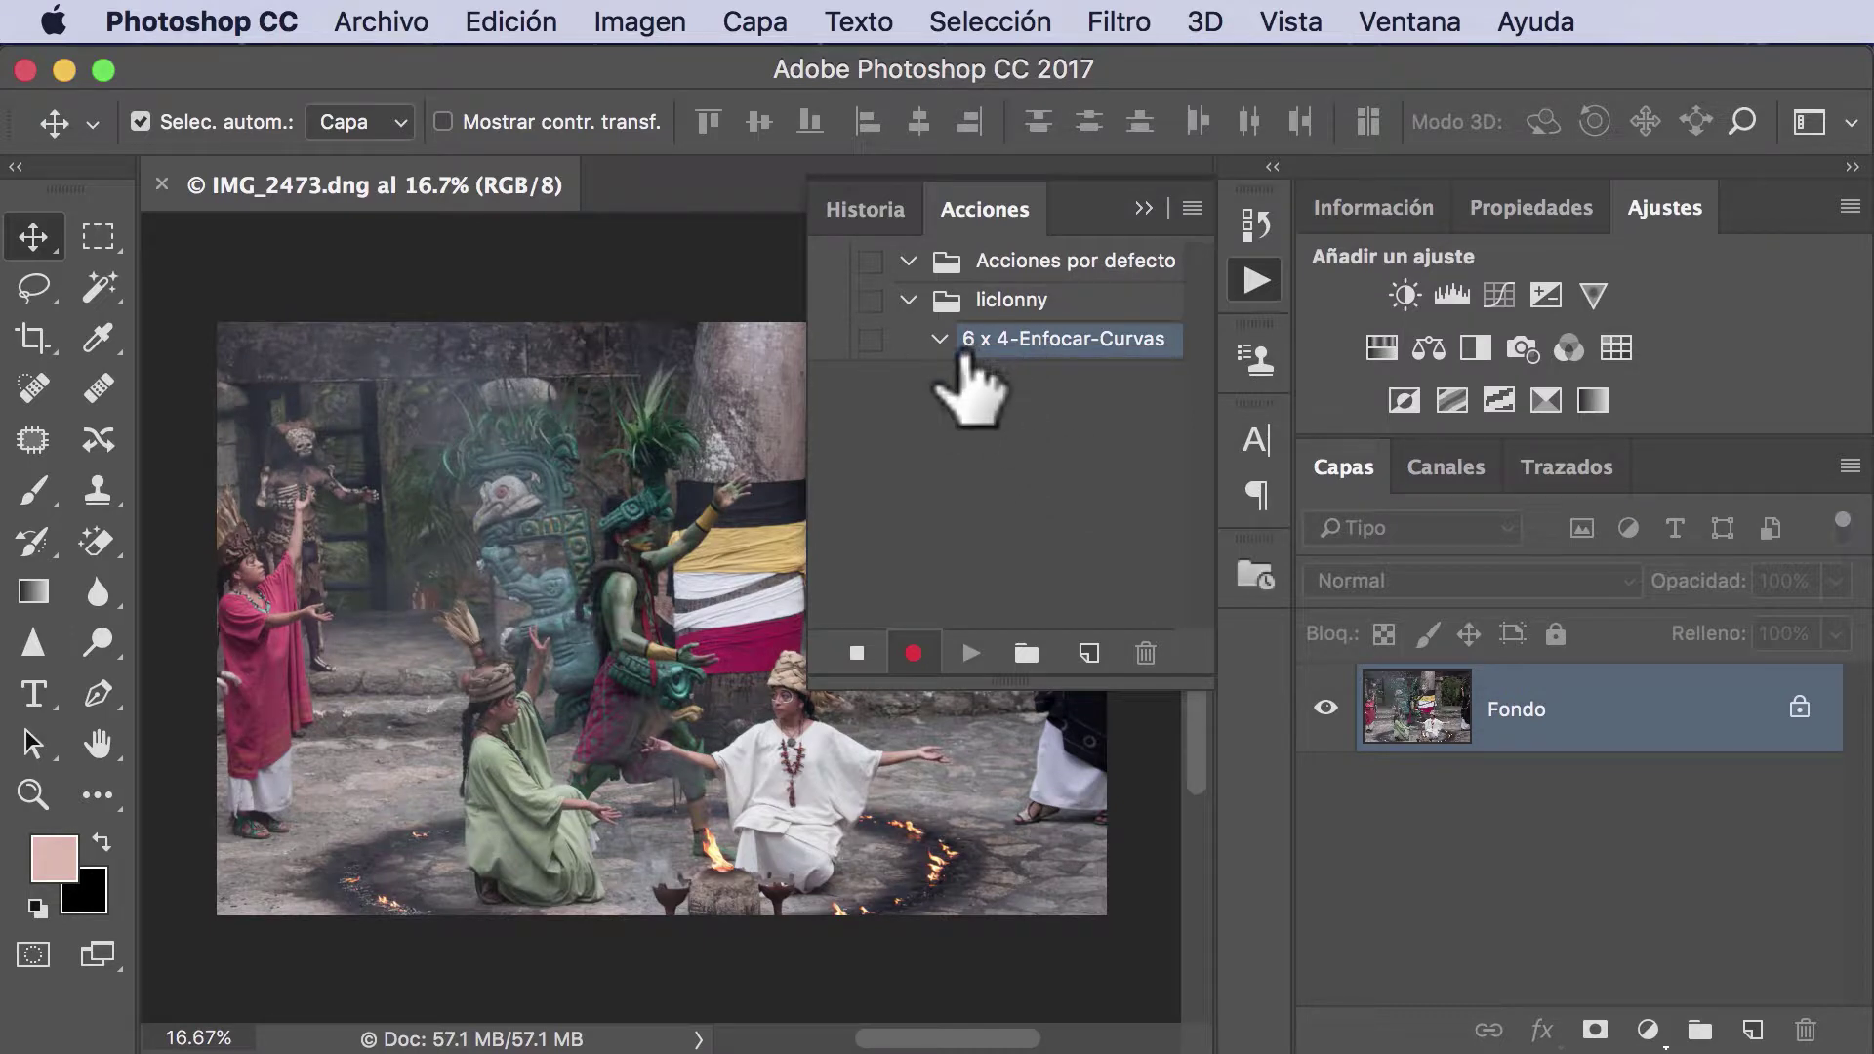
{"action": "left_click_drag", "start_coordinate": [986, 354], "coordinate": [988, 358]}
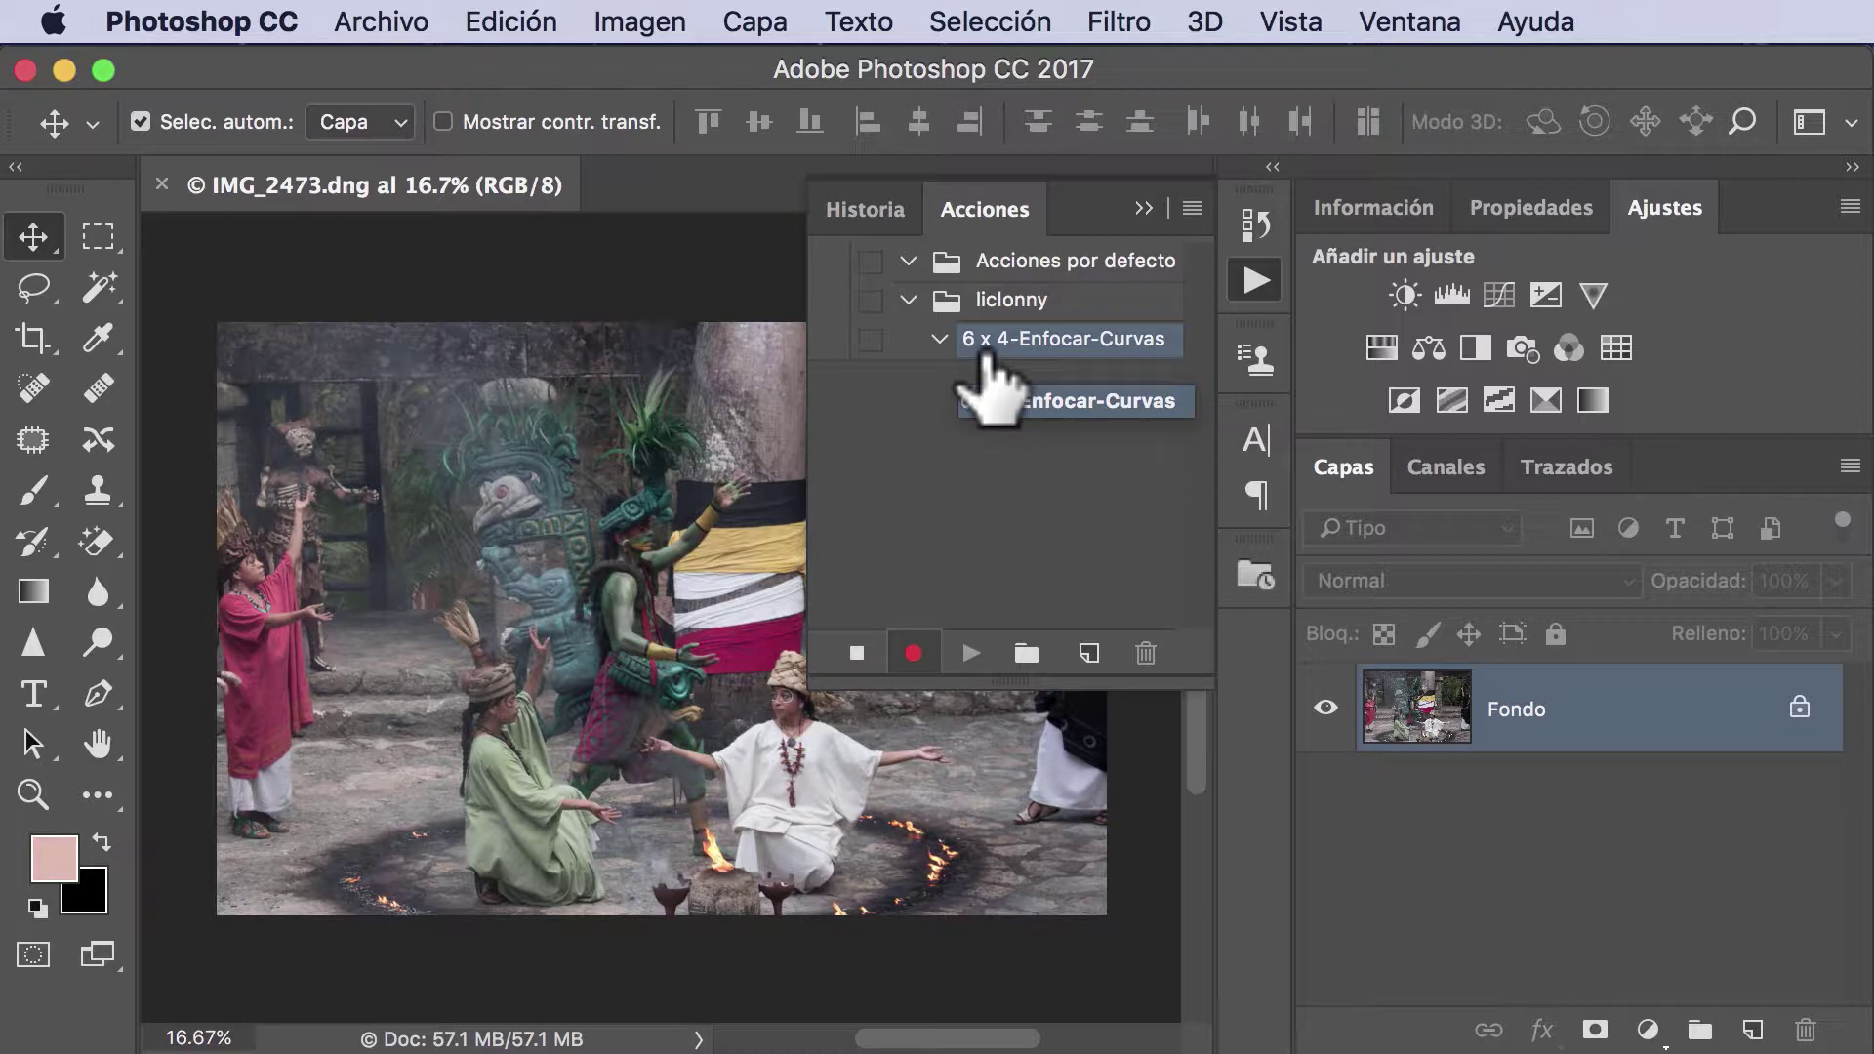
{"action": "left_click_drag", "start_coordinate": [988, 363], "coordinate": [732, 272]}
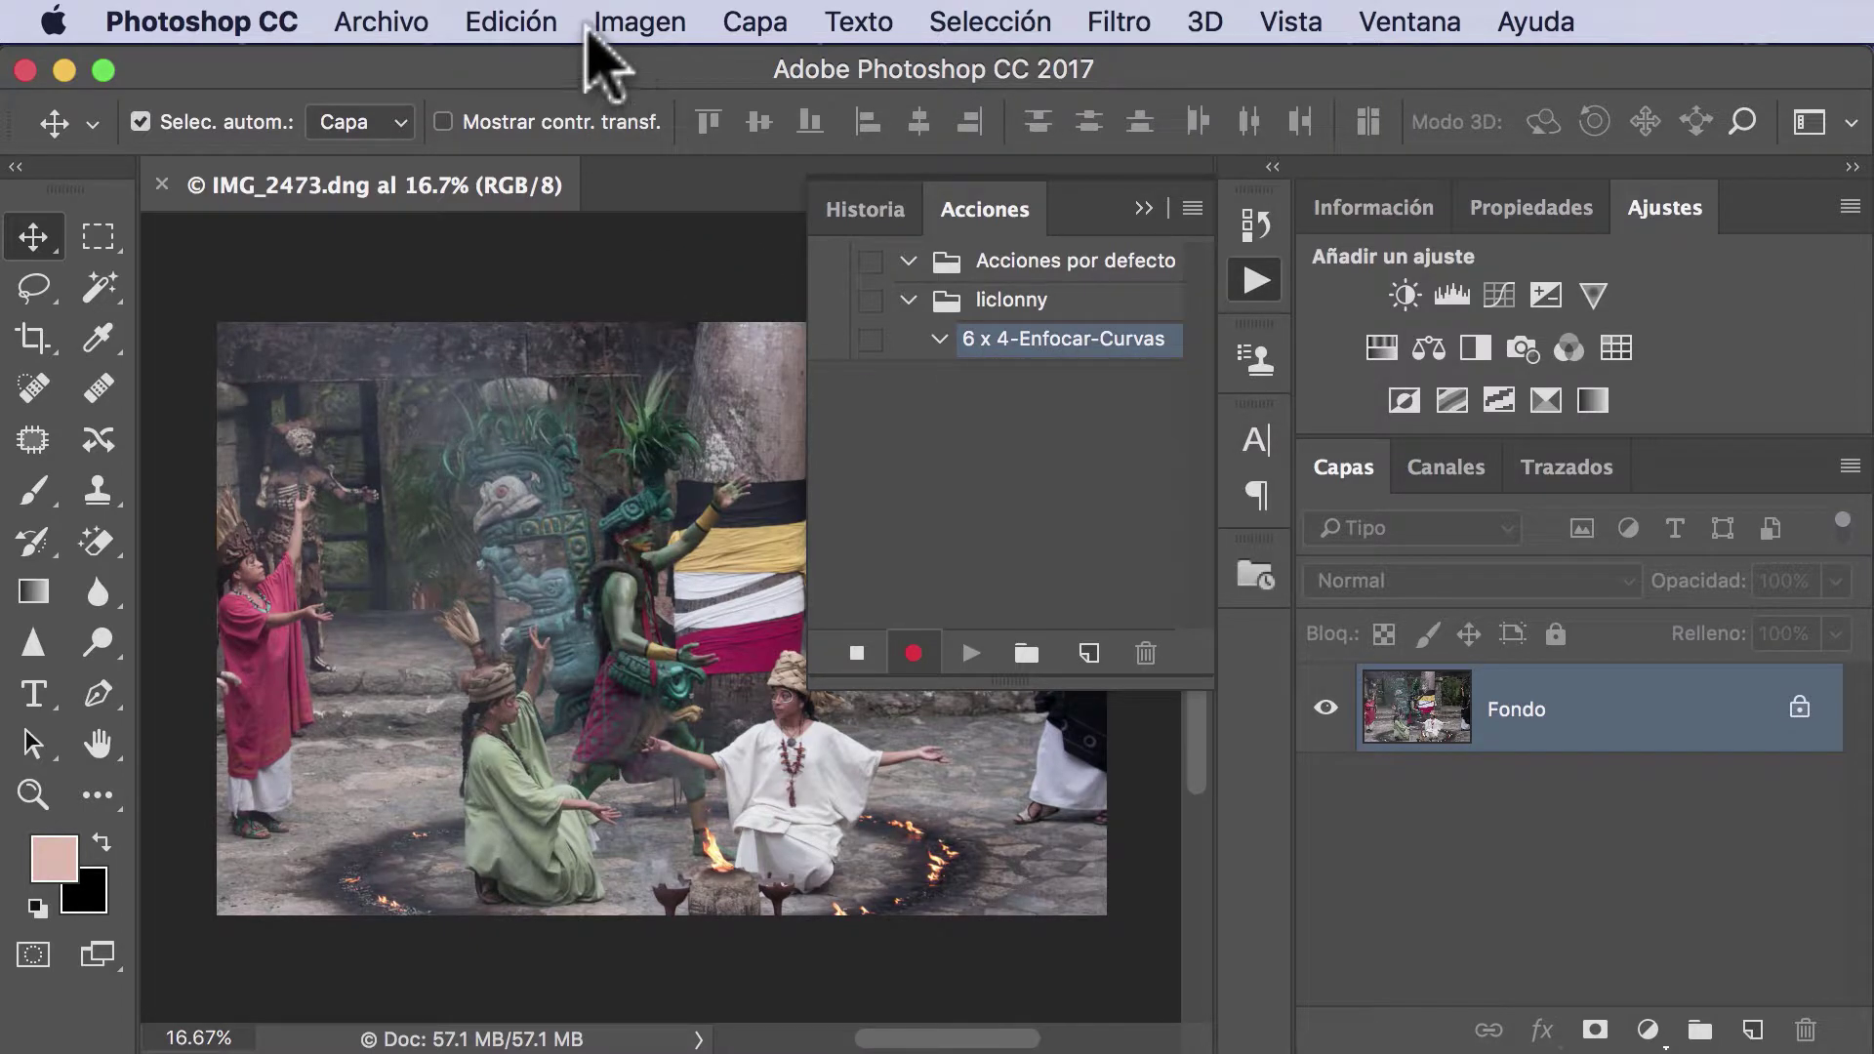
- Resize the image to 6 × 4 inches at 300 ppi (1800 × 1200 px)
{"action": "left_click", "coordinate": [636, 22]}
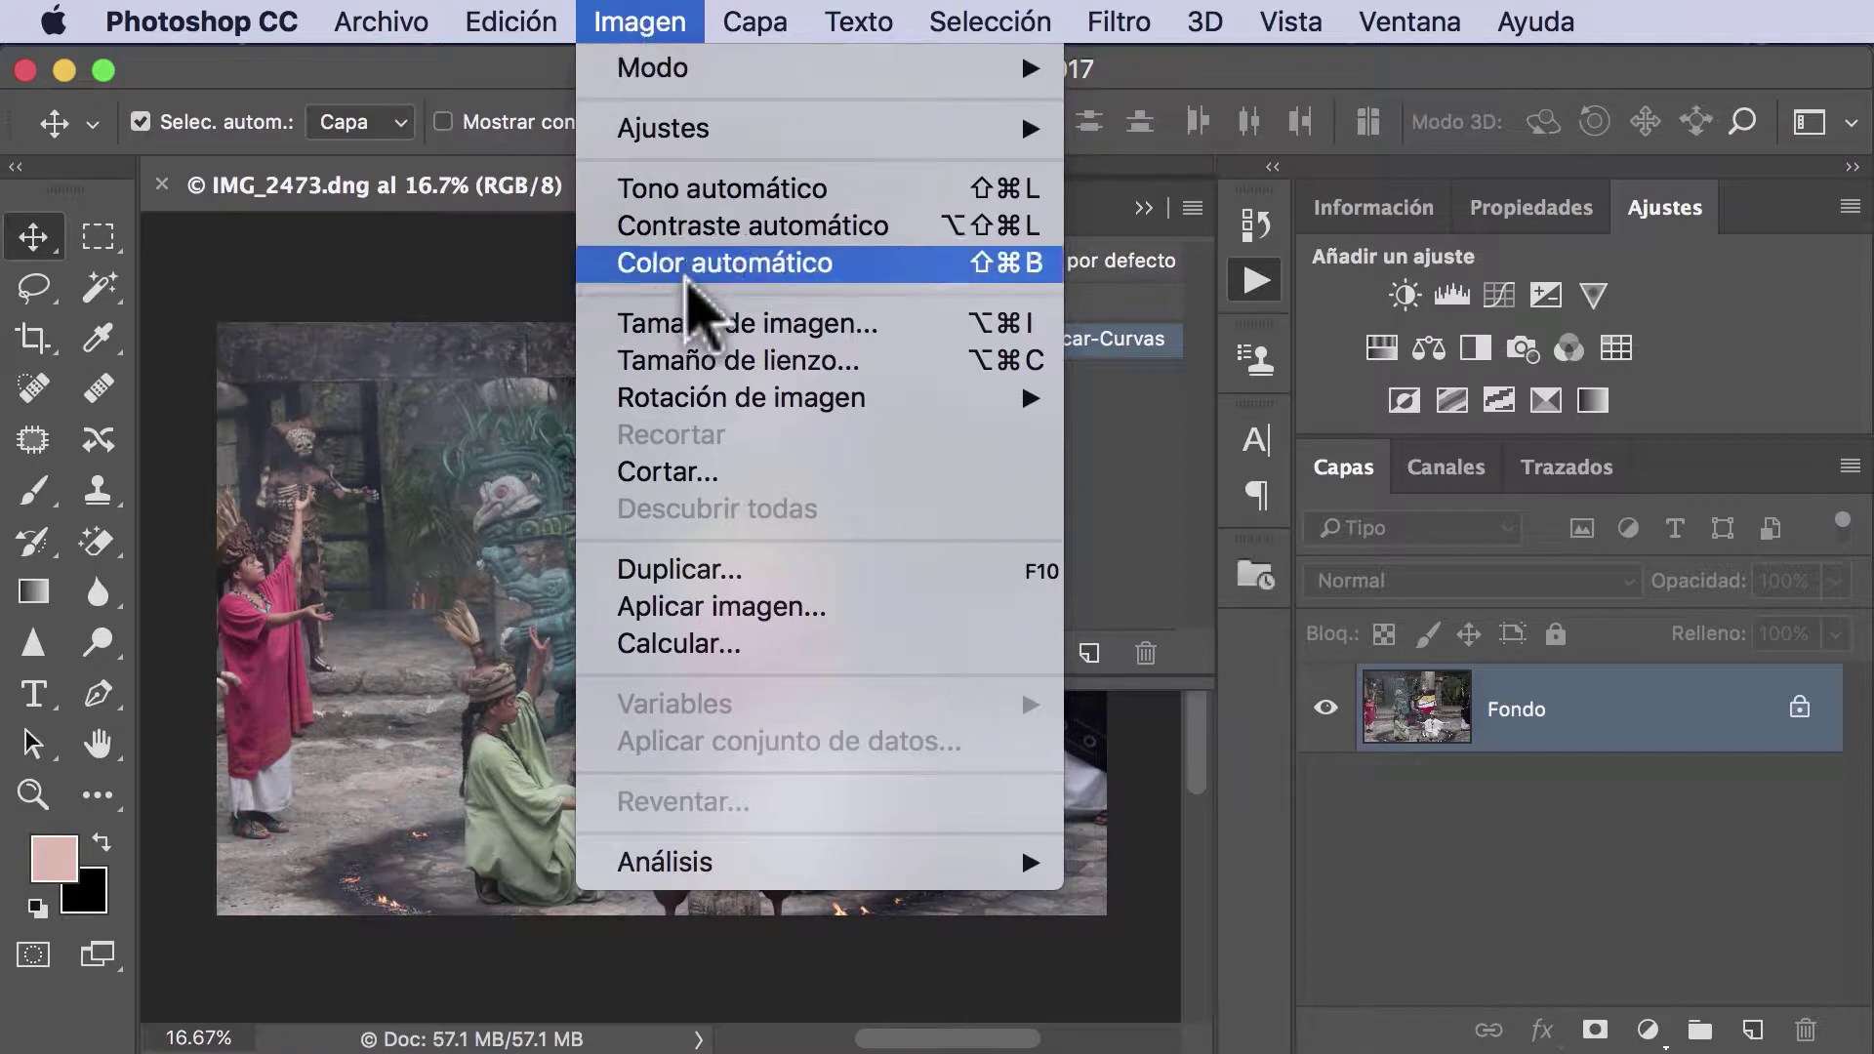
{"action": "left_click", "coordinate": [740, 329]}
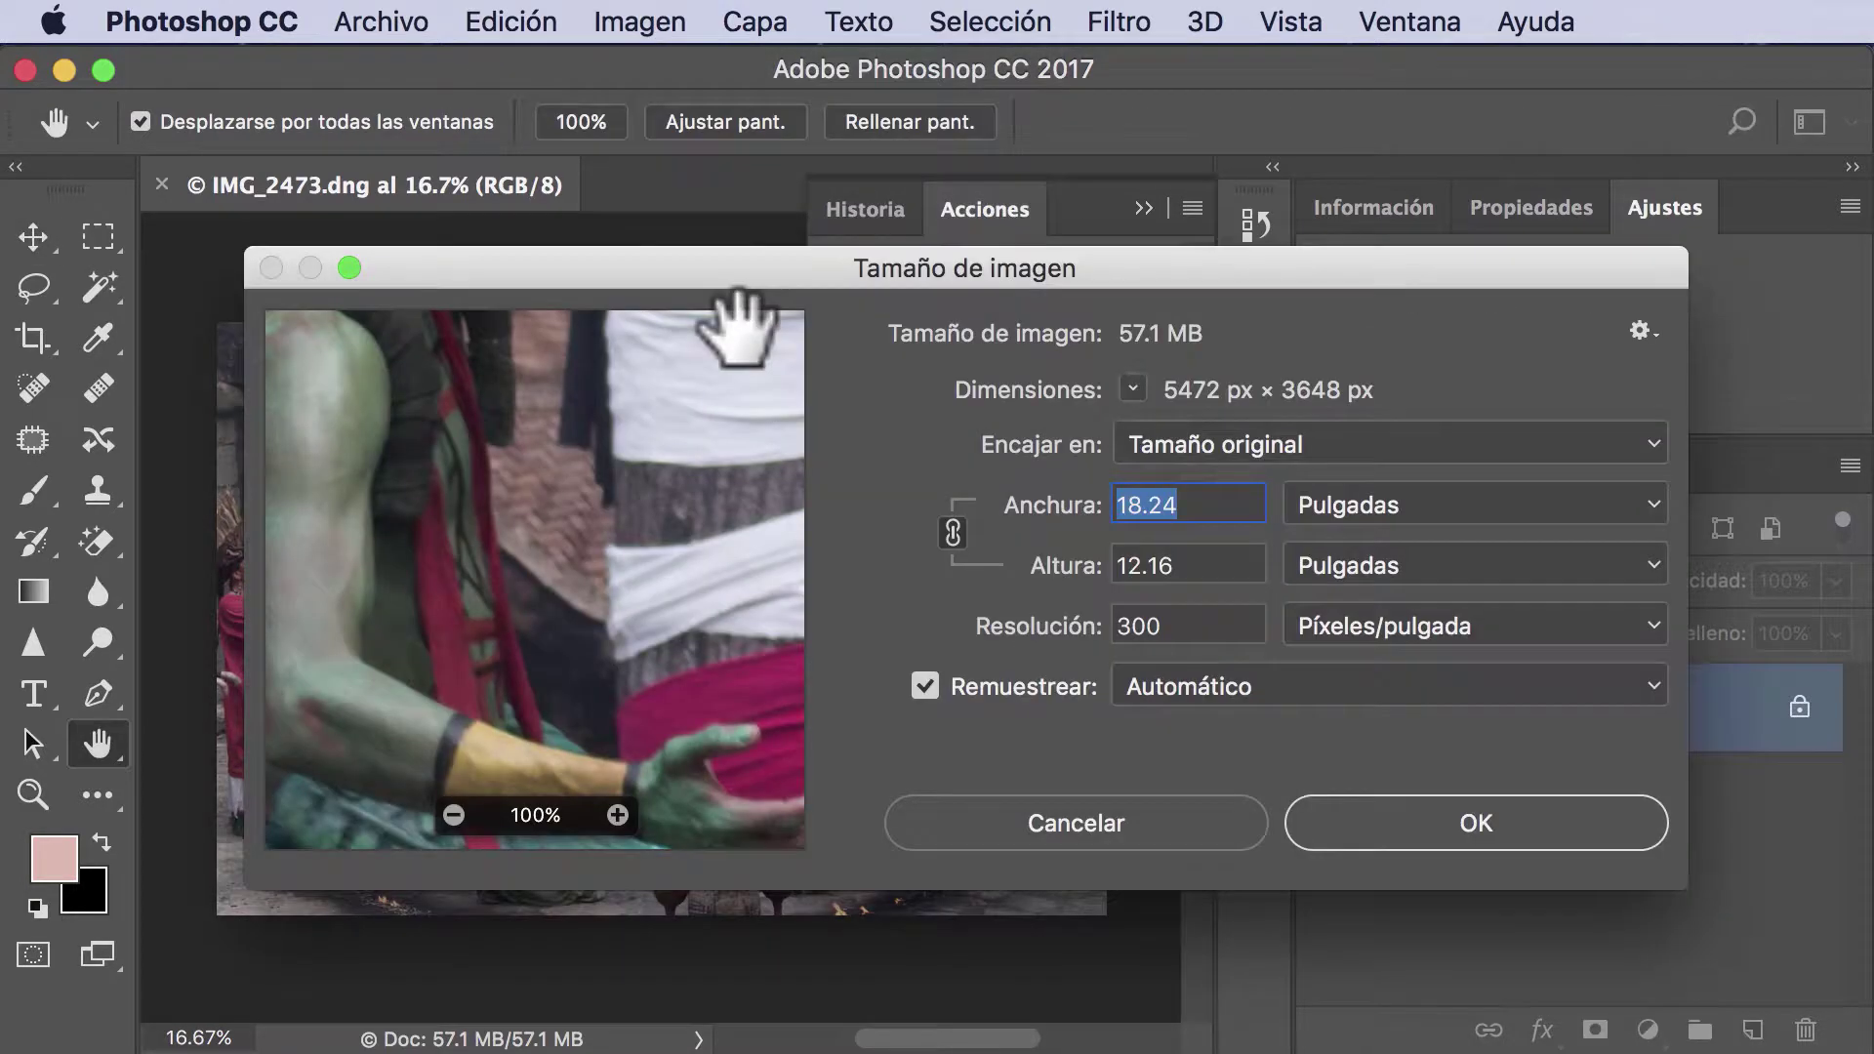
{"action": "left_click_drag", "start_coordinate": [789, 283], "coordinate": [769, 192]}
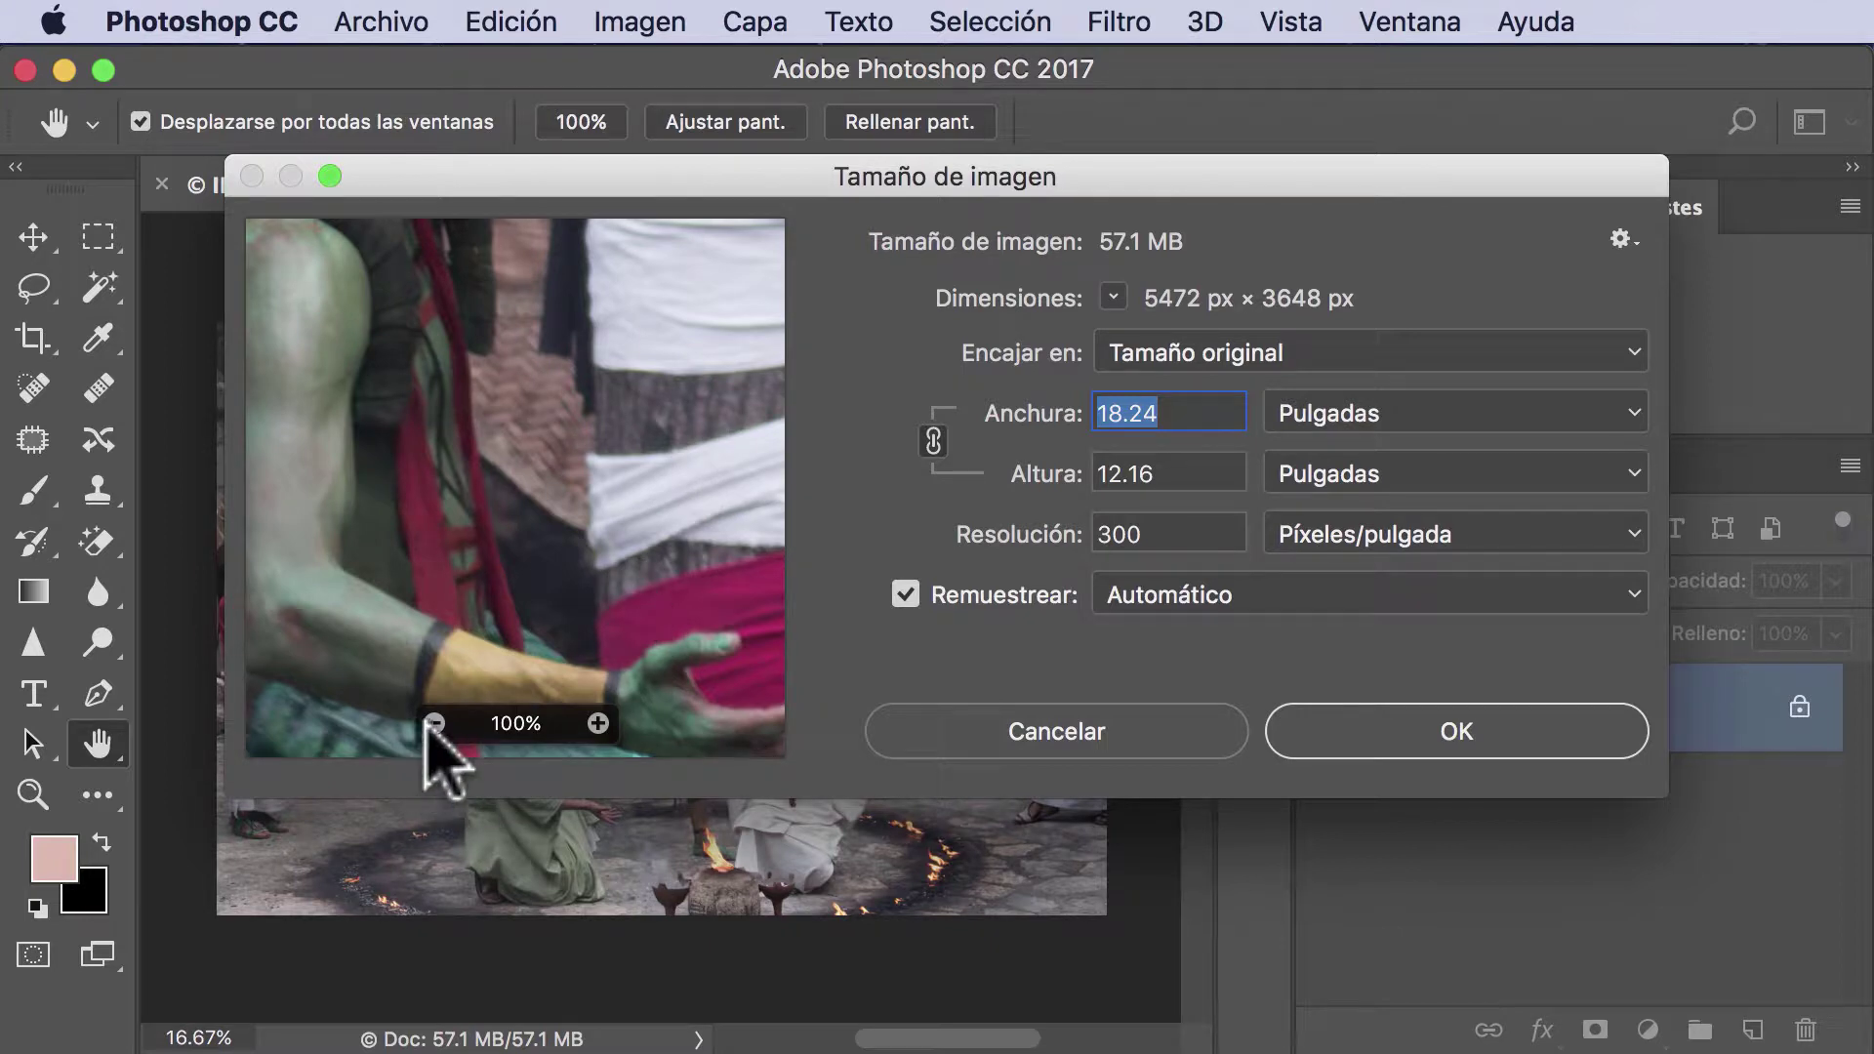
{"action": "left_click", "coordinate": [430, 723]}
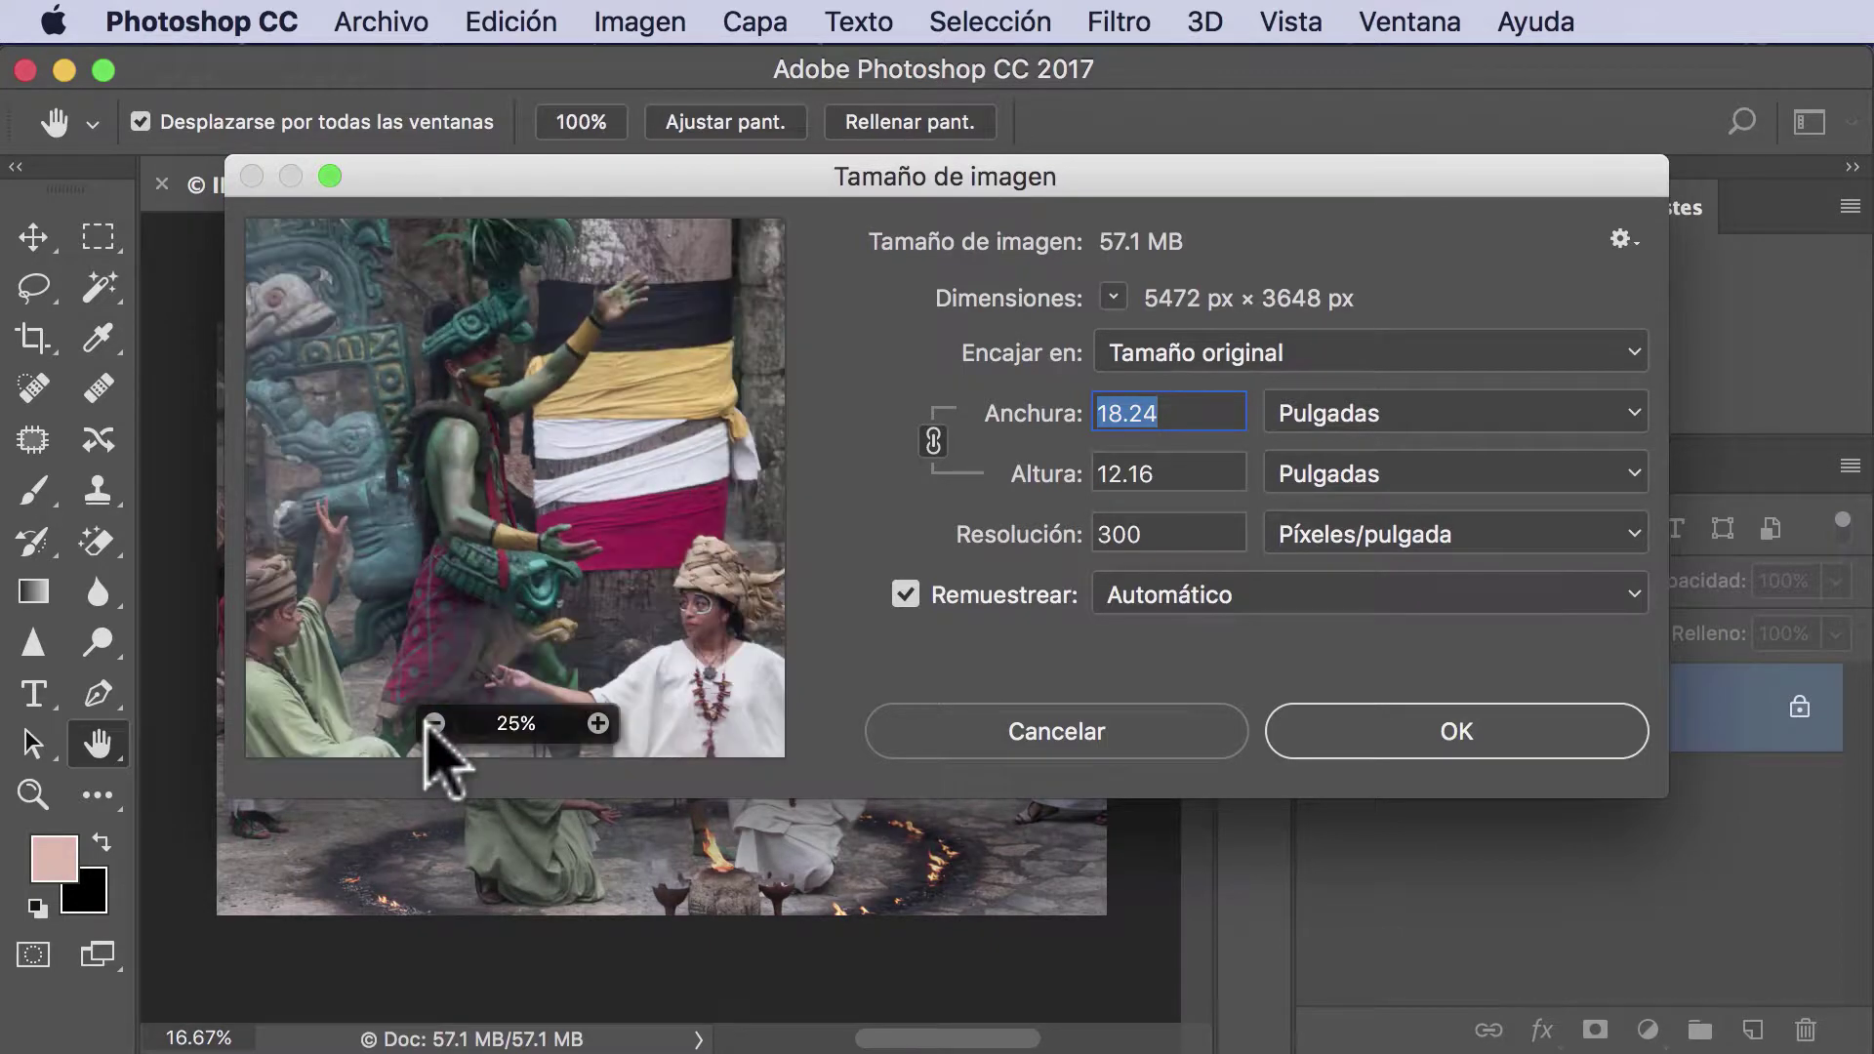
{"action": "left_click", "coordinate": [431, 723]}
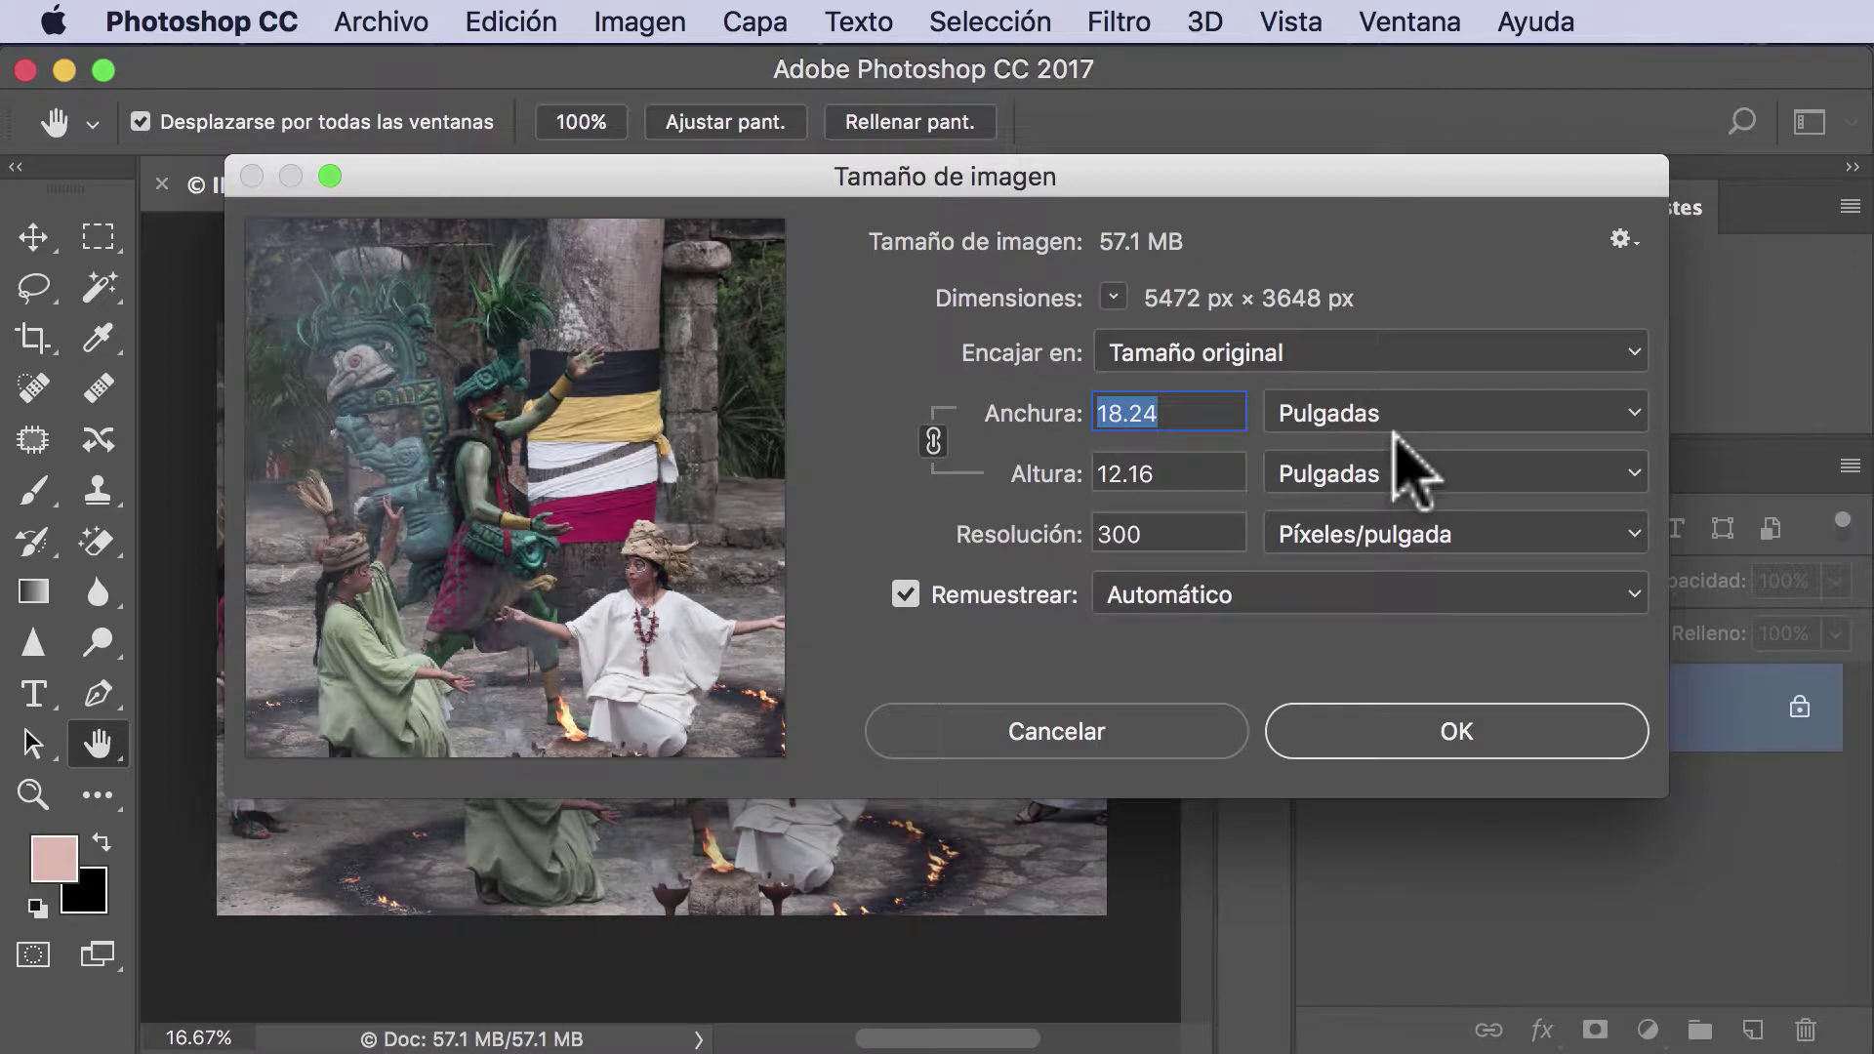
{"action": "left_click", "coordinate": [1638, 415]}
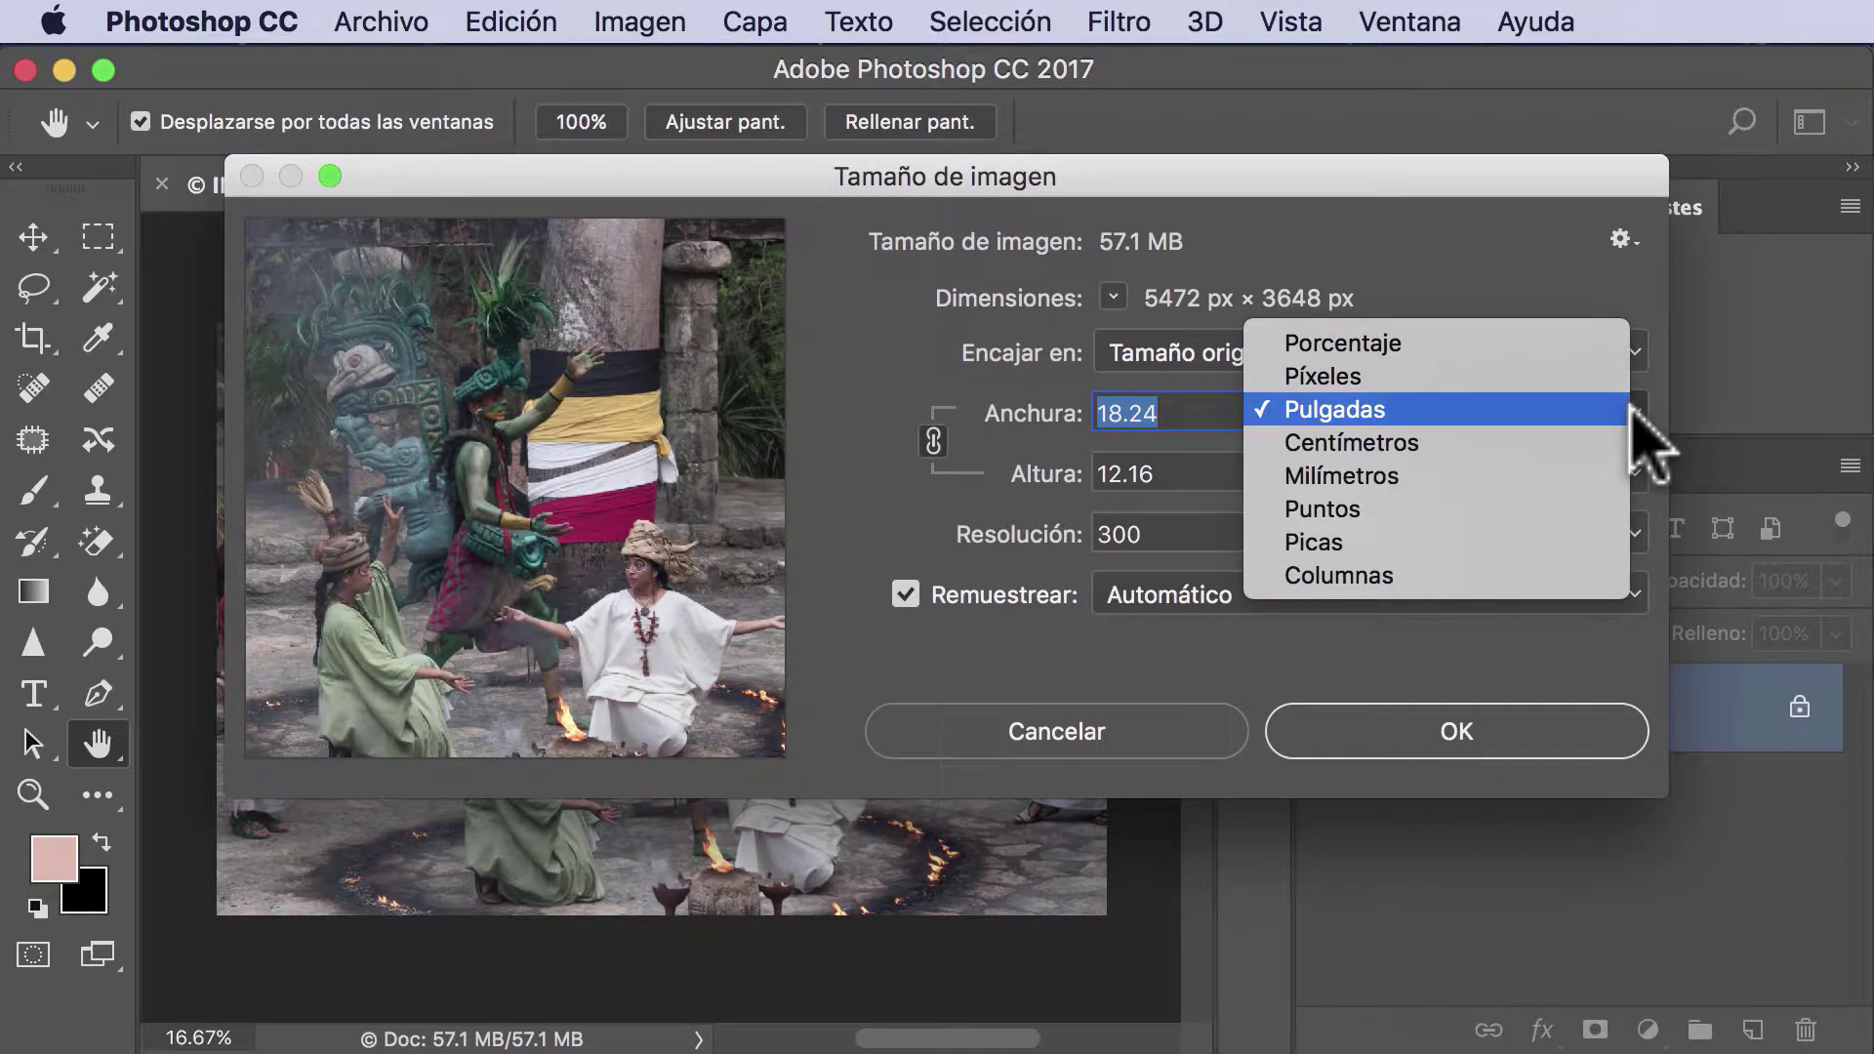
{"action": "left_click", "coordinate": [1633, 409]}
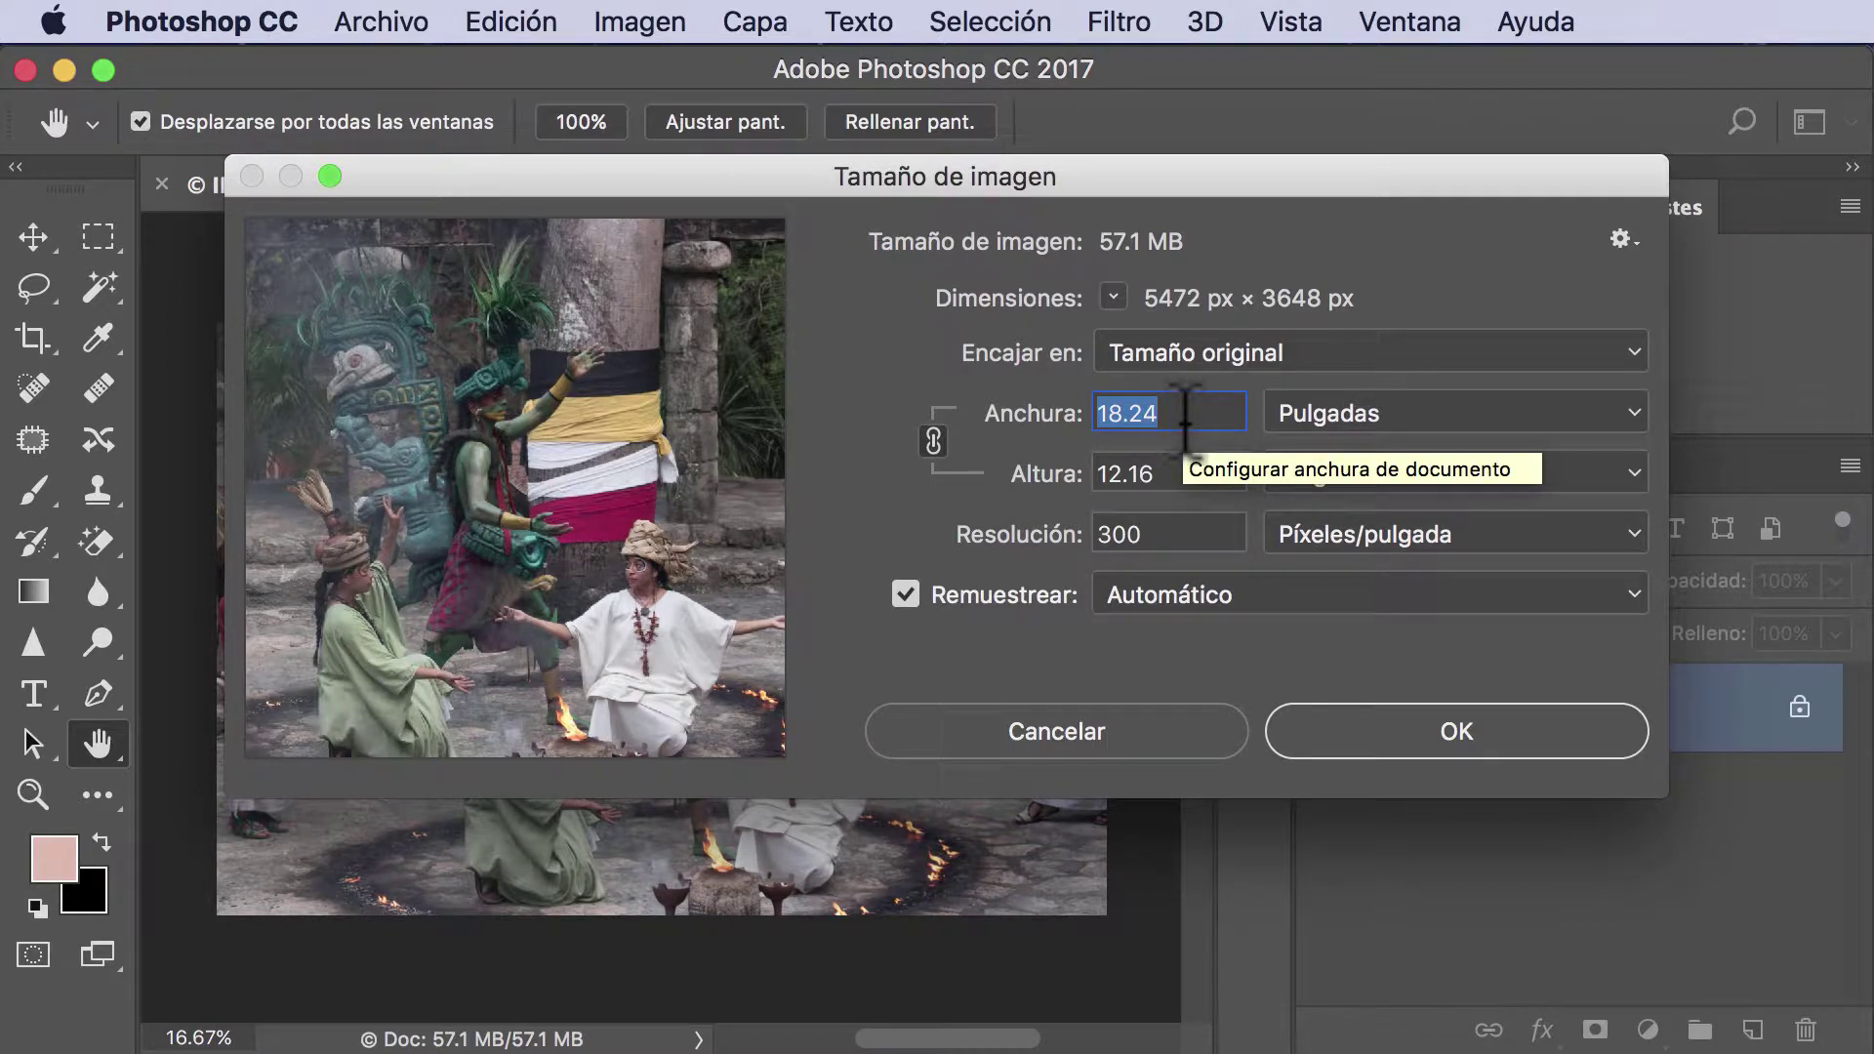
{"action": "type", "text": "6"}
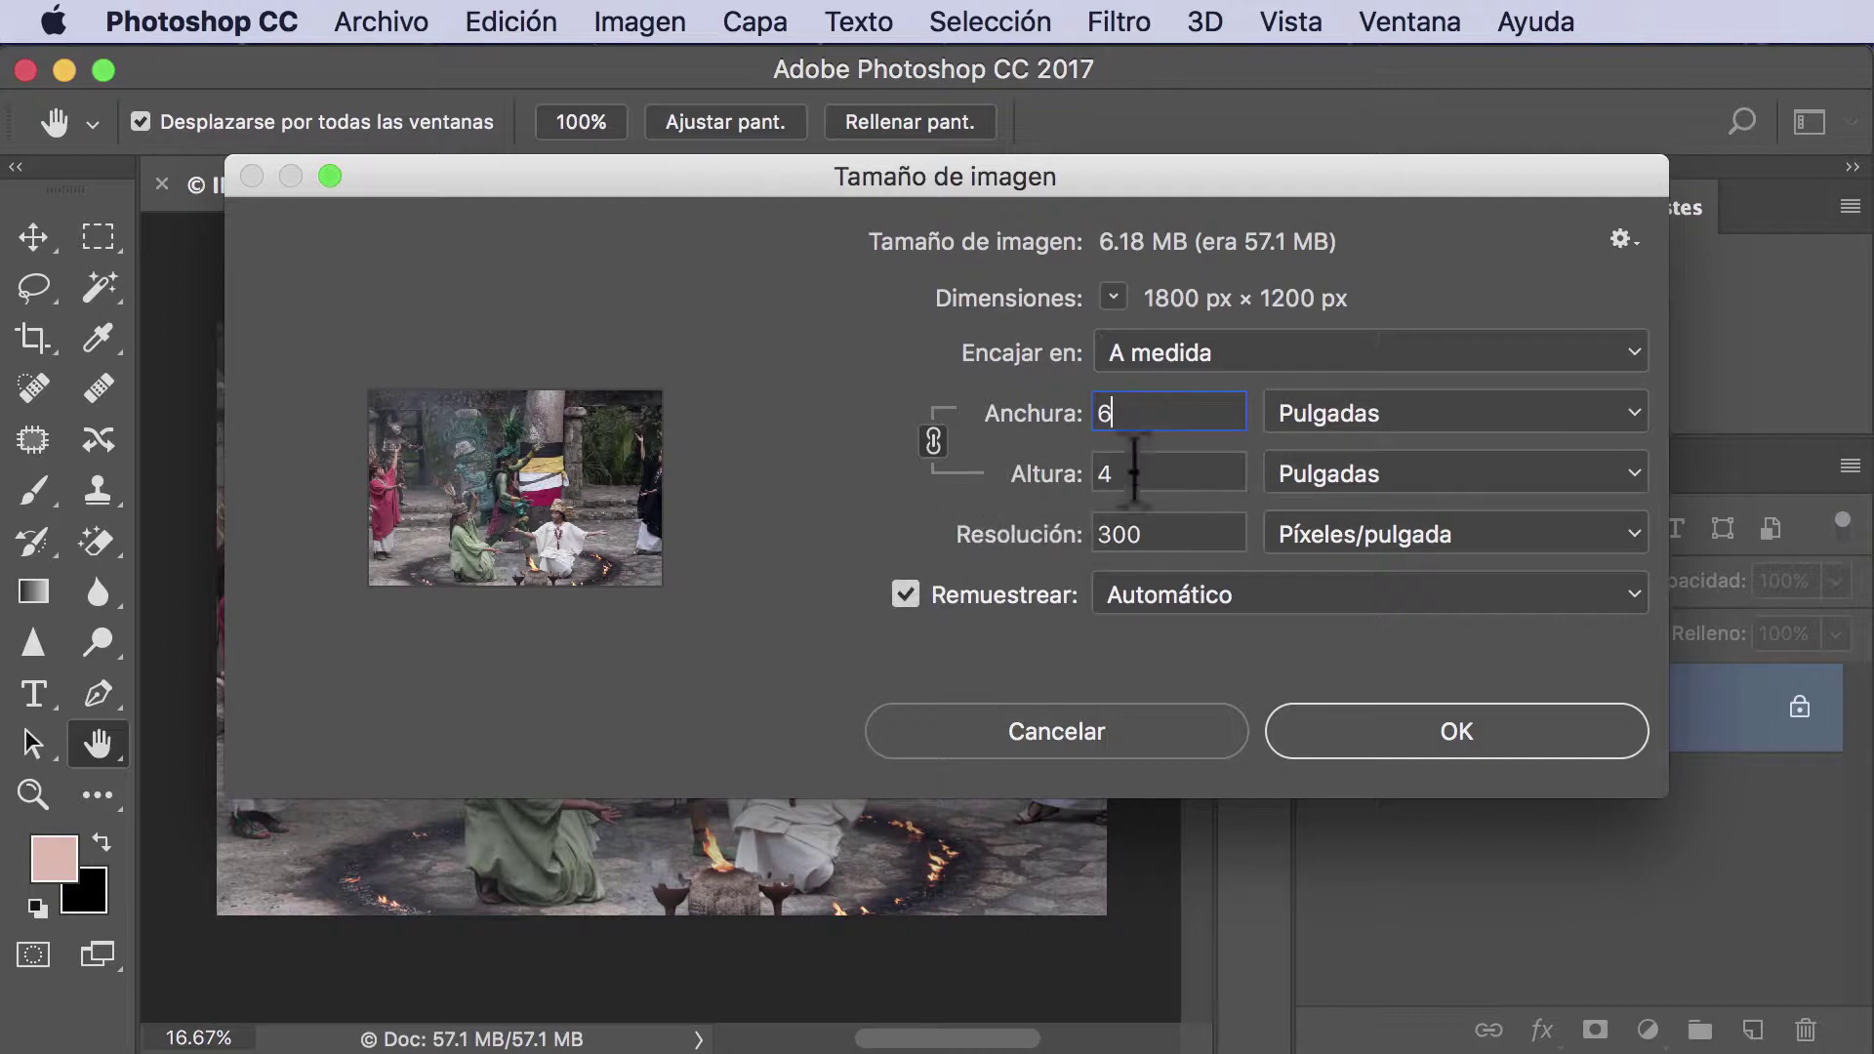
{"action": "mouse_move", "coordinate": [515, 488]}
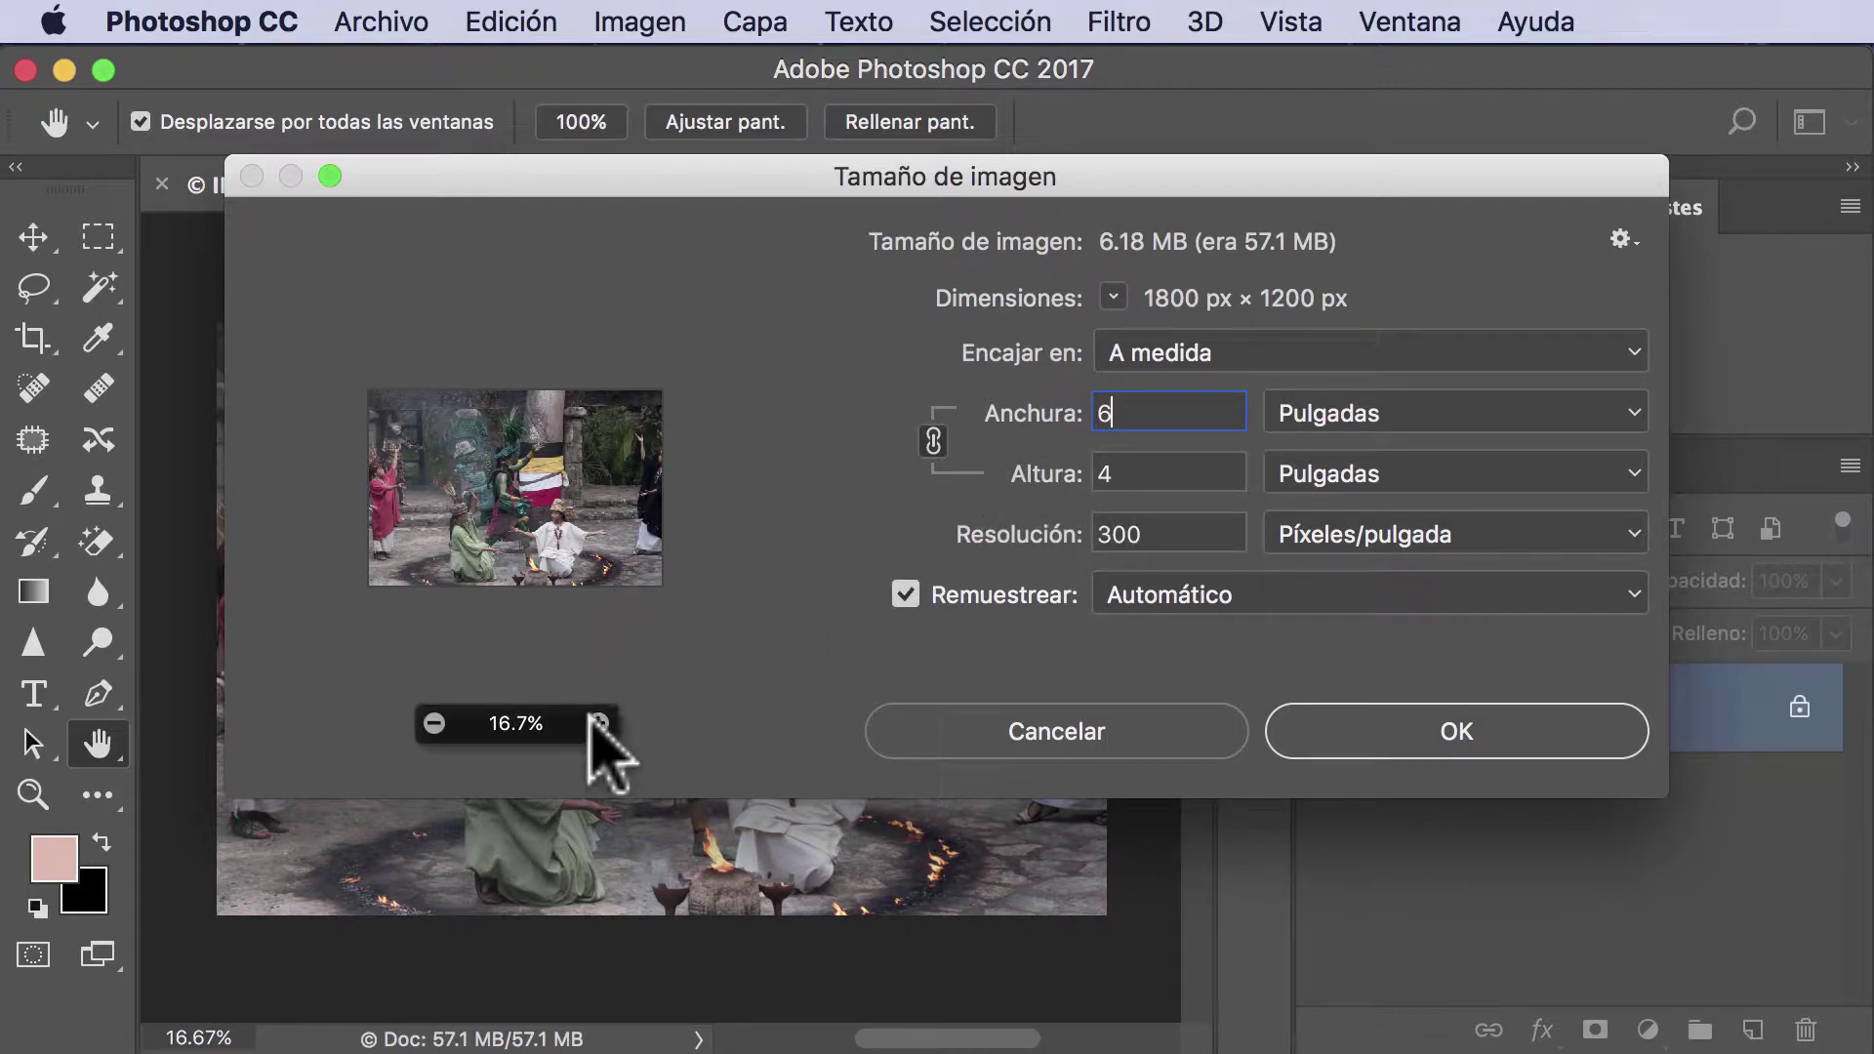
{"action": "left_click", "coordinate": [598, 723]}
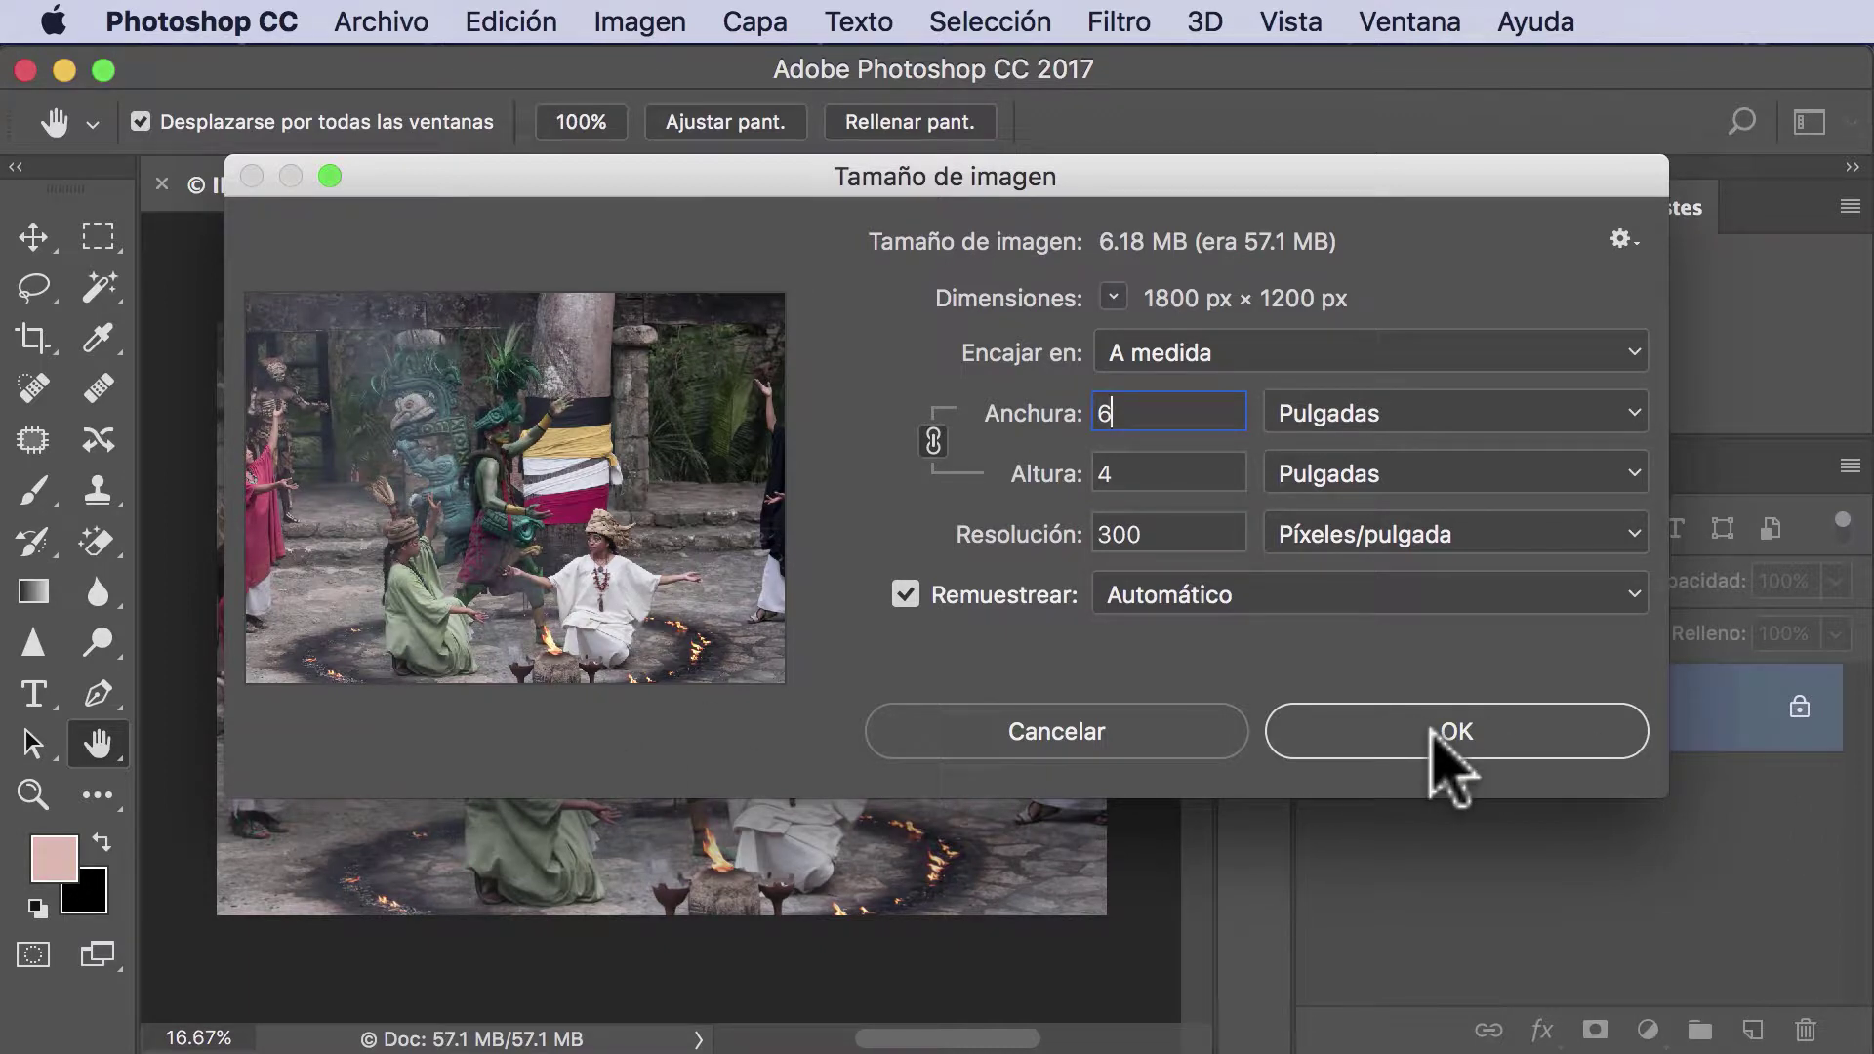
{"action": "left_click", "coordinate": [1432, 730]}
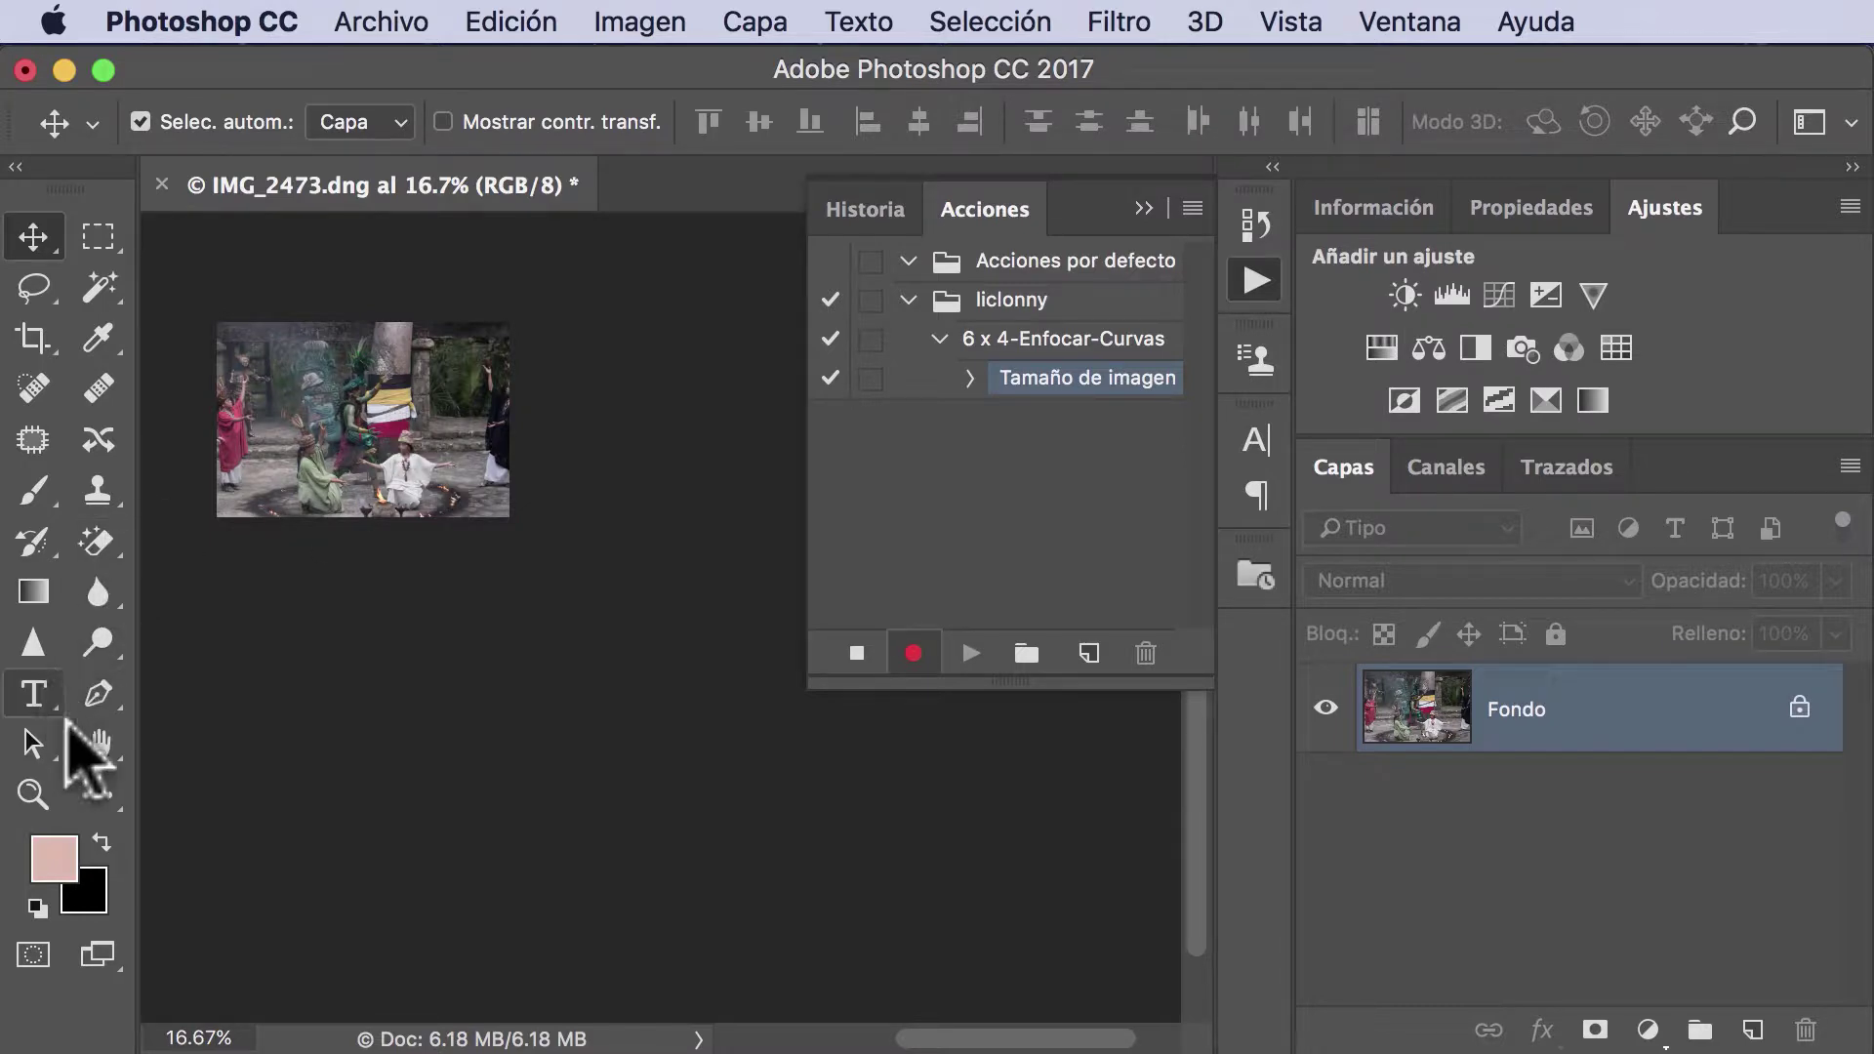
- Fit the resized photo to the window
{"action": "left_click", "coordinate": [98, 744]}
{"action": "double_click", "coordinate": [98, 744]}
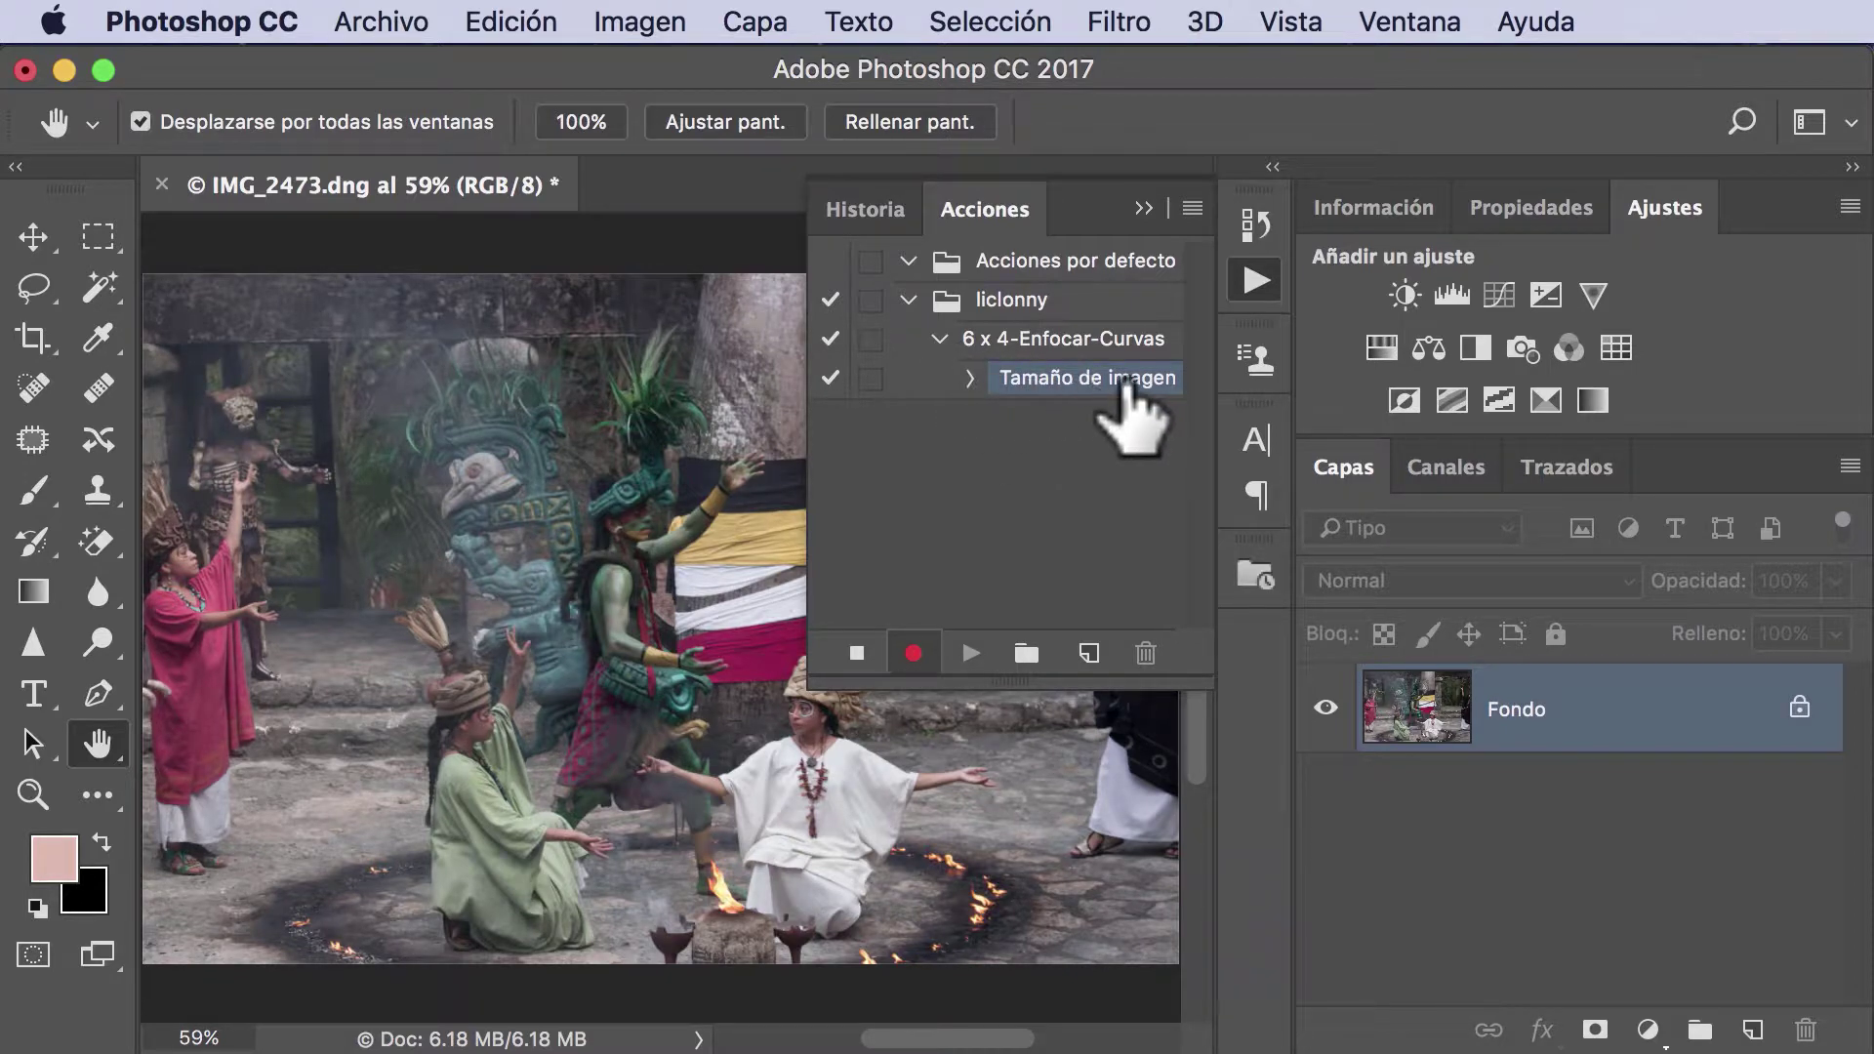
{"action": "left_click_drag", "start_coordinate": [1135, 383], "coordinate": [1138, 391]}
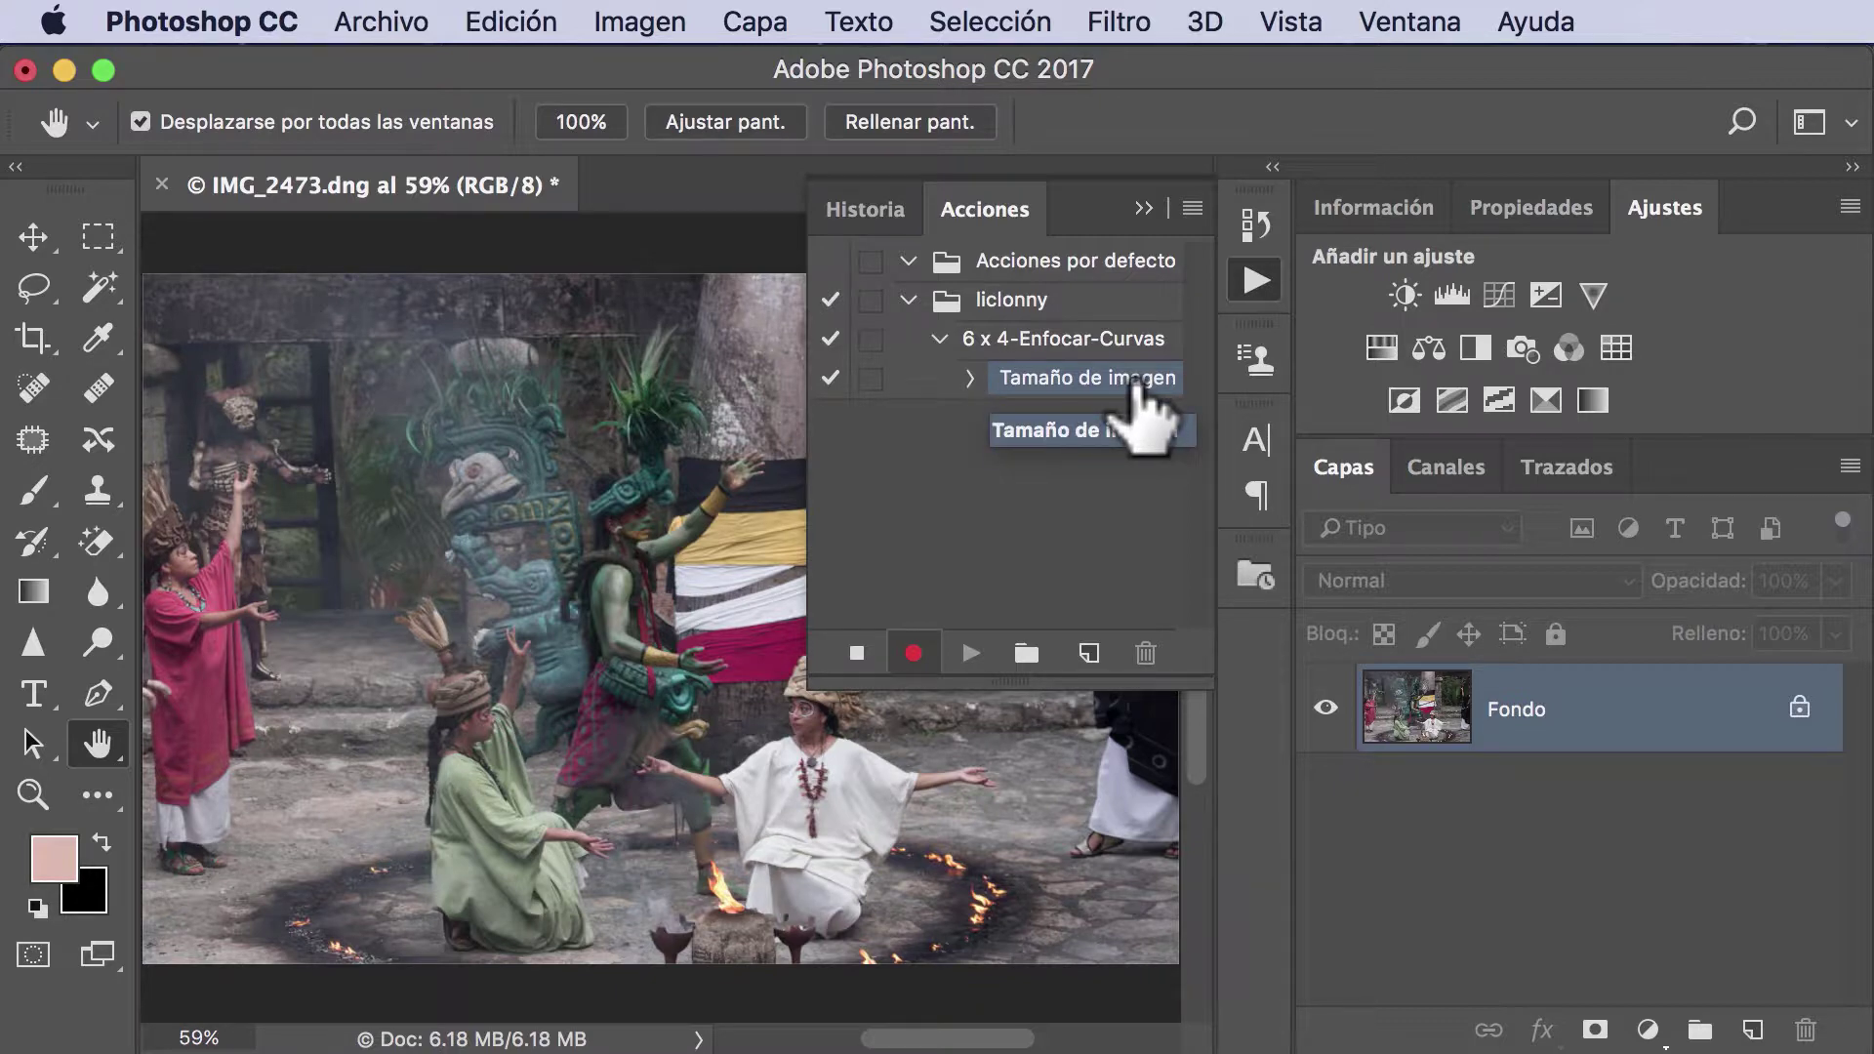
{"action": "left_click_drag", "start_coordinate": [1142, 410], "coordinate": [1380, 674]}
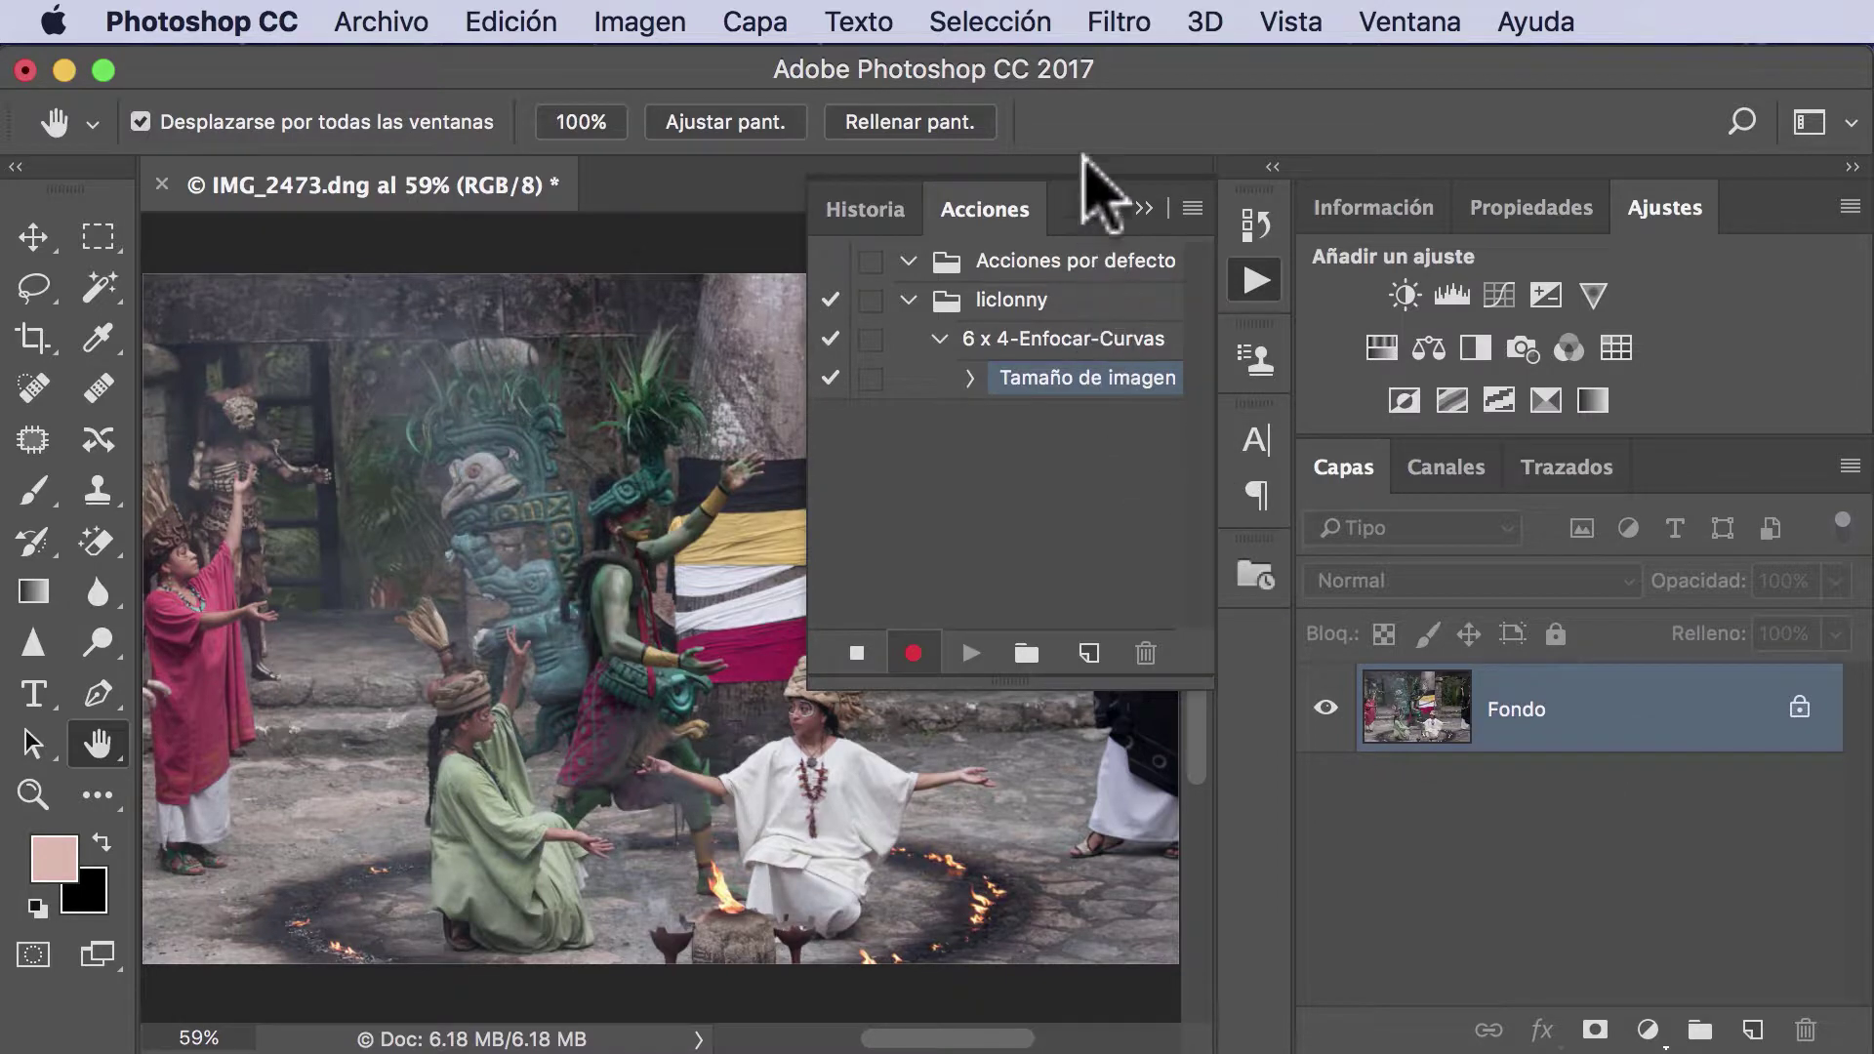
- Open Enfoque suavizado in an enlarged dialog with a 200% preview on the dancers
{"action": "left_click", "coordinate": [1113, 20]}
{"action": "mouse_move", "coordinate": [1171, 560]}
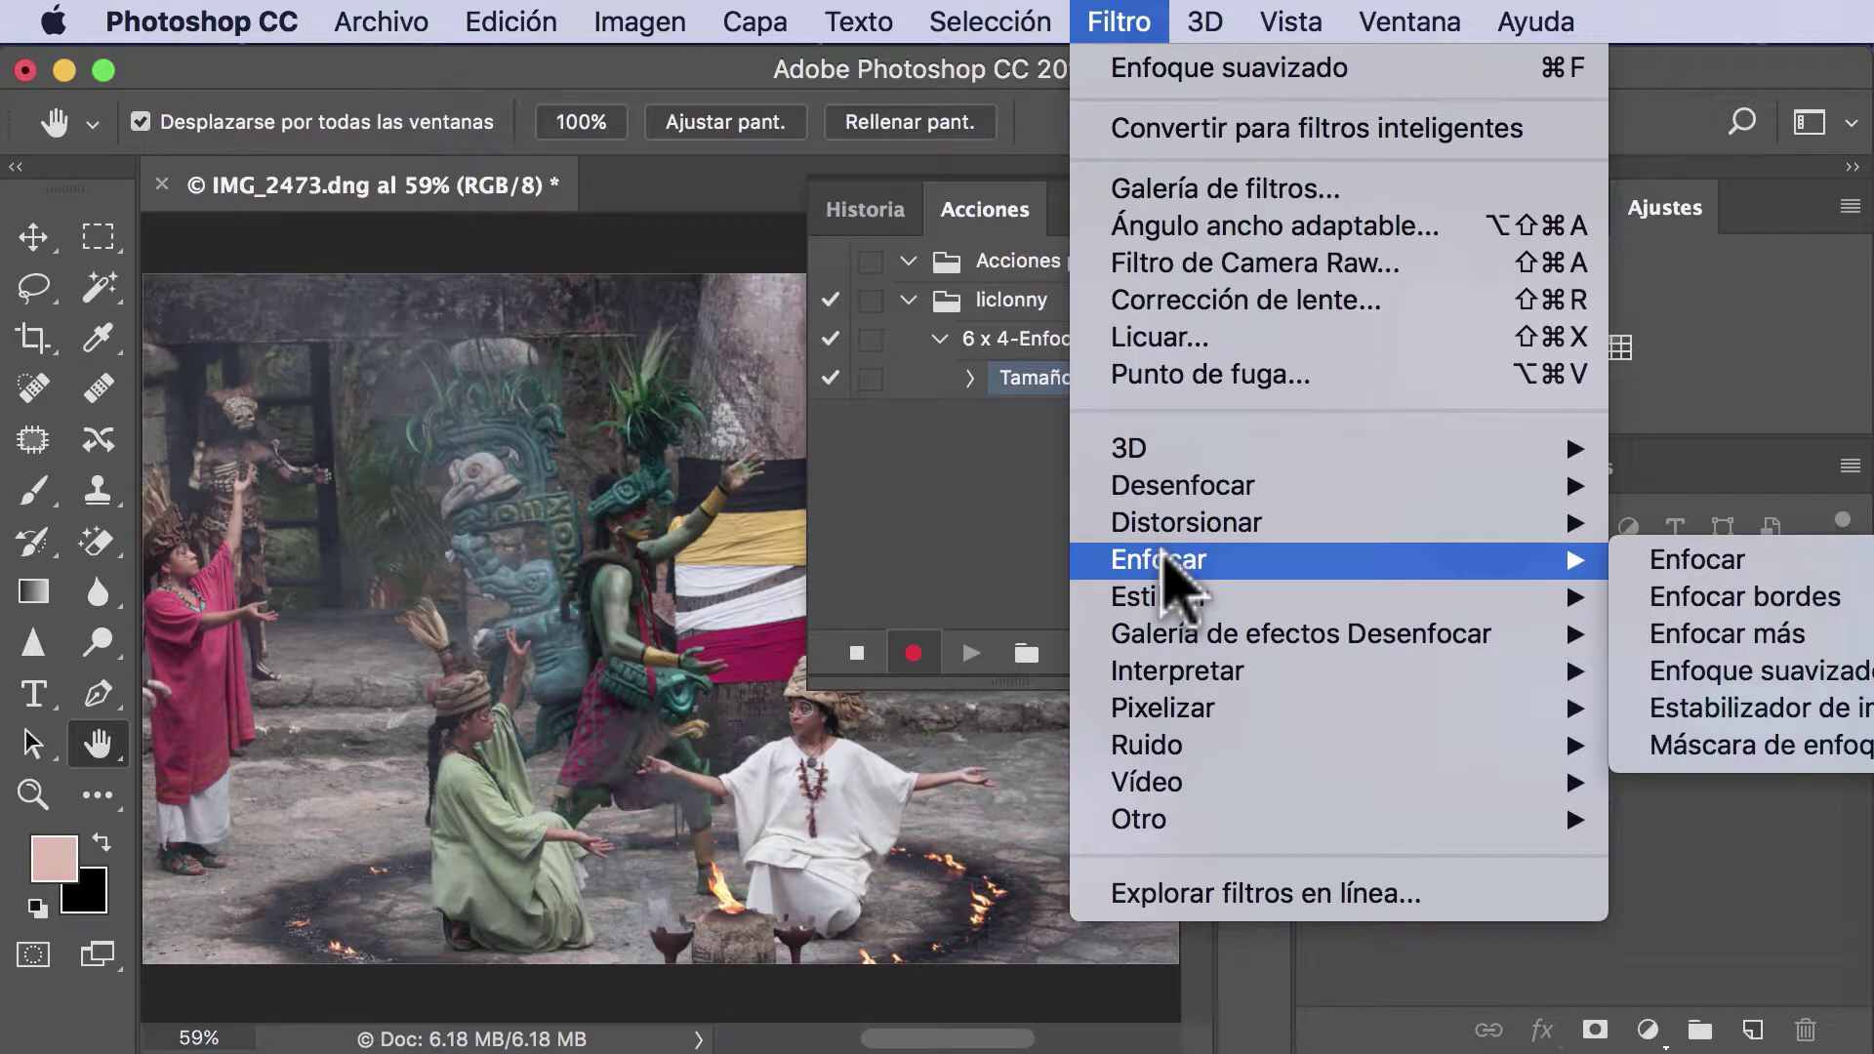
{"action": "left_click", "coordinate": [1715, 674]}
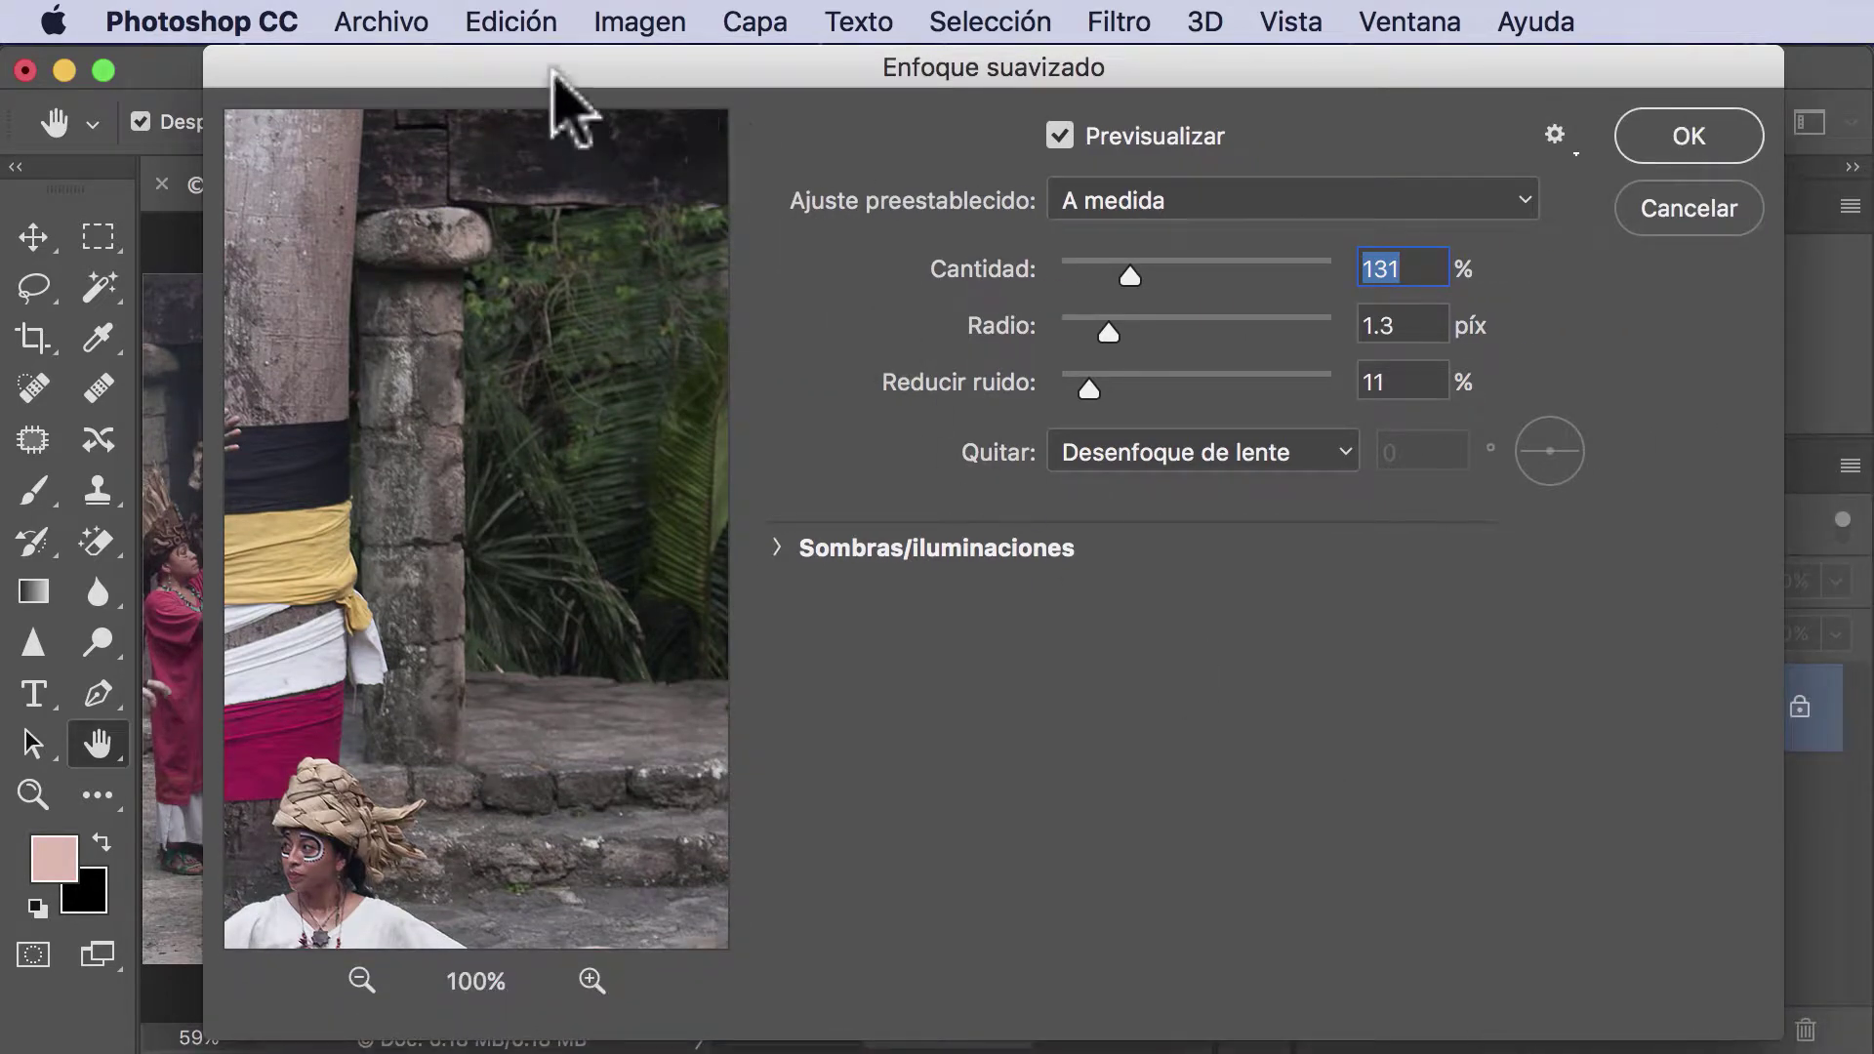
{"action": "left_click_drag", "start_coordinate": [551, 58], "coordinate": [354, 56]}
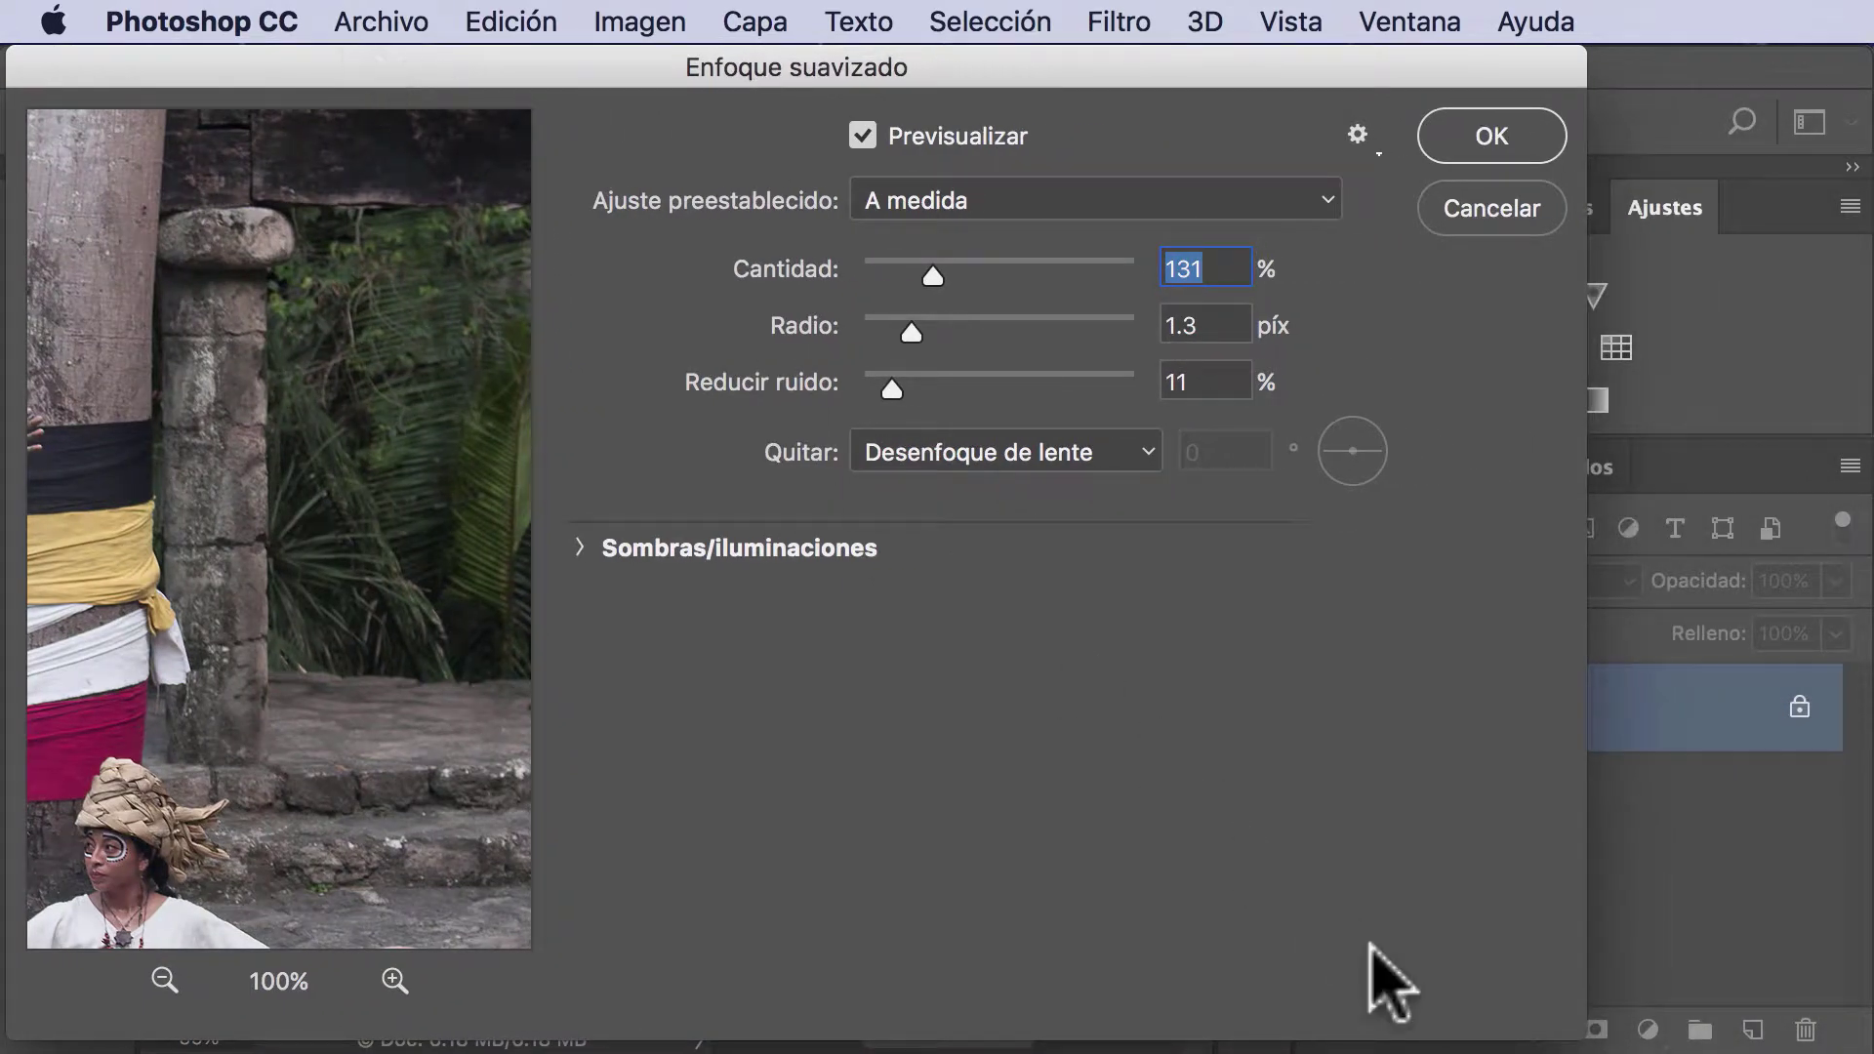
{"action": "left_click_drag", "start_coordinate": [1583, 1037], "coordinate": [1857, 1037]}
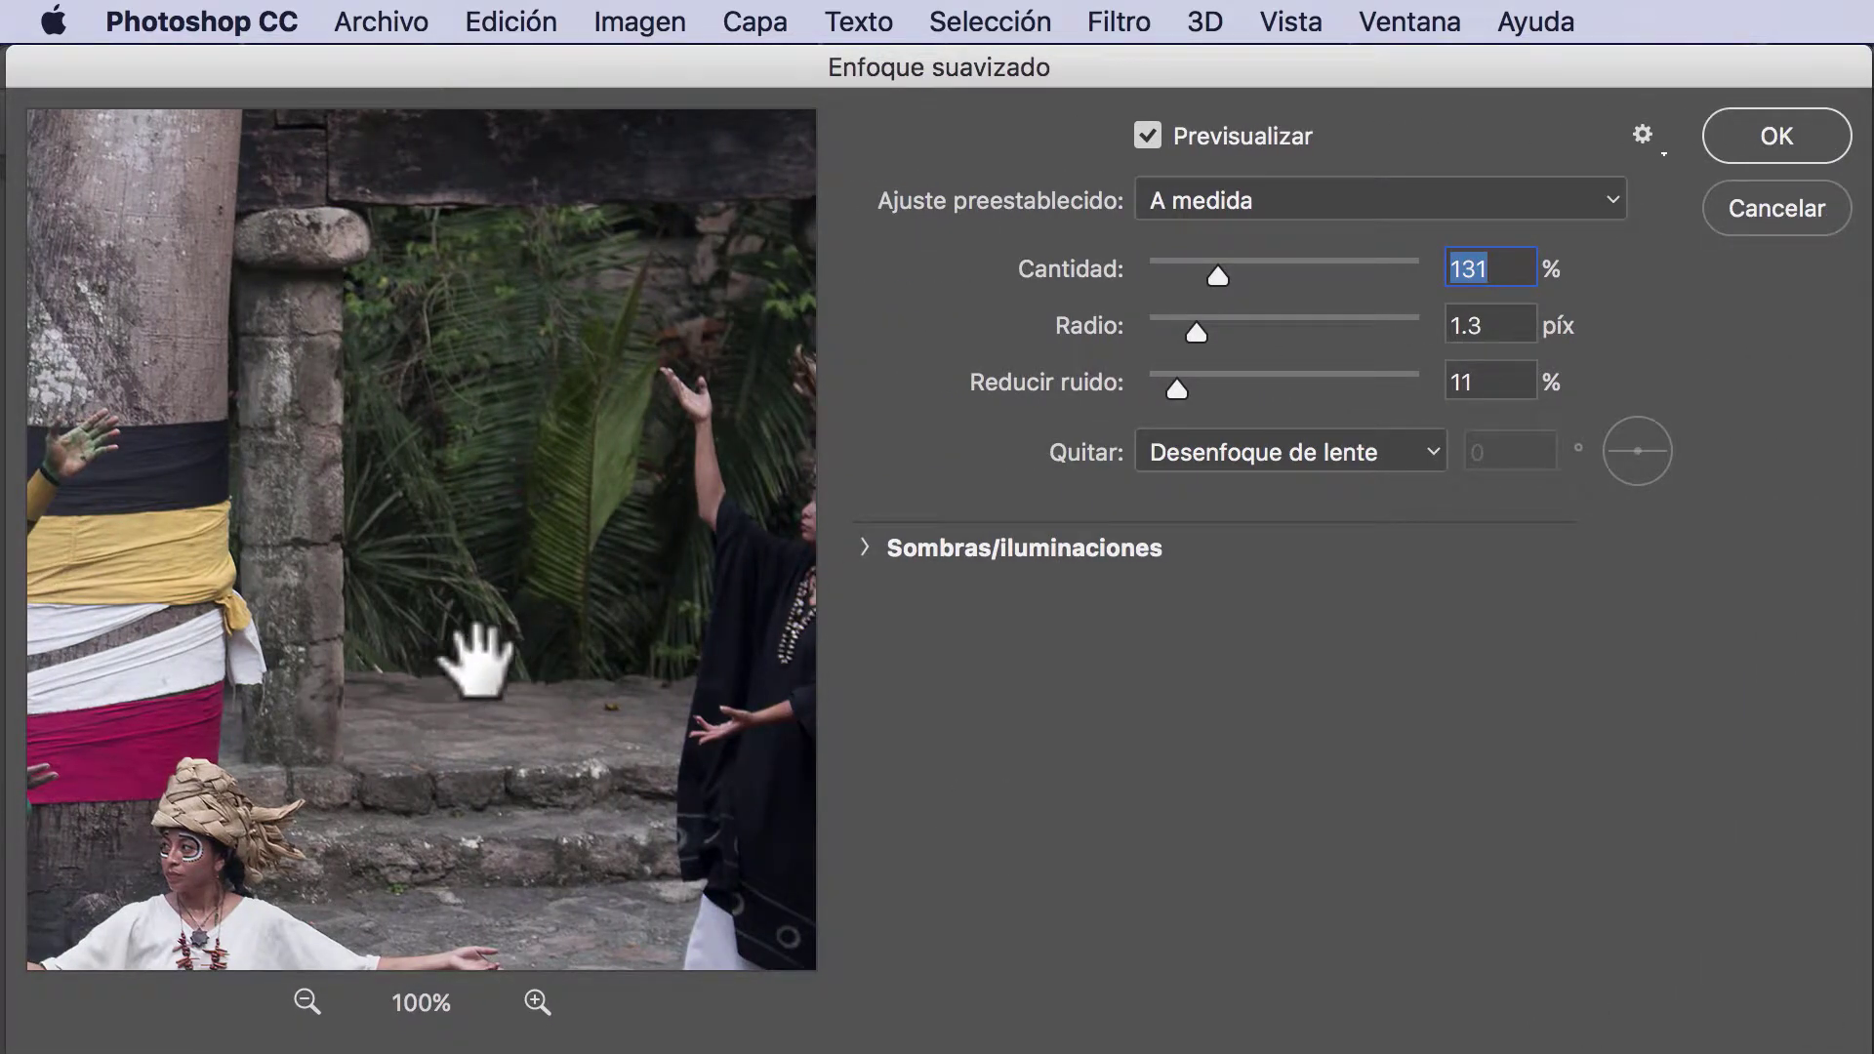
{"action": "left_click_drag", "start_coordinate": [481, 657], "coordinate": [608, 489]}
{"action": "left_click_drag", "start_coordinate": [459, 518], "coordinate": [574, 494]}
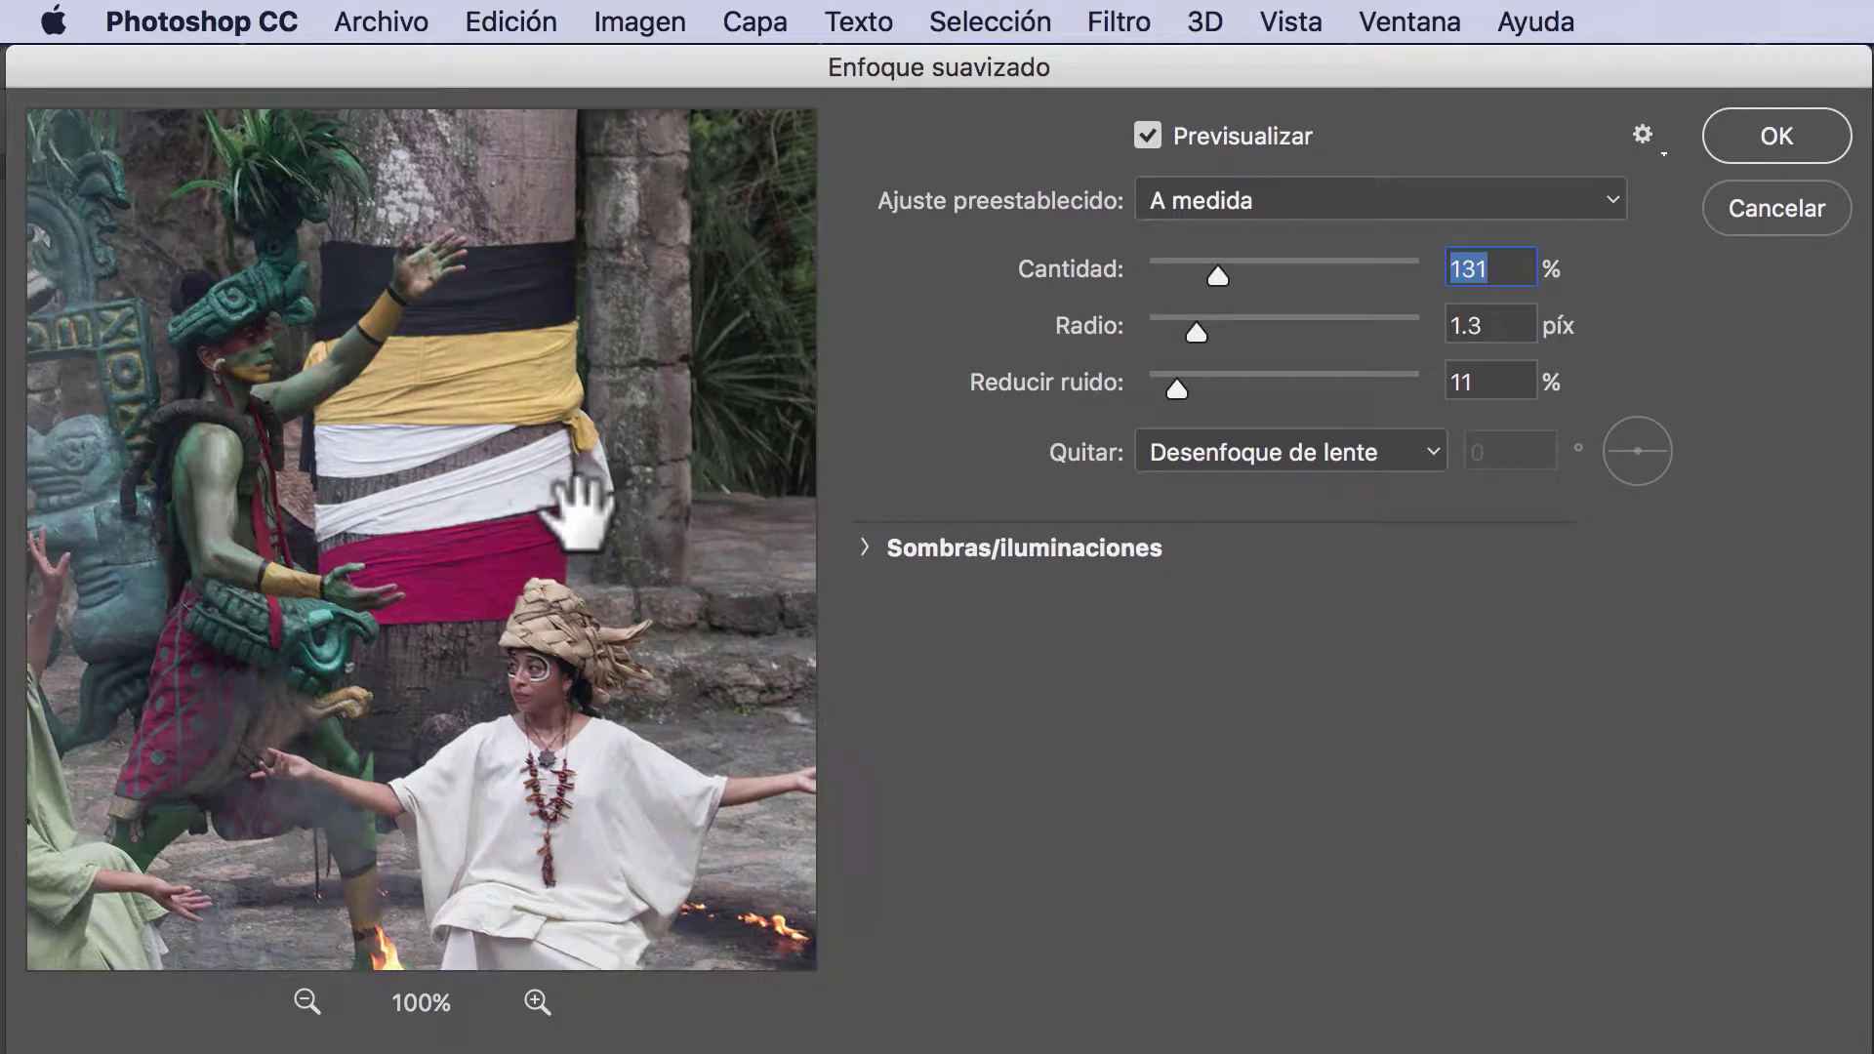
{"action": "left_click", "coordinate": [535, 1003]}
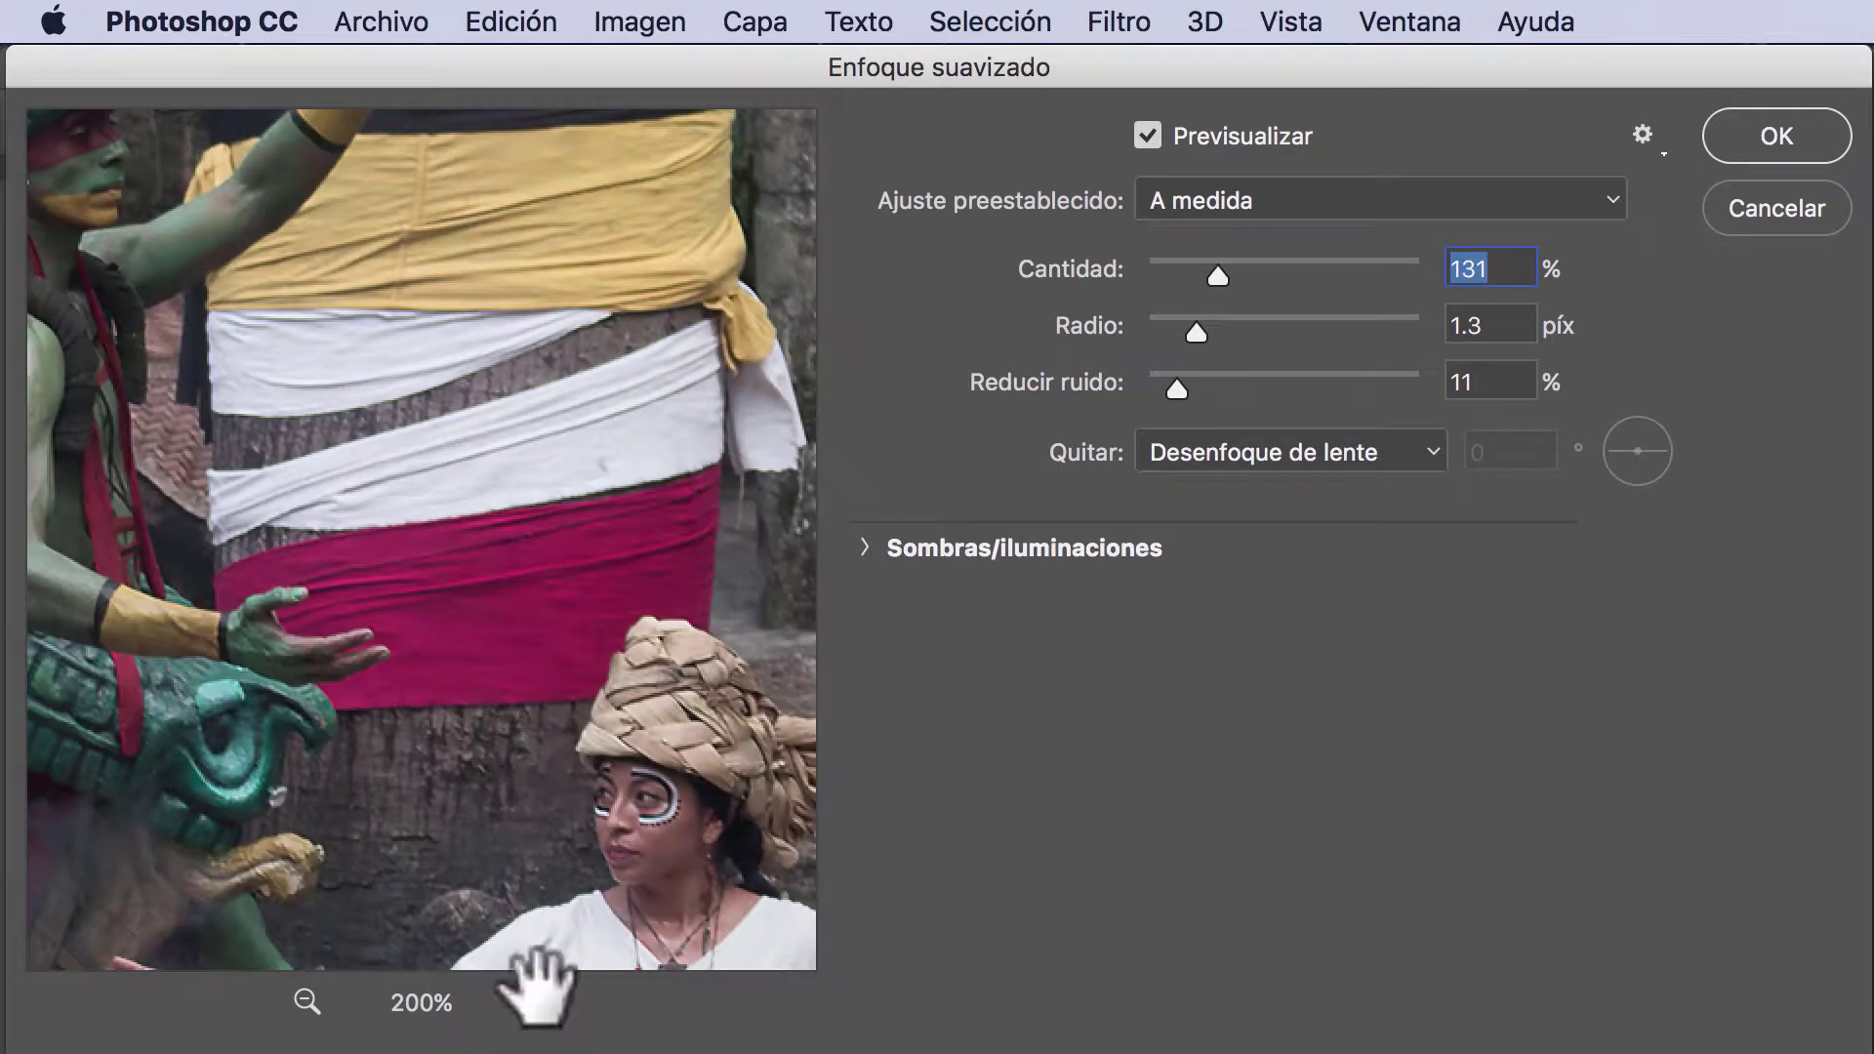
{"action": "mouse_move", "coordinate": [435, 598]}
{"action": "left_mouse_down"}
{"action": "mouse_move", "coordinate": [603, 627]}
{"action": "mouse_move", "coordinate": [419, 469]}
{"action": "mouse_move", "coordinate": [314, 448]}
{"action": "left_mouse_up"}
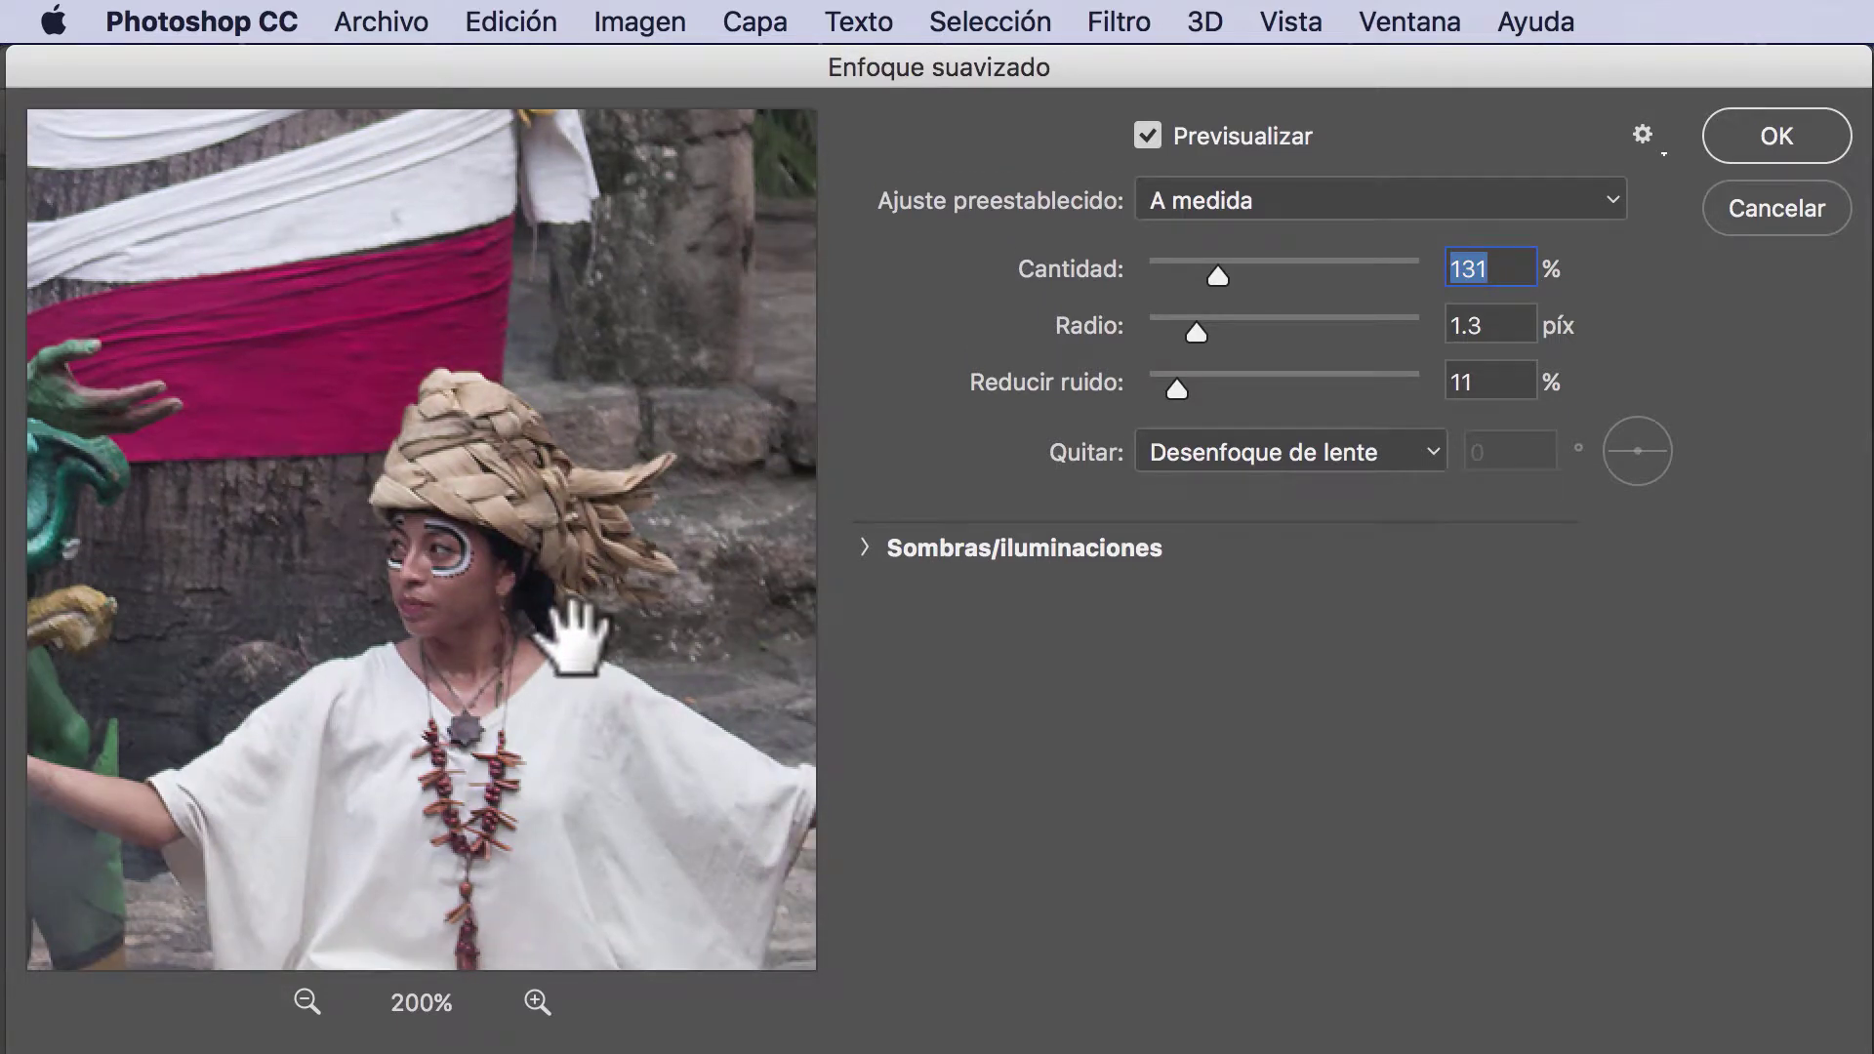
- Apply sharpening at 238% amount, 0.9 px radius and 7% noise reduction
{"action": "left_click_drag", "start_coordinate": [1220, 278], "coordinate": [1123, 271]}
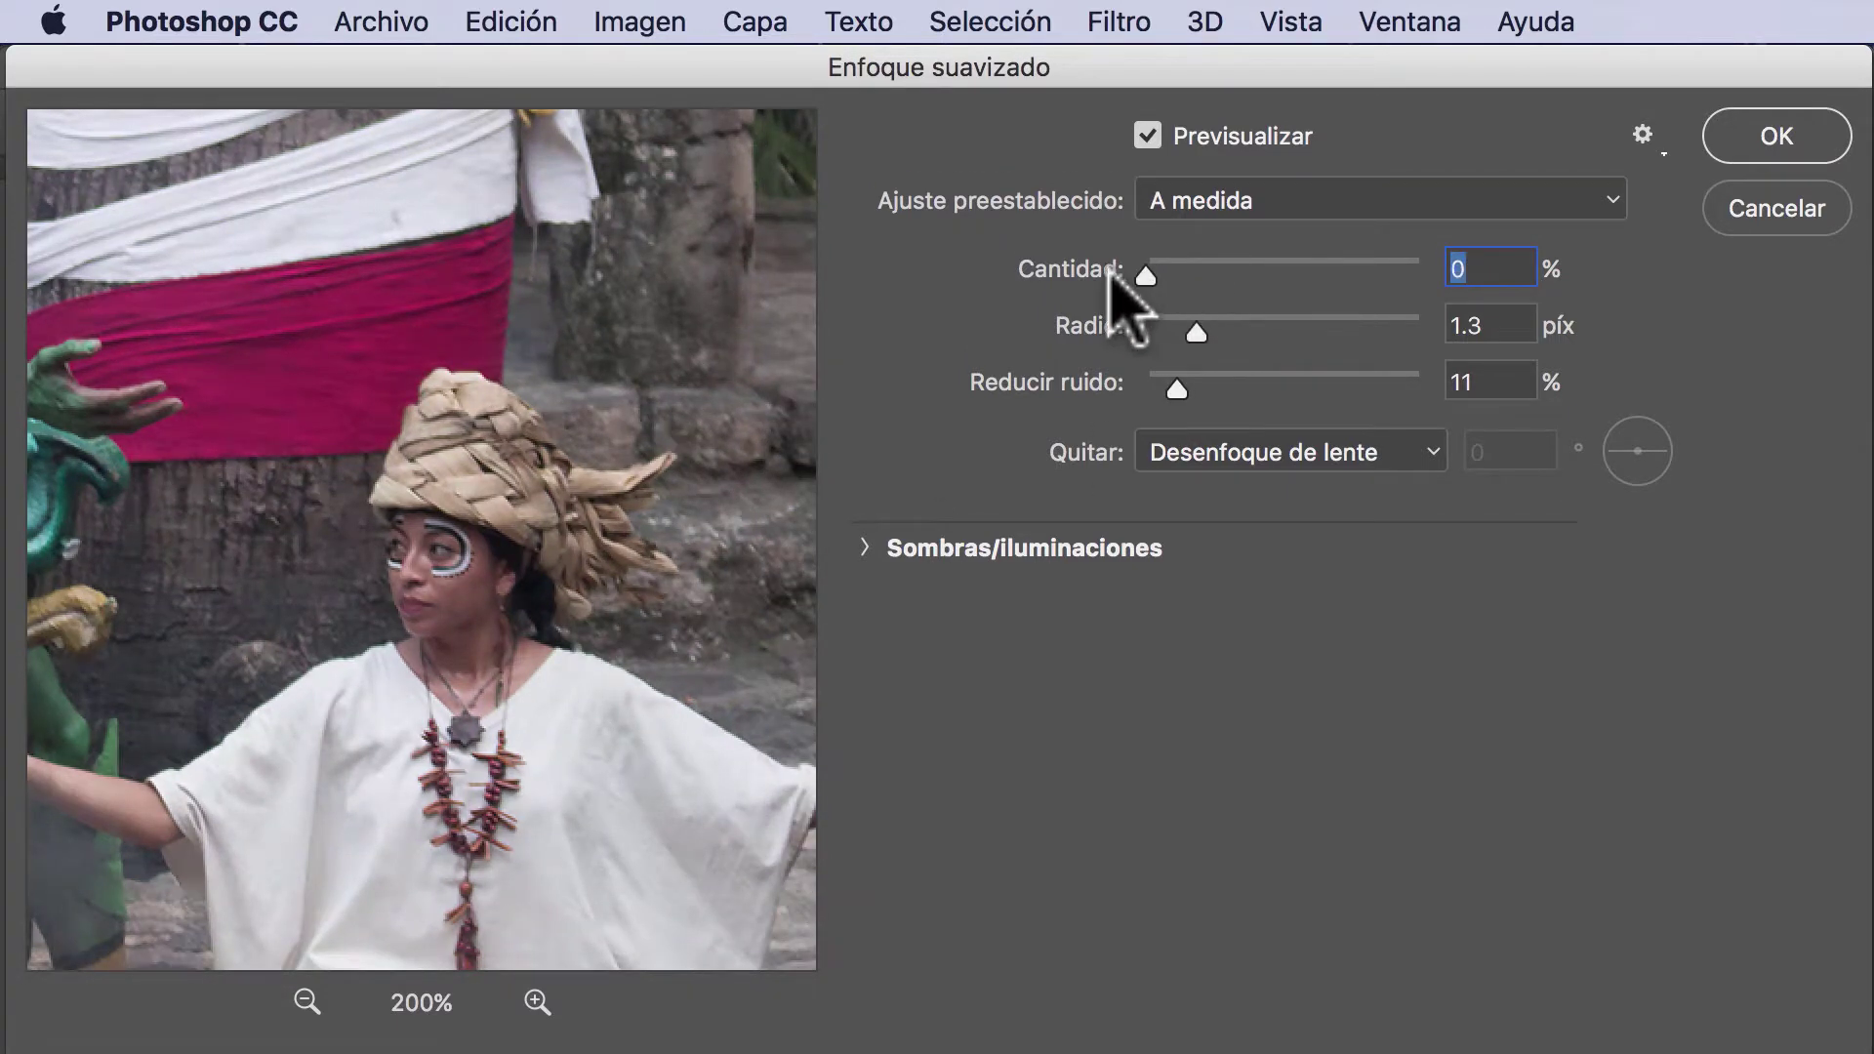
{"action": "left_click_drag", "start_coordinate": [1193, 330], "coordinate": [1109, 328]}
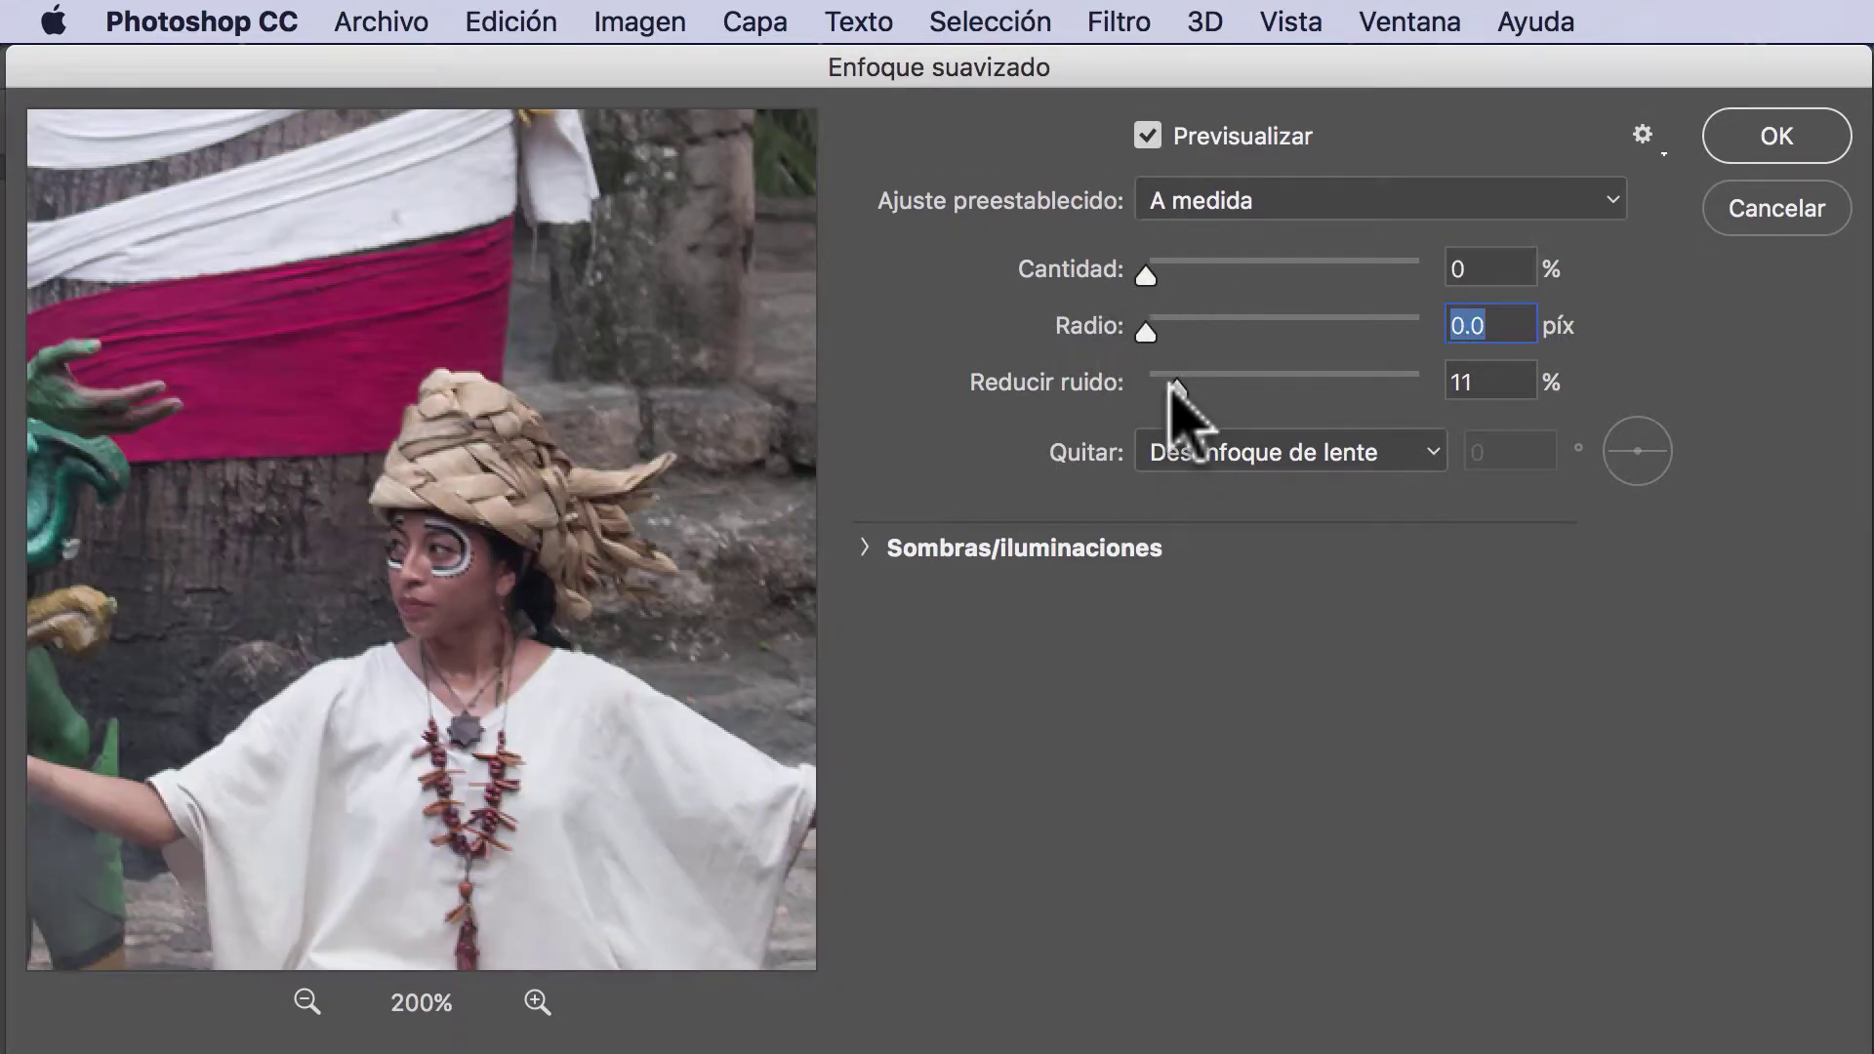
{"action": "left_click_drag", "start_coordinate": [1177, 391], "coordinate": [1121, 401]}
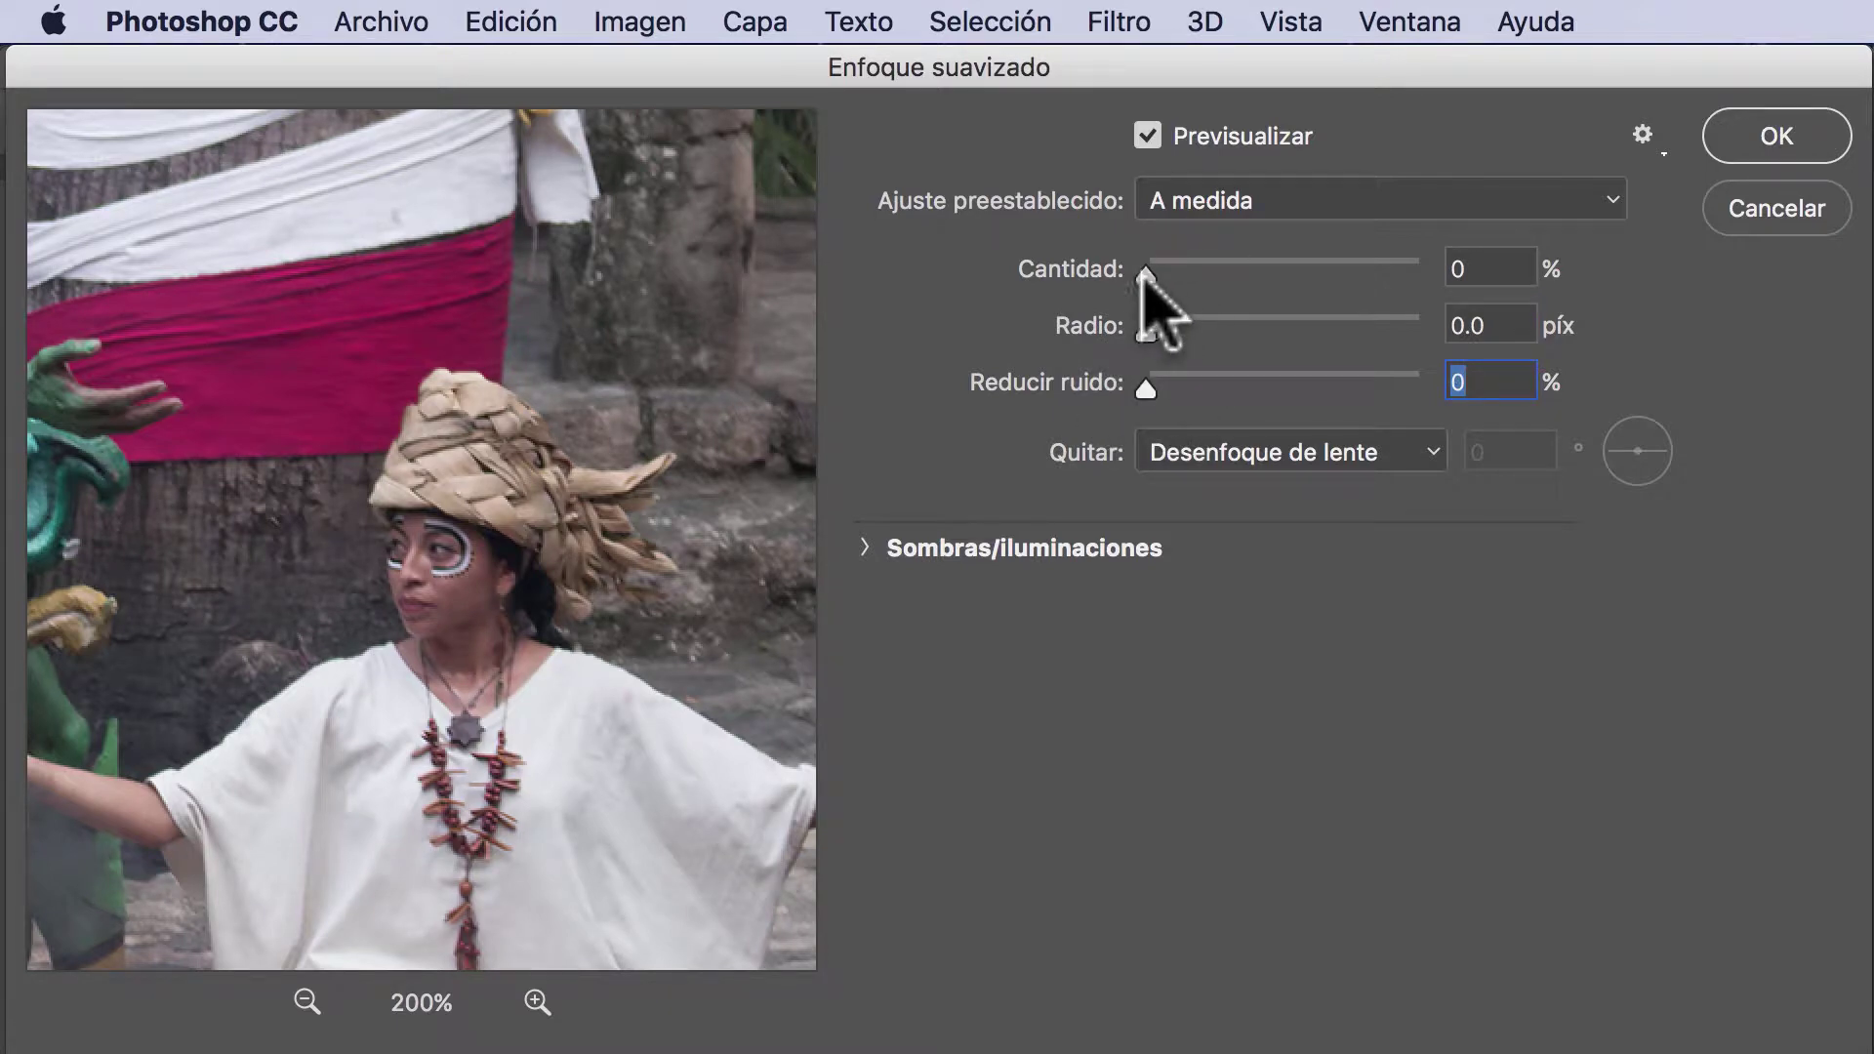
{"action": "left_click_drag", "start_coordinate": [1146, 276], "coordinate": [1258, 278]}
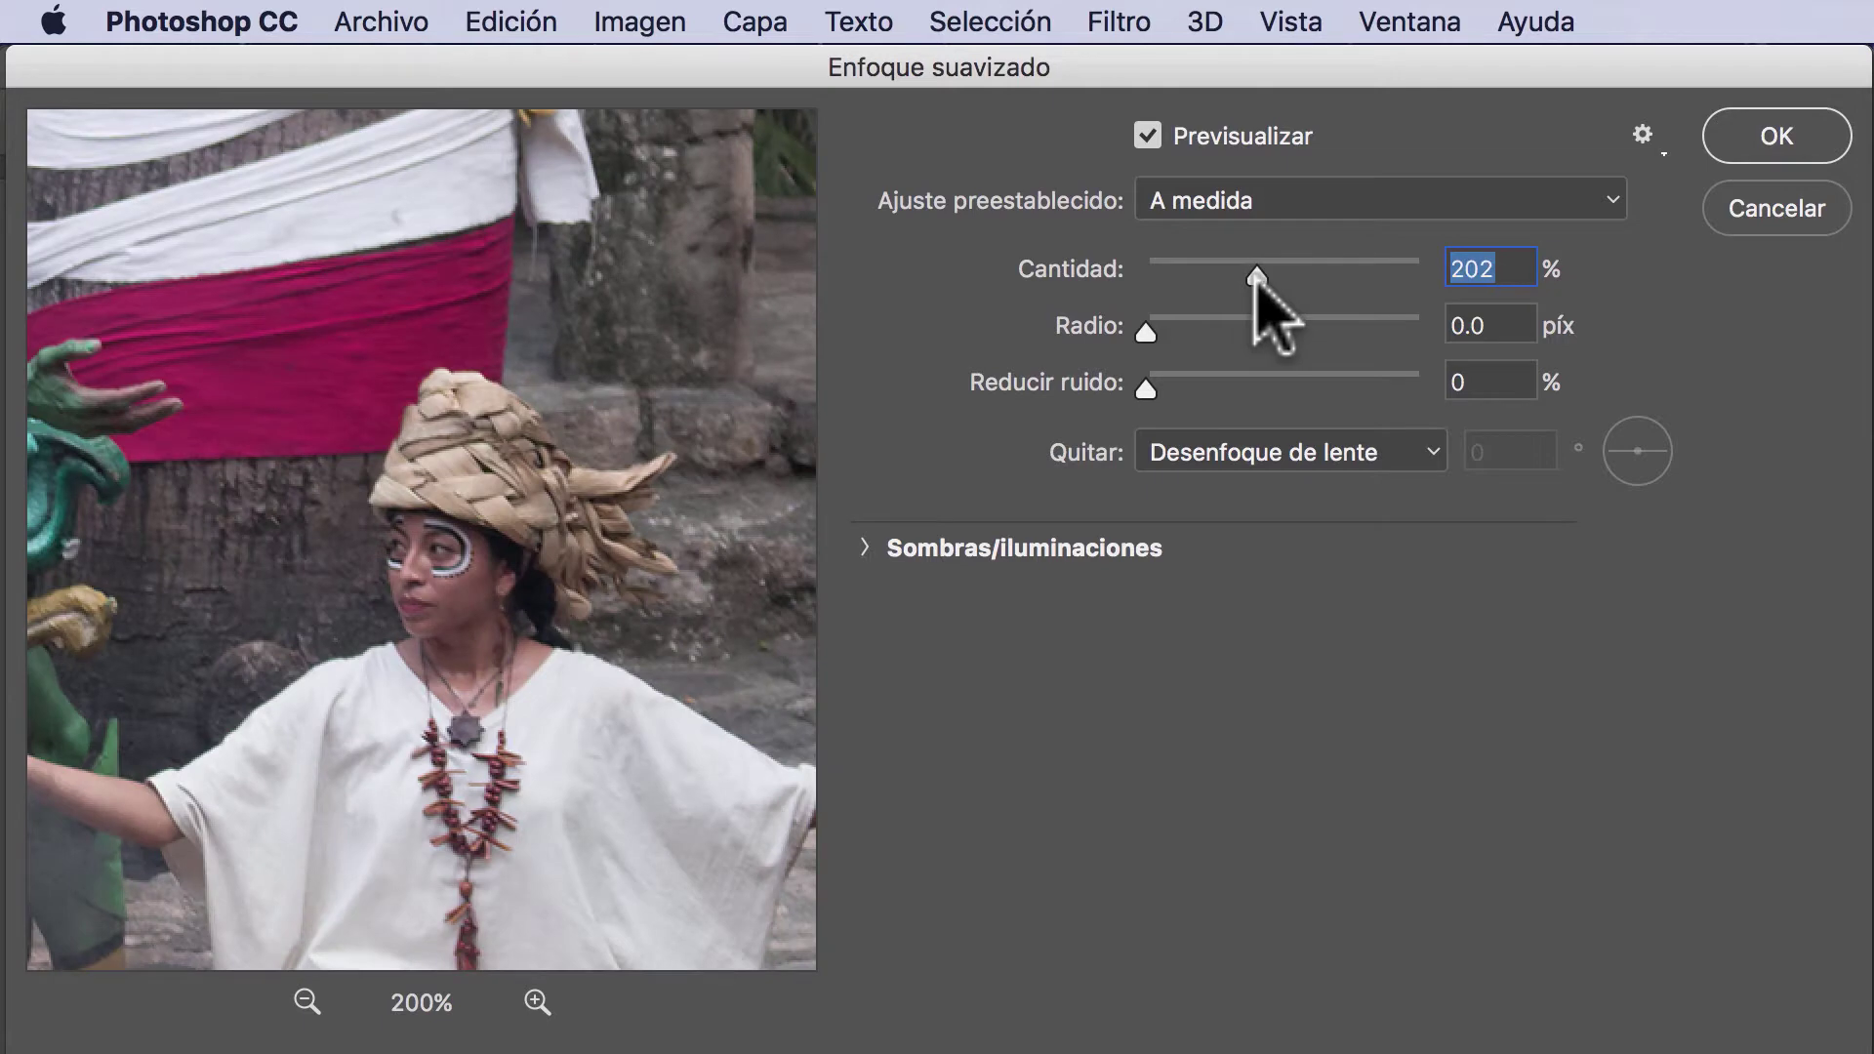
{"action": "left_click_drag", "start_coordinate": [1150, 332], "coordinate": [1186, 332]}
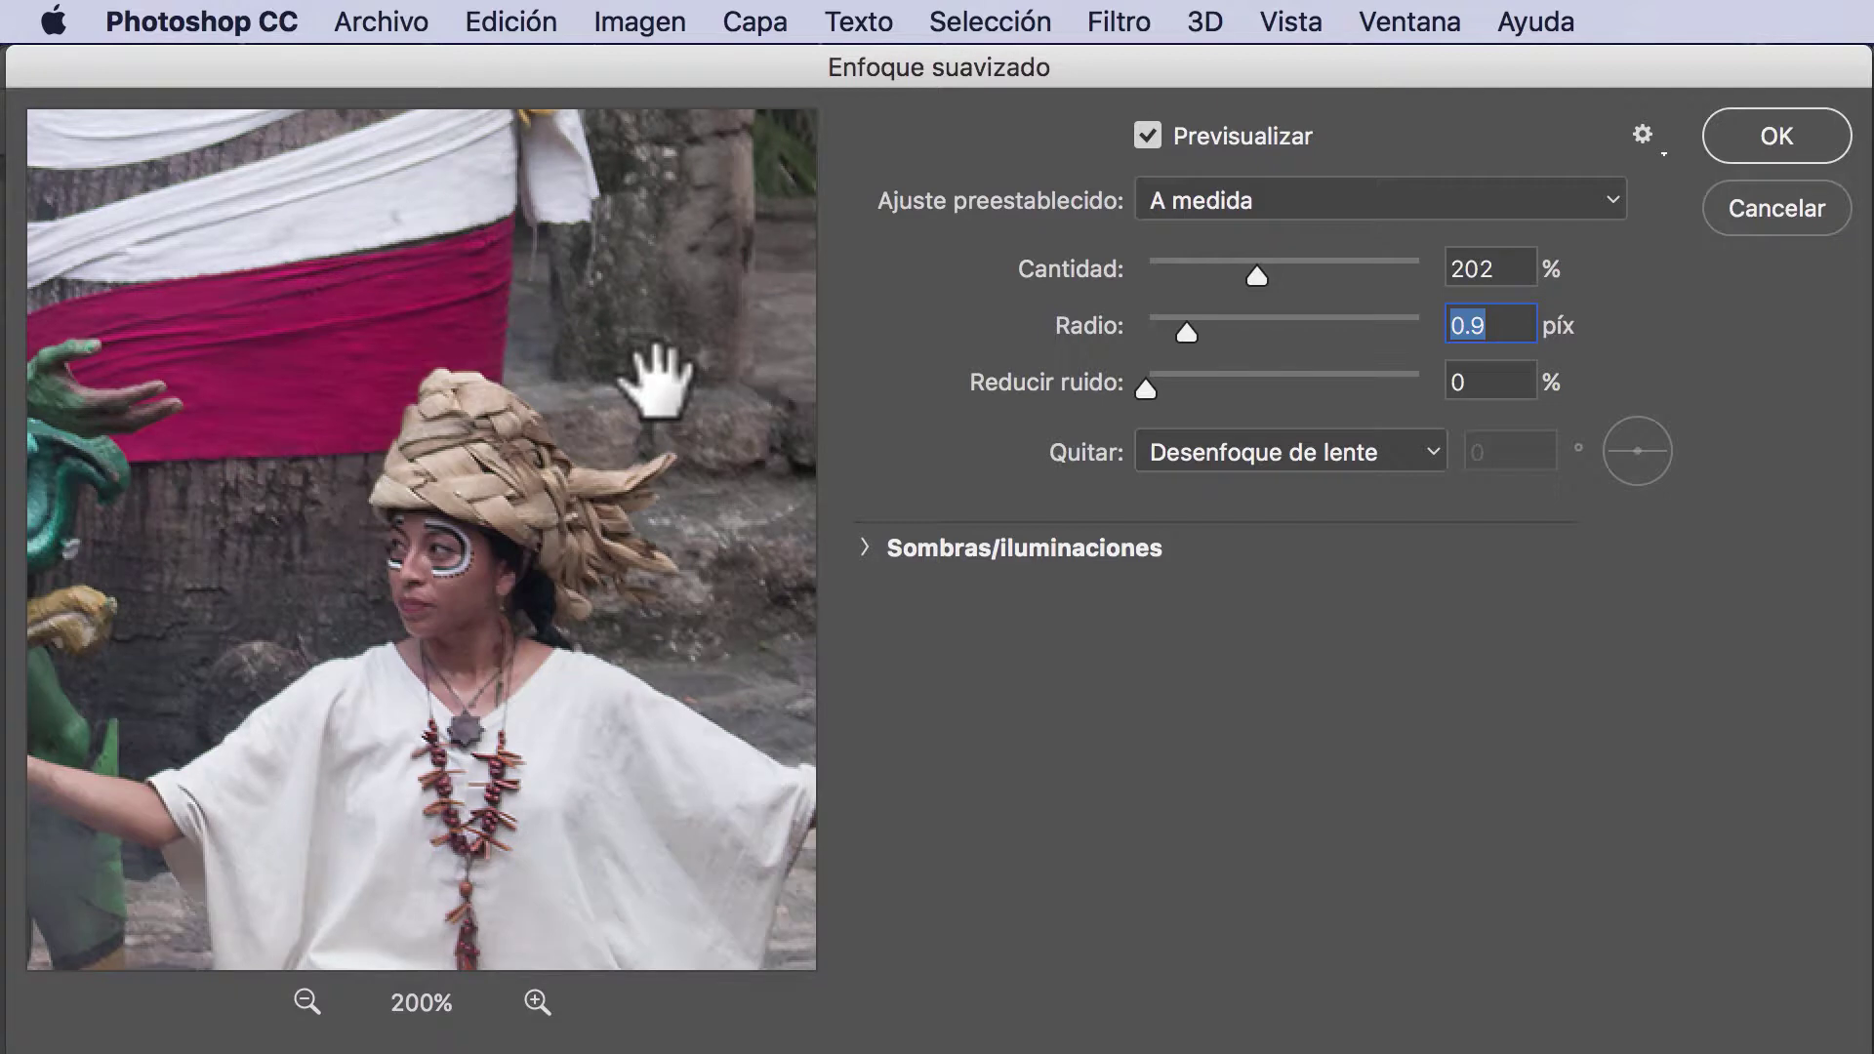
{"action": "left_click", "coordinate": [537, 1003]}
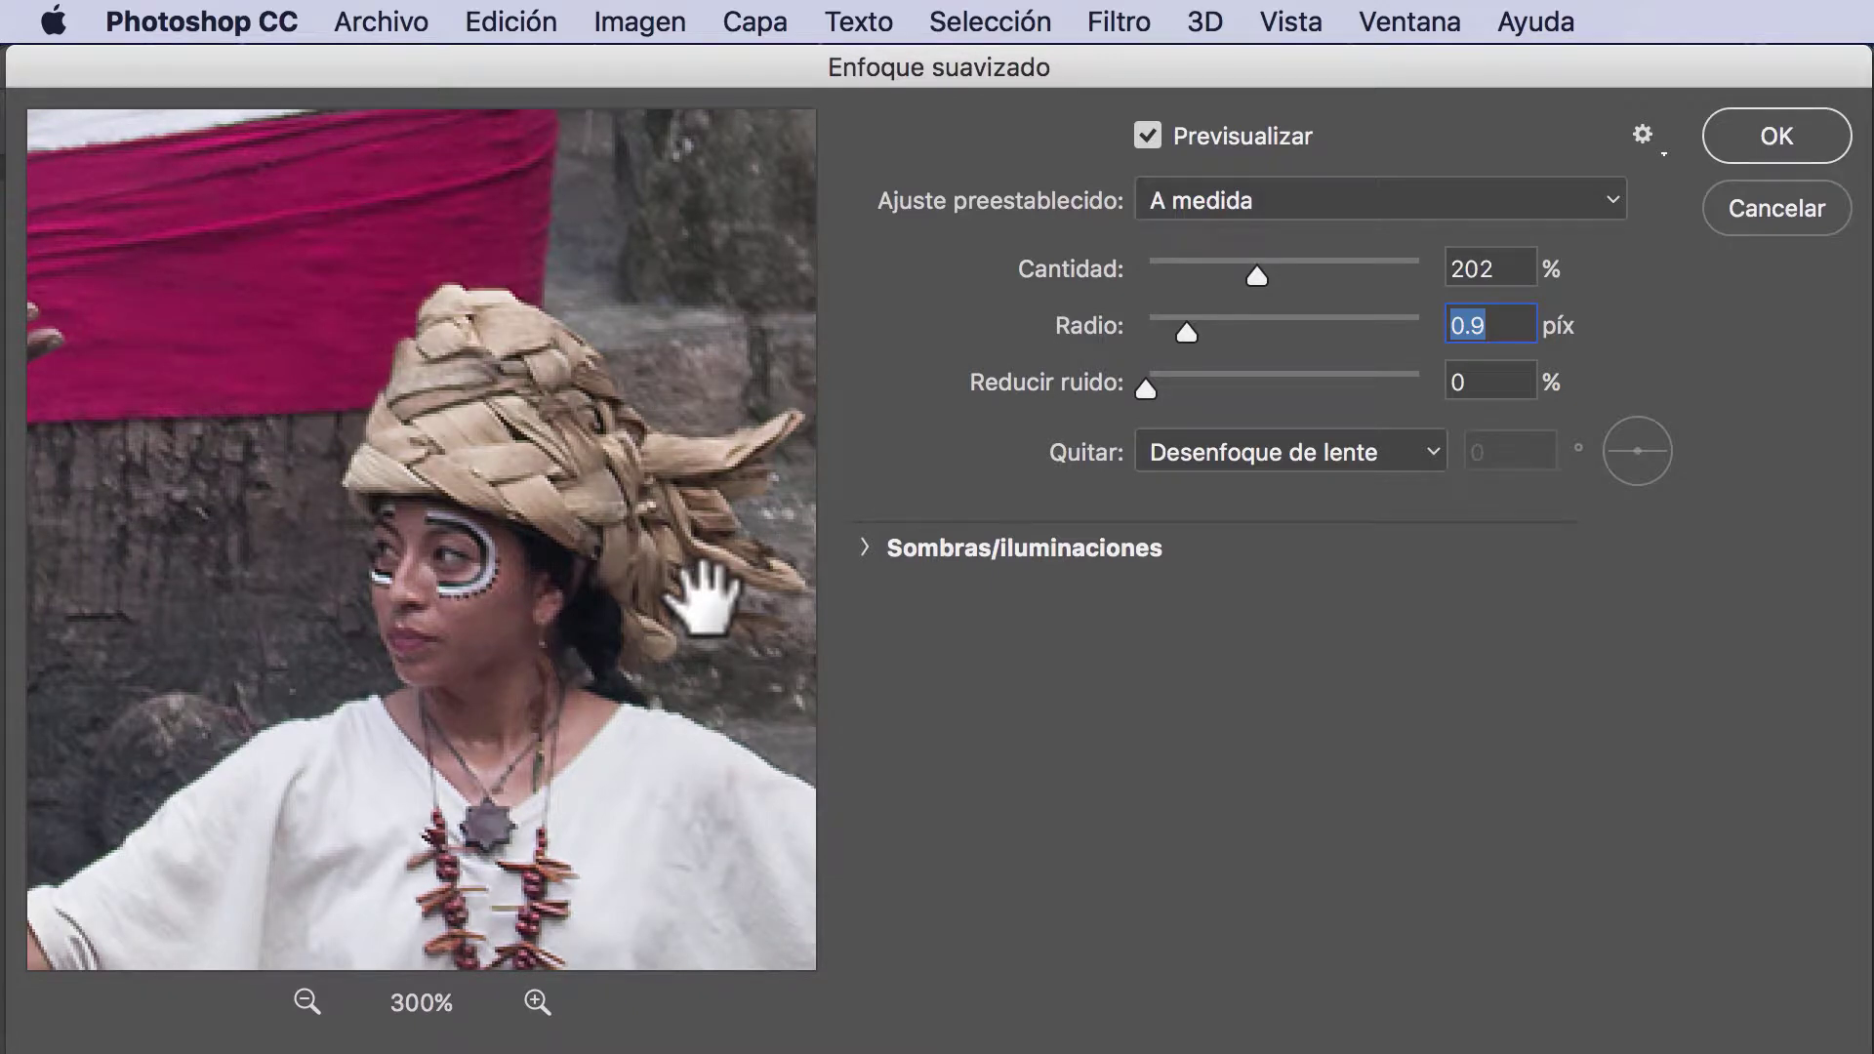
{"action": "left_click_drag", "start_coordinate": [1148, 389], "coordinate": [1166, 388]}
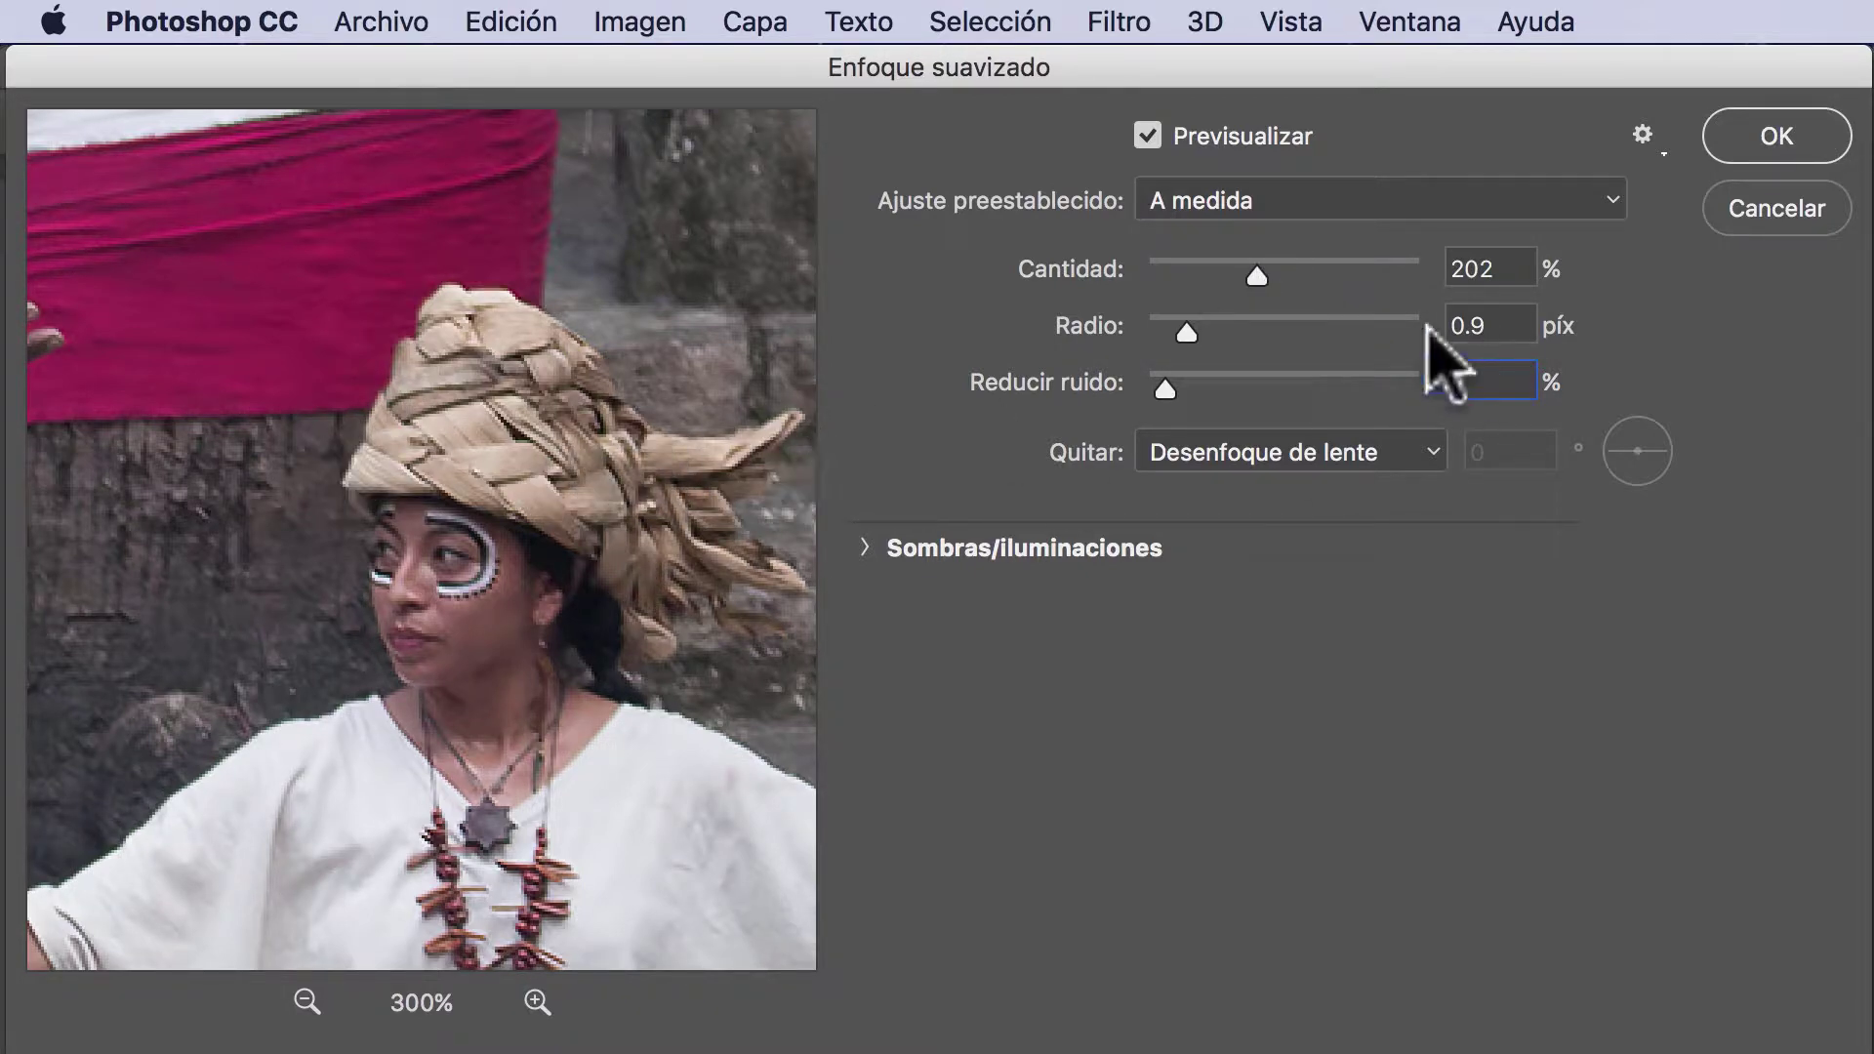
{"action": "left_click_drag", "start_coordinate": [1257, 276], "coordinate": [1275, 277]}
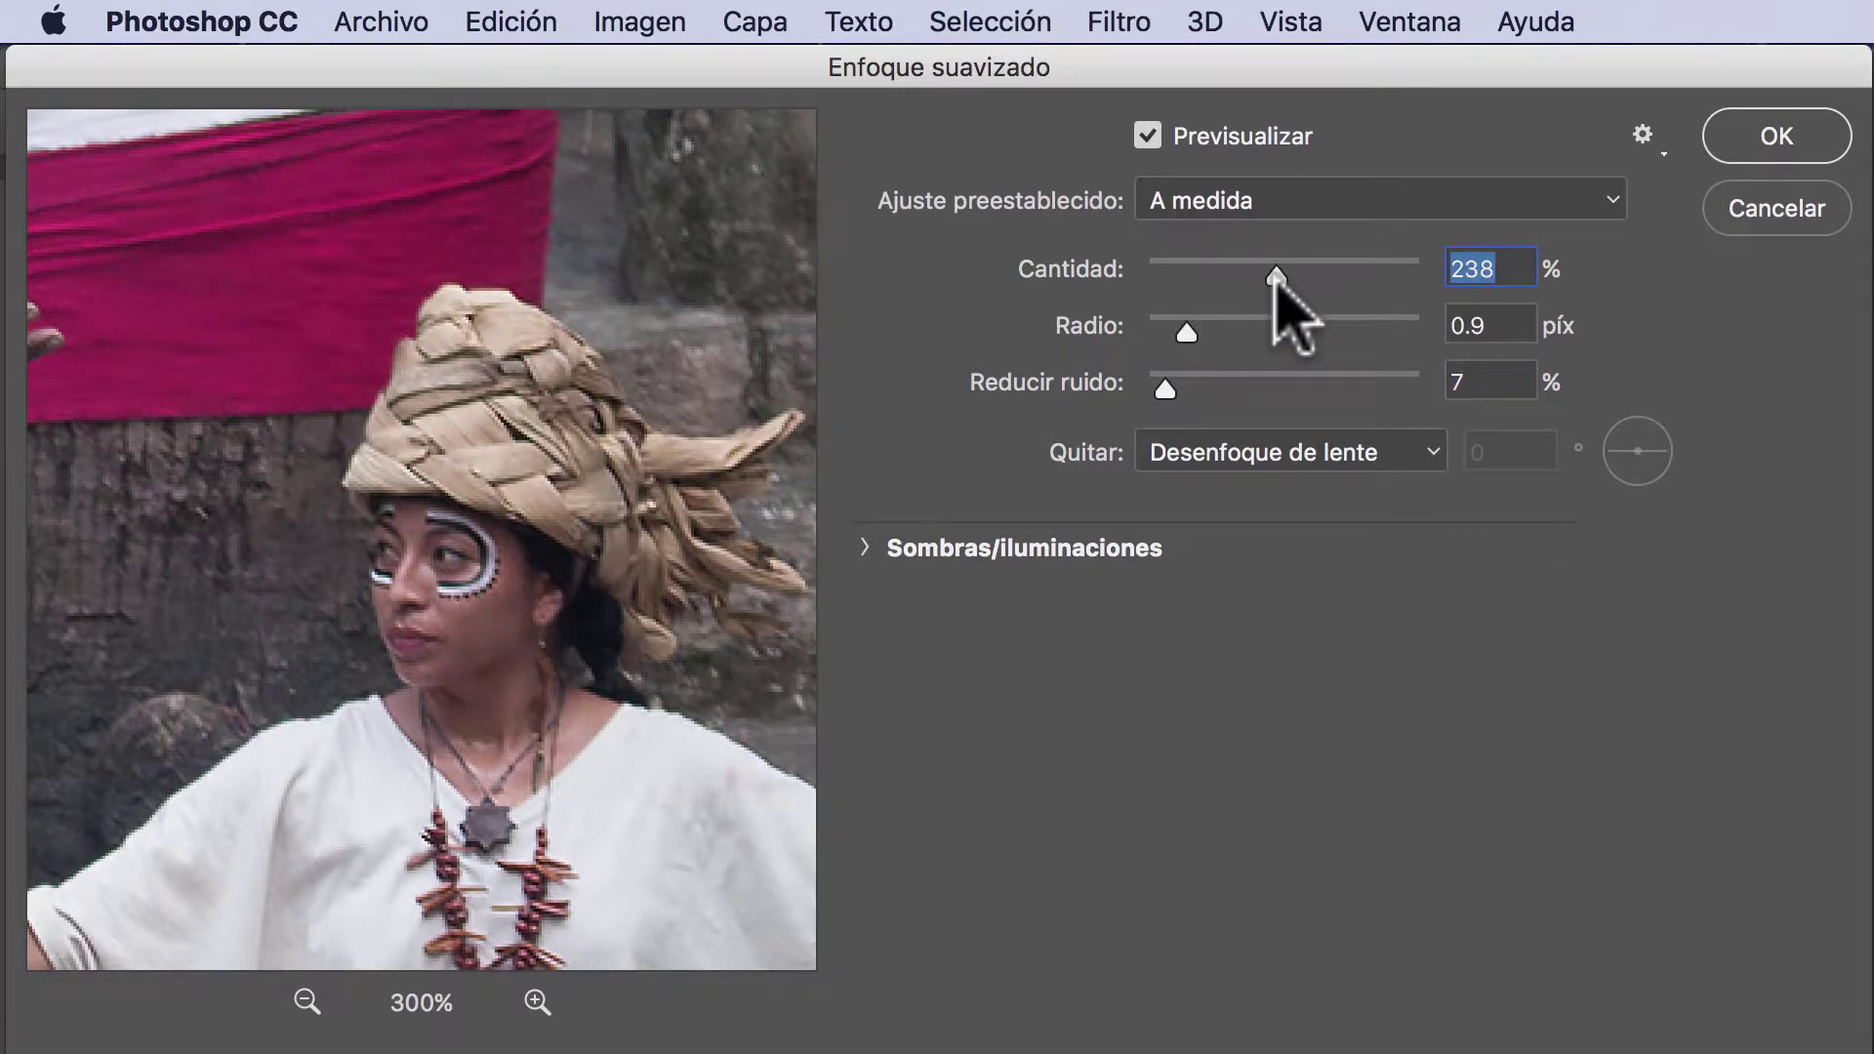
{"action": "mouse_move", "coordinate": [444, 418]}
{"action": "left_mouse_down"}
{"action": "mouse_move", "coordinate": [779, 585]}
{"action": "mouse_move", "coordinate": [711, 673]}
{"action": "mouse_move", "coordinate": [590, 410]}
{"action": "mouse_move", "coordinate": [678, 661]}
{"action": "mouse_move", "coordinate": [611, 599]}
{"action": "mouse_move", "coordinate": [667, 654]}
{"action": "left_mouse_up"}
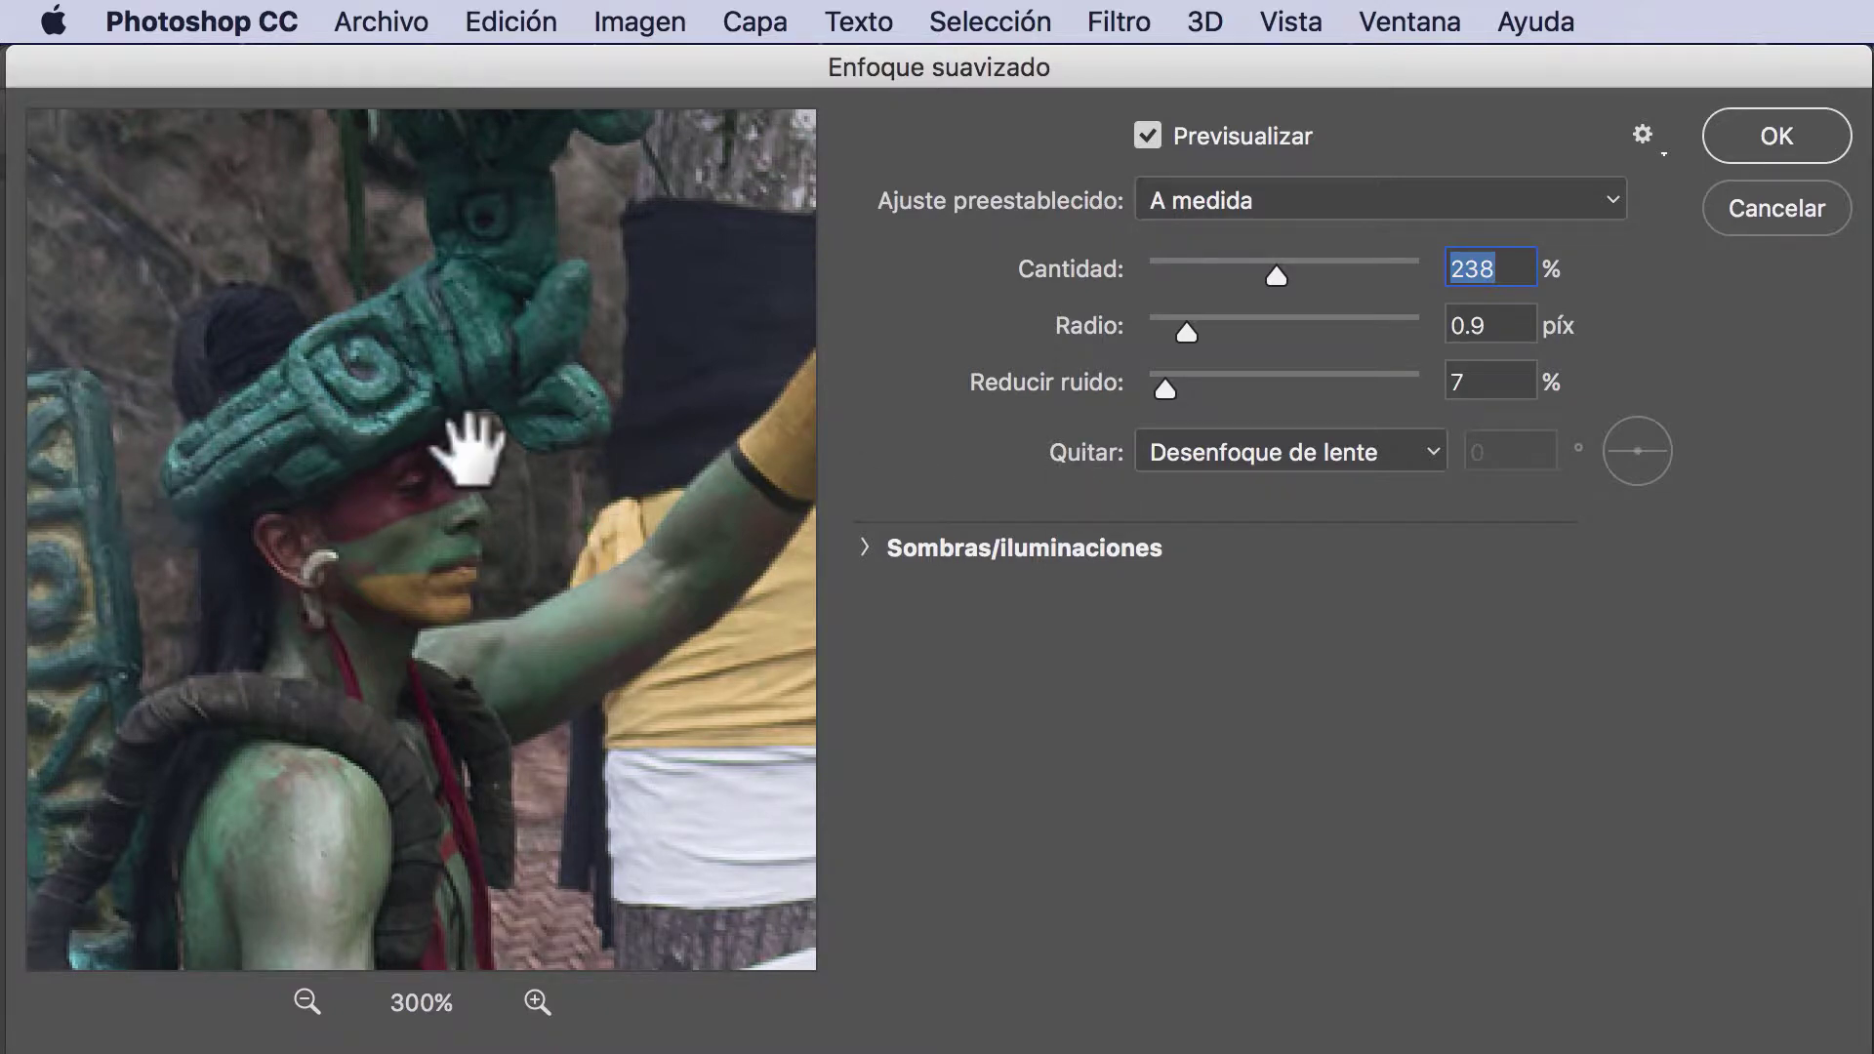
{"action": "left_click", "coordinate": [1776, 137]}
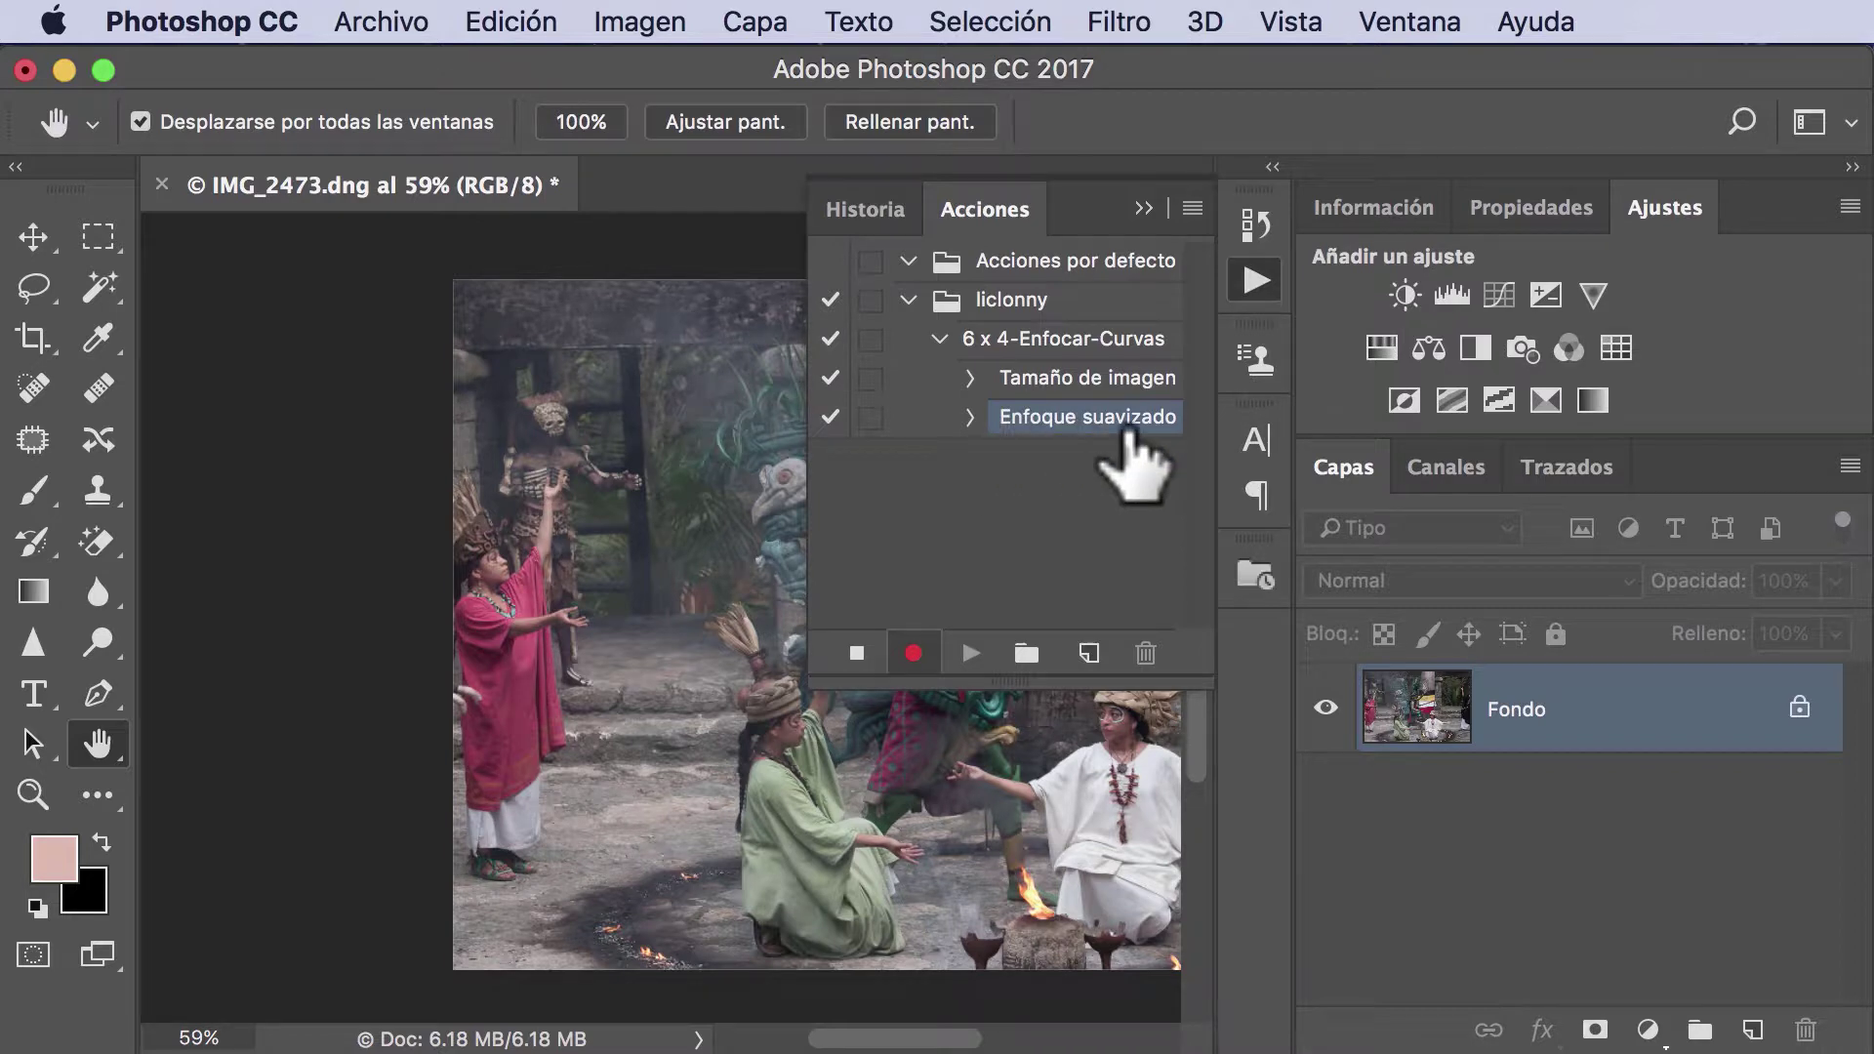
- Add Curvas 1 with a raised midtone point and a shadow point above Fondo
{"action": "double_click", "coordinate": [97, 744]}
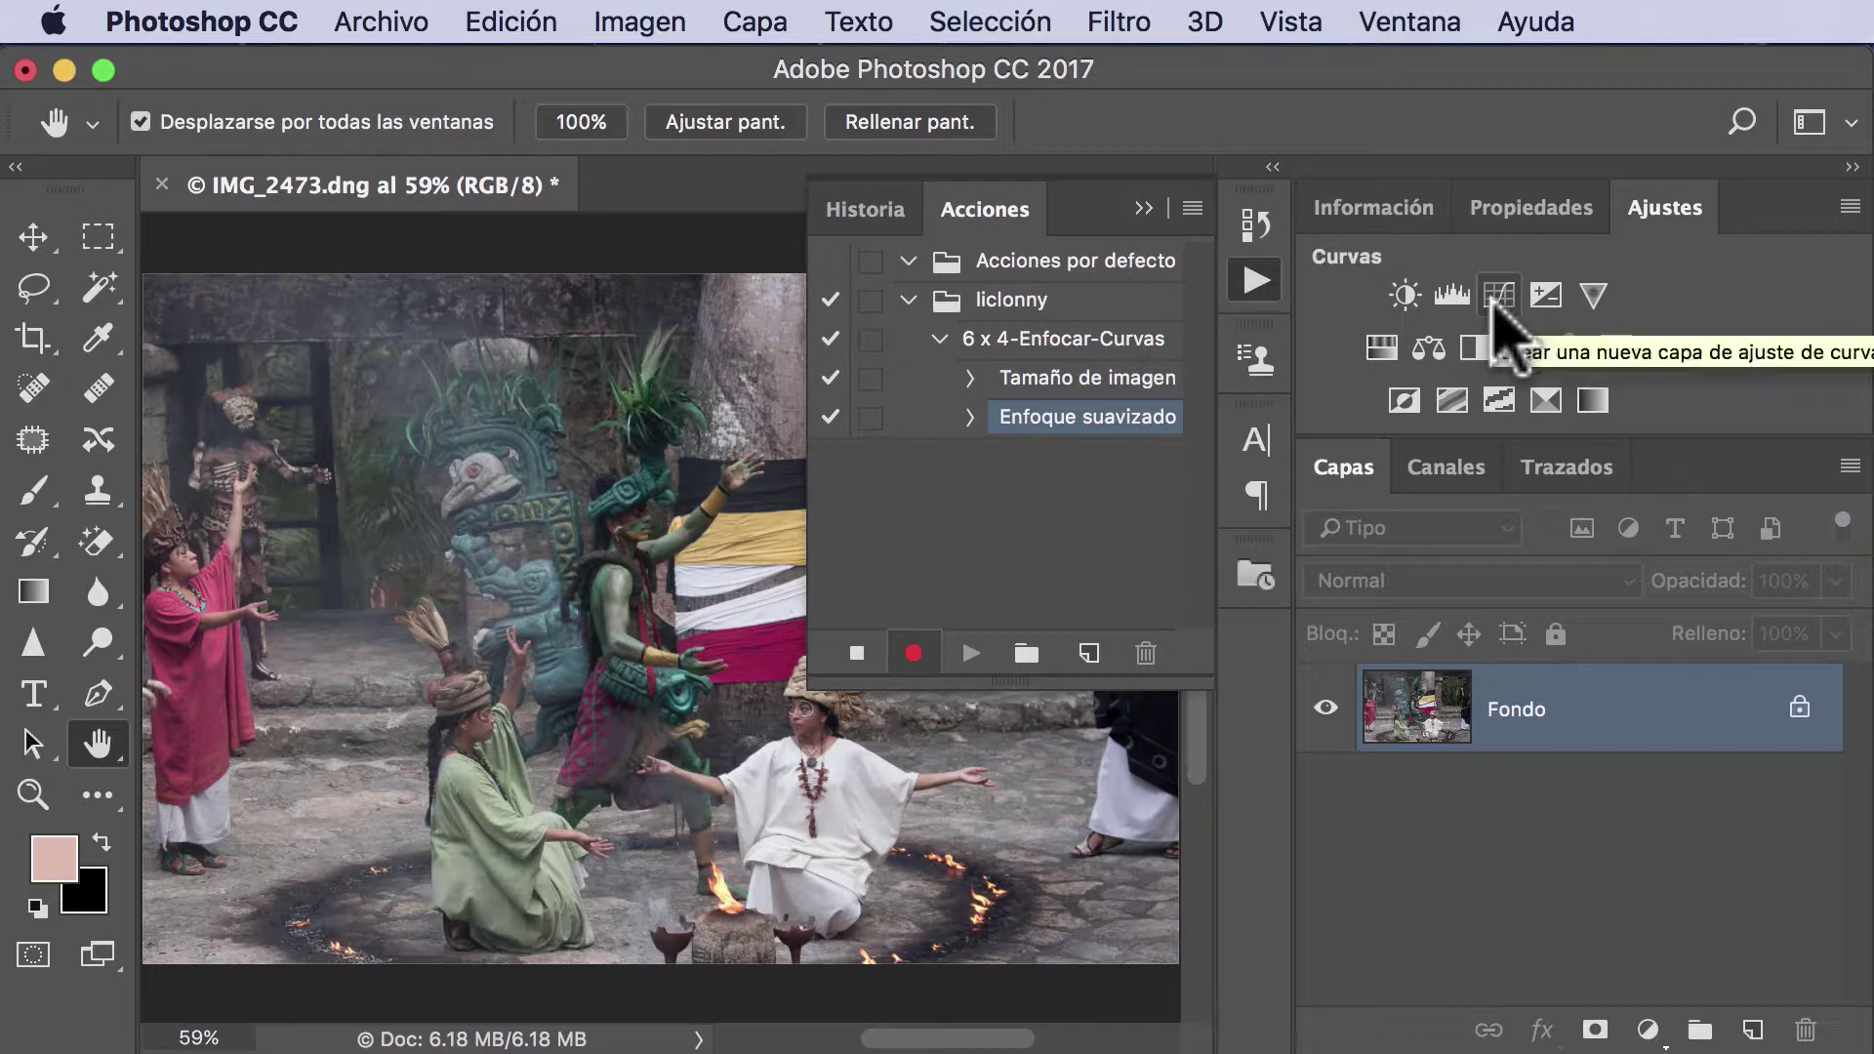
{"action": "left_click", "coordinate": [1499, 295]}
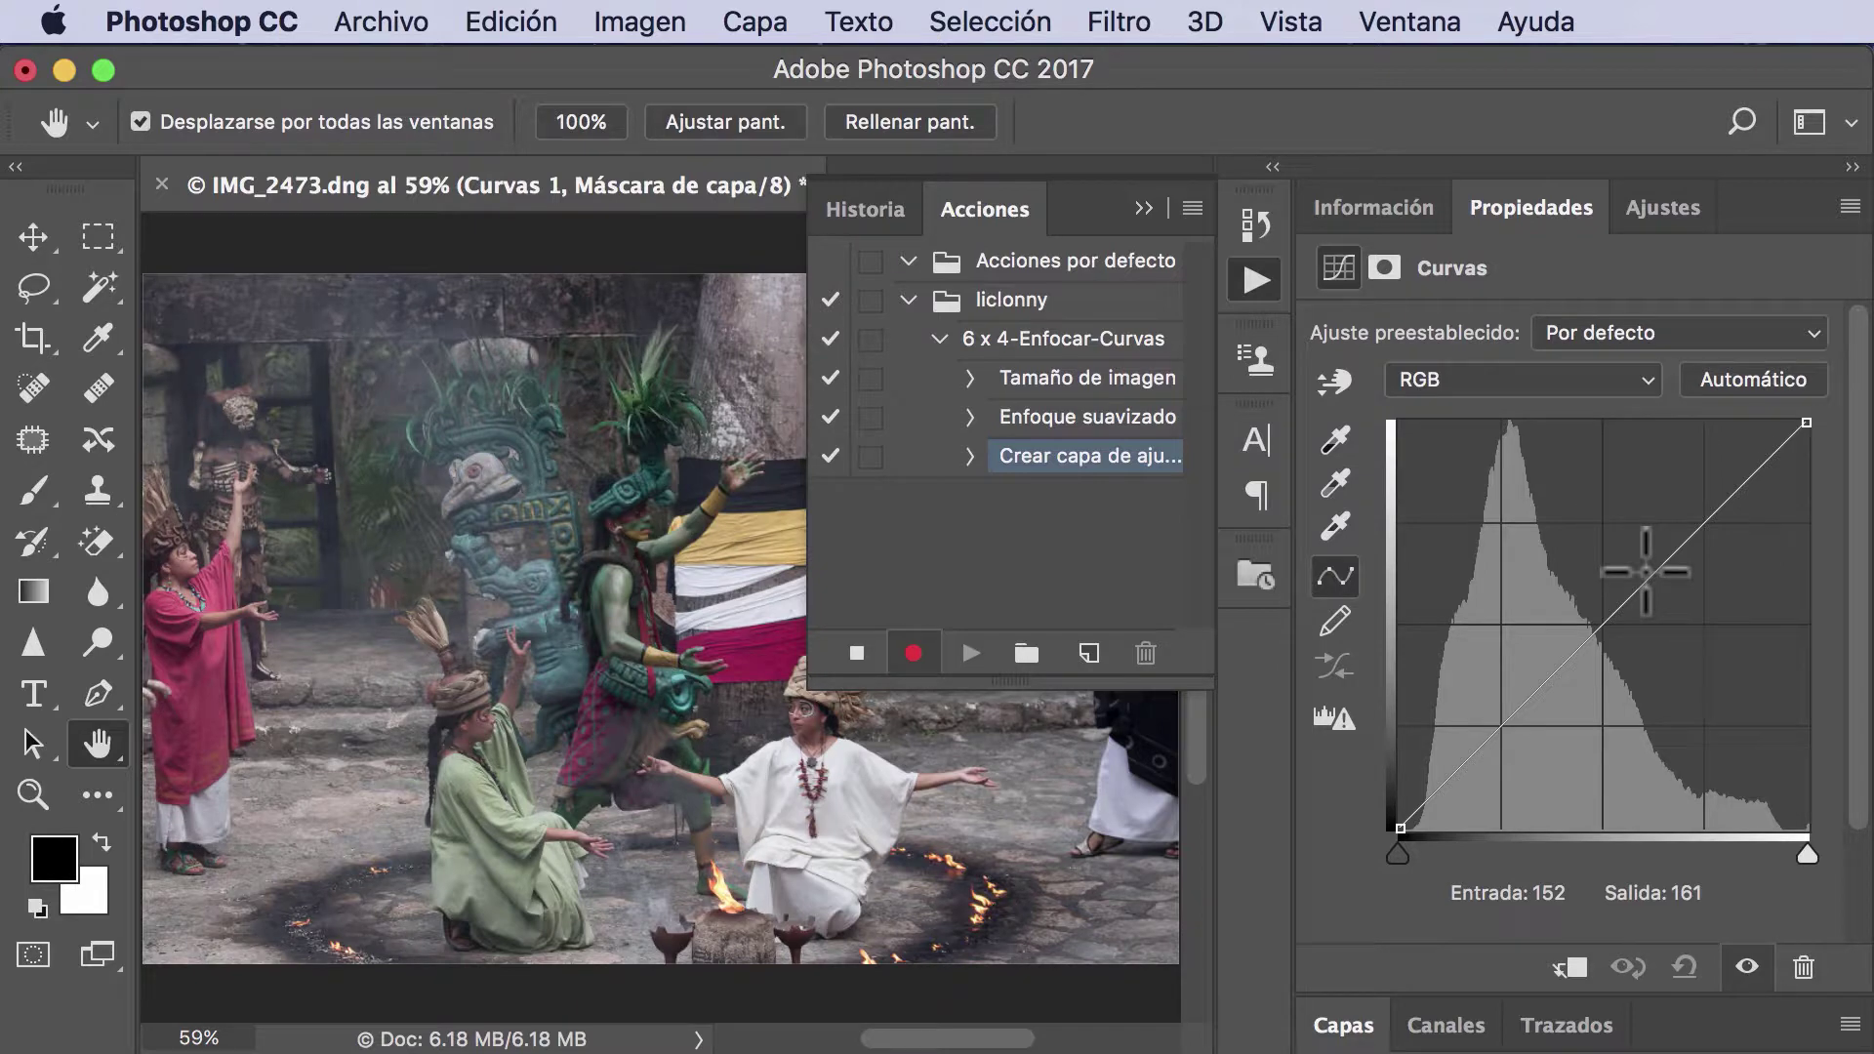
{"action": "left_click", "coordinate": [1646, 572]}
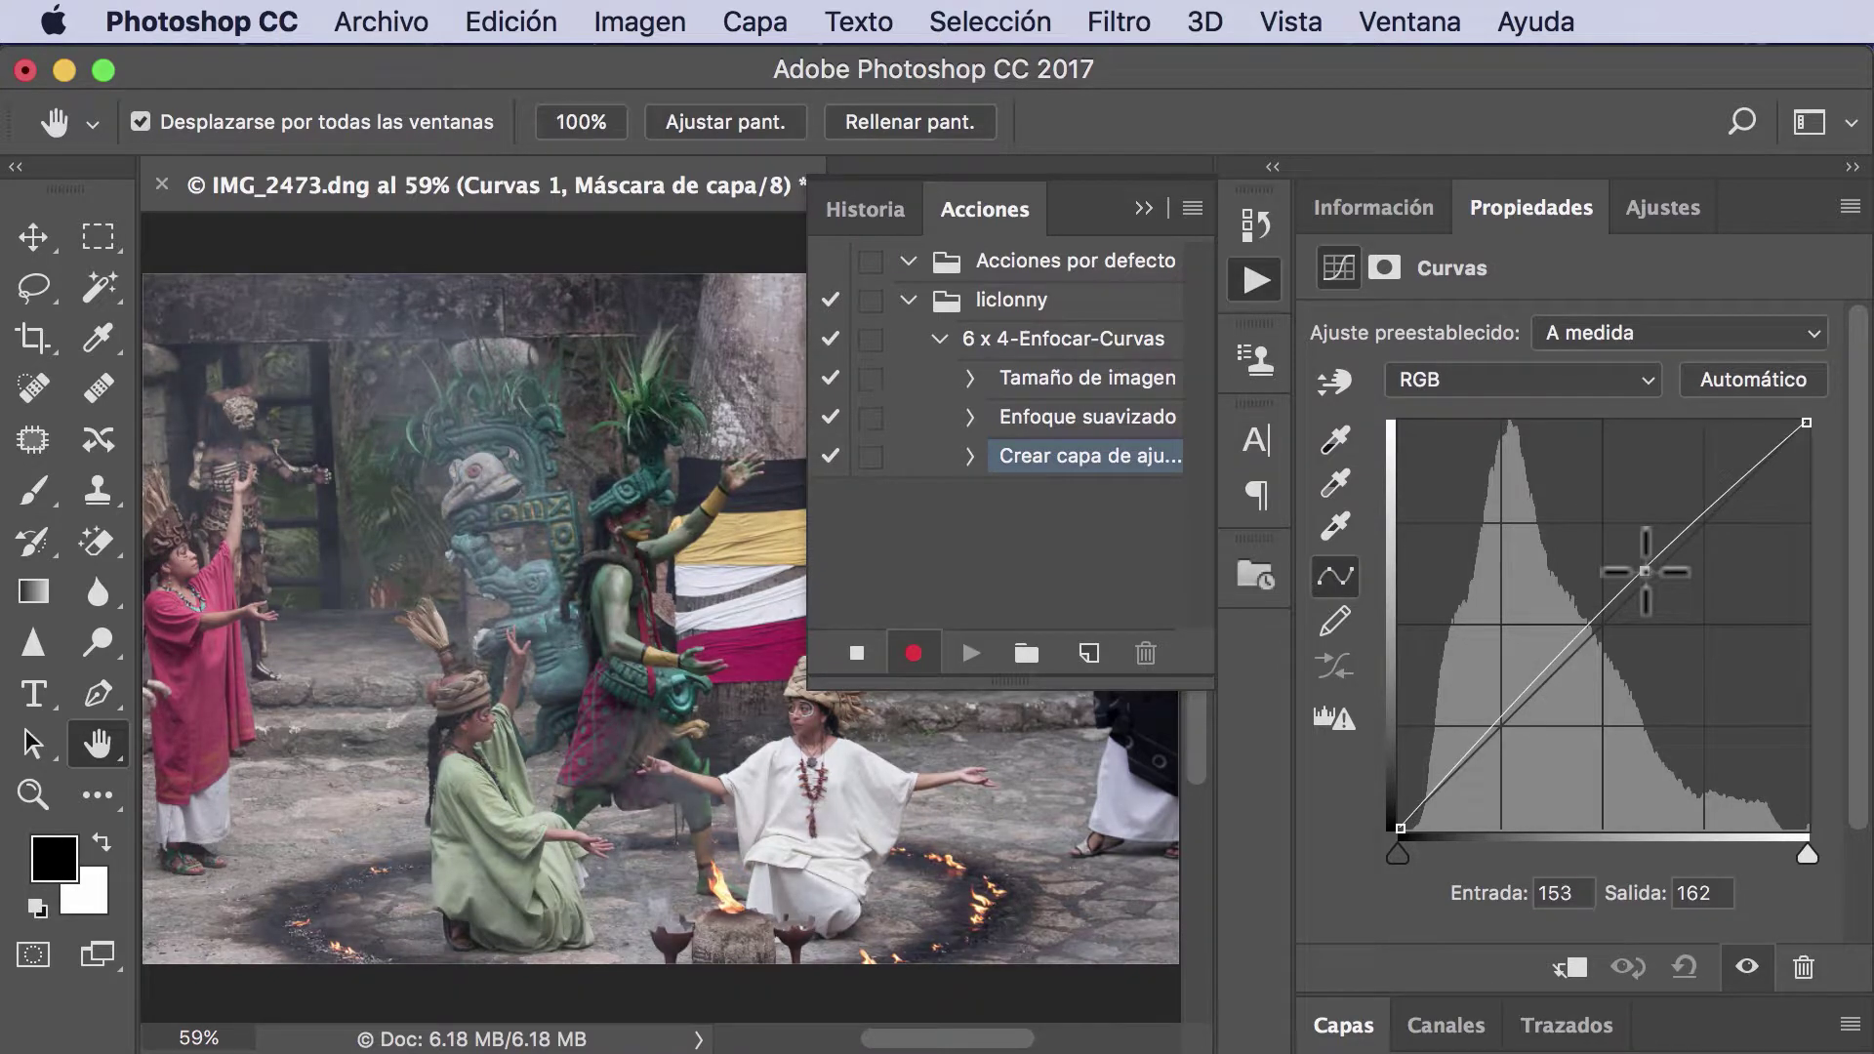
{"action": "left_click_drag", "start_coordinate": [1646, 571], "coordinate": [1635, 560]}
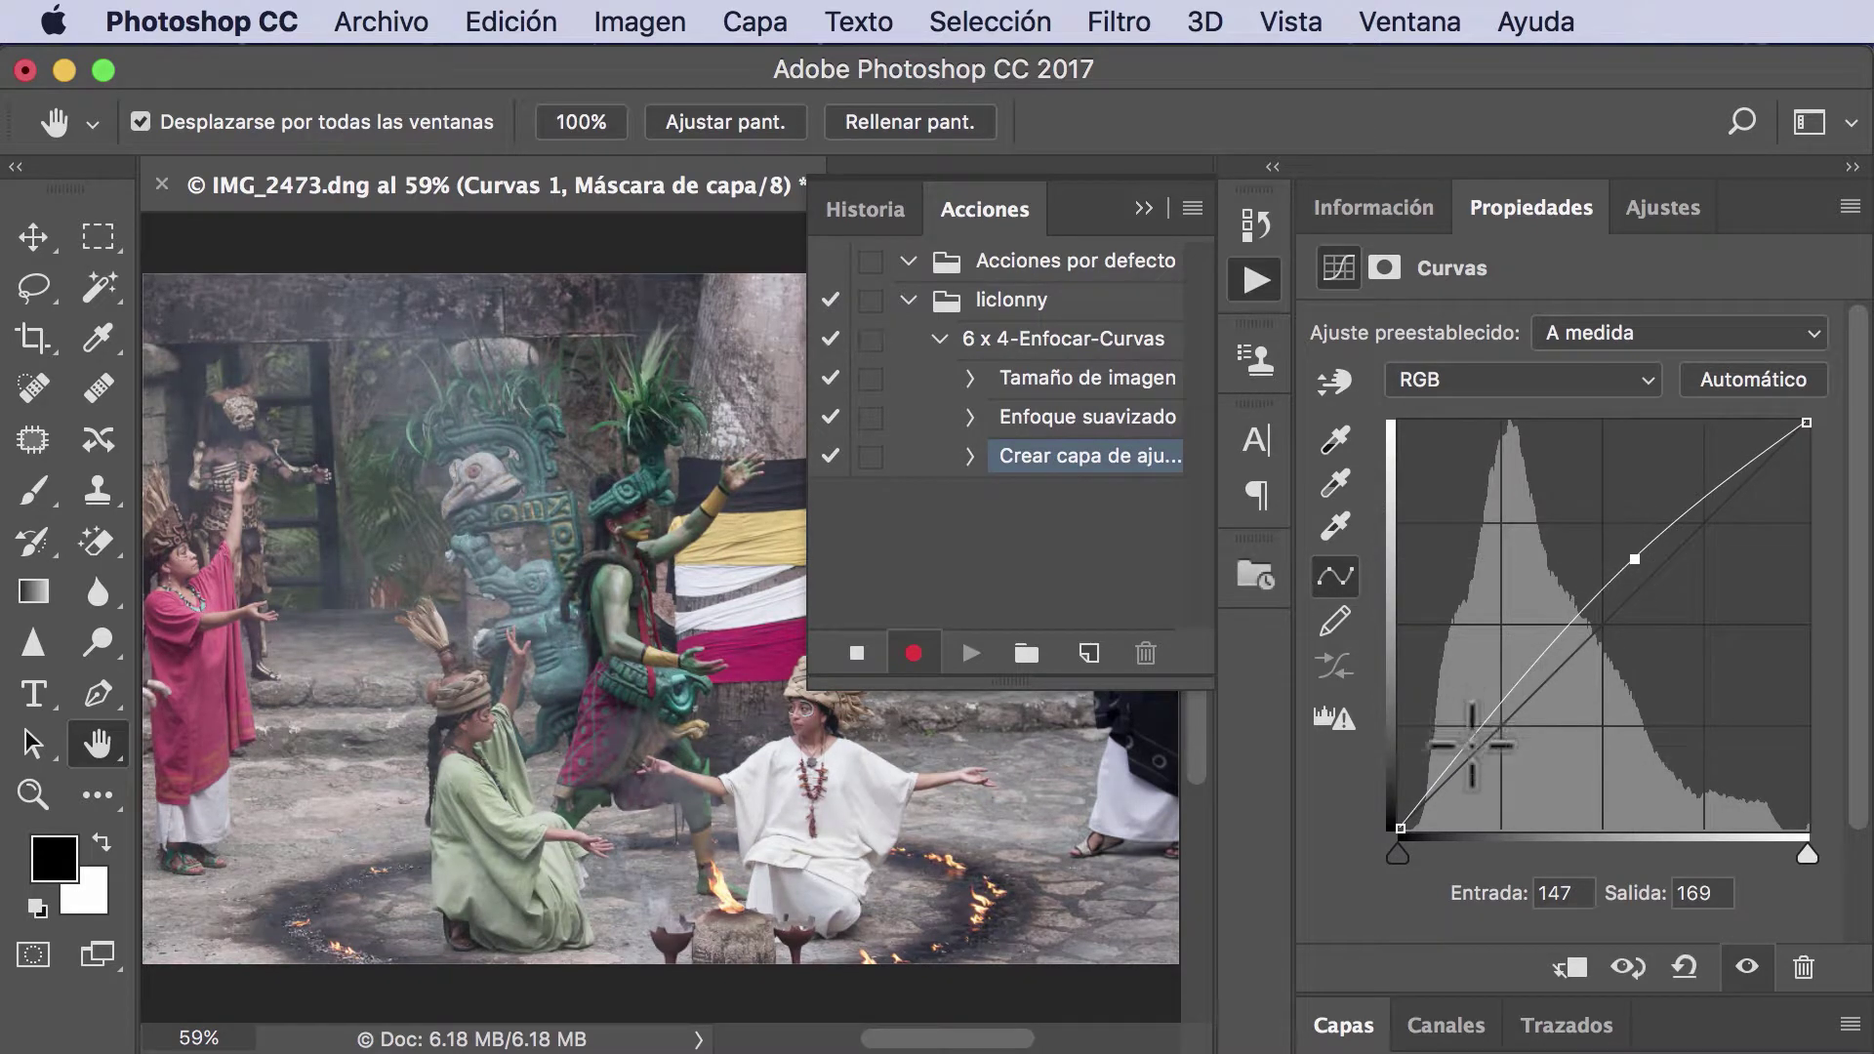
{"action": "left_click", "coordinate": [1481, 737]}
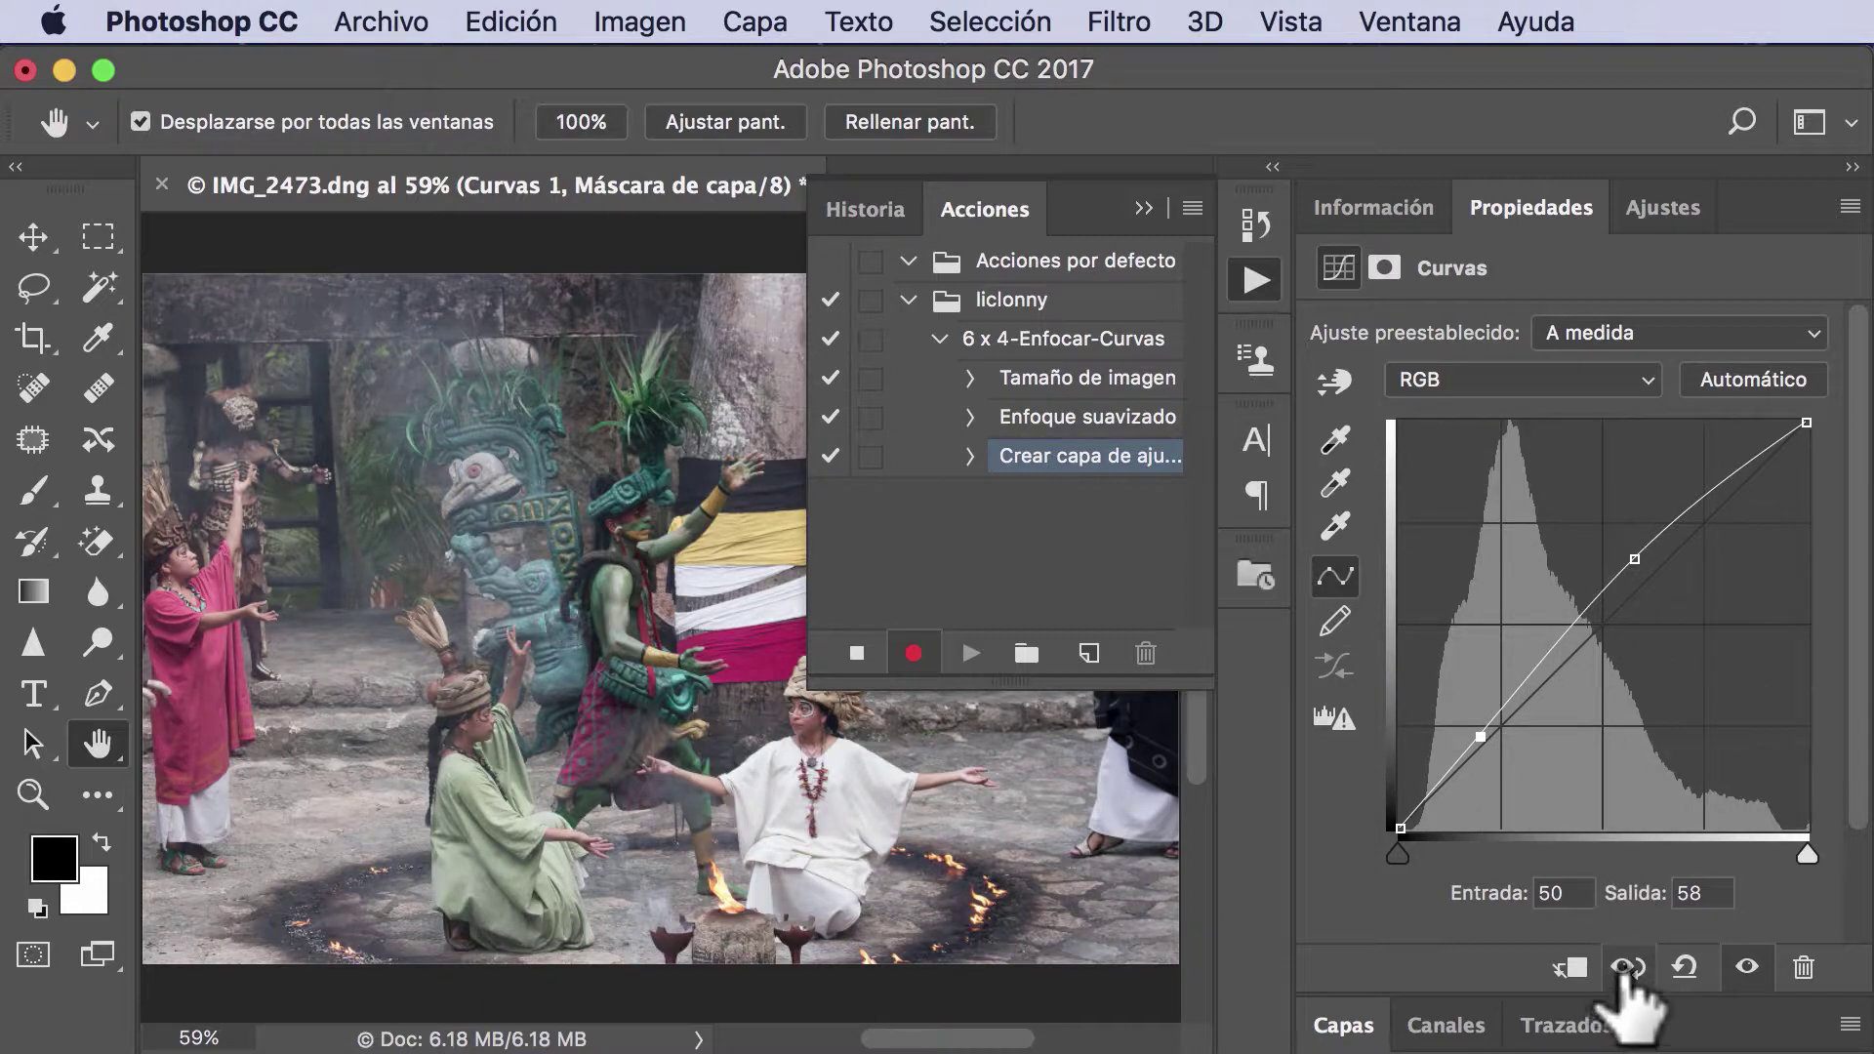
{"action": "left_click", "coordinate": [1627, 968]}
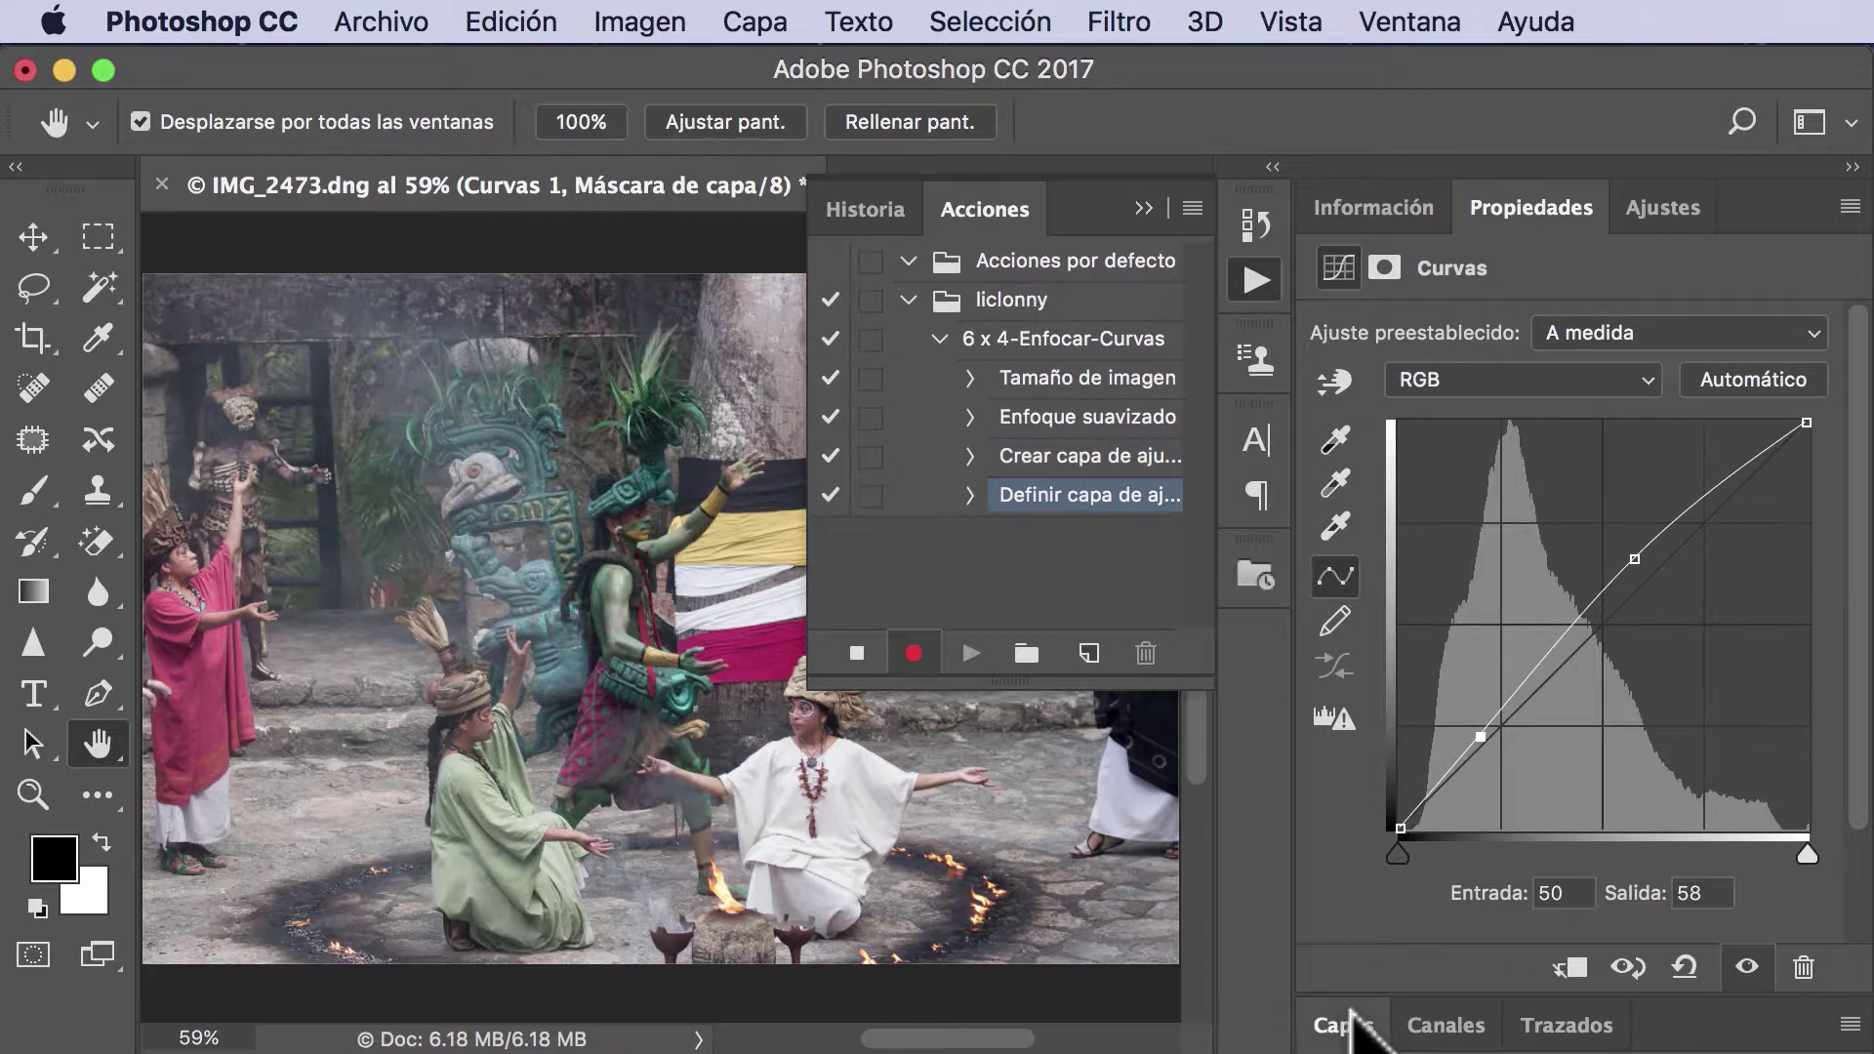
{"action": "left_click", "coordinate": [1348, 1026]}
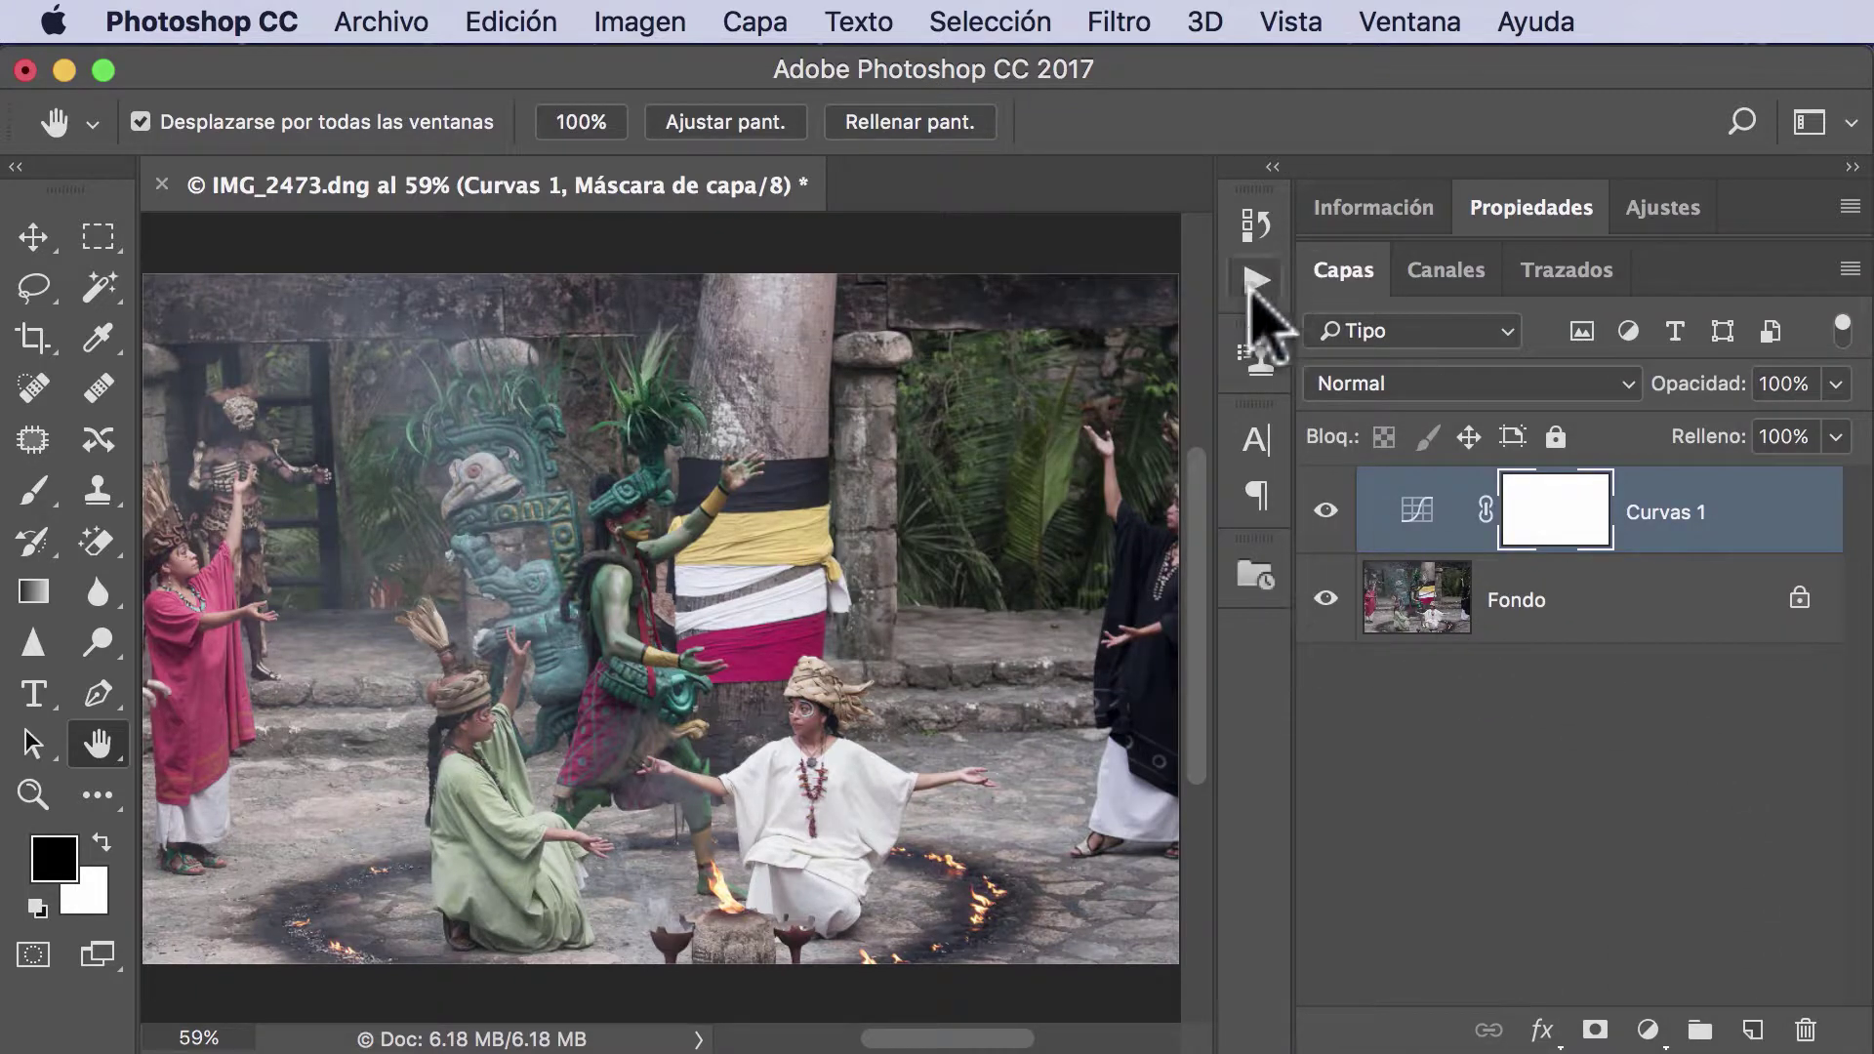
- Save the photo to the Desktop as IMG_2473.jpg, quality 12, baseline standard
{"action": "left_click", "coordinate": [1255, 291]}
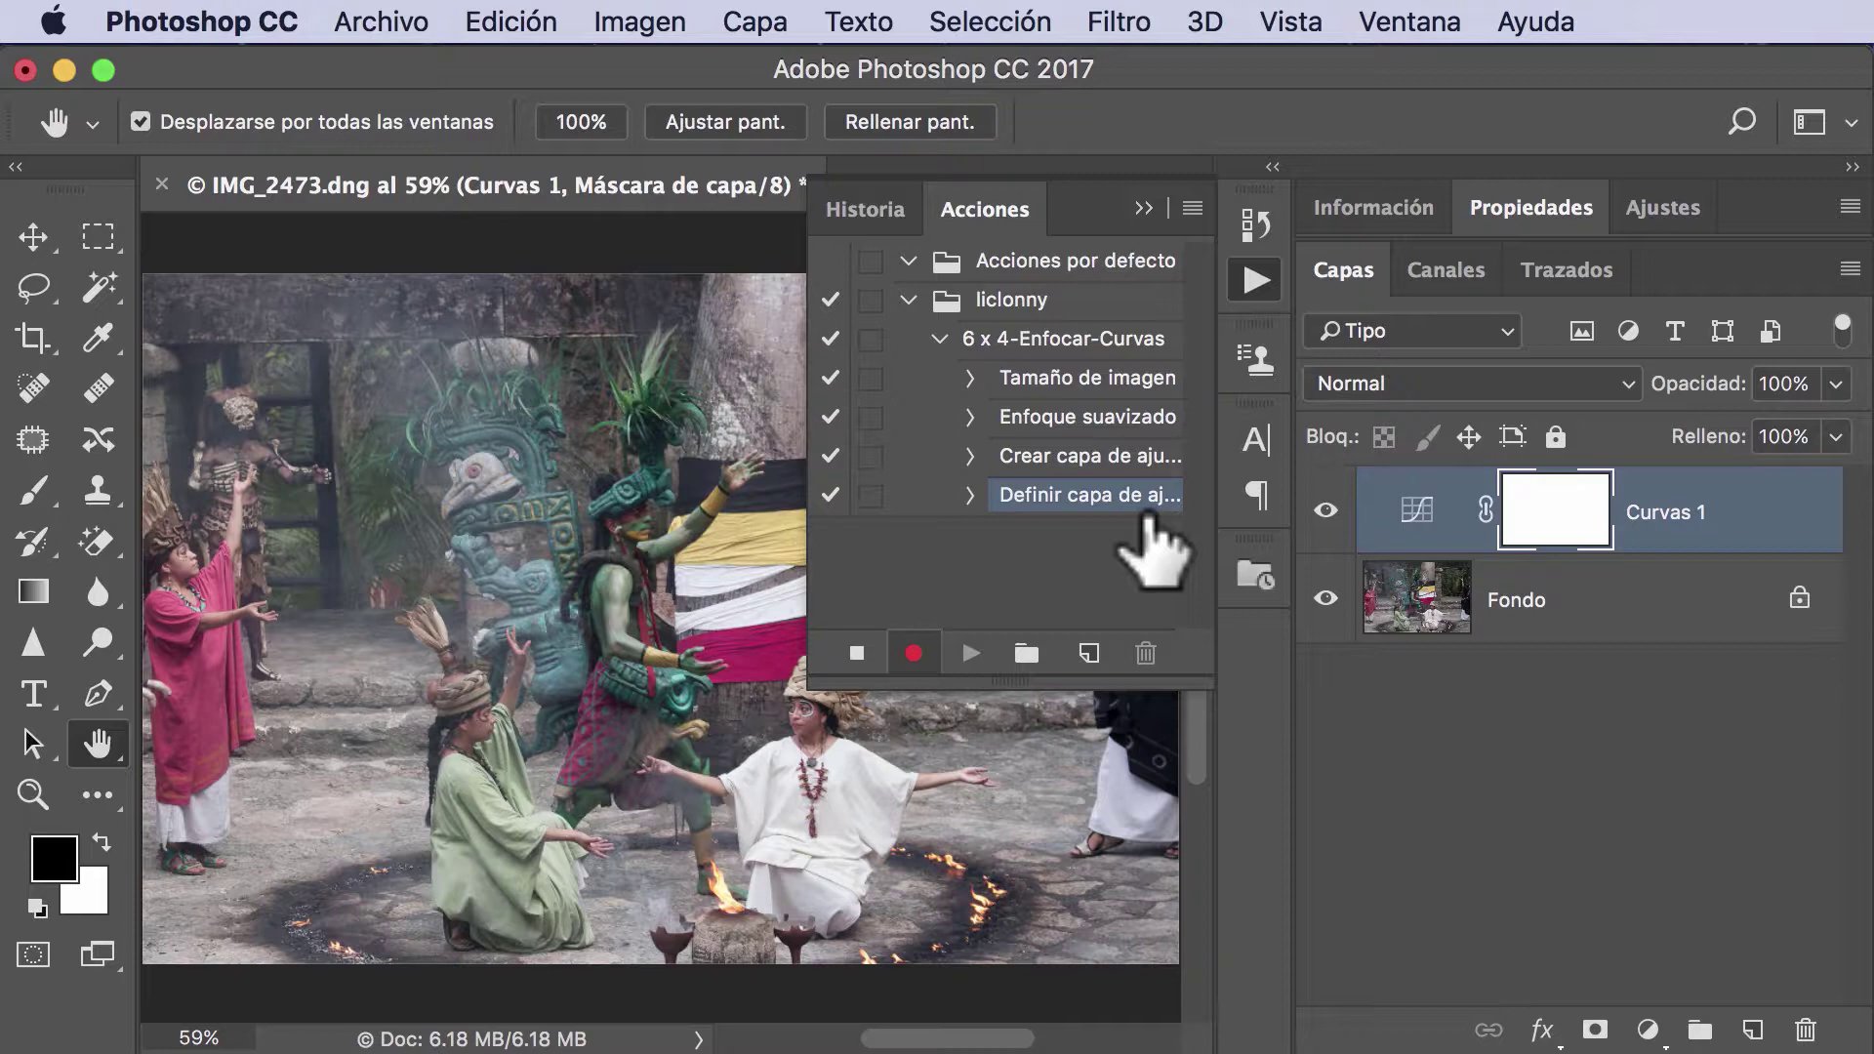
{"action": "left_click", "coordinate": [383, 22]}
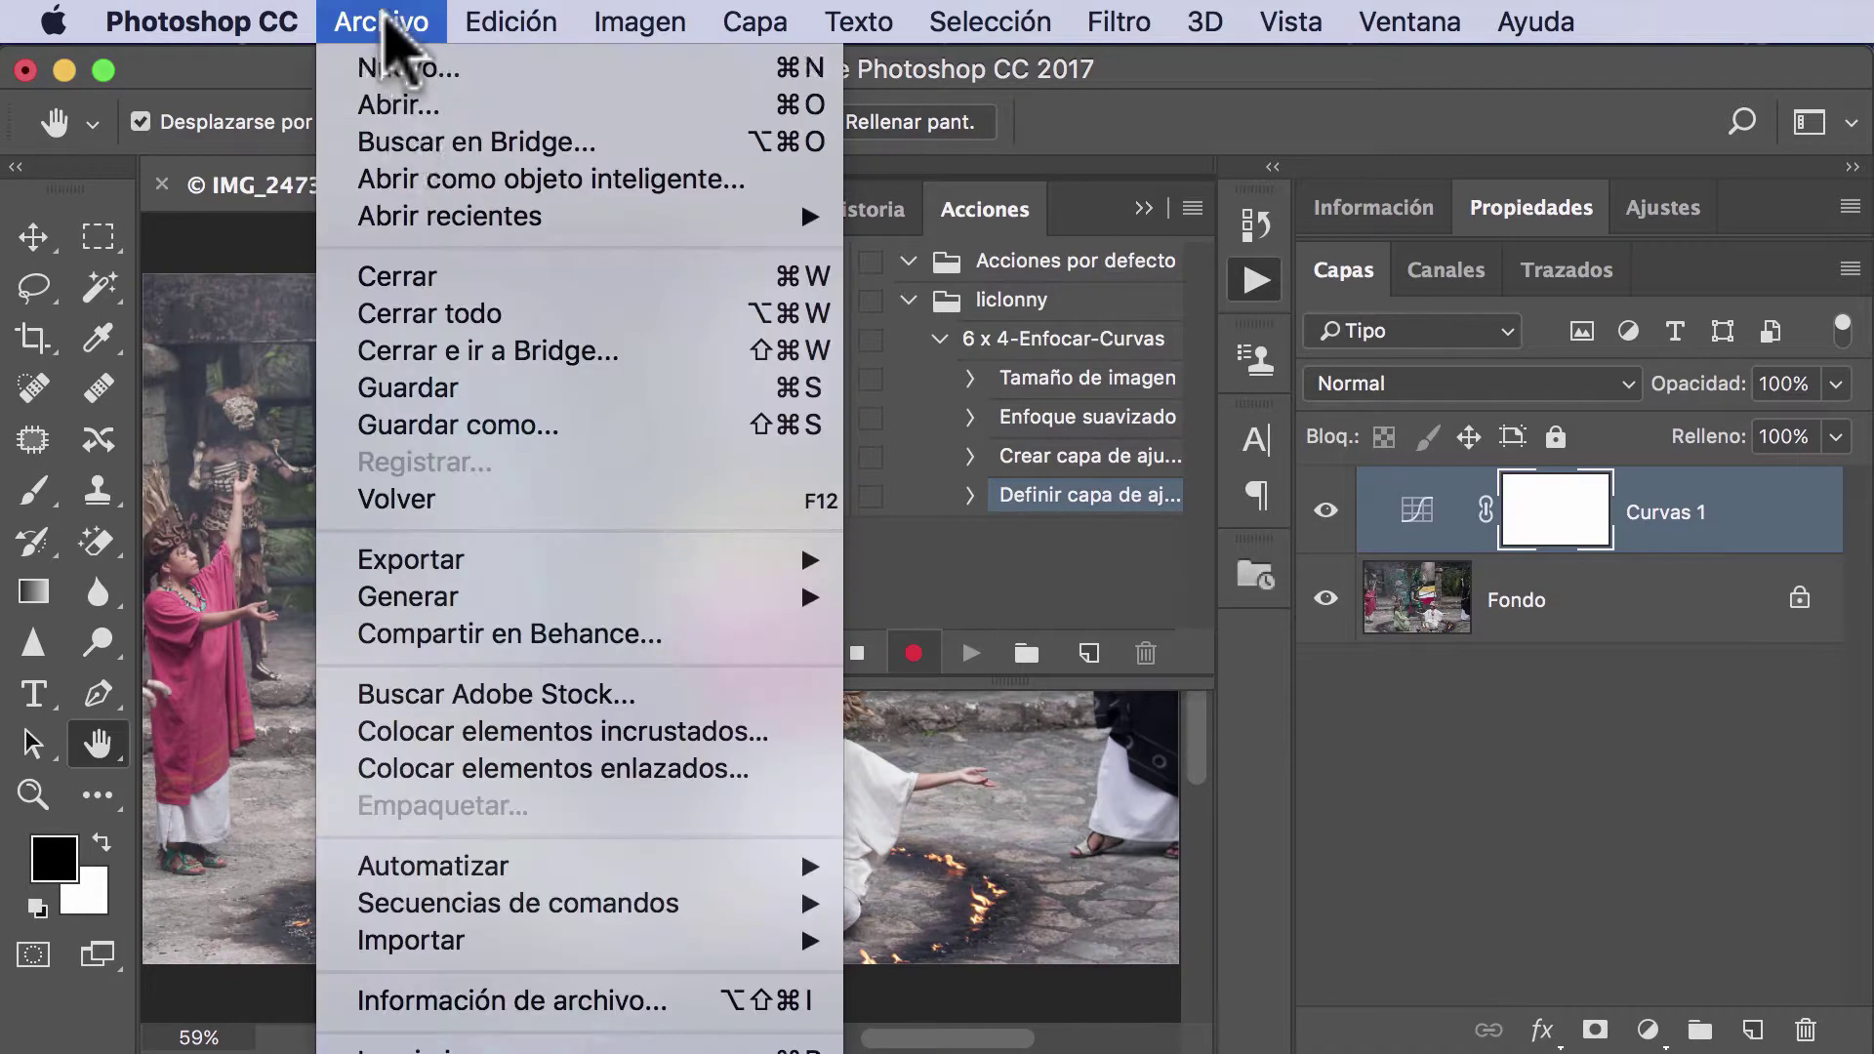
{"action": "left_click", "coordinate": [427, 429]}
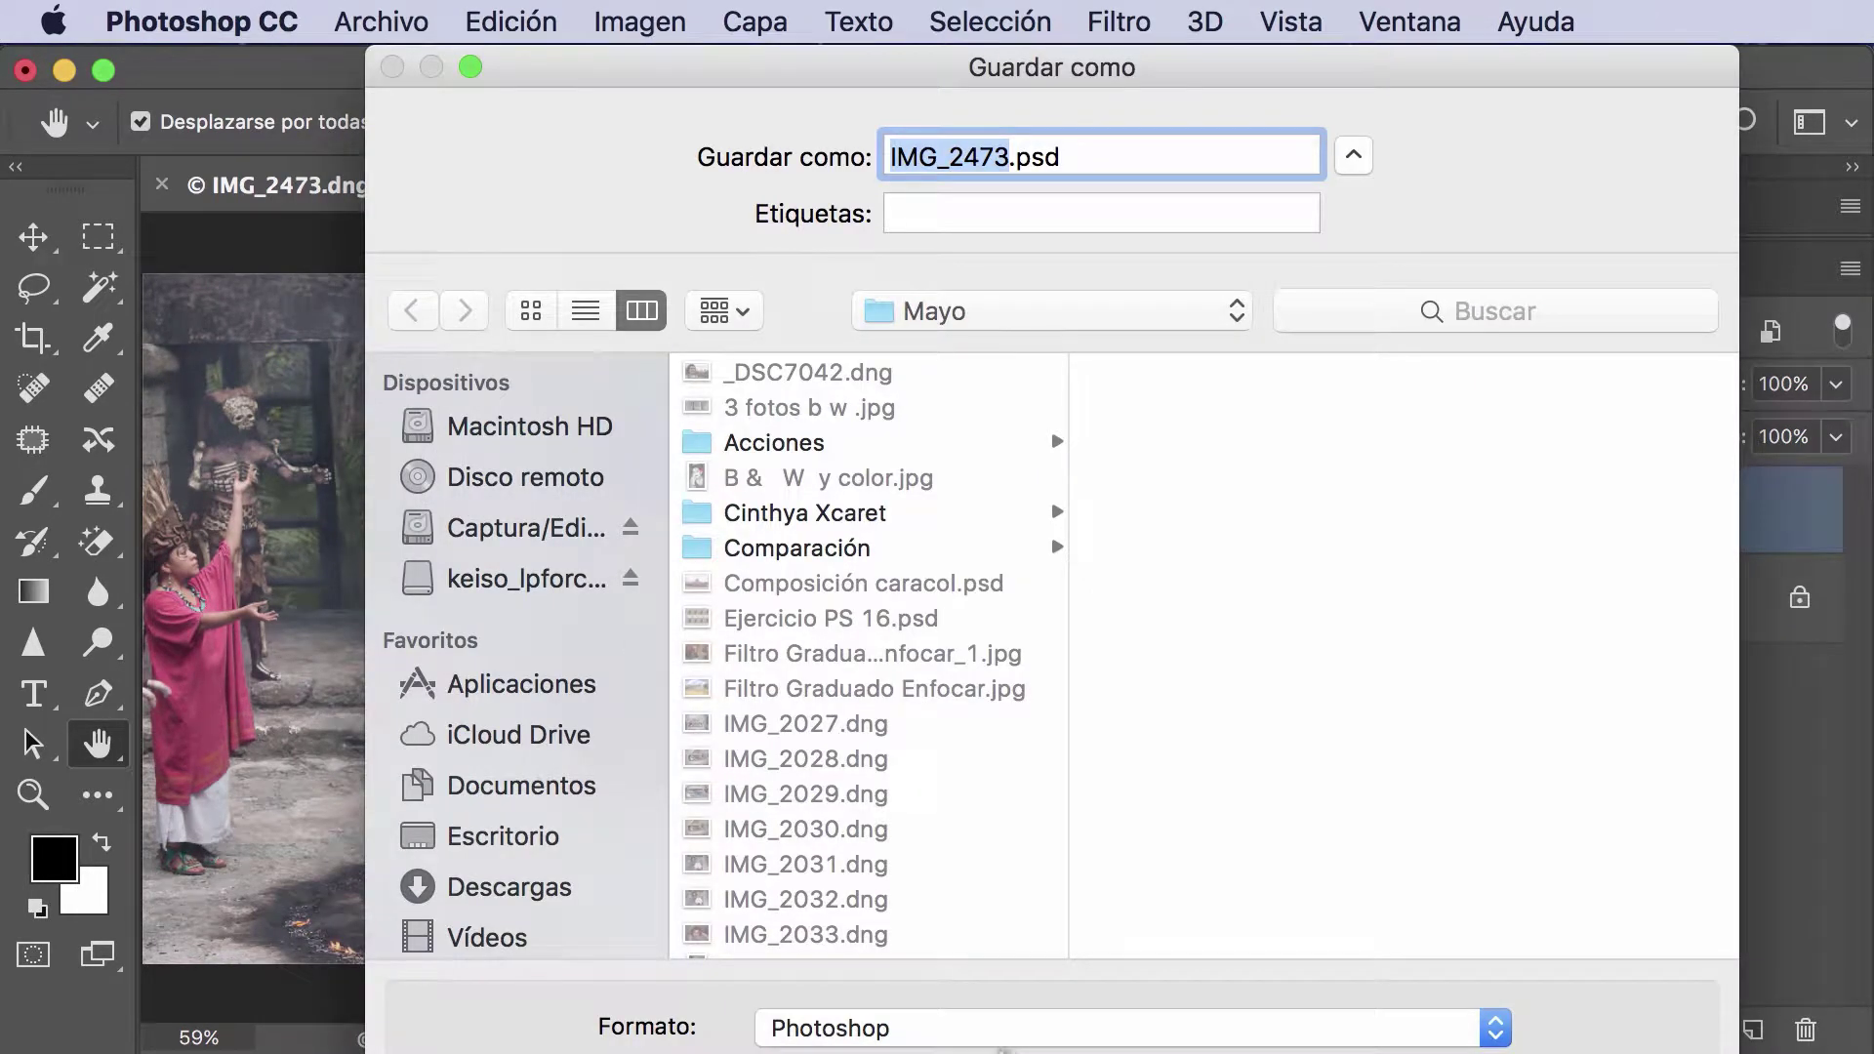
{"action": "left_click", "coordinate": [1016, 1031]}
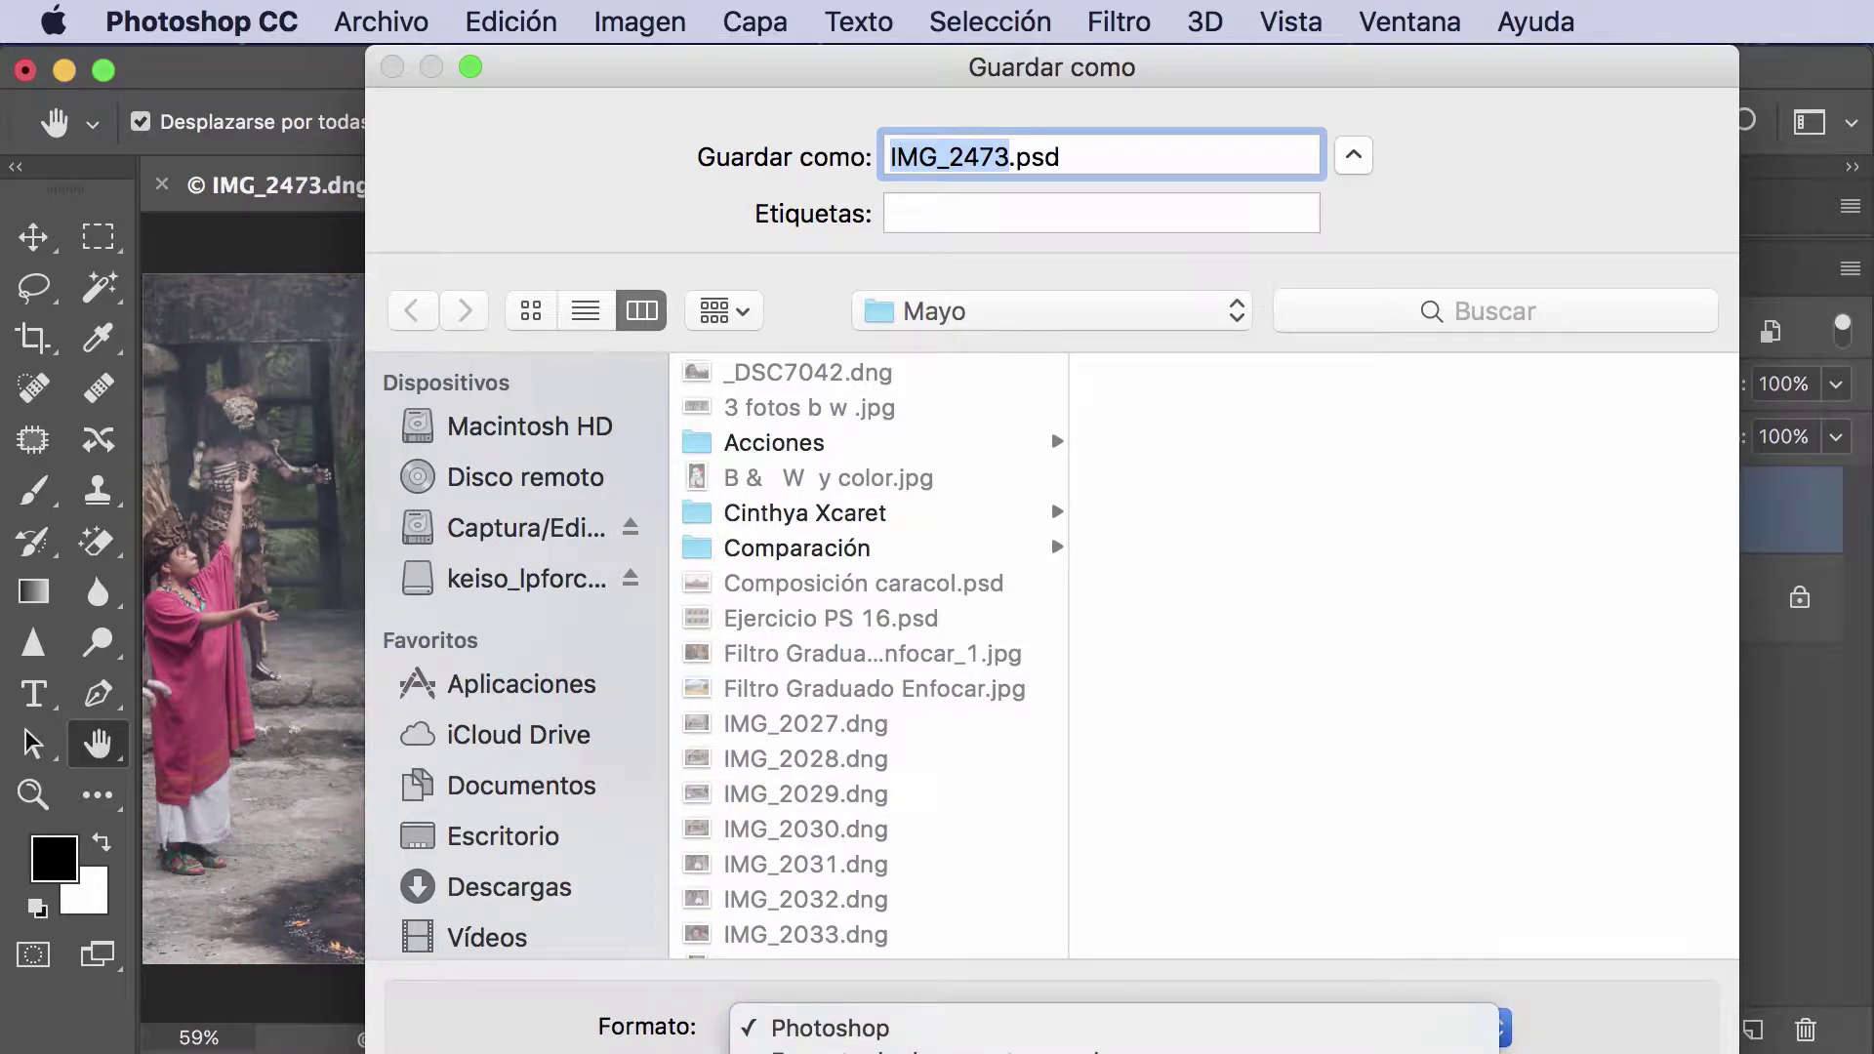
{"action": "left_click", "coordinate": [1016, 1044]}
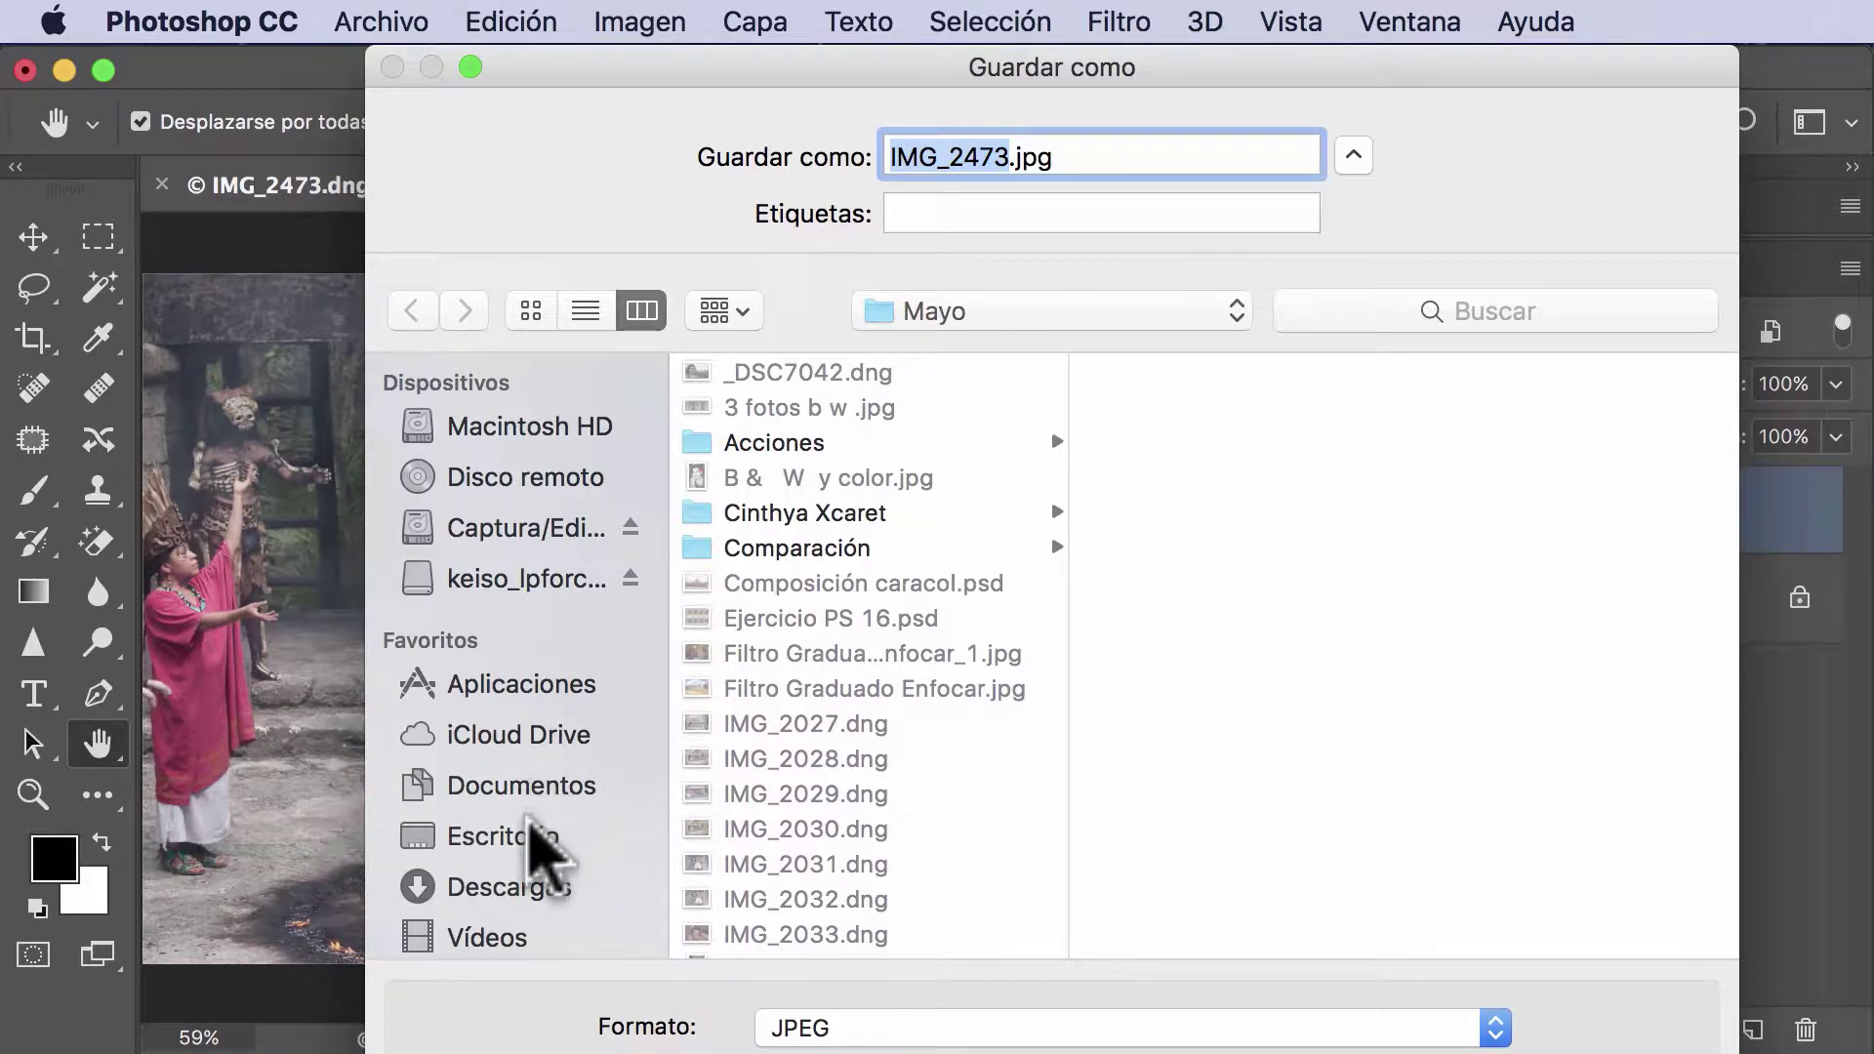
{"action": "left_click", "coordinate": [532, 837]}
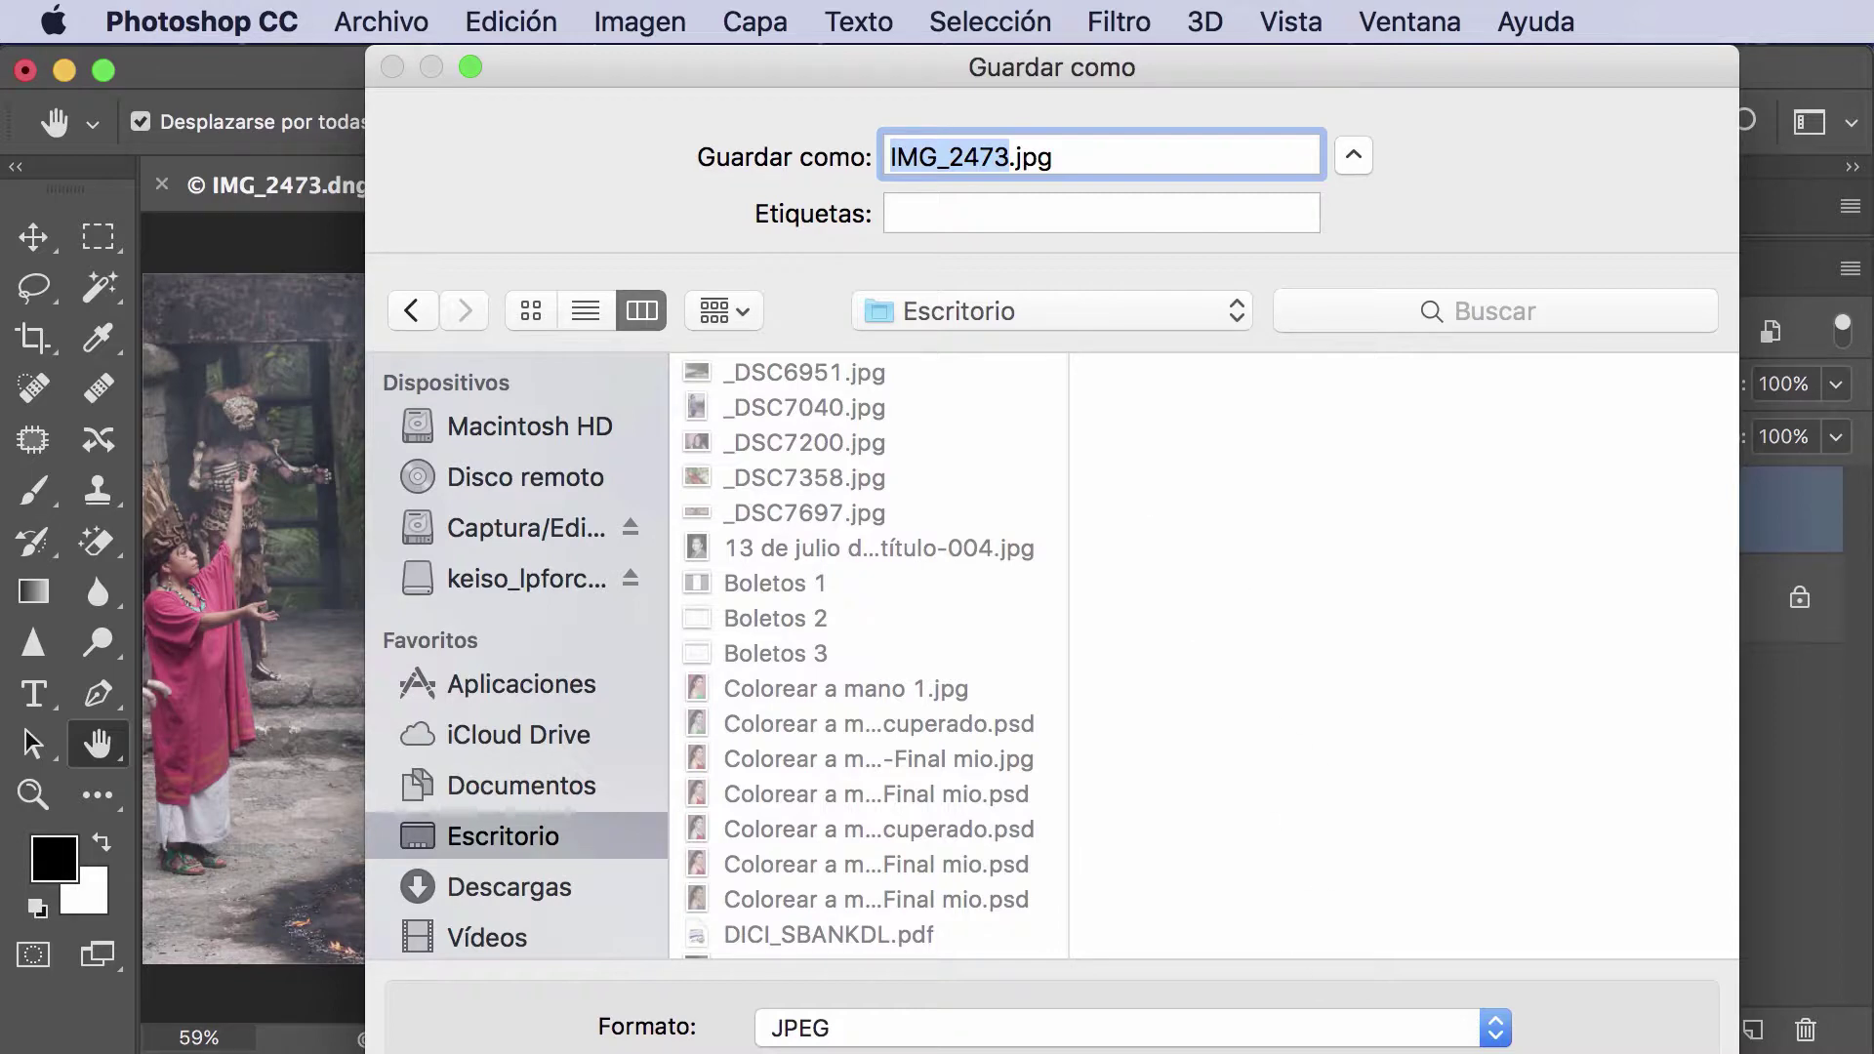
{"action": "key", "text": "Return"}
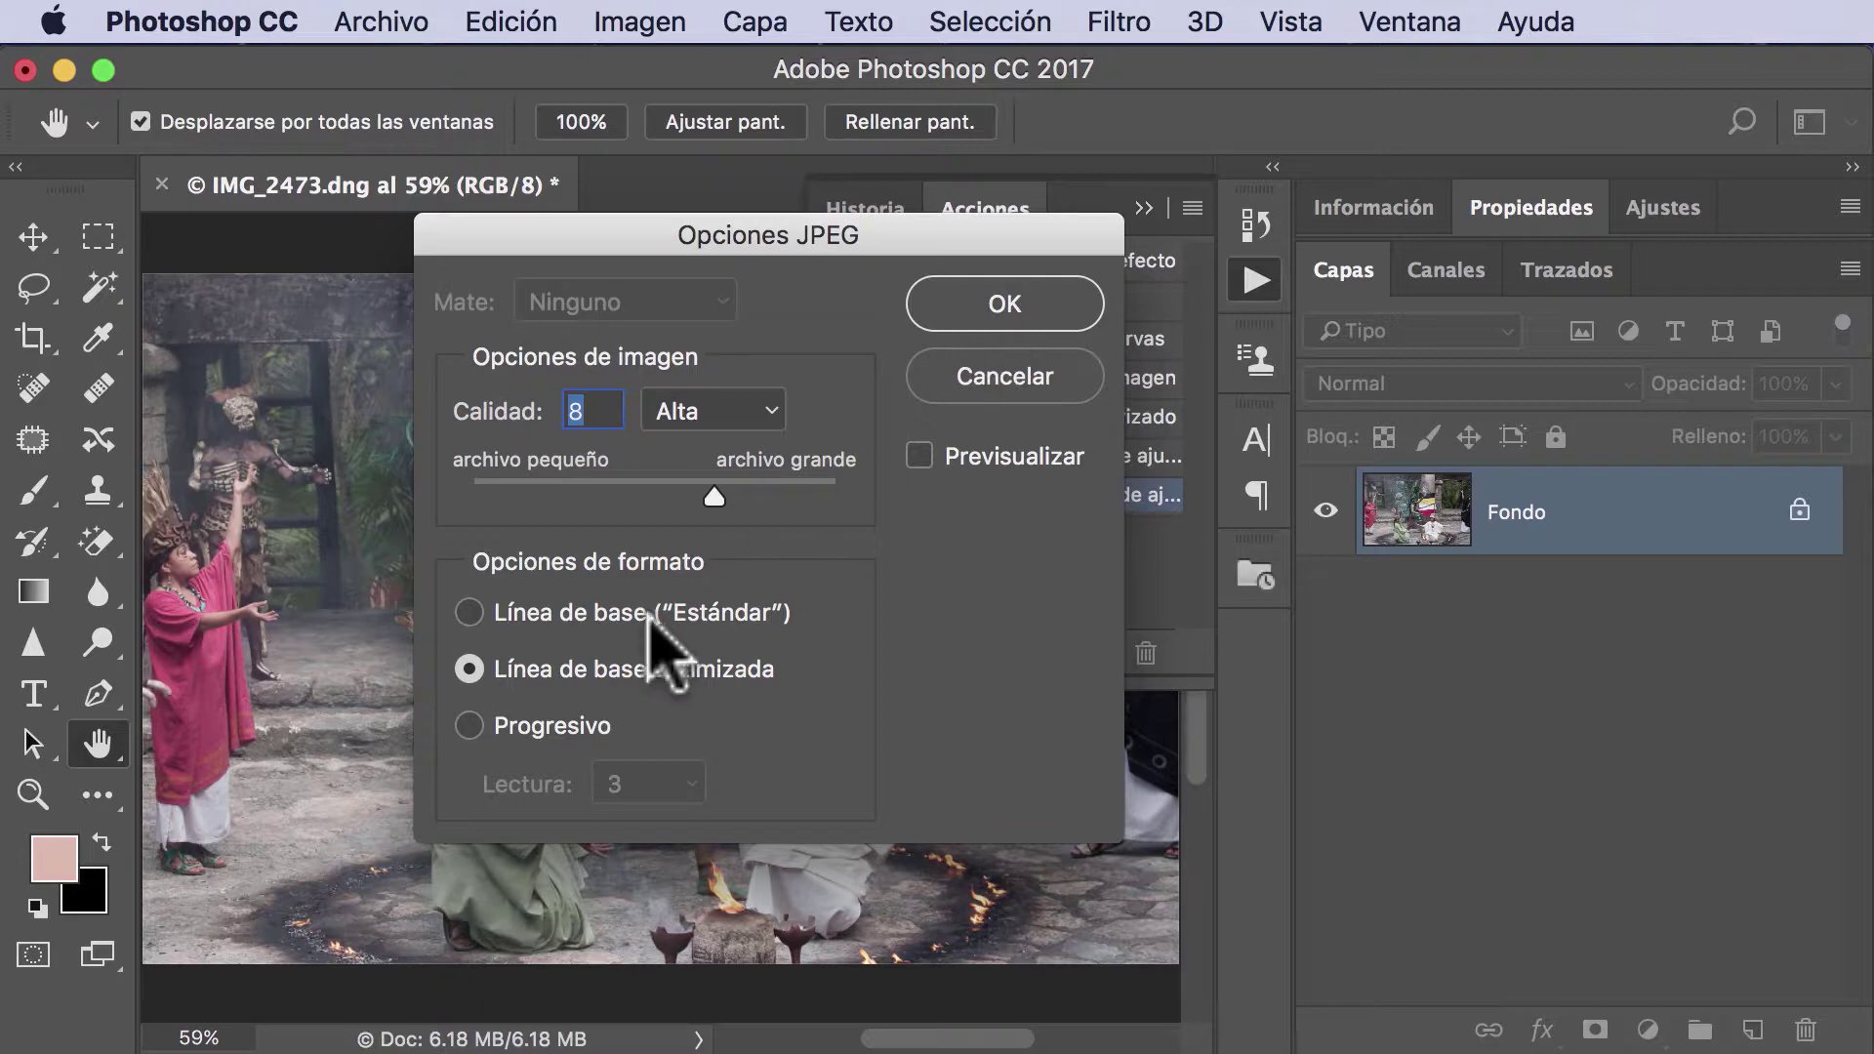
{"action": "left_click", "coordinate": [493, 612]}
{"action": "left_click_drag", "start_coordinate": [714, 498], "coordinate": [840, 498]}
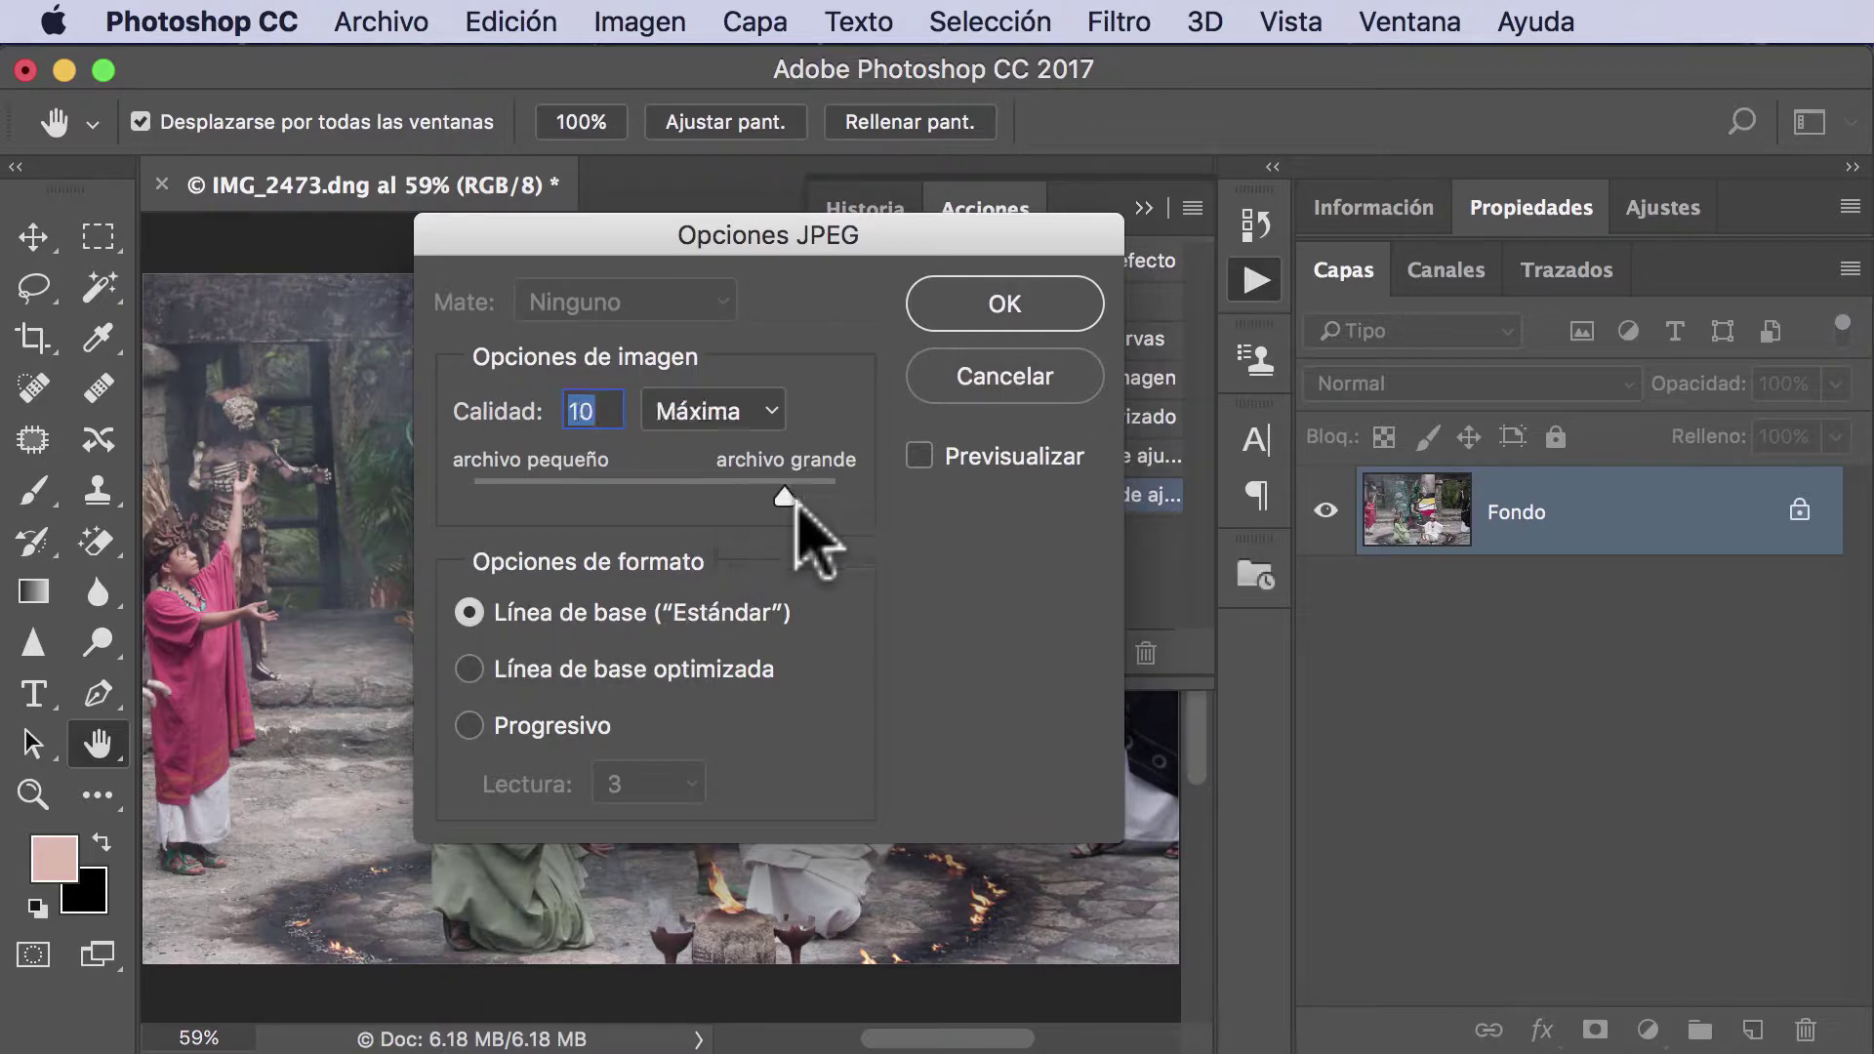
{"action": "left_click", "coordinate": [997, 304]}
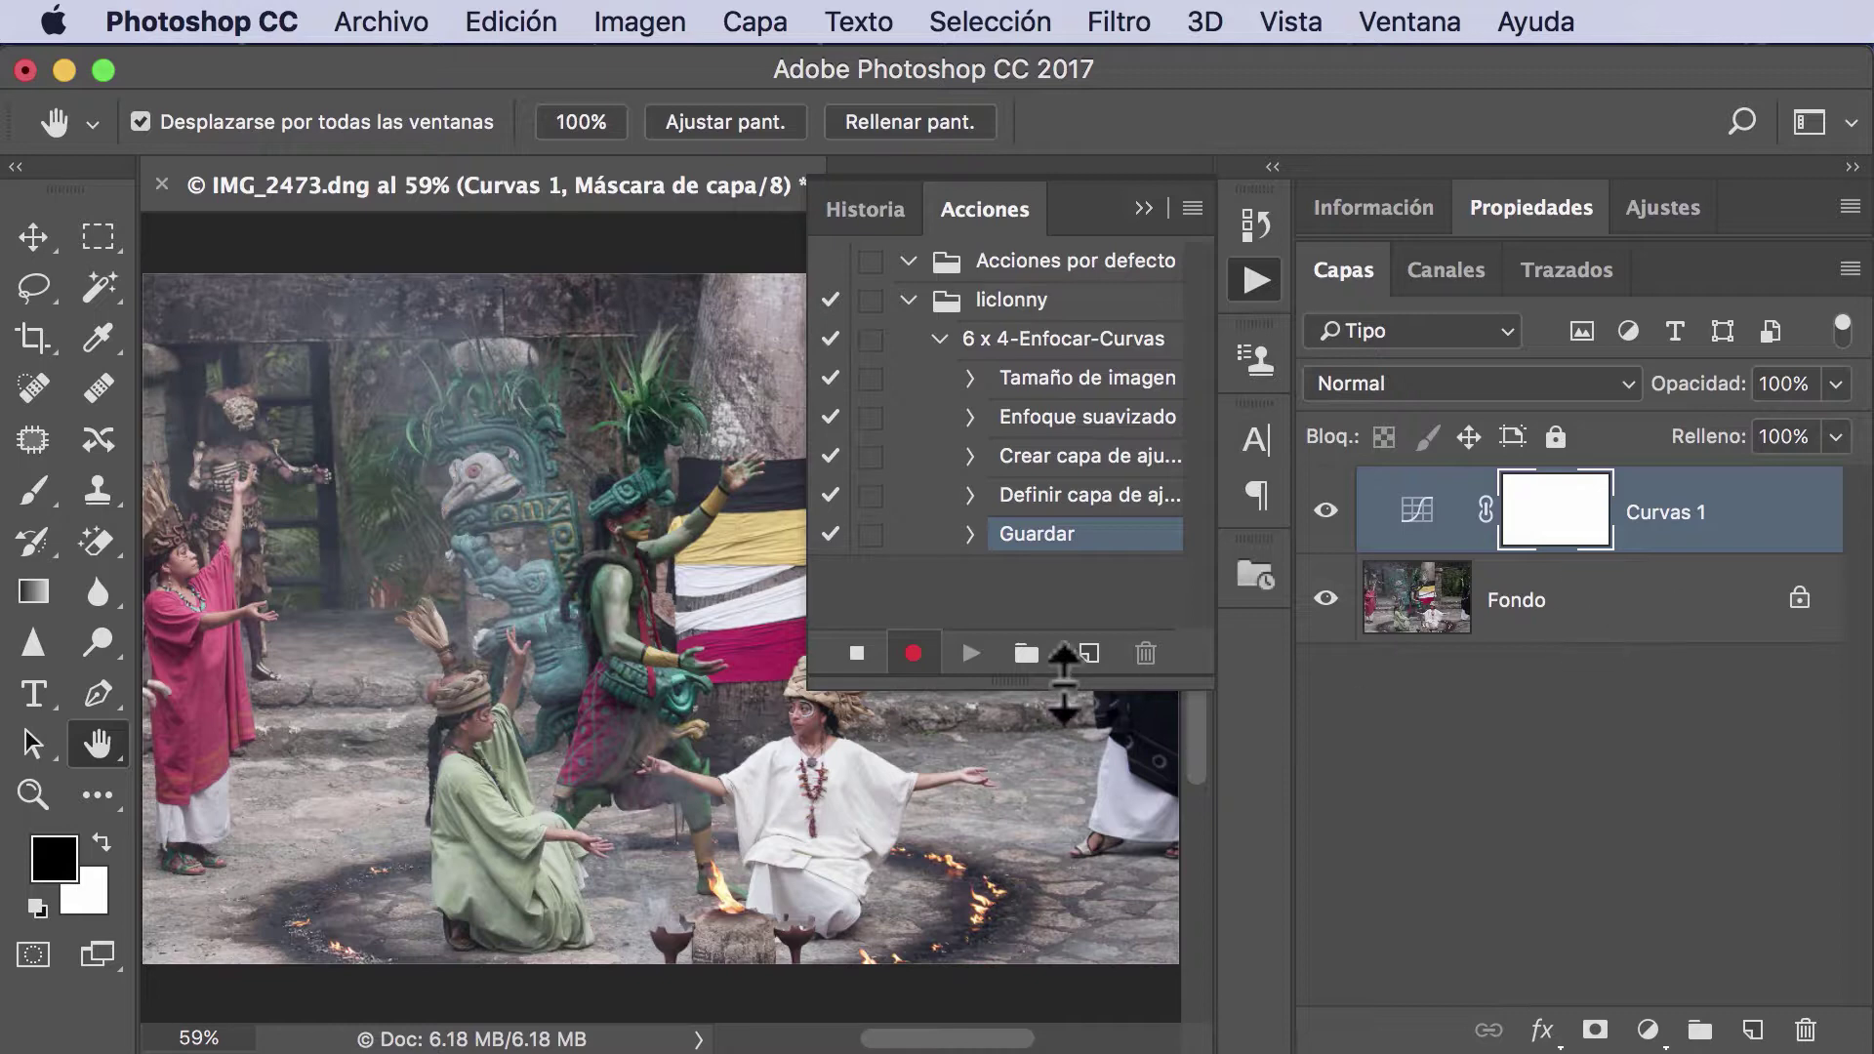
- Close the photo with Don't Save, then stop recording the 6 x 4-Enfocar-Curvas action
{"action": "left_click", "coordinate": [376, 22]}
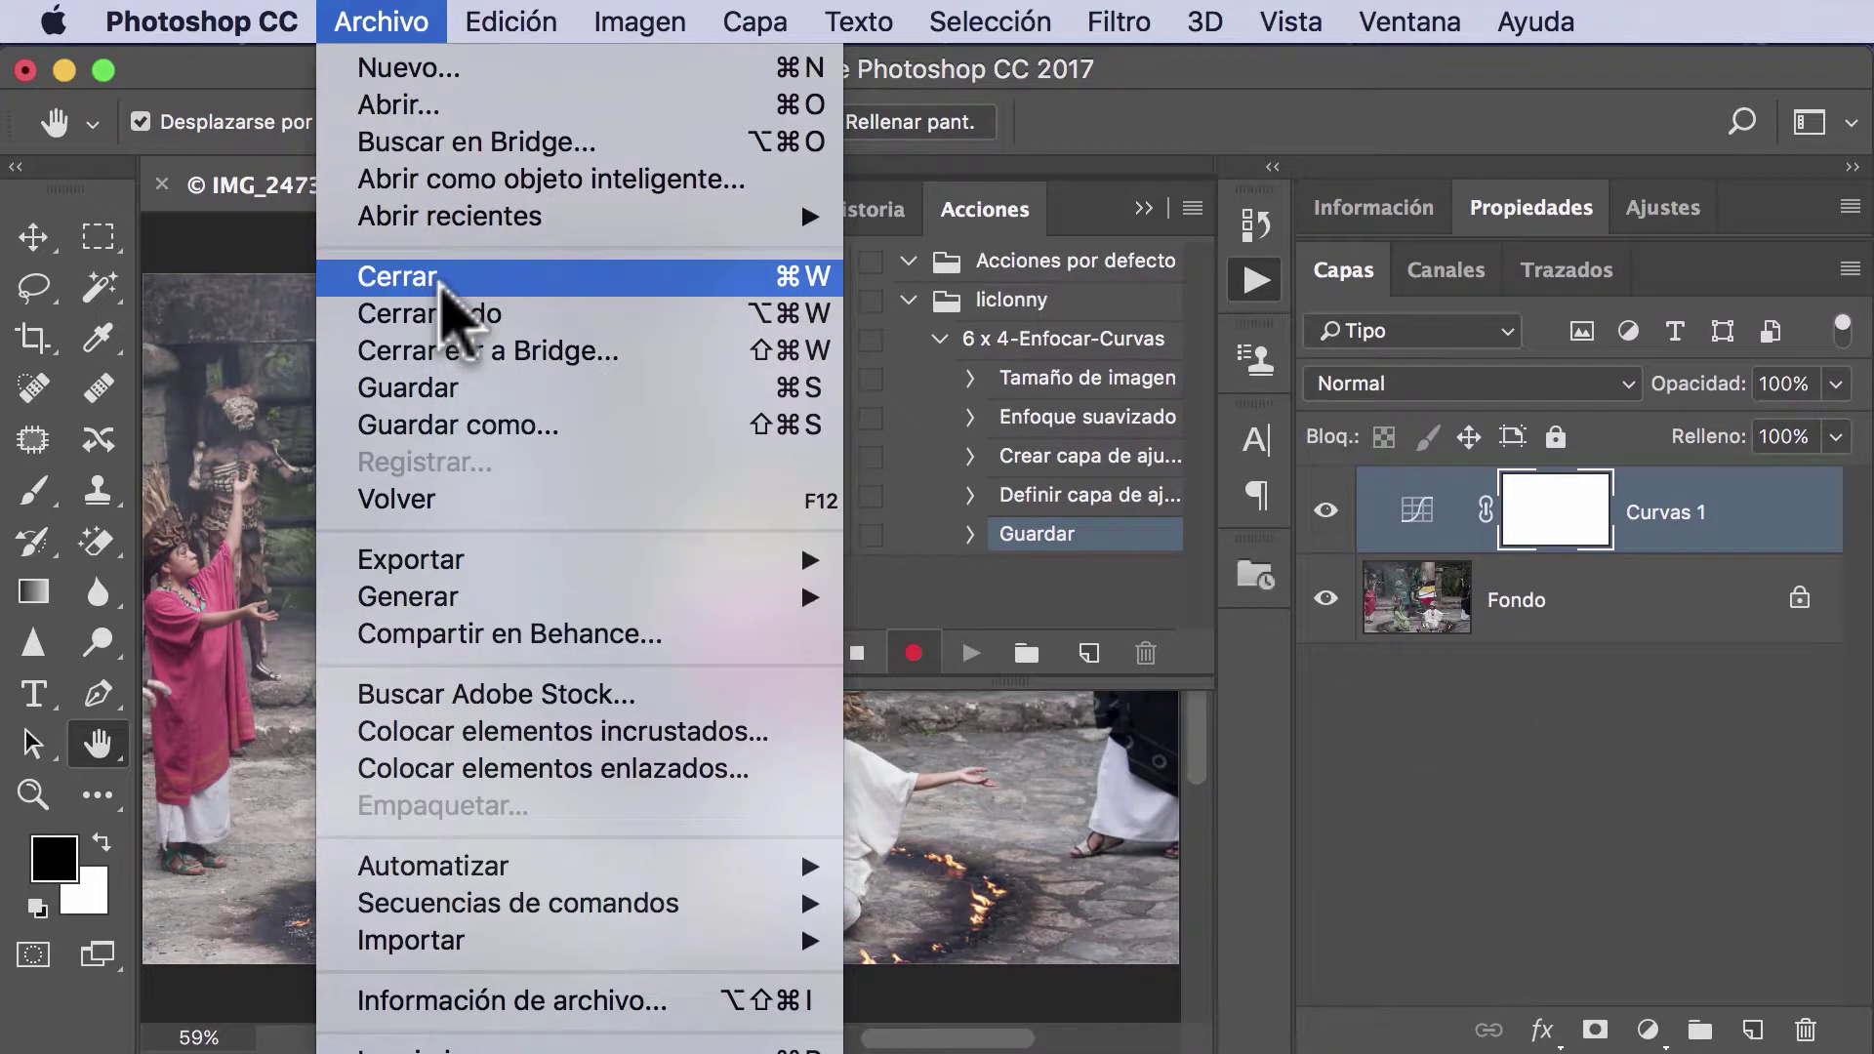
{"action": "left_click", "coordinate": [441, 285]}
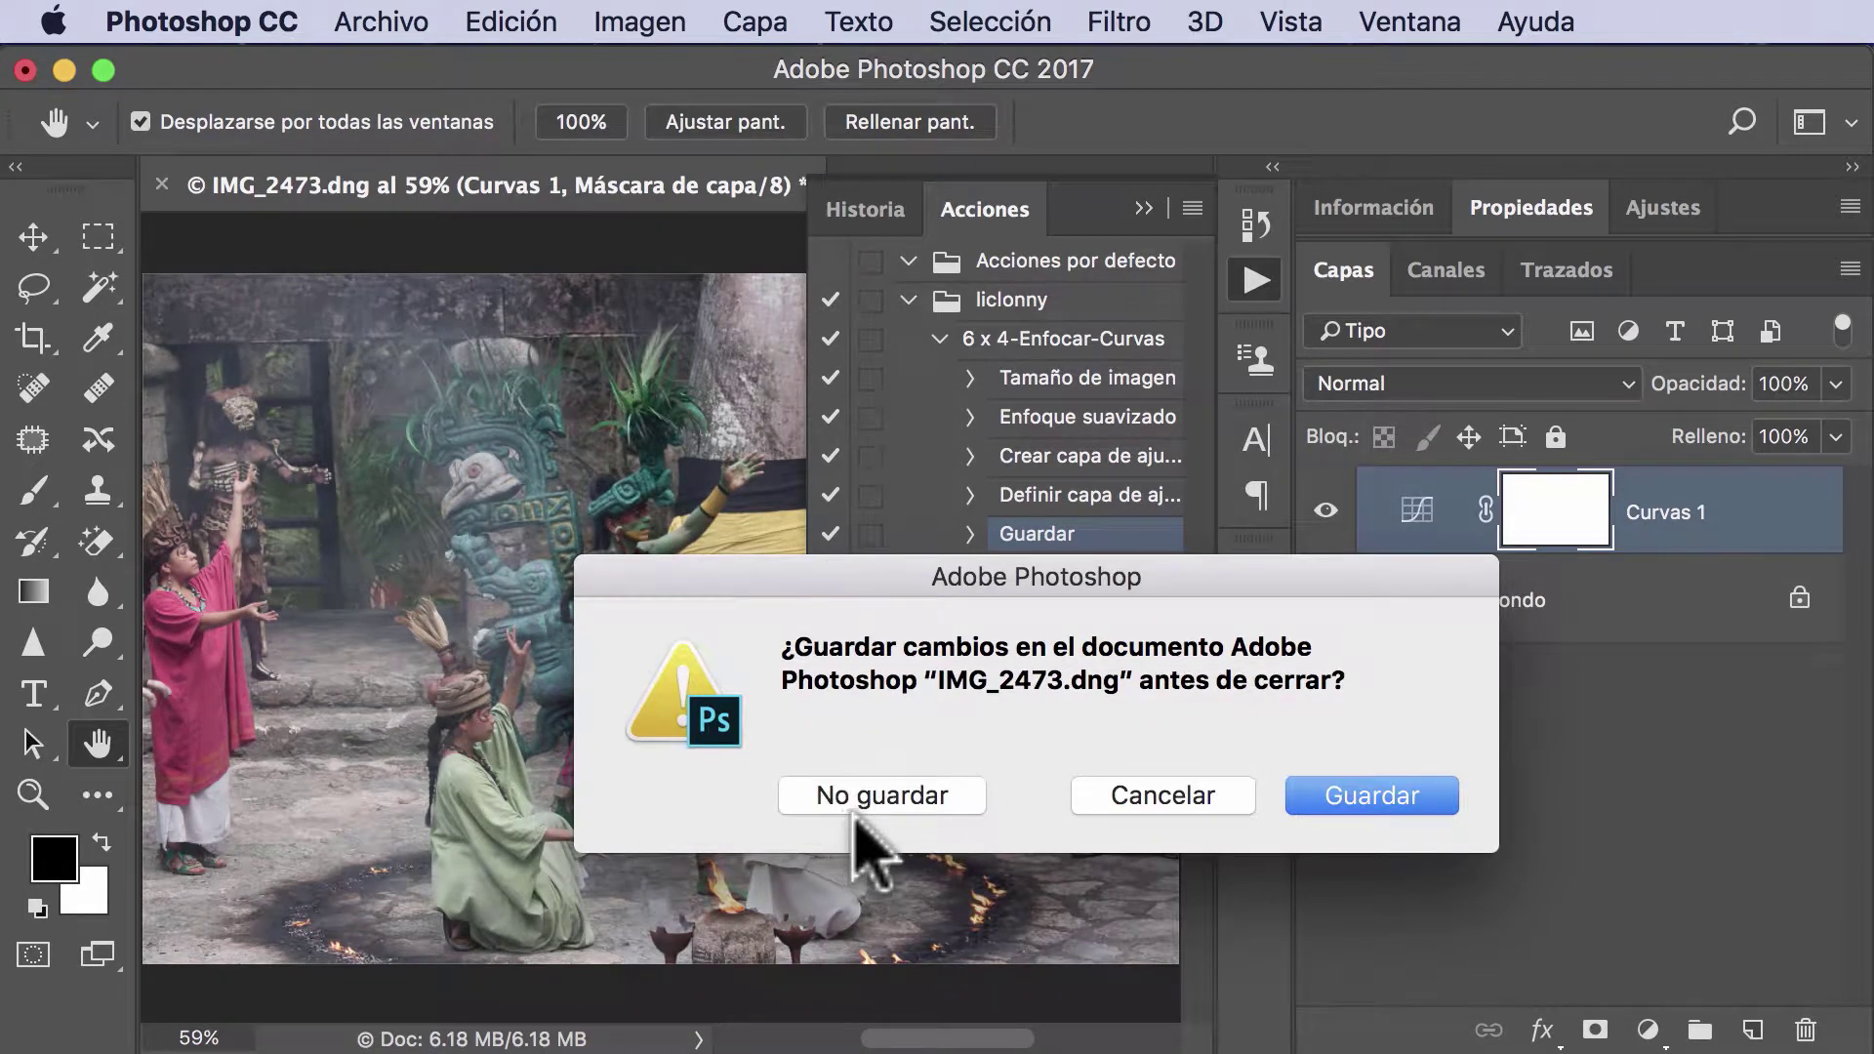
{"action": "left_click", "coordinate": [862, 798]}
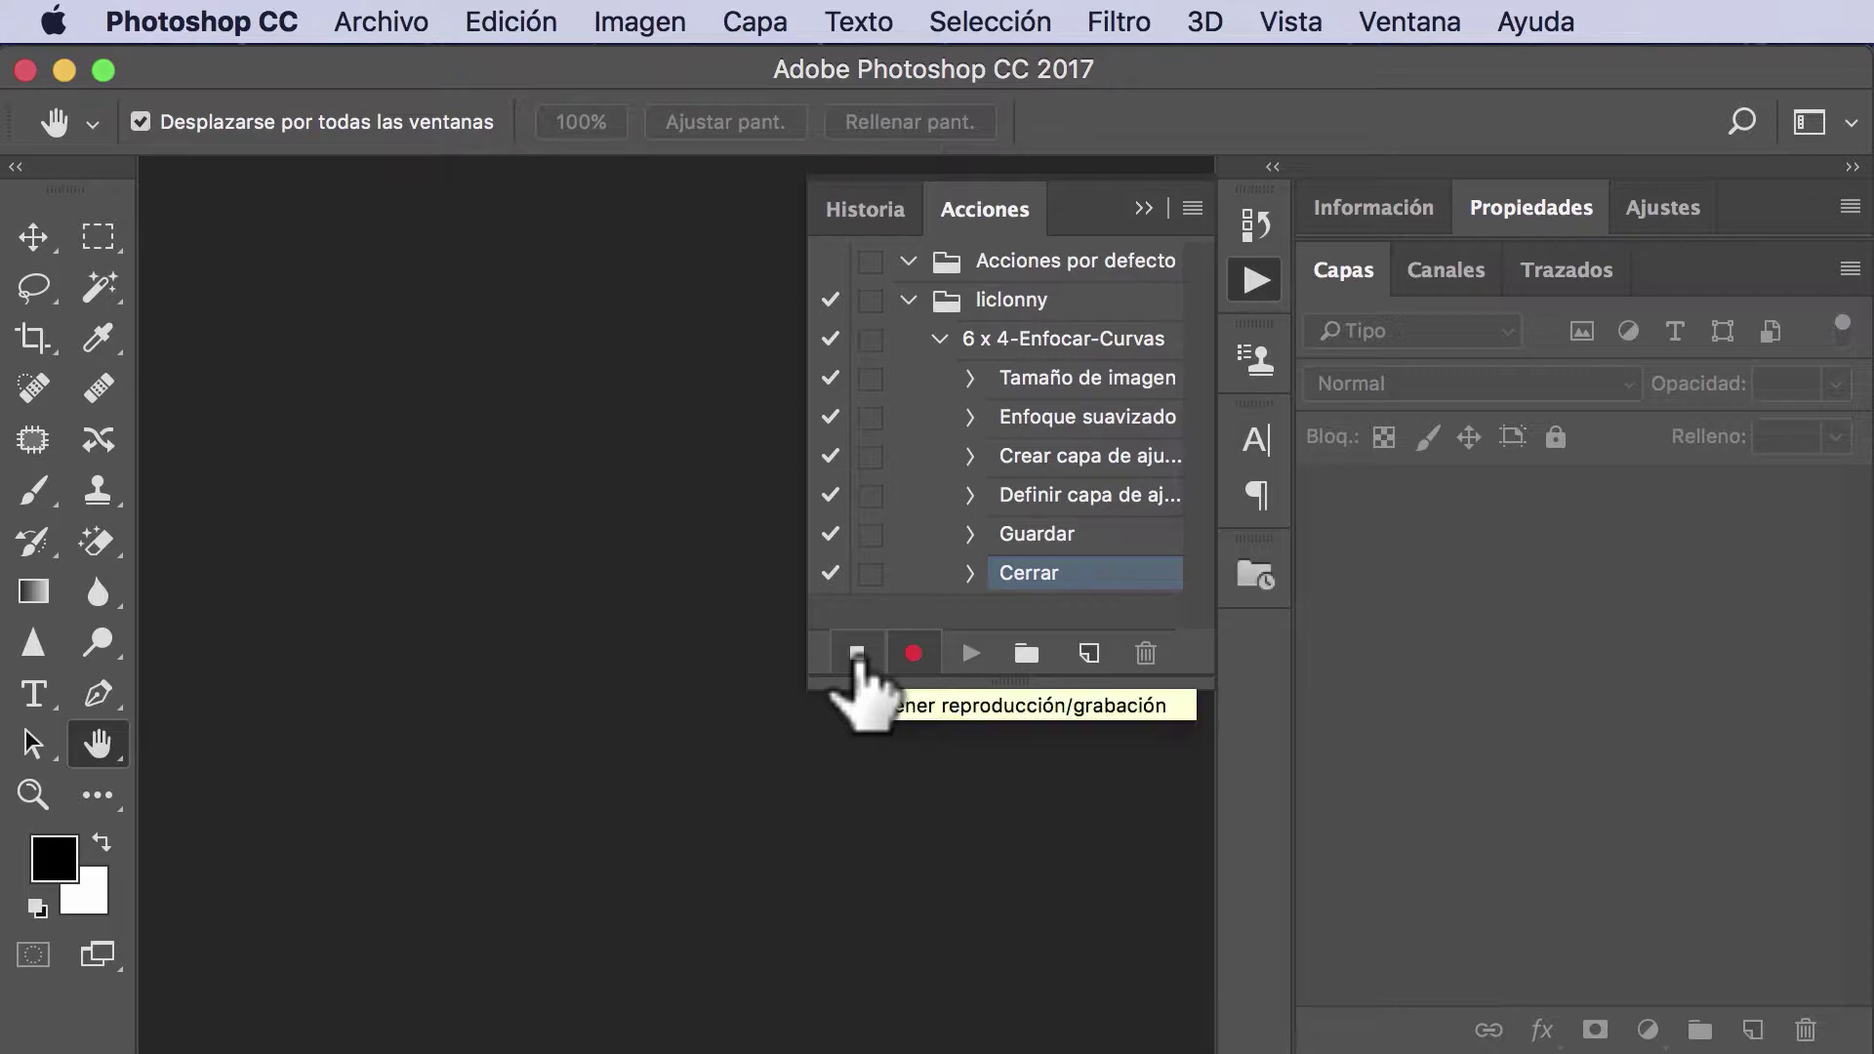
{"action": "left_click", "coordinate": [857, 654]}
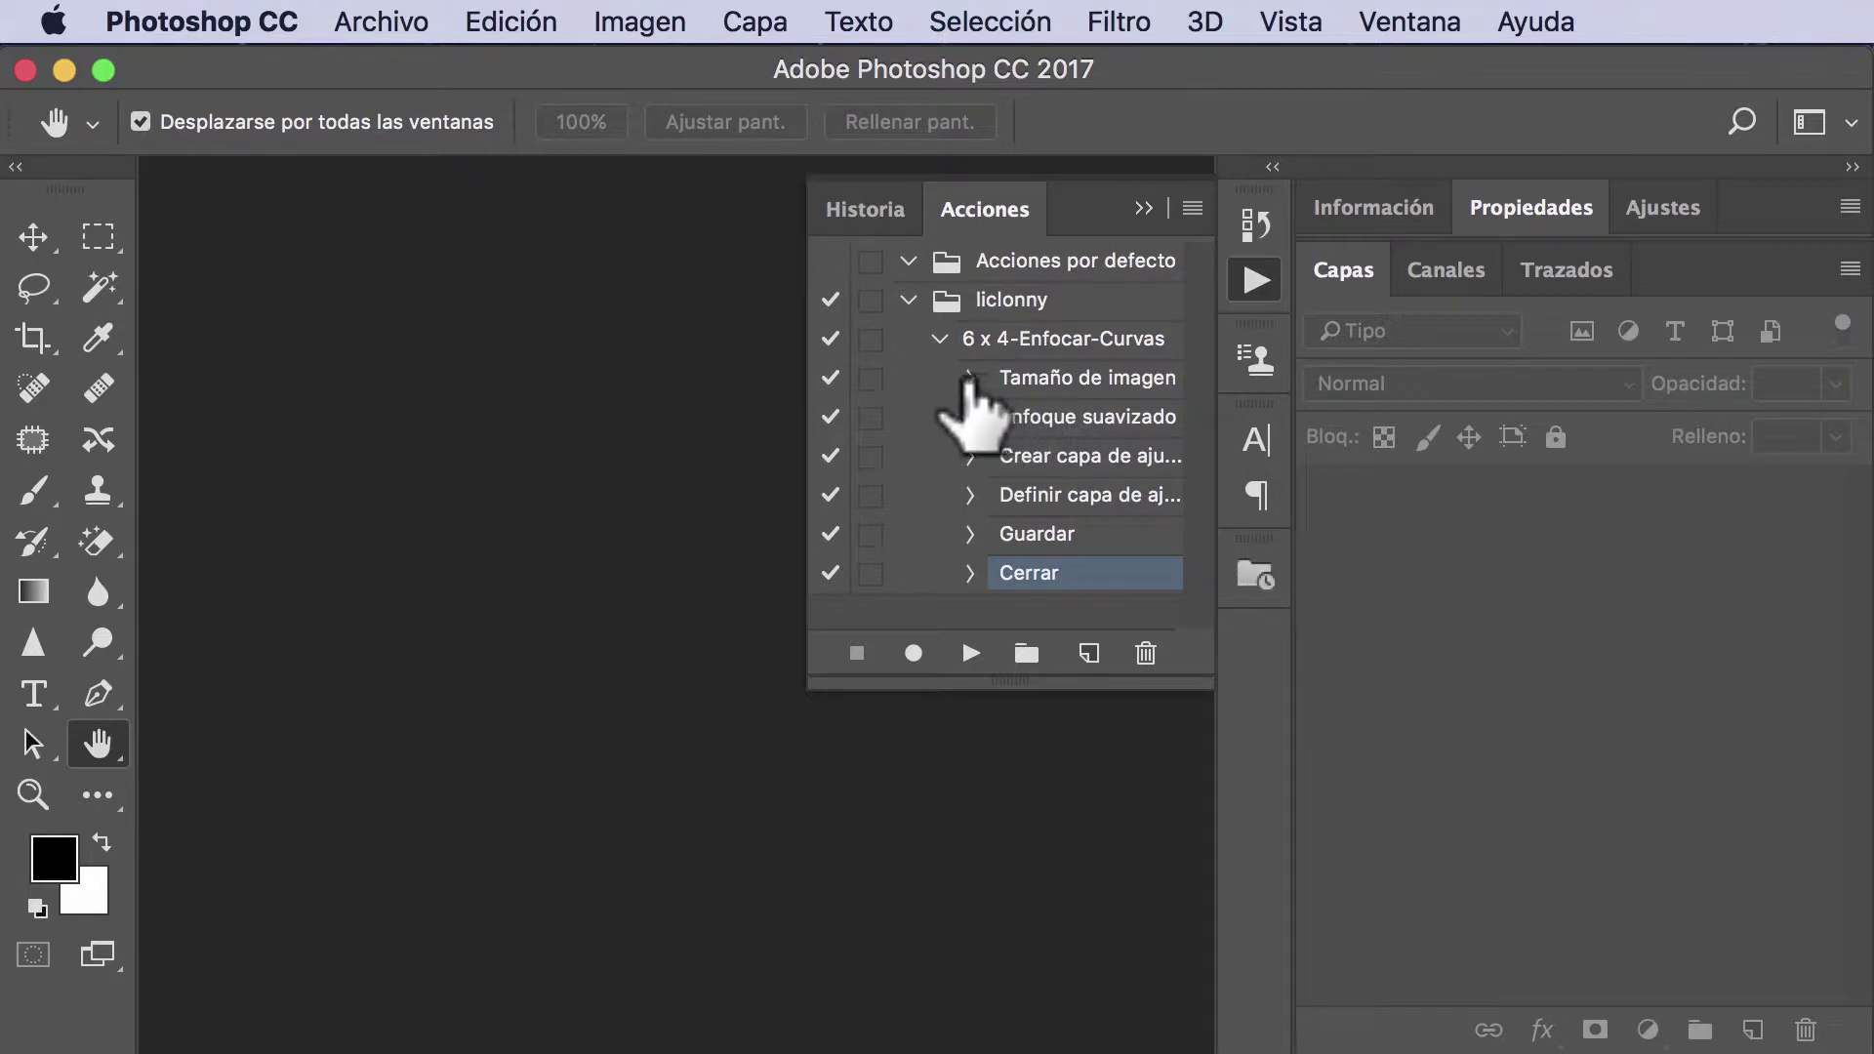
- Review the recorded Image Size, Smart Sharpen and Curves settings in the Actions panel, then collapse them
{"action": "left_click", "coordinate": [970, 379]}
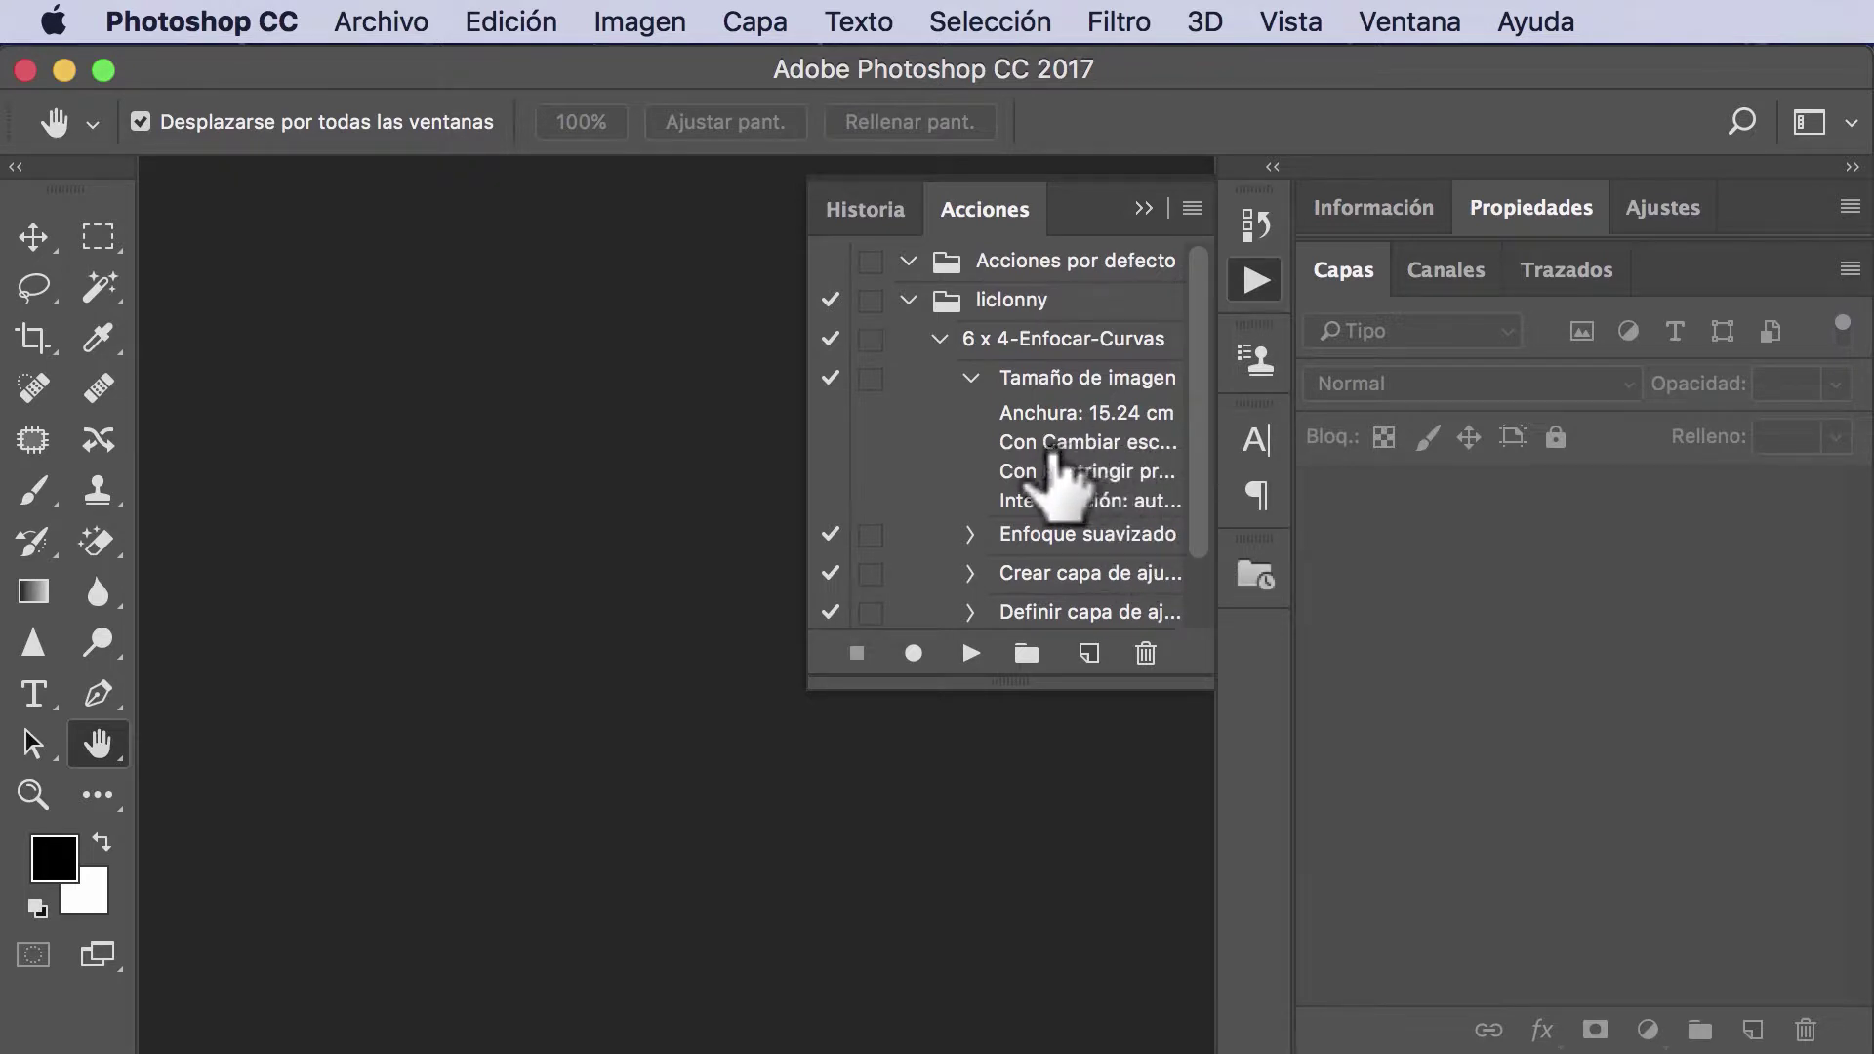
{"action": "left_click", "coordinate": [971, 534]}
{"action": "scroll", "coordinate": [1080, 619], "scroll_direction": "down", "scroll_amount": 3}
{"action": "scroll", "coordinate": [1083, 613], "scroll_direction": "down", "scroll_amount": 2}
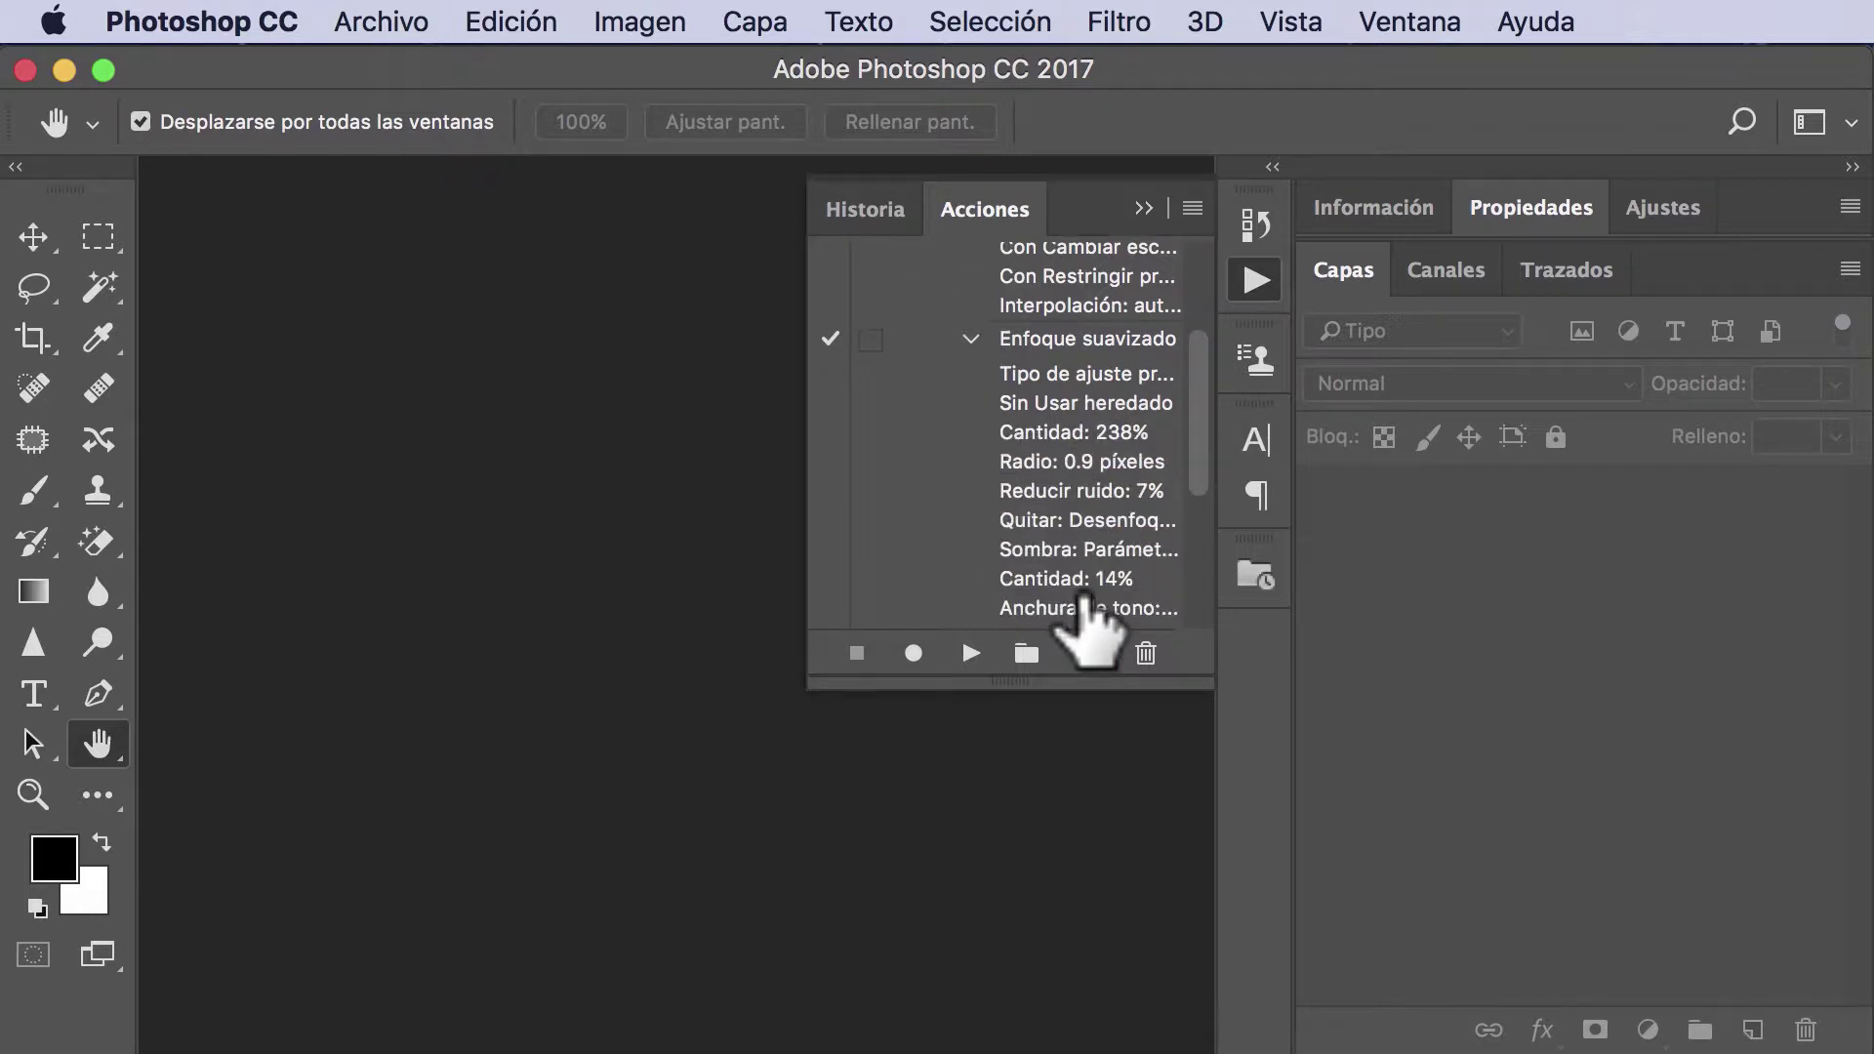
{"action": "scroll", "coordinate": [1083, 615], "scroll_direction": "down", "scroll_amount": 1}
{"action": "scroll", "coordinate": [1084, 615], "scroll_direction": "down", "scroll_amount": 1}
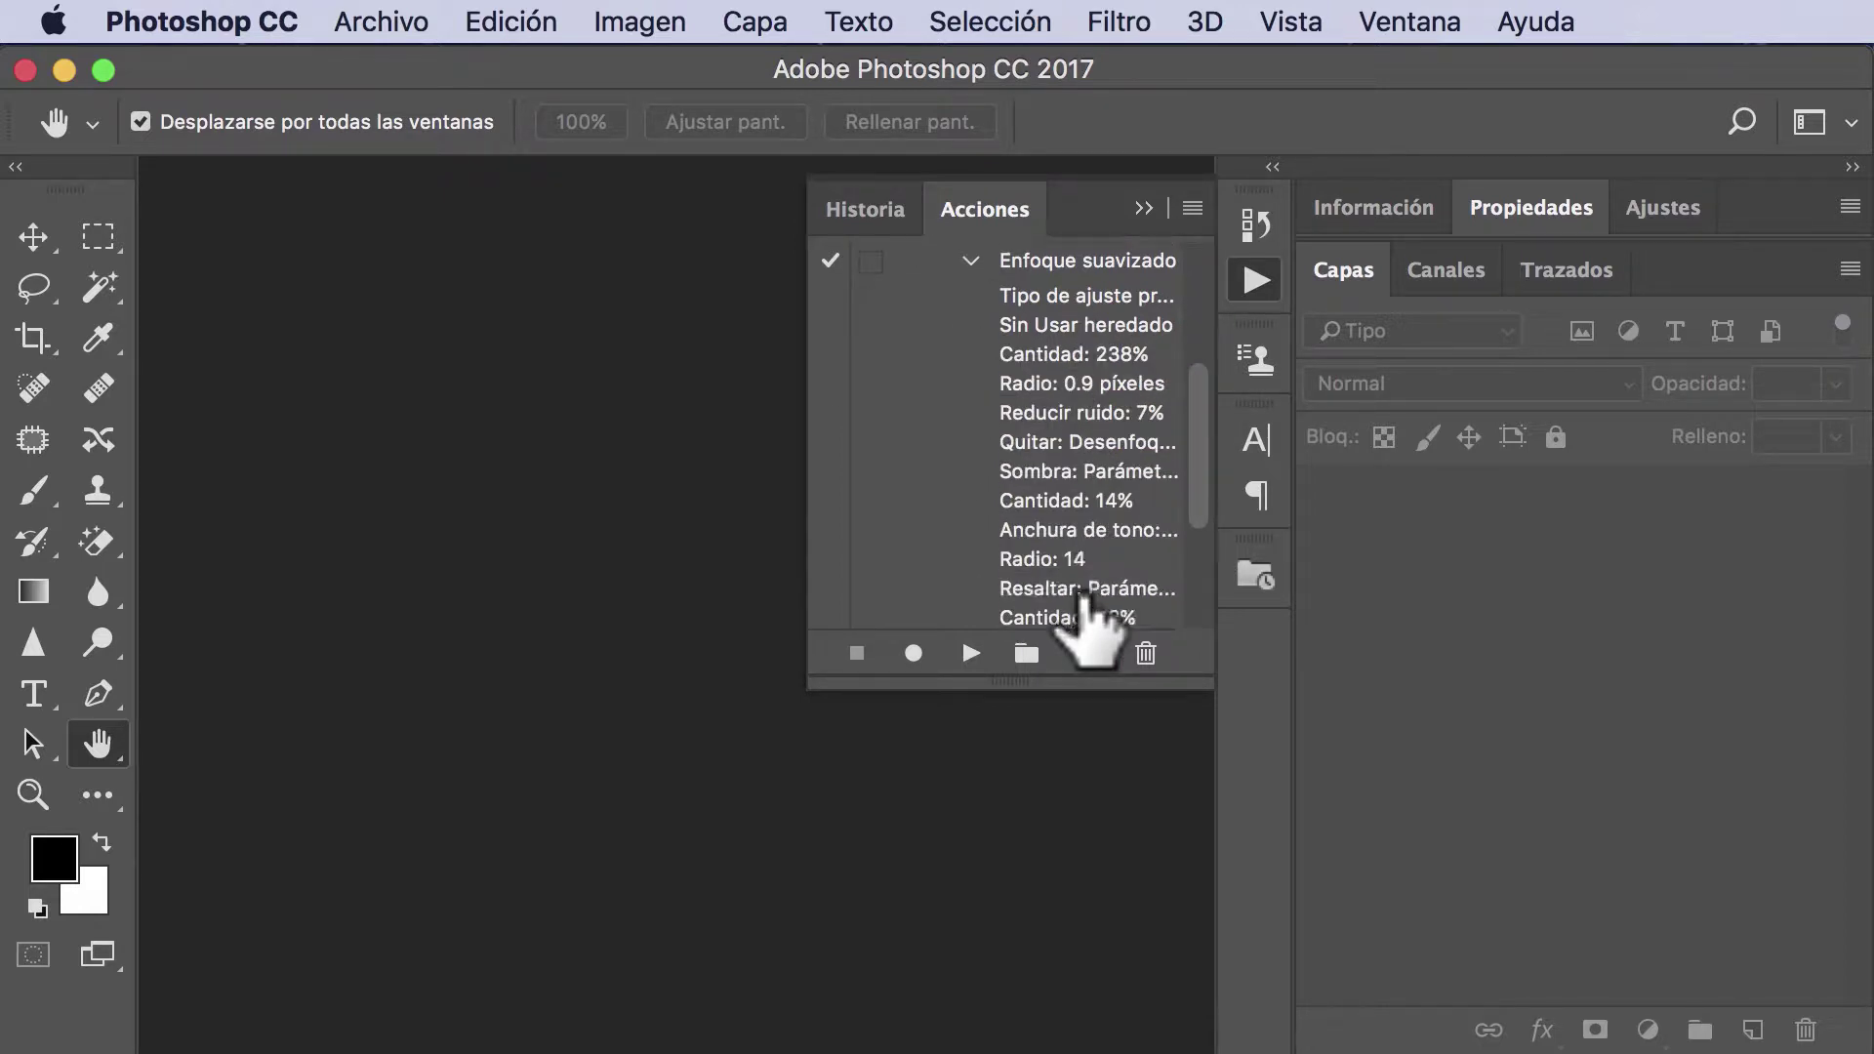
{"action": "scroll", "coordinate": [1084, 615], "scroll_direction": "down", "scroll_amount": 3}
{"action": "scroll", "coordinate": [1083, 615], "scroll_direction": "down", "scroll_amount": 1}
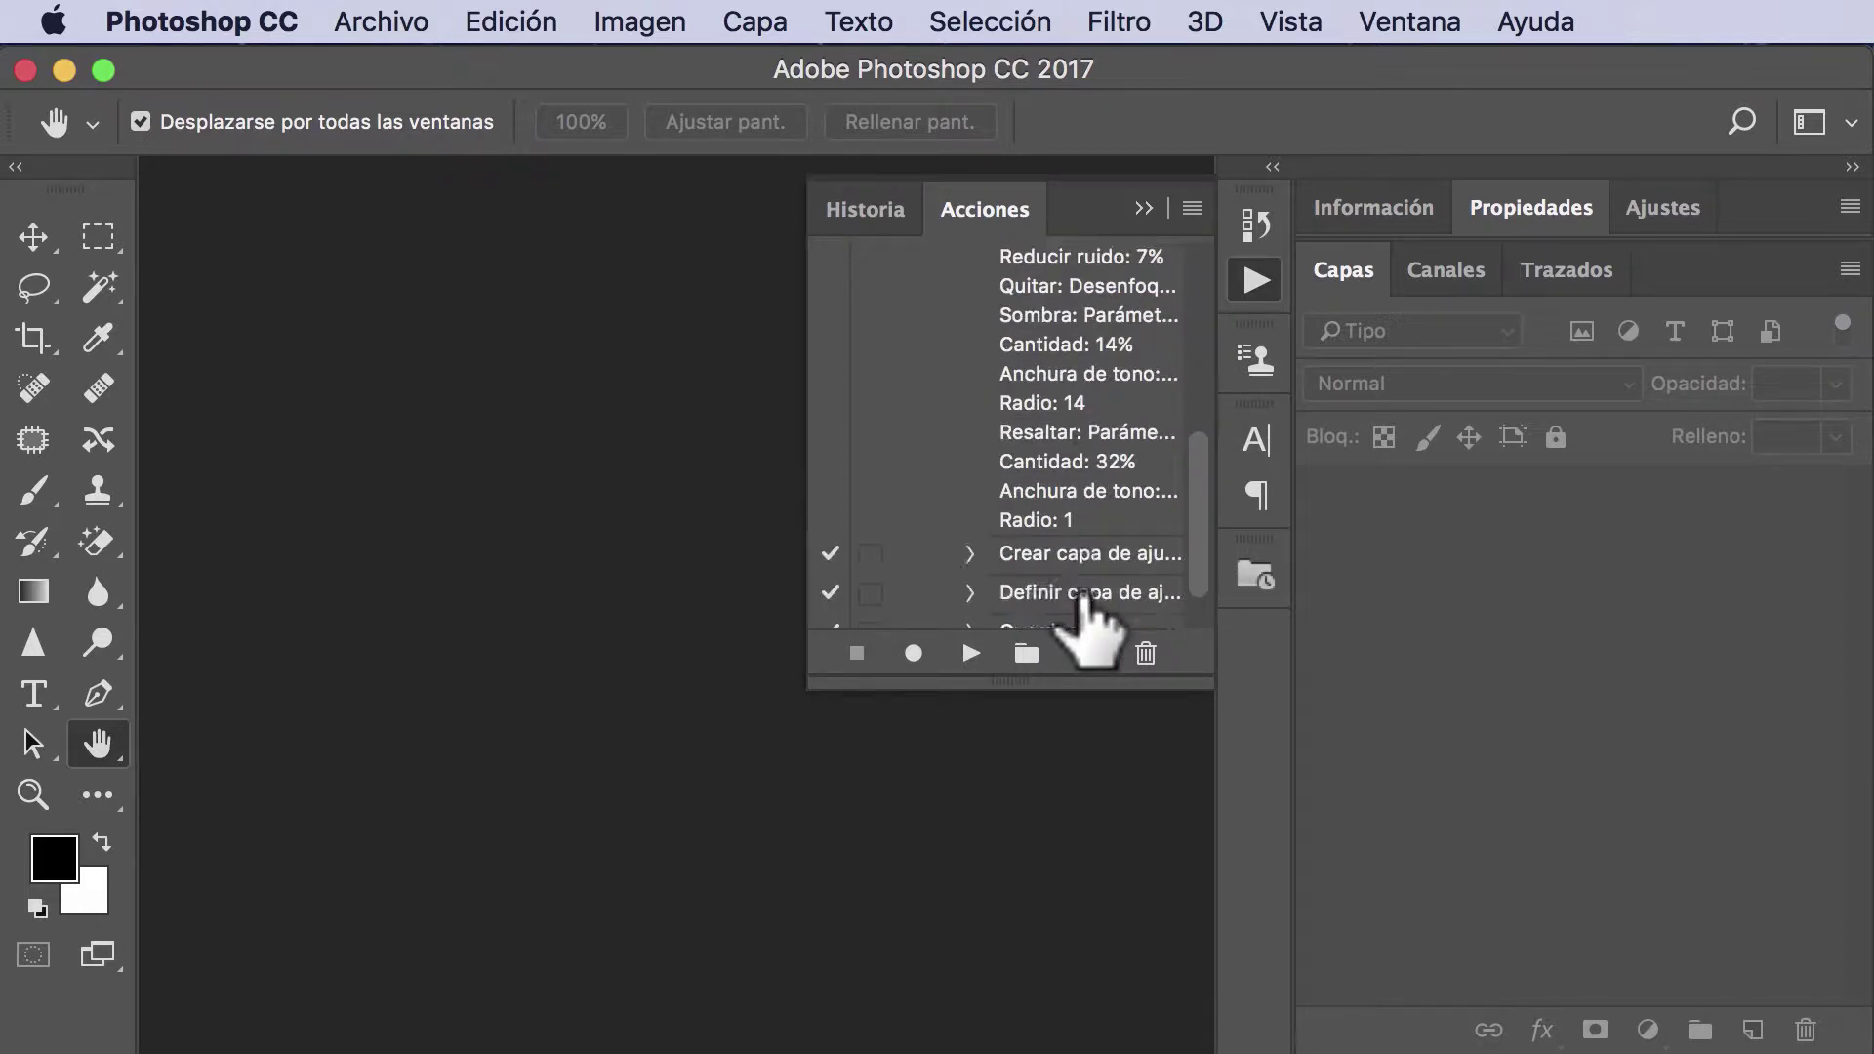
{"action": "left_click", "coordinate": [974, 556]}
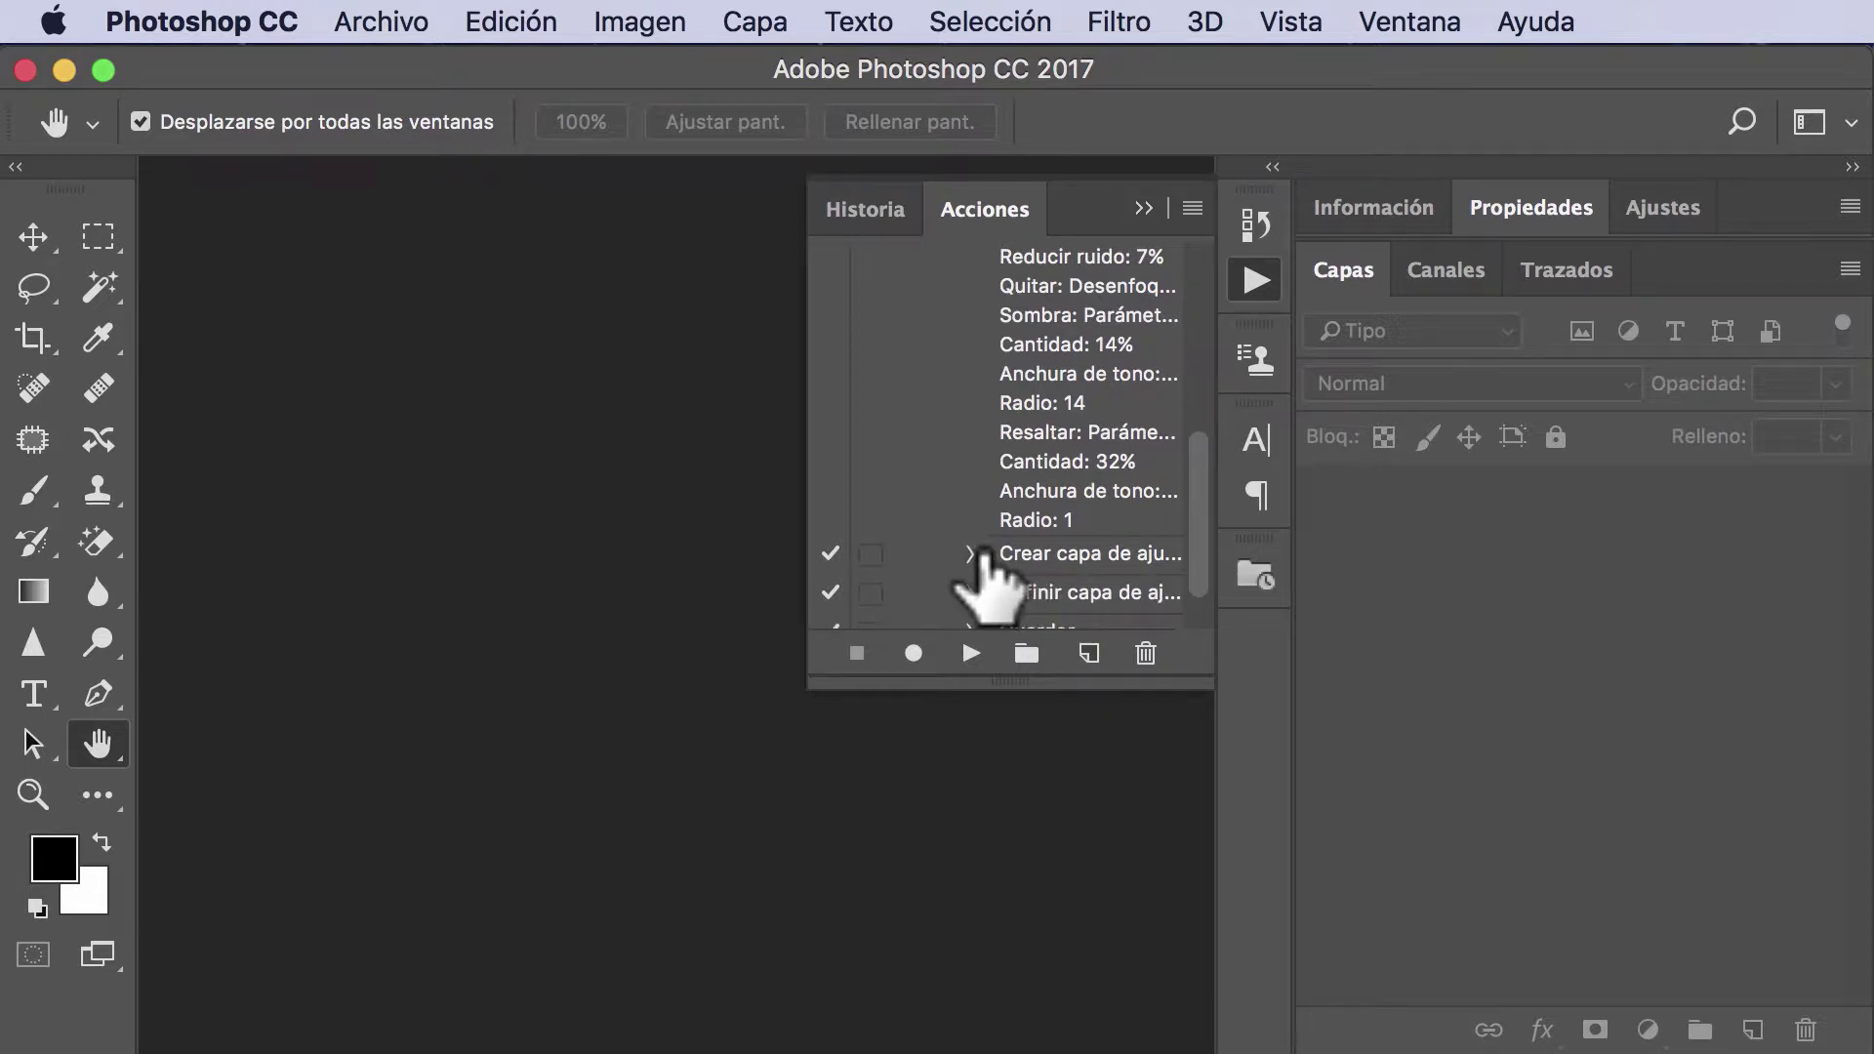
{"action": "scroll", "coordinate": [990, 572], "scroll_direction": "up", "scroll_amount": 4}
{"action": "scroll", "coordinate": [988, 537], "scroll_direction": "up", "scroll_amount": 5}
{"action": "left_click", "coordinate": [971, 456]}
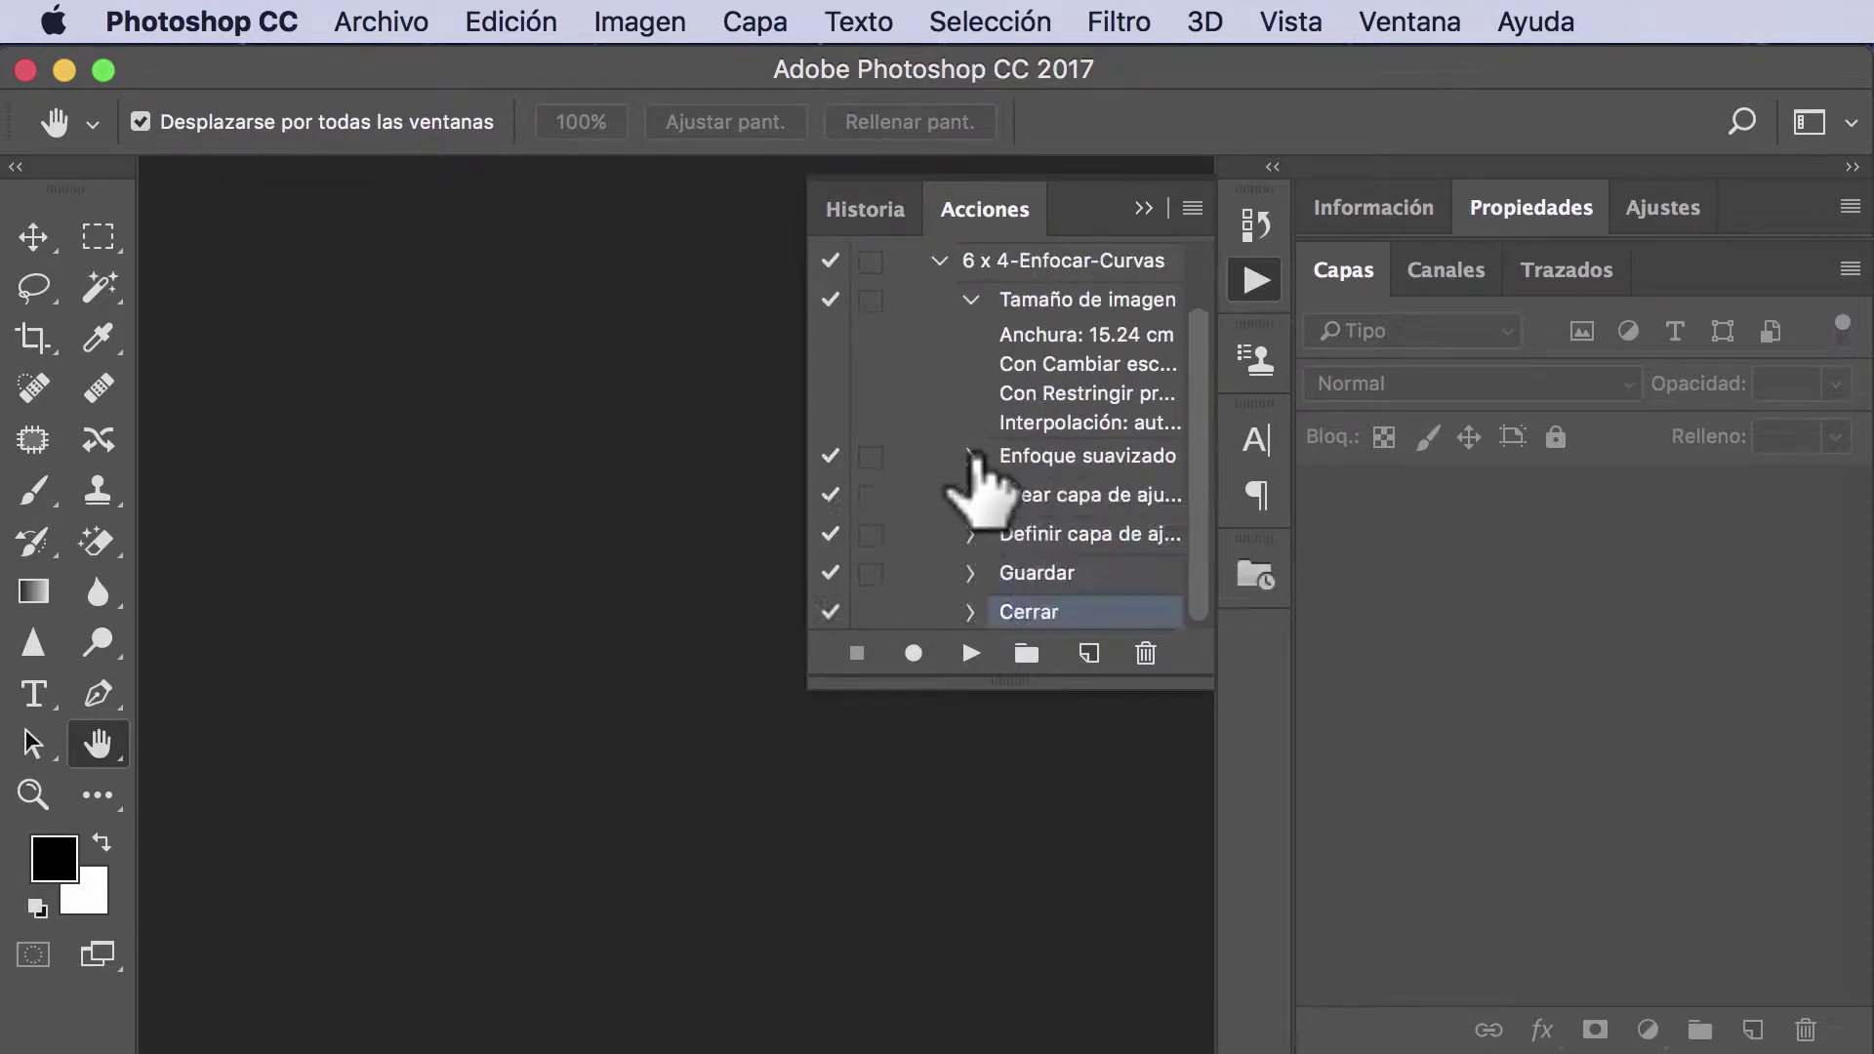
{"action": "left_click", "coordinate": [971, 299]}
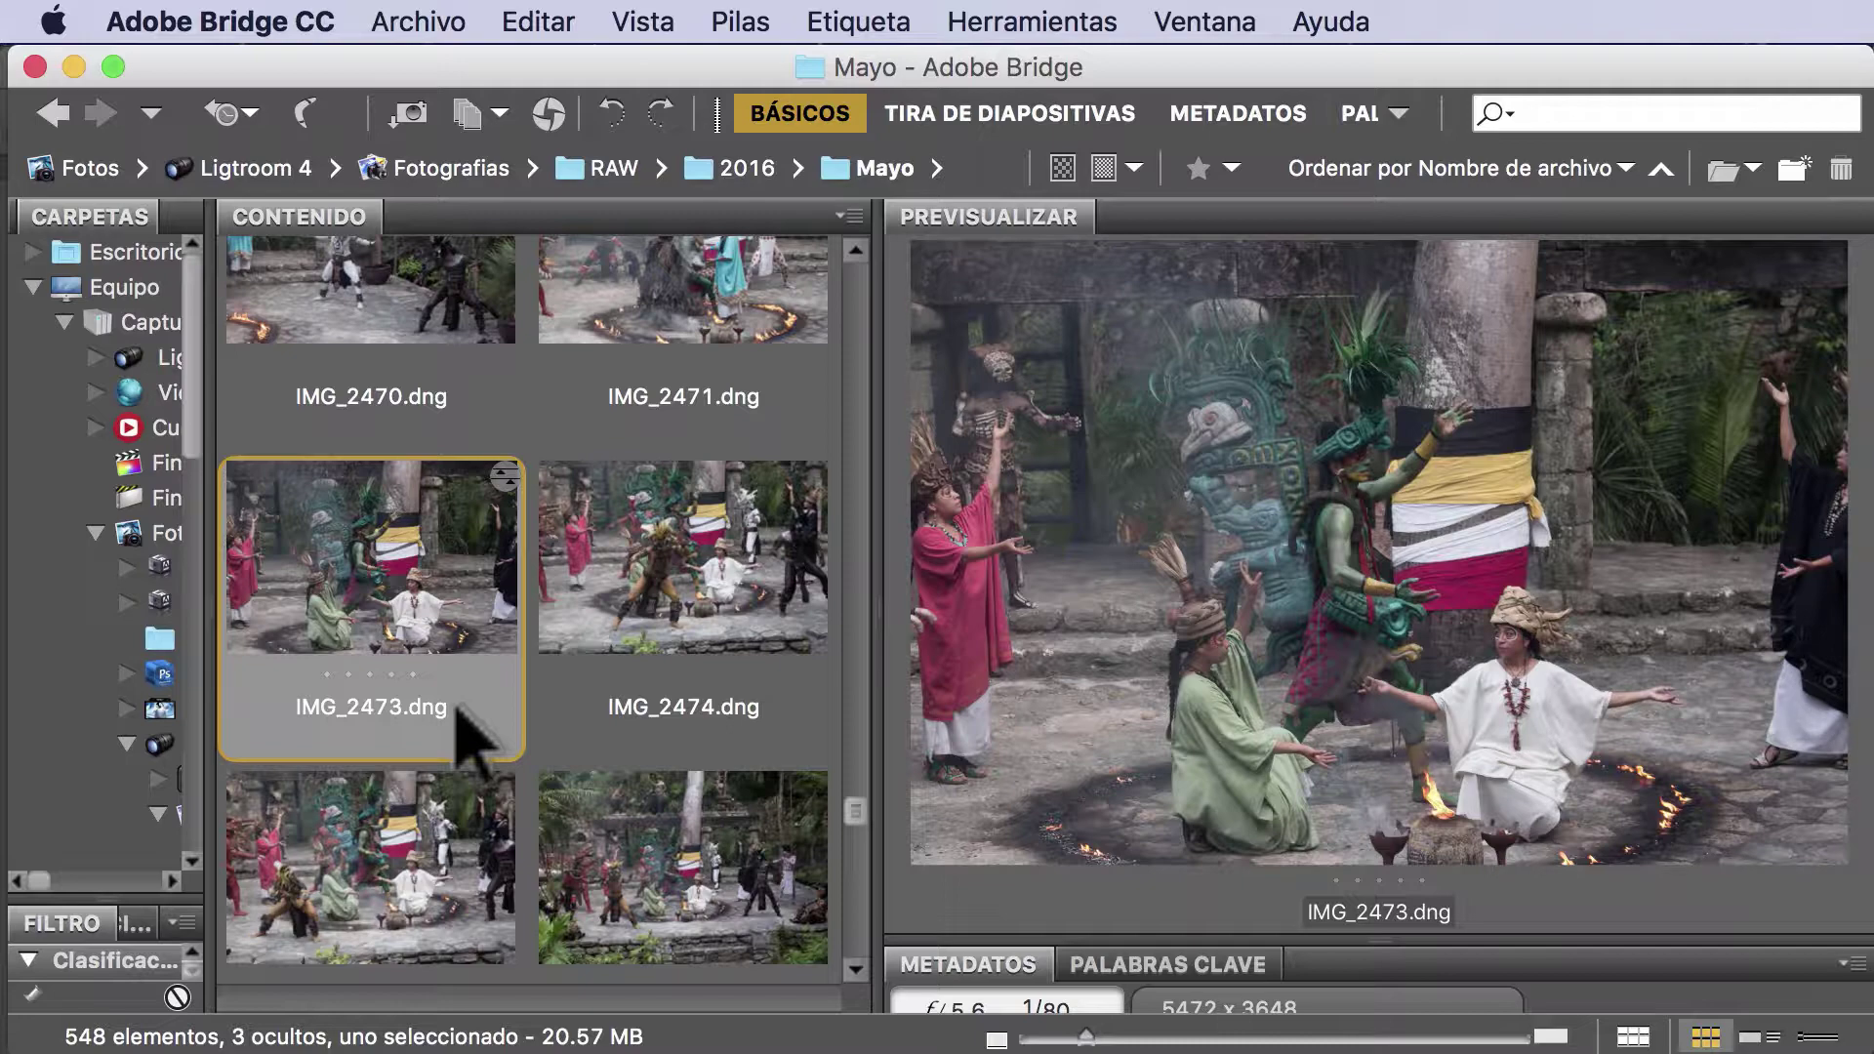
- Quick-preview IMG_2473.jpg with Space, shrinking and moving the preview, then close it
{"action": "key", "text": "space"}
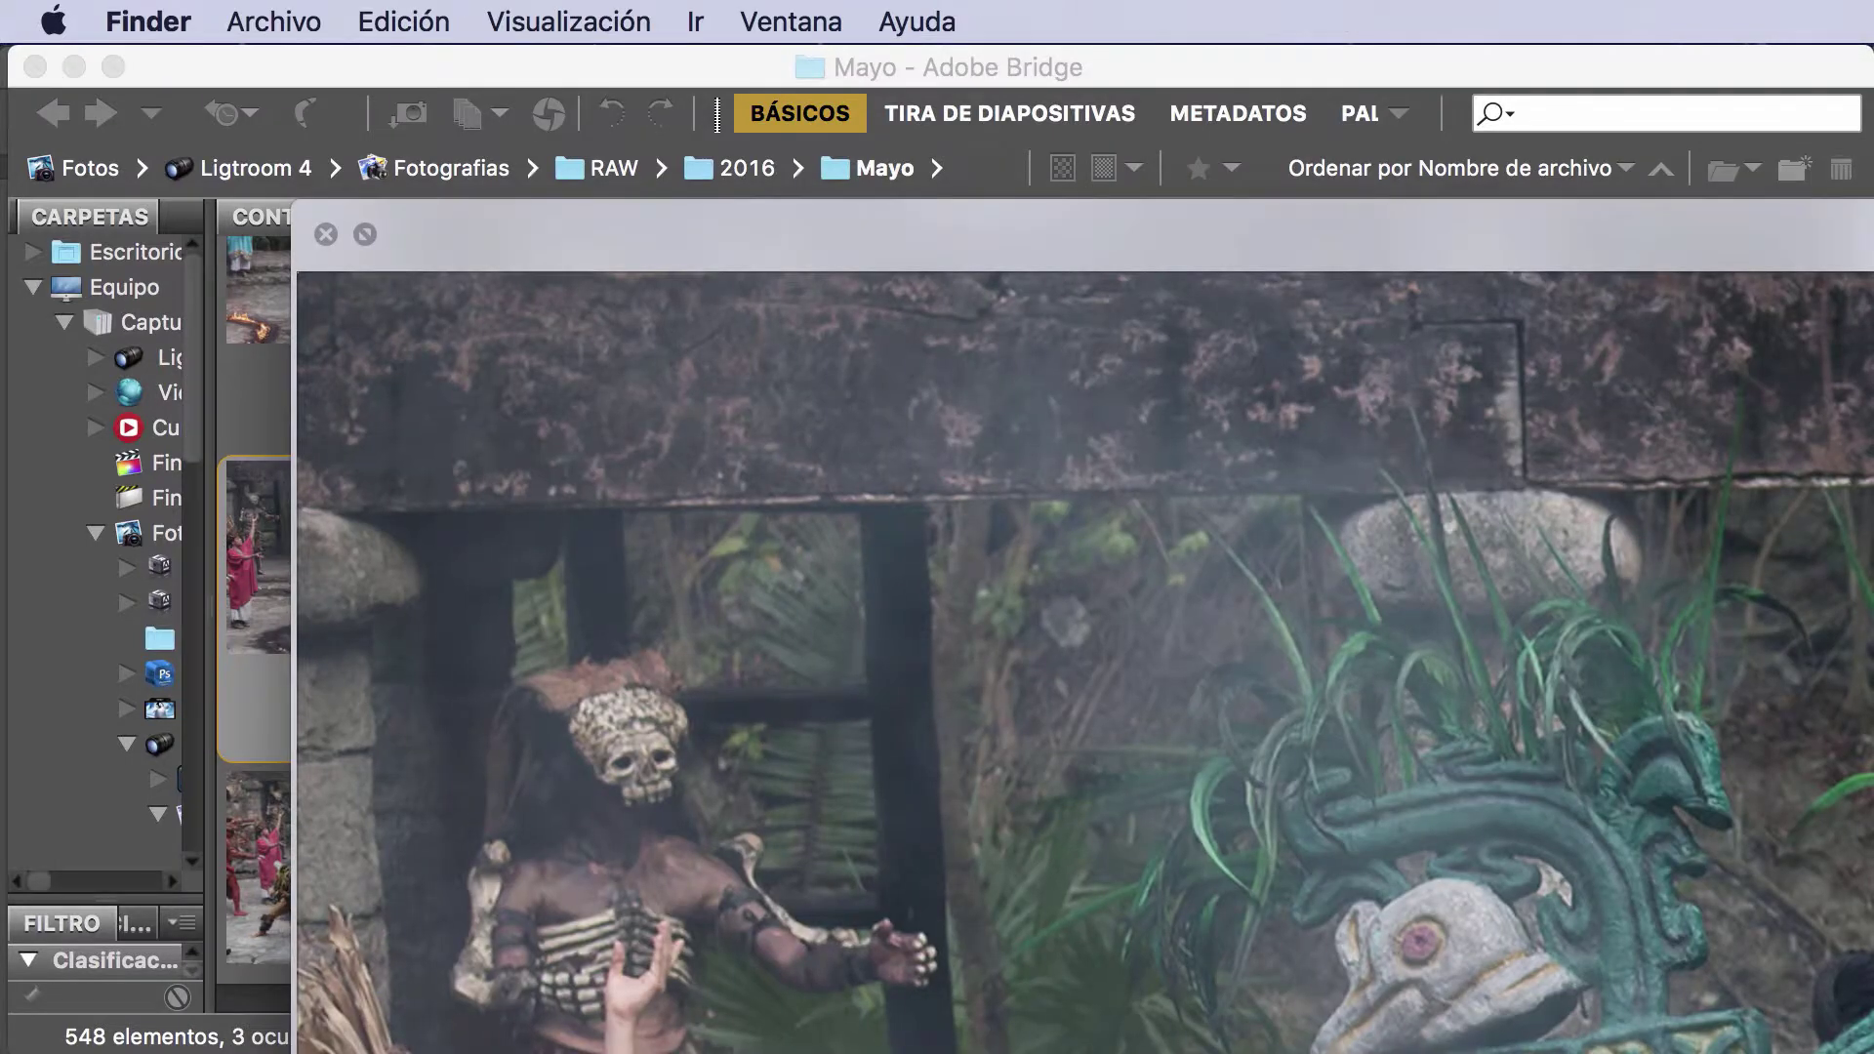
{"action": "mouse_move", "coordinate": [1854, 1035]}
{"action": "left_mouse_down"}
{"action": "mouse_move", "coordinate": [1454, 951]}
{"action": "mouse_move", "coordinate": [1320, 950]}
{"action": "left_mouse_up"}
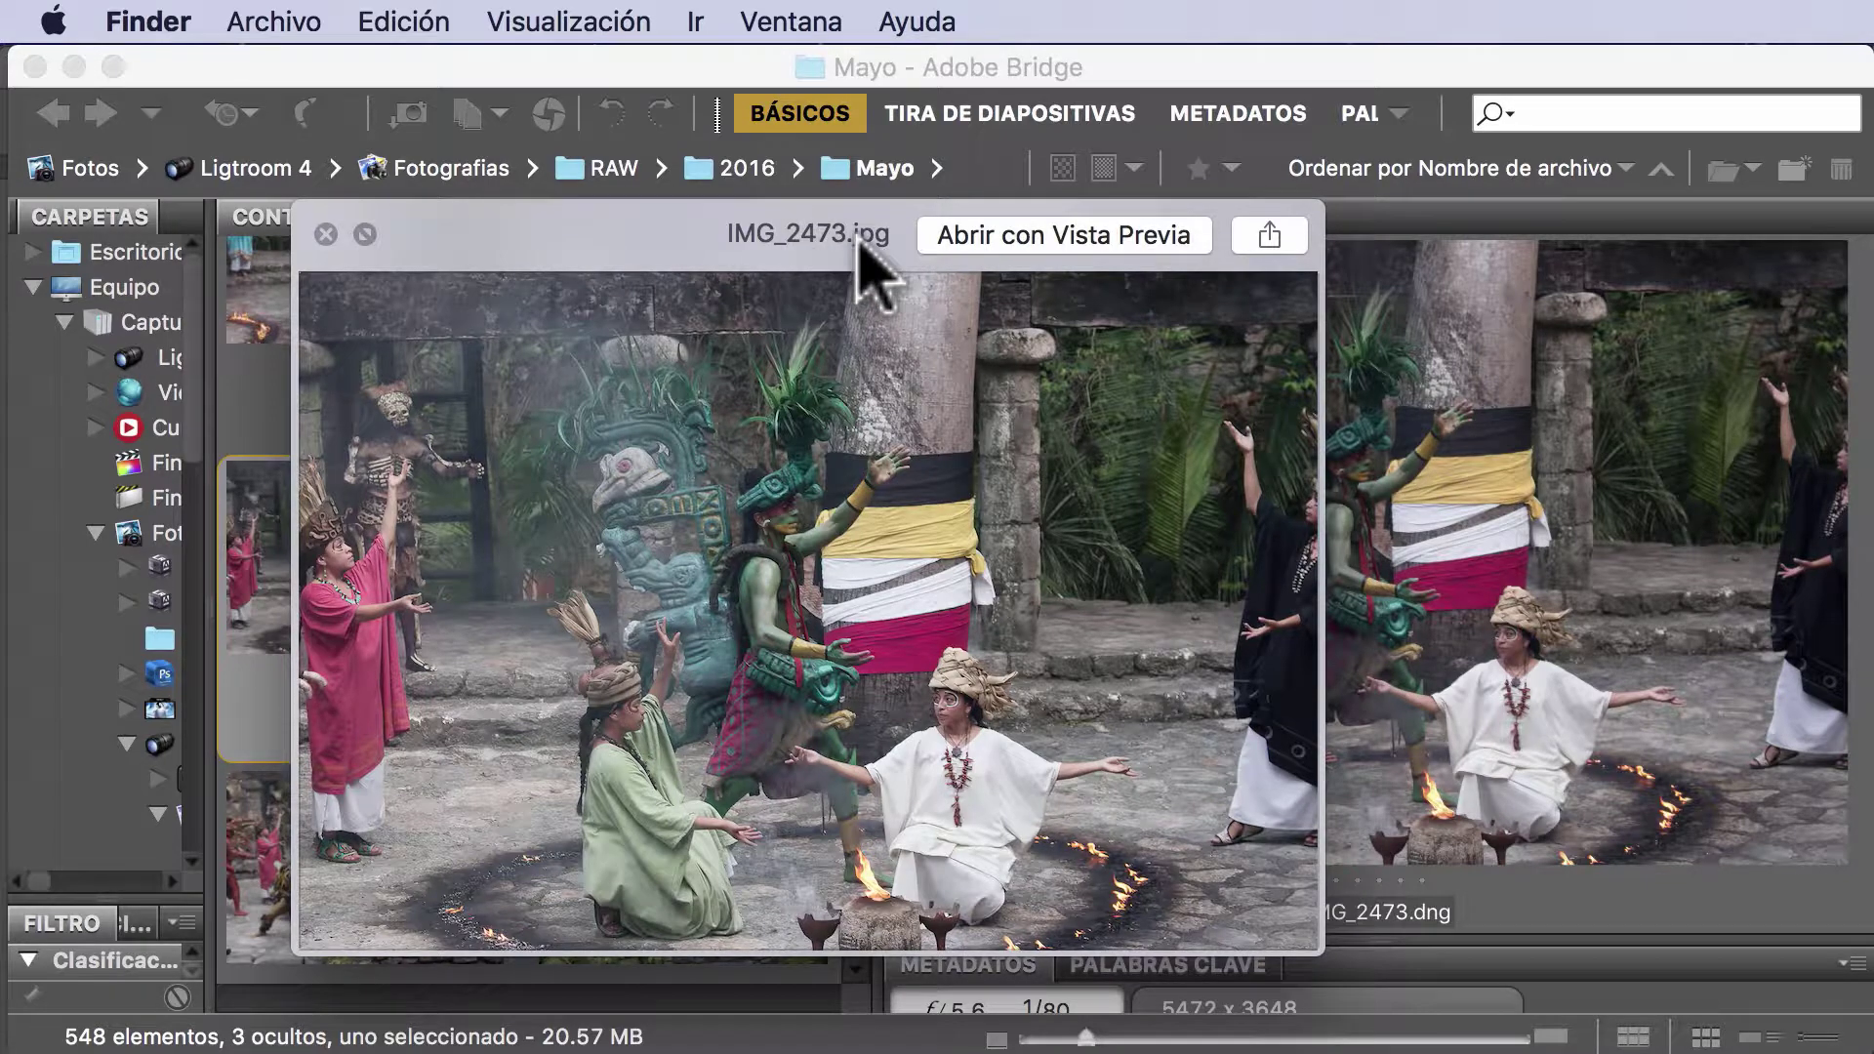
{"action": "mouse_move", "coordinate": [637, 234]}
{"action": "left_mouse_down"}
{"action": "mouse_move", "coordinate": [1873, 266]}
{"action": "mouse_move", "coordinate": [332, 193]}
{"action": "mouse_move", "coordinate": [353, 195]}
{"action": "left_mouse_up"}
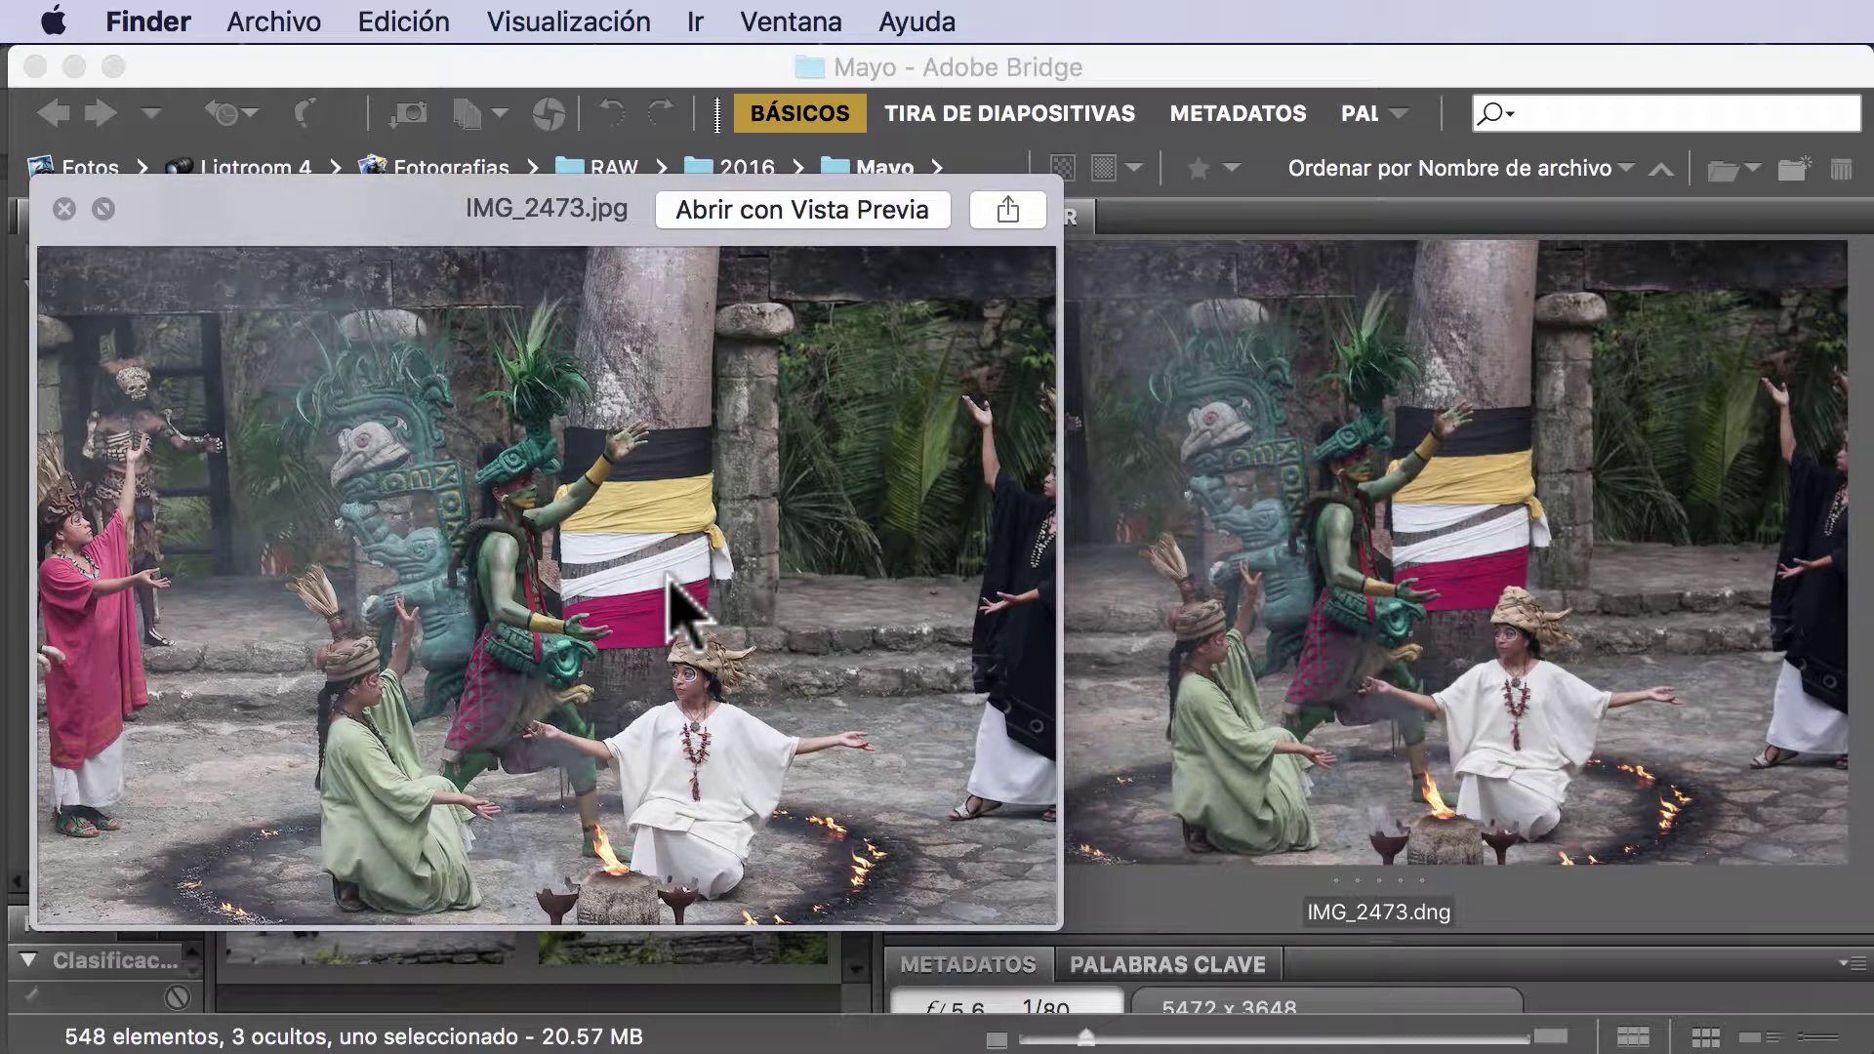
{"action": "key", "text": "space"}
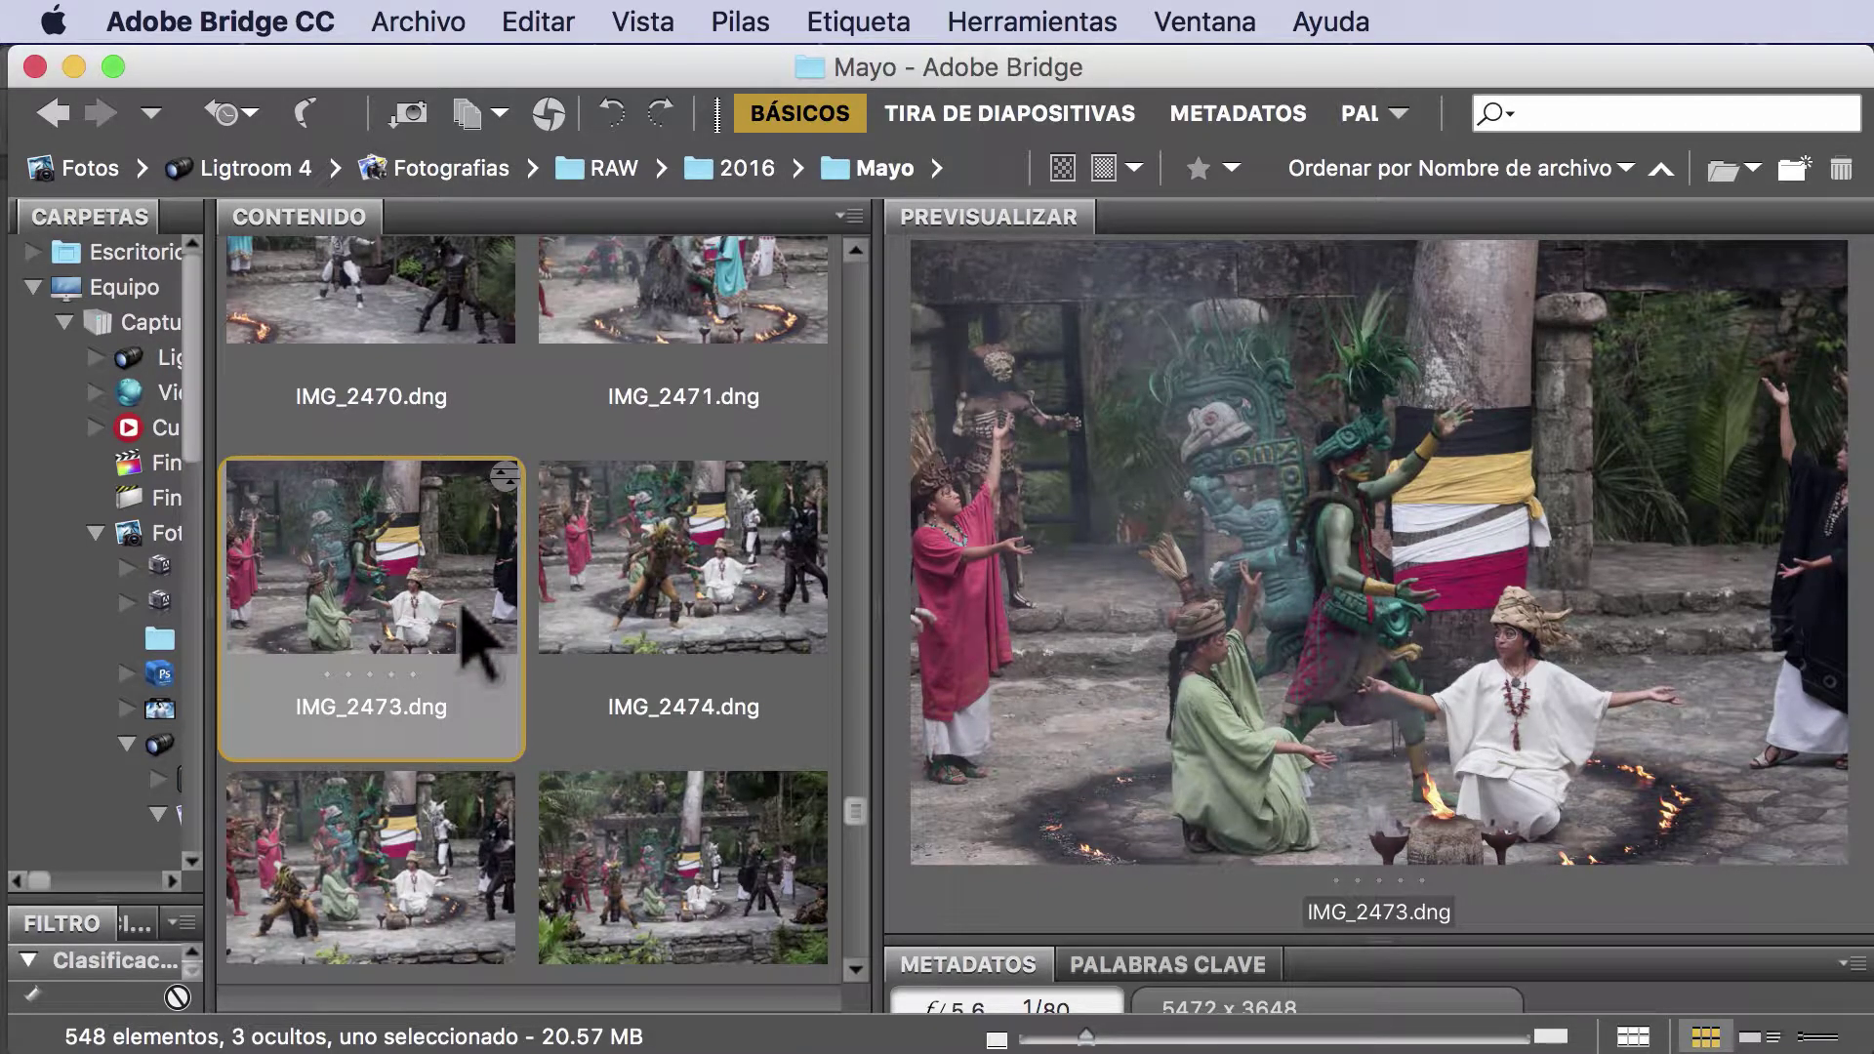
{"action": "key", "text": "space"}
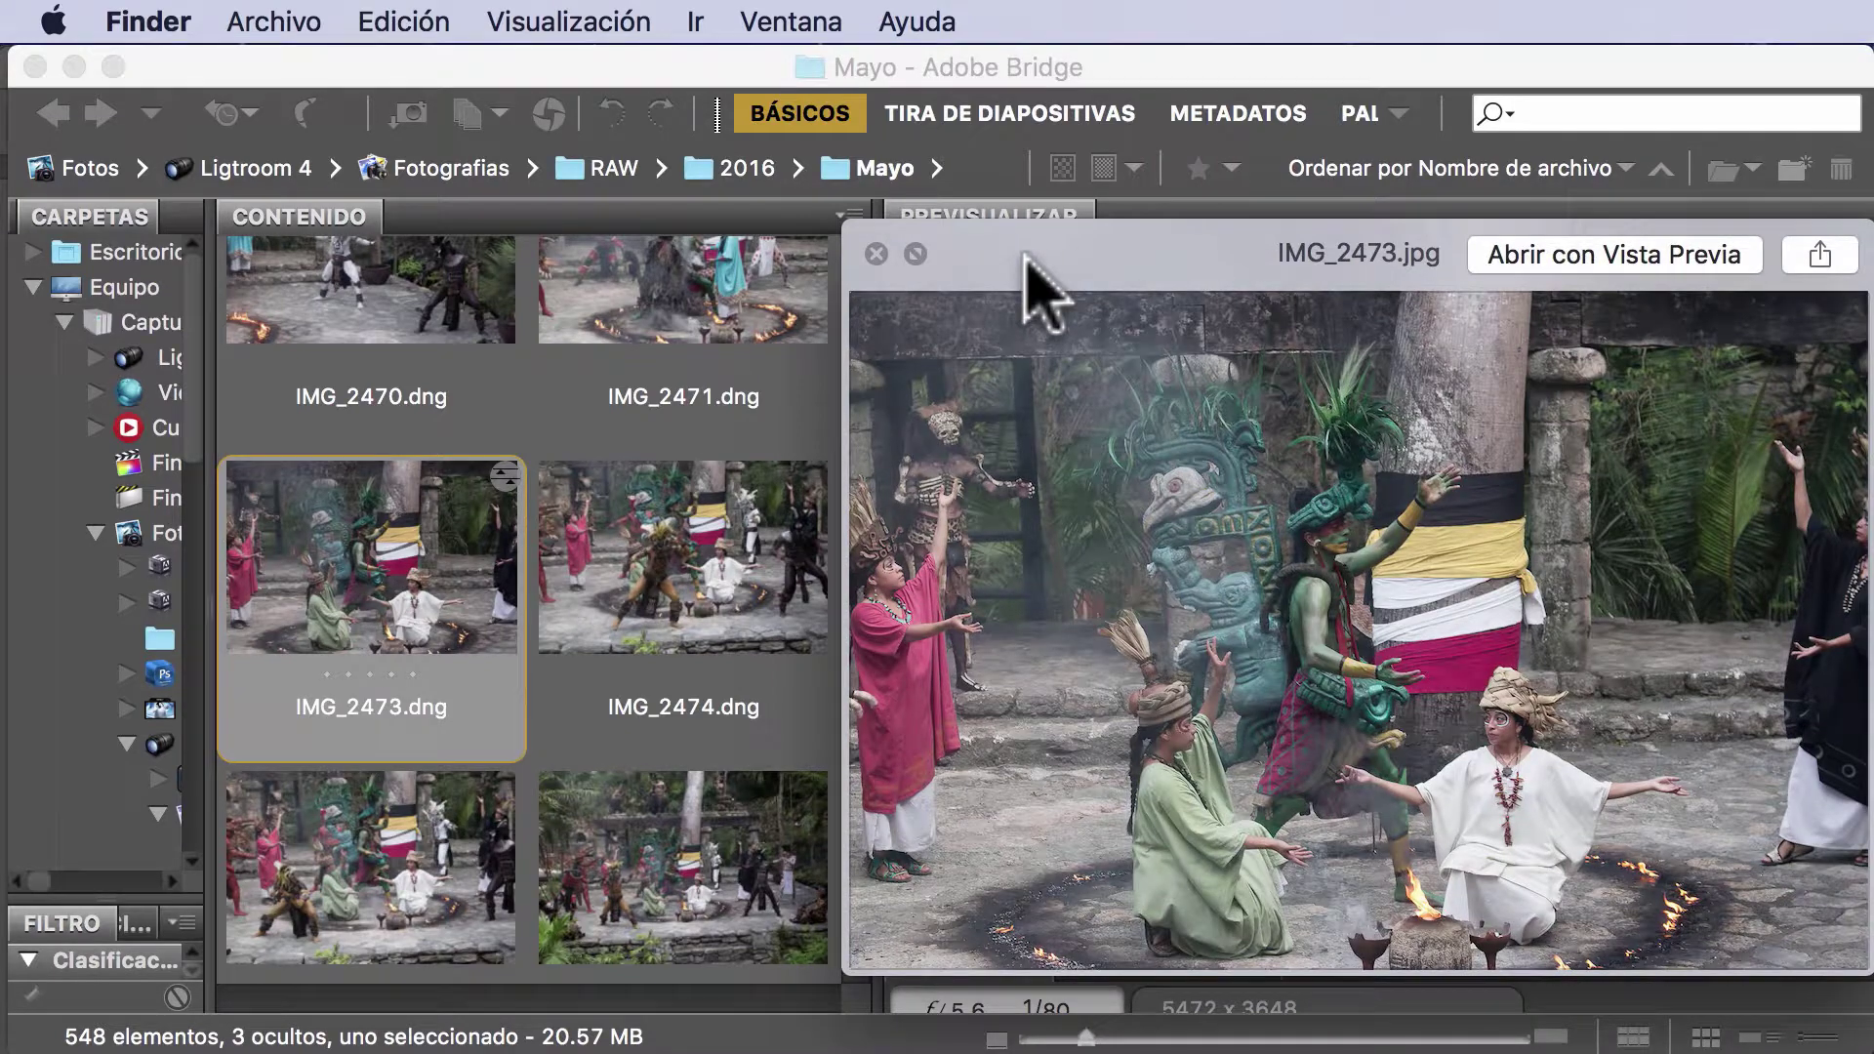
{"action": "key", "text": "space"}
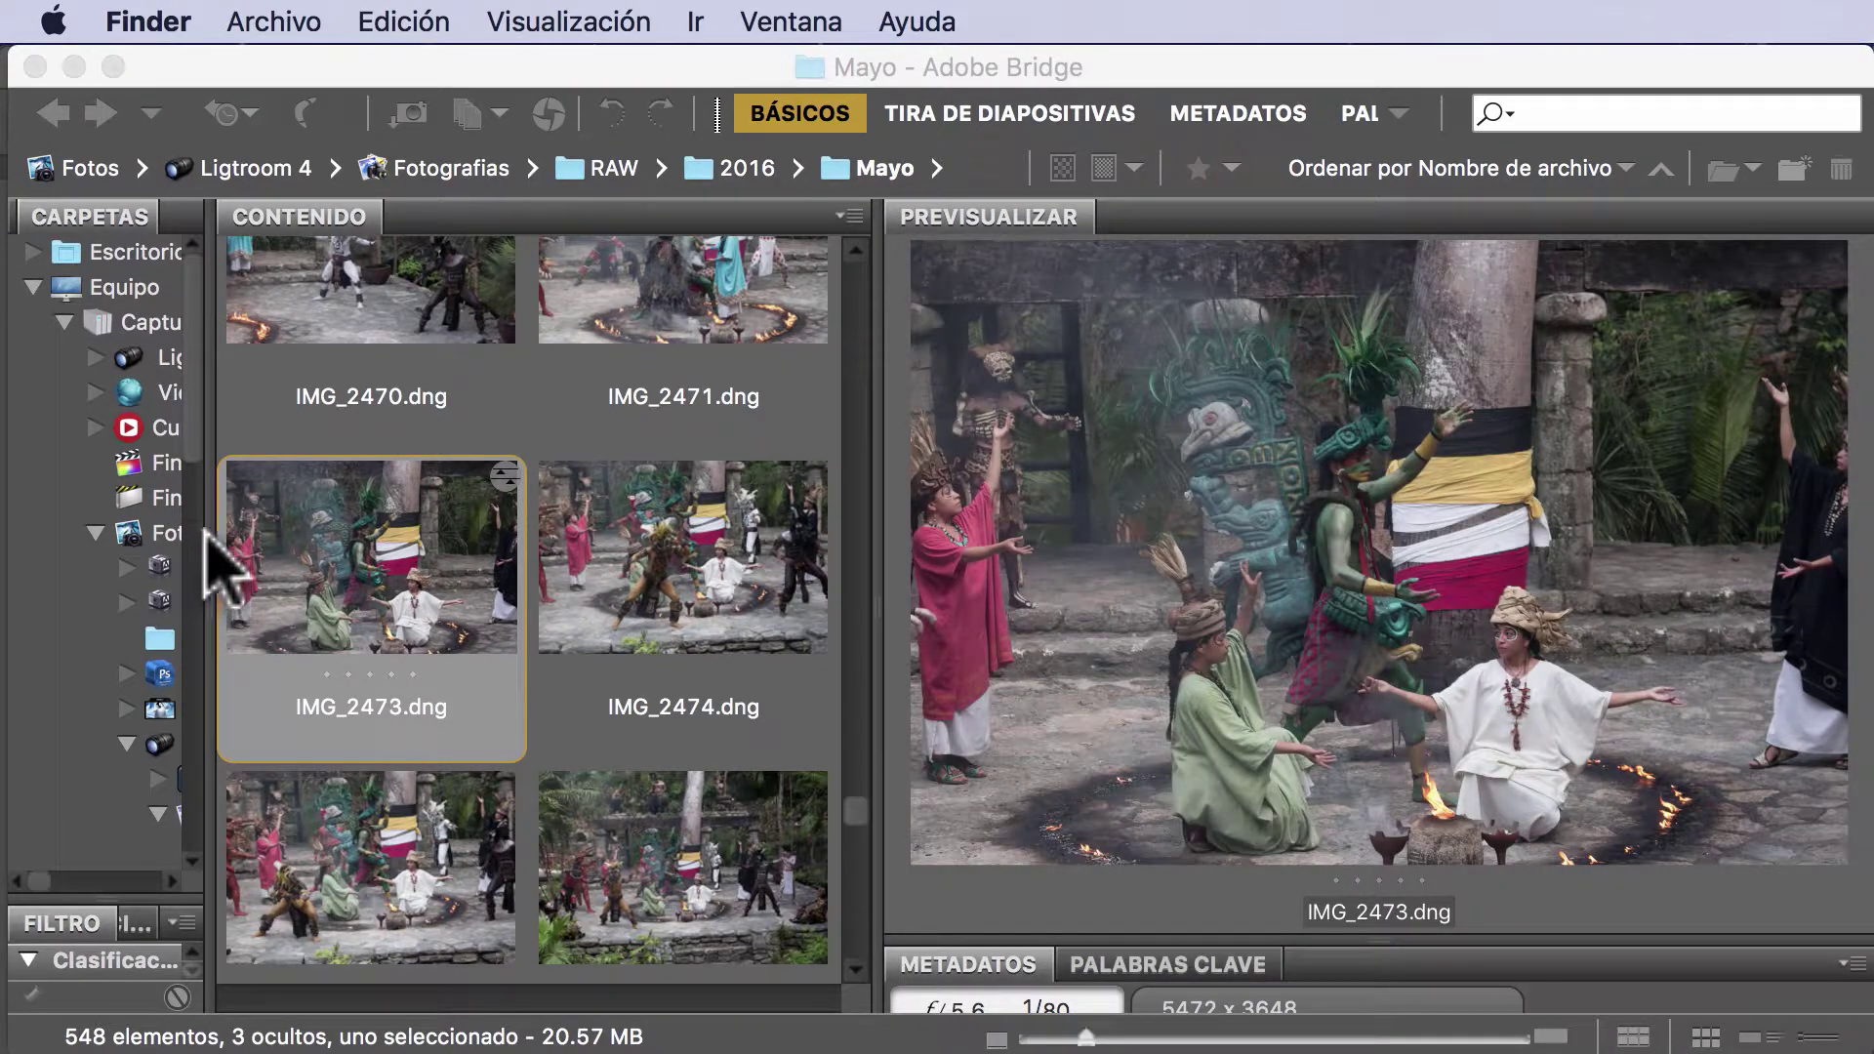
- Widen the Carpetas panel, select Mayas 1.dng in the Mayas folder, and collapse Photoshop's Acciones panel
{"action": "left_click", "coordinate": [207, 559]}
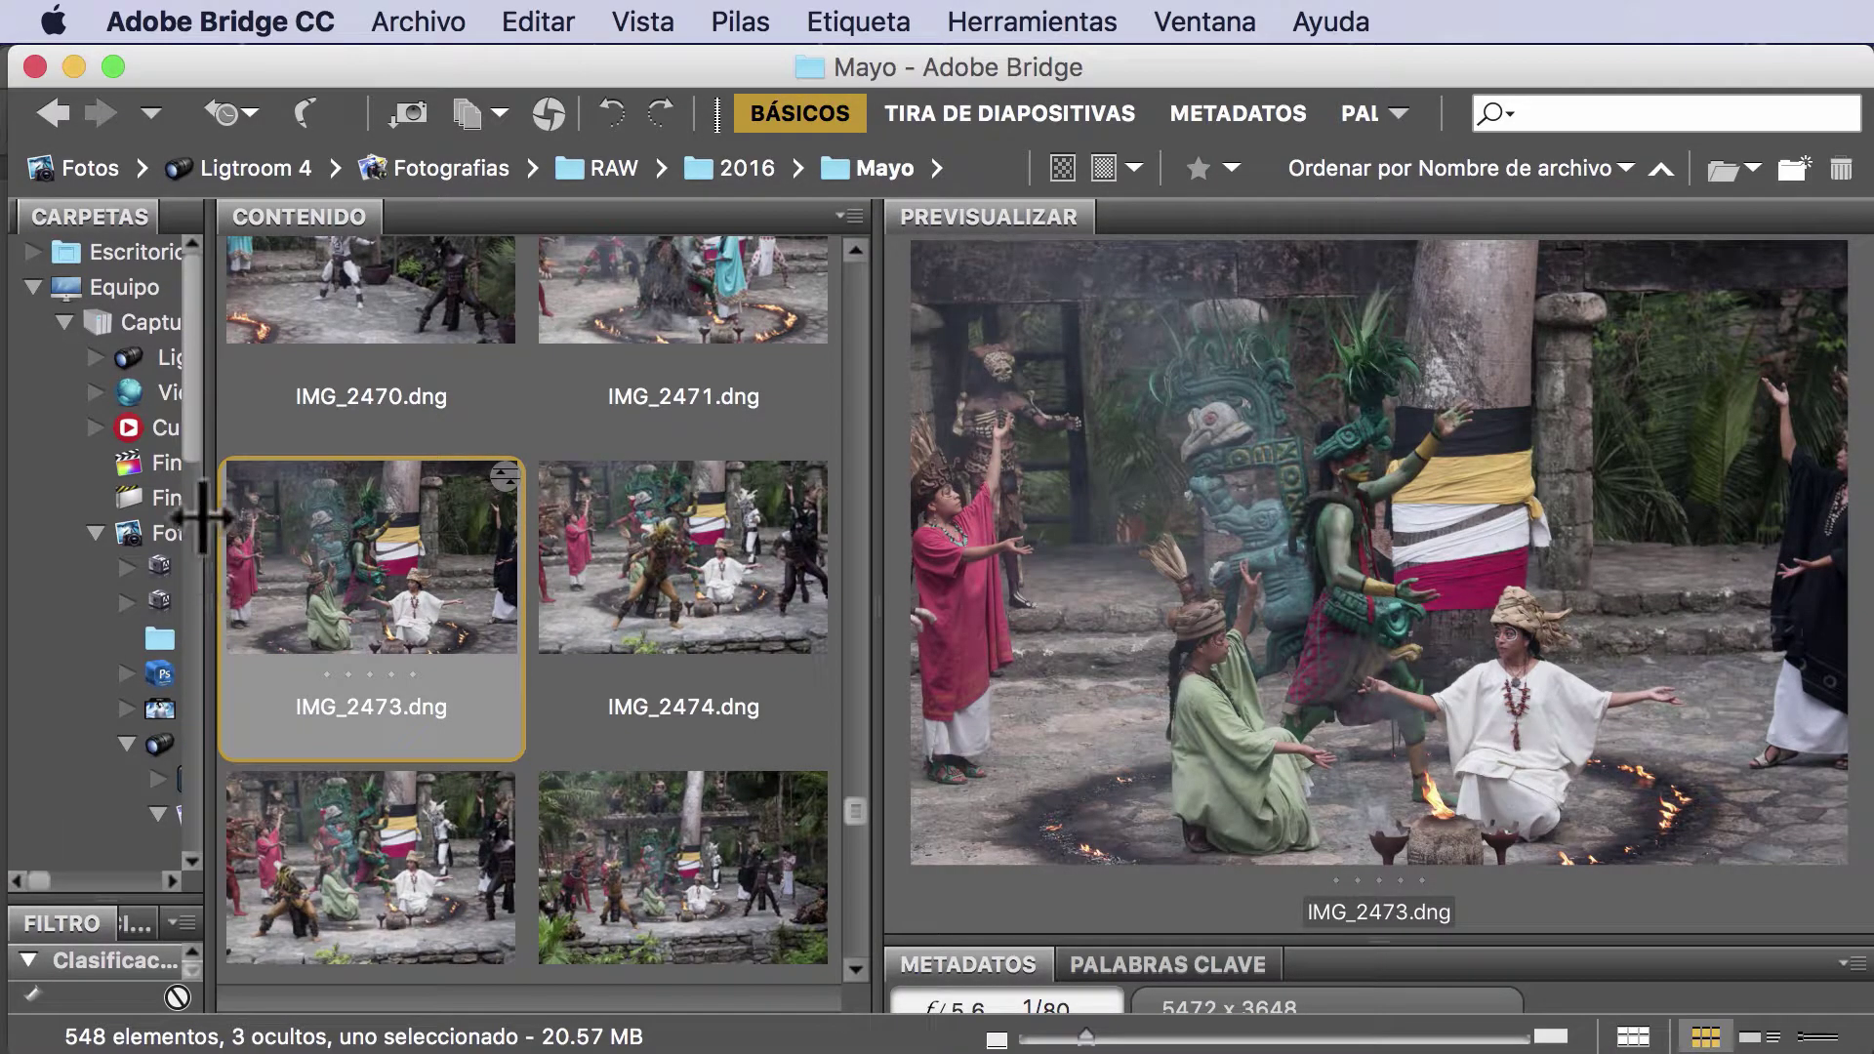
{"action": "left_click_drag", "start_coordinate": [202, 517], "coordinate": [359, 517]}
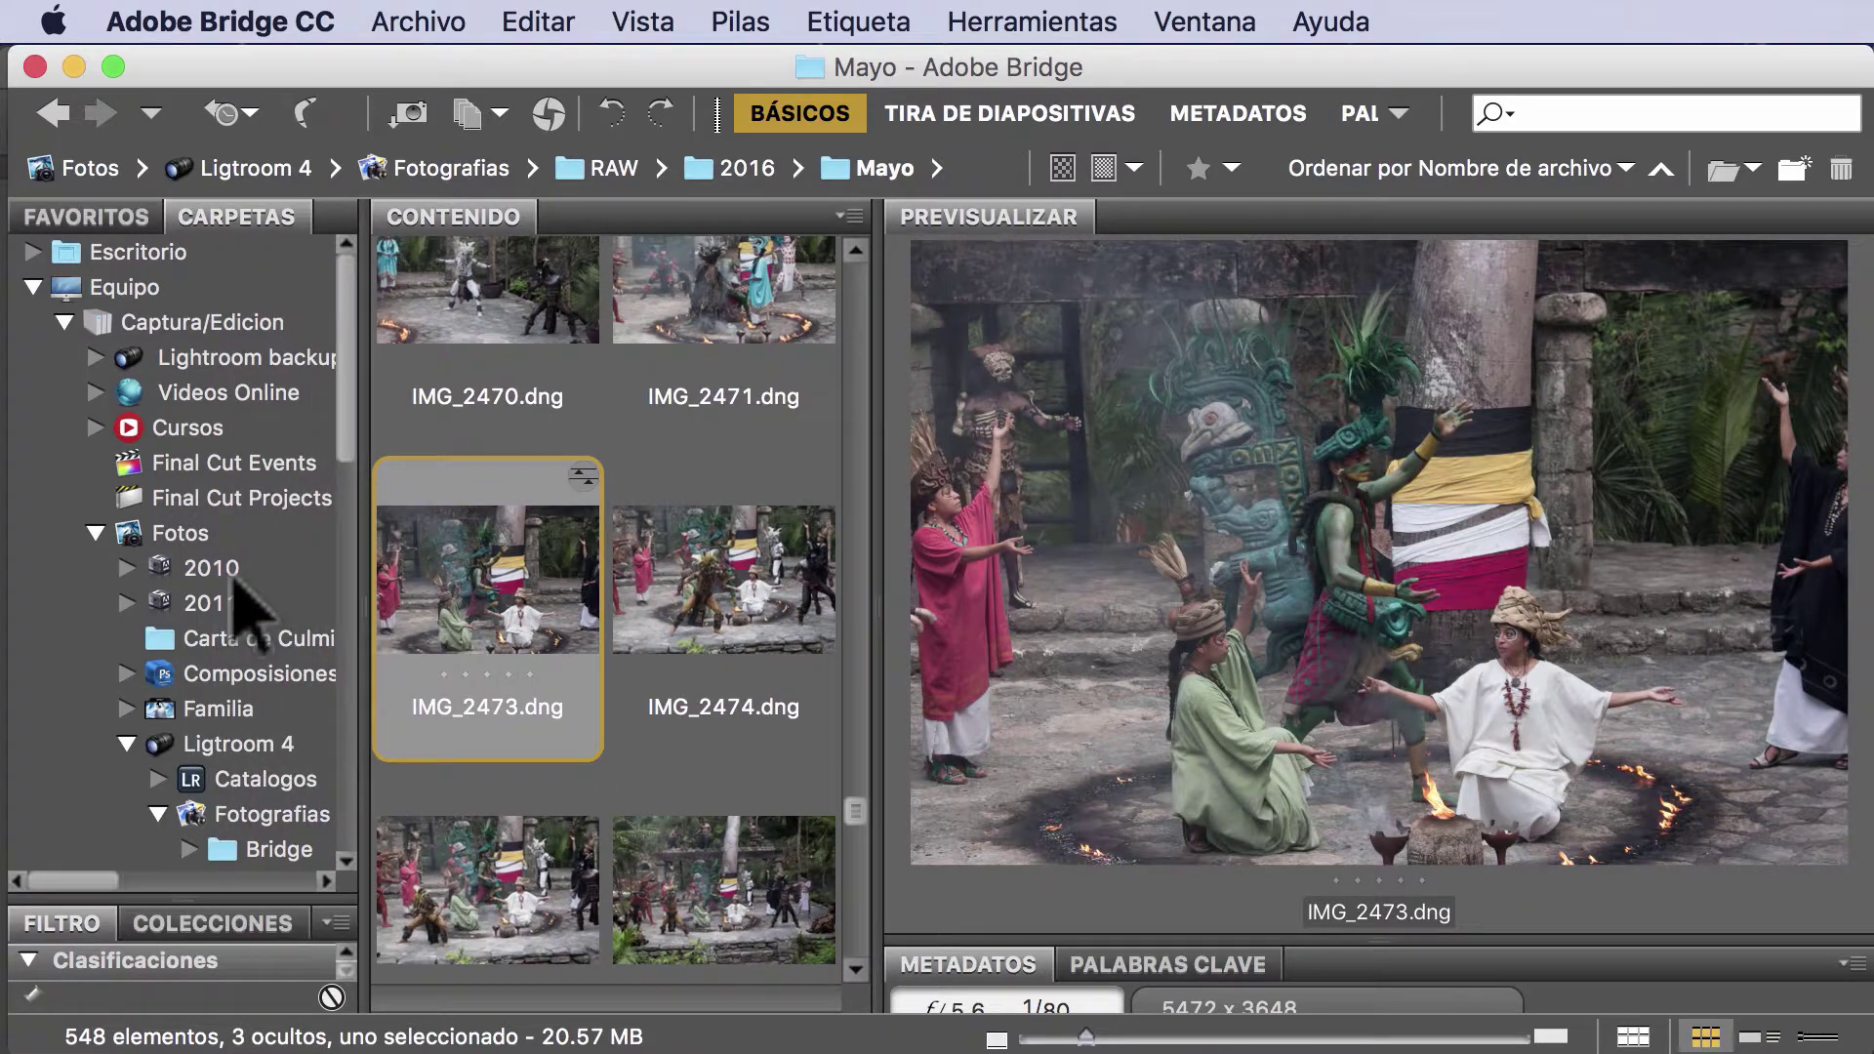
{"action": "scroll", "coordinate": [244, 611], "scroll_direction": "down", "scroll_amount": 10}
{"action": "scroll", "coordinate": [244, 610], "scroll_direction": "right", "scroll_amount": 5}
{"action": "scroll", "coordinate": [249, 615], "scroll_direction": "left", "scroll_amount": 5}
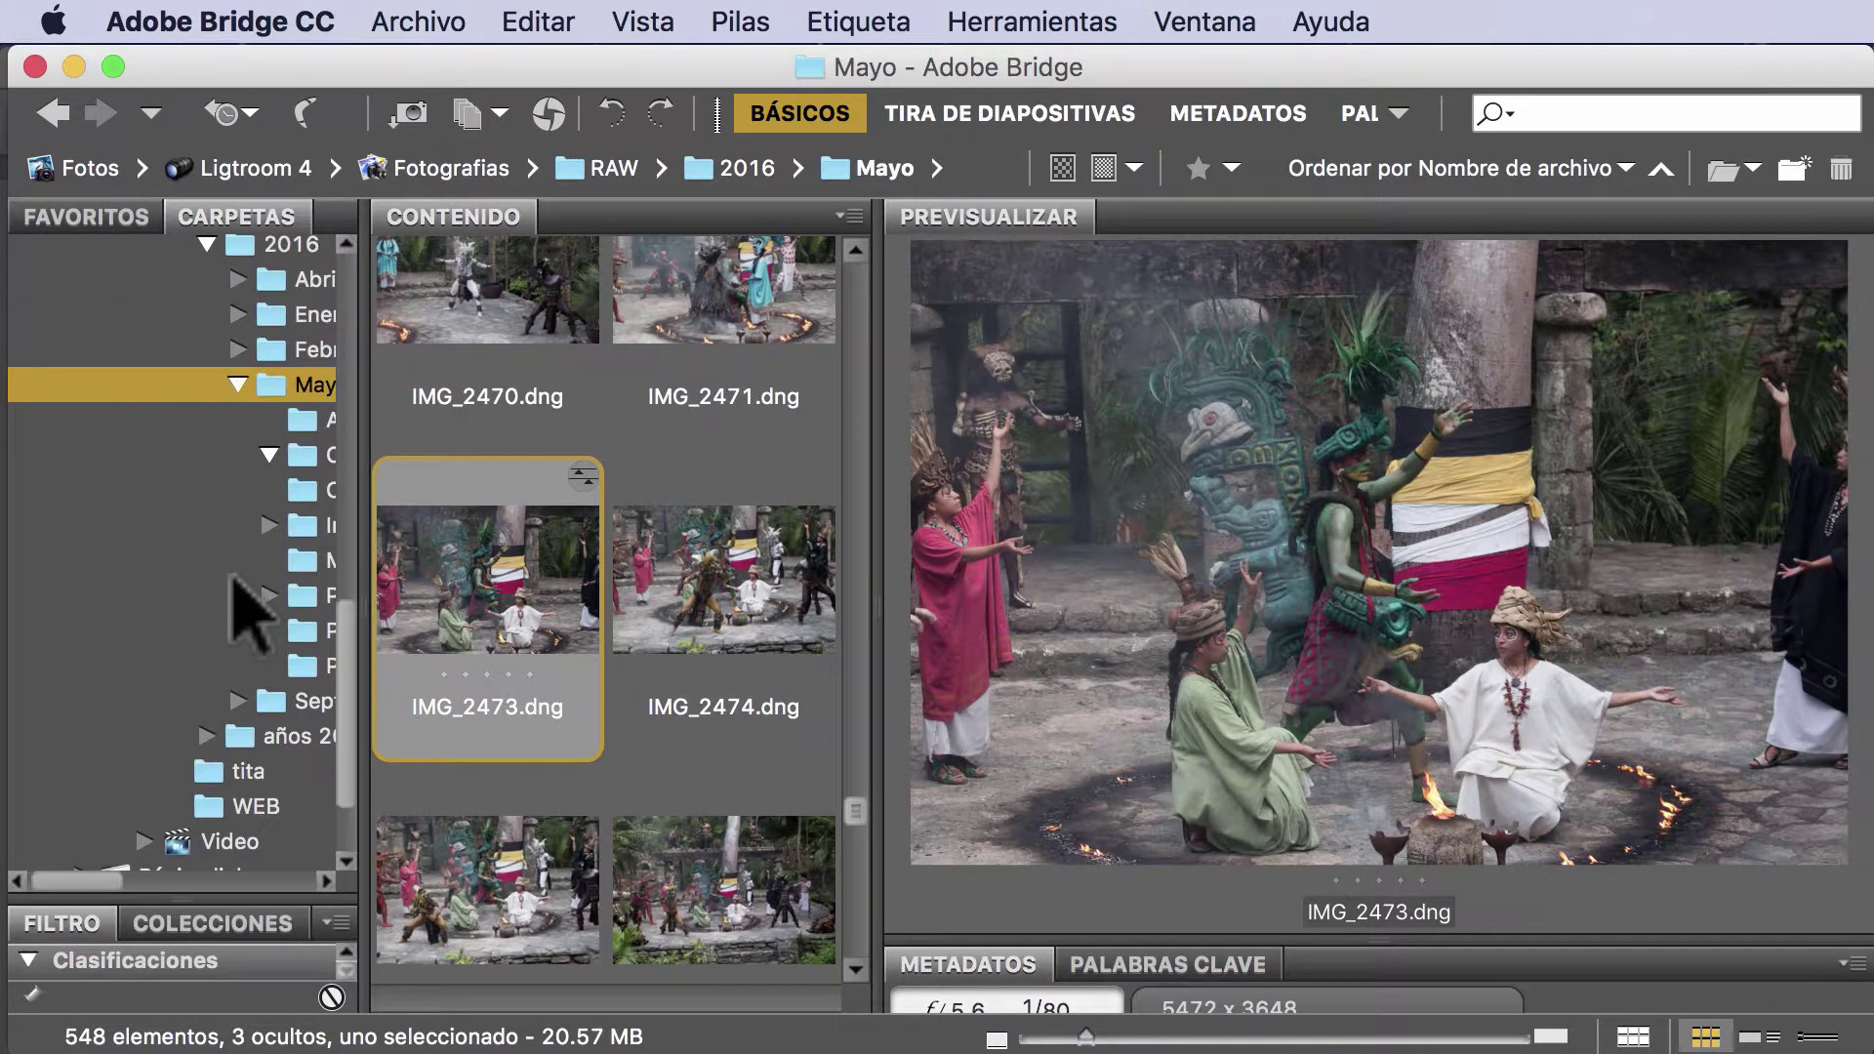
{"action": "scroll", "coordinate": [249, 615], "scroll_direction": "right", "scroll_amount": 5}
{"action": "scroll", "coordinate": [249, 613], "scroll_direction": "left", "scroll_amount": 5}
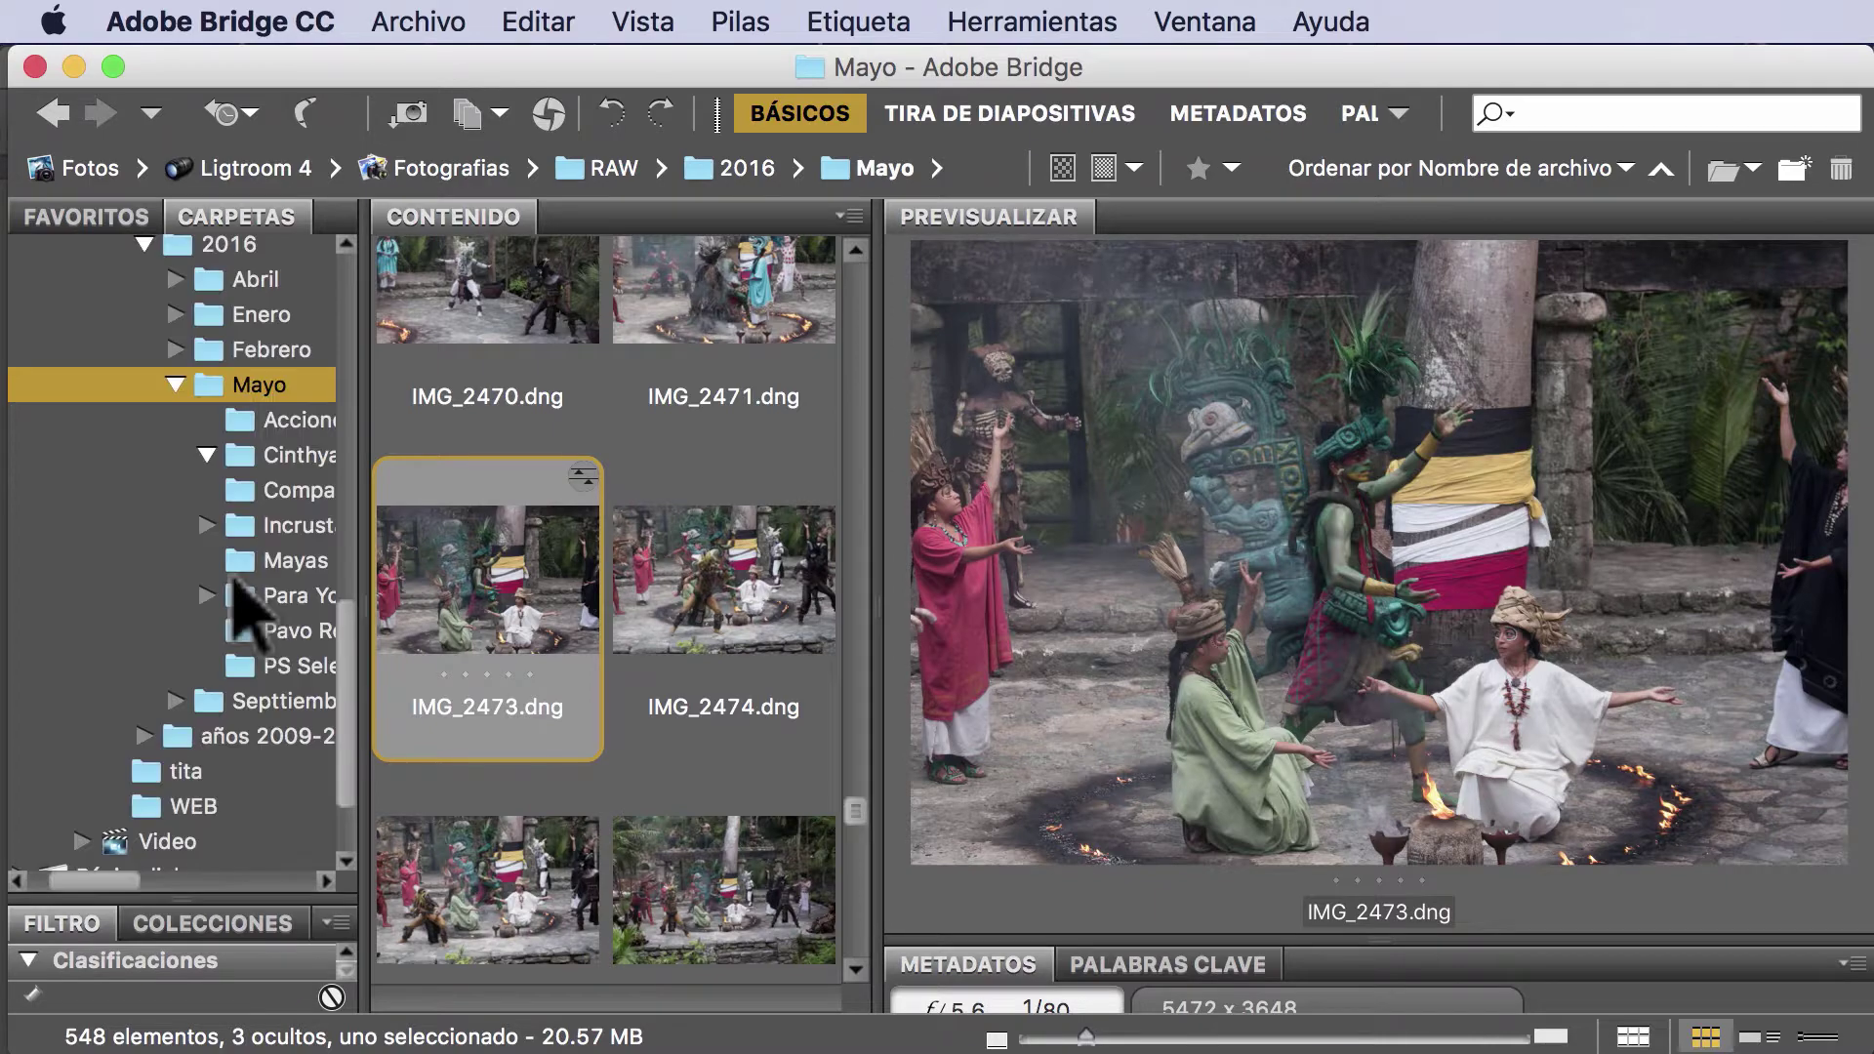
{"action": "left_click", "coordinate": [246, 564]}
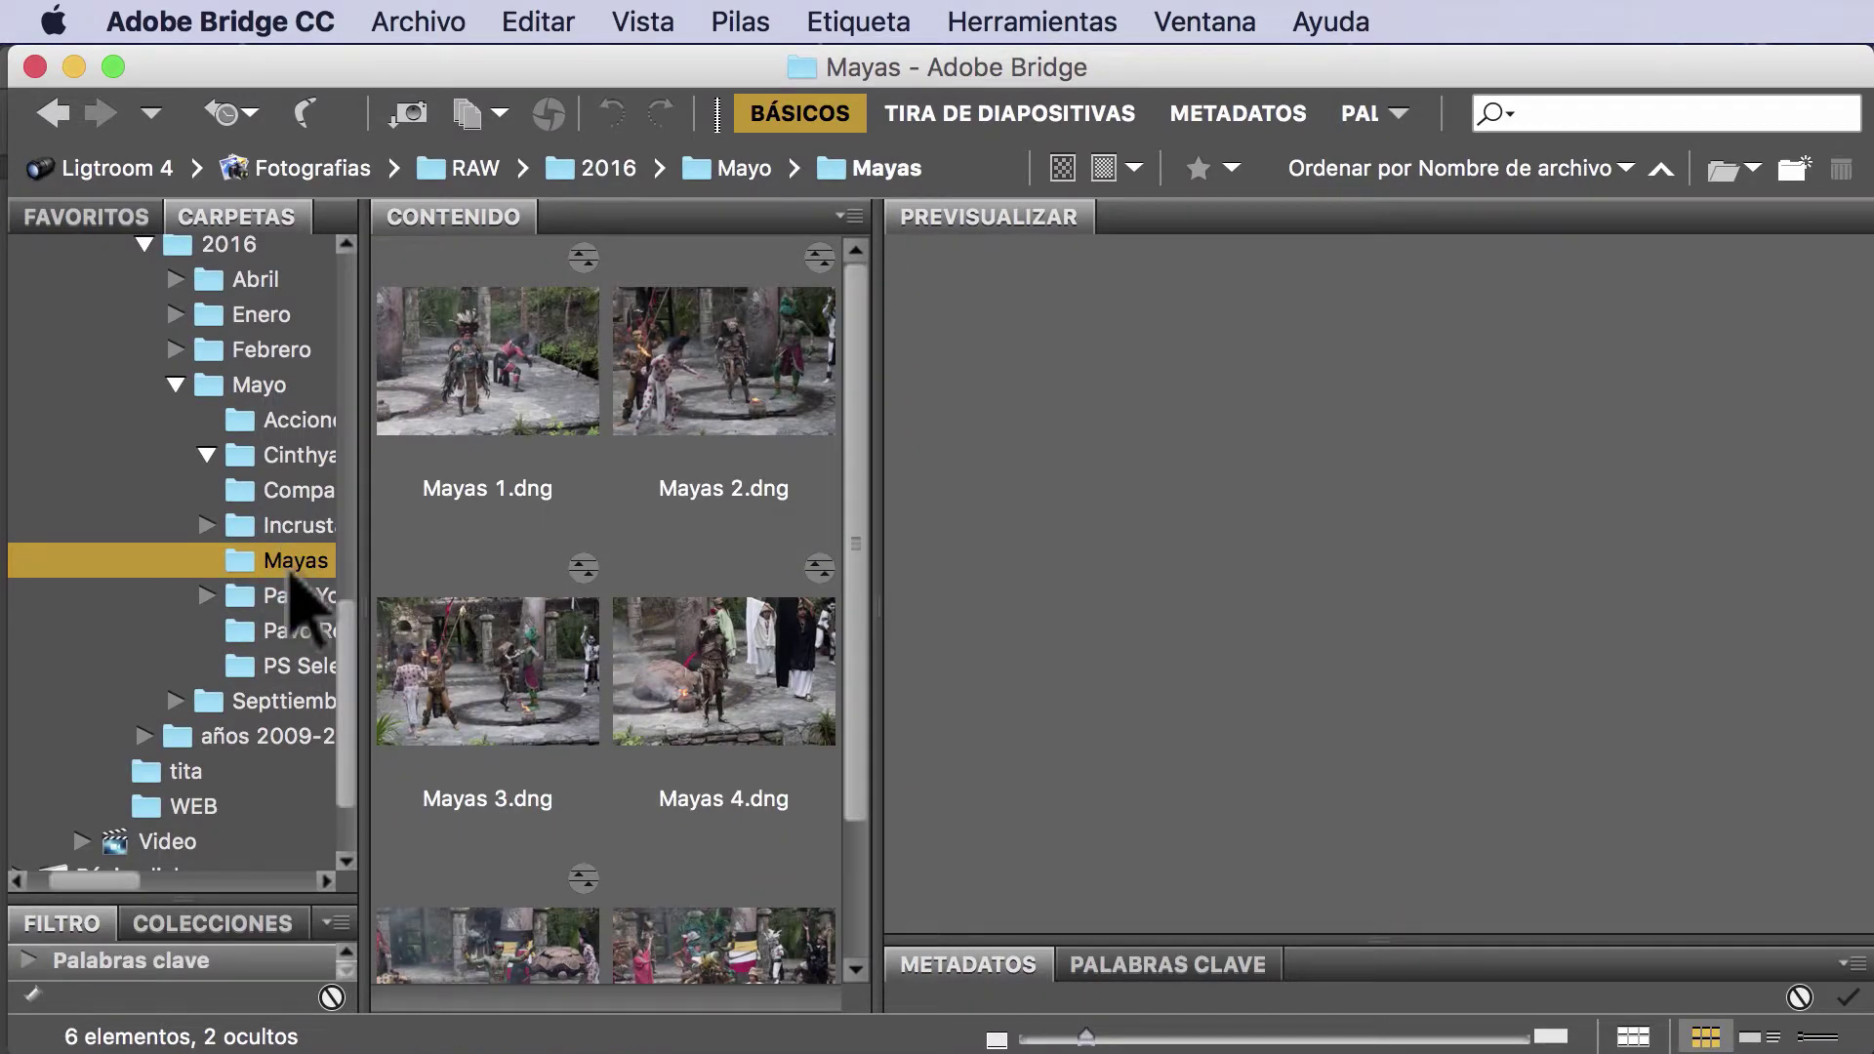
{"action": "left_click", "coordinate": [512, 410]}
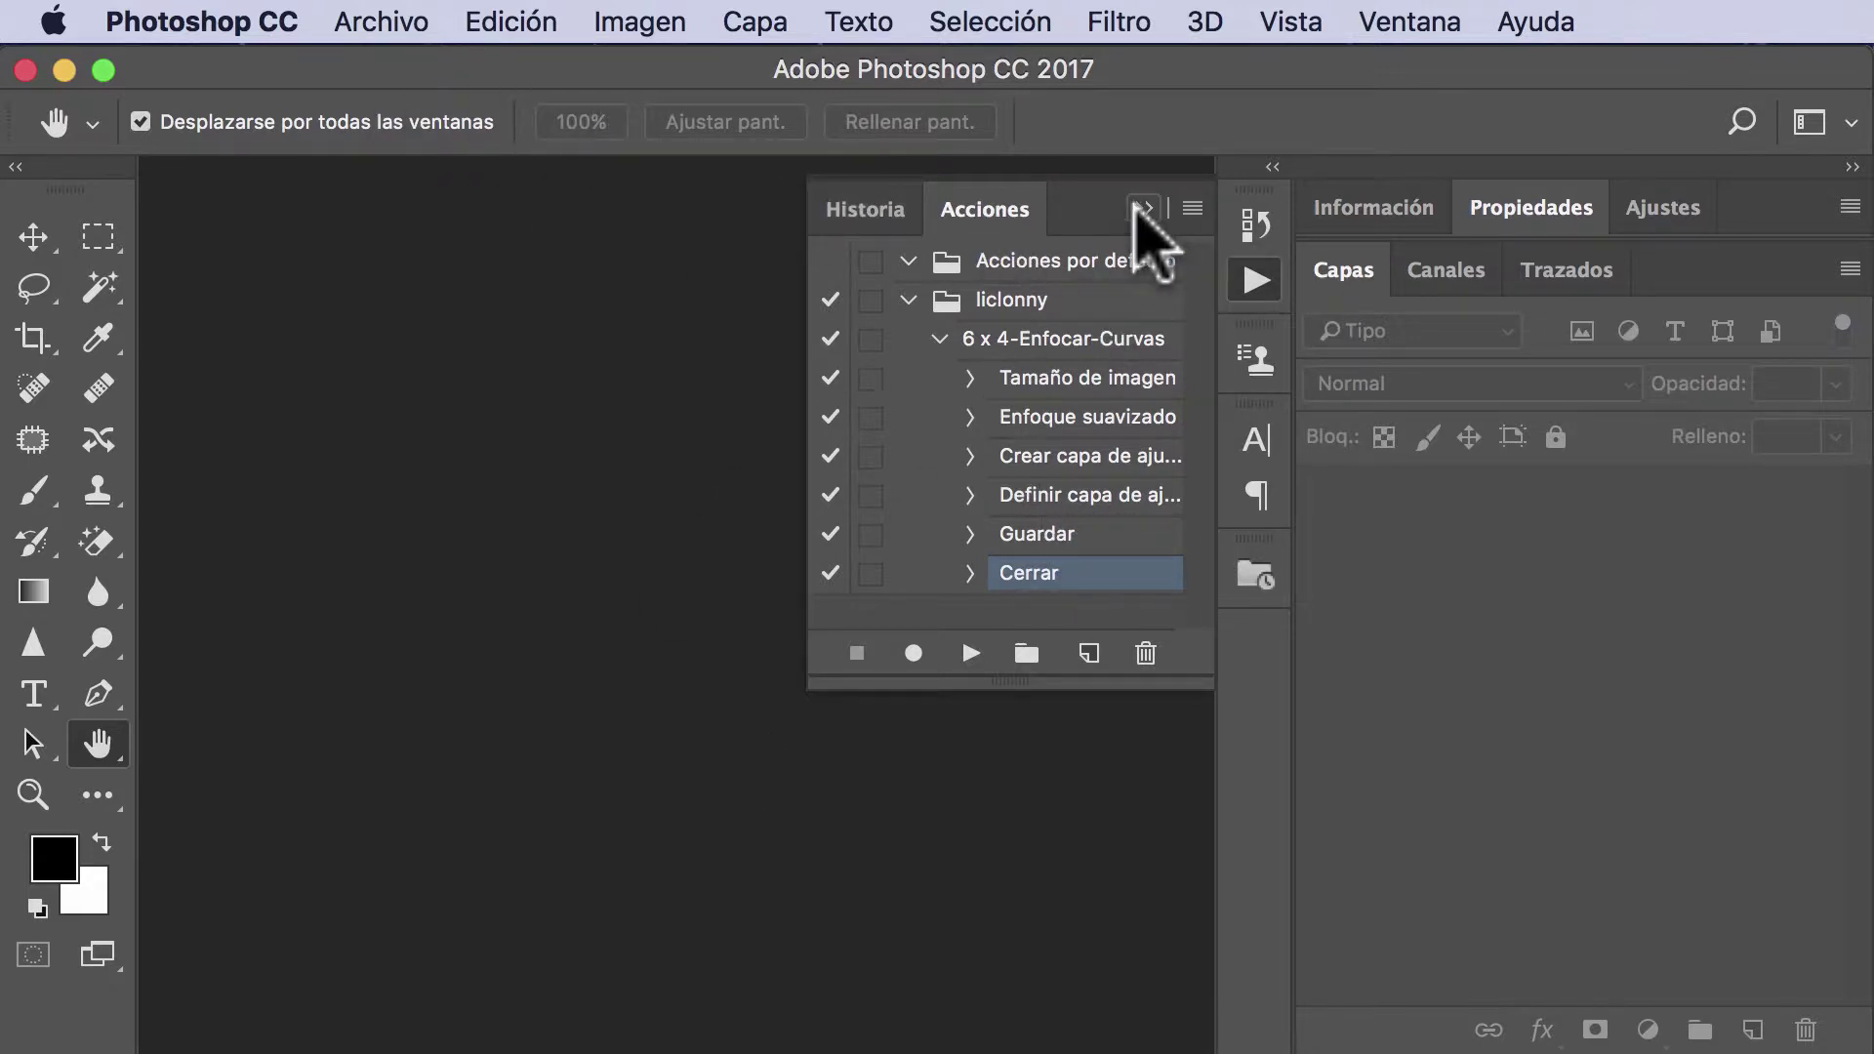
{"action": "left_click", "coordinate": [1144, 209]}
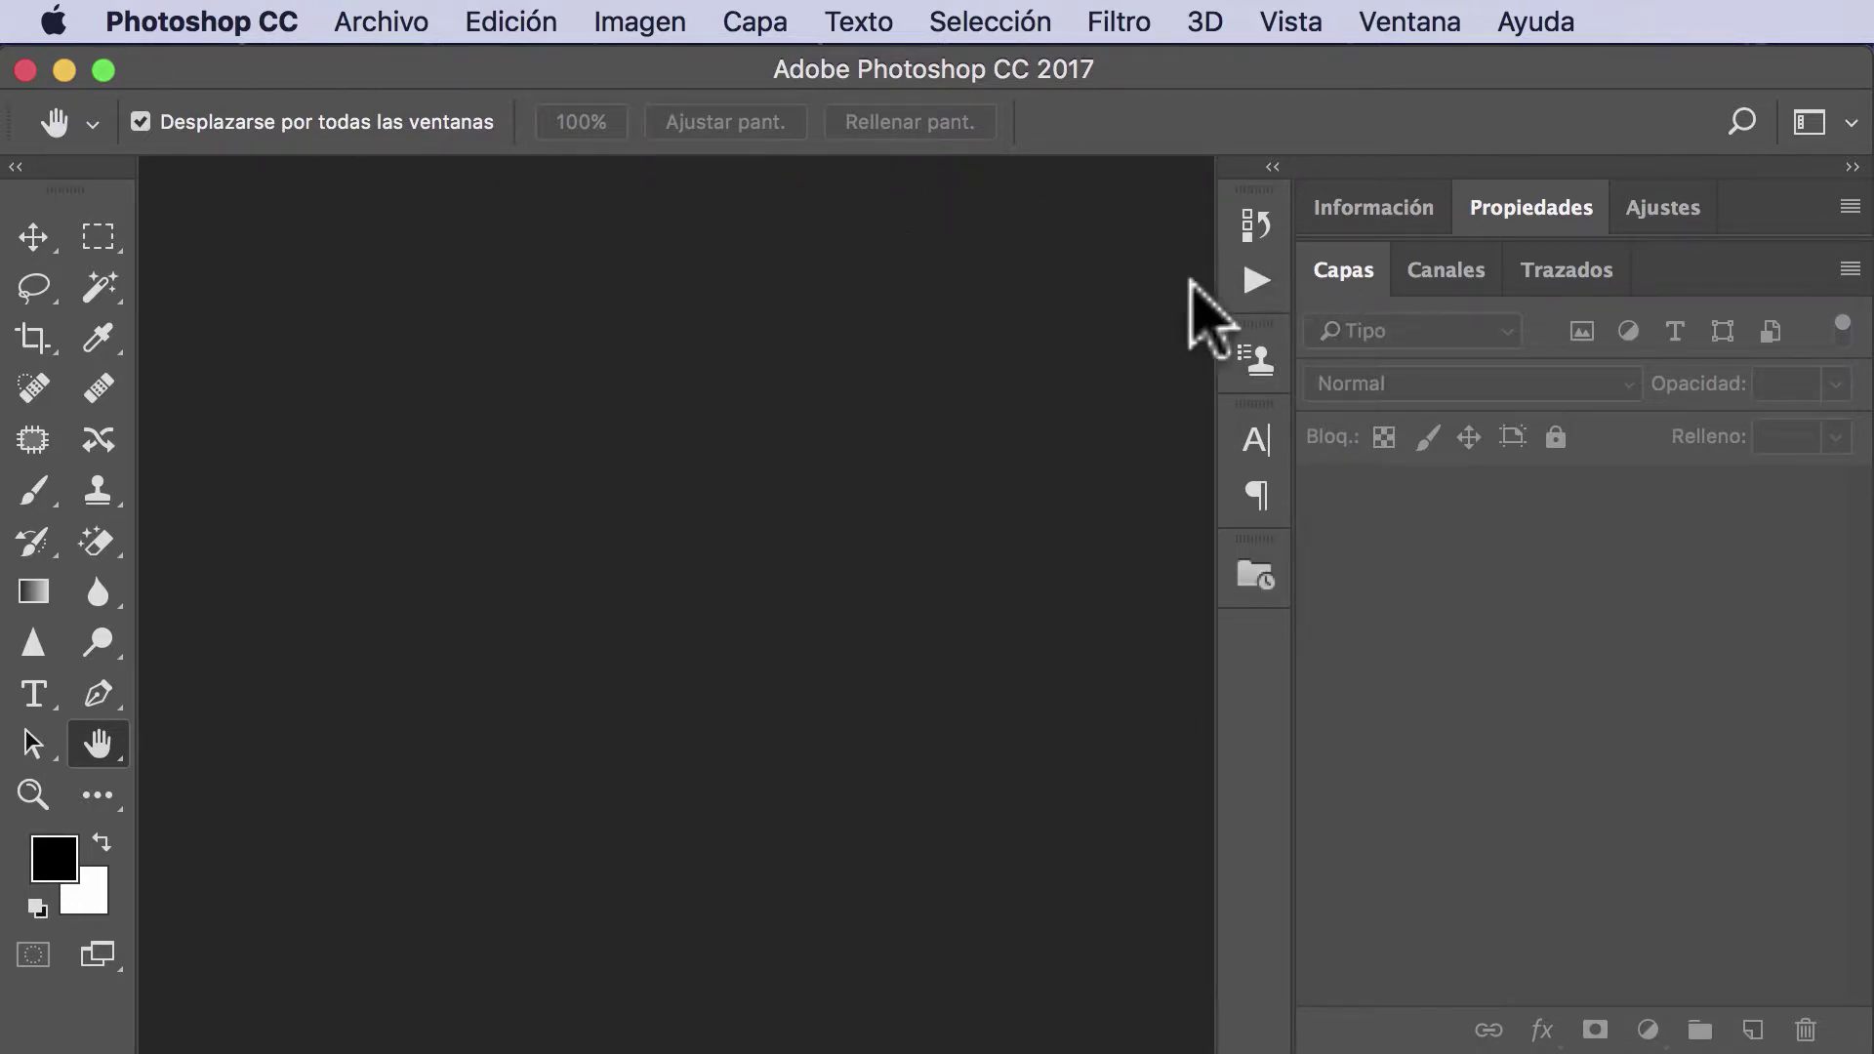
{"action": "left_click", "coordinate": [373, 21]}
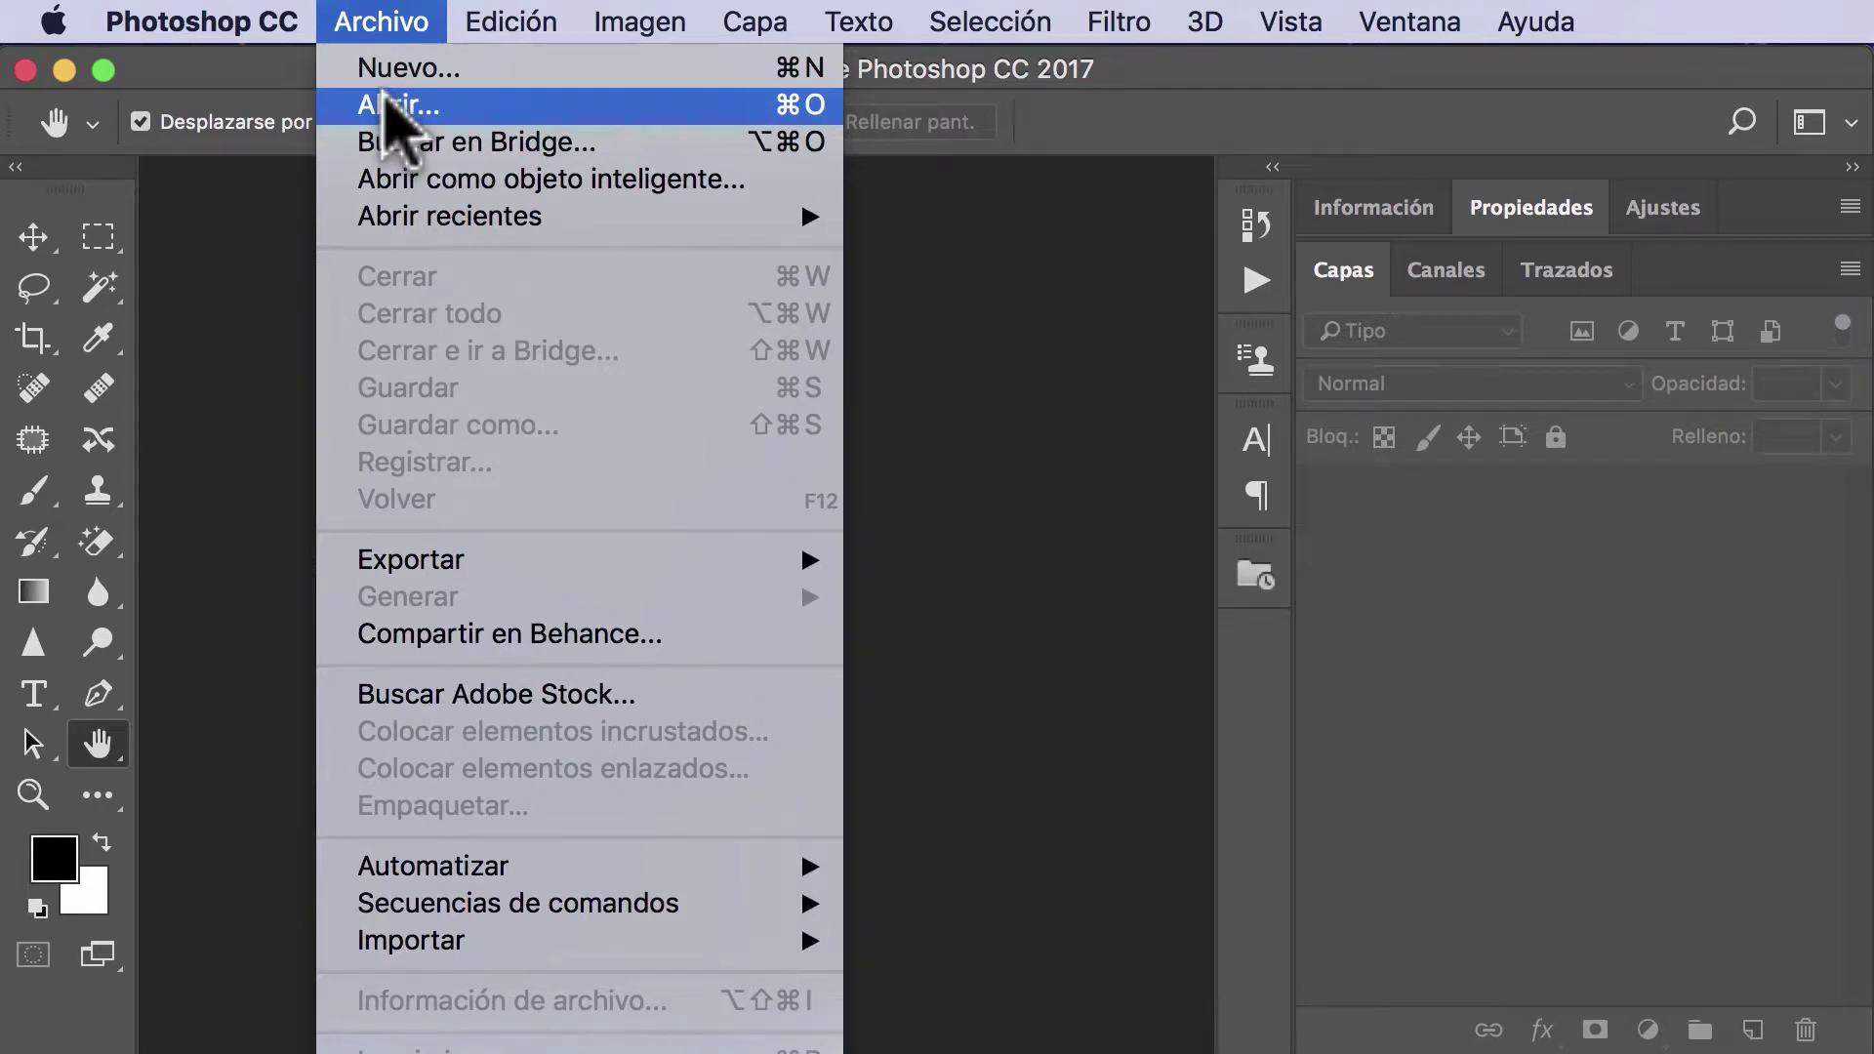
- Open IMG_2473.jpg from Escritorio through Camera Raw as a normal image
{"action": "left_click", "coordinate": [386, 103]}
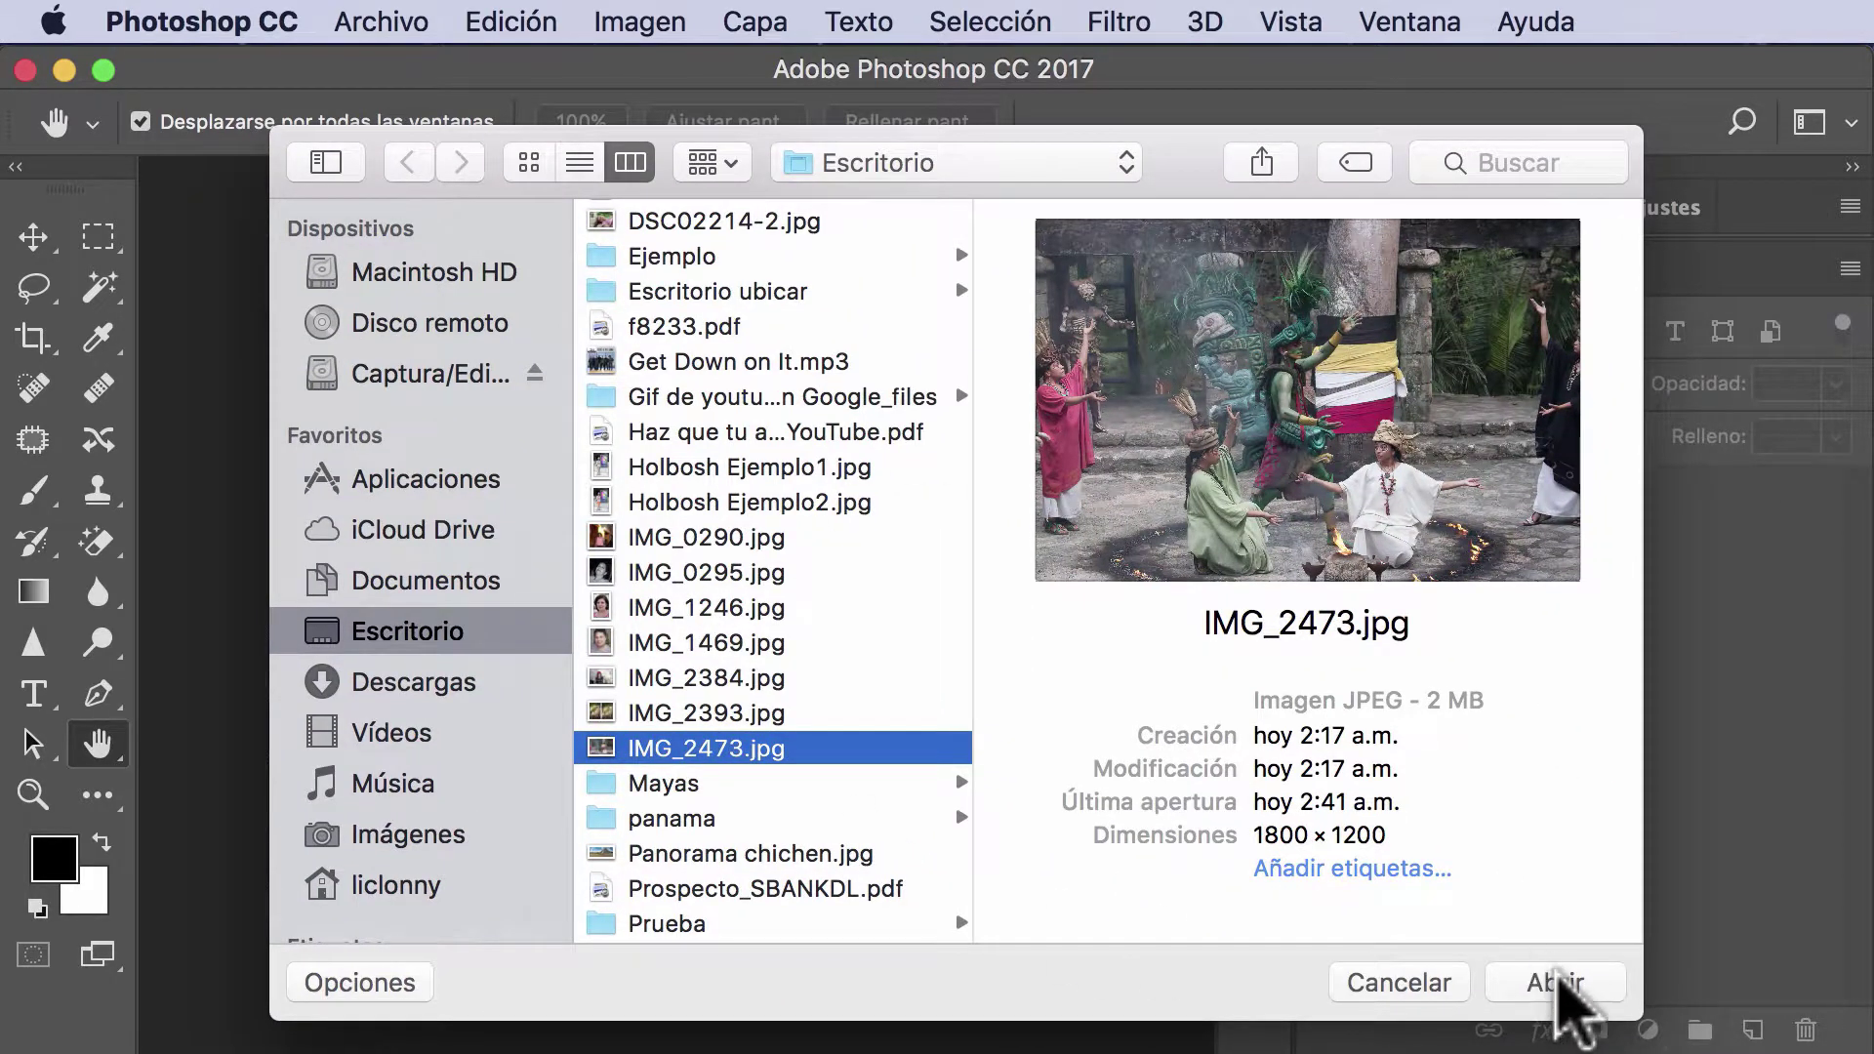
{"action": "left_click", "coordinate": [1560, 971]}
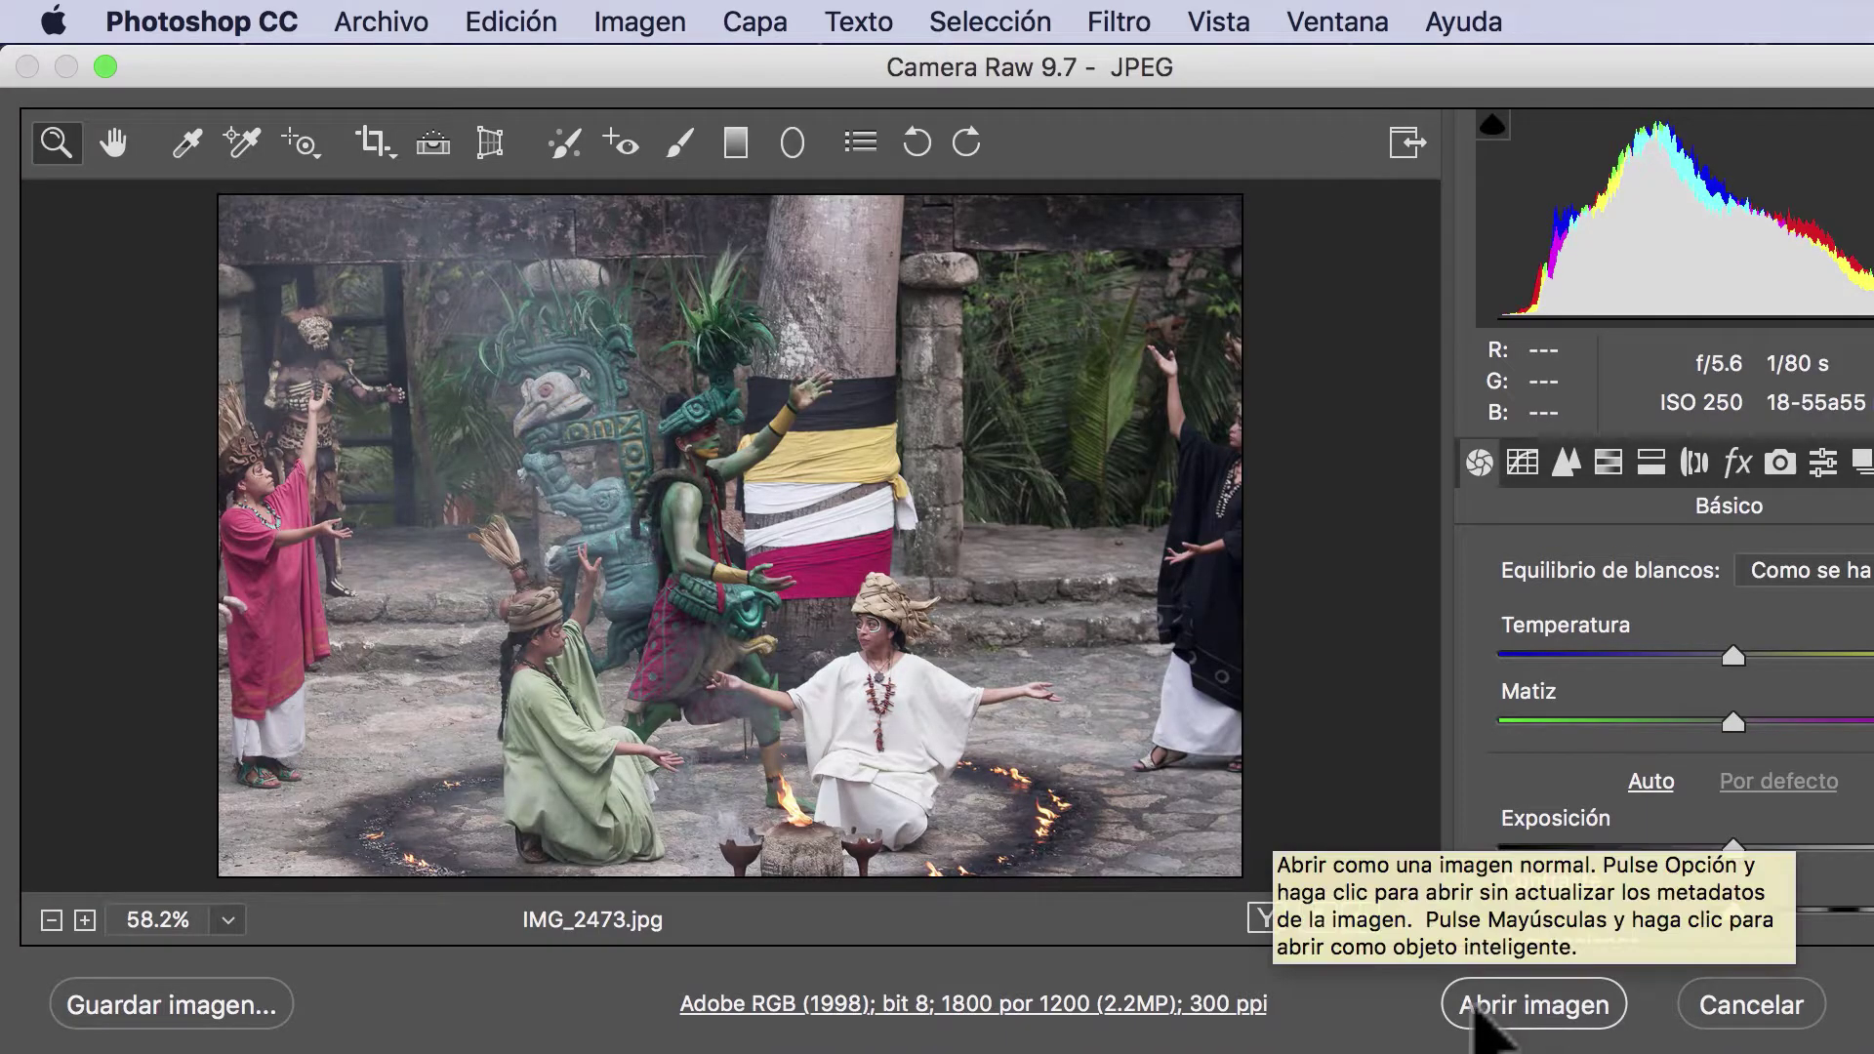
{"action": "left_click", "coordinate": [1481, 1006]}
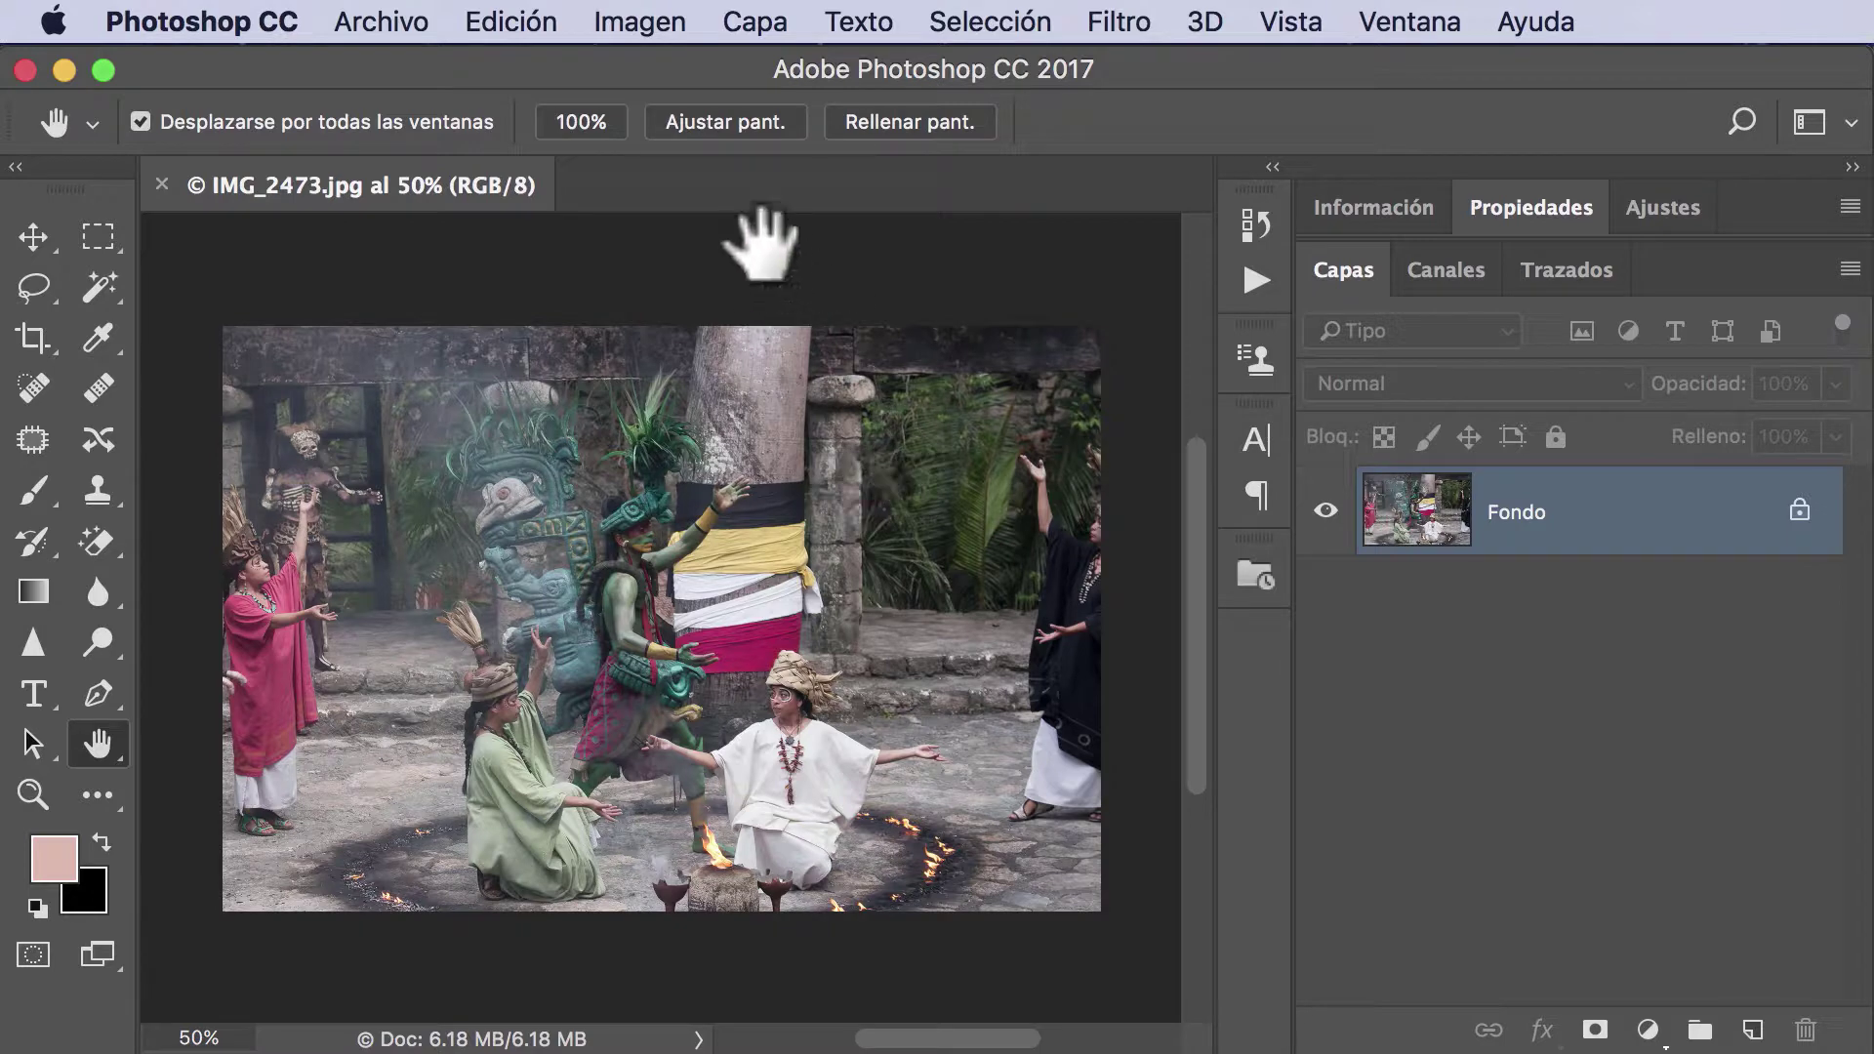
- Check in Tamaño de imagen that IMG_2473.jpg is 6 × 4 inches (1800 × 1200 px), then cancel
{"action": "left_click", "coordinate": [617, 21]}
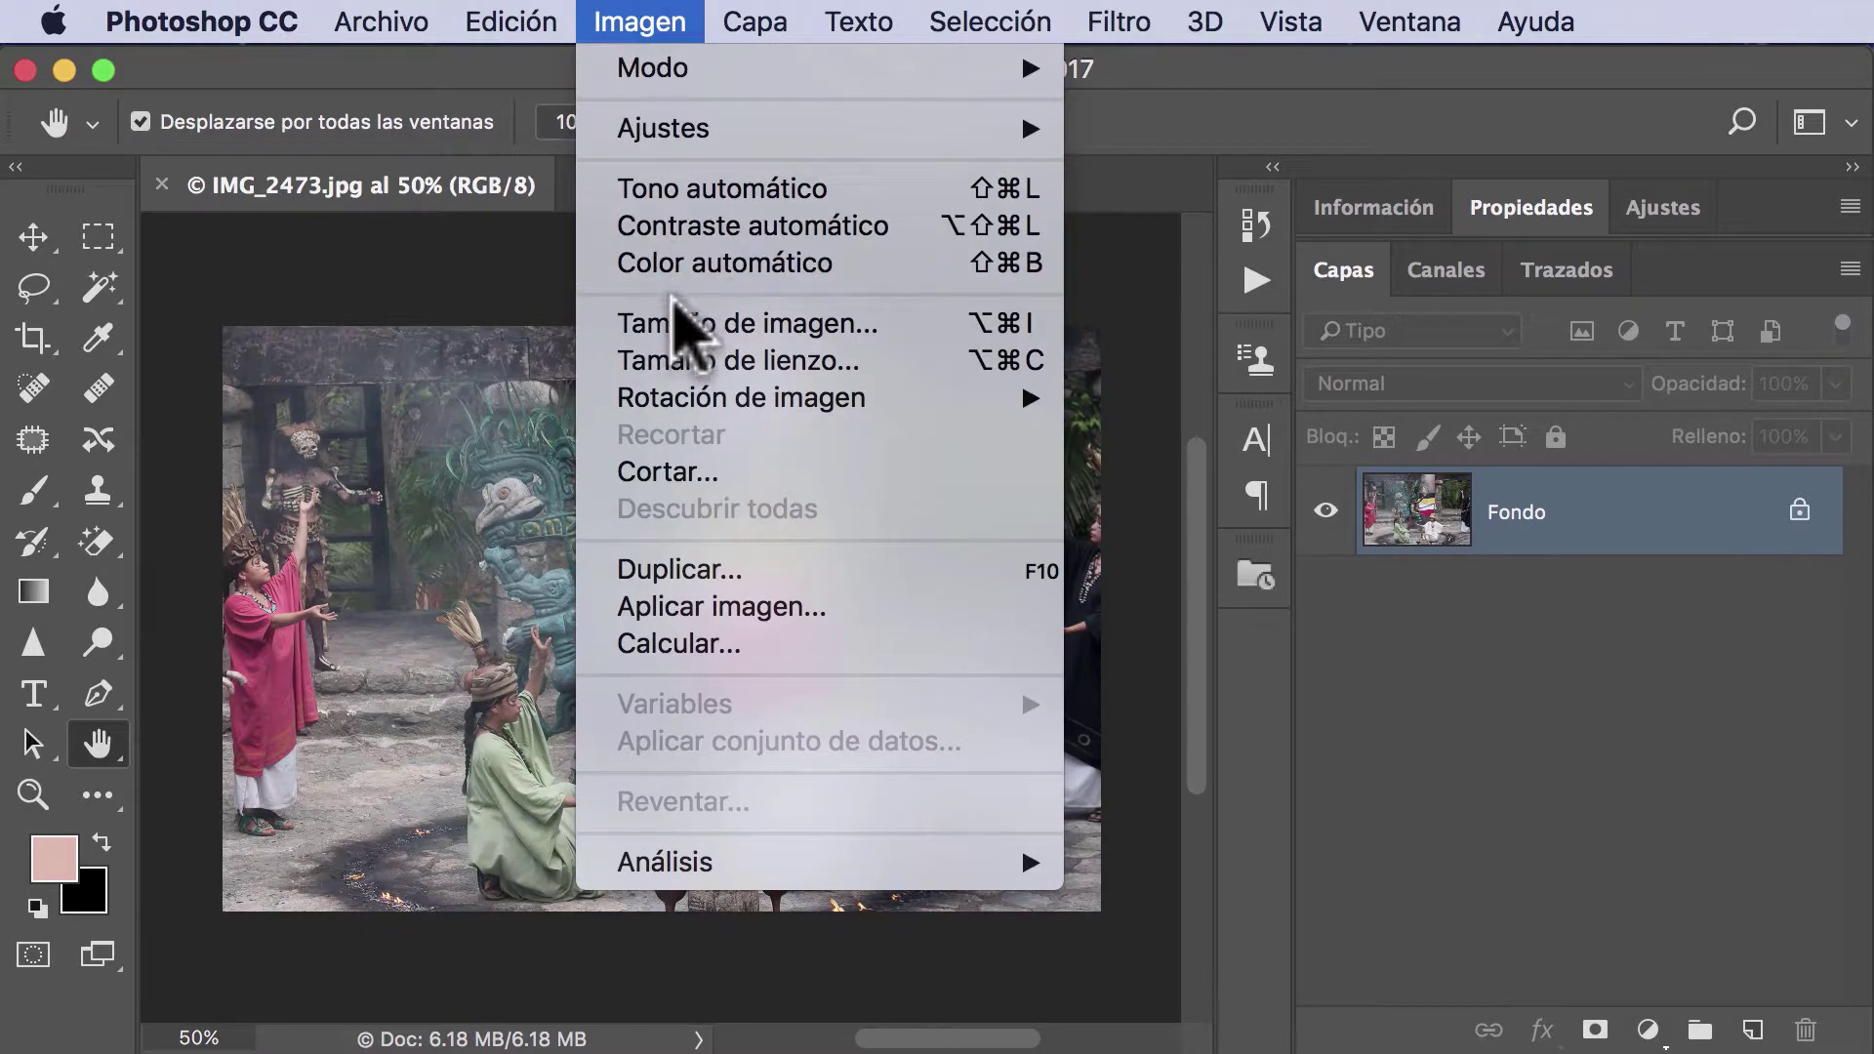
{"action": "left_click", "coordinate": [681, 324]}
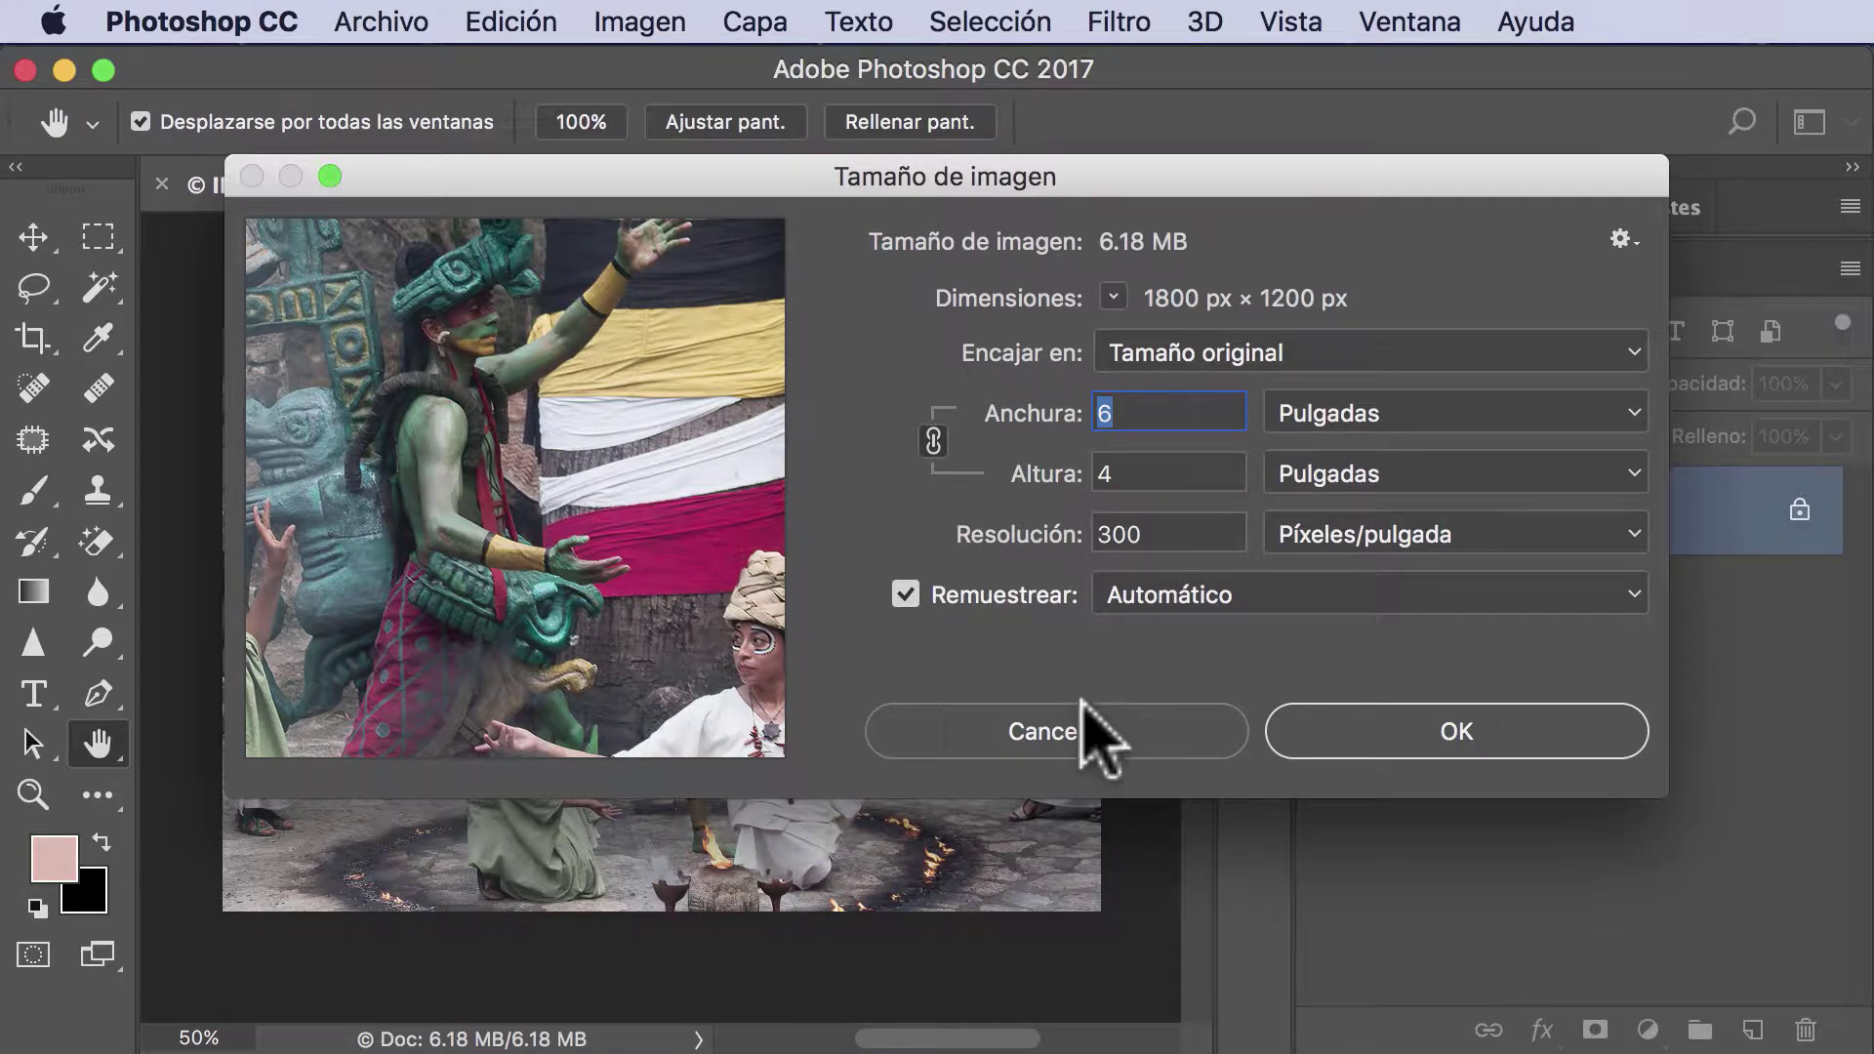
{"action": "left_click", "coordinate": [1085, 732]}
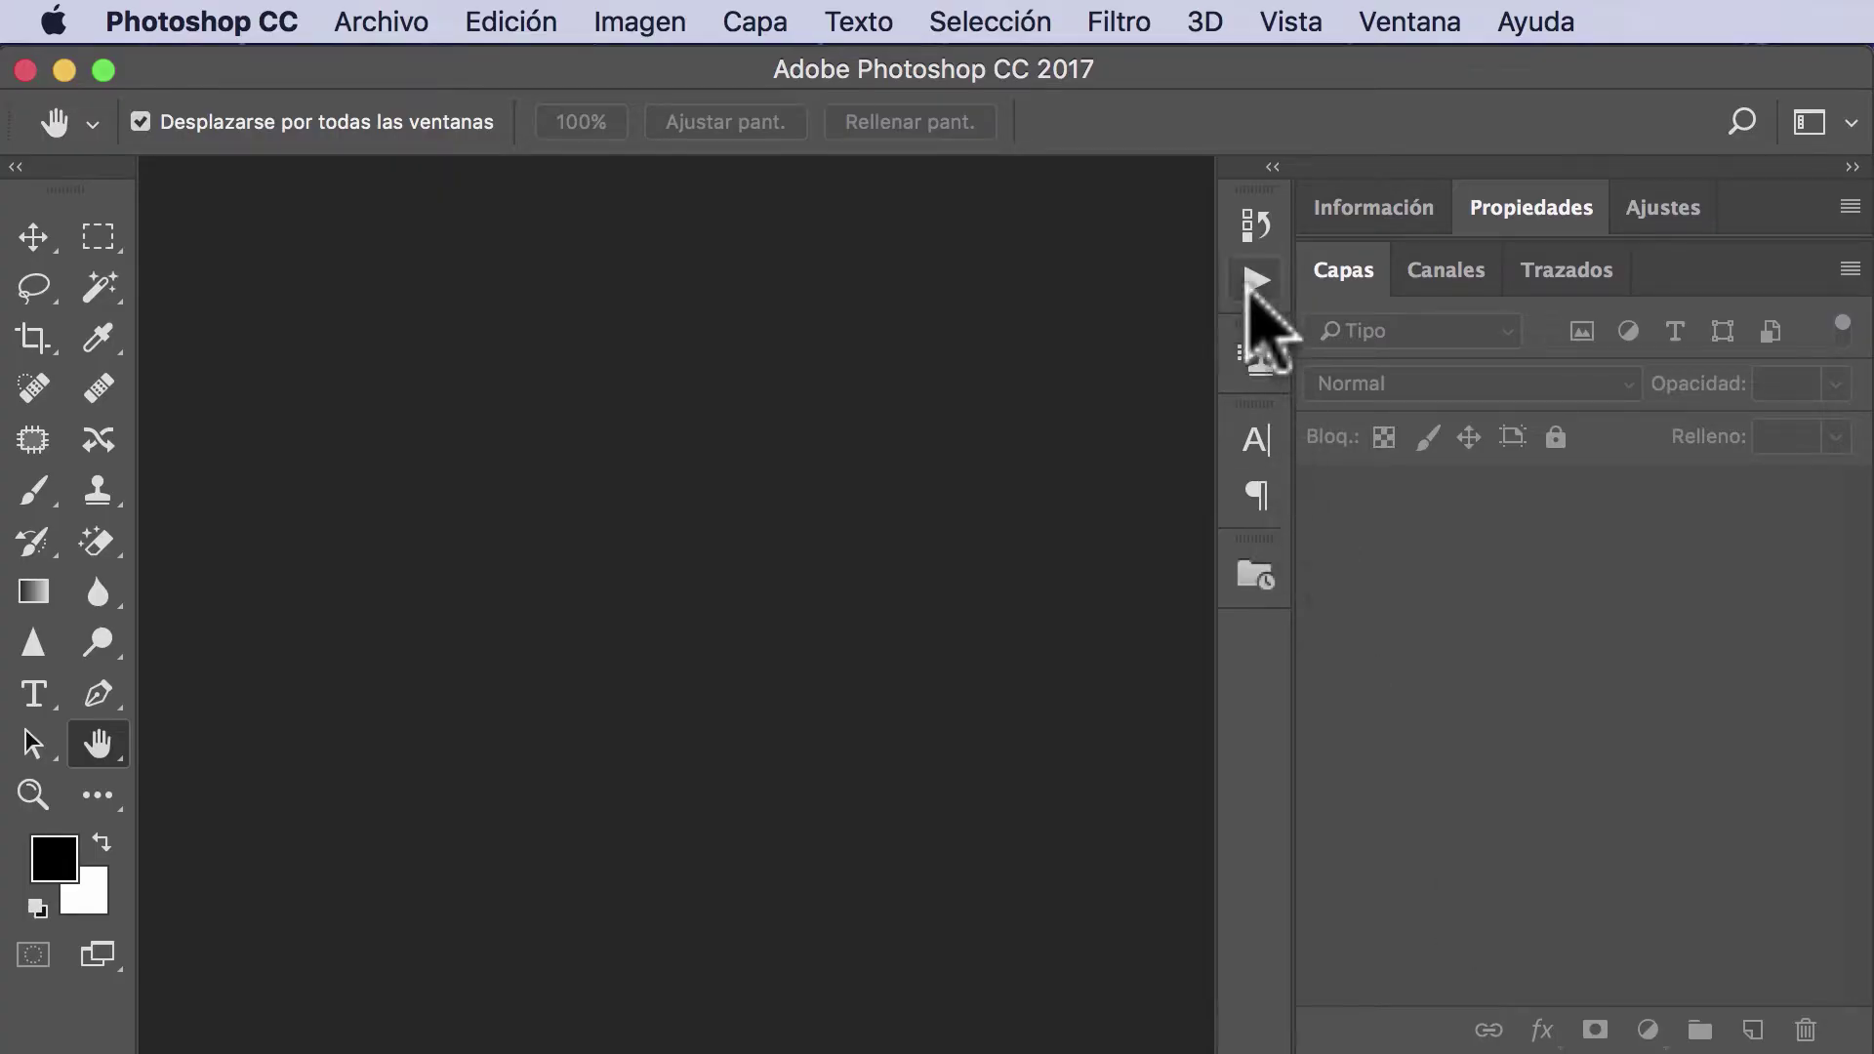
- Show the Acciones panel and expand the liclonny set
{"action": "left_click", "coordinate": [1255, 281]}
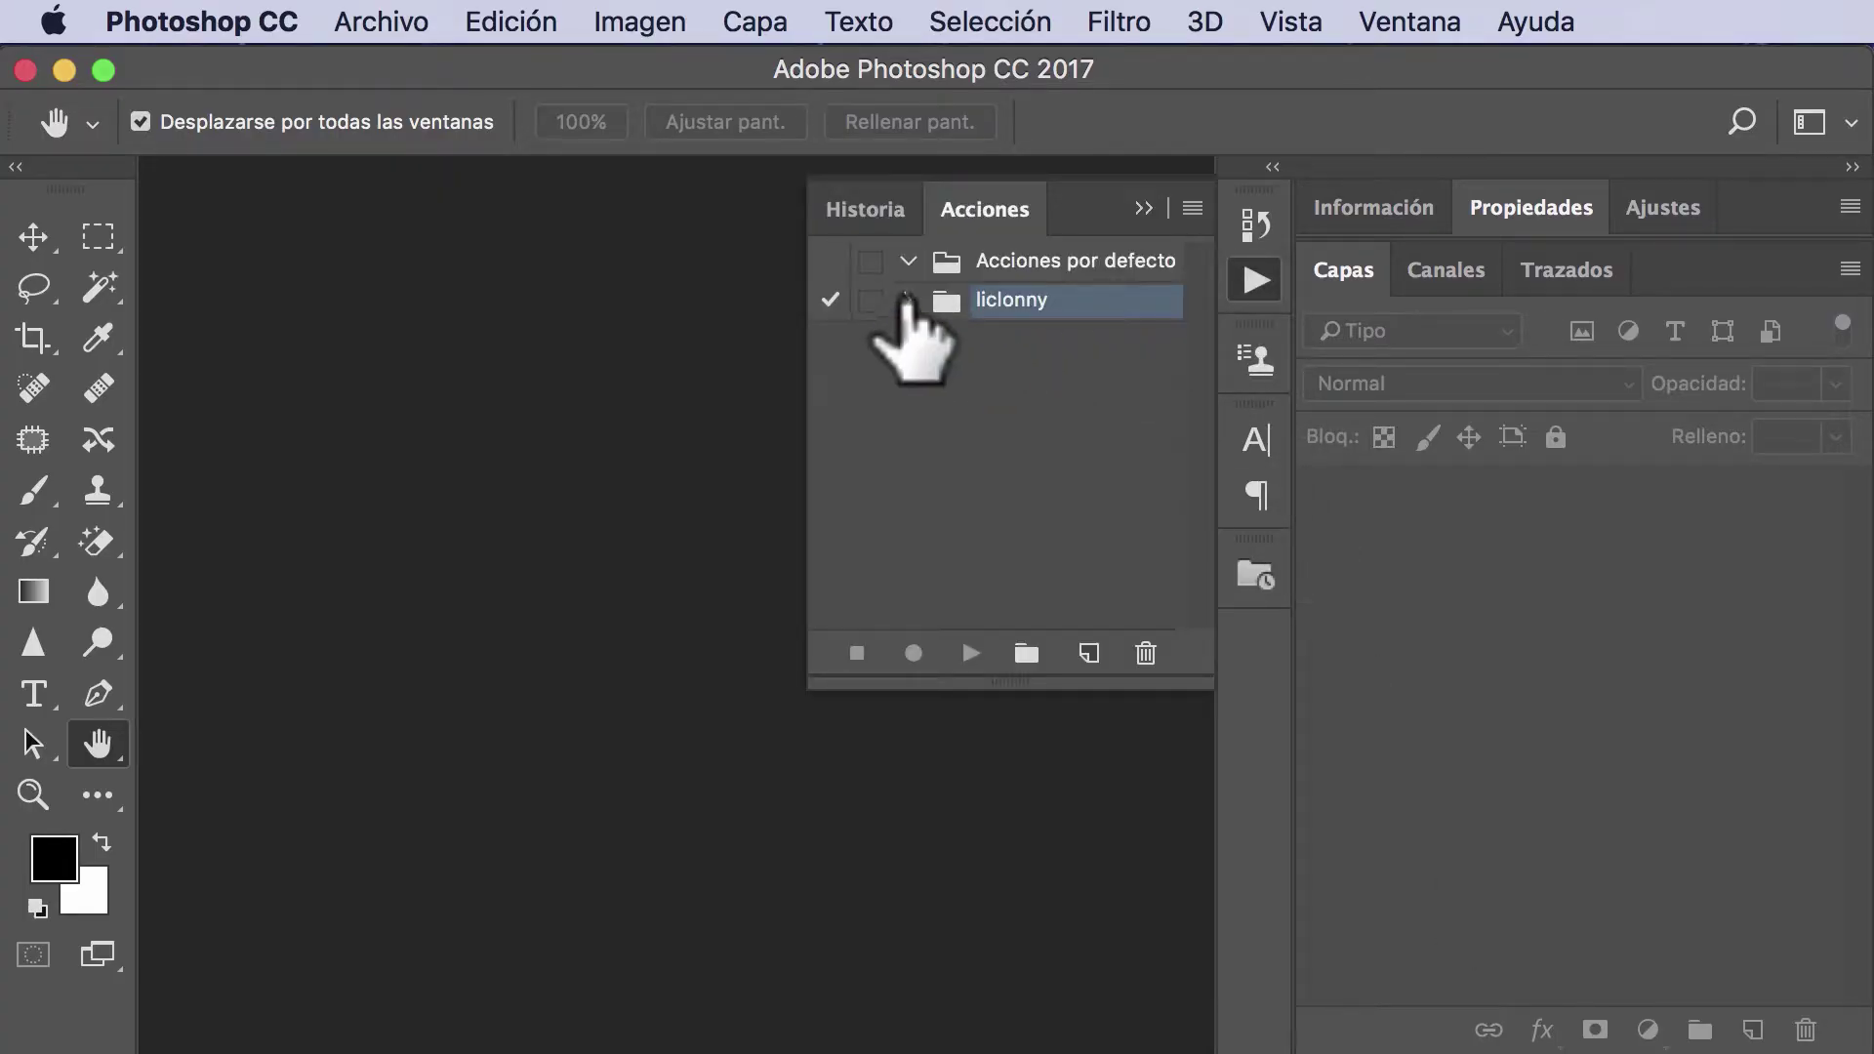
{"action": "left_click", "coordinate": [908, 300]}
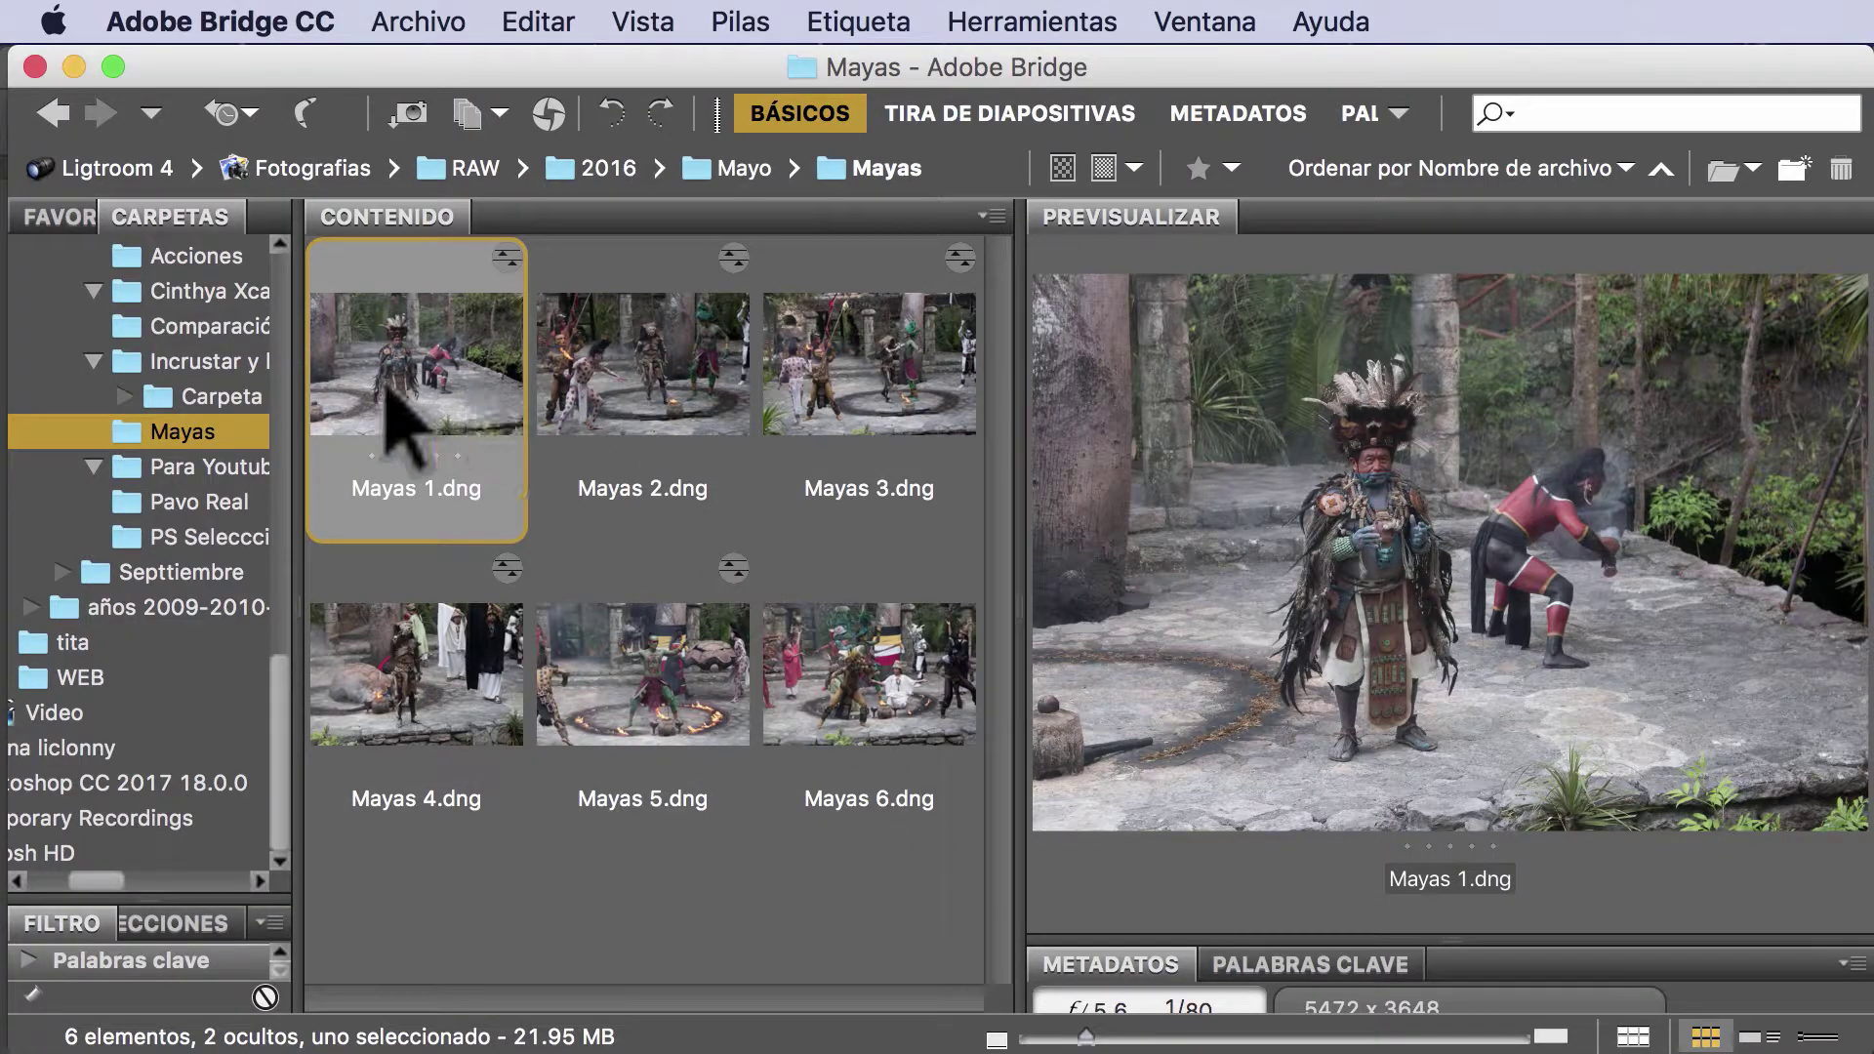
- Open Mayas 1.dng from Bridge through Camera Raw as a single Fondo layer document
{"action": "double_click", "coordinate": [395, 410]}
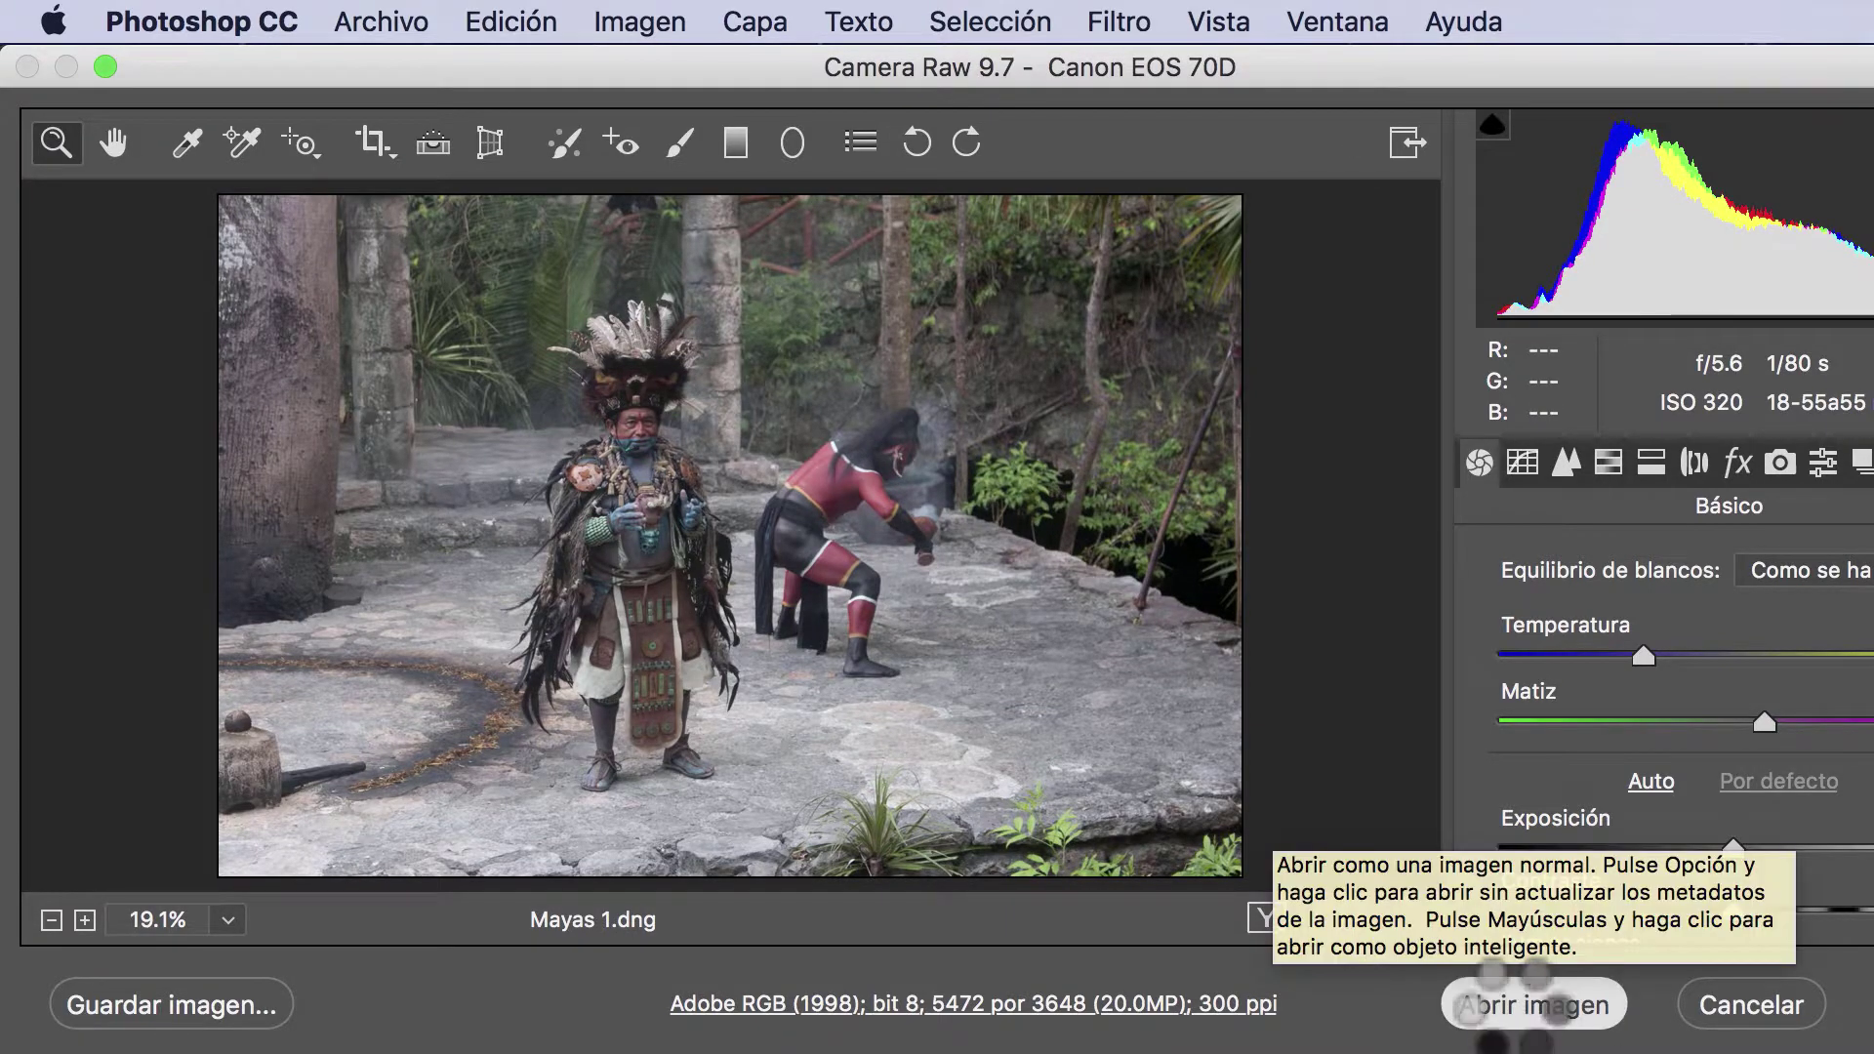
{"action": "left_click", "coordinate": [1511, 1005]}
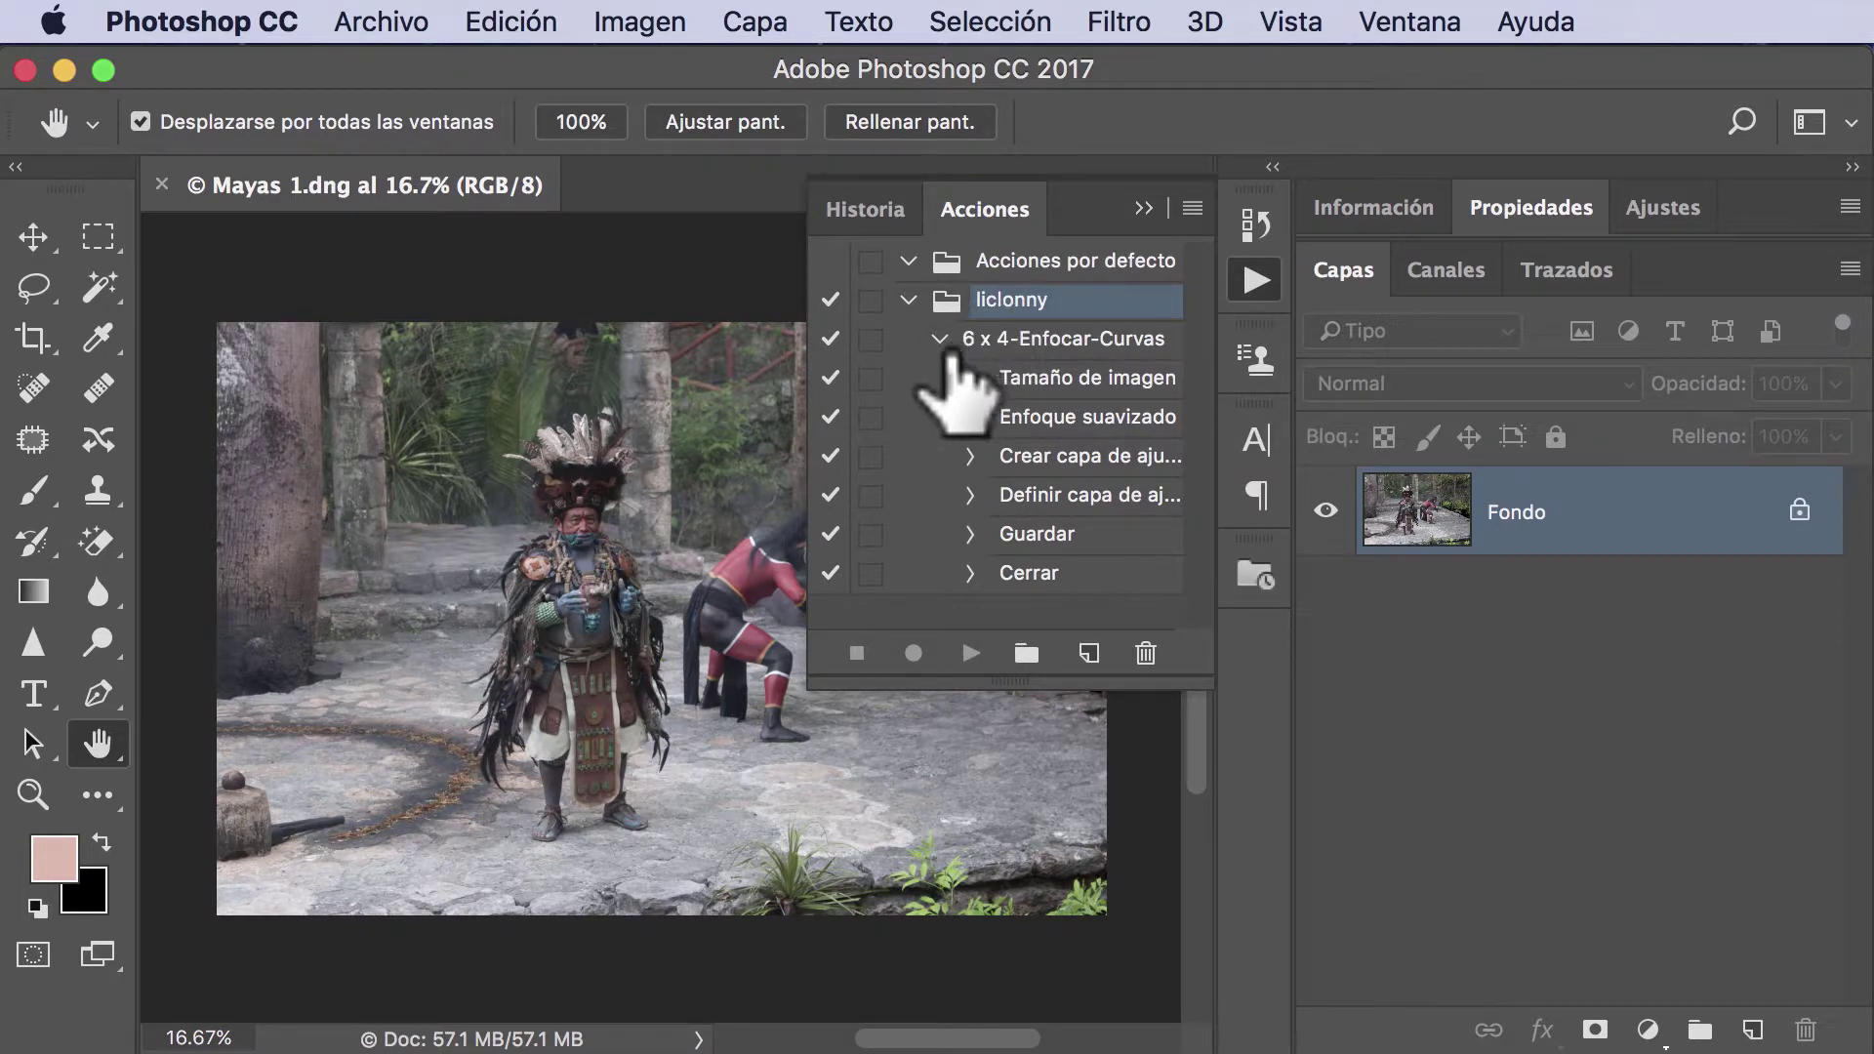
- Create the action '6 x 4-Enfocar-Curvas-mismos archivo' in the liclonny set and start recording
{"action": "left_click", "coordinate": [939, 339]}
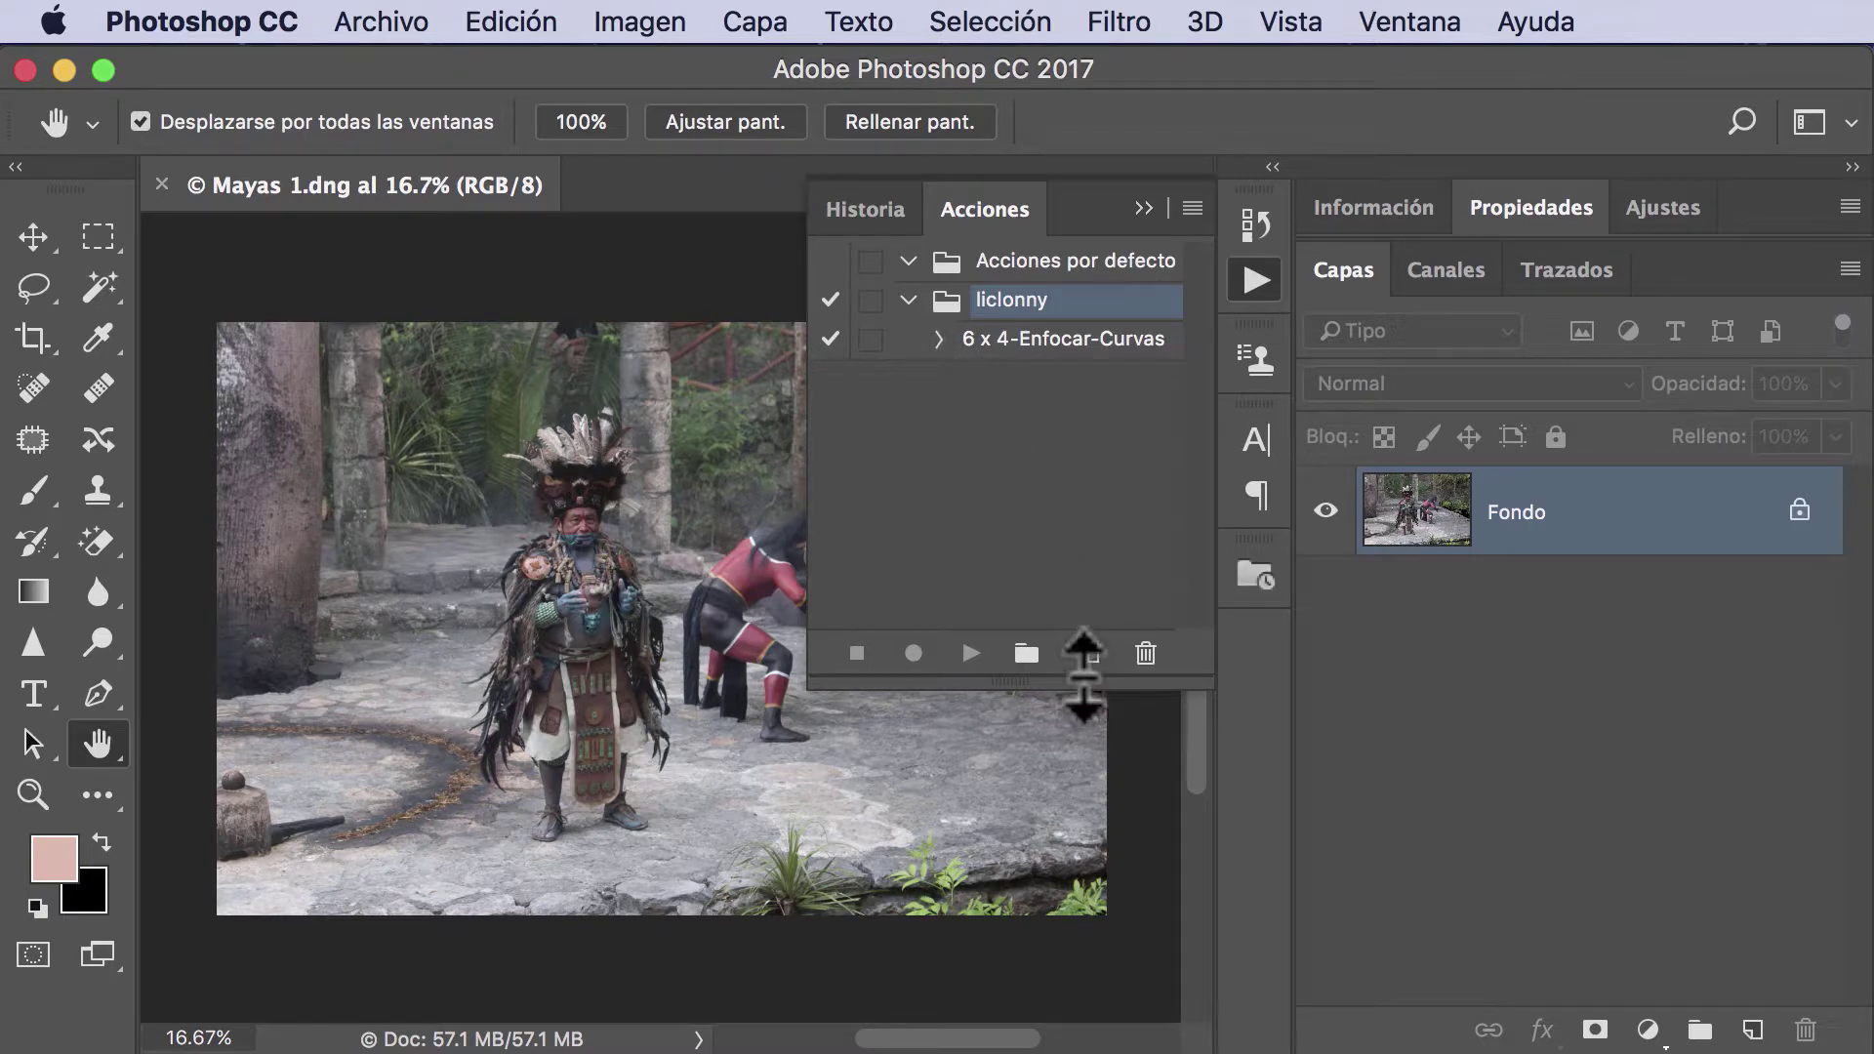
{"action": "left_click", "coordinate": [1086, 653]}
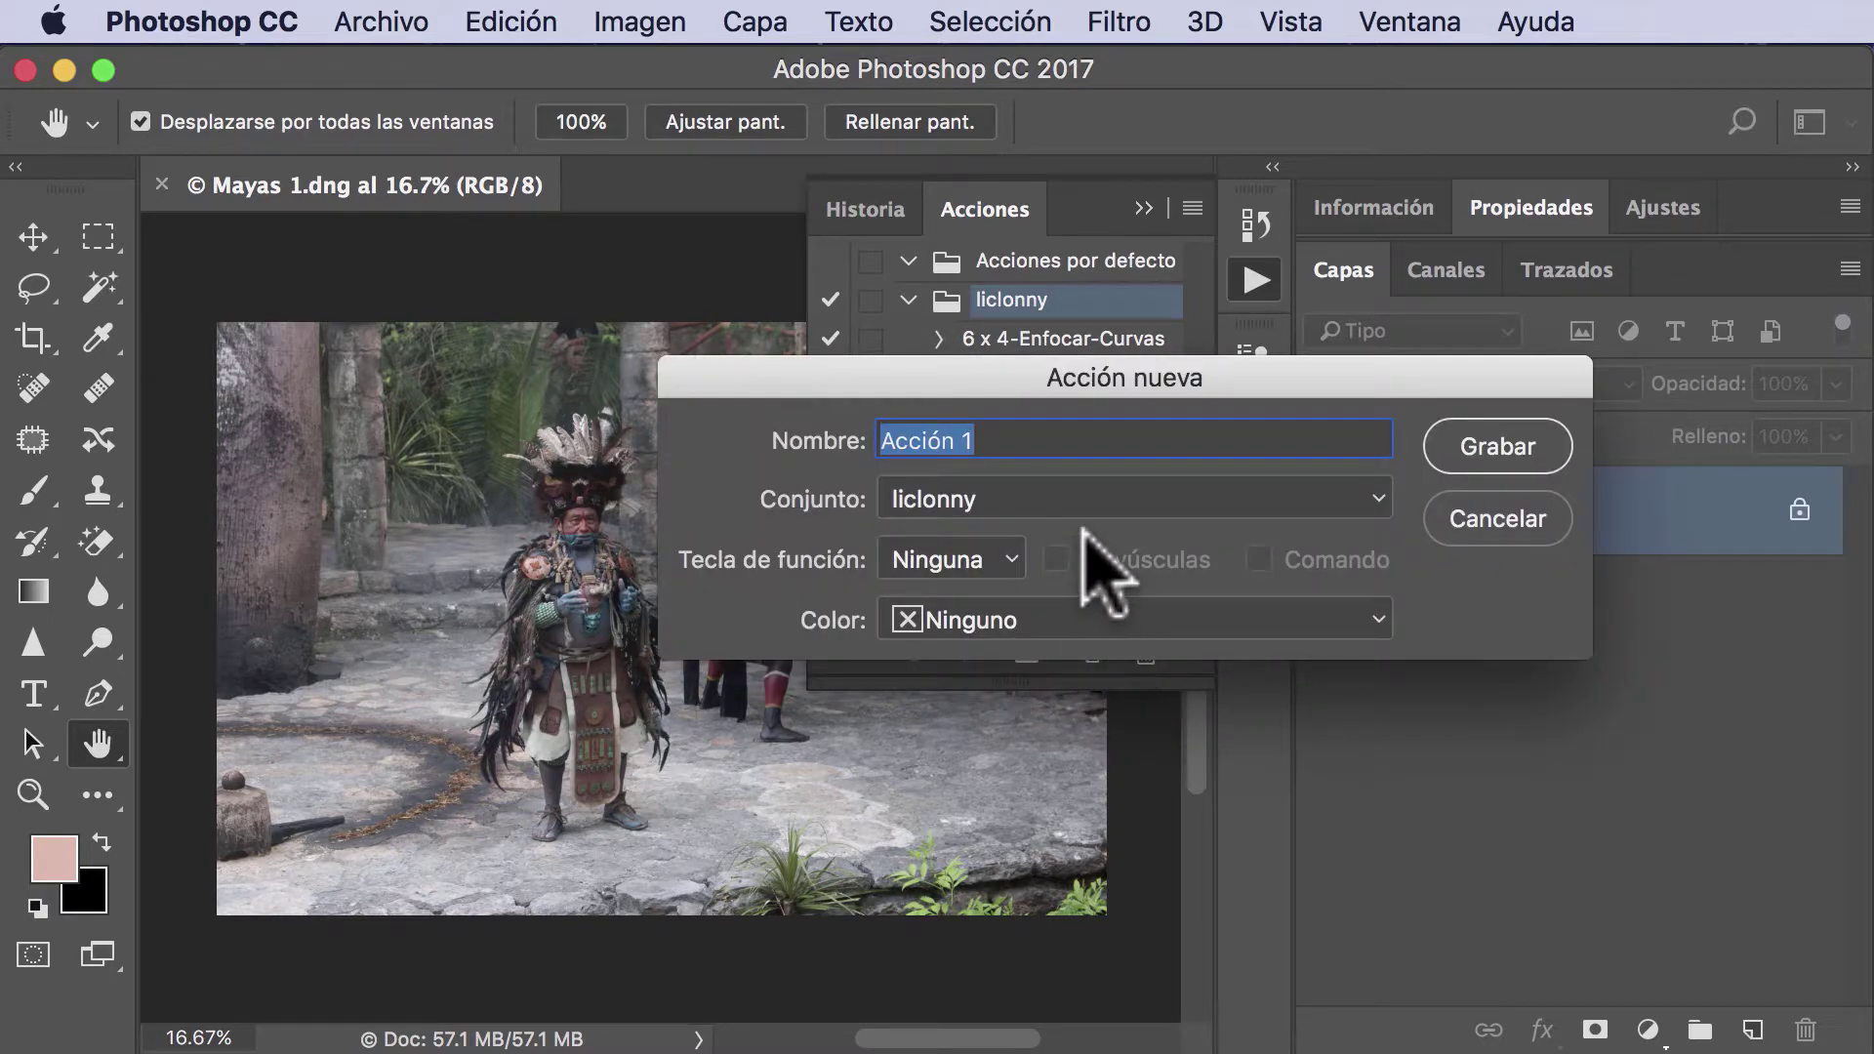
{"action": "type", "text": "6 "}
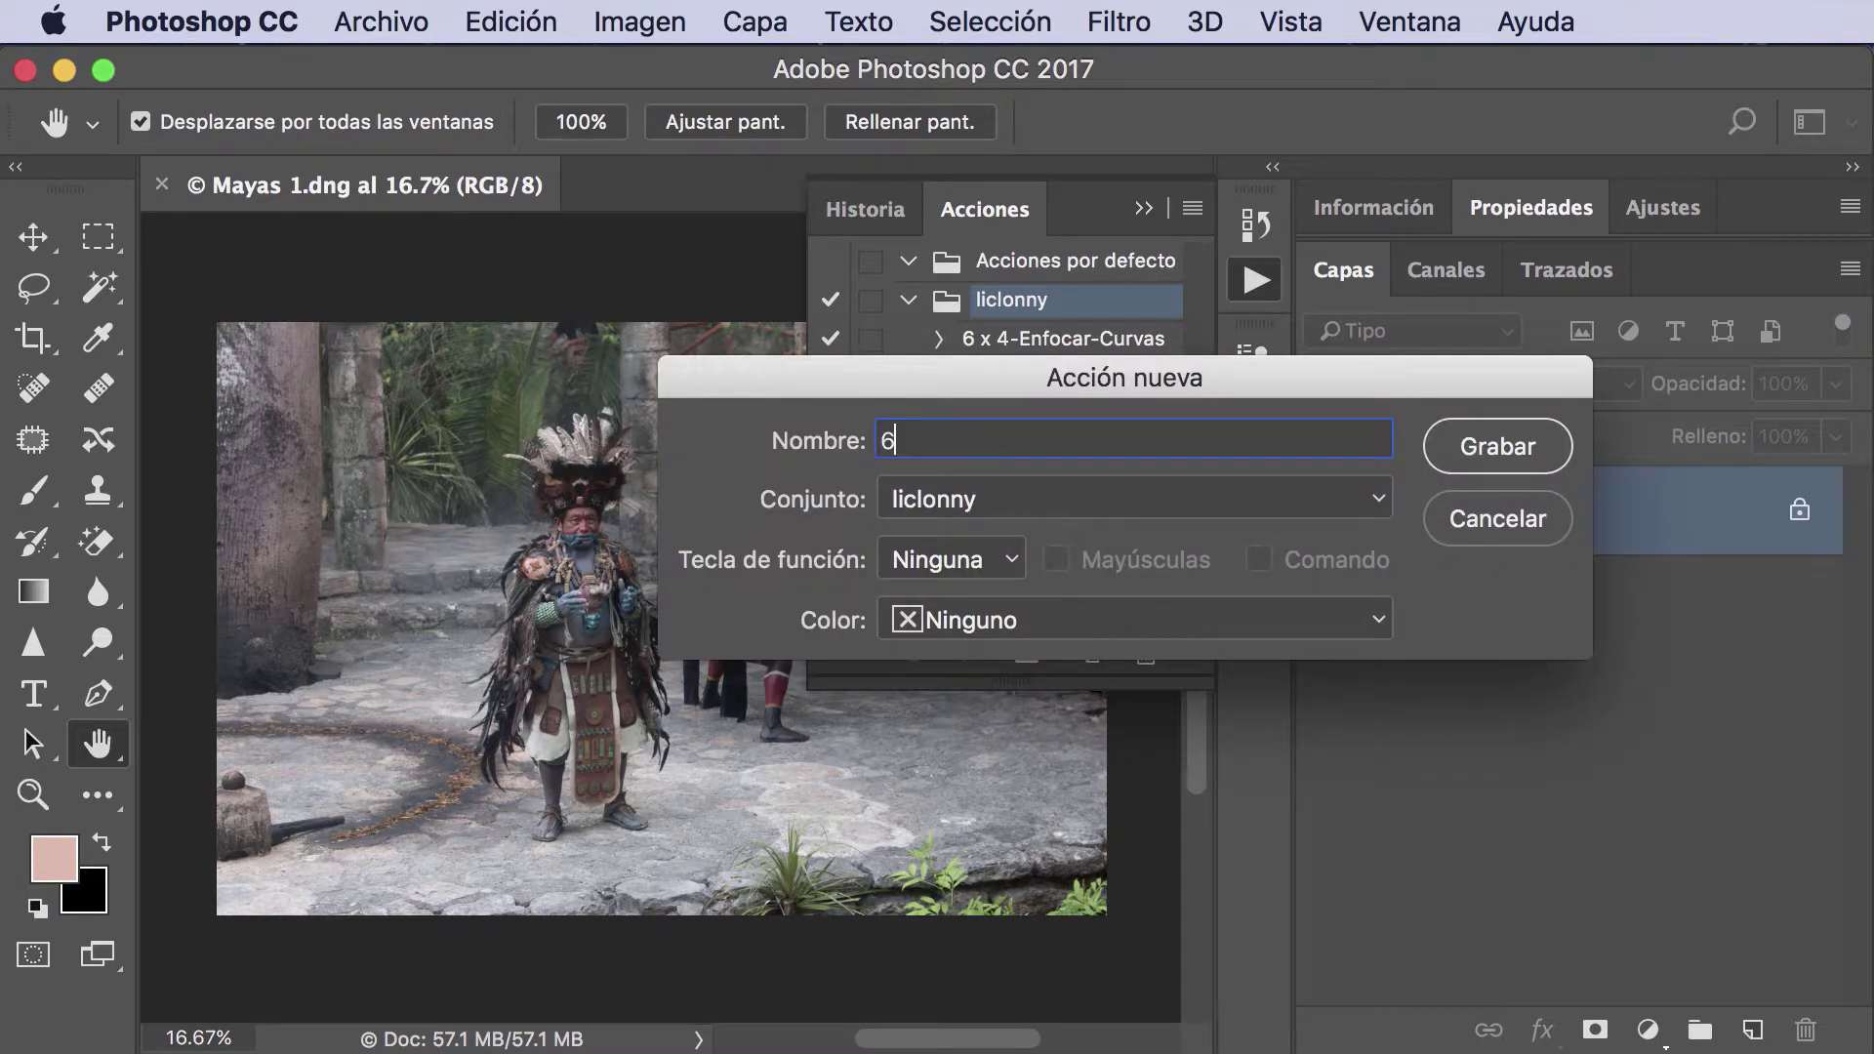
{"action": "type", "text": "x 4"}
{"action": "key", "text": "BackSpace"}
{"action": "type", "text": "-"}
{"action": "type", "text": "En"}
{"action": "type", "text": "focar"}
{"action": "type", "text": "-Curvas-mismos archivo"}
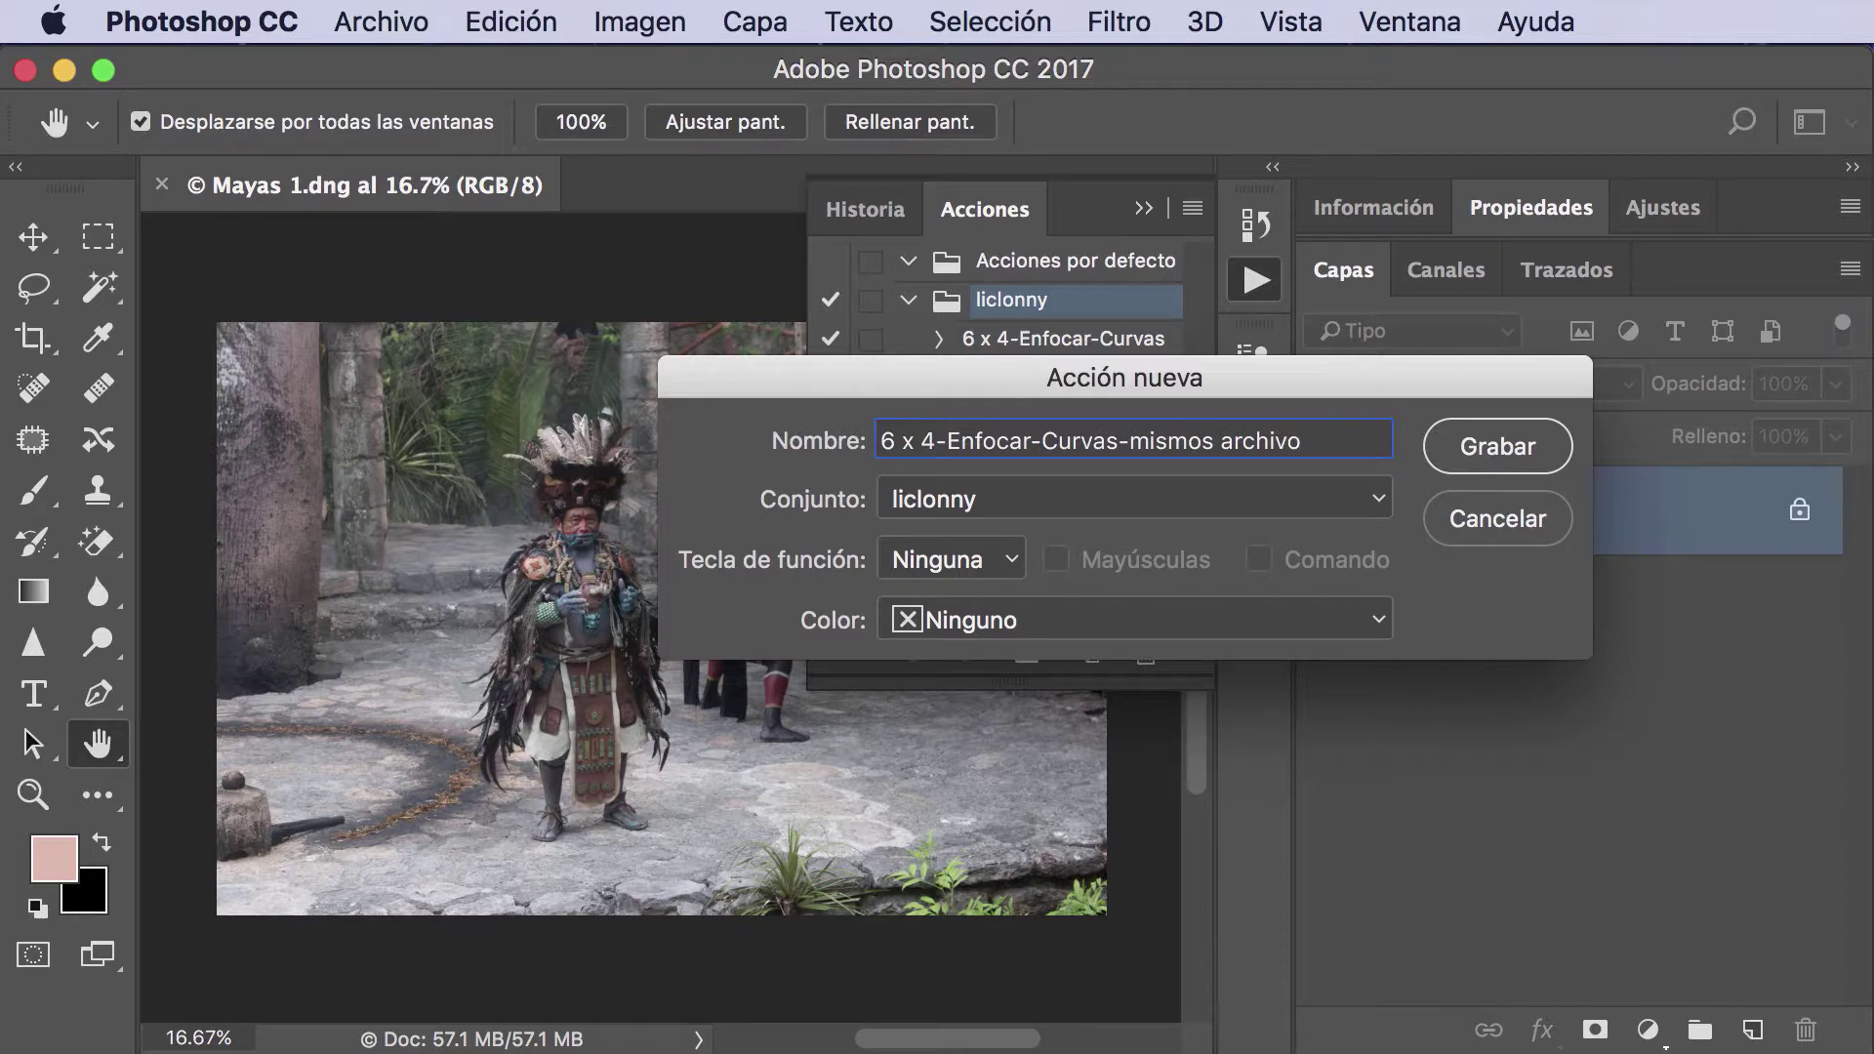
{"action": "left_click", "coordinate": [1469, 446]}
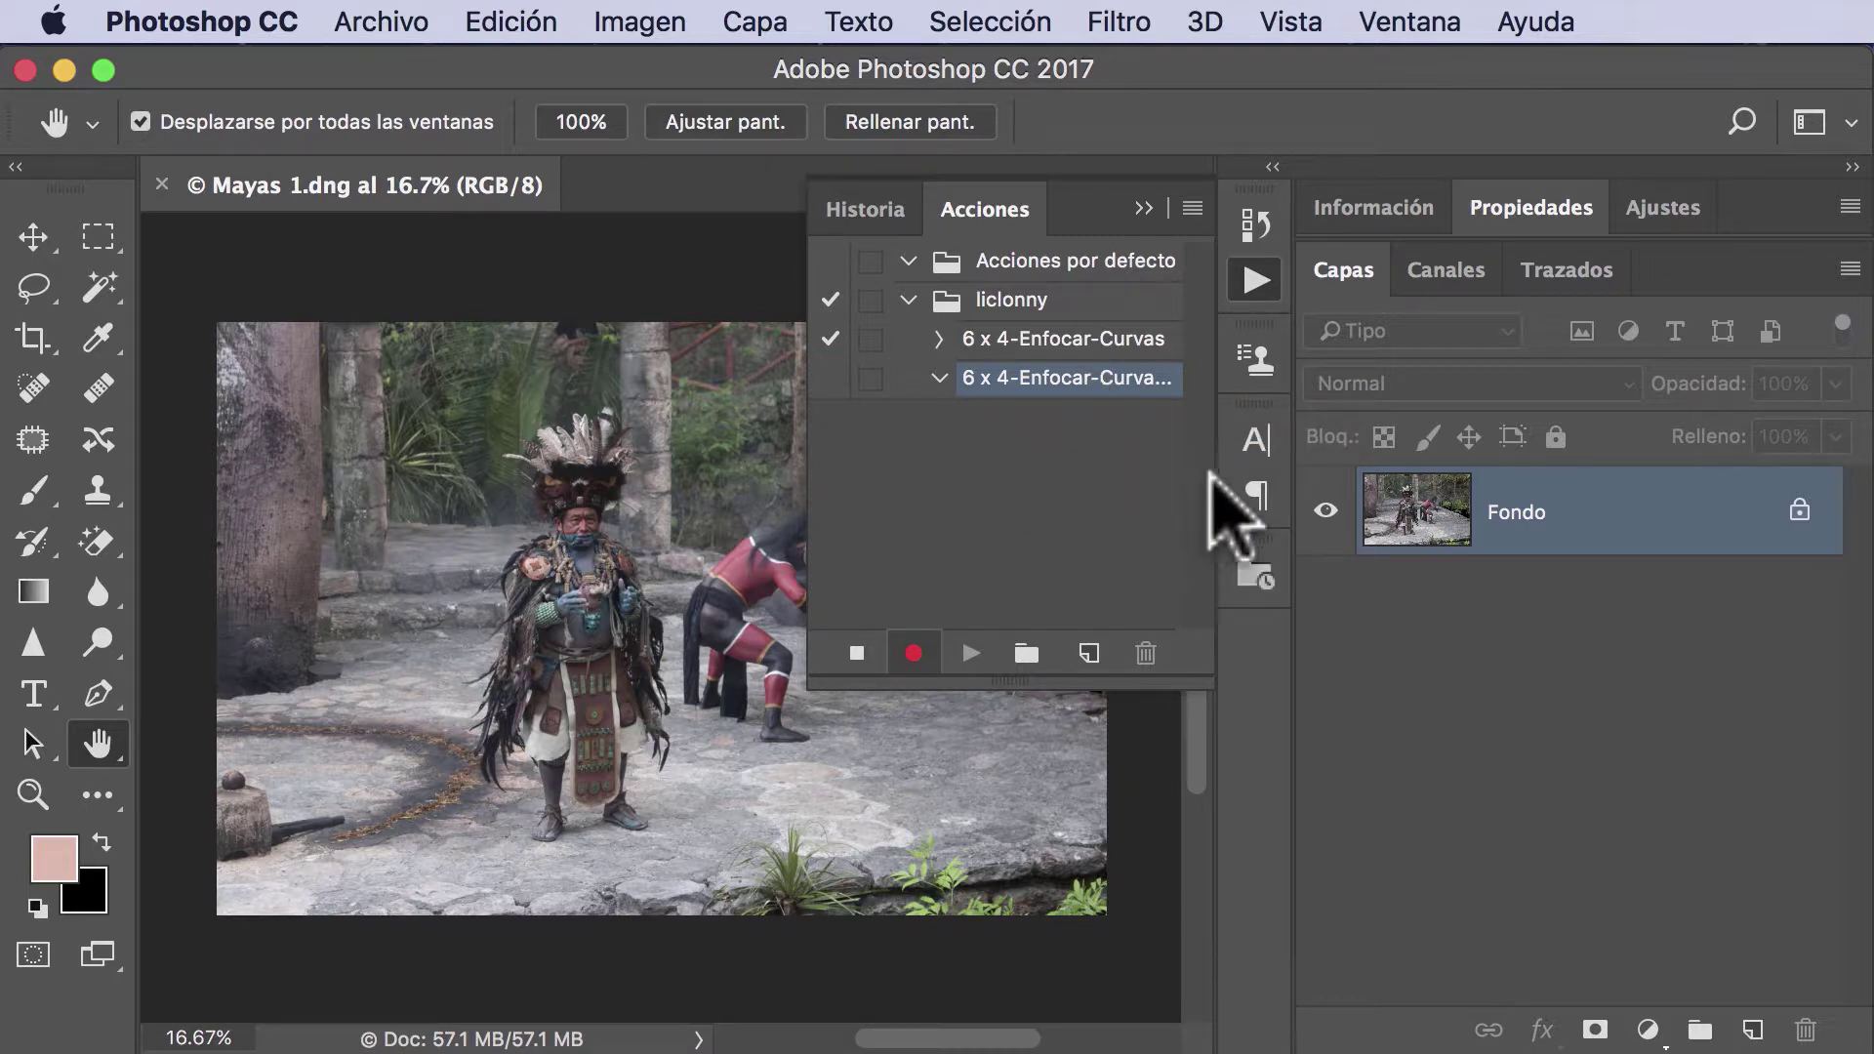
- Resize Mayas 1.dng to 6 inches wide (6 × 4 in, 1800 × 1200 px) as the first recorded step
{"action": "left_click", "coordinate": [644, 17]}
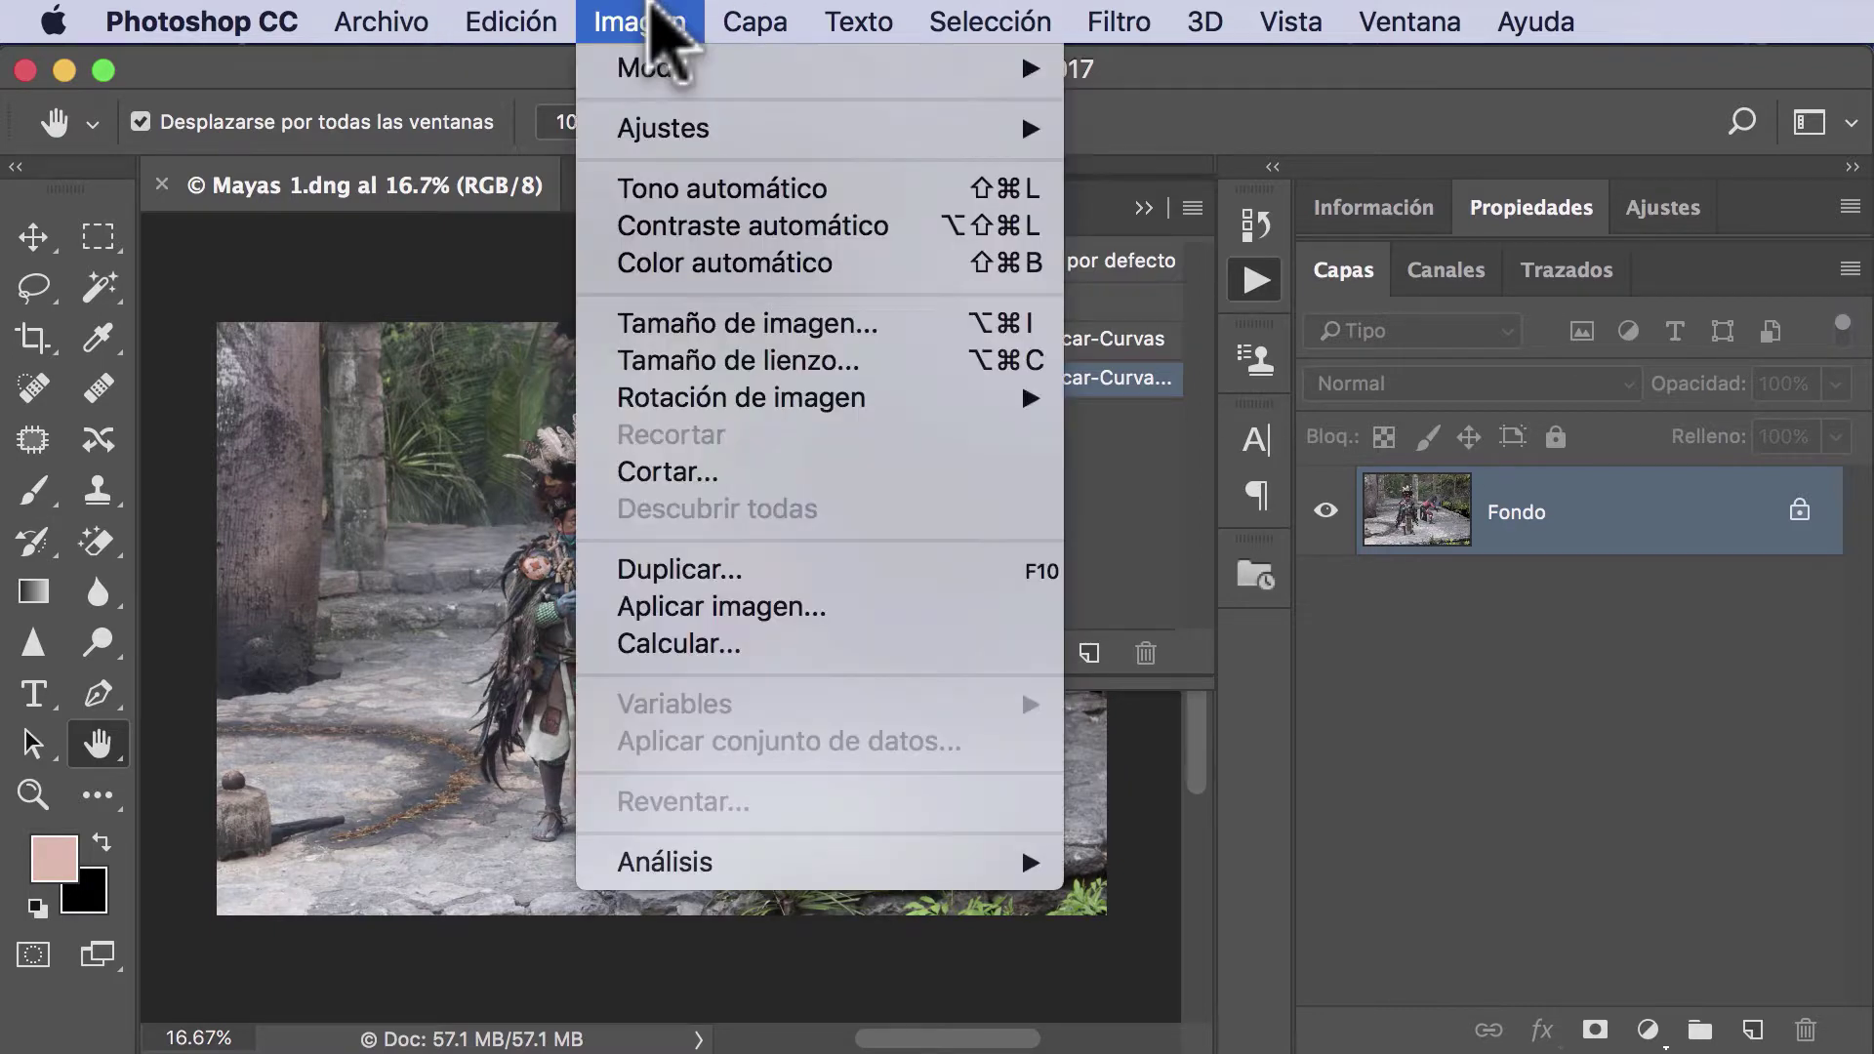
{"action": "left_click", "coordinate": [757, 328]}
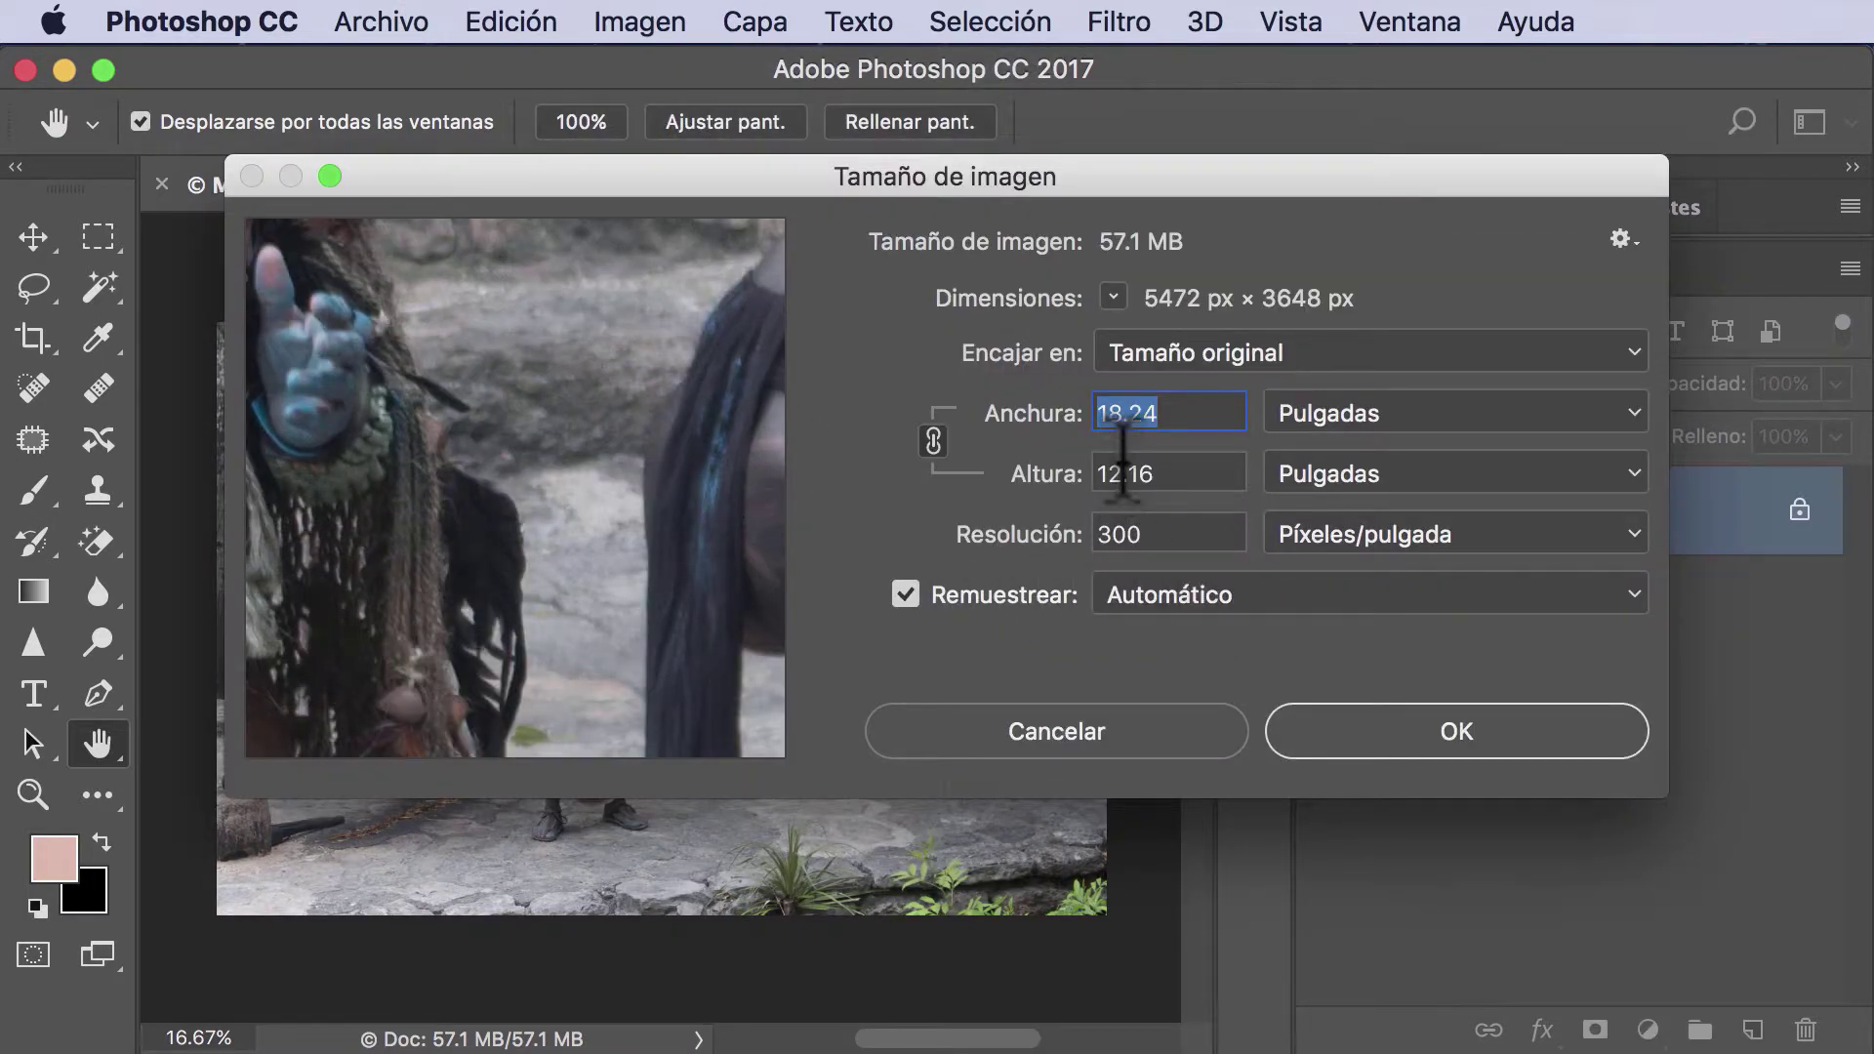
{"action": "type", "text": "6"}
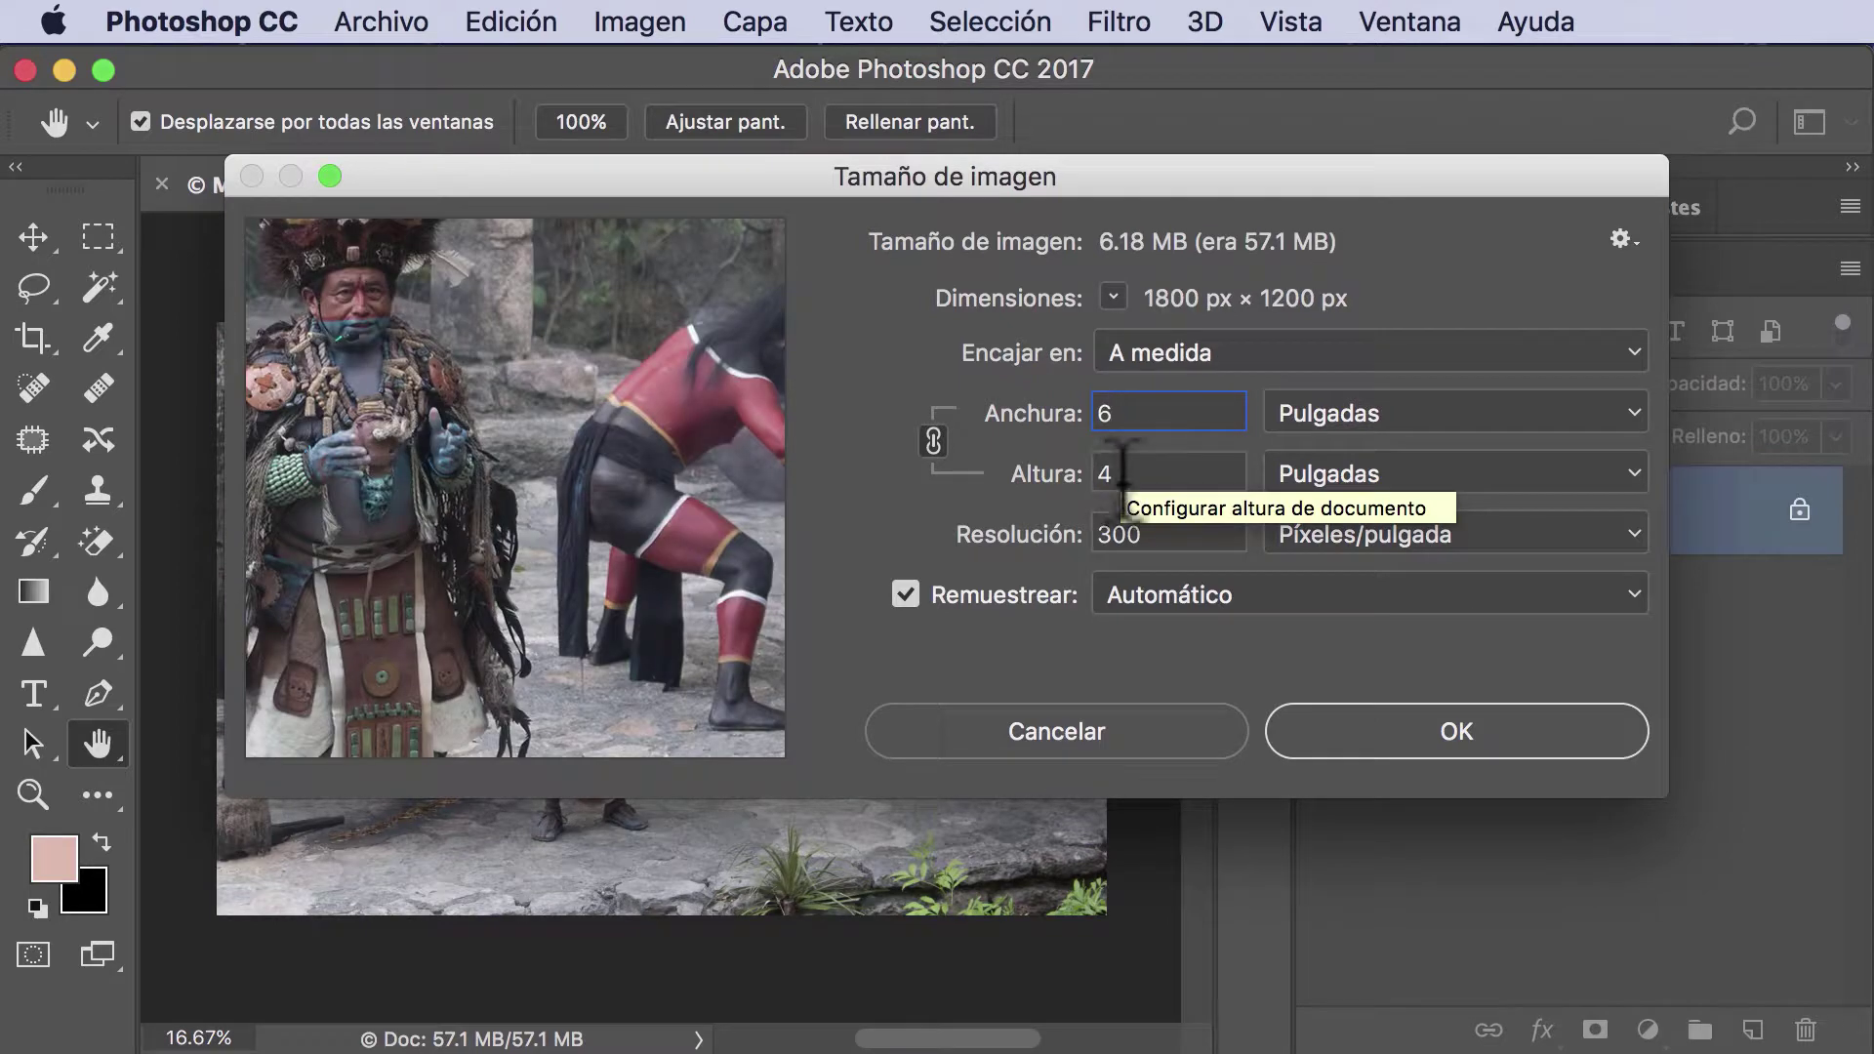
{"action": "left_click", "coordinate": [1416, 749]}
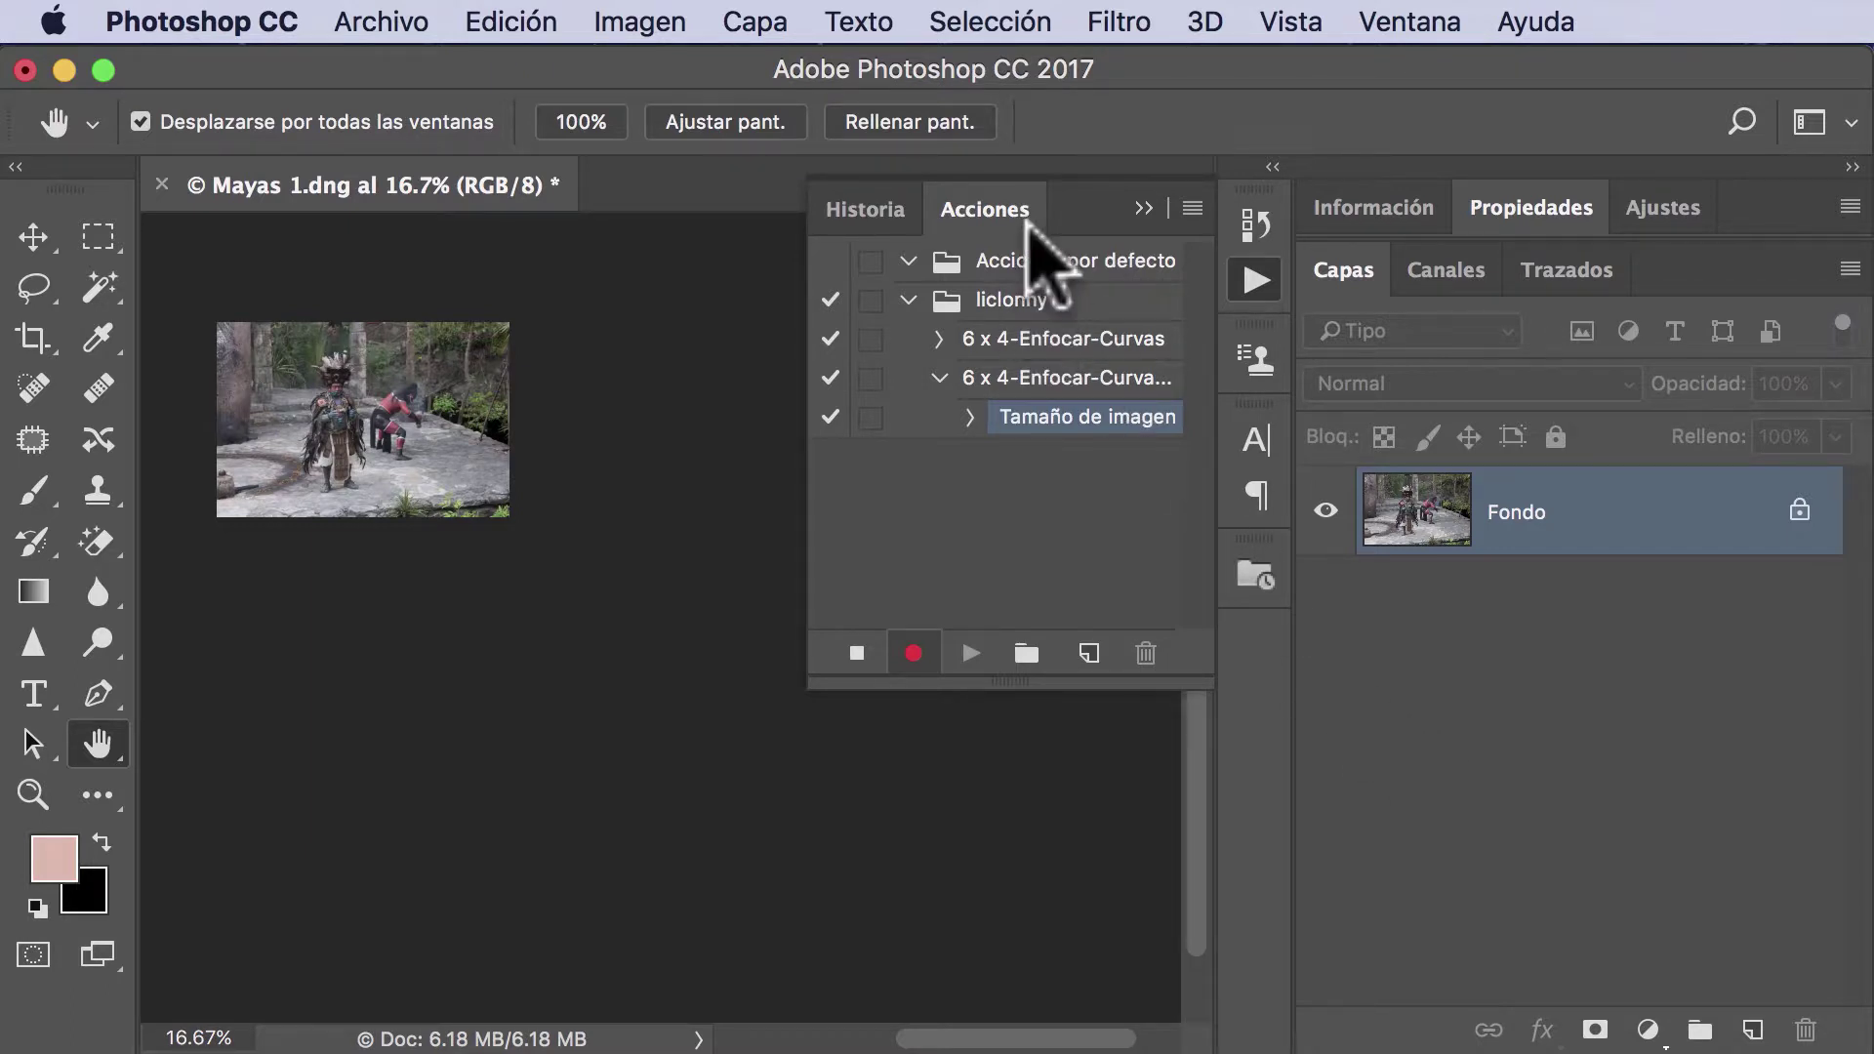
- Open Smart Sharpen (Enfoque suavizado), frame the two figures, and reset the sliders to start over
{"action": "left_click", "coordinate": [1119, 24]}
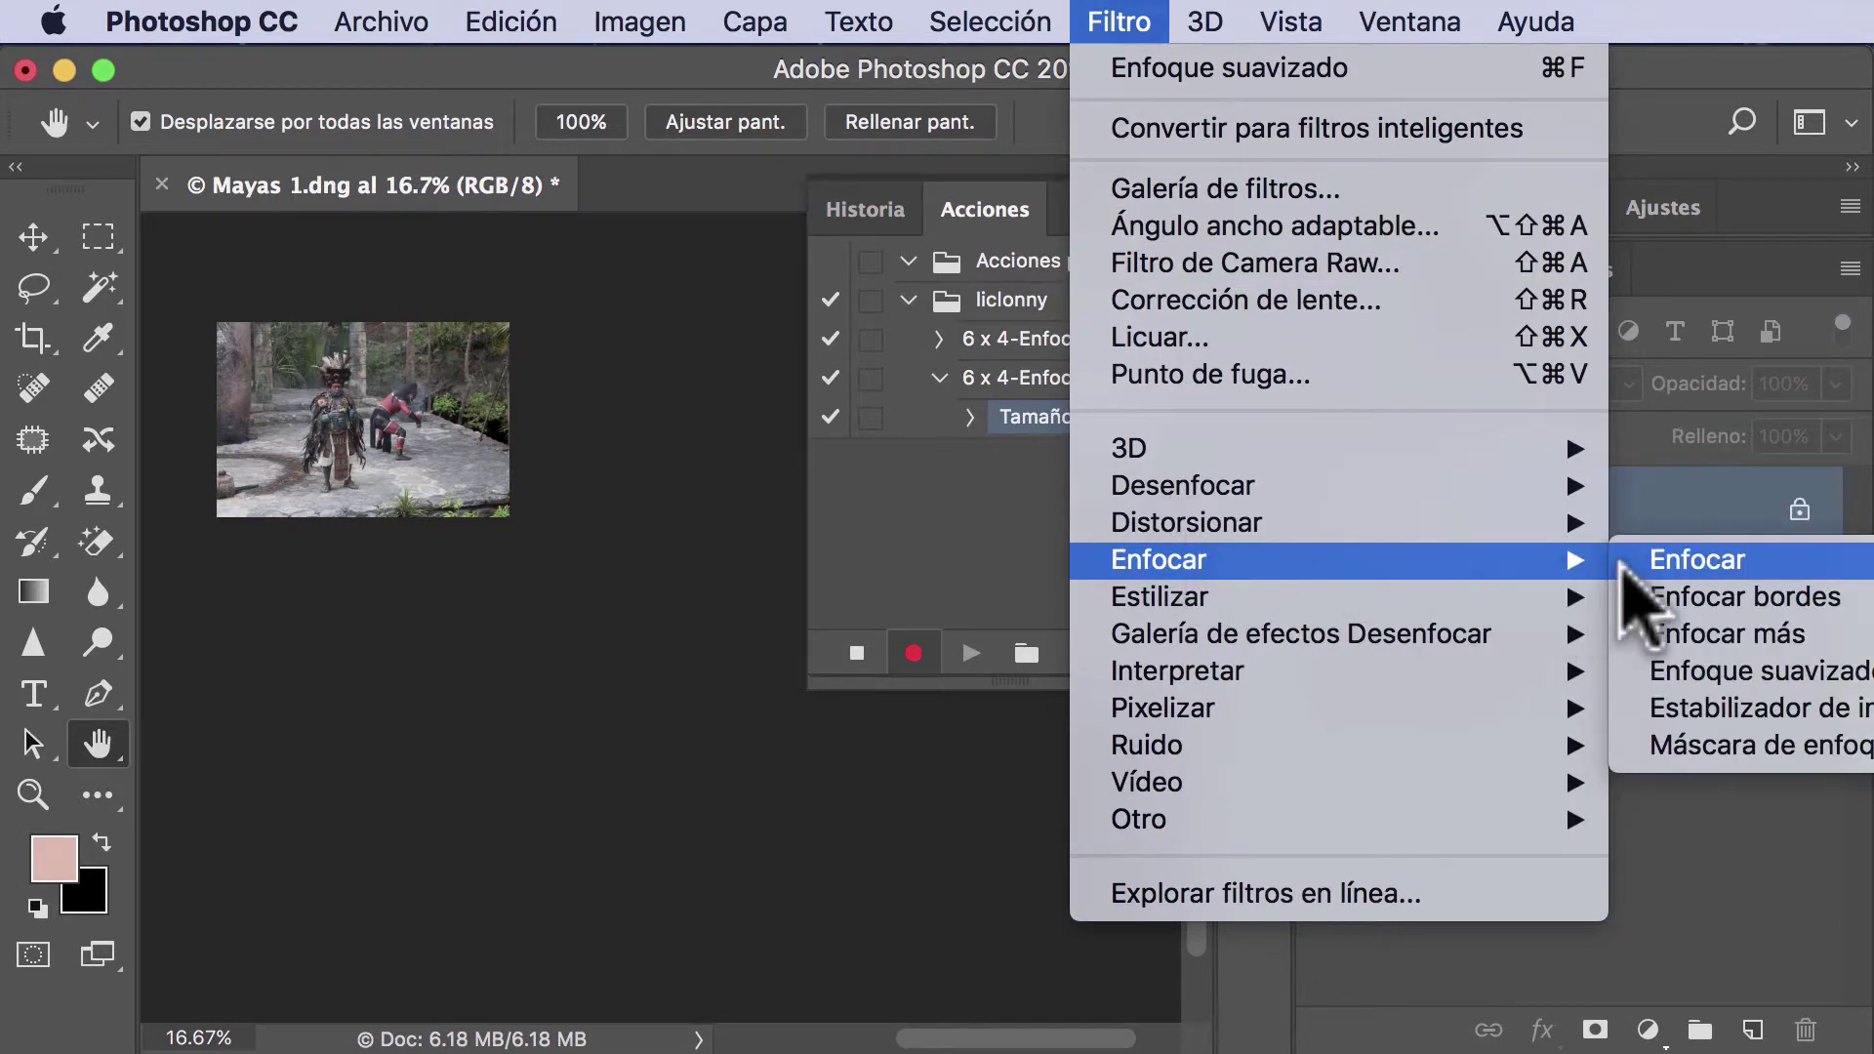
{"action": "mouse_move", "coordinate": [1158, 559]}
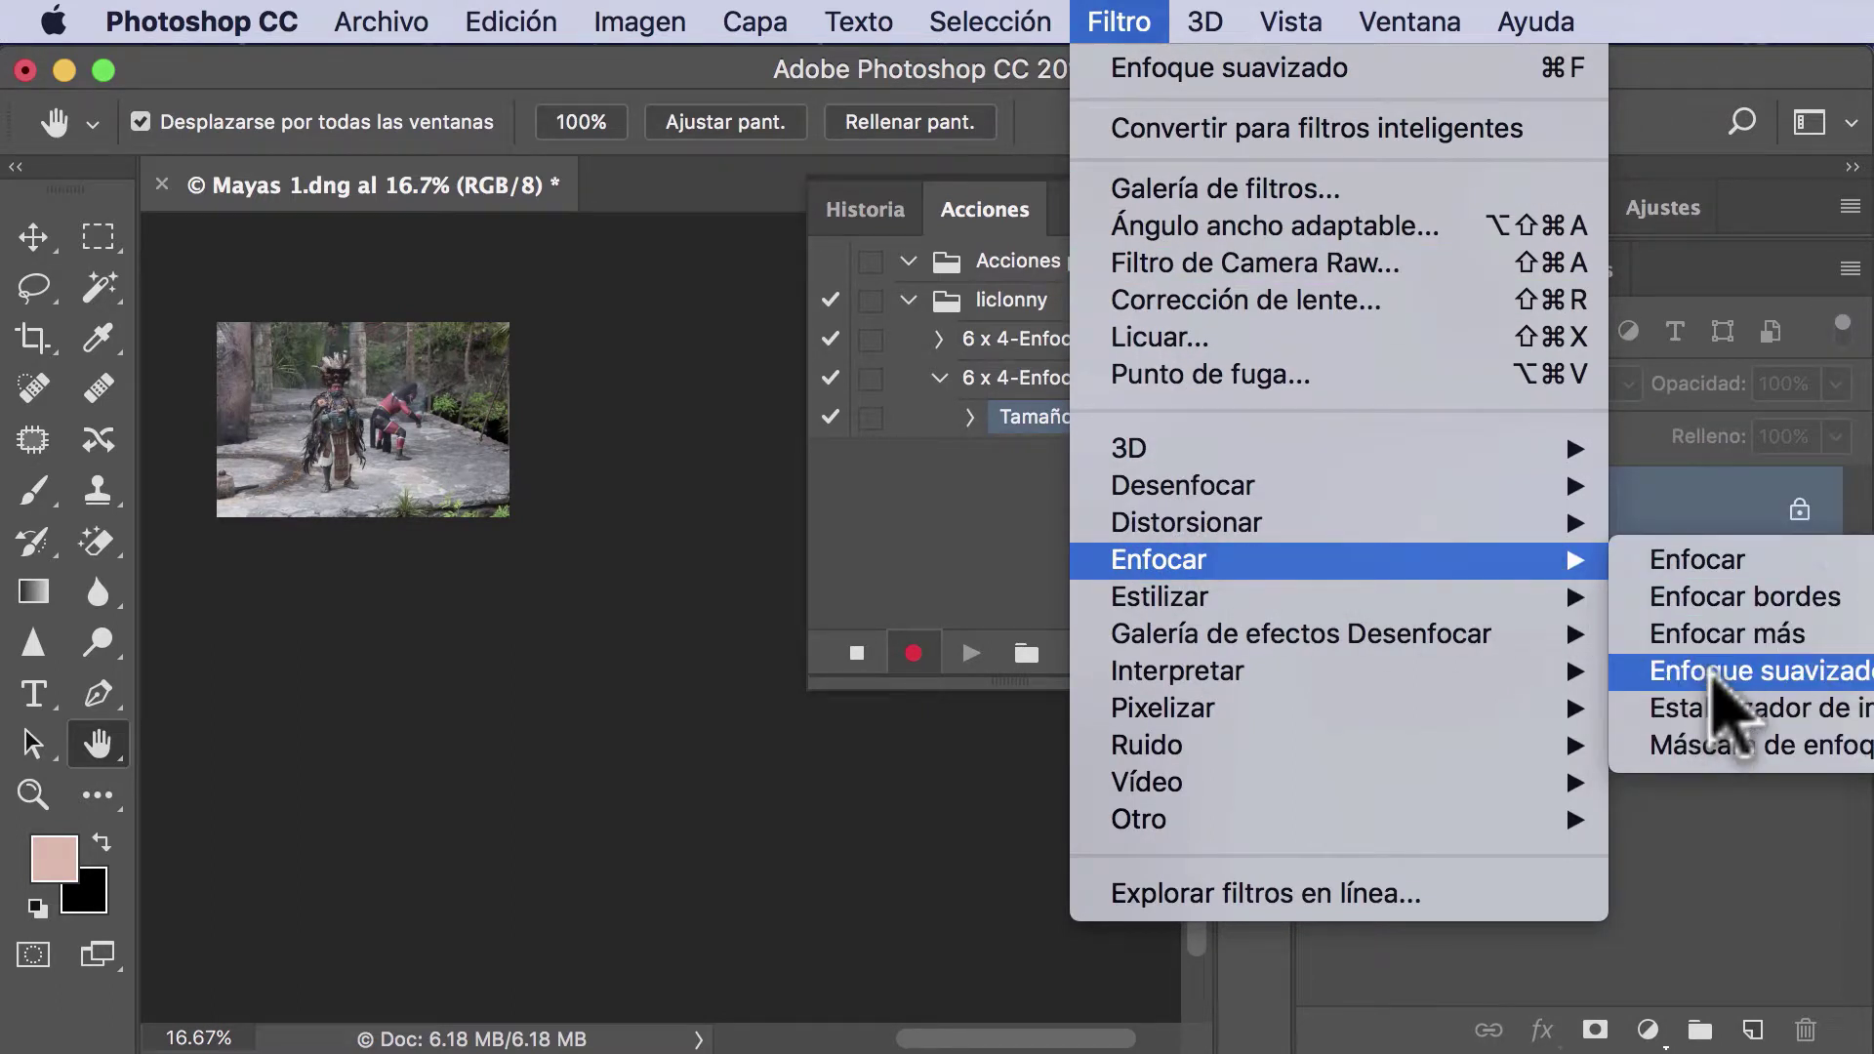
{"action": "left_click", "coordinate": [1713, 674]}
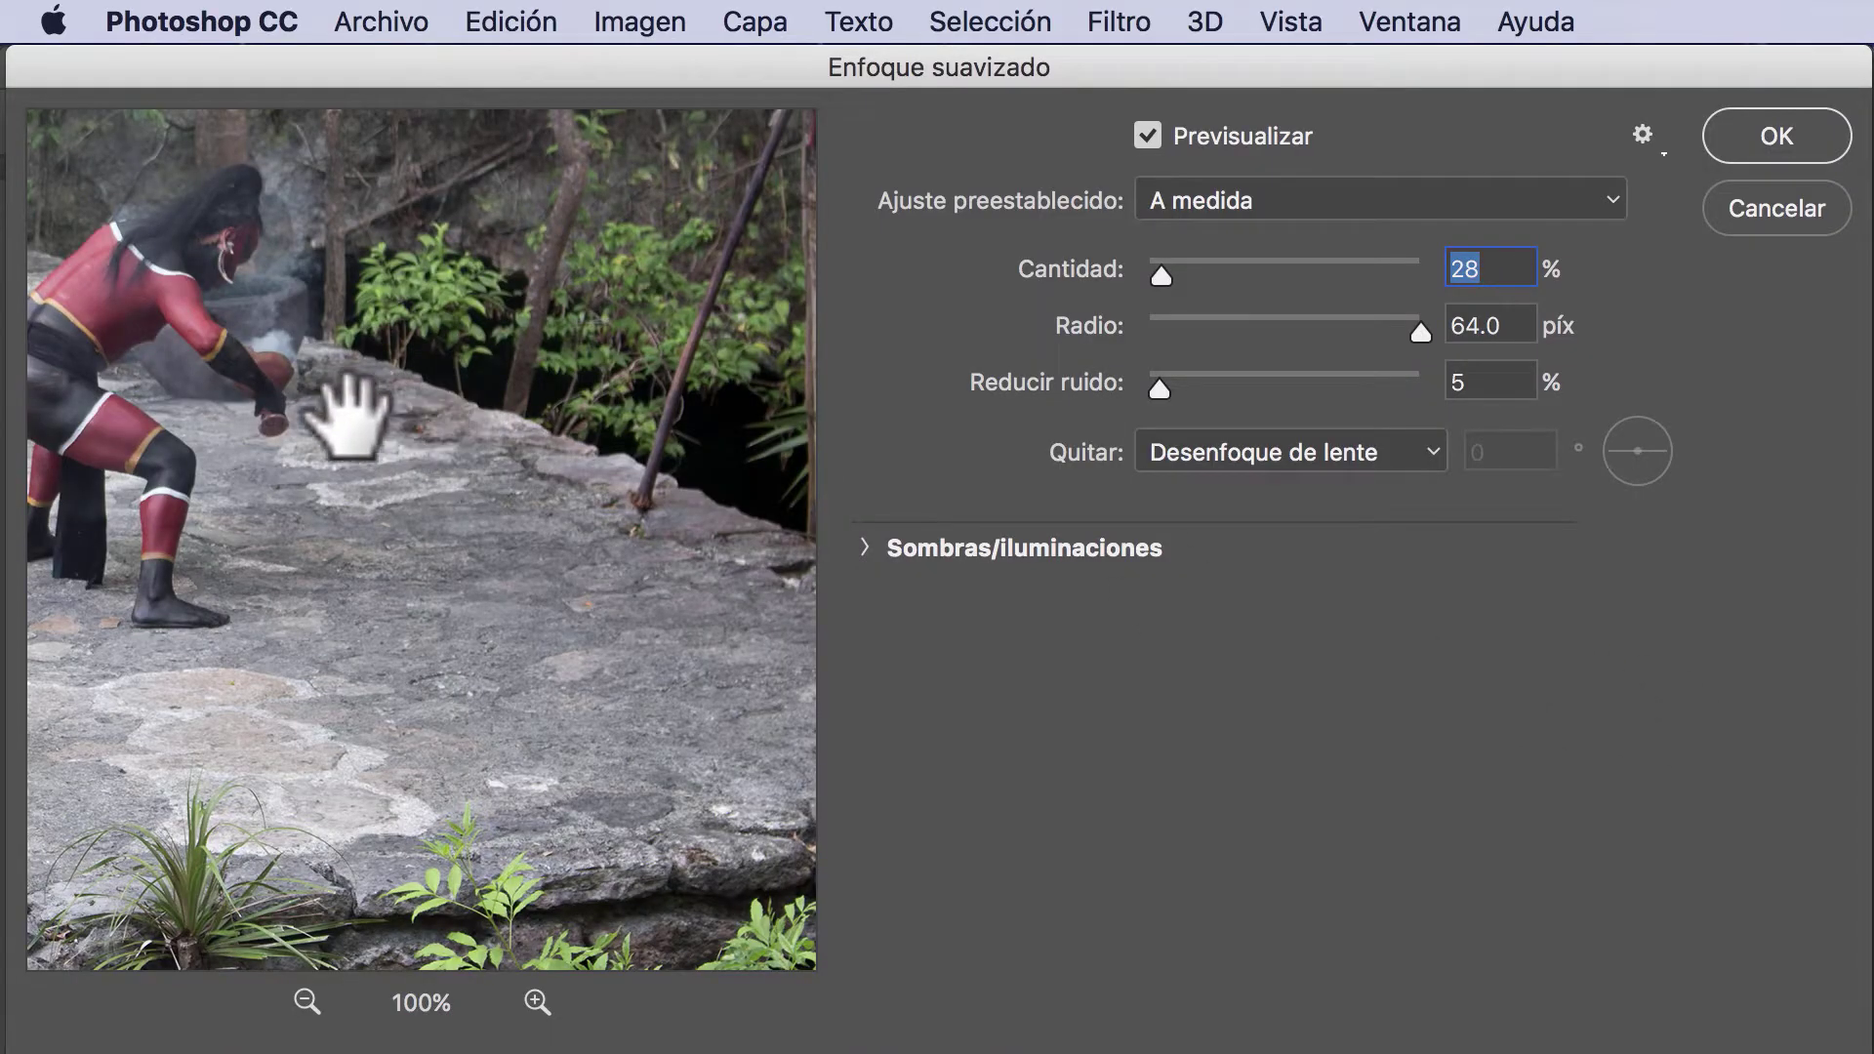
{"action": "left_click_drag", "start_coordinate": [347, 415], "coordinate": [849, 636]}
{"action": "mouse_move", "coordinate": [511, 452]}
{"action": "left_mouse_down"}
{"action": "mouse_move", "coordinate": [682, 426]}
{"action": "mouse_move", "coordinate": [606, 384]}
{"action": "left_mouse_up"}
{"action": "left_click_drag", "start_coordinate": [1166, 277], "coordinate": [1174, 277]}
{"action": "mouse_move", "coordinate": [1418, 332]}
{"action": "left_mouse_down"}
{"action": "mouse_move", "coordinate": [1122, 322]}
{"action": "mouse_move", "coordinate": [1122, 279]}
{"action": "left_mouse_up"}
{"action": "left_click_drag", "start_coordinate": [1159, 389], "coordinate": [1108, 406]}
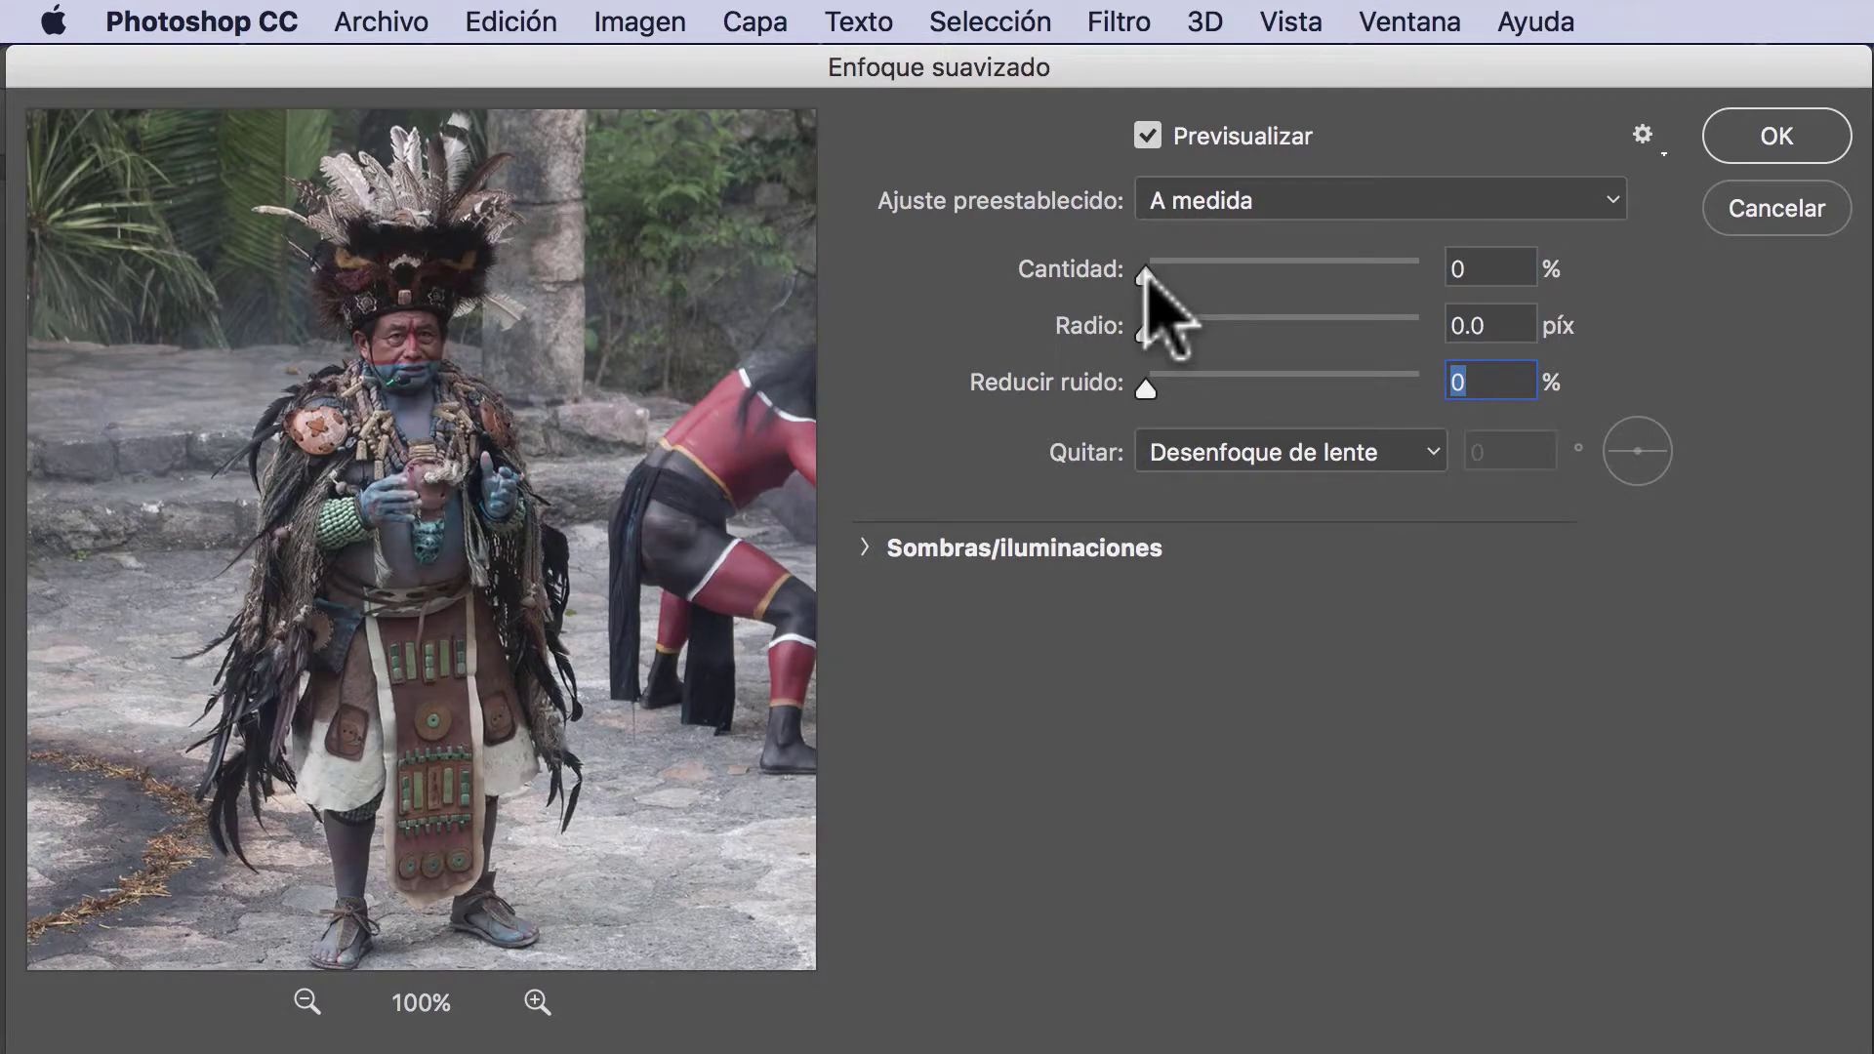
{"action": "left_click_drag", "start_coordinate": [1147, 276], "coordinate": [1228, 280]}
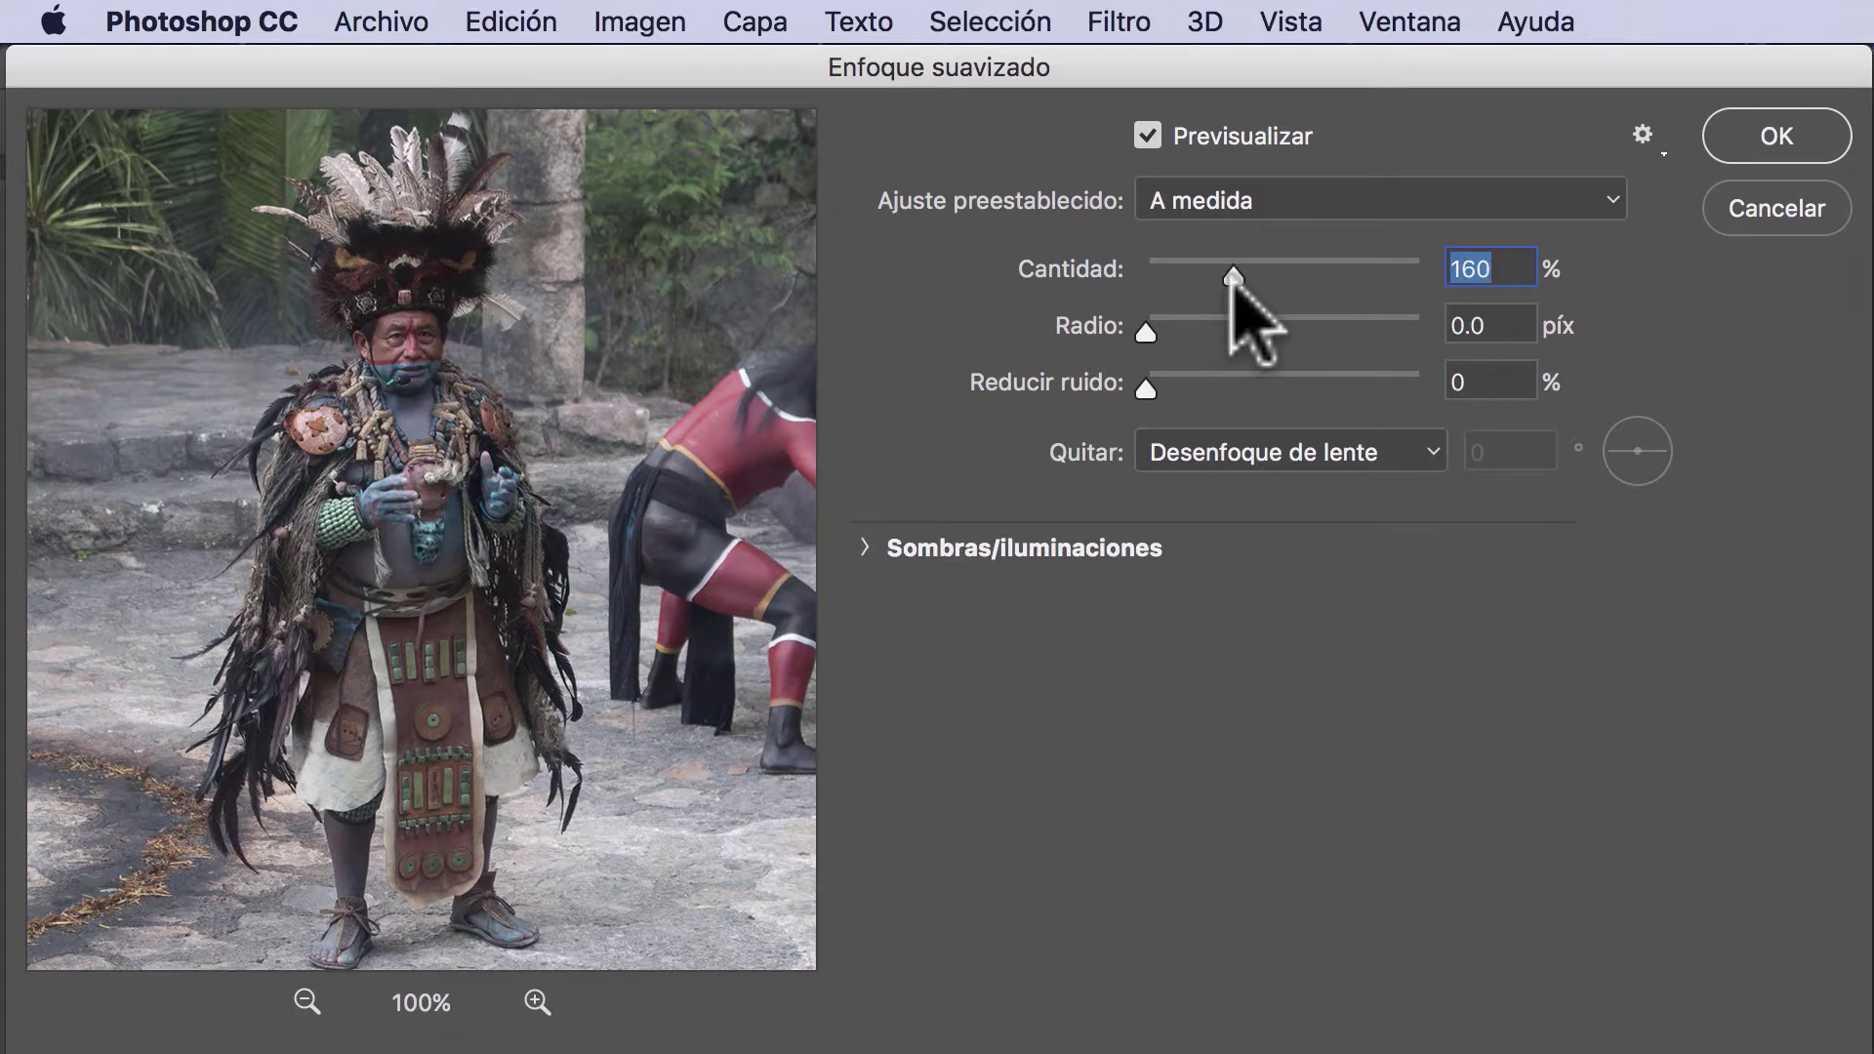
- Check the headdress at 200–300% and apply 206% amount, 0.8 px radius, 2% noise reduction
{"action": "left_click", "coordinate": [532, 998]}
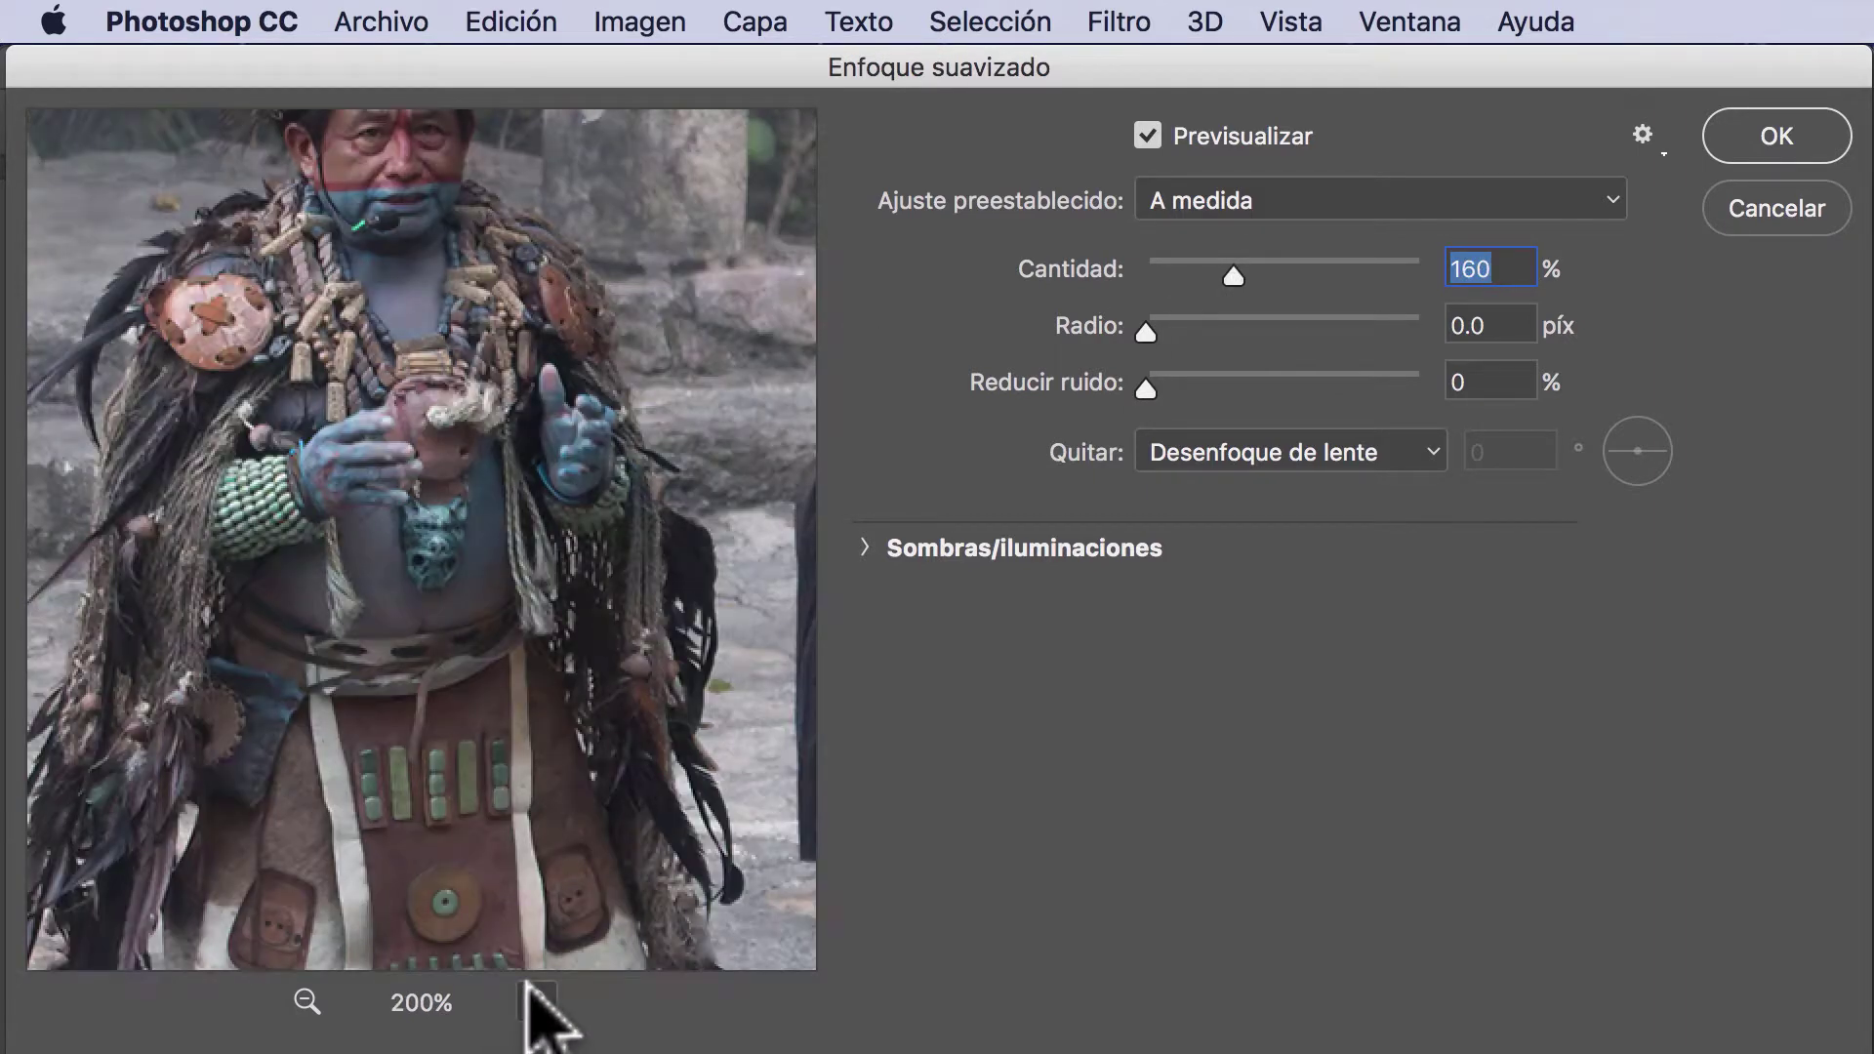
{"action": "left_click_drag", "start_coordinate": [470, 454], "coordinate": [494, 670]}
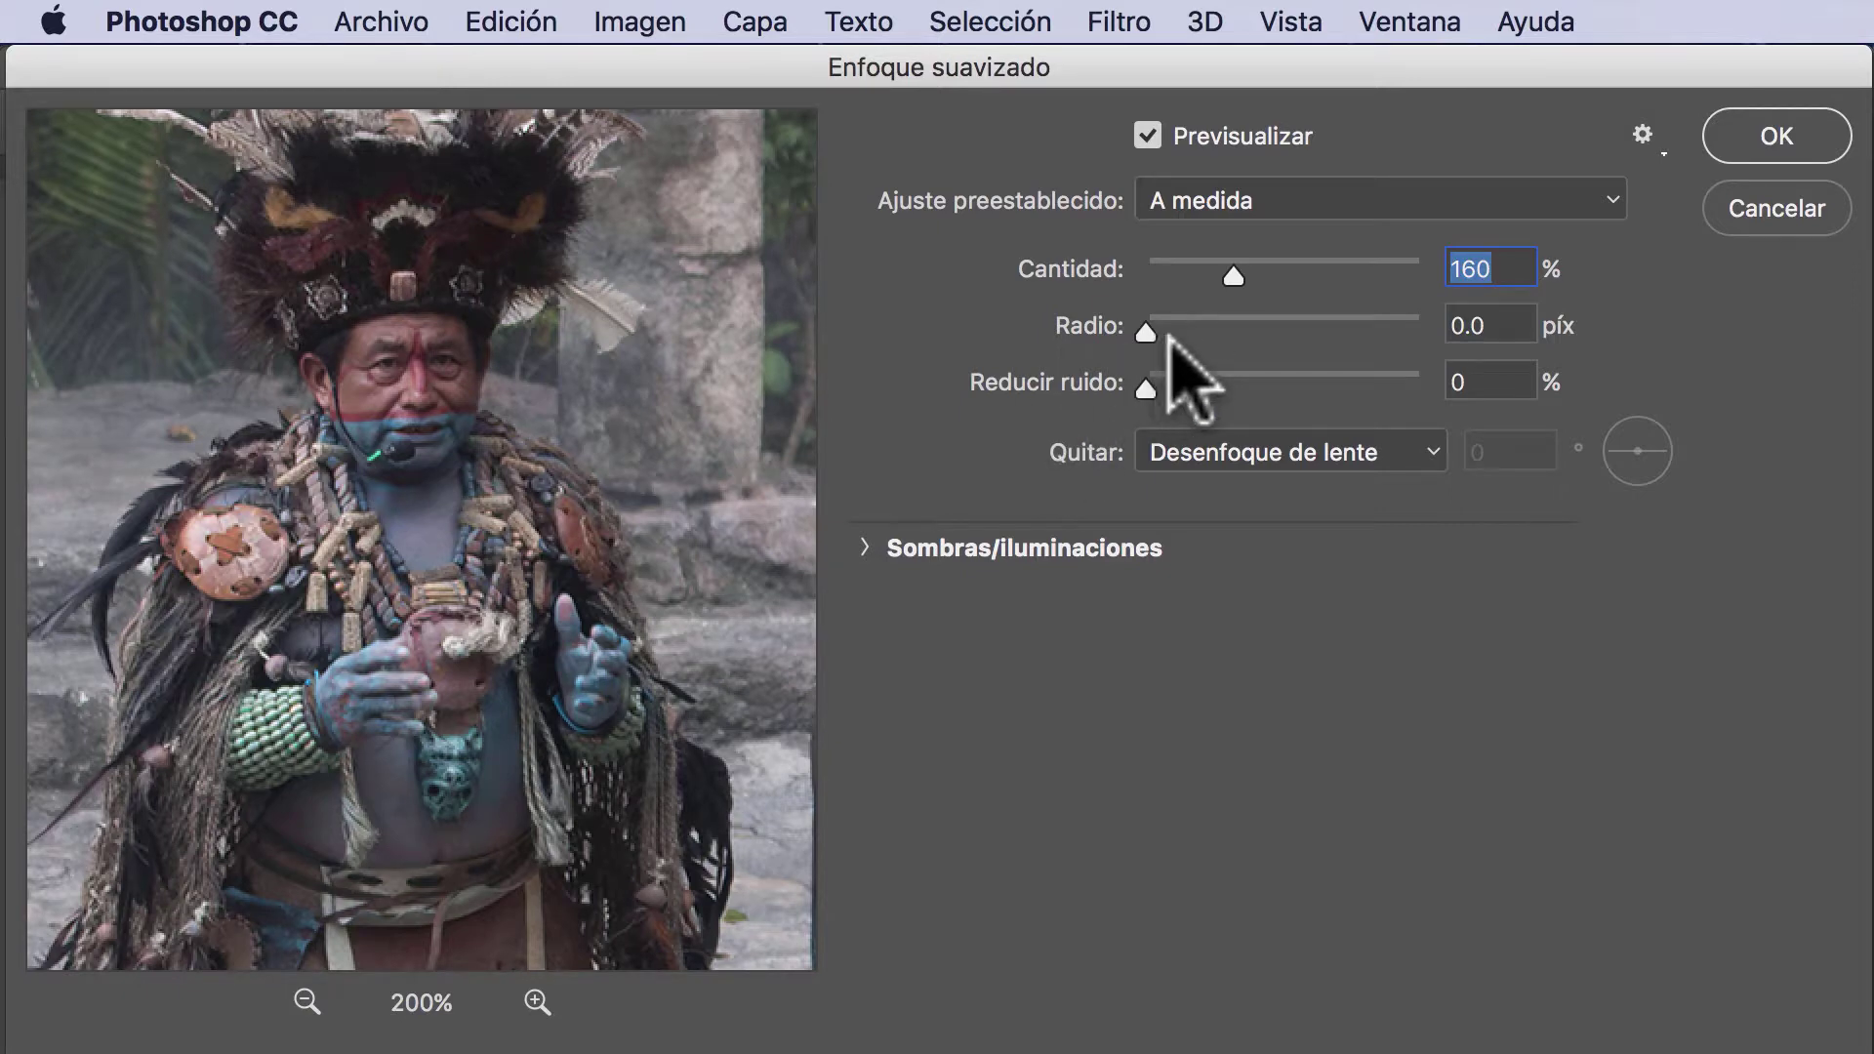
{"action": "left_click_drag", "start_coordinate": [1146, 333], "coordinate": [1186, 329]}
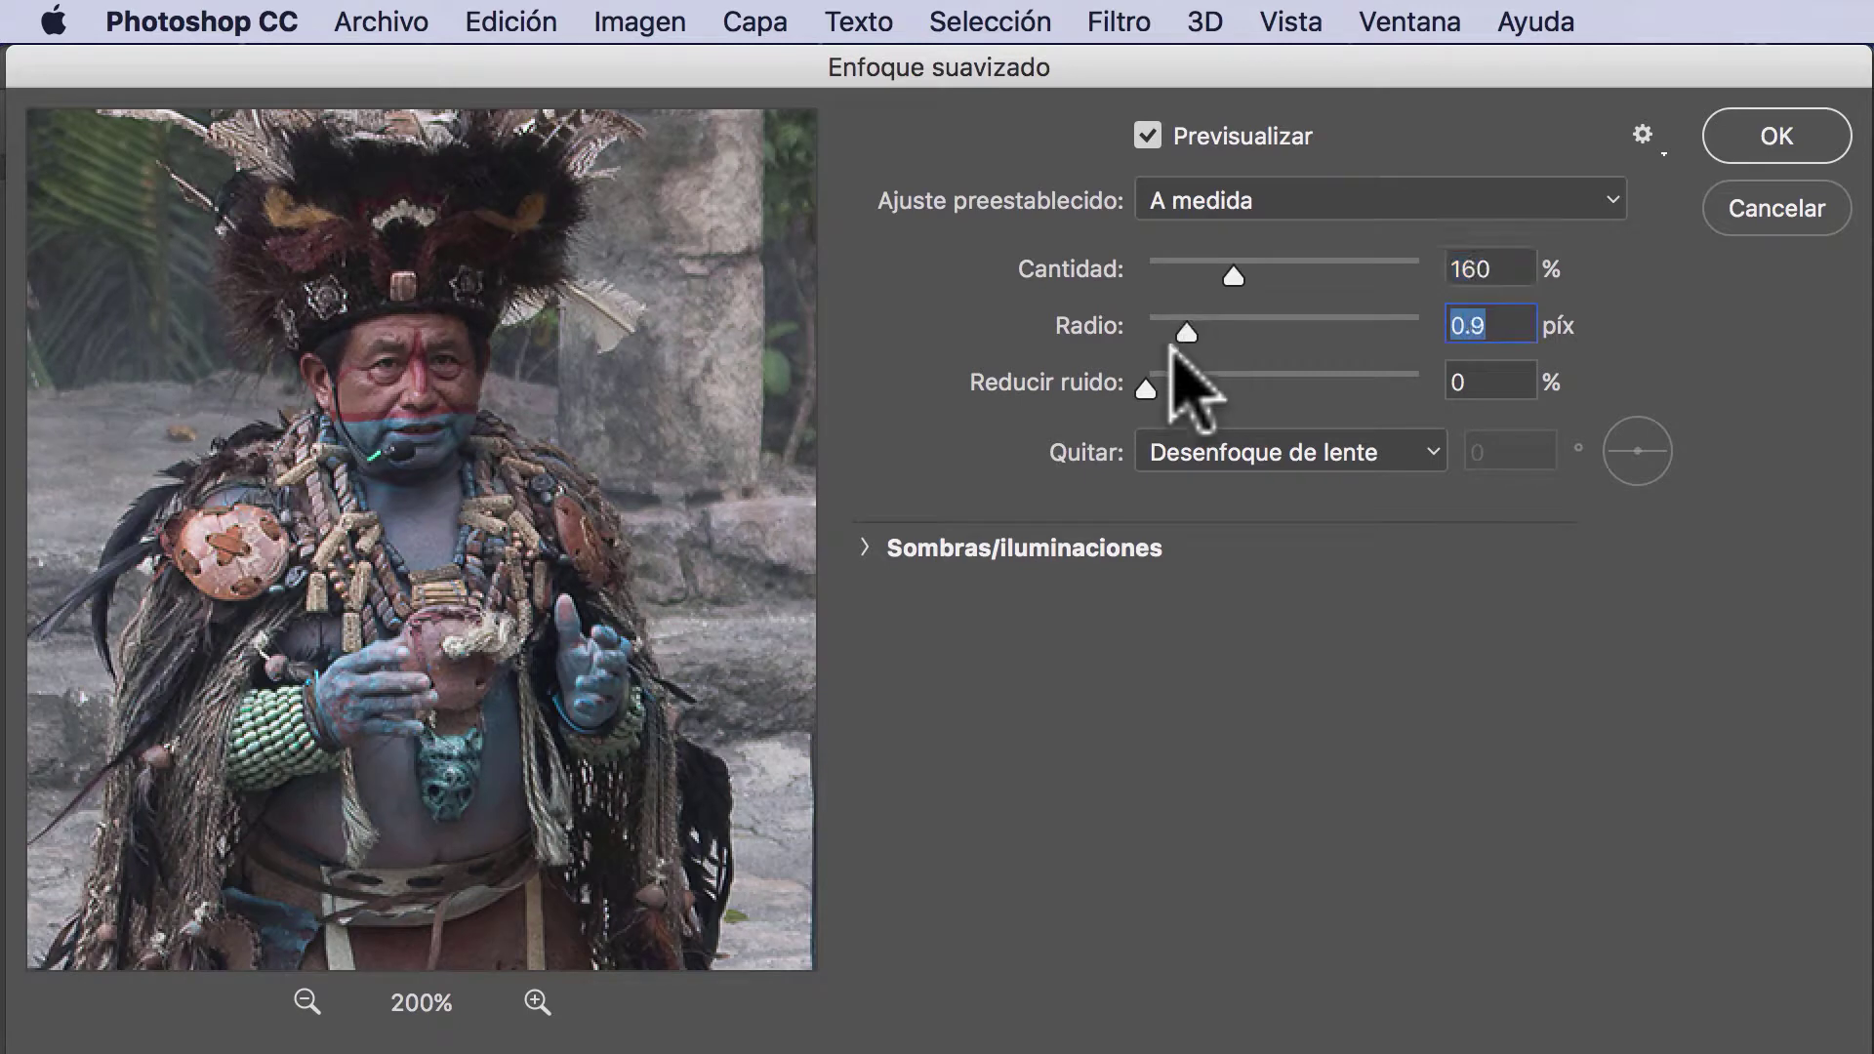
{"action": "left_click_drag", "start_coordinate": [1144, 391], "coordinate": [1149, 386]}
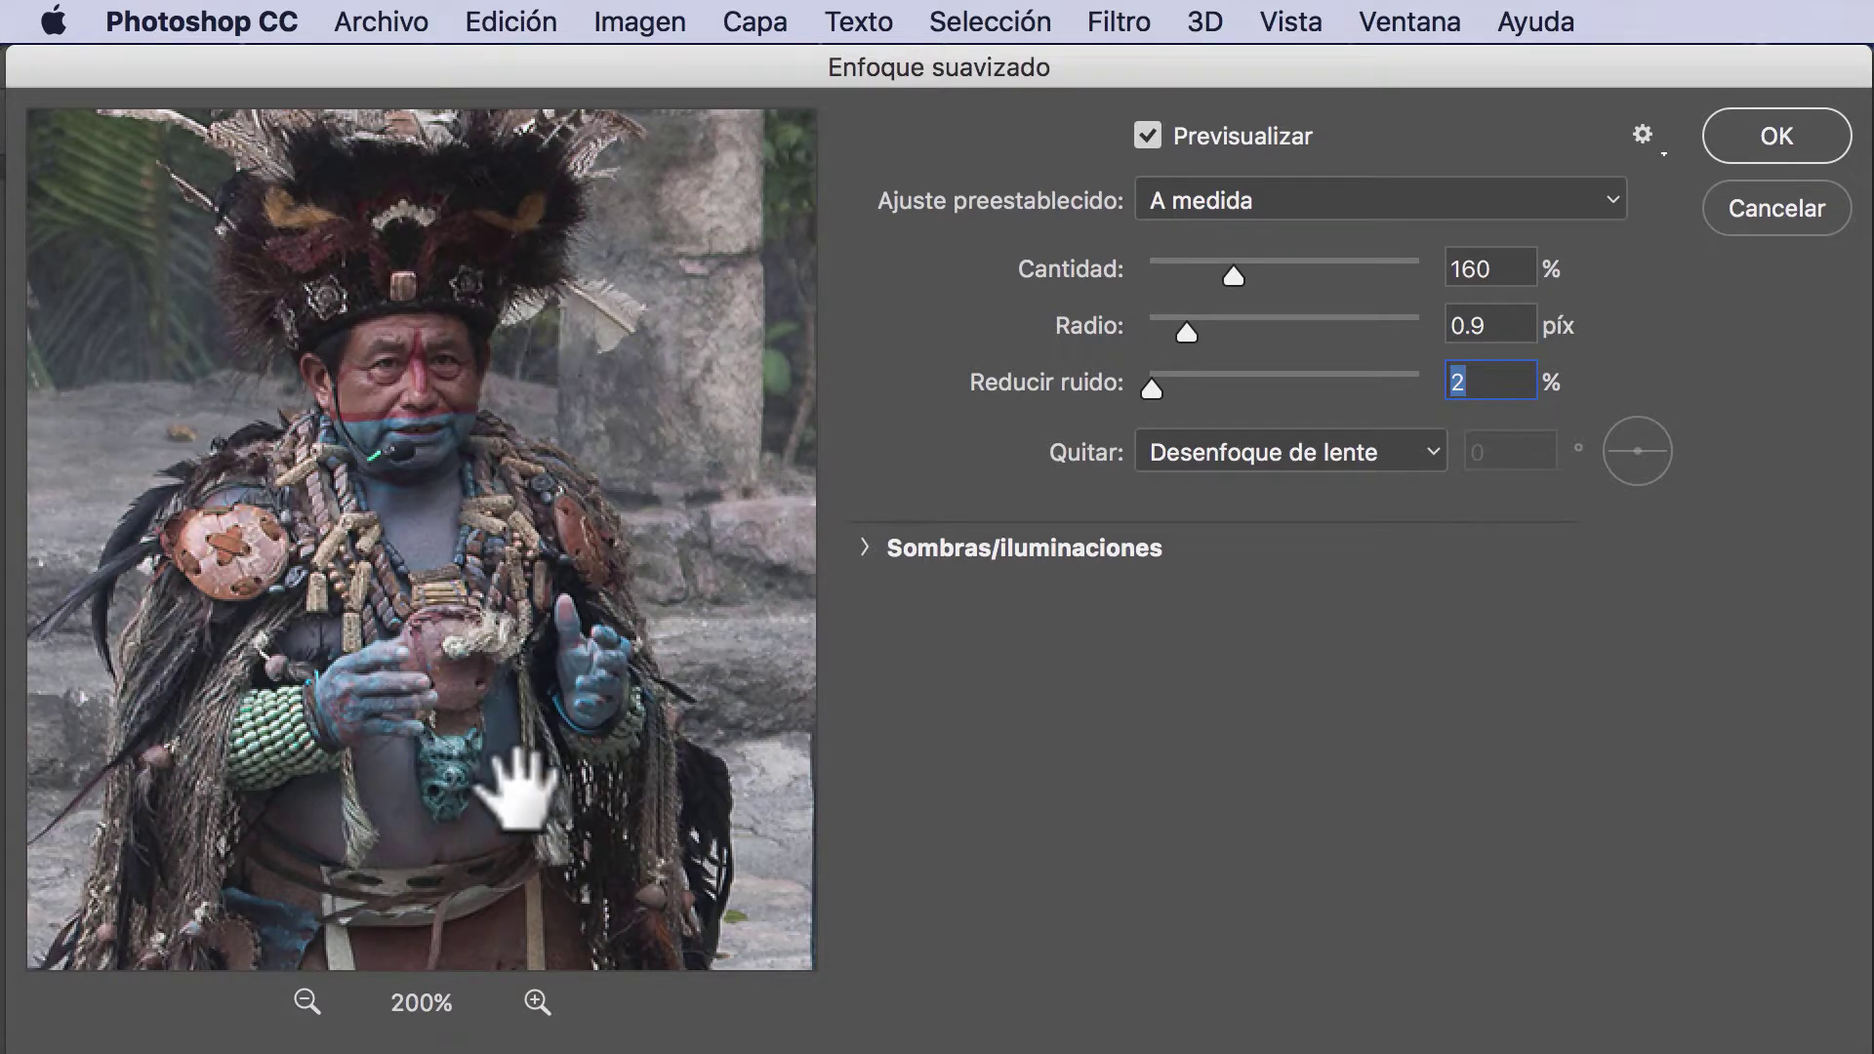
{"action": "left_click", "coordinate": [537, 1002]}
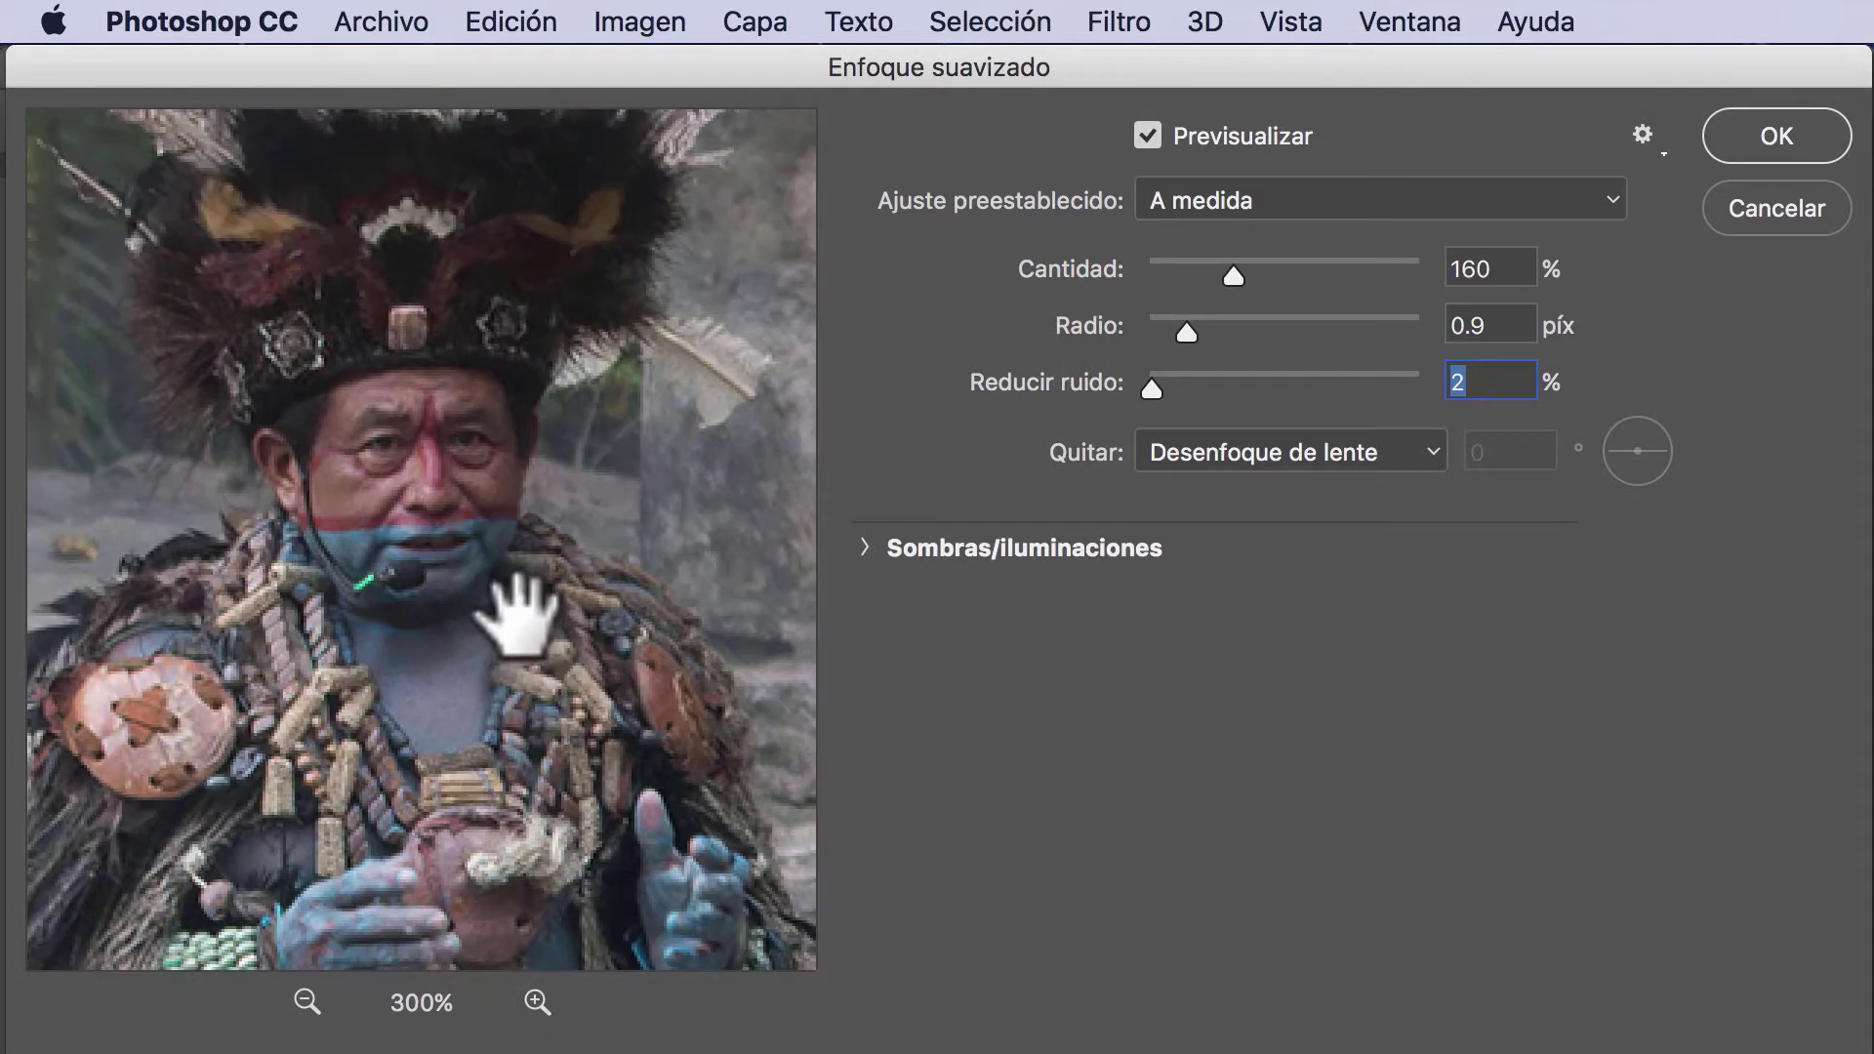
{"action": "left_click_drag", "start_coordinate": [507, 459], "coordinate": [532, 670]}
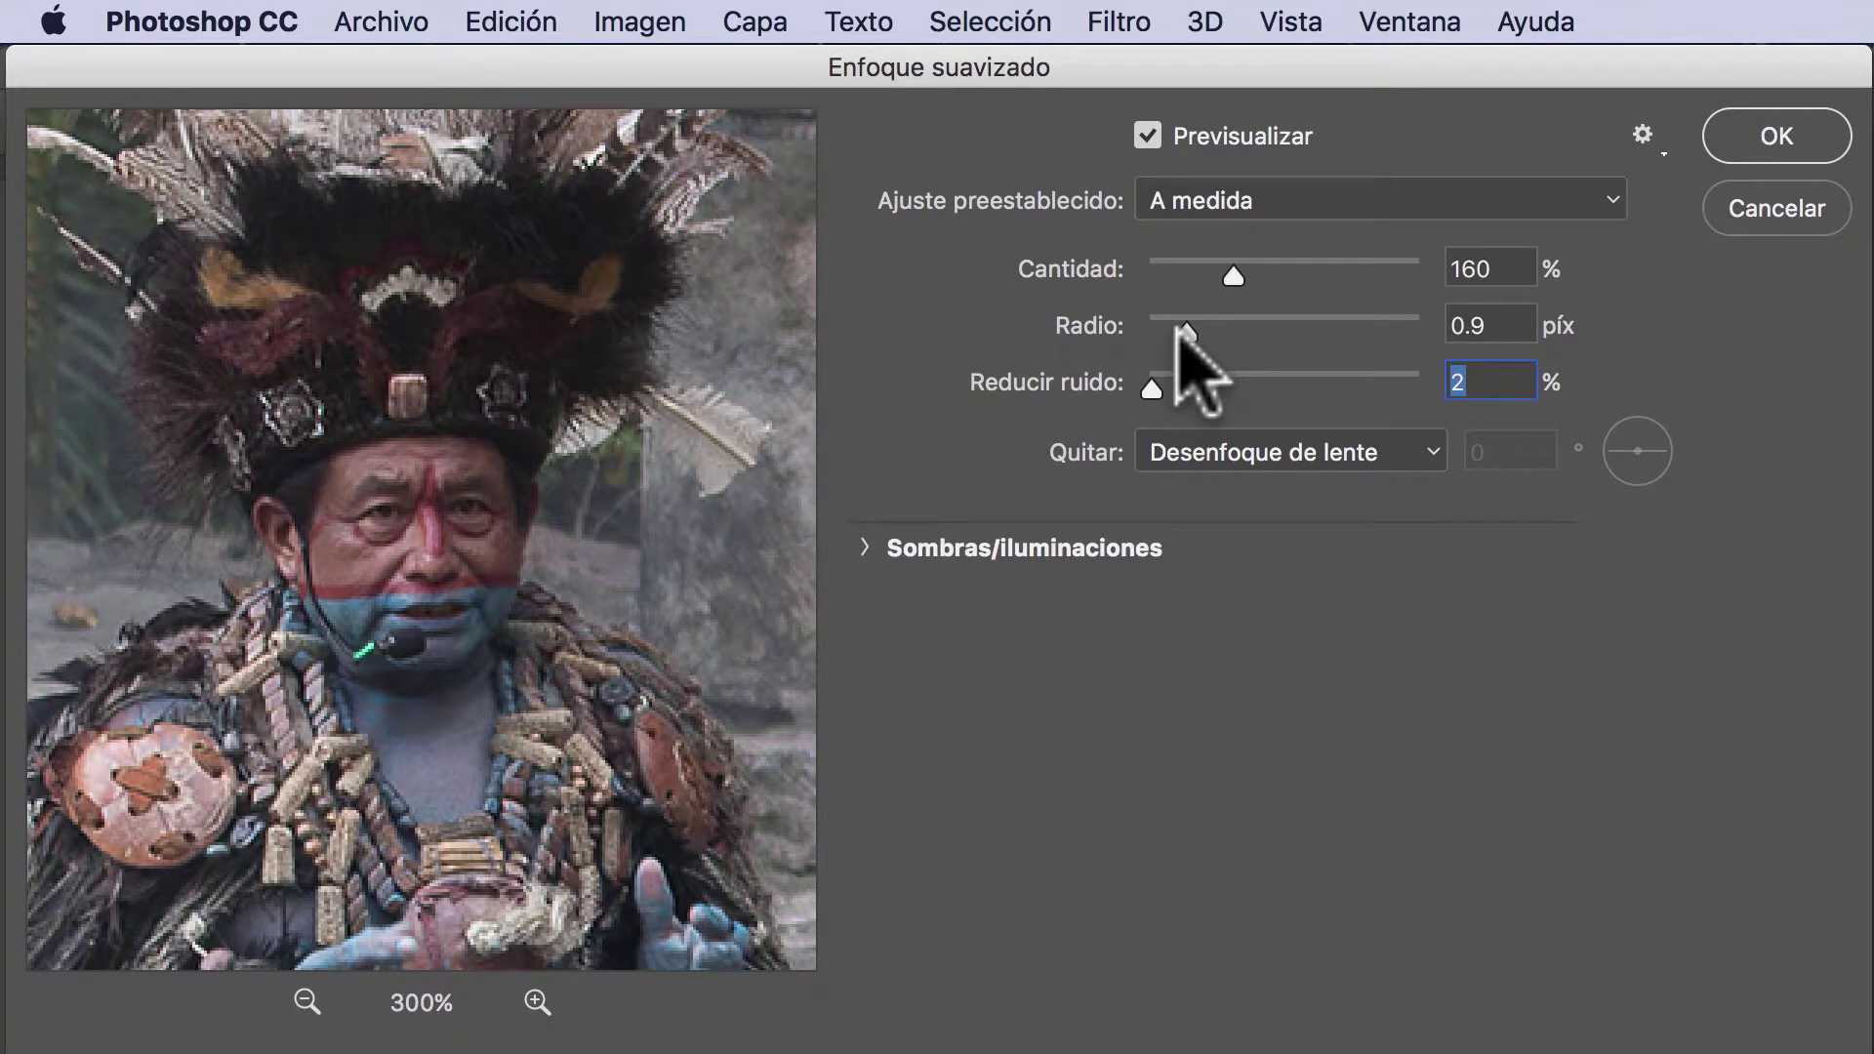
{"action": "left_click_drag", "start_coordinate": [1234, 277], "coordinate": [1257, 276]}
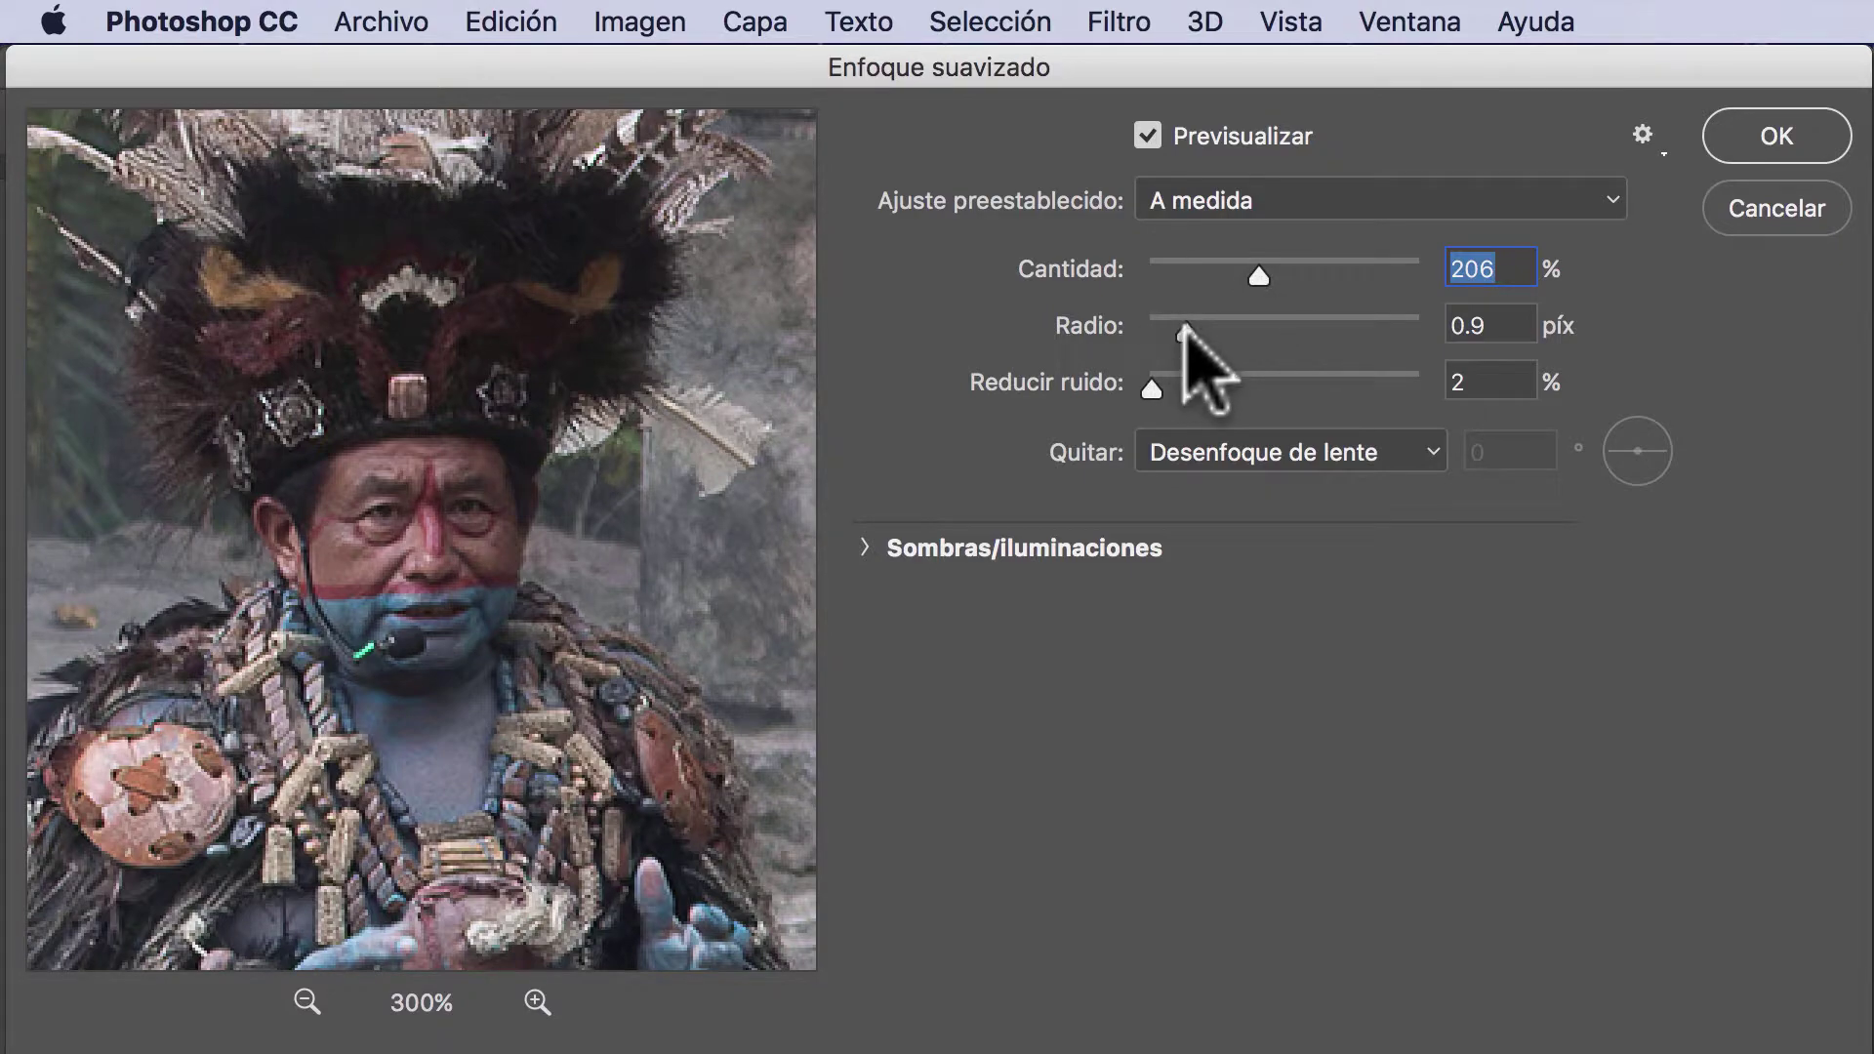
{"action": "mouse_move", "coordinate": [1186, 332]}
{"action": "left_mouse_down"}
{"action": "mouse_move", "coordinate": [1202, 333]}
{"action": "mouse_move", "coordinate": [1181, 332]}
{"action": "left_mouse_up"}
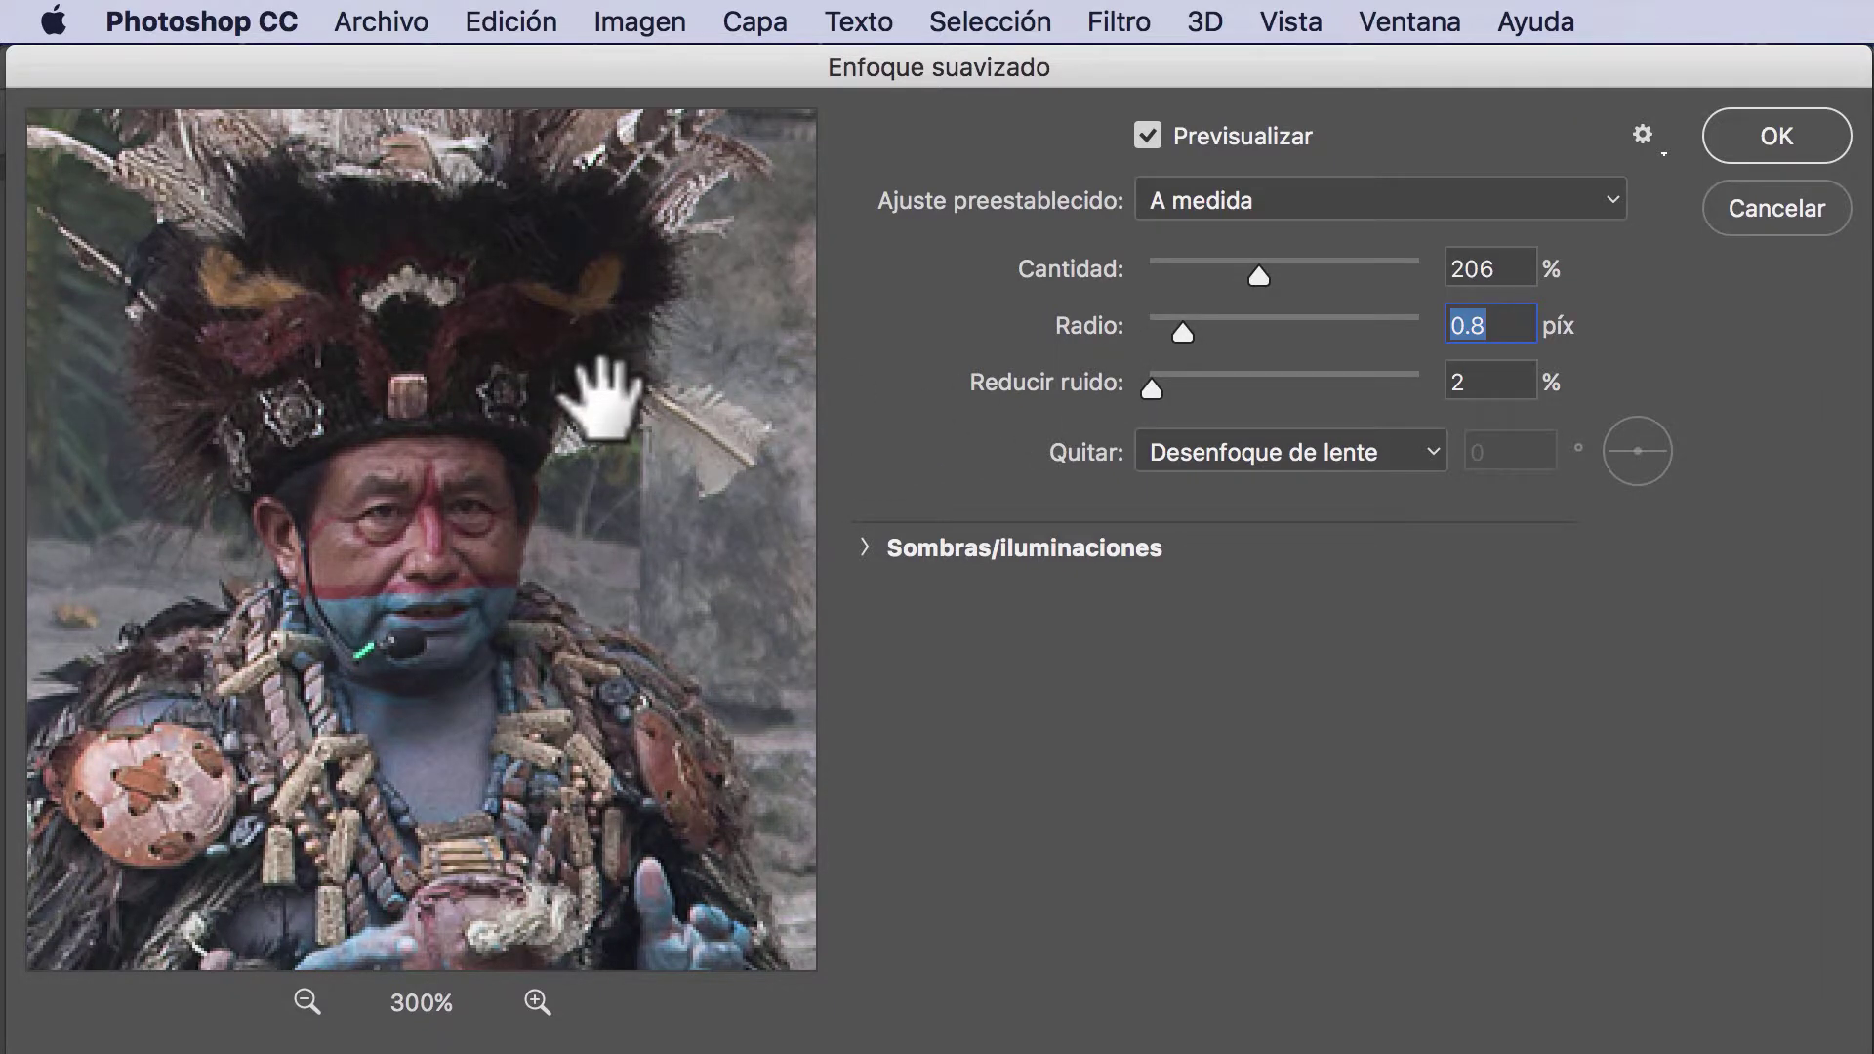
{"action": "left_click", "coordinate": [1763, 119]}
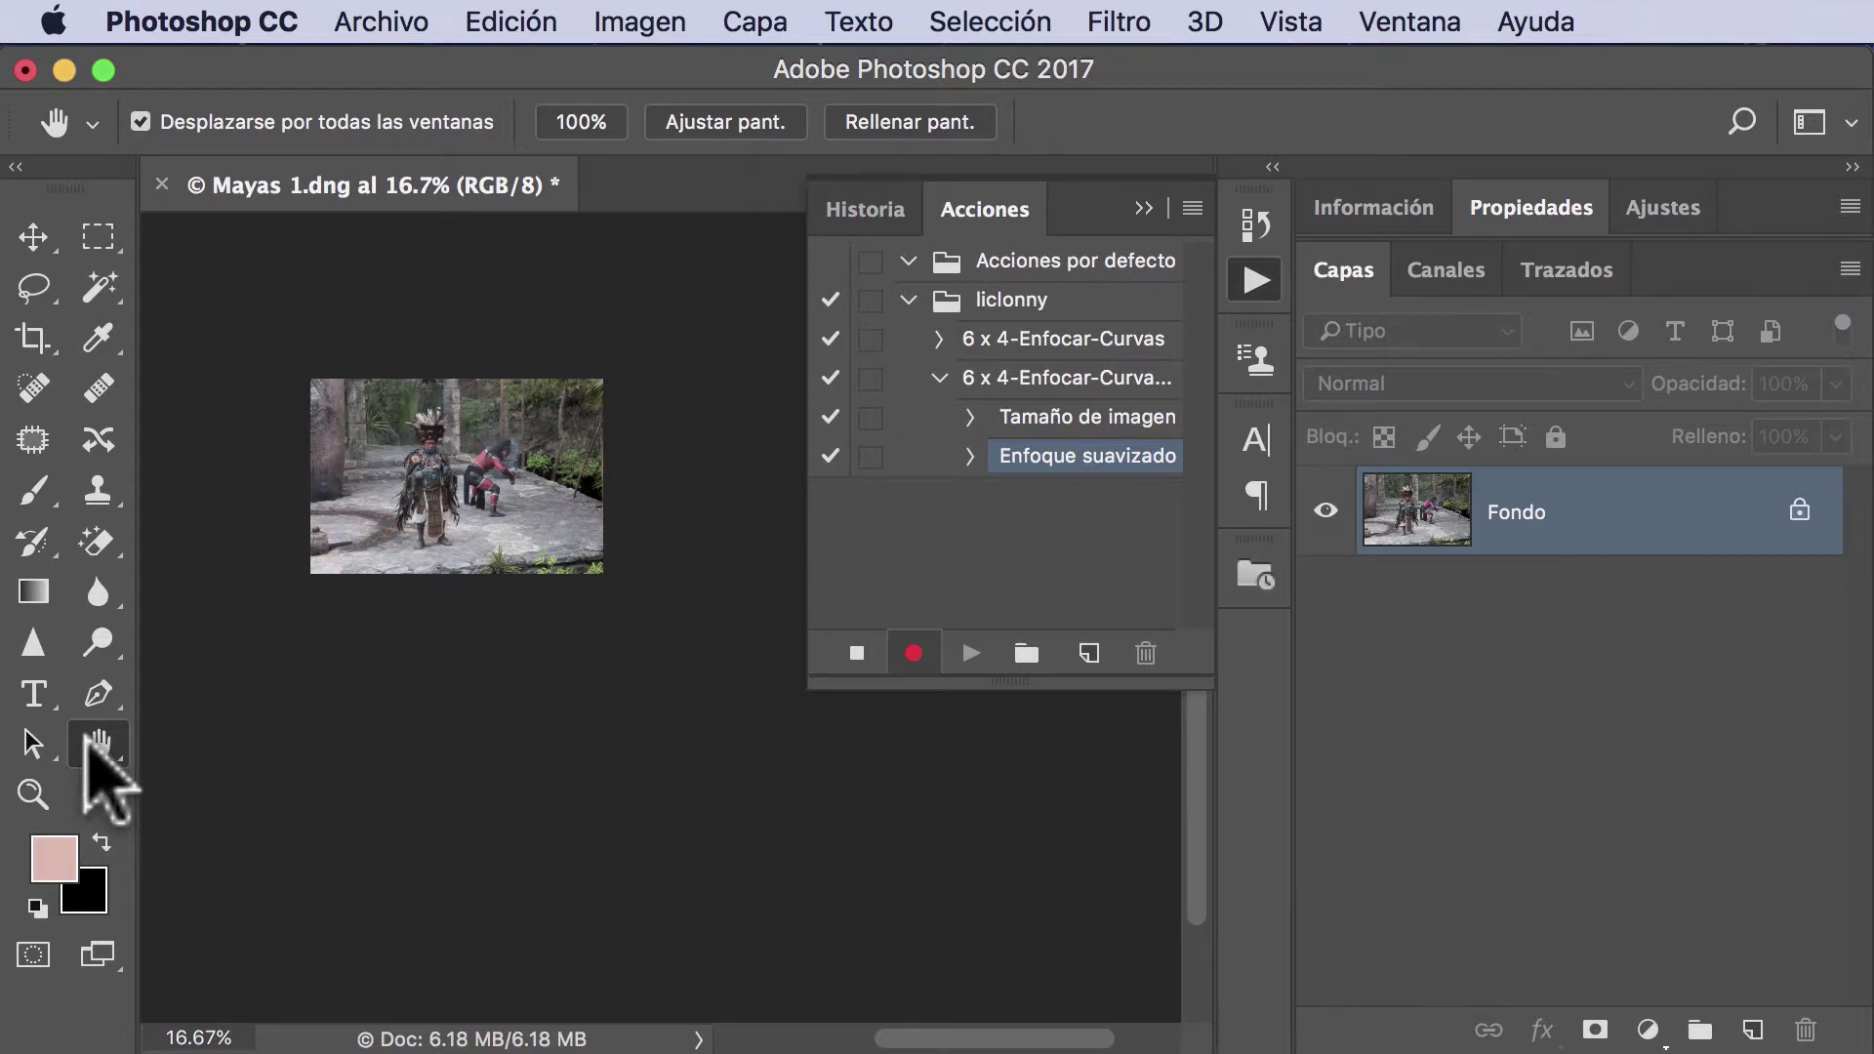
- Add a Curvas adjustment layer with a gentle two-point contrast curve
{"action": "double_click", "coordinate": [86, 742]}
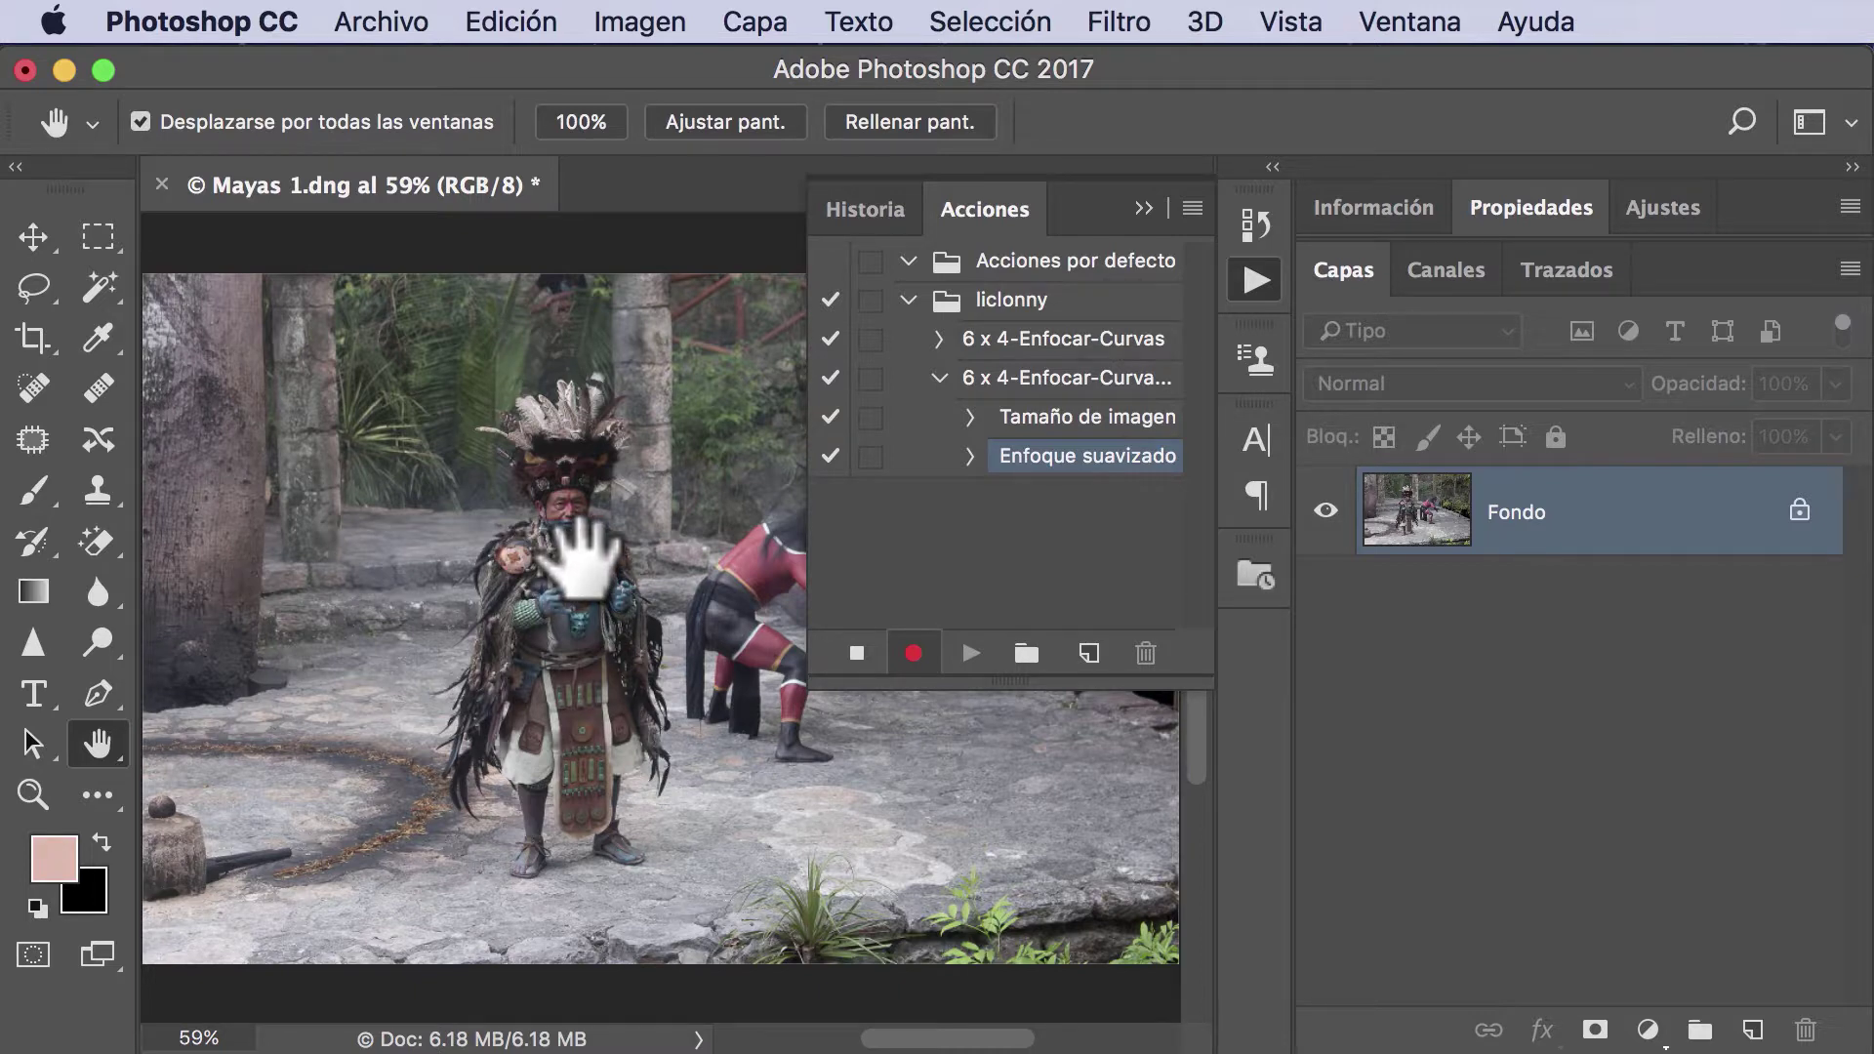
{"action": "left_click", "coordinate": [1662, 217]}
{"action": "left_click", "coordinate": [1484, 293]}
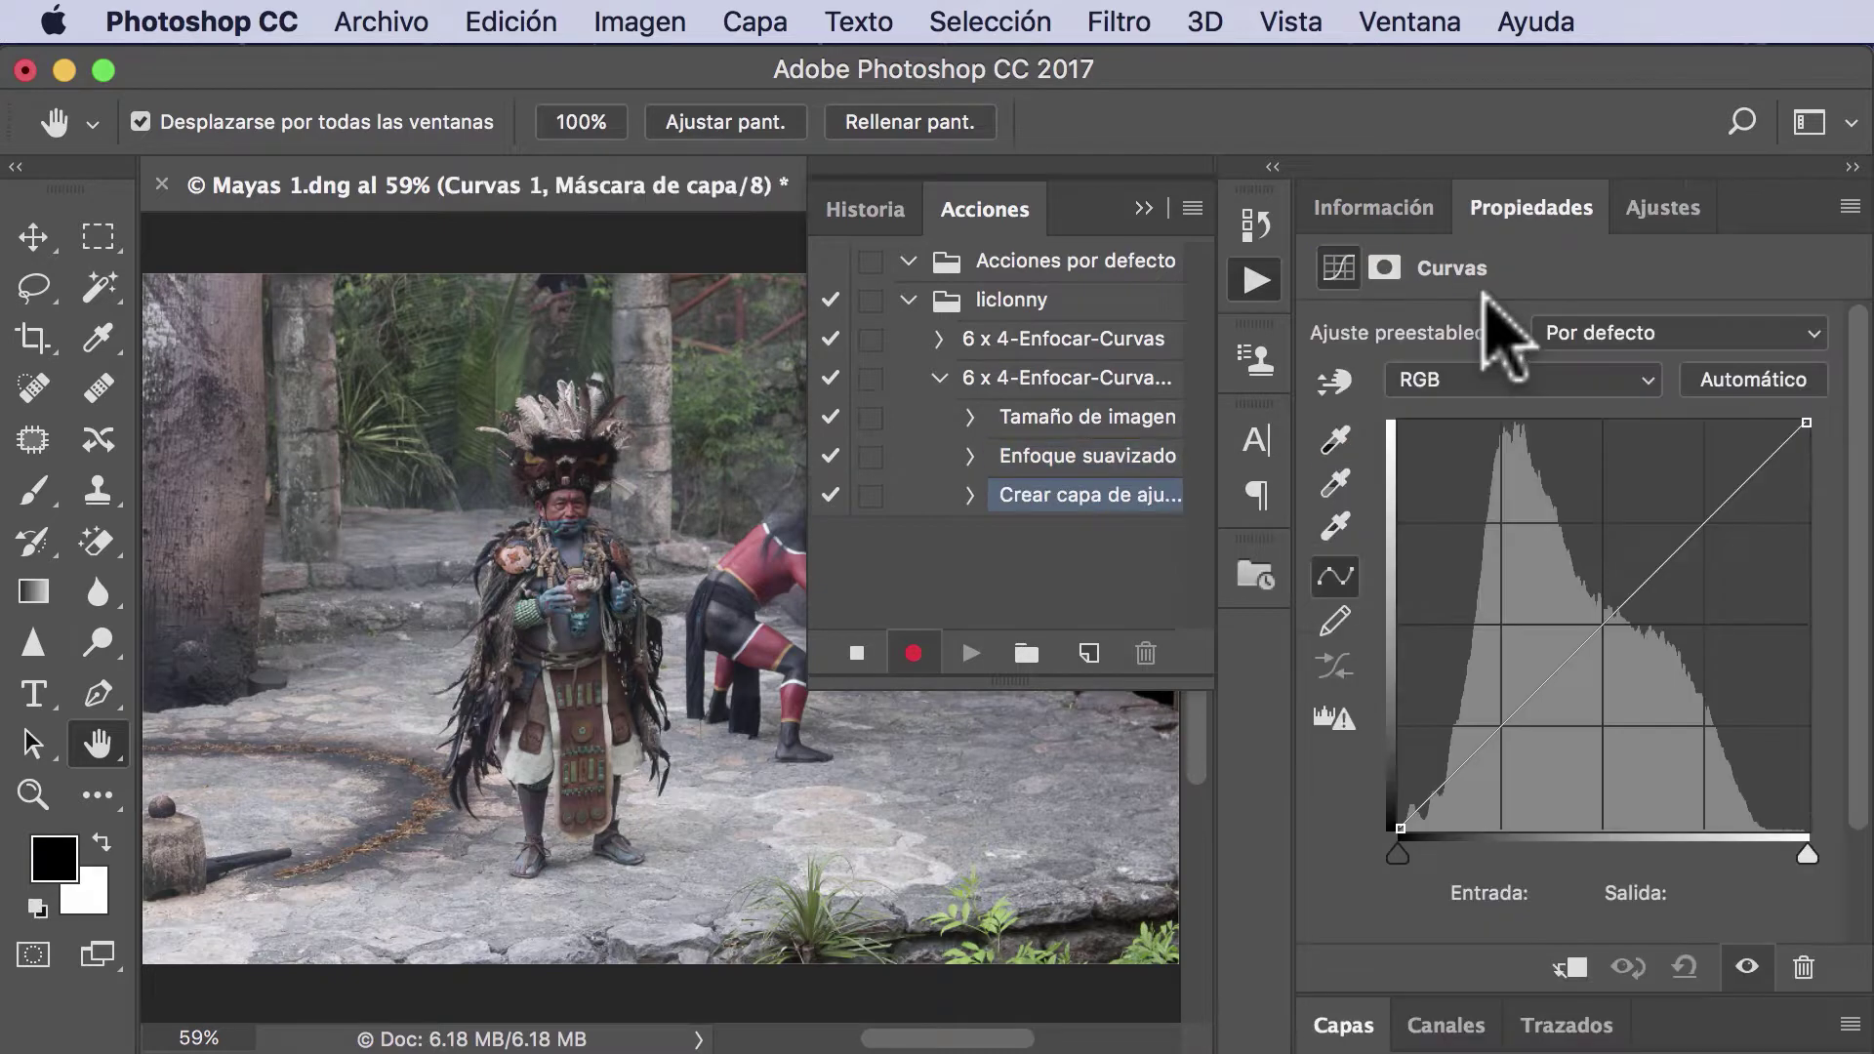
{"action": "left_click_drag", "start_coordinate": [1647, 577], "coordinate": [1641, 570]}
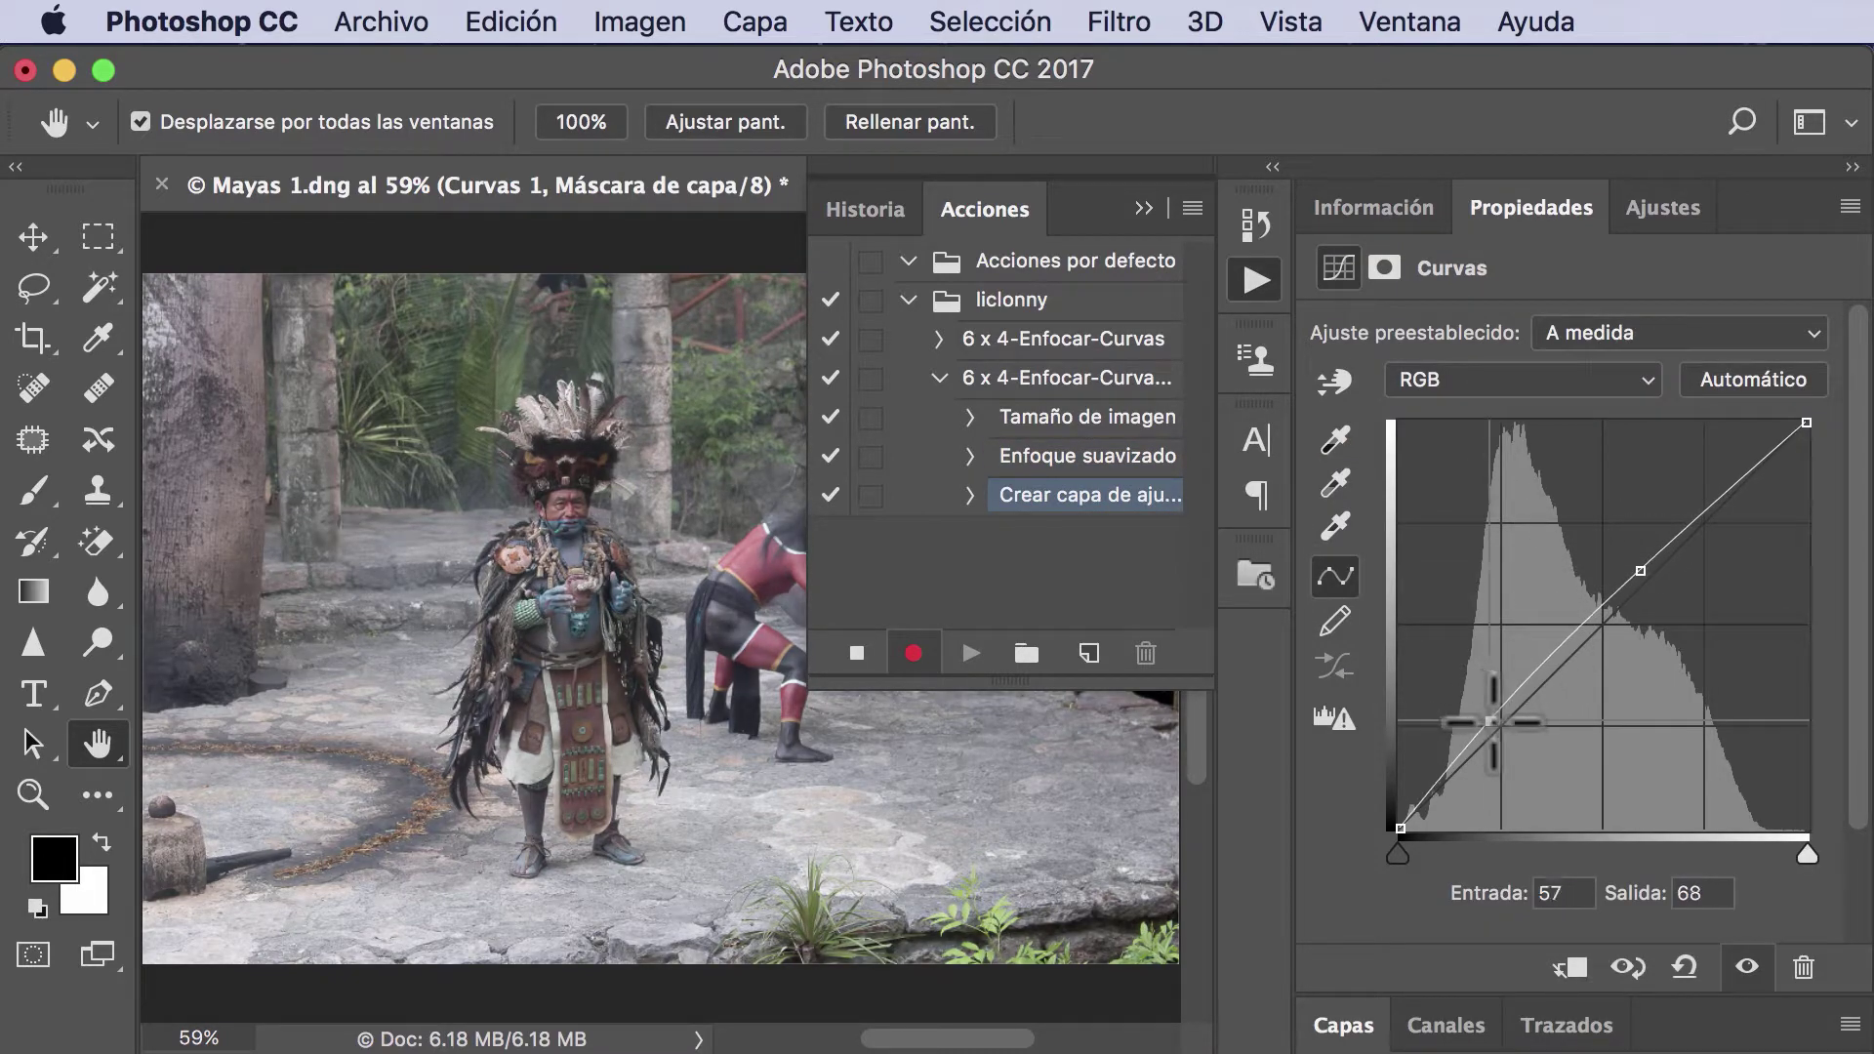
{"action": "left_click", "coordinate": [1500, 728]}
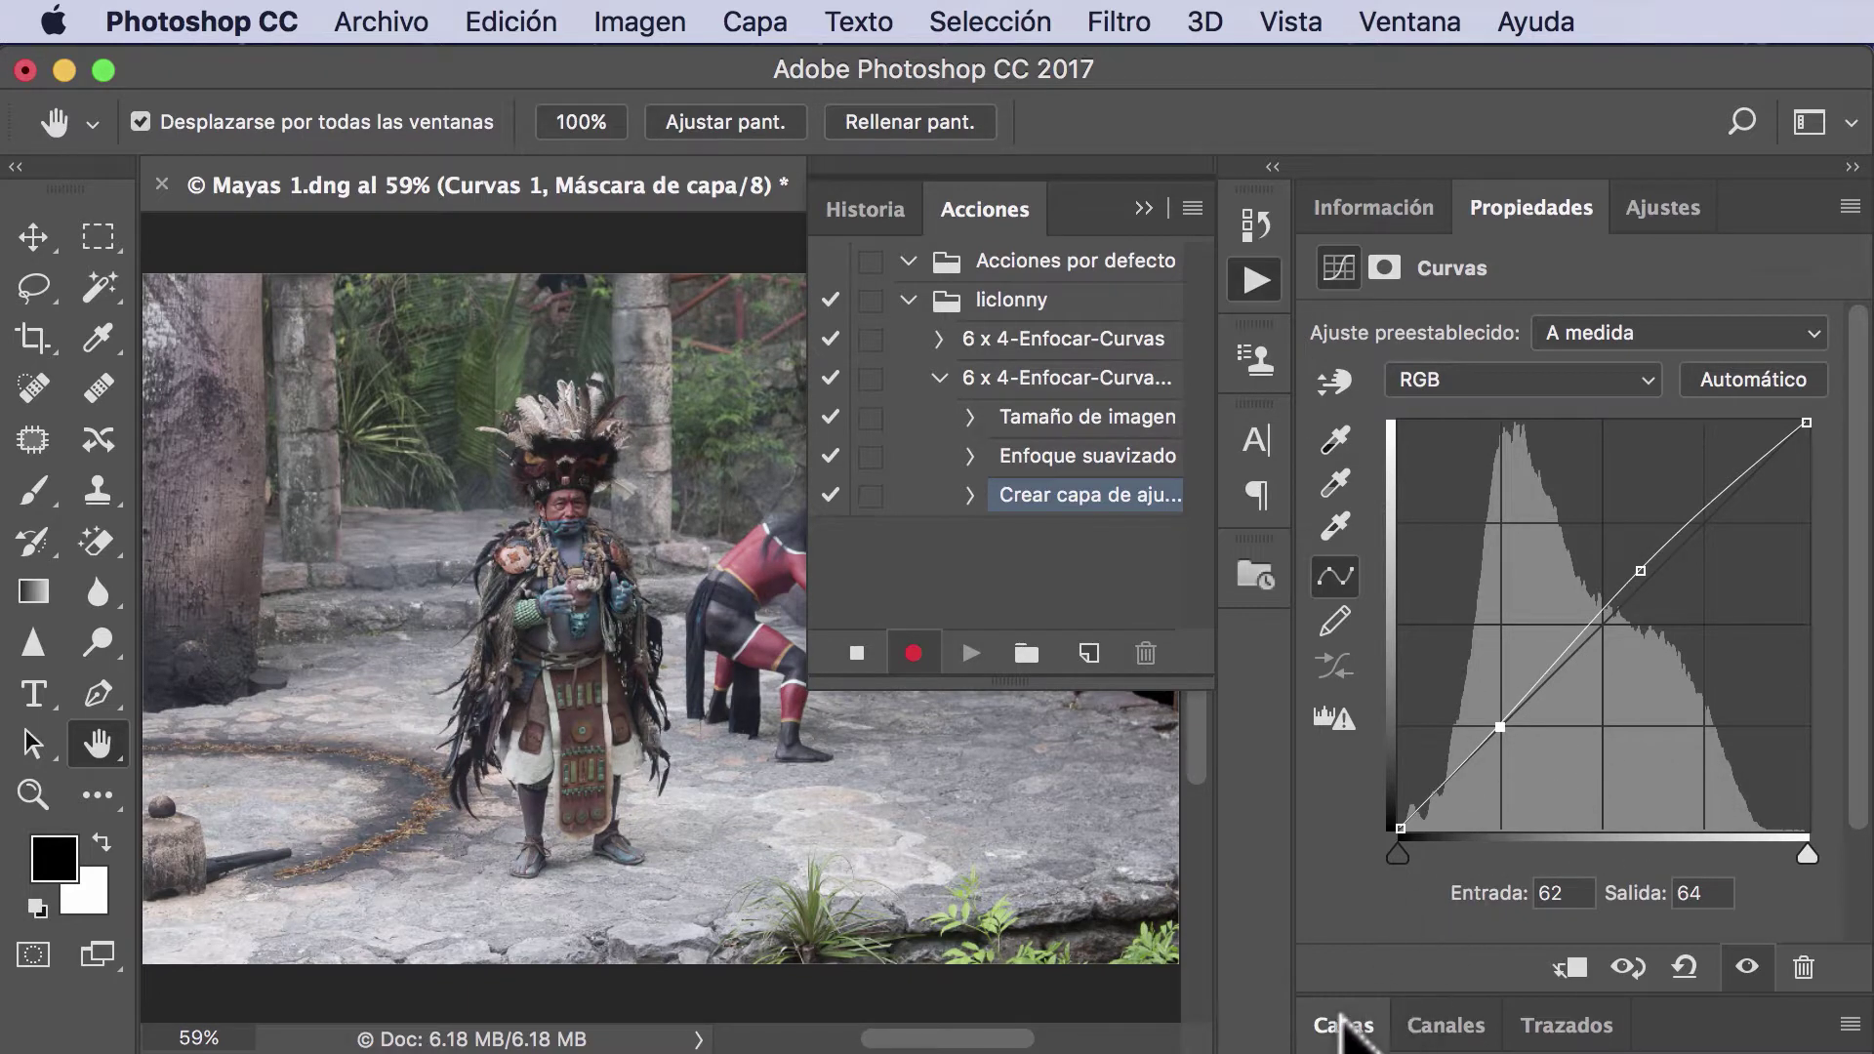
- Record the Curvas settings as a step in the action being recorded
{"action": "left_click", "coordinate": [1343, 1025]}
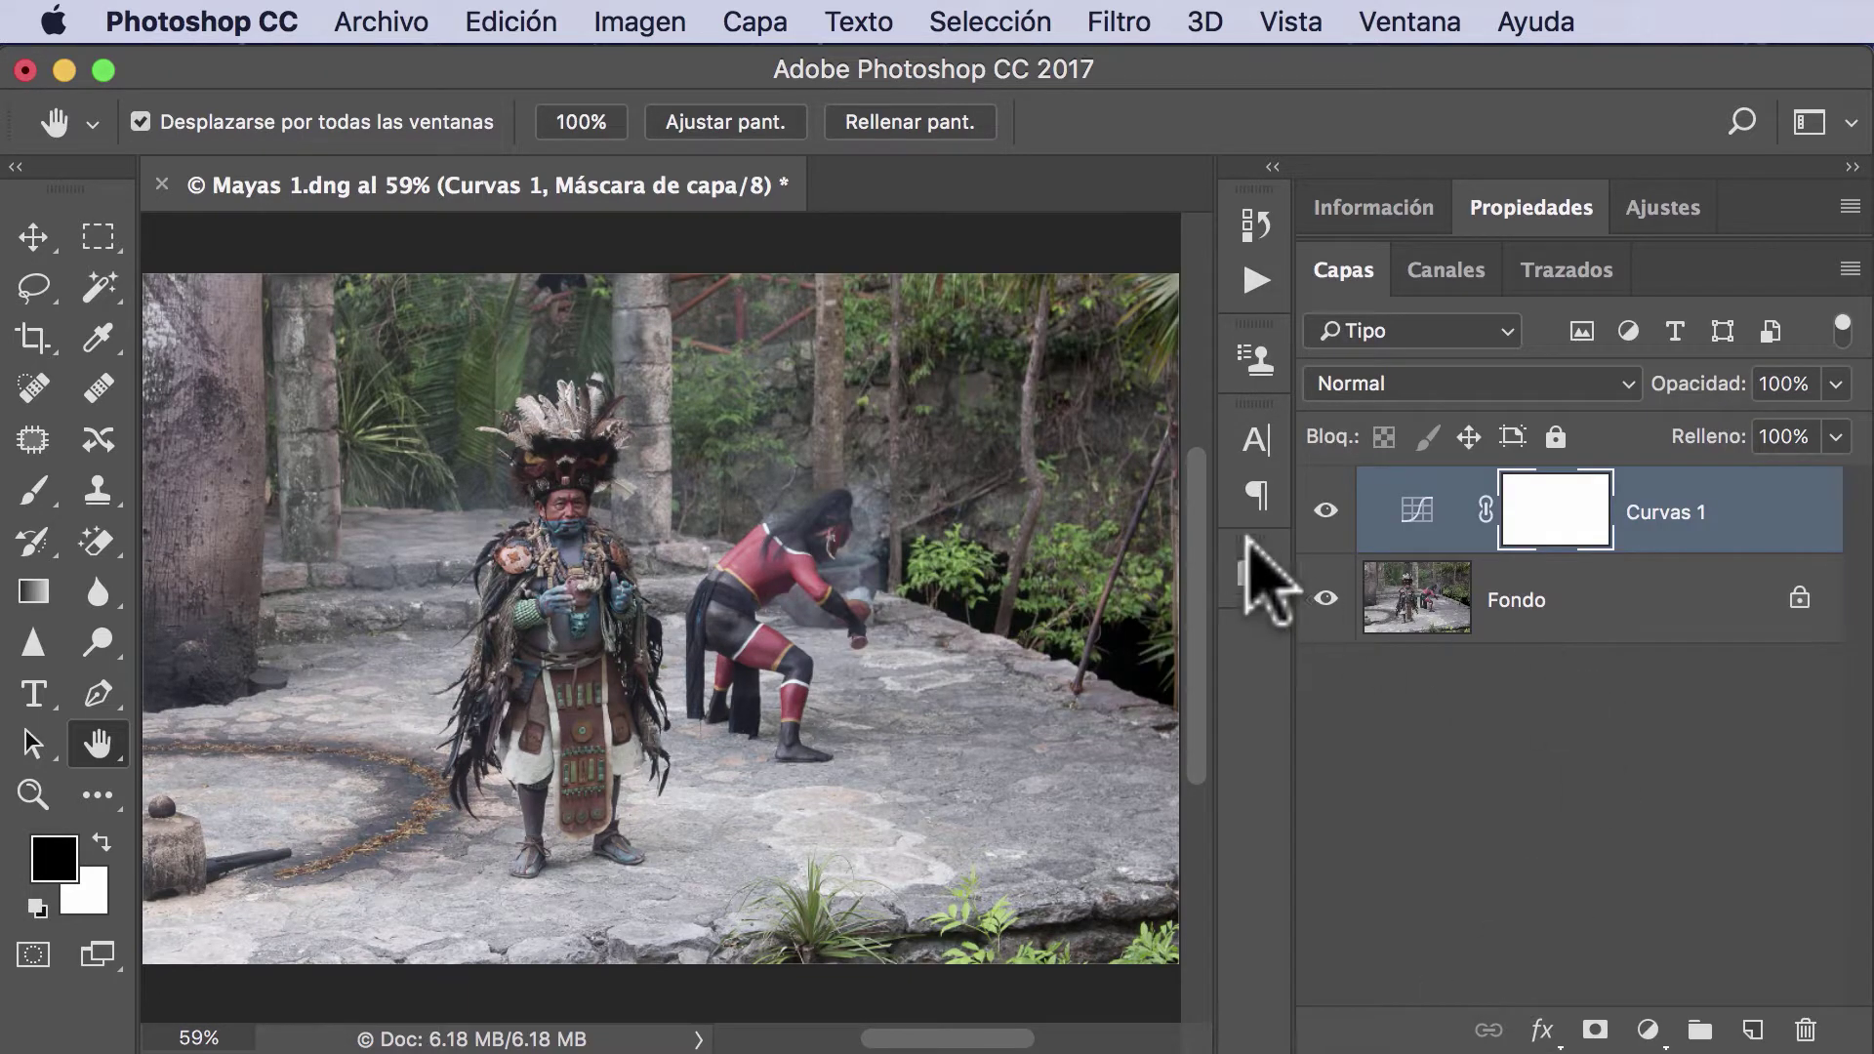
{"action": "left_click", "coordinate": [1252, 281]}
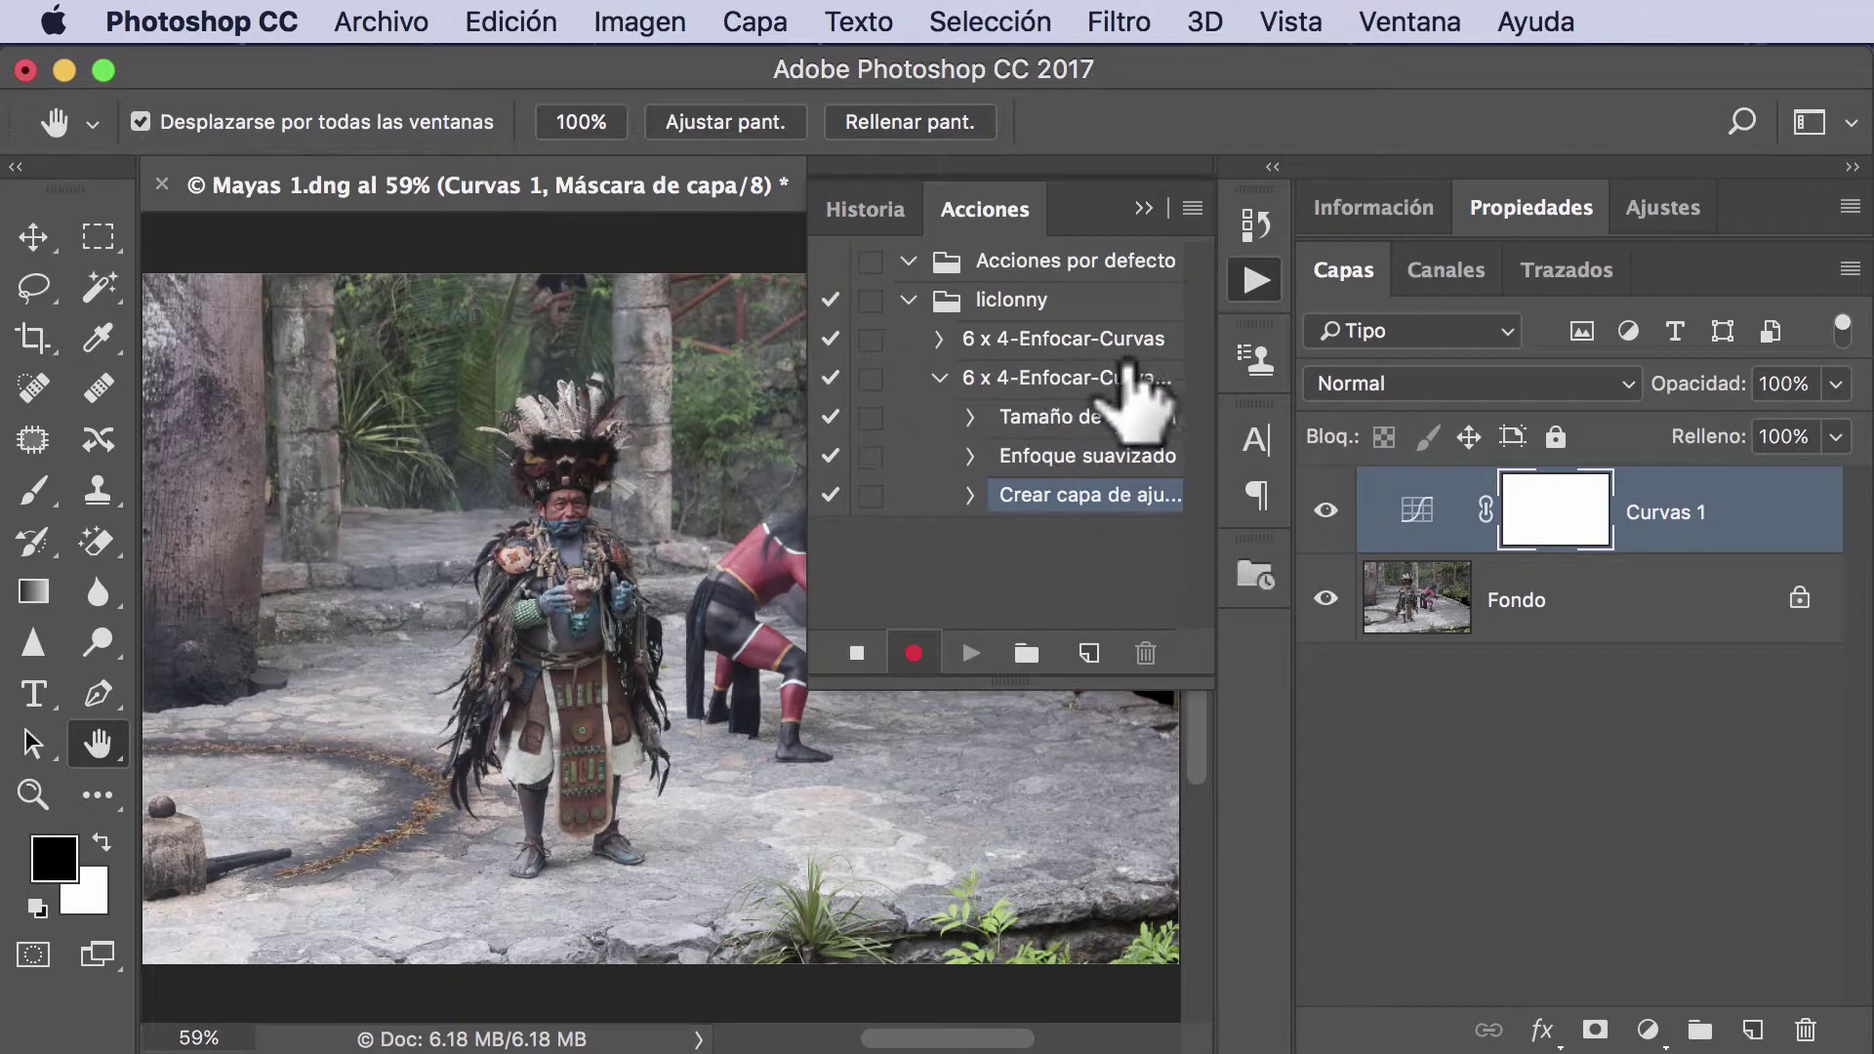
{"action": "left_click_drag", "start_coordinate": [1137, 493], "coordinate": [1138, 506]}
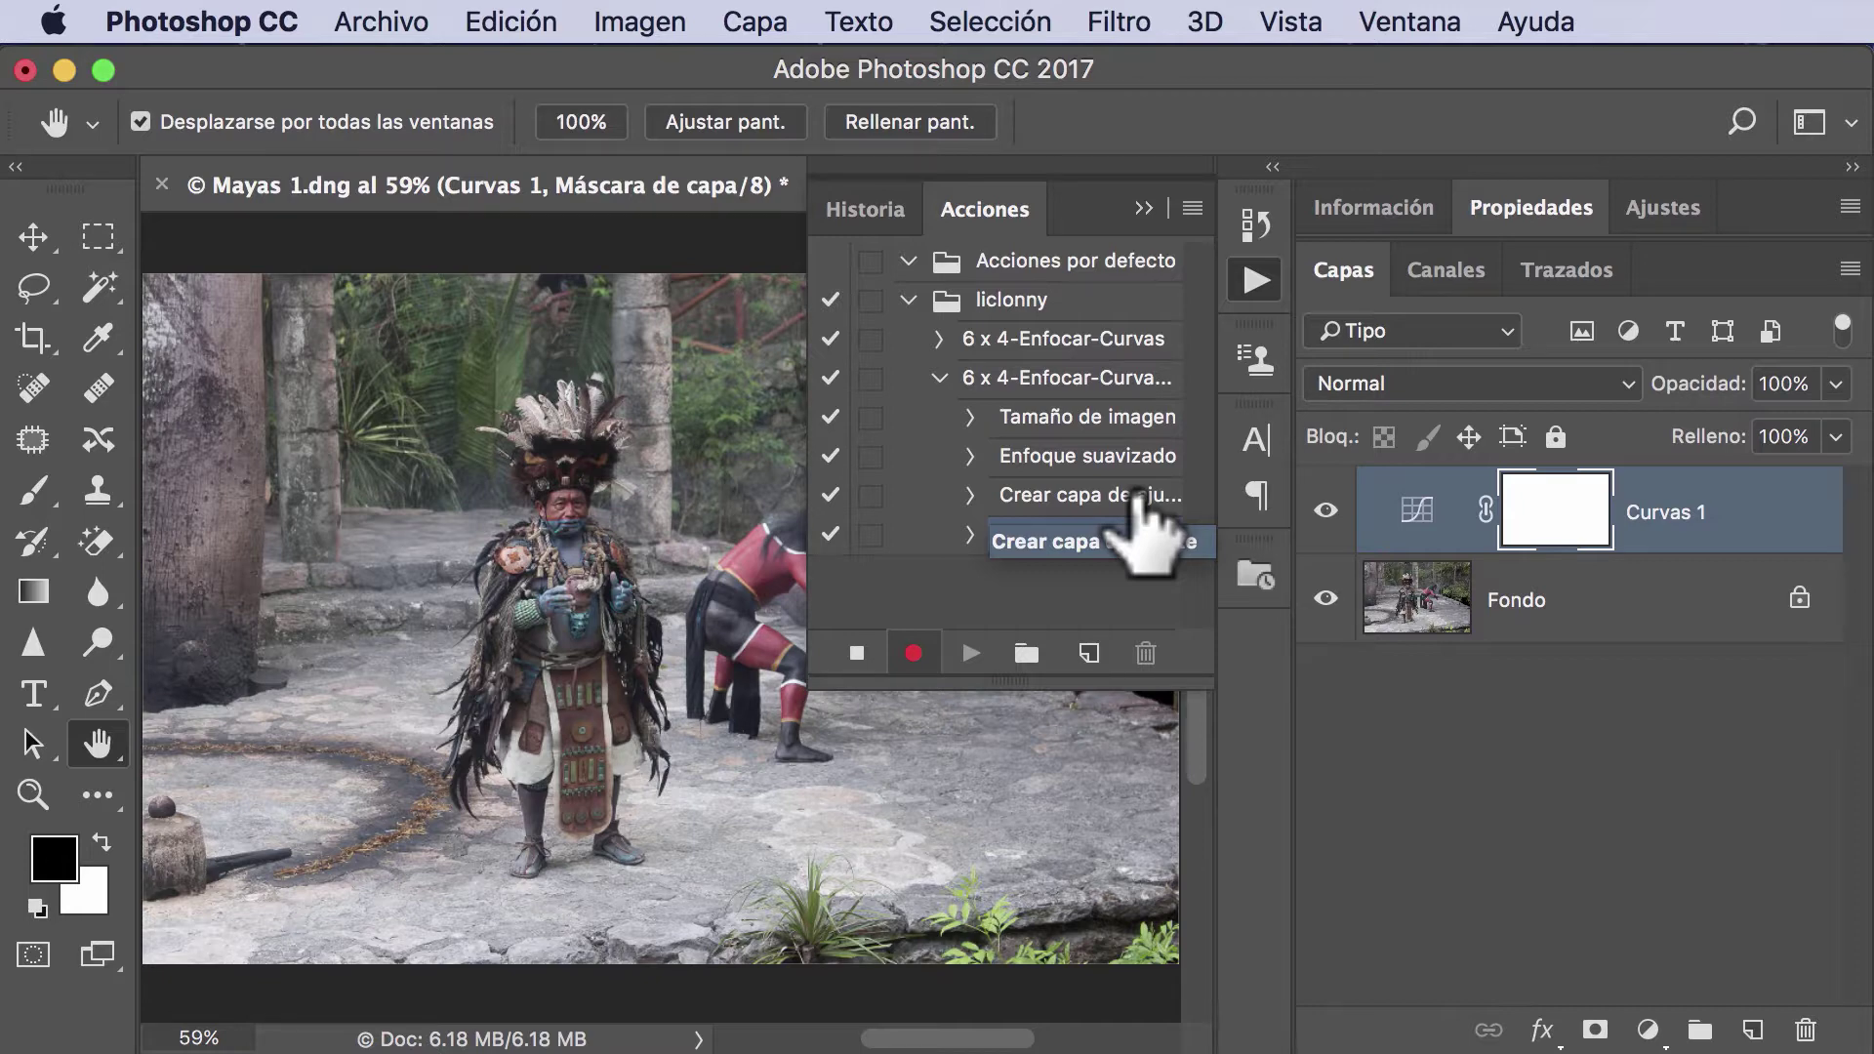
{"action": "left_click_drag", "start_coordinate": [1138, 507], "coordinate": [1136, 532]}
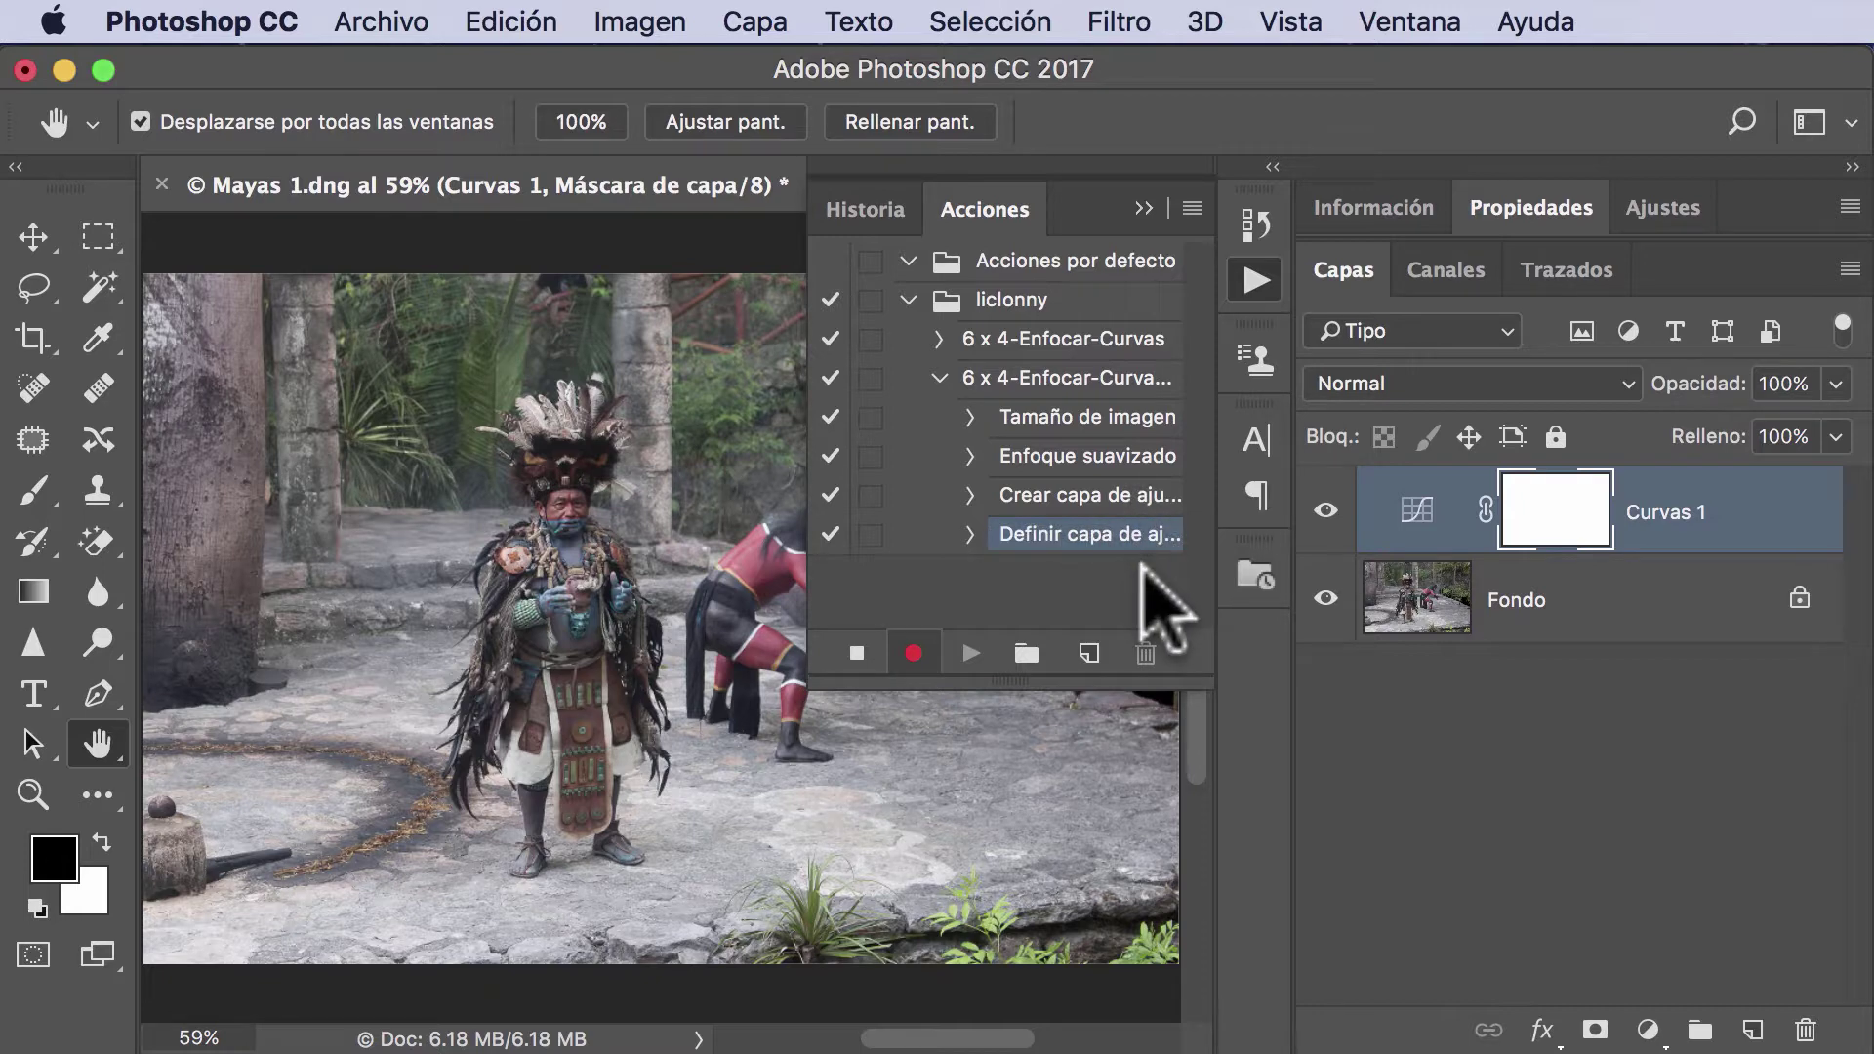
{"action": "left_click", "coordinate": [381, 22]}
- In Guardar como, choose the Mayas folder as the save destination
{"action": "left_click", "coordinate": [483, 424]}
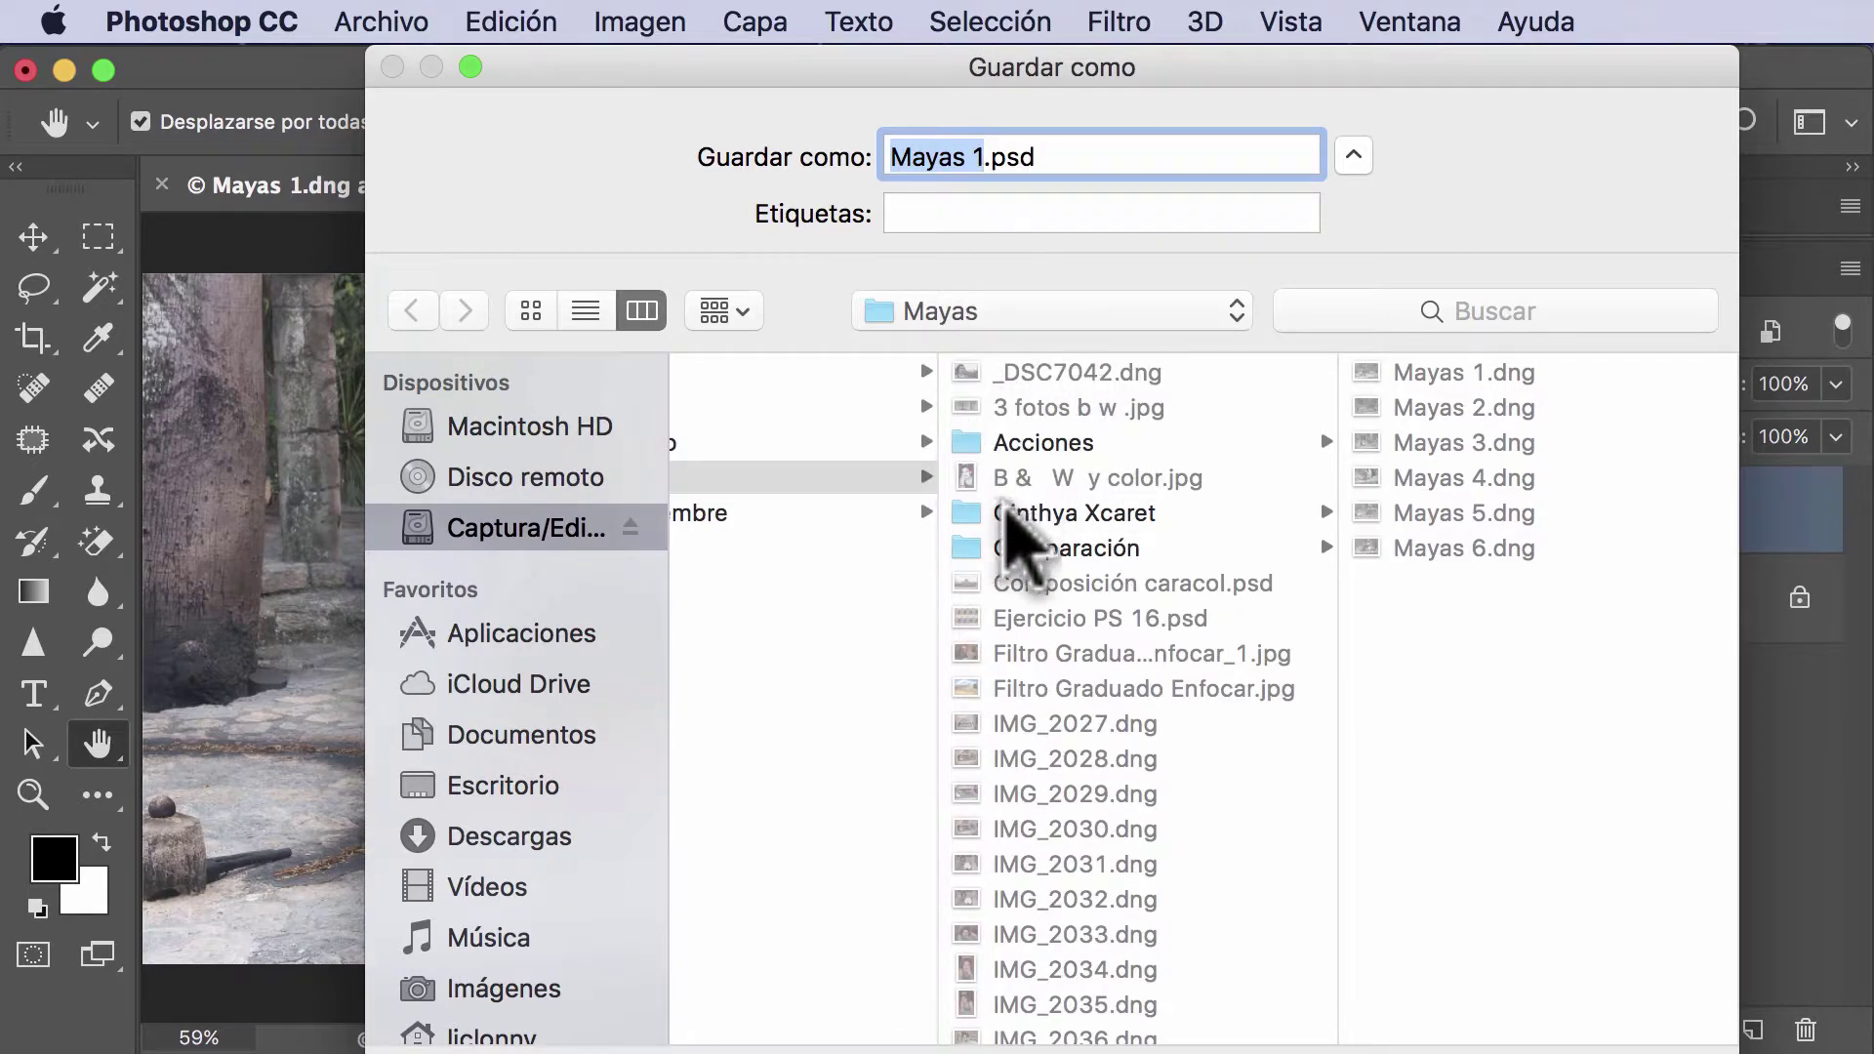
{"action": "scroll", "coordinate": [1021, 528], "scroll_direction": "down", "scroll_amount": 3}
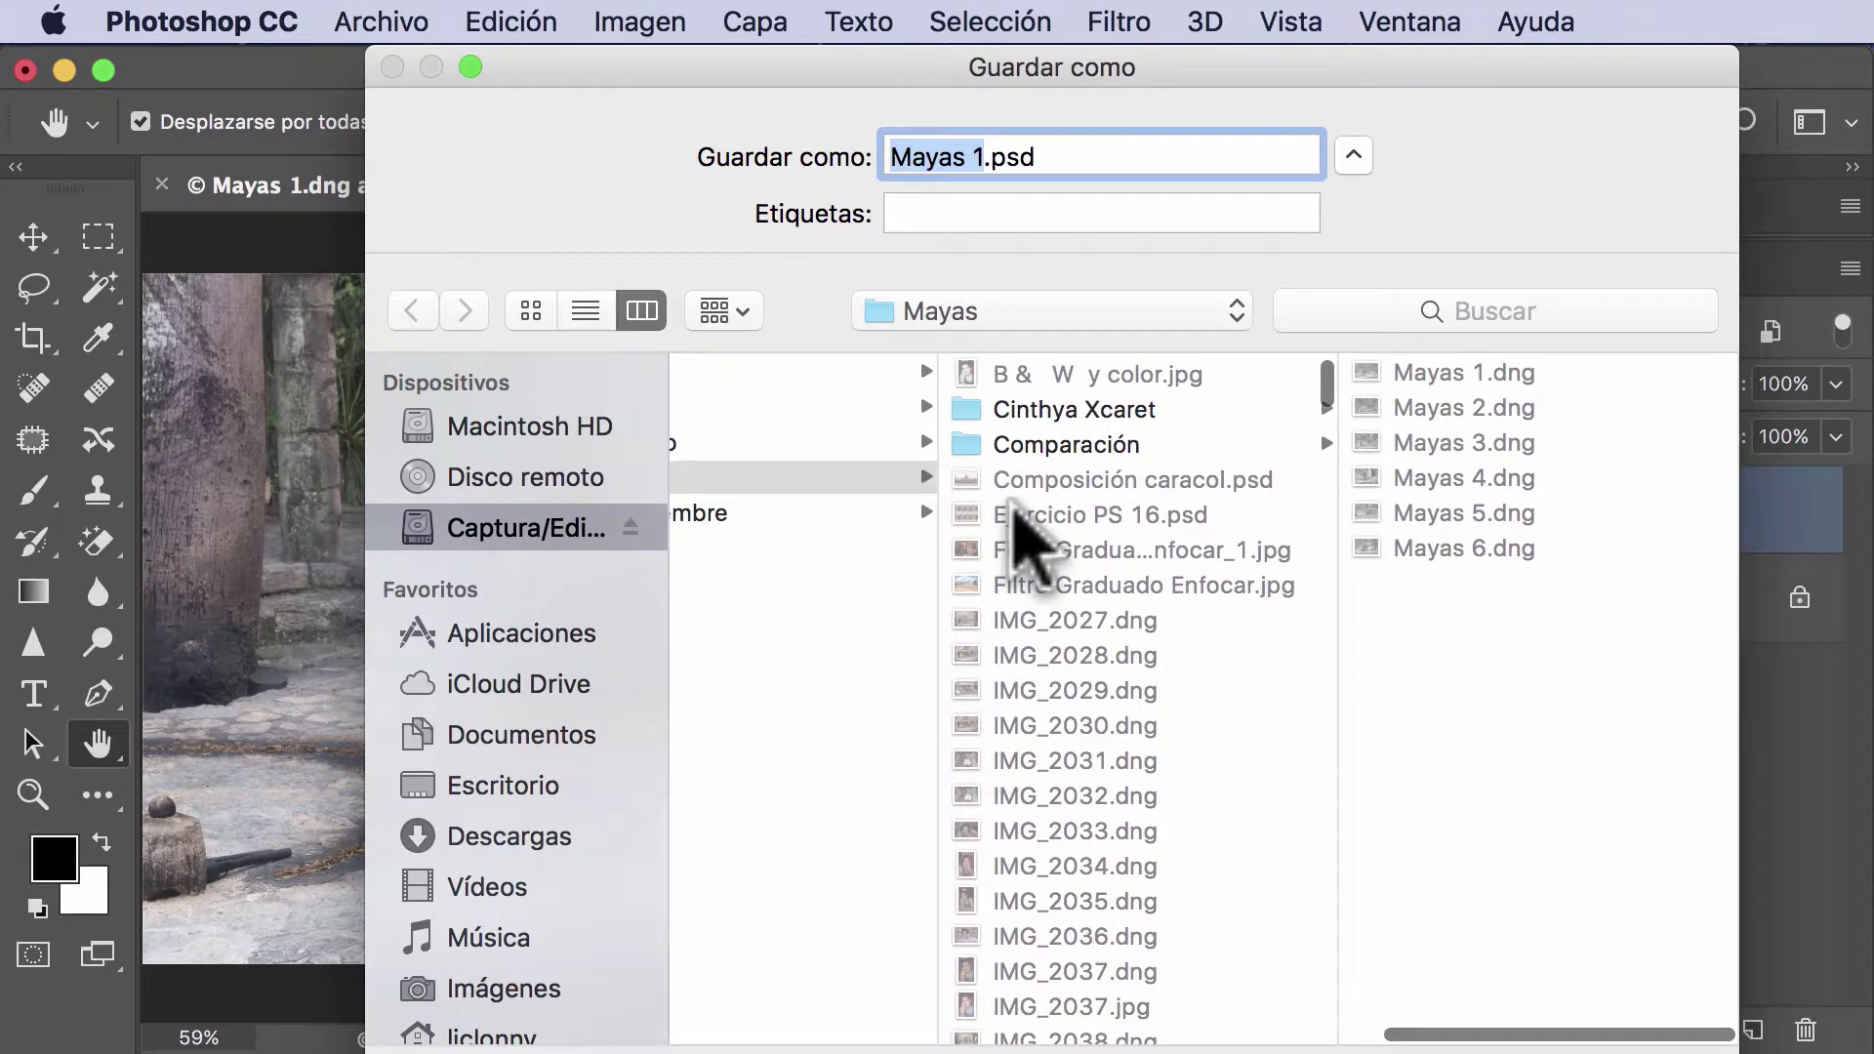
{"action": "scroll", "coordinate": [1016, 512], "scroll_direction": "down", "scroll_amount": 5}
{"action": "scroll", "coordinate": [1016, 512], "scroll_direction": "down", "scroll_amount": 10}
{"action": "scroll", "coordinate": [1015, 512], "scroll_direction": "down", "scroll_amount": 10}
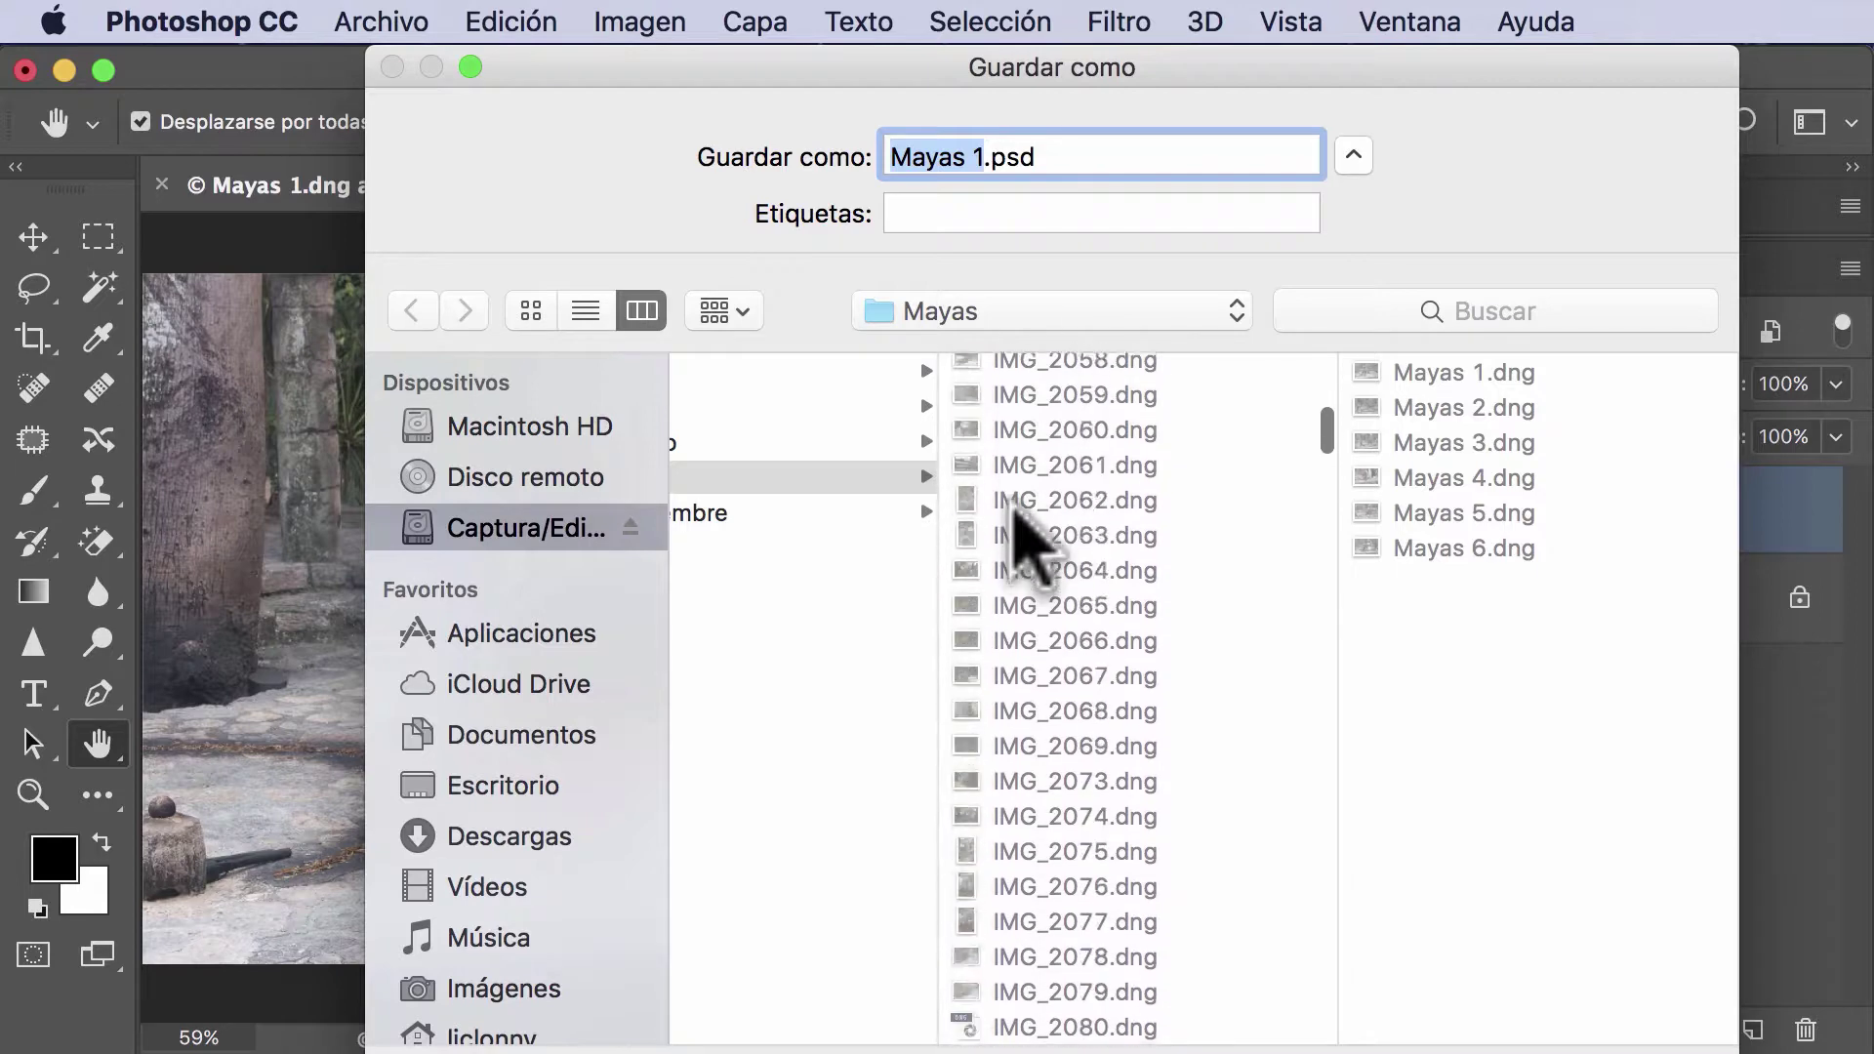
{"action": "scroll", "coordinate": [1016, 513], "scroll_direction": "down", "scroll_amount": 10}
{"action": "scroll", "coordinate": [1015, 513], "scroll_direction": "down", "scroll_amount": 10}
{"action": "scroll", "coordinate": [1015, 512], "scroll_direction": "down", "scroll_amount": 10}
{"action": "scroll", "coordinate": [1015, 513], "scroll_direction": "down", "scroll_amount": 10}
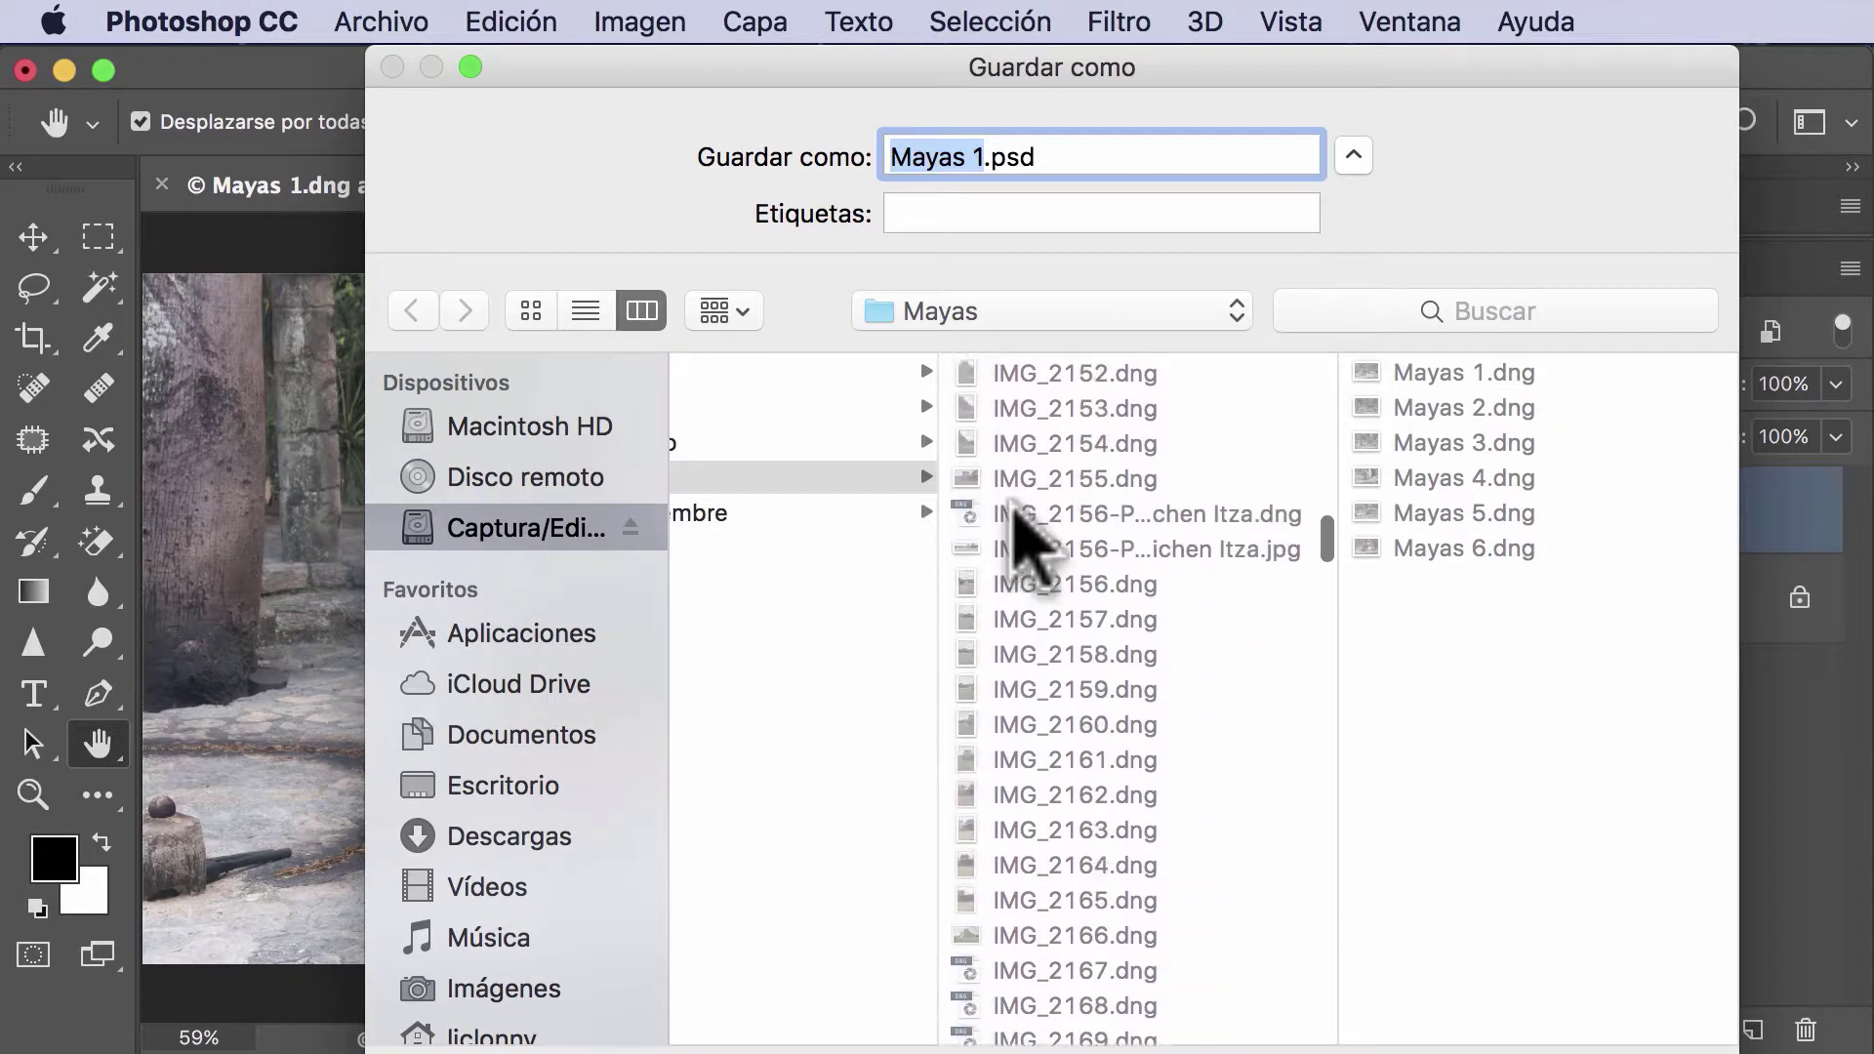
{"action": "scroll", "coordinate": [1025, 544], "scroll_direction": "left", "scroll_amount": 5}
{"action": "scroll", "coordinate": [1360, 627], "scroll_direction": "down", "scroll_amount": 15}
{"action": "scroll", "coordinate": [1367, 625], "scroll_direction": "up", "scroll_amount": 7}
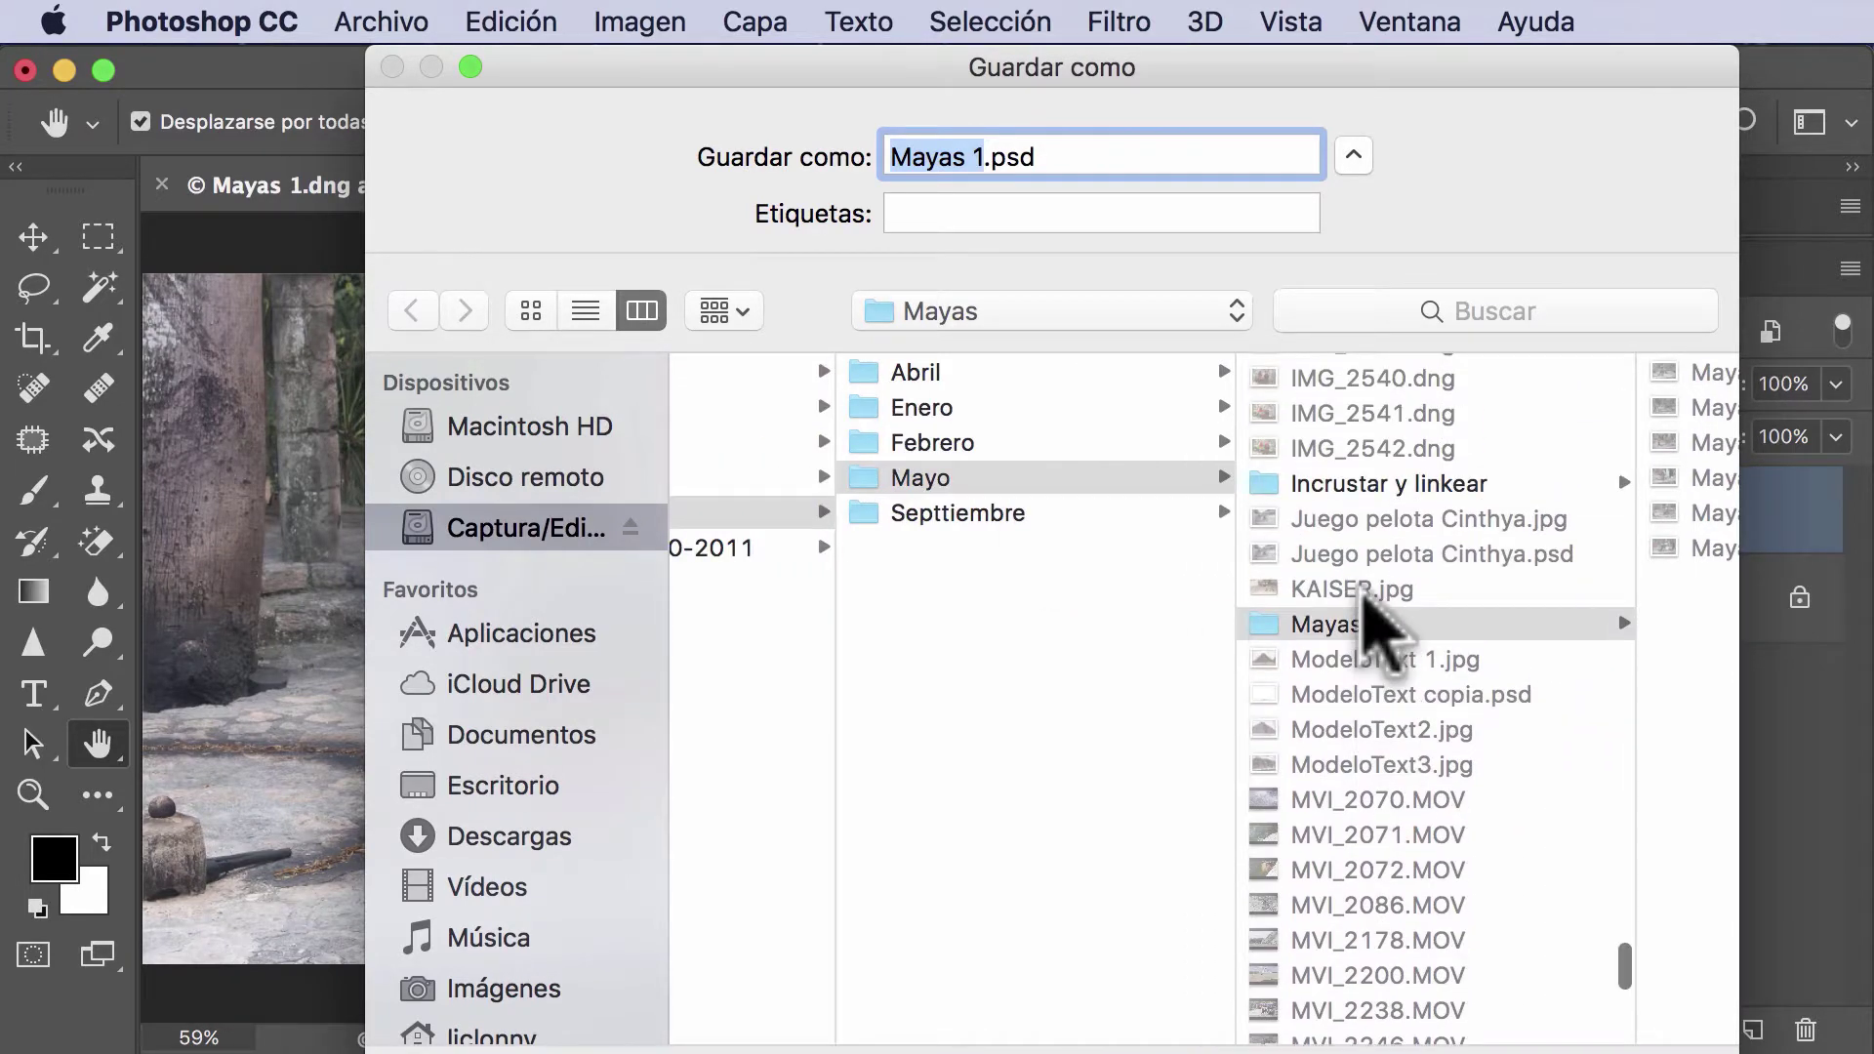
{"action": "left_click", "coordinate": [1355, 625]}
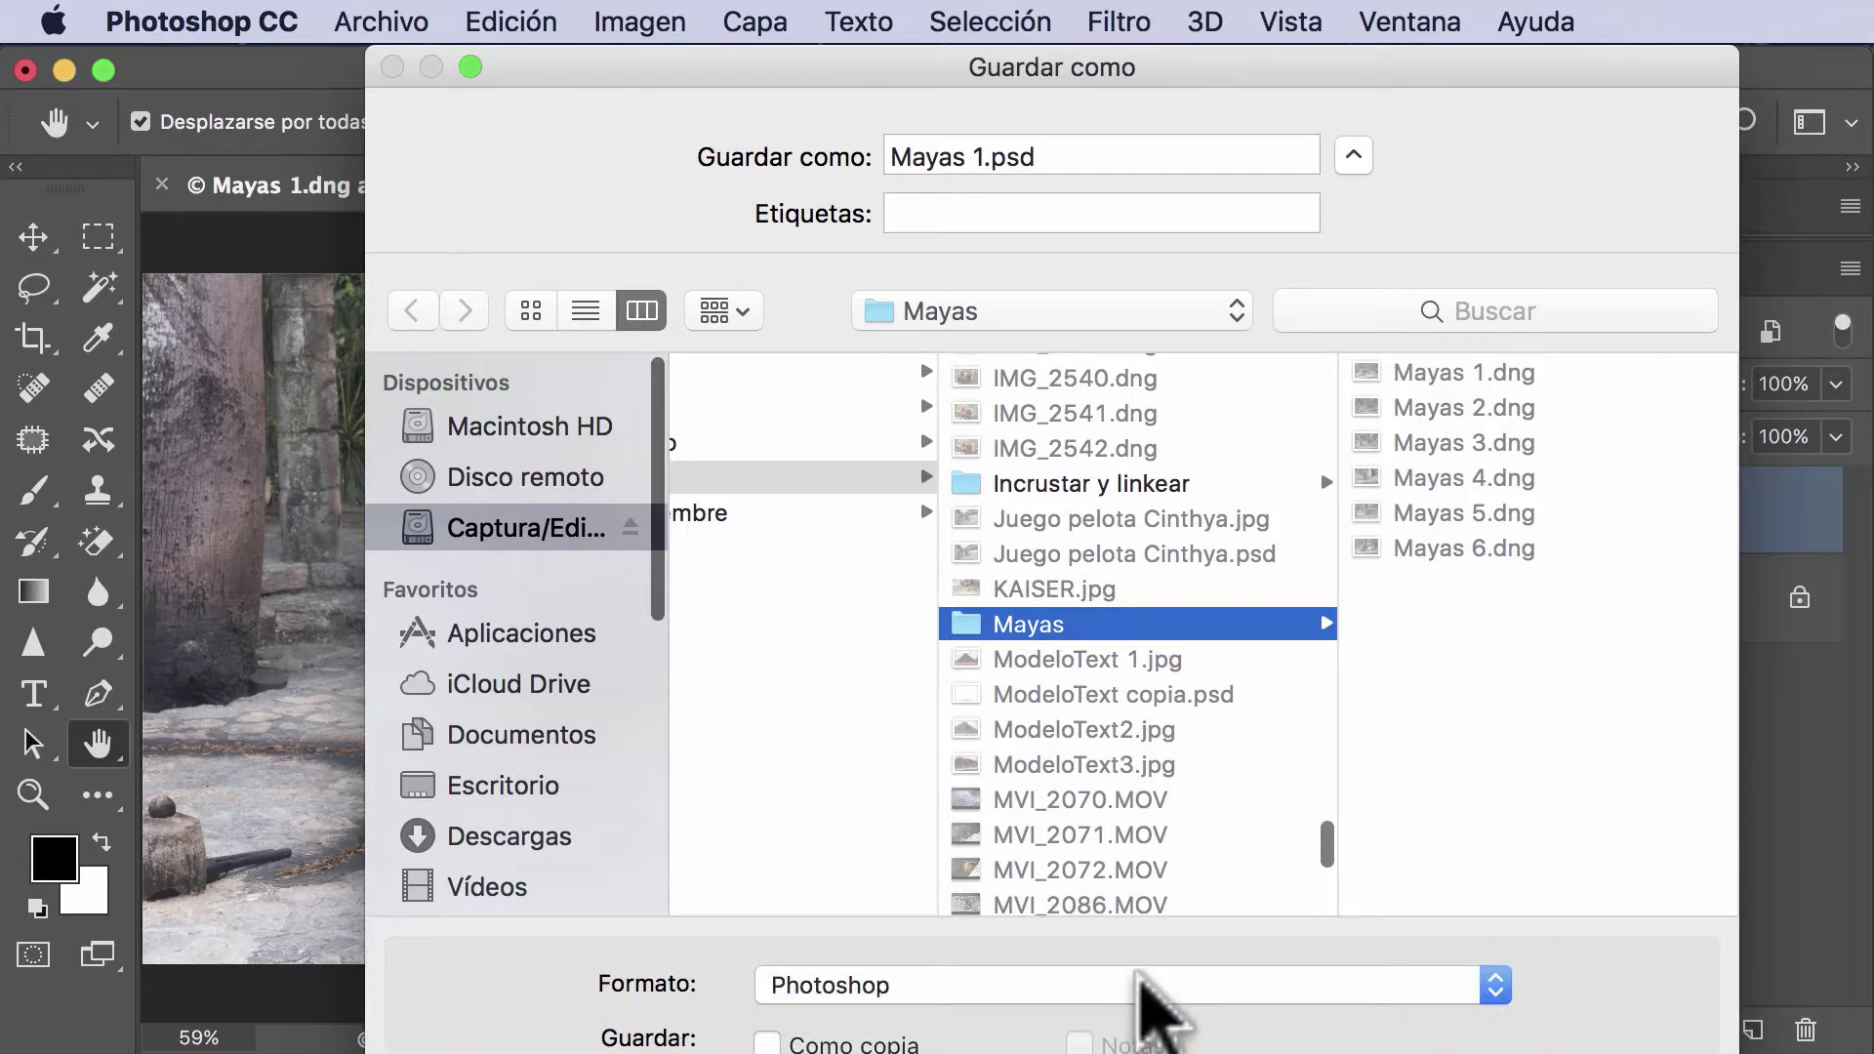
- Save the photo as Mayas 1.jpg in JPEG format
{"action": "left_click", "coordinate": [1103, 984]}
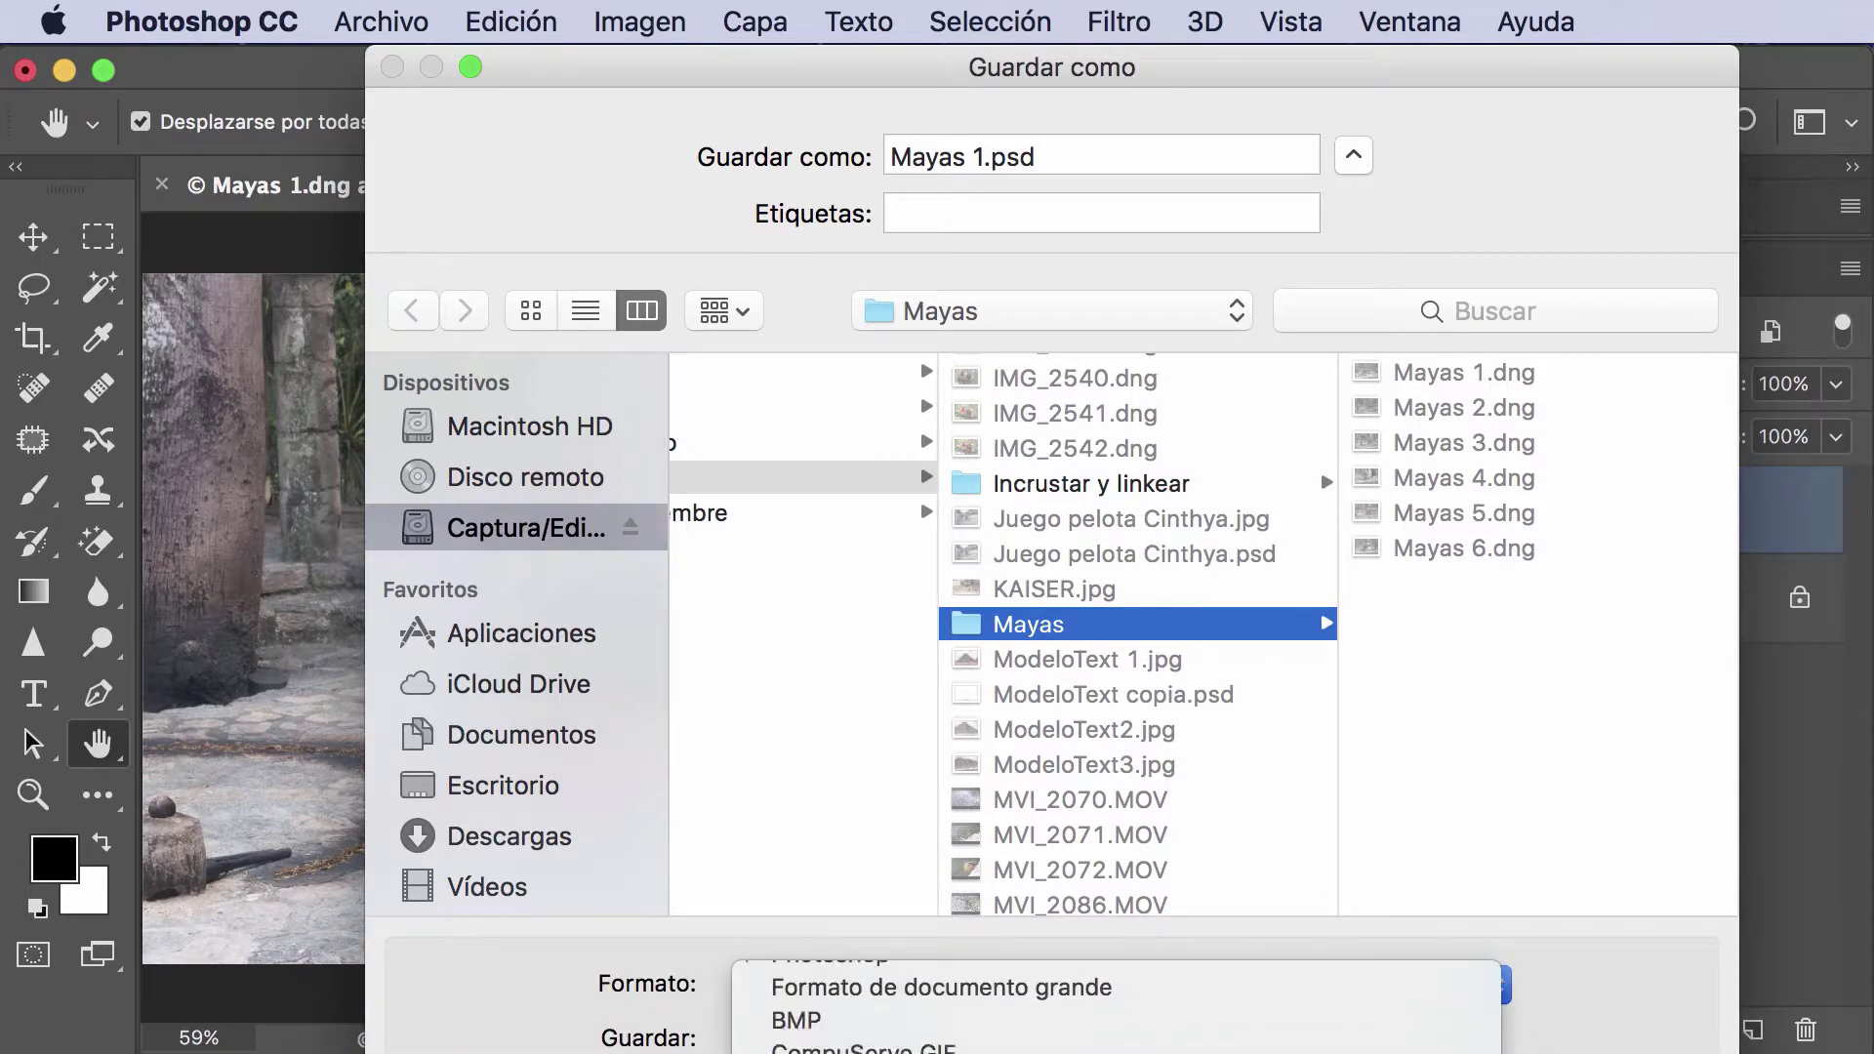
{"action": "key", "text": "Return"}
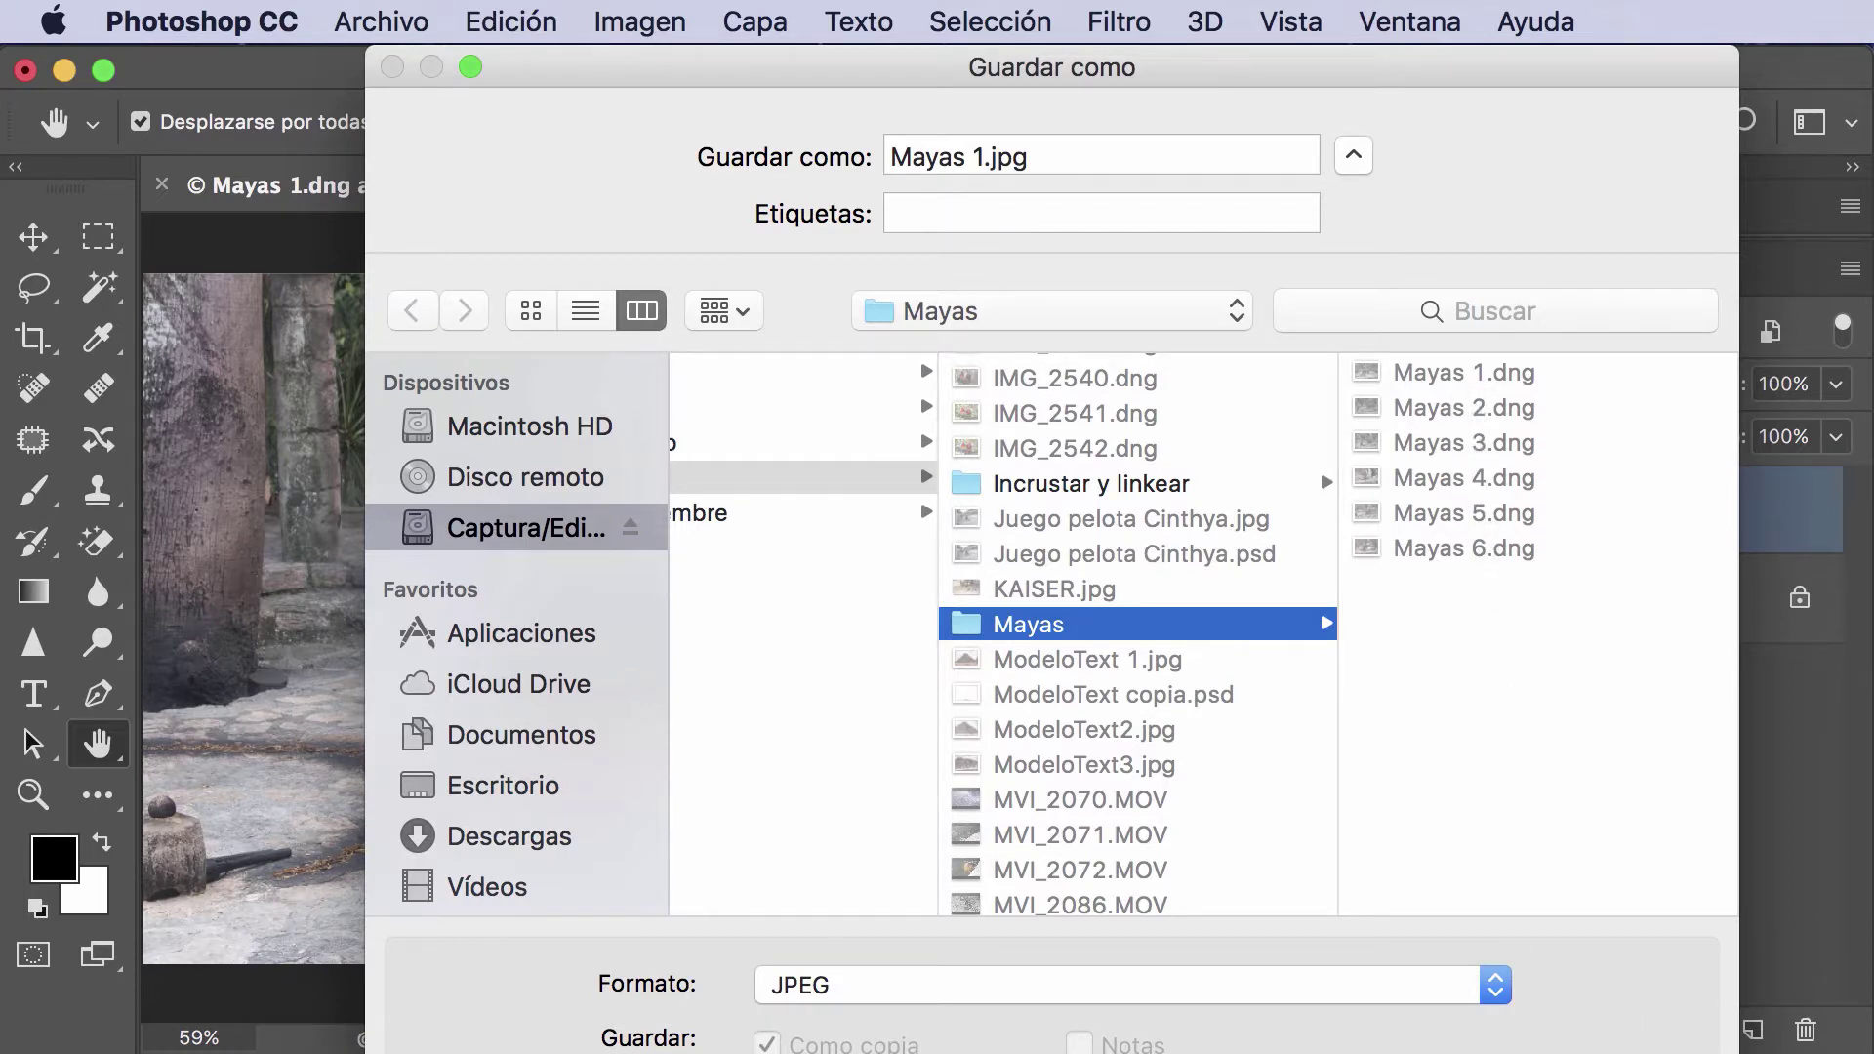
{"action": "key", "text": "Return"}
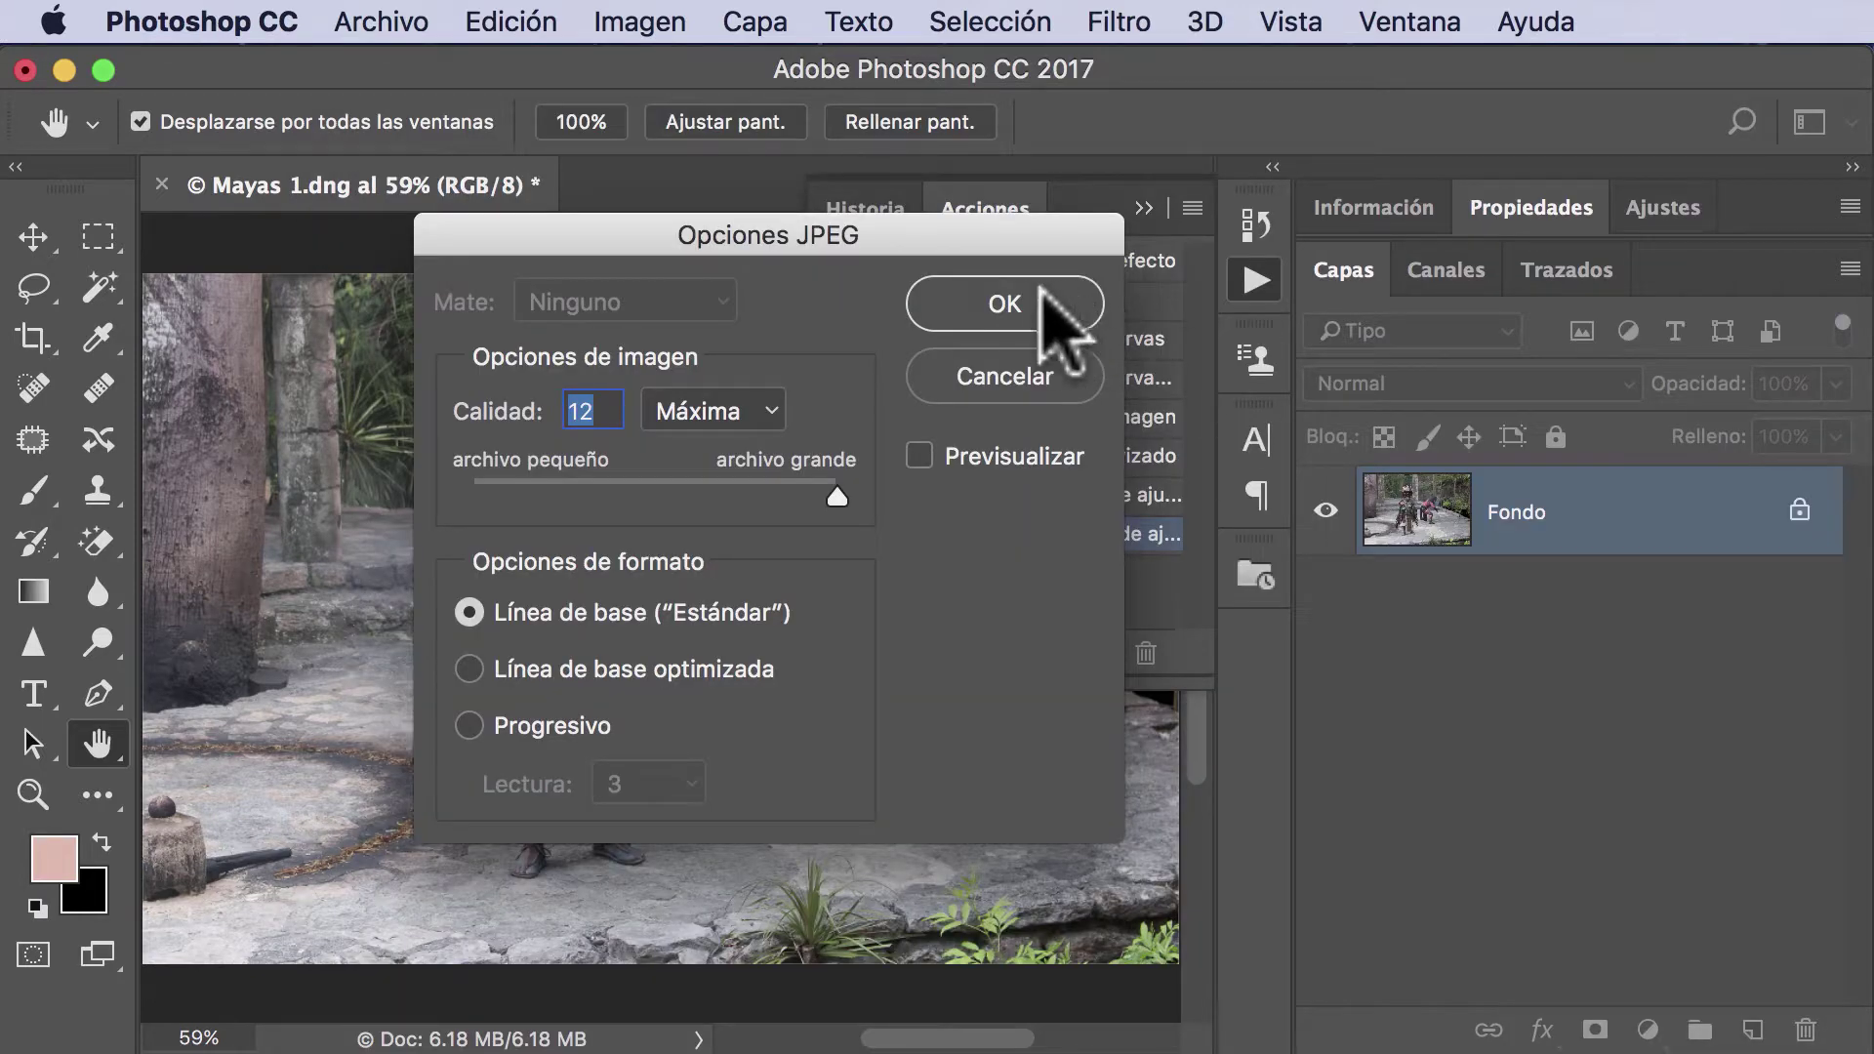
- Accept JPEG quality 12, close Mayas 1.dng without saving, and stop the recording
{"action": "left_click", "coordinate": [1015, 297]}
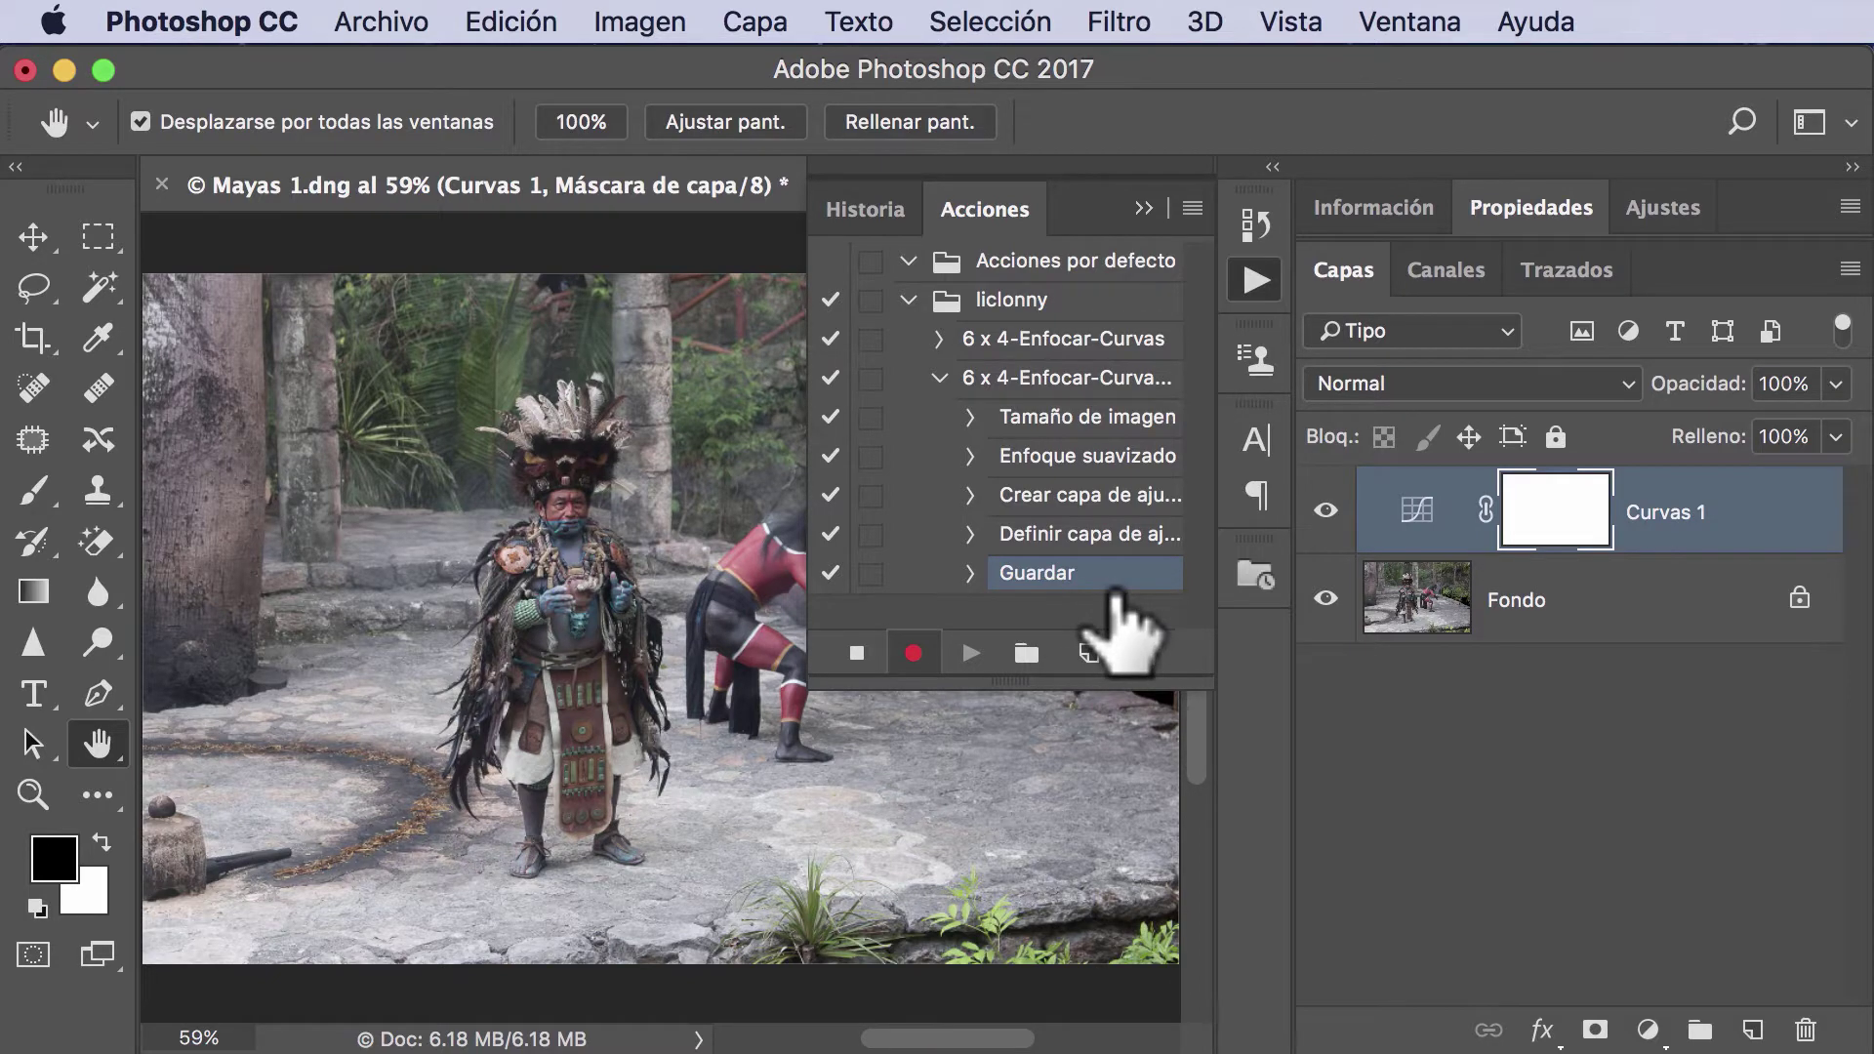
{"action": "left_click", "coordinate": [380, 22]}
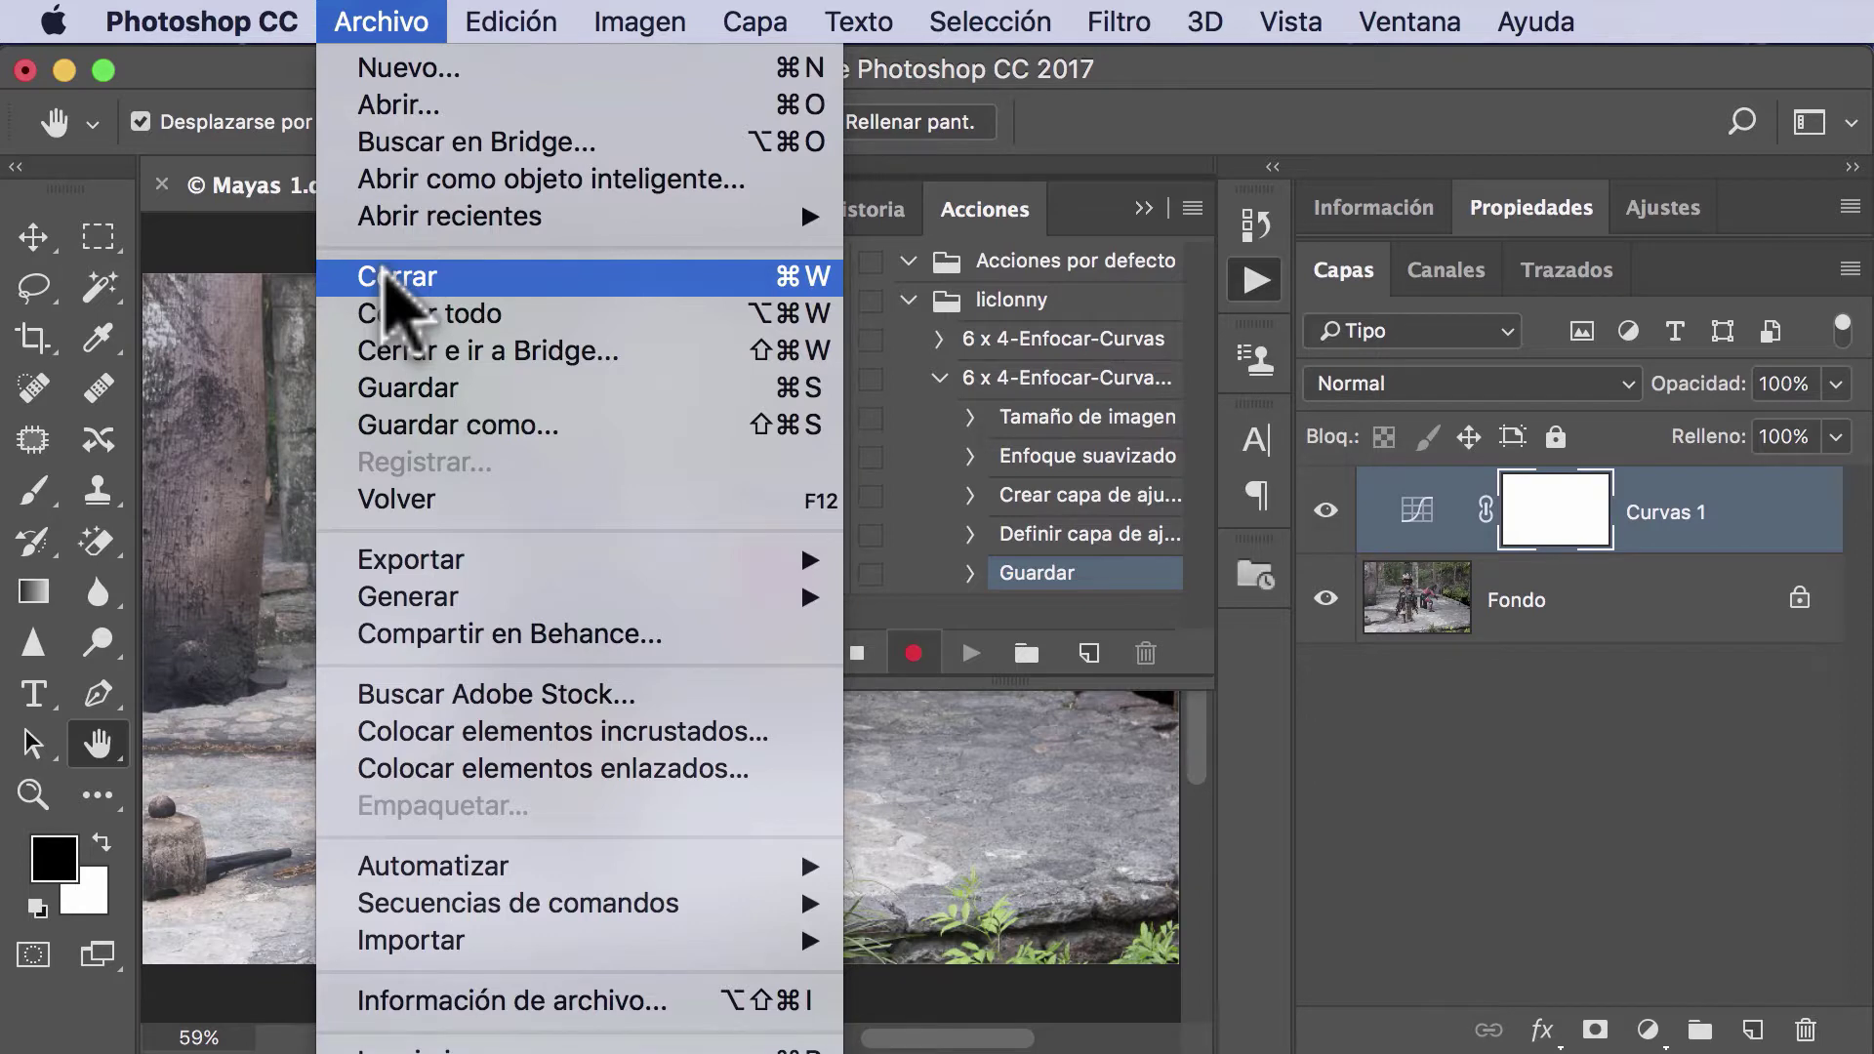
{"action": "key", "text": "Escape"}
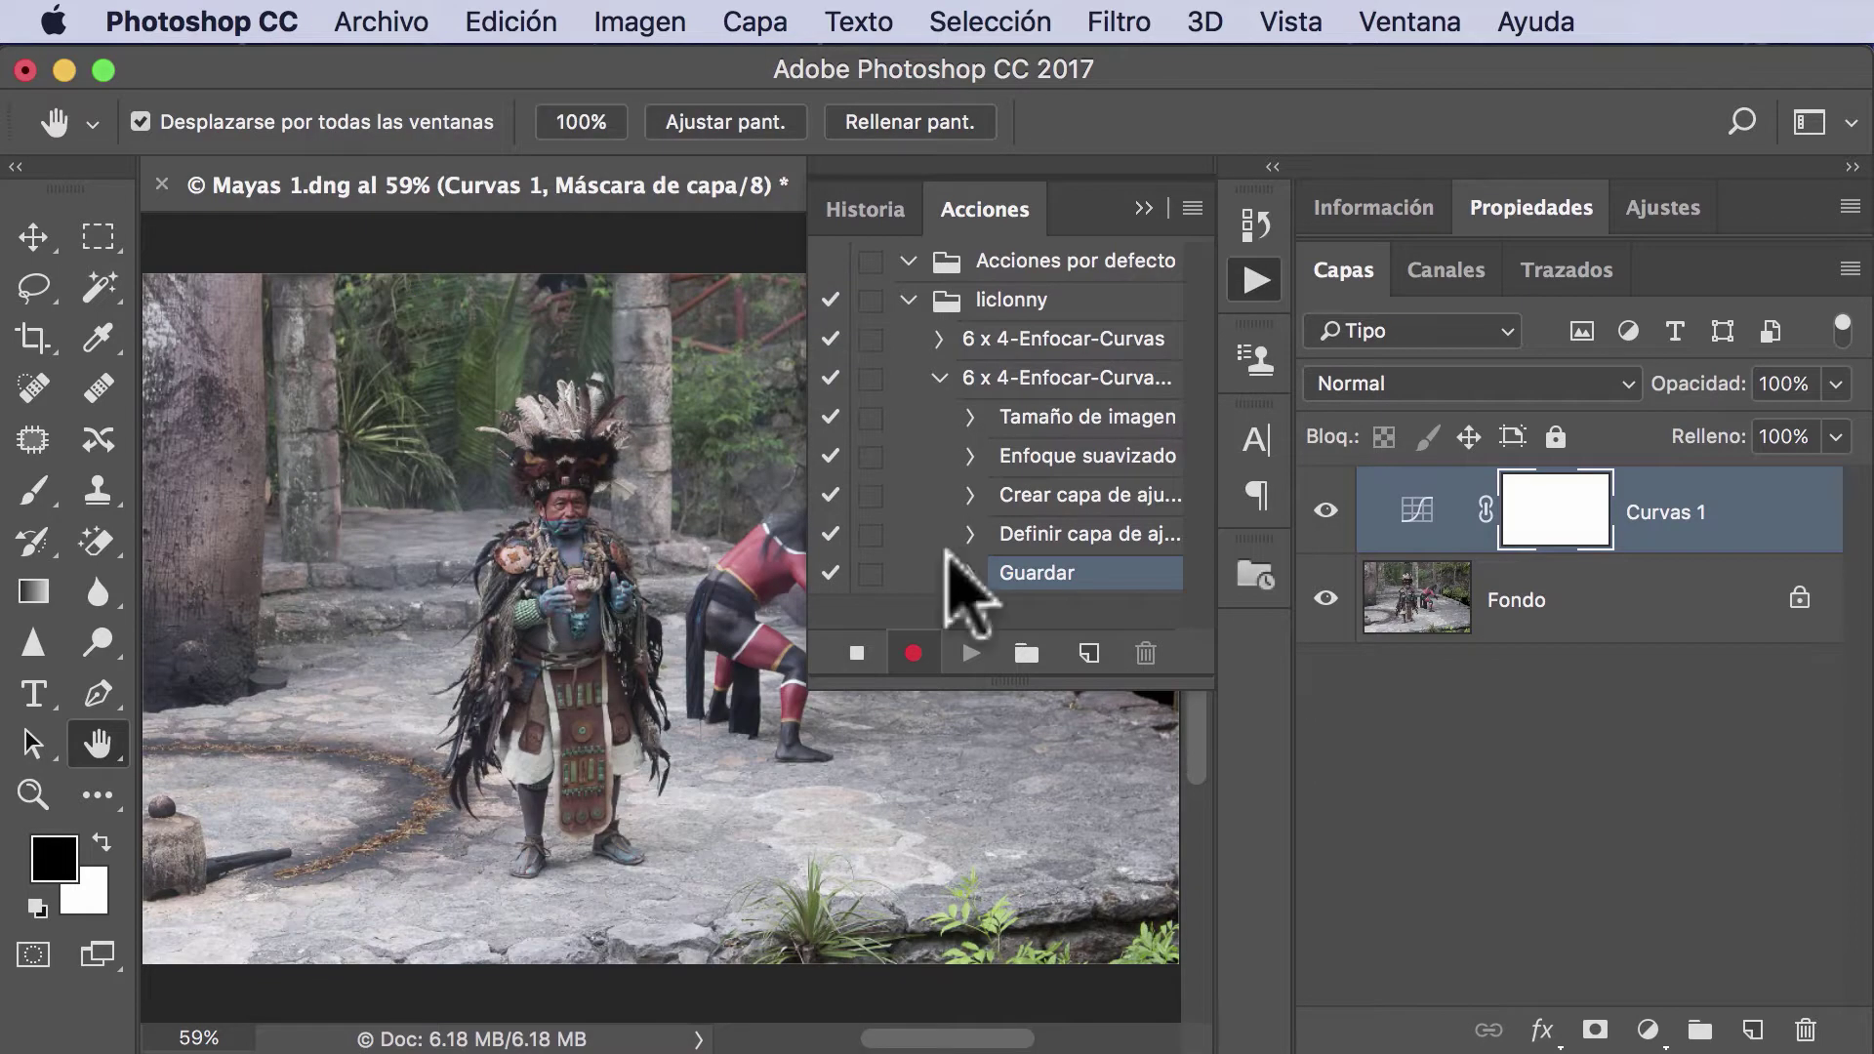
{"action": "key", "text": "super+w"}
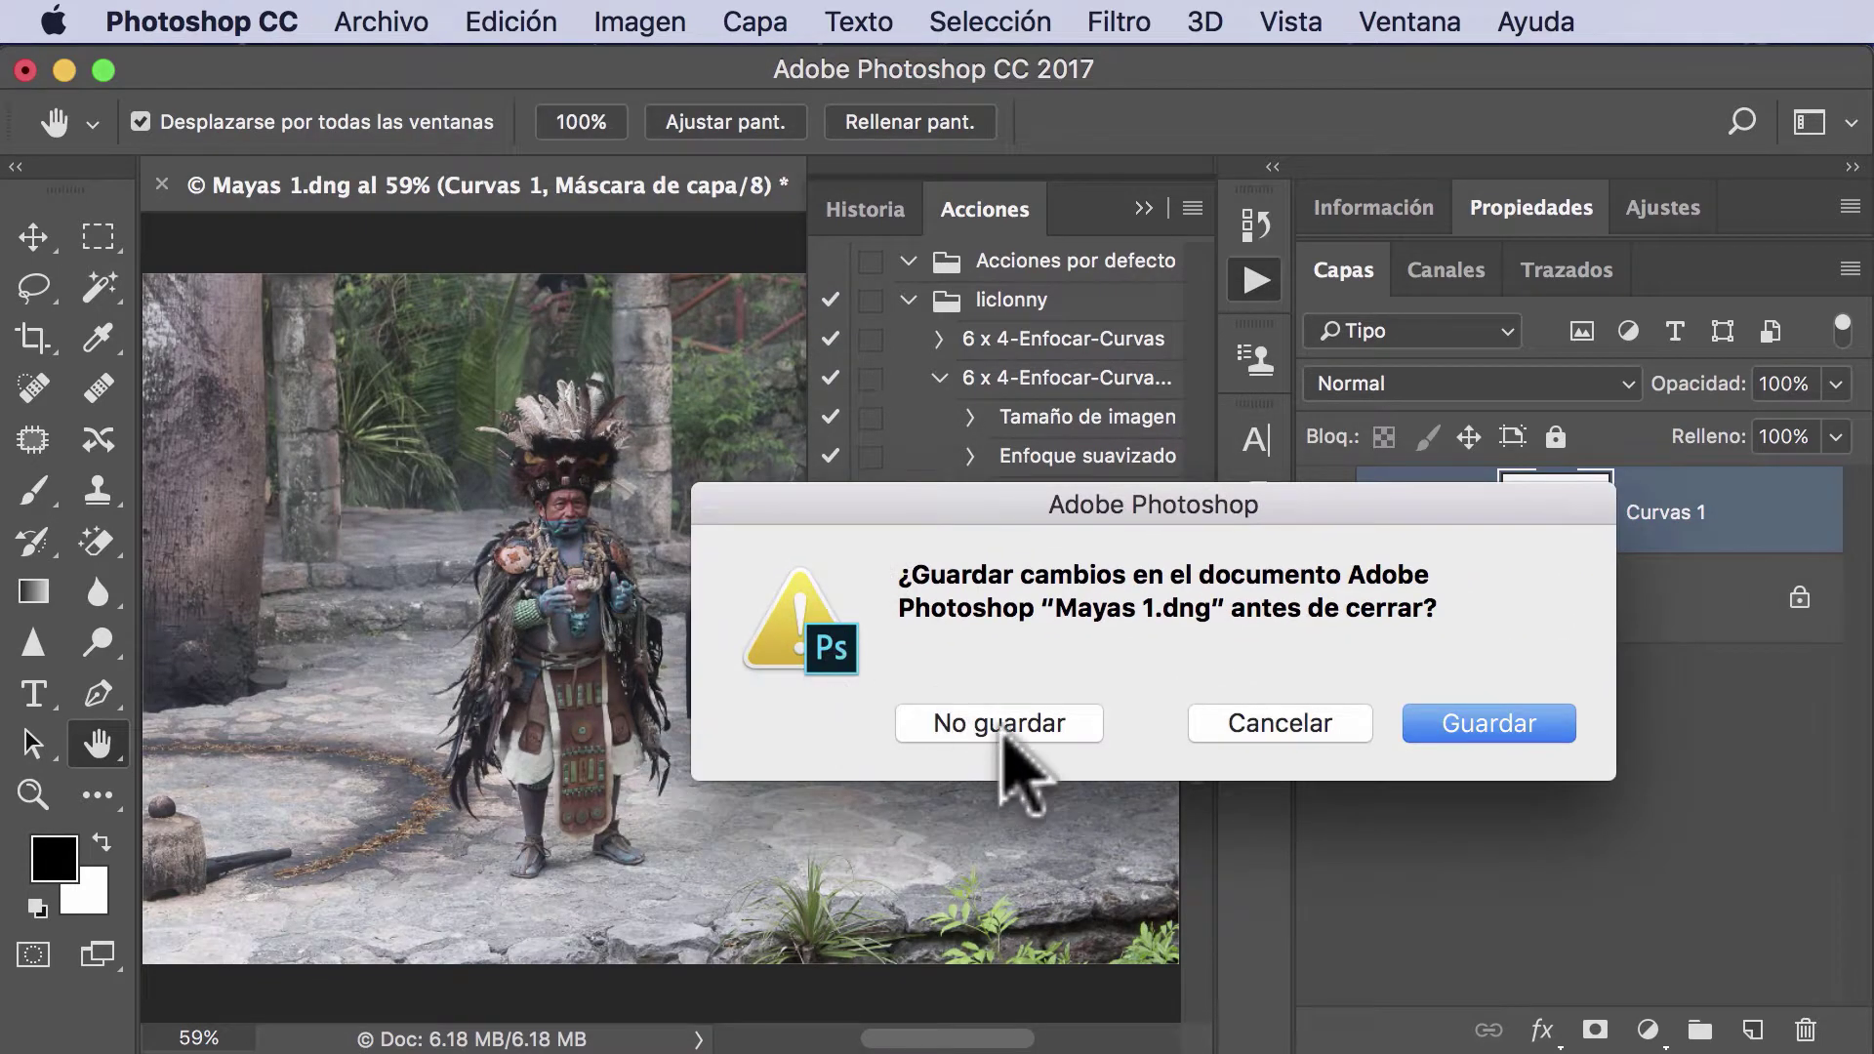
{"action": "left_click", "coordinate": [986, 720]}
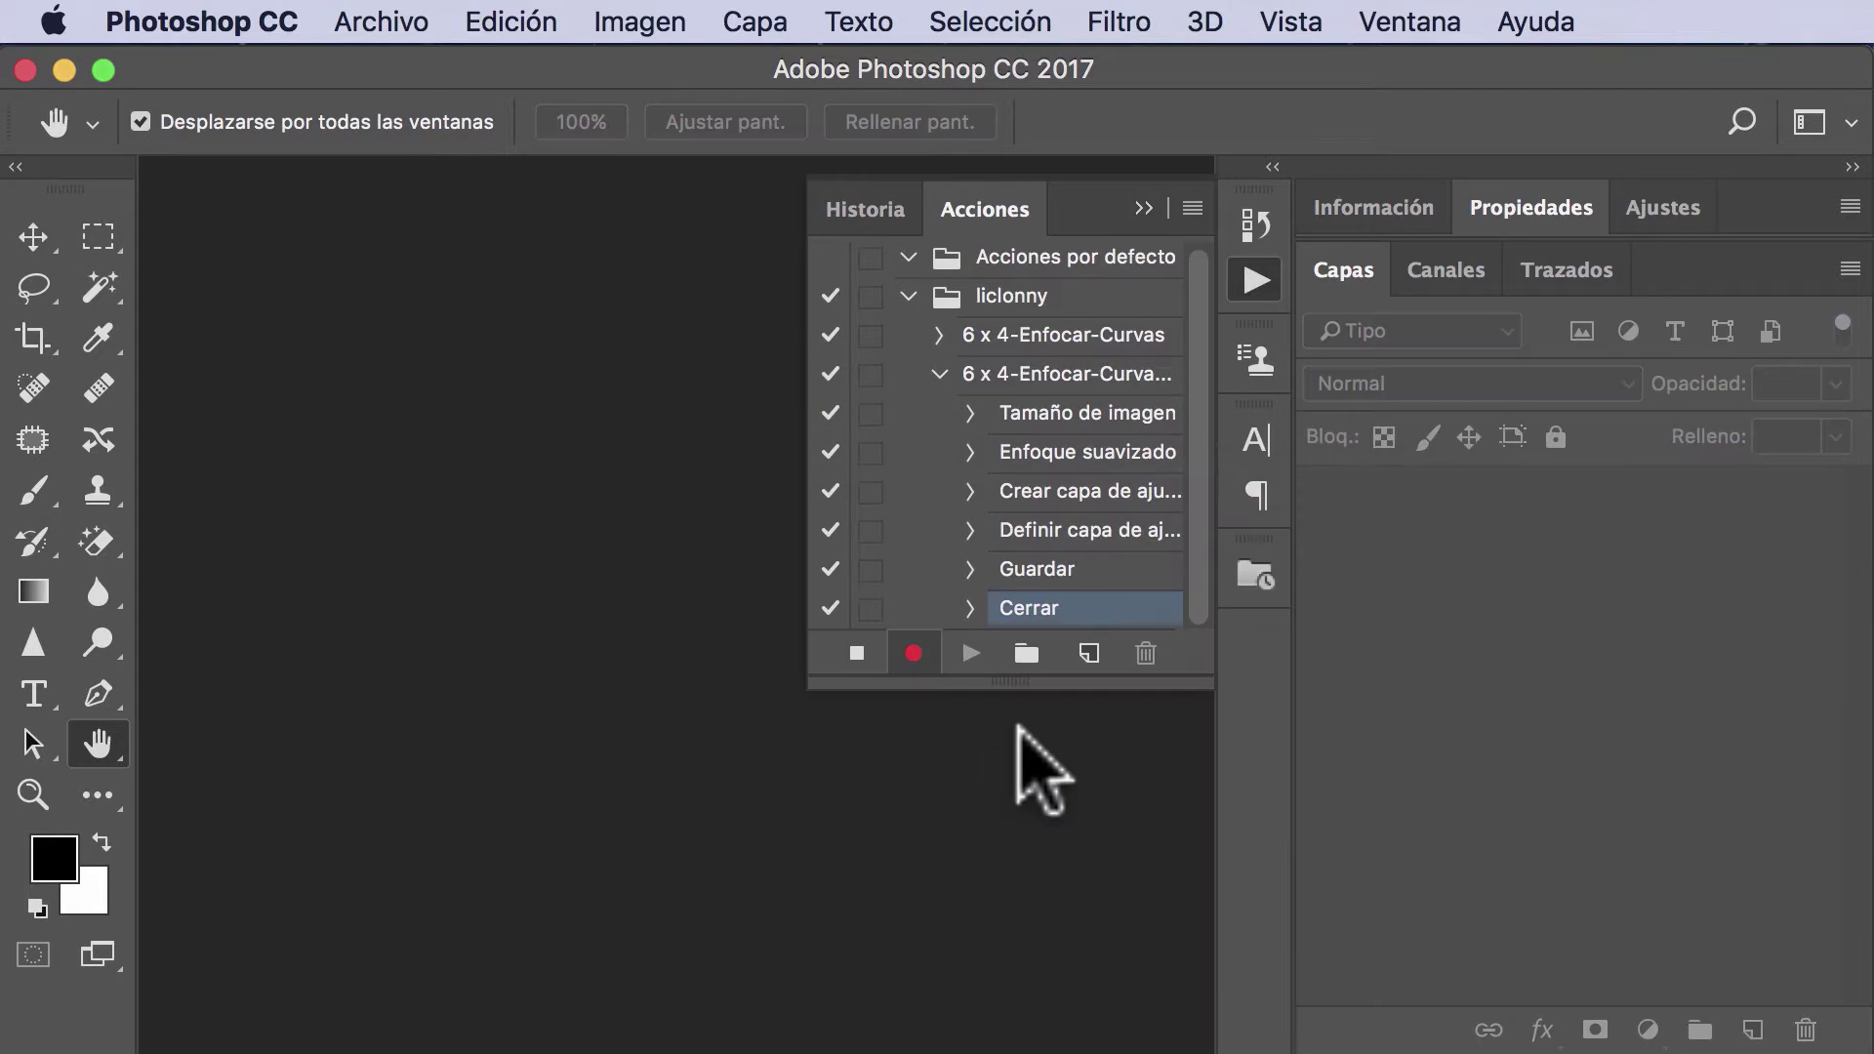
{"action": "left_click", "coordinate": [858, 654]}
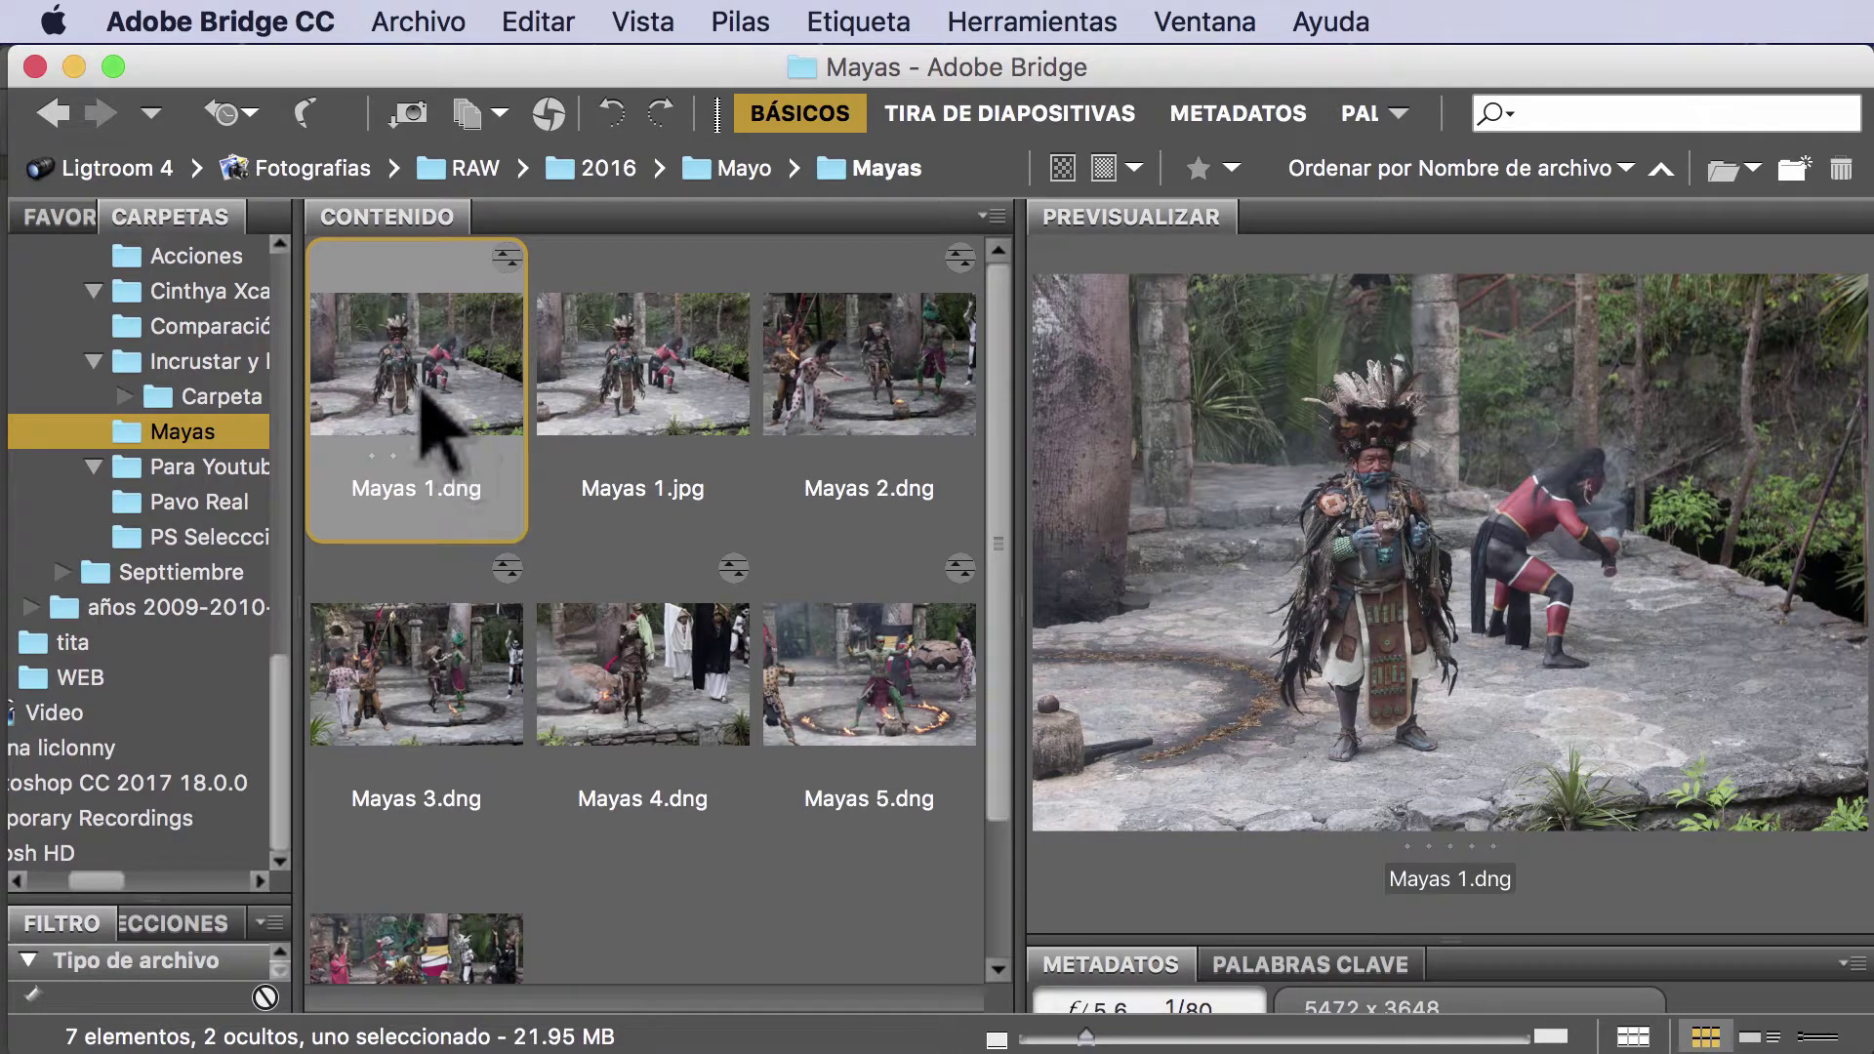
- Compare Mayas 1.jpg with Mayas 1.dng in Bridge, then select Mayas 2.dng
{"action": "left_click", "coordinate": [681, 378]}
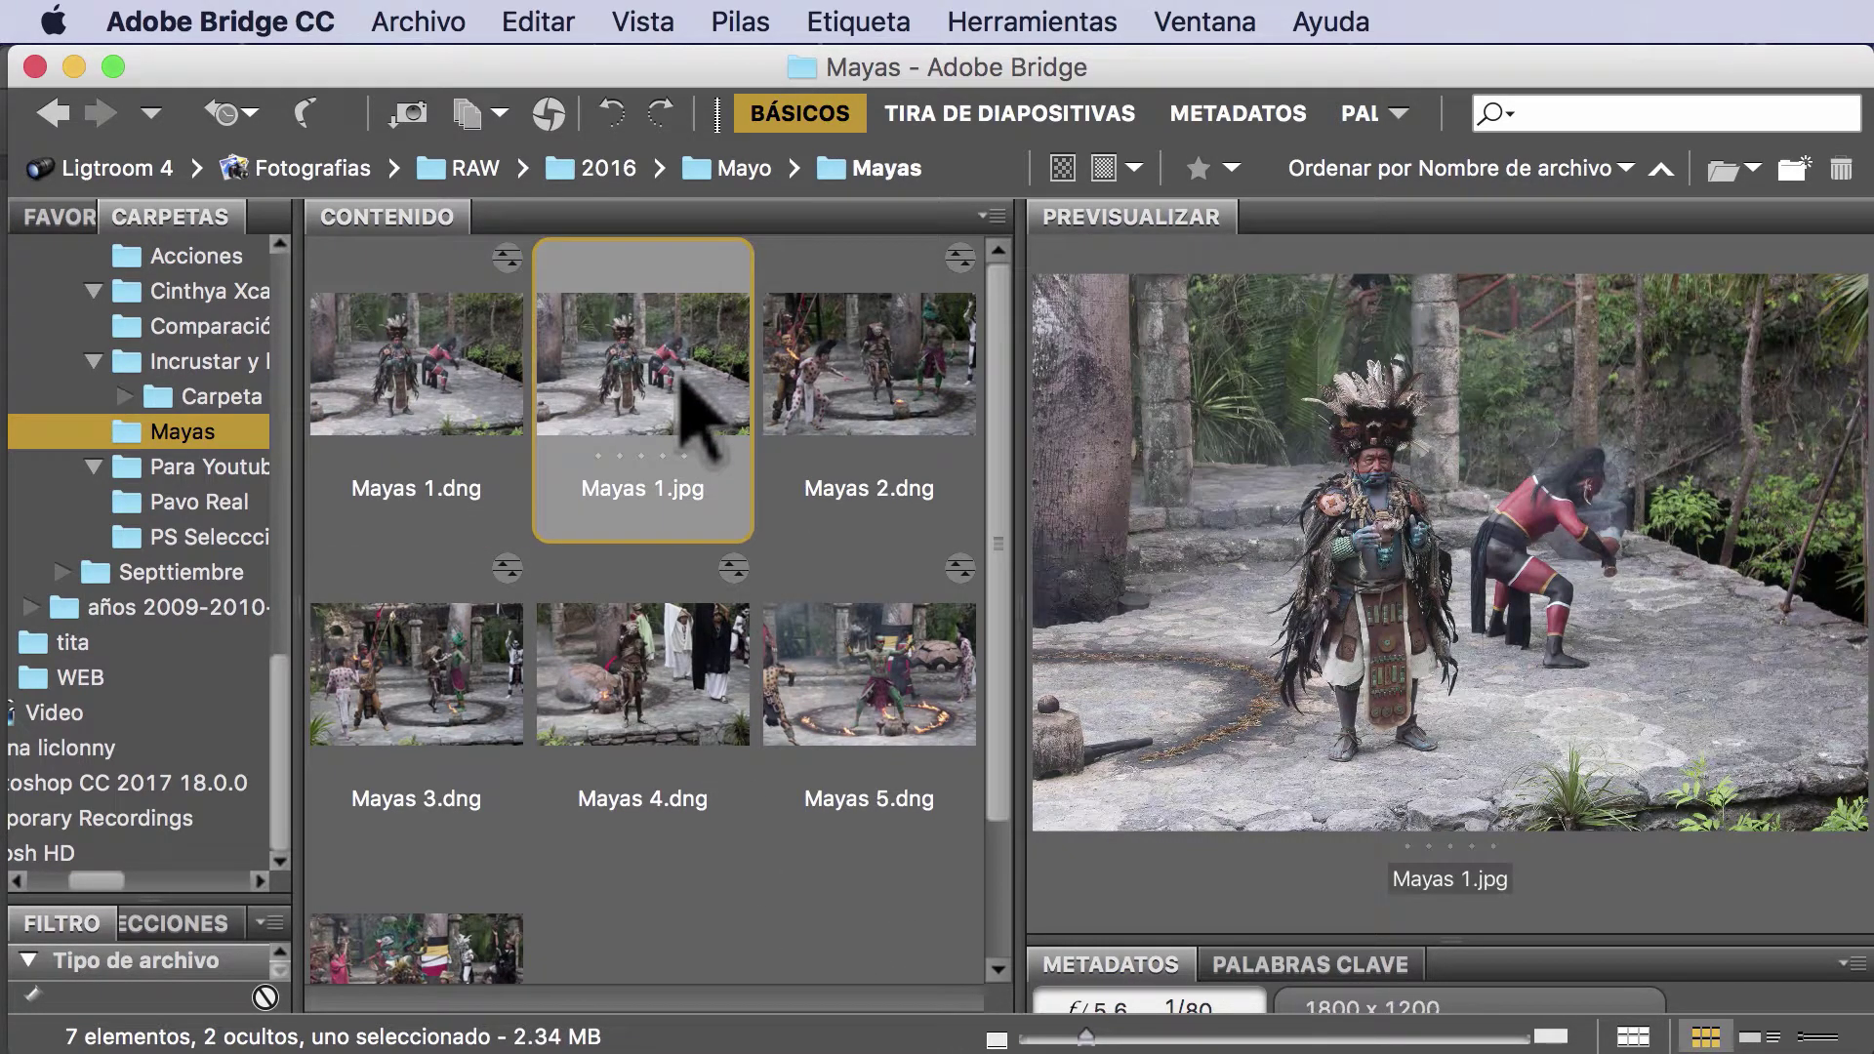
{"action": "left_click", "coordinate": [440, 376]}
{"action": "left_click", "coordinate": [669, 391]}
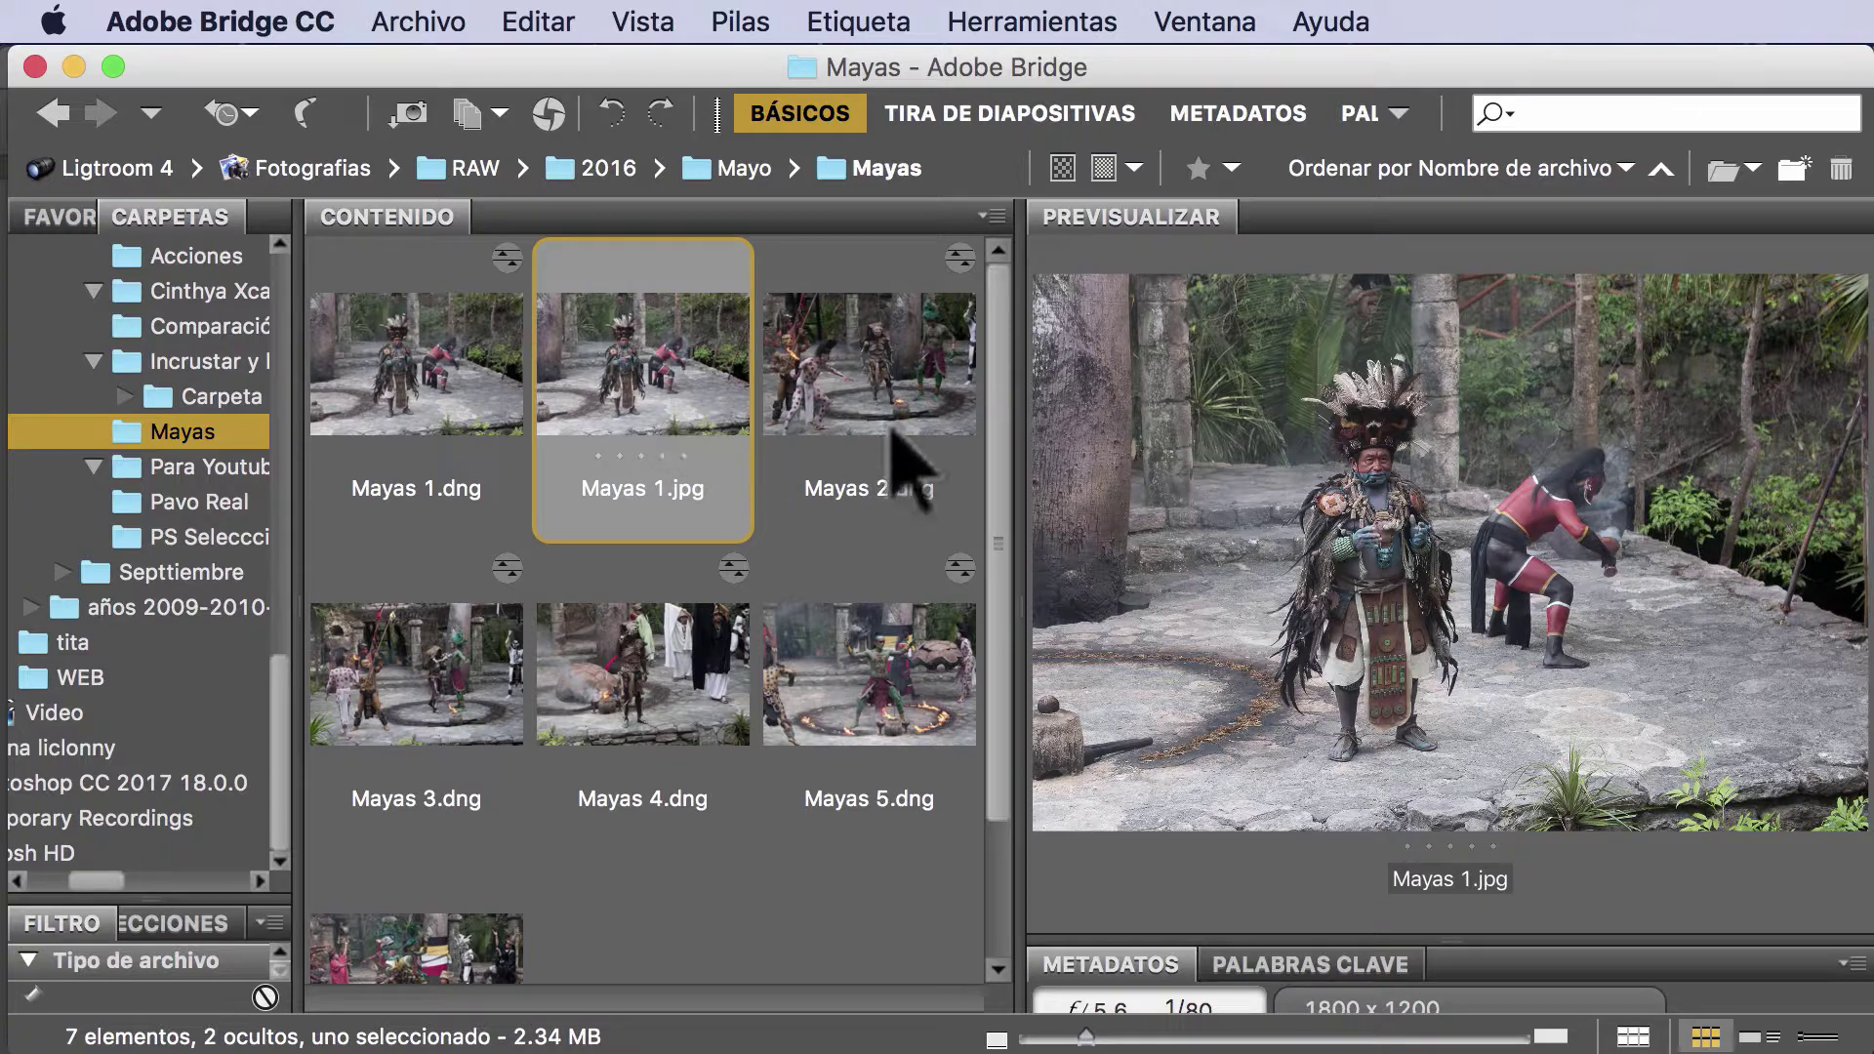
{"action": "left_click", "coordinate": [885, 386]}
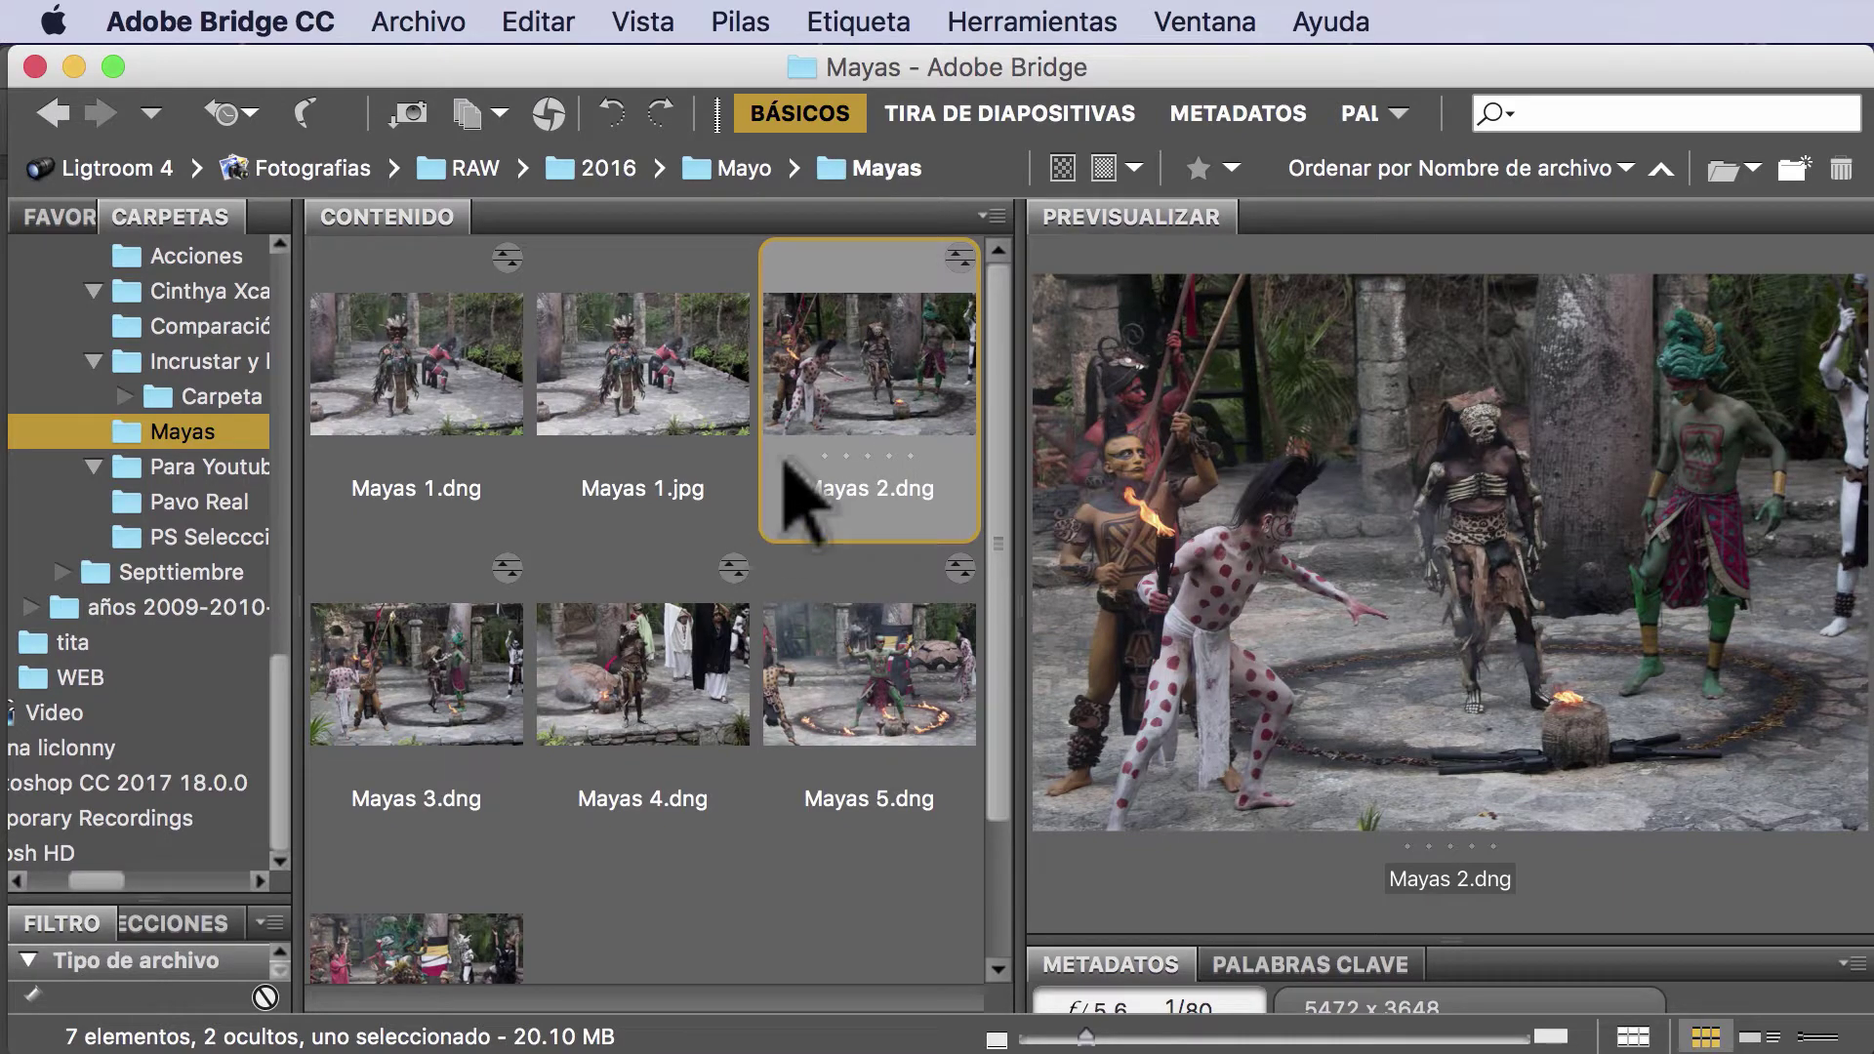
- Open Mayas 2.dng through Camera Raw and play the 6 x 4-Enfocar-Curvas action on it
{"action": "double_click", "coordinate": [835, 430]}
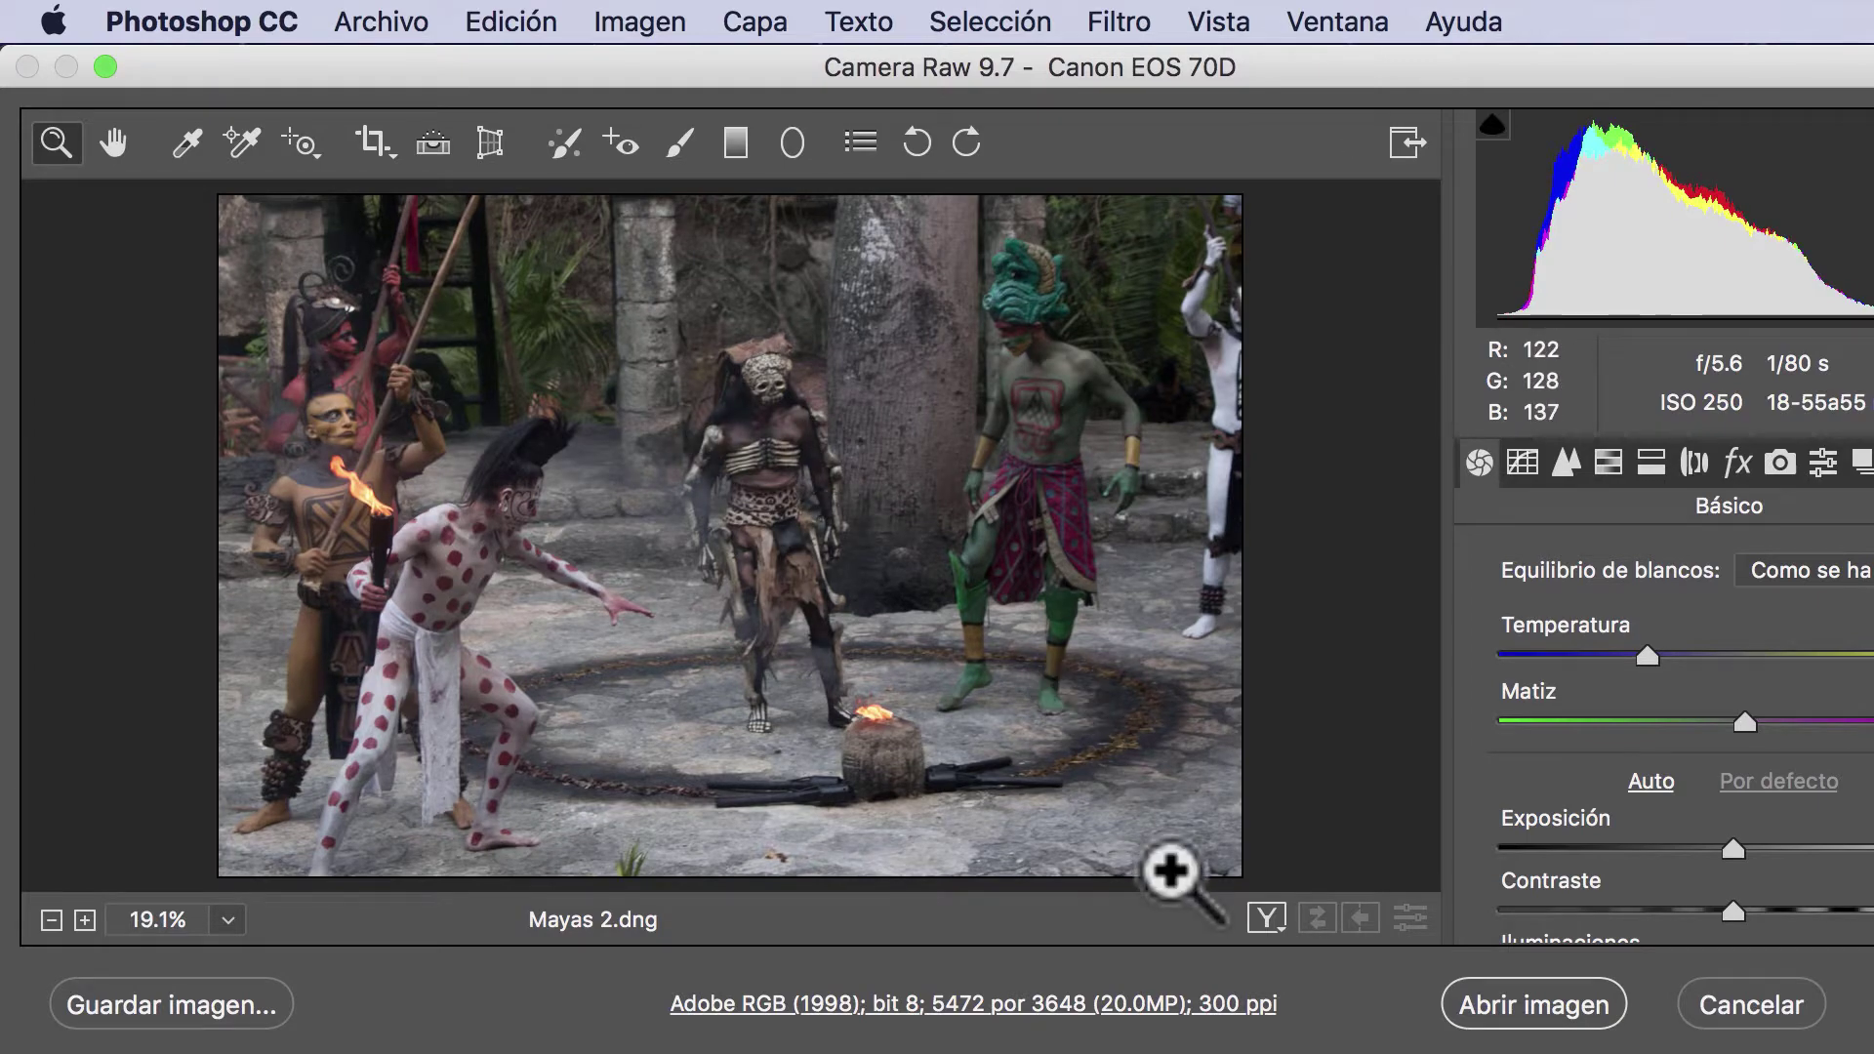
{"action": "left_click", "coordinate": [1504, 1010]}
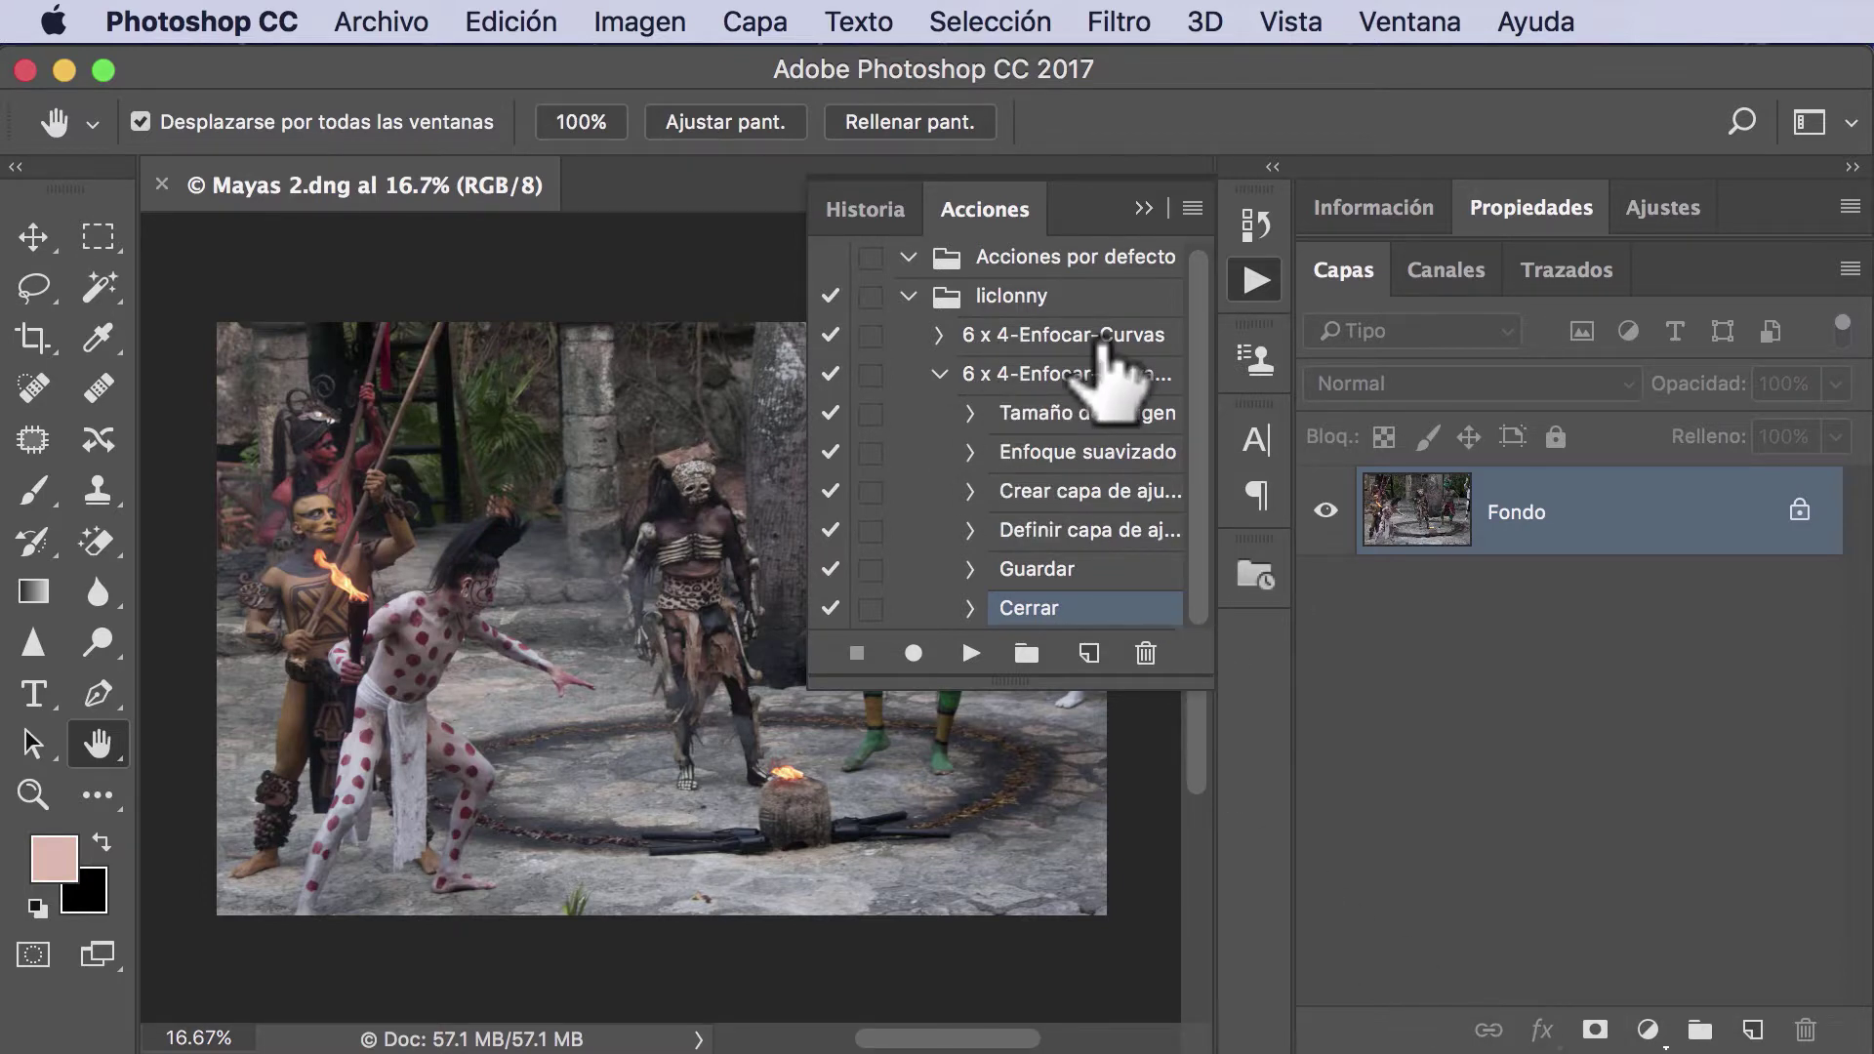
{"action": "left_click", "coordinate": [1021, 376]}
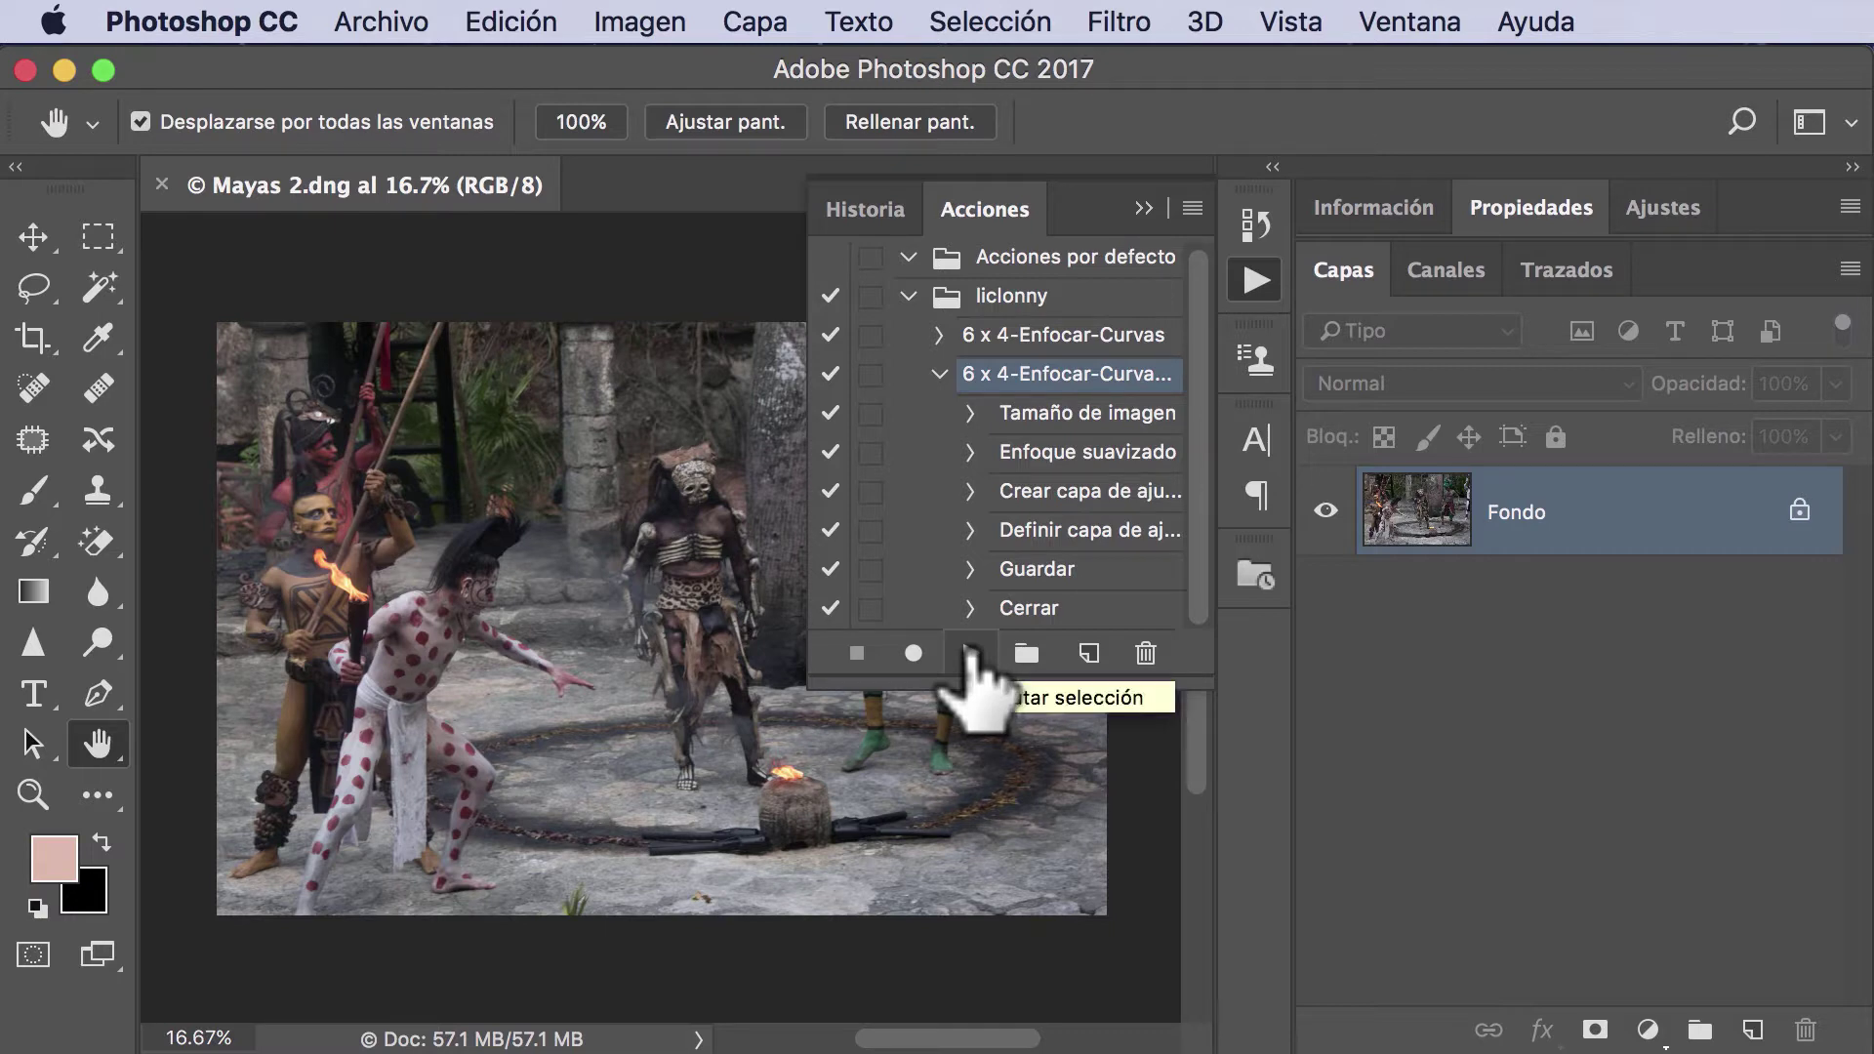
{"action": "left_click", "coordinate": [971, 652]}
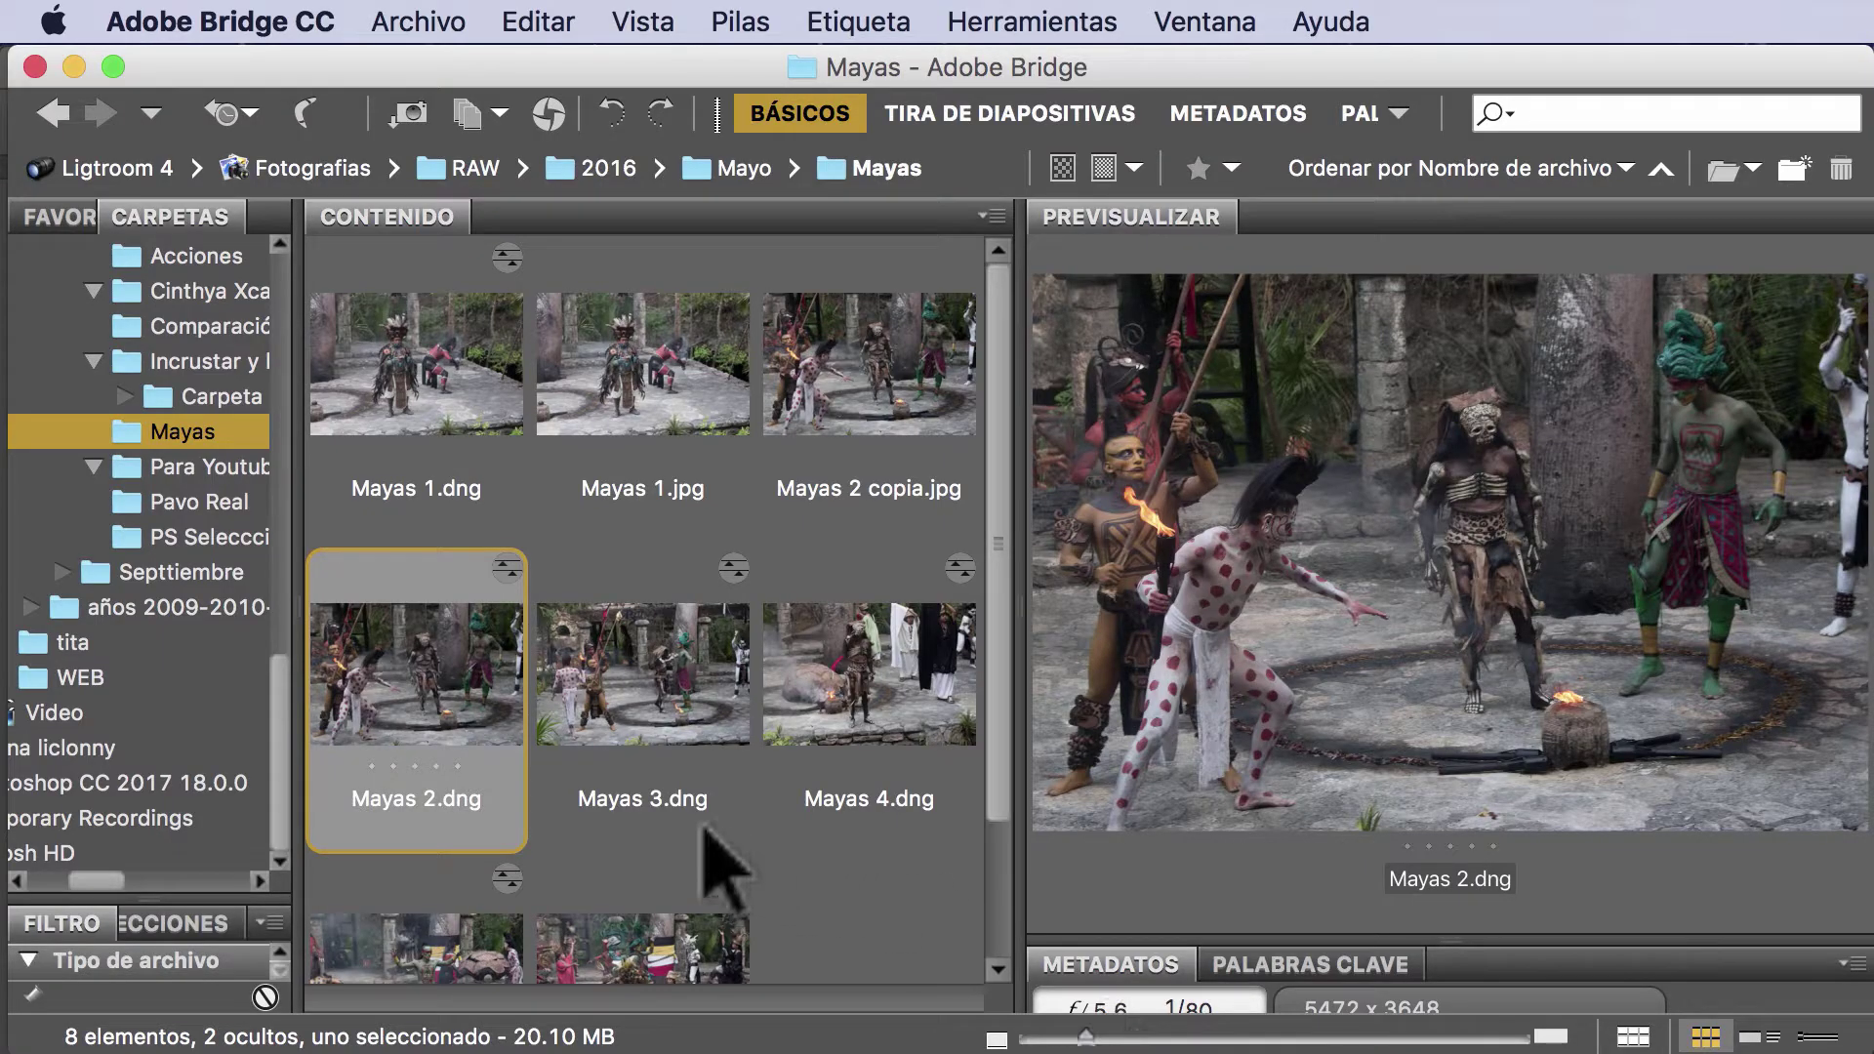
- Compare Mayas 2 copia.jpg against Mayas 1.jpg and the original Mayas 2.dng, ending on the jpg
{"action": "left_click", "coordinate": [888, 396]}
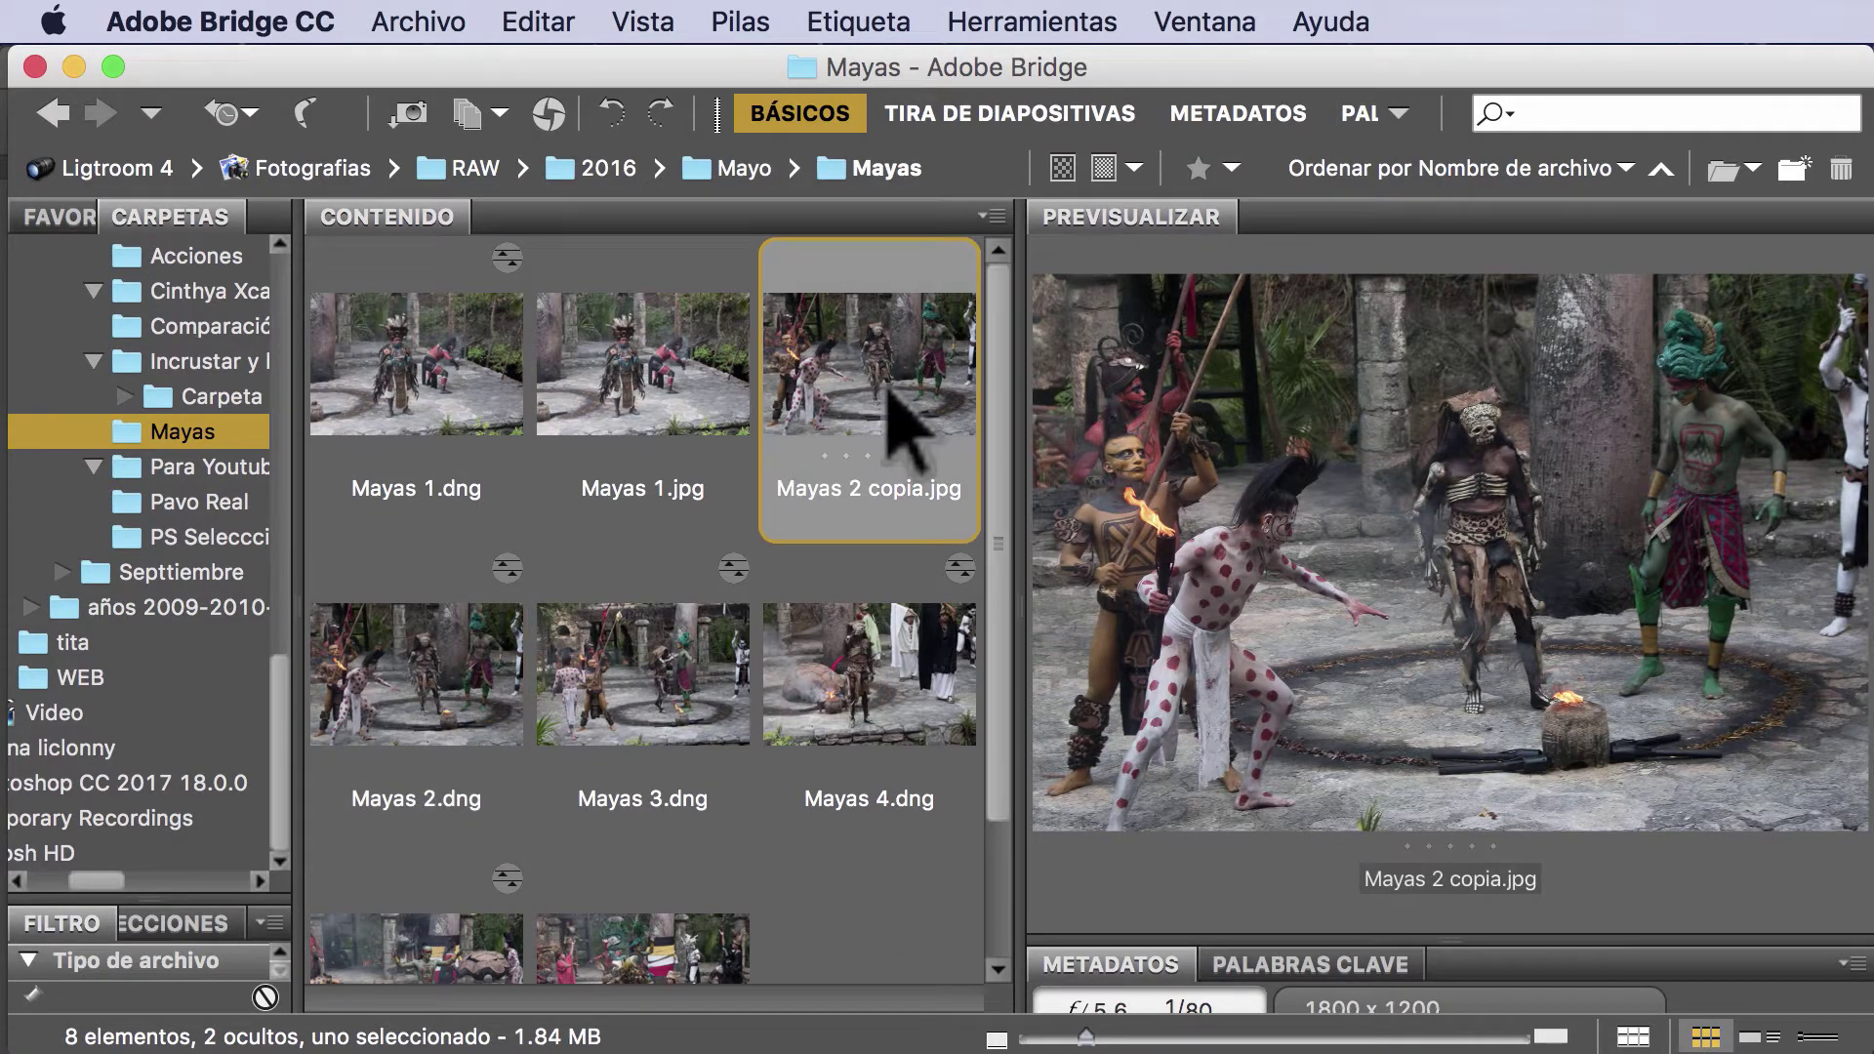
{"action": "left_click", "coordinate": [677, 376]}
{"action": "left_click", "coordinate": [839, 376]}
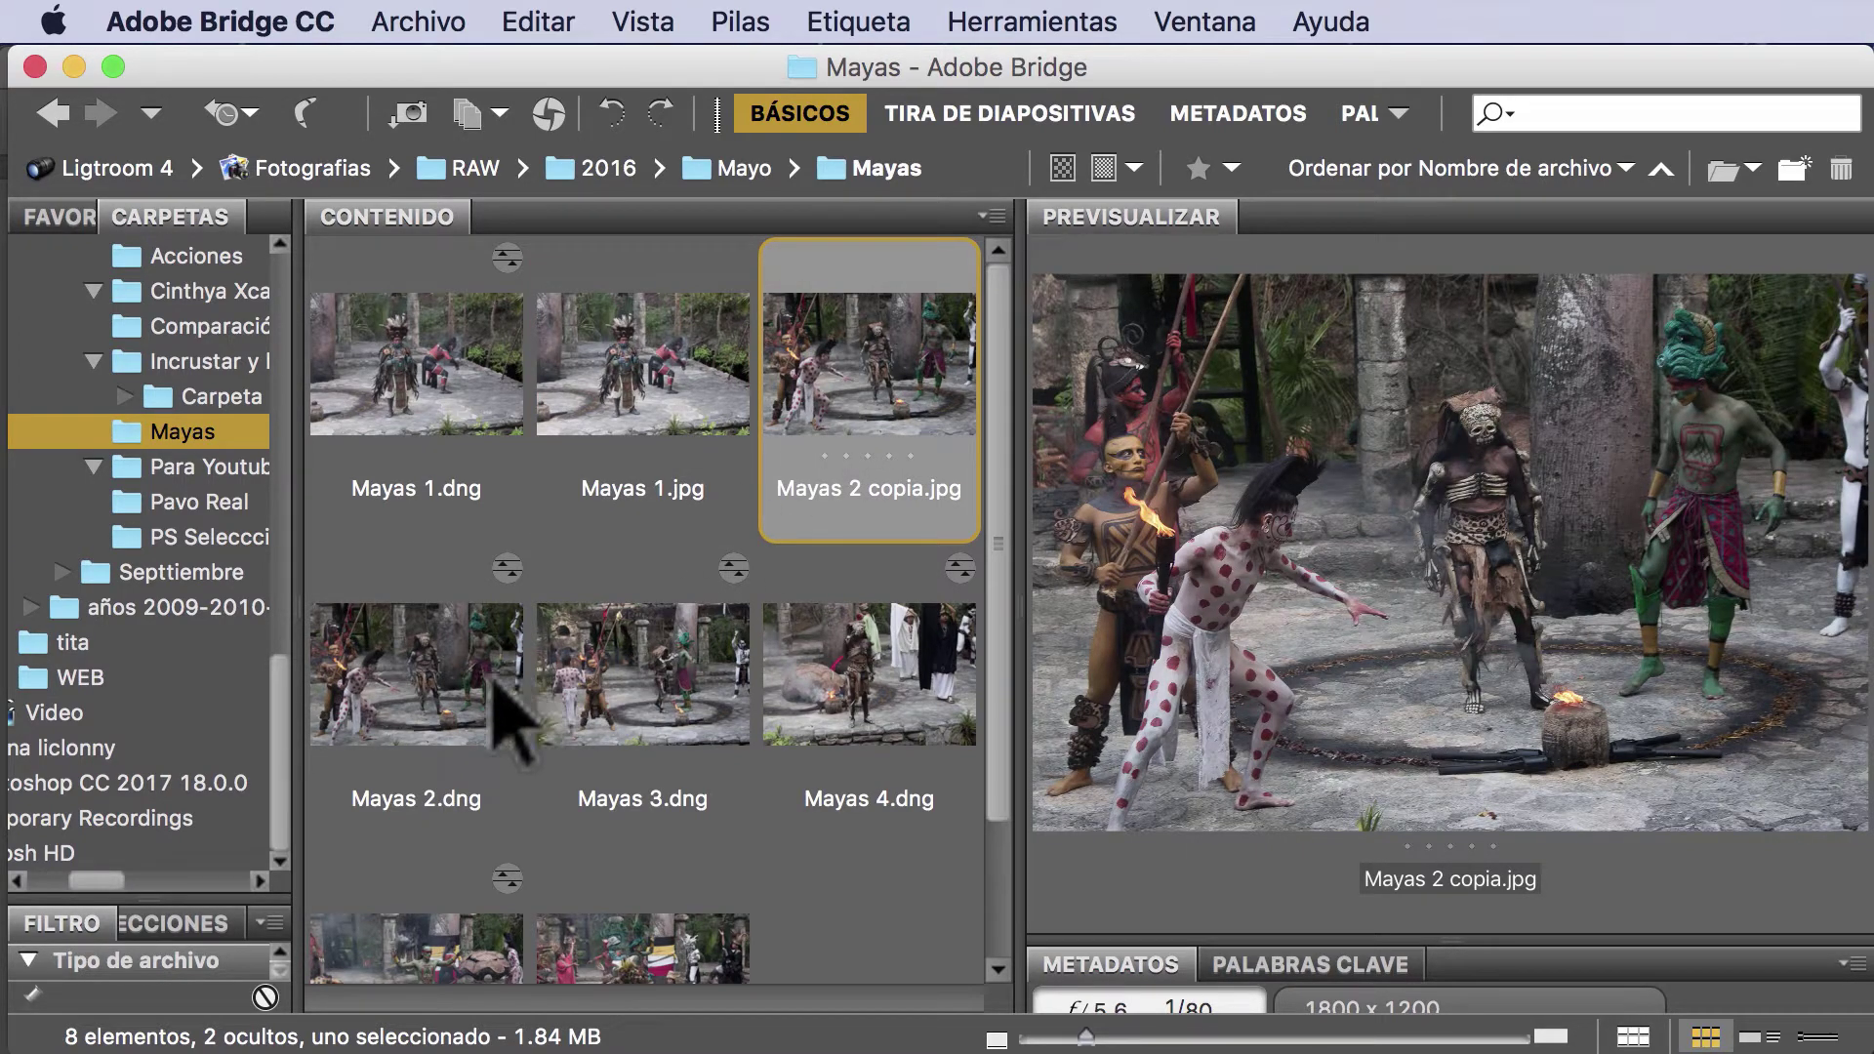
{"action": "left_click", "coordinate": [449, 684]}
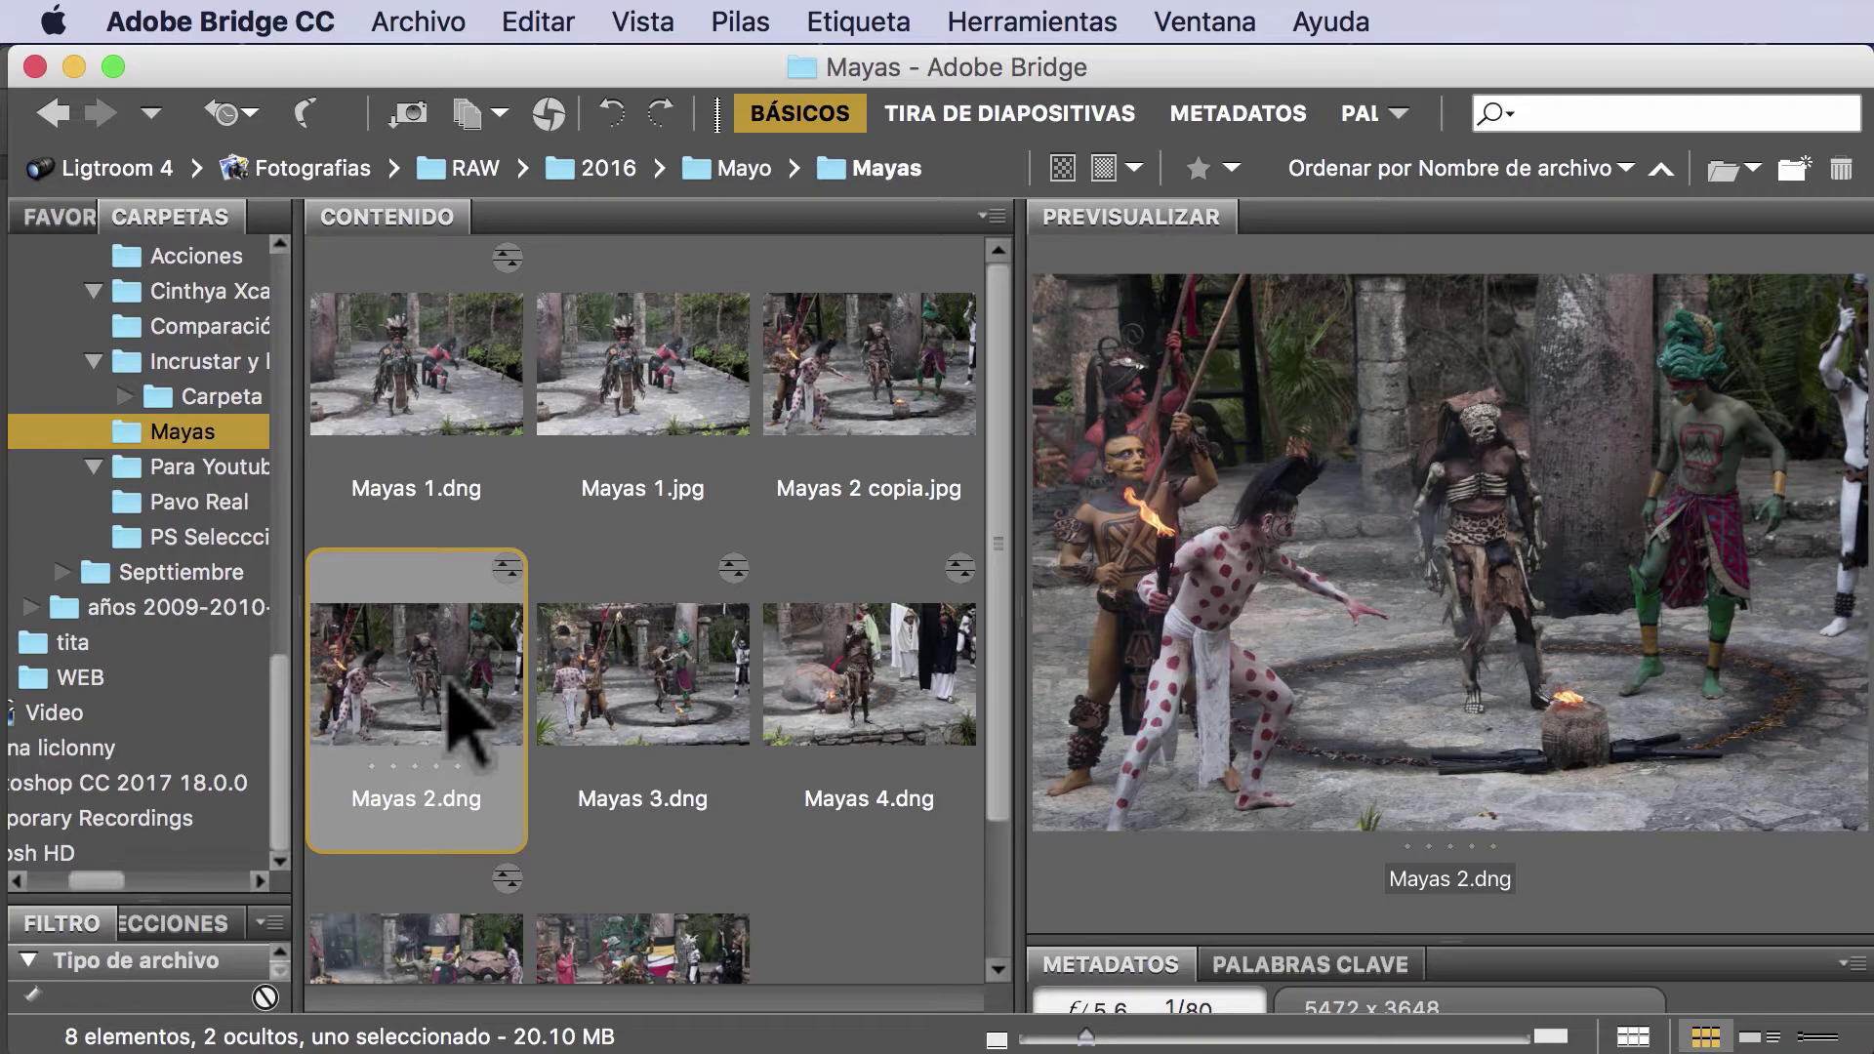
{"action": "left_click", "coordinate": [918, 449]}
{"action": "left_click", "coordinate": [444, 737]}
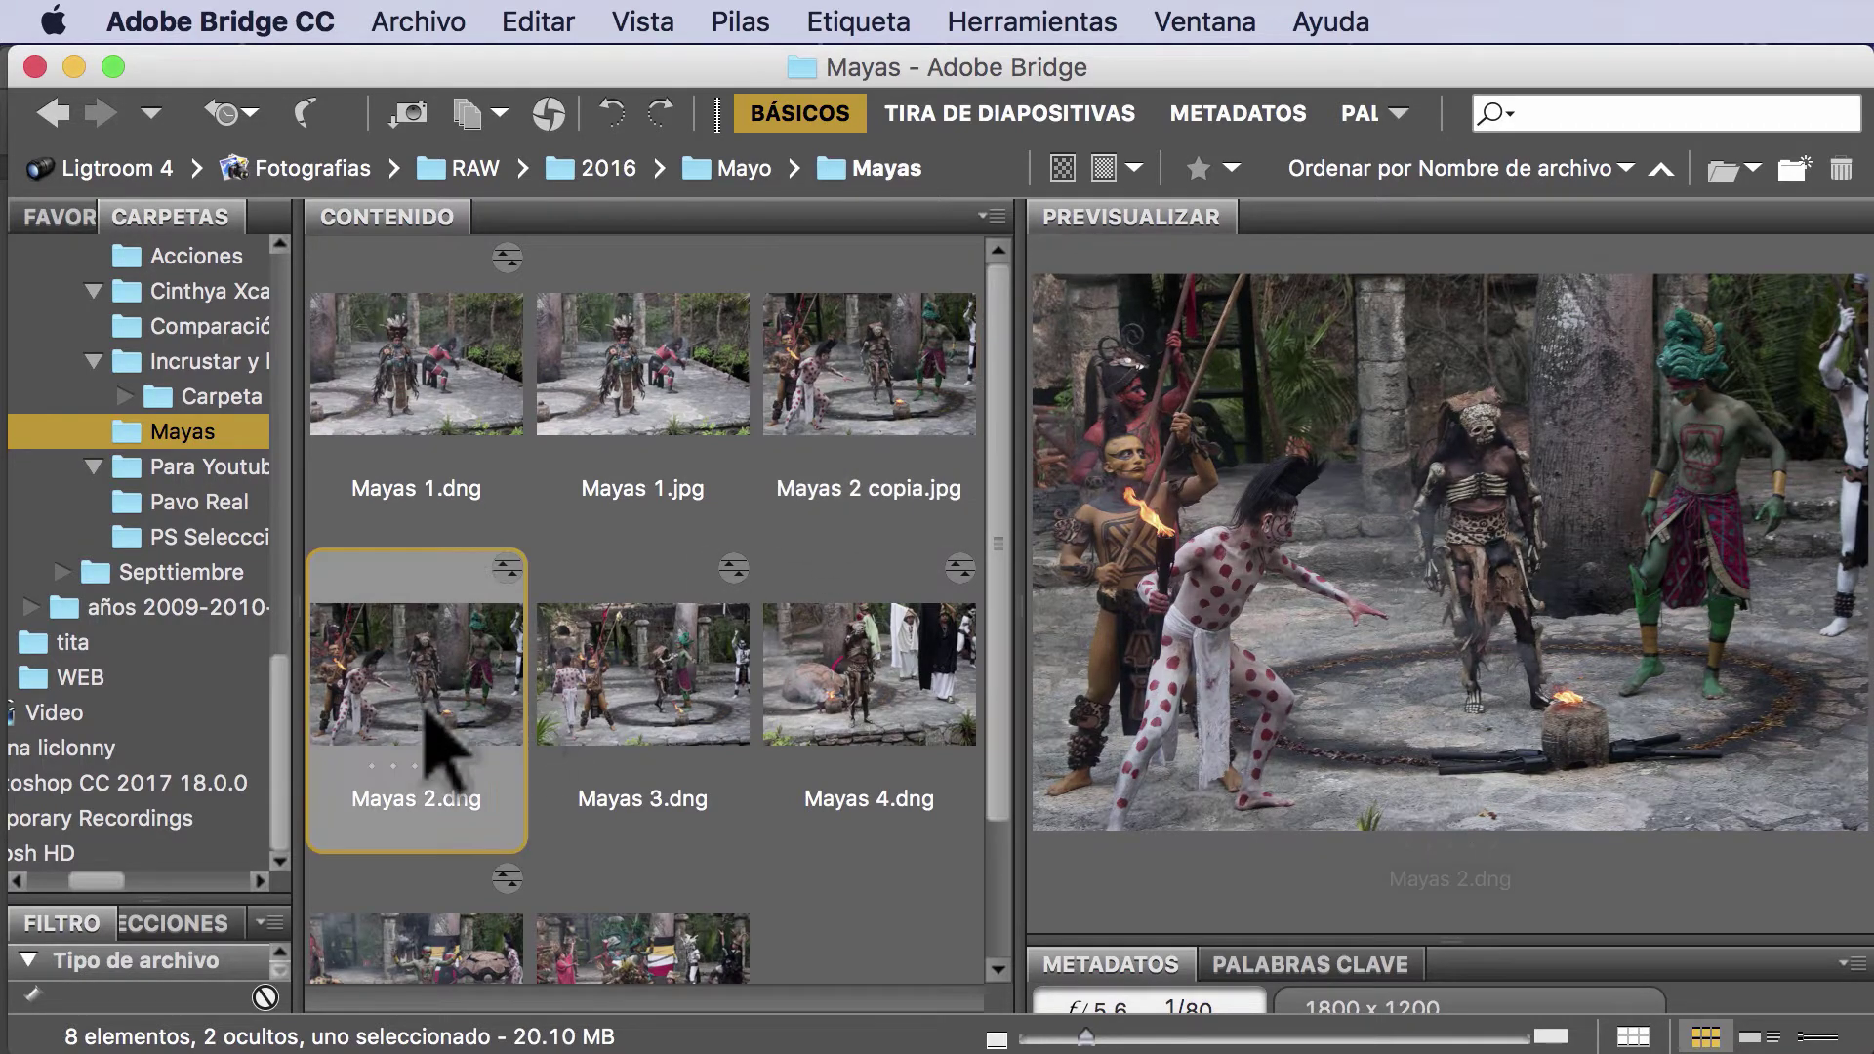
{"action": "left_click", "coordinate": [869, 445]}
{"action": "left_click", "coordinate": [403, 733]}
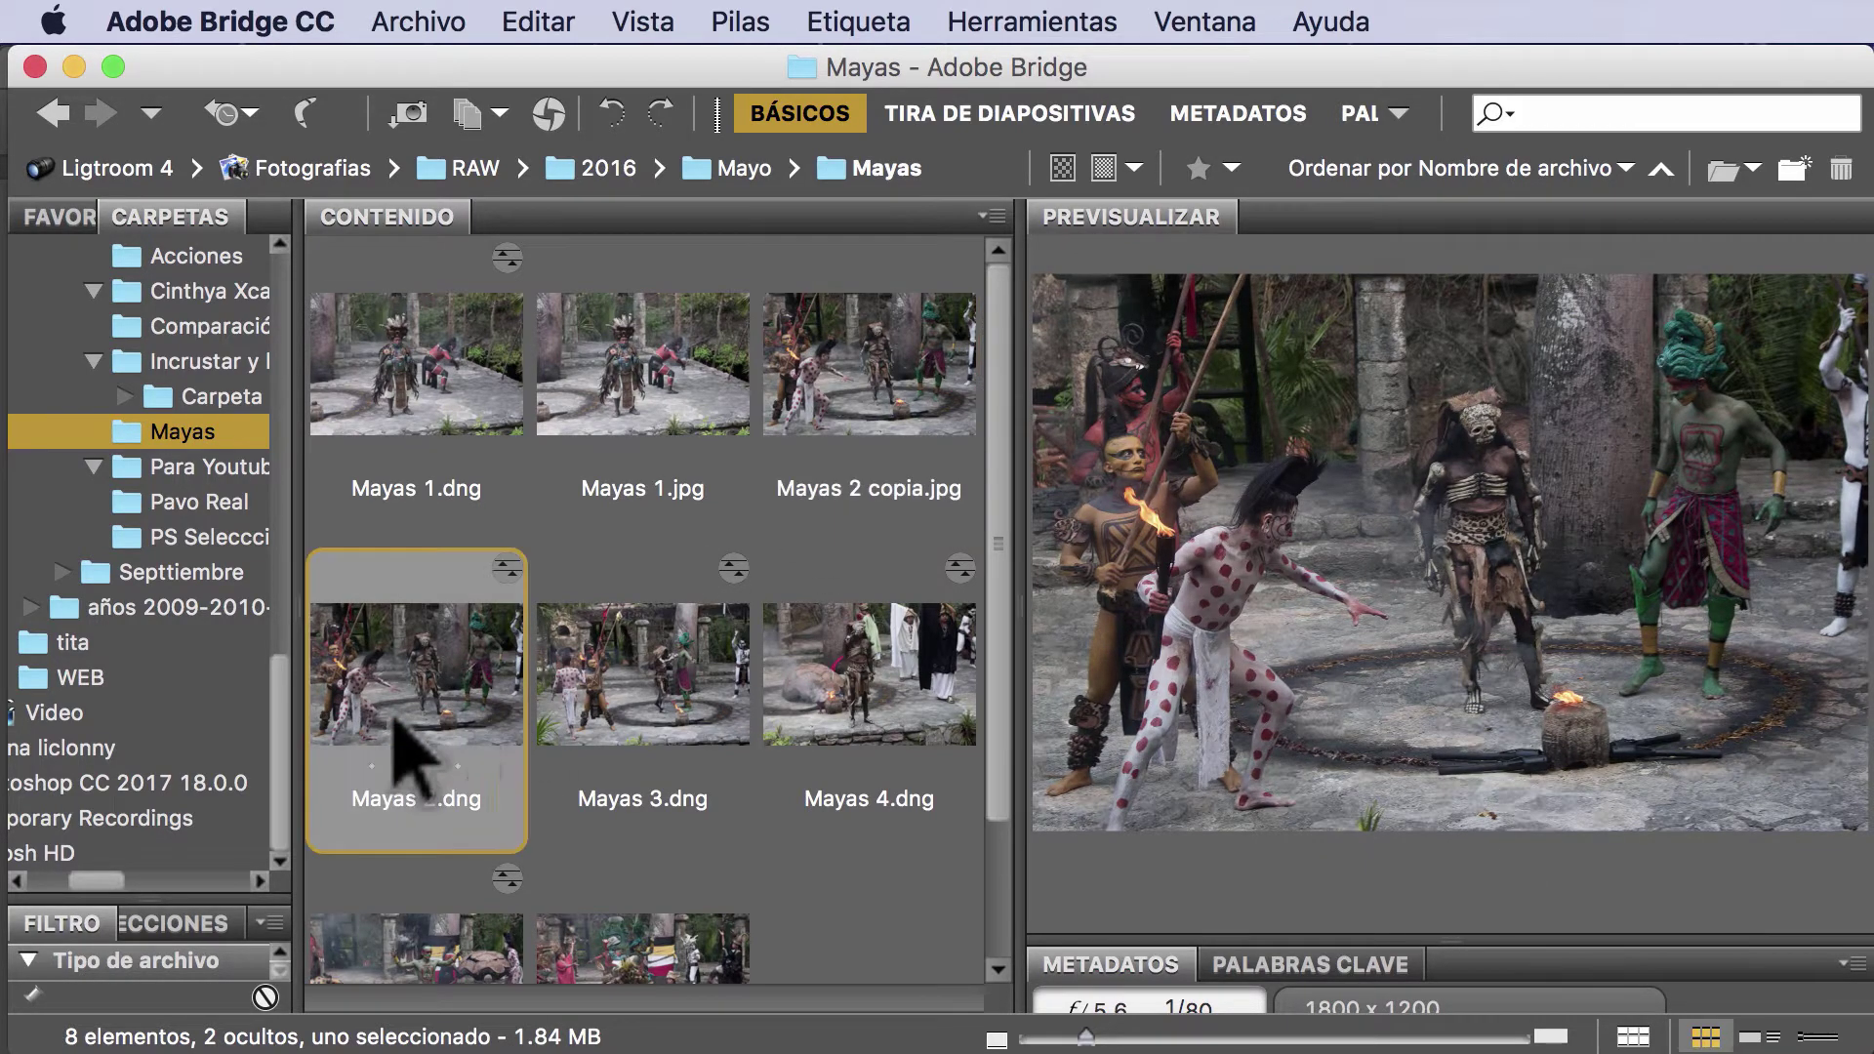
{"action": "left_click", "coordinate": [871, 429]}
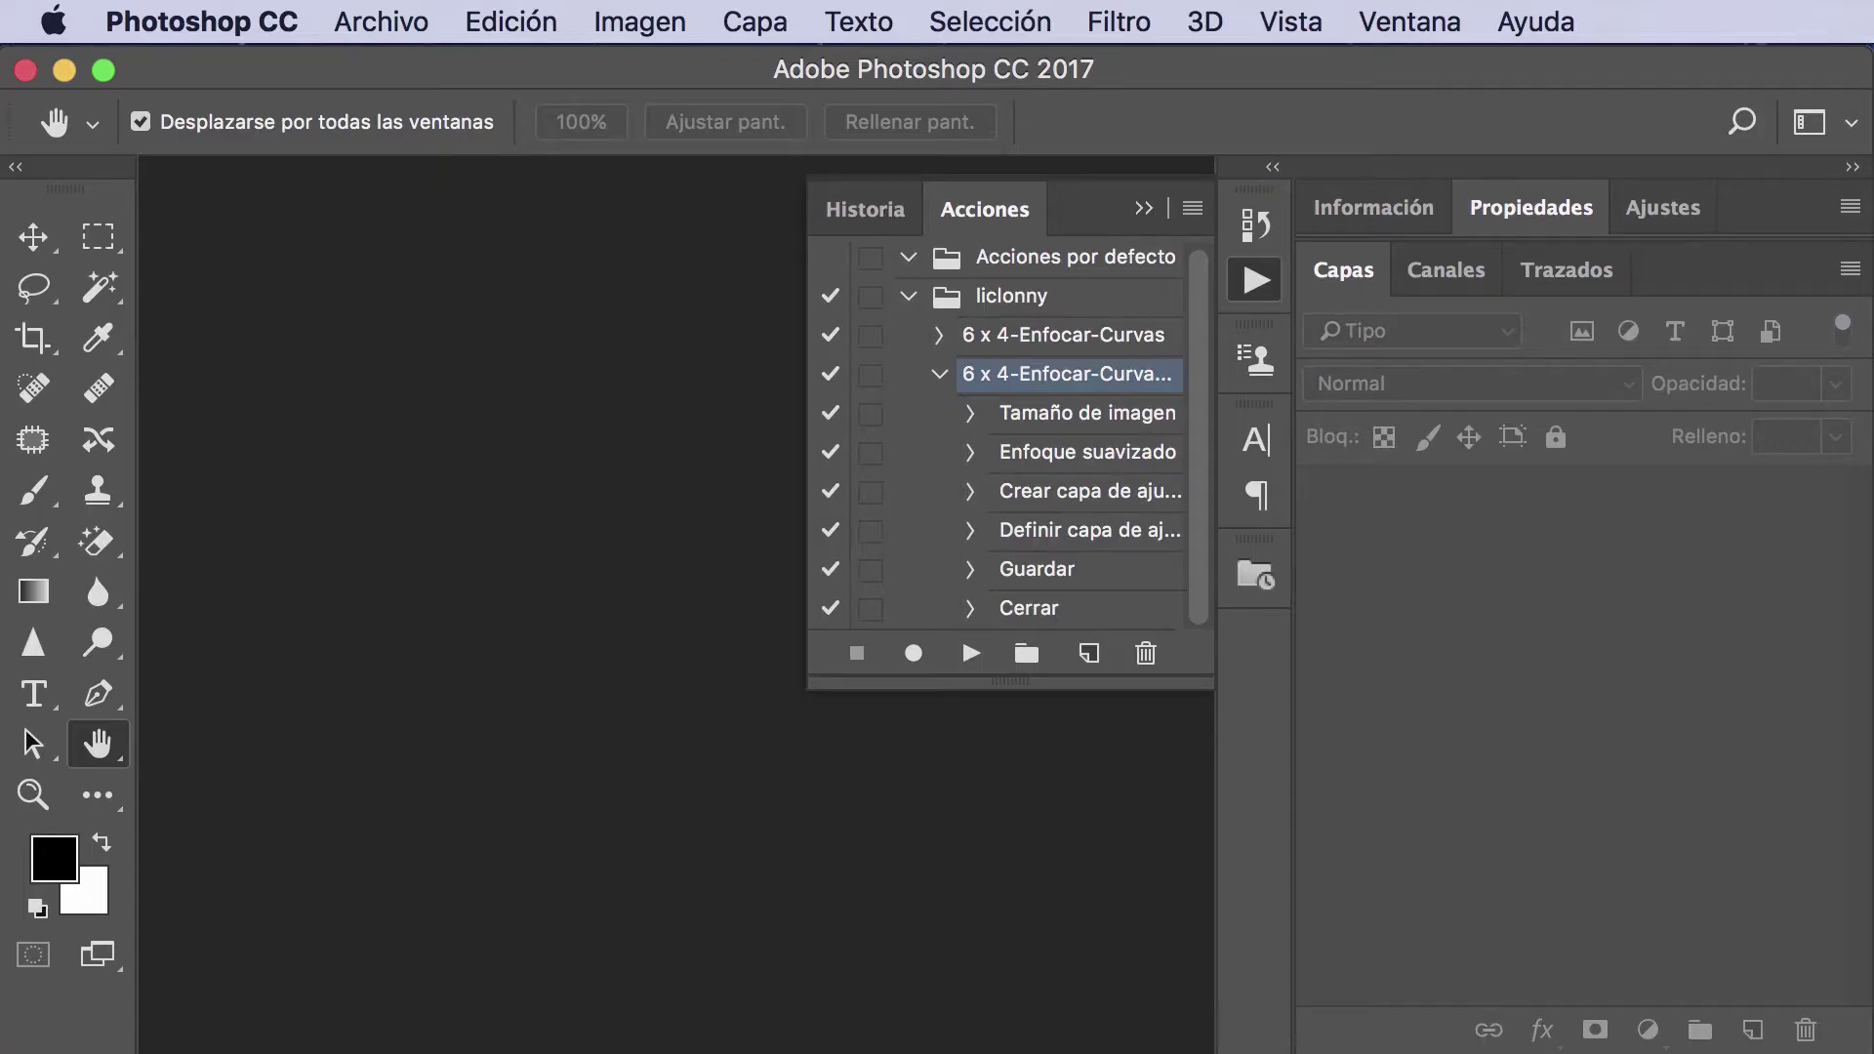
- Collapse the second action's steps in the liclonny set and select the first 6 x 4-Enfocar-Curvas action
{"action": "left_click", "coordinate": [1086, 337]}
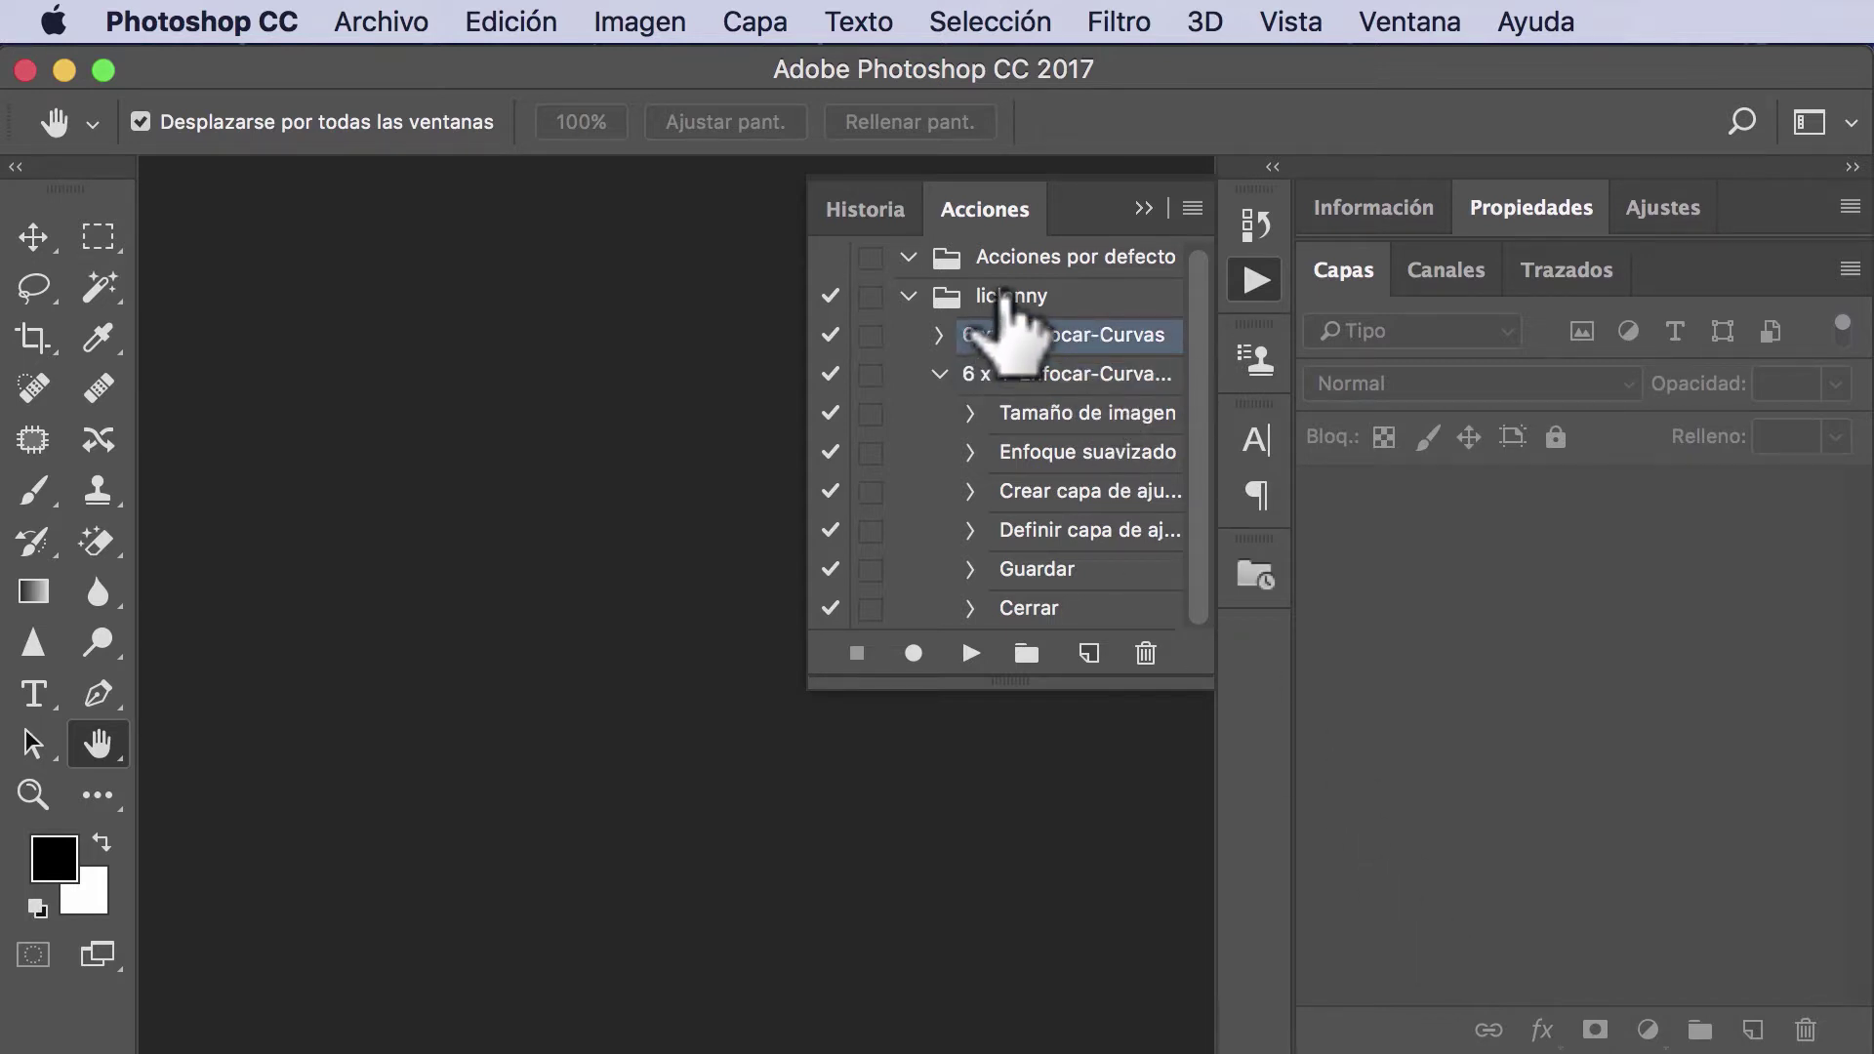
{"action": "left_click", "coordinate": [939, 374]}
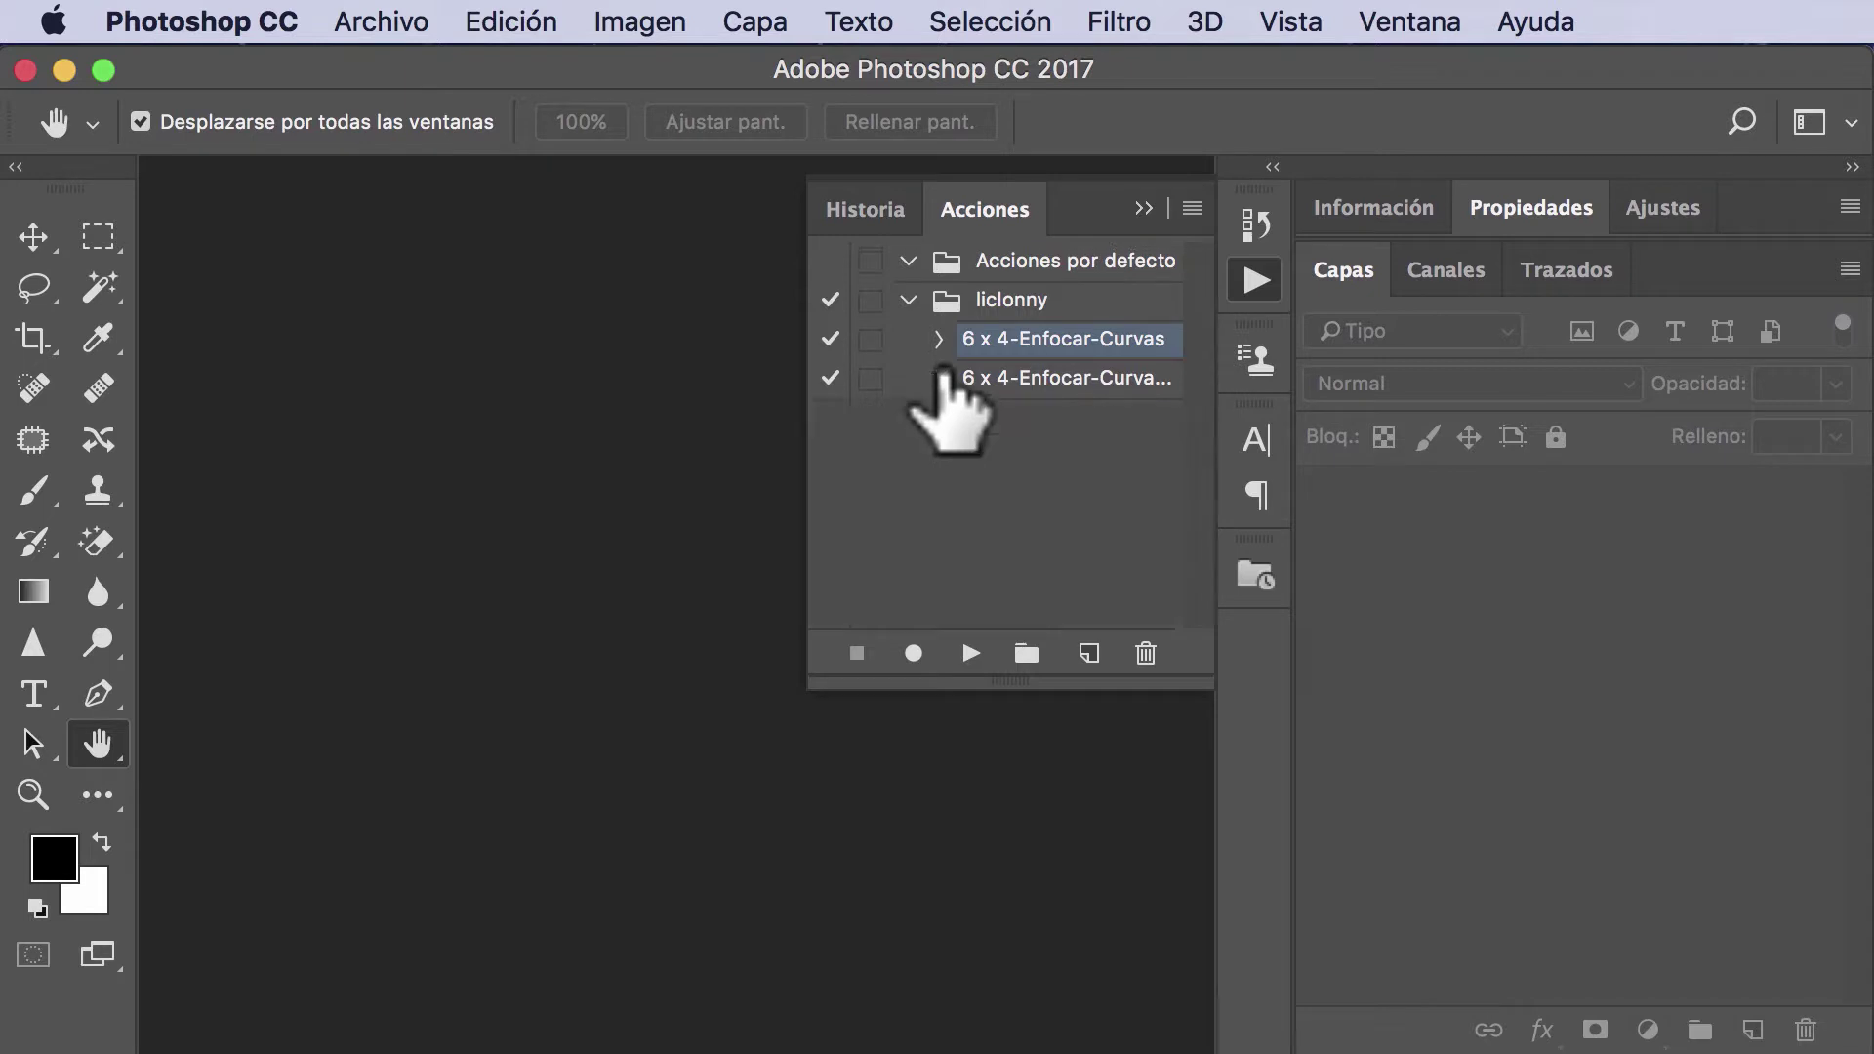
{"action": "left_click", "coordinate": [910, 300]}
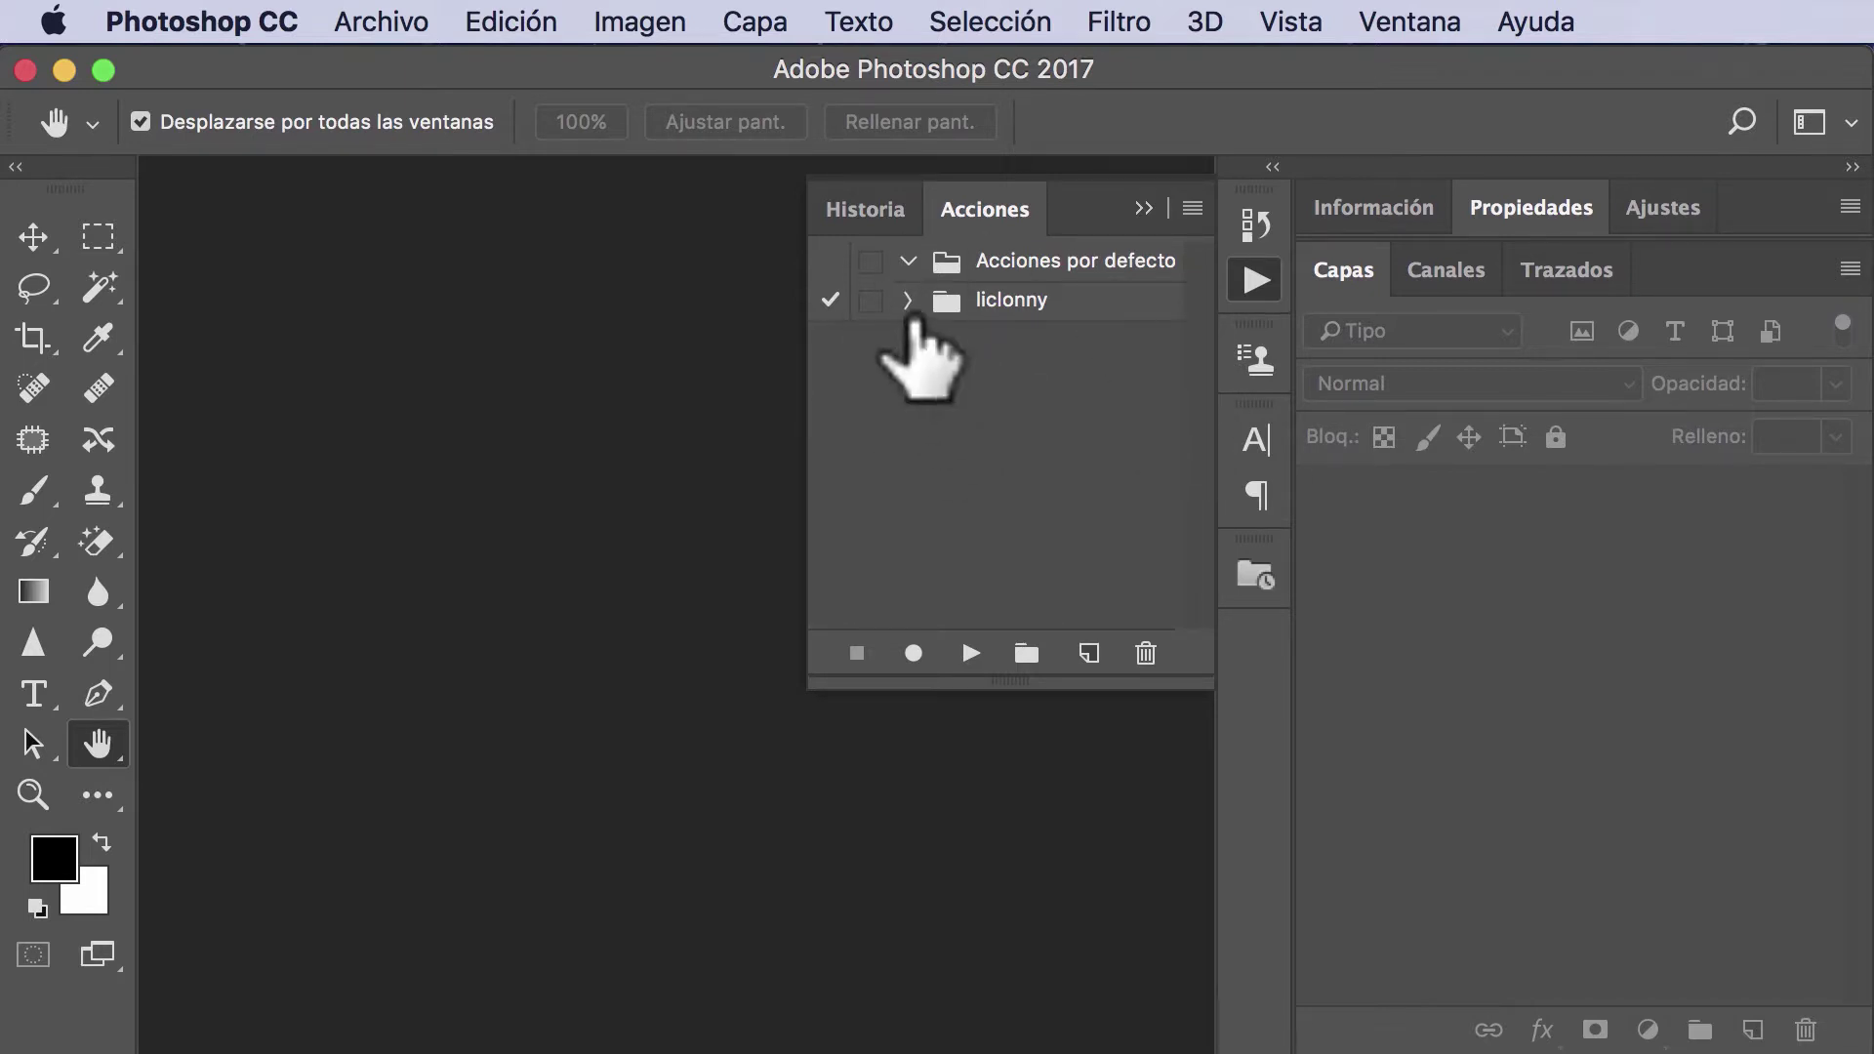
{"action": "left_click", "coordinate": [910, 300]}
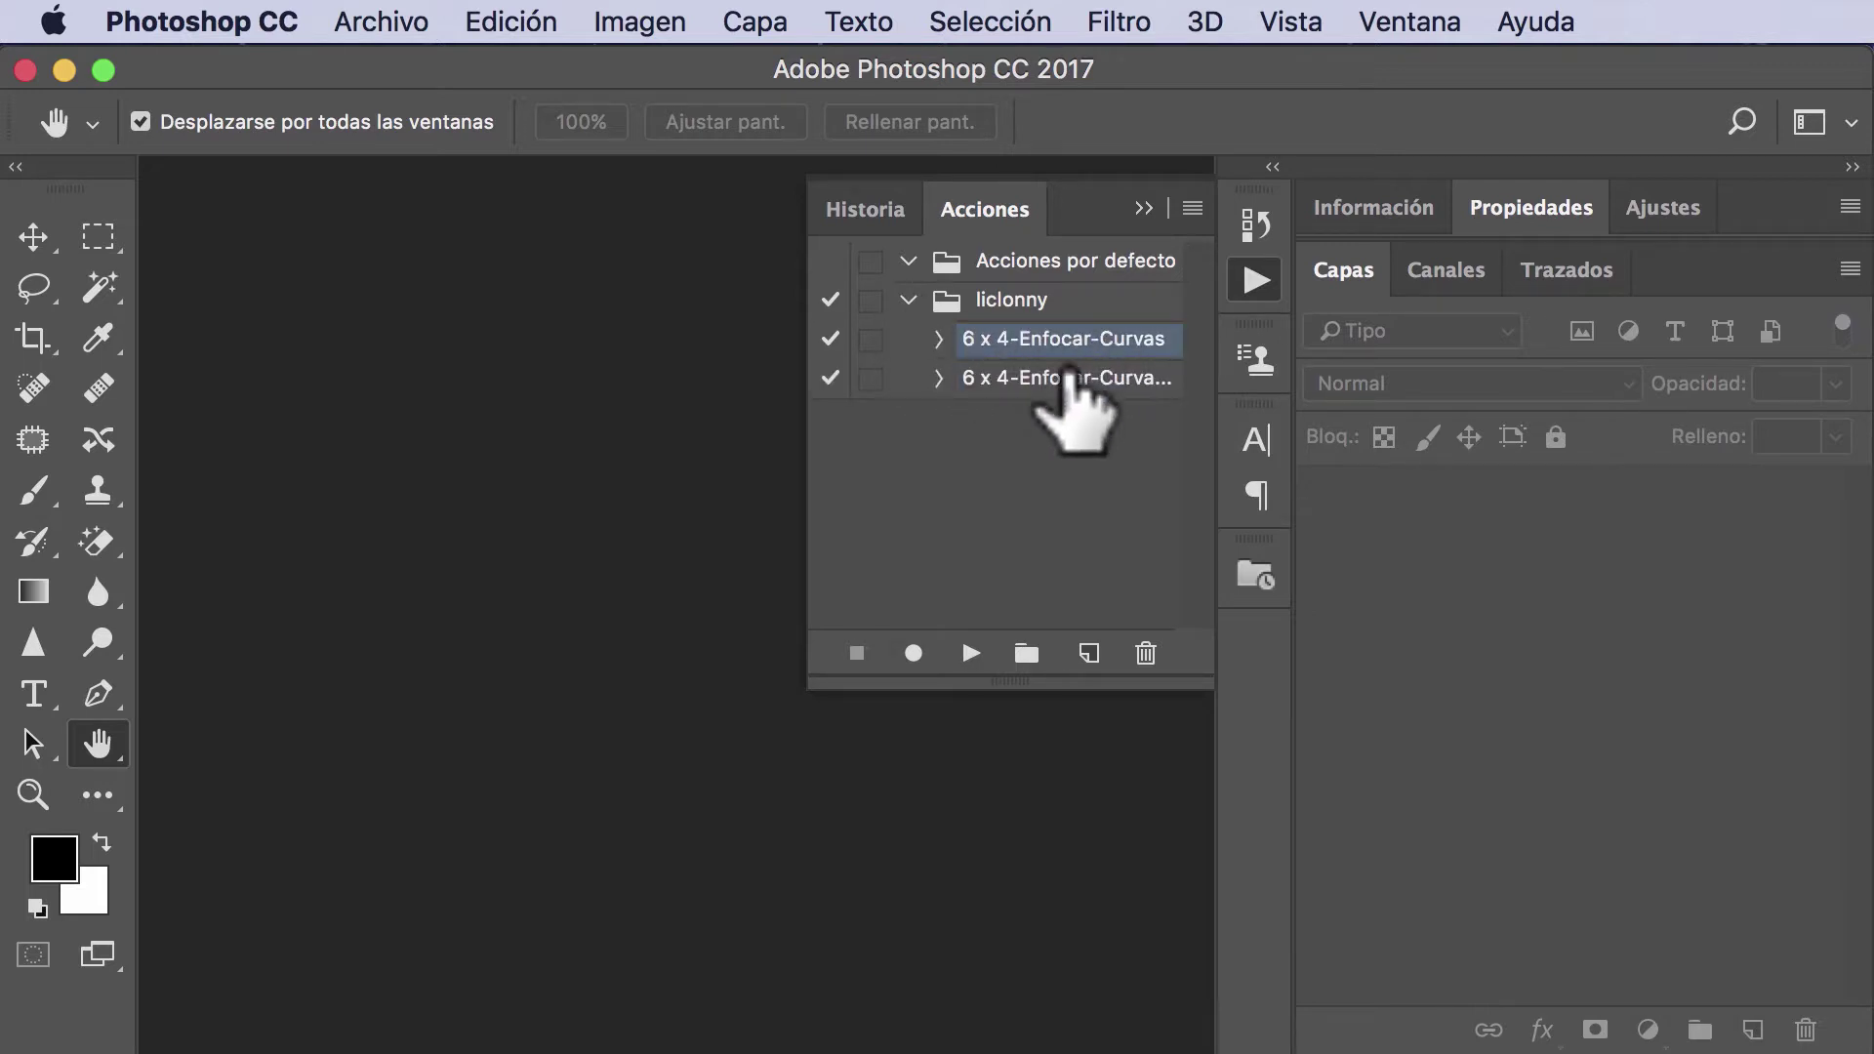
{"action": "left_click_drag", "start_coordinate": [1067, 346], "coordinate": [1068, 351]}
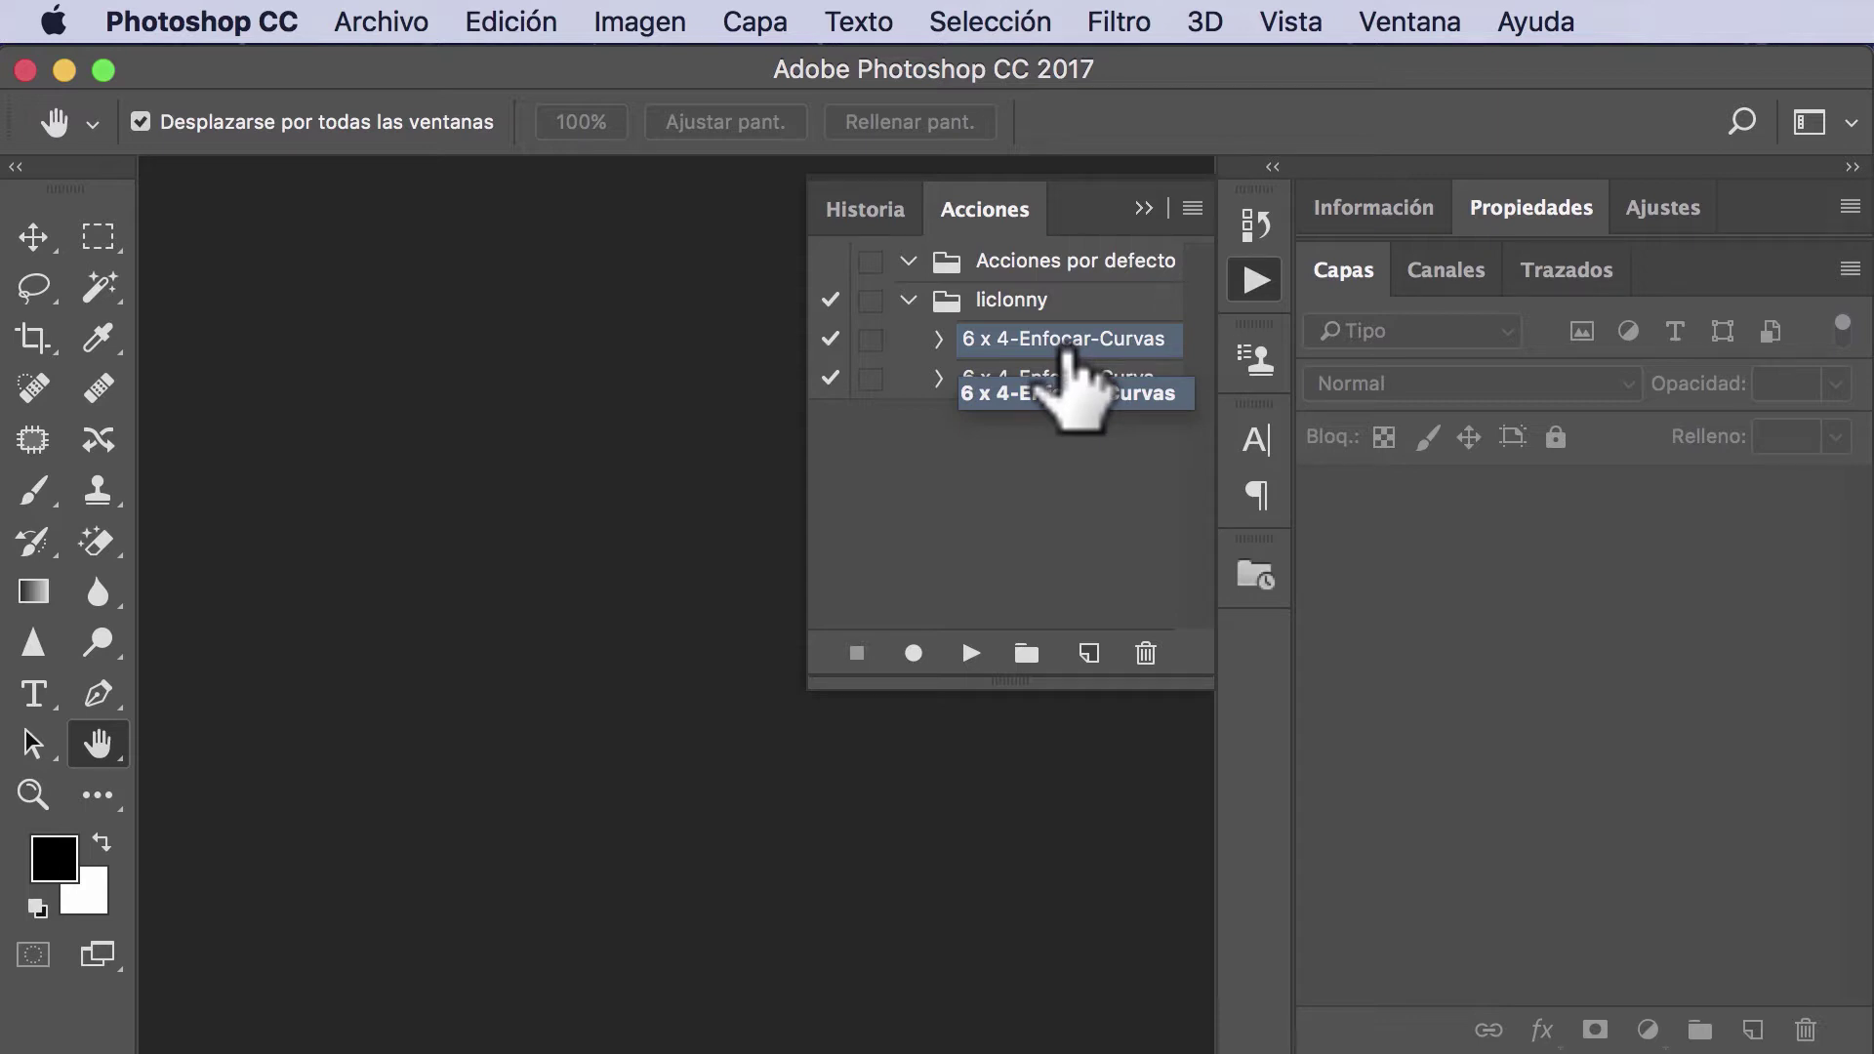
{"action": "left_click_drag", "start_coordinate": [1069, 353], "coordinate": [1071, 359]}
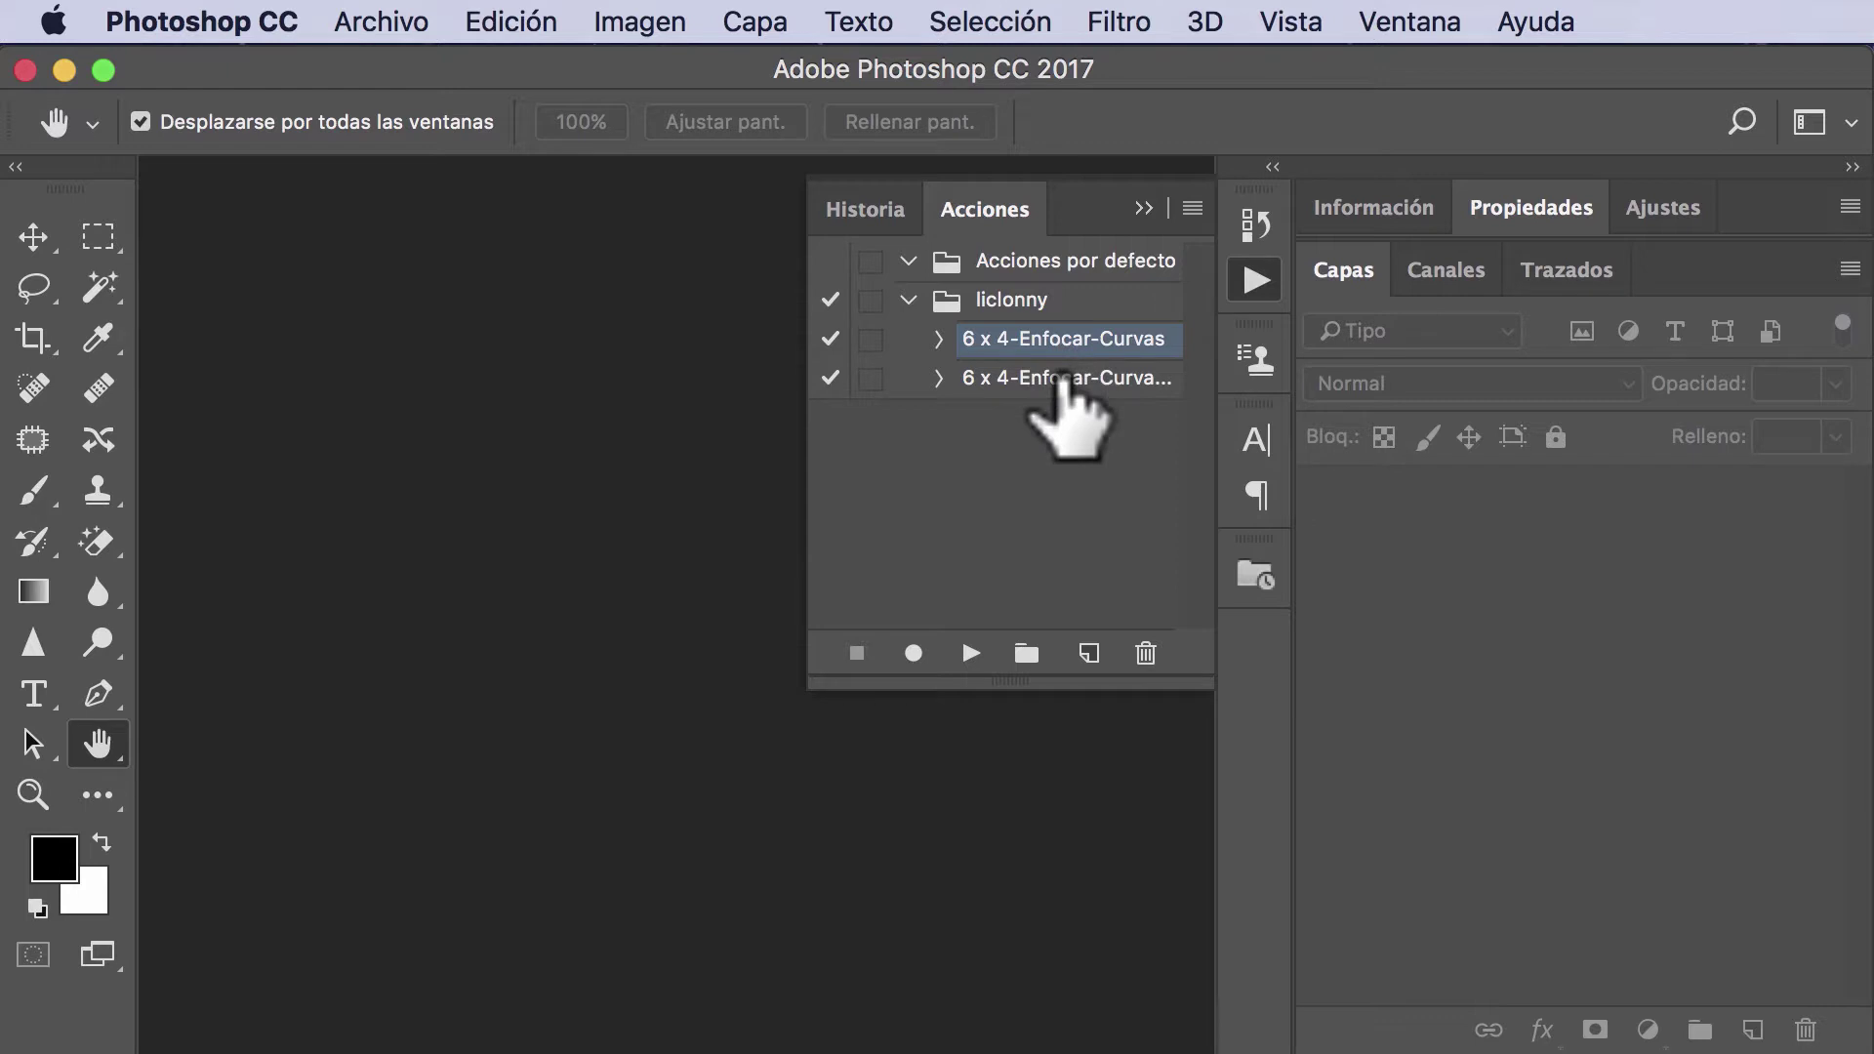
{"action": "left_click", "coordinate": [1064, 379]}
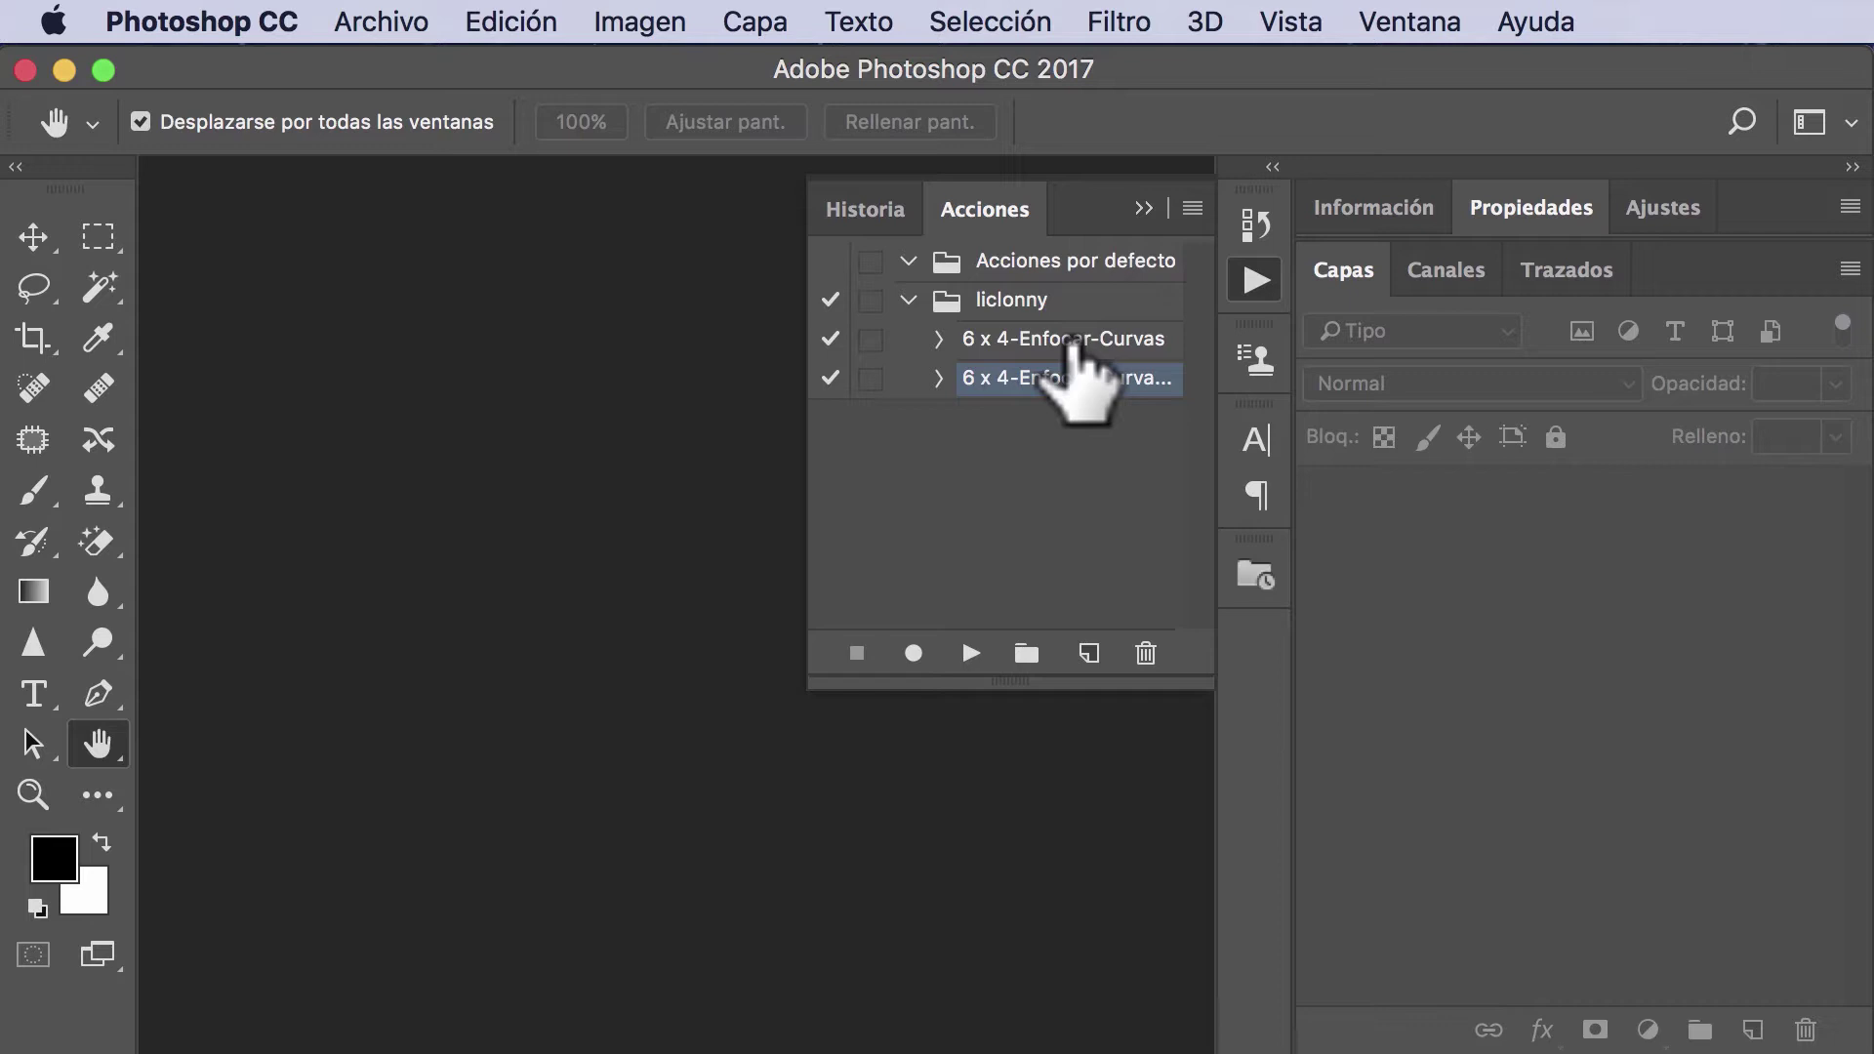
{"action": "left_click", "coordinate": [1076, 340]}
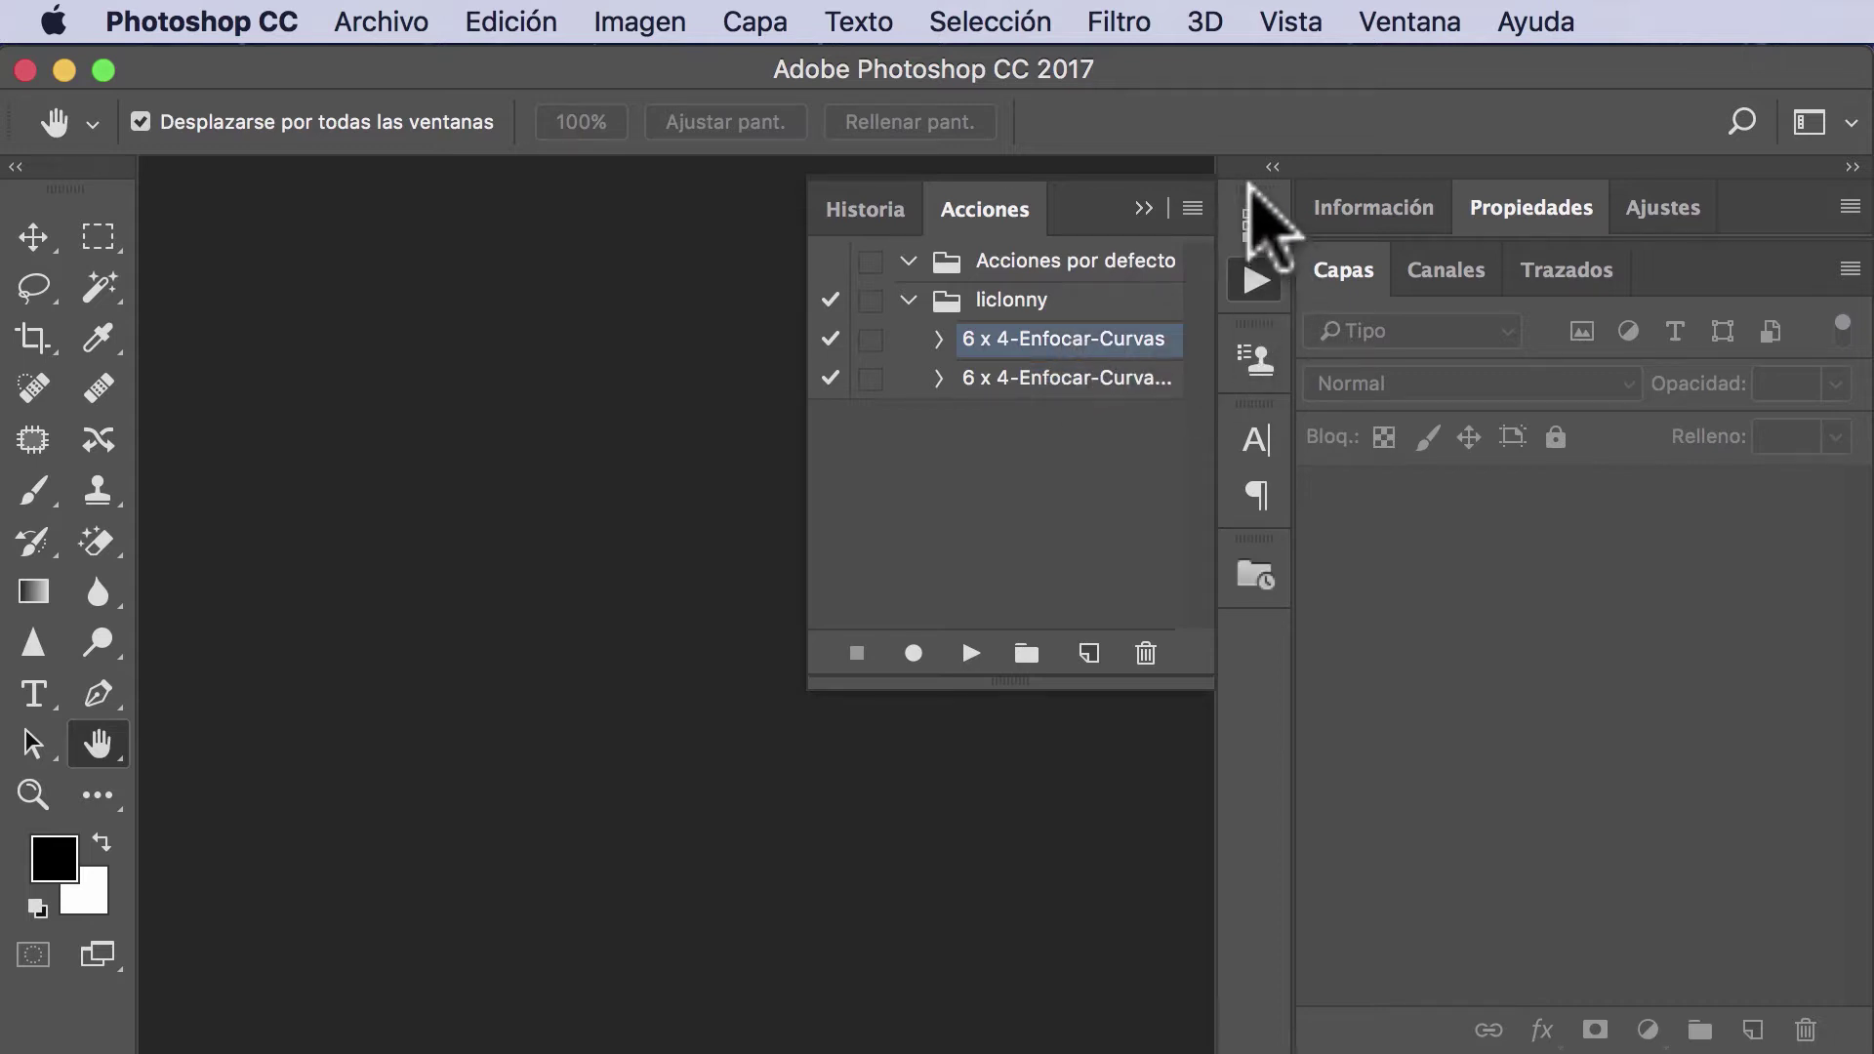
- Delete the first 6 x 4-Enfocar-Curvas action from the liclonny set
{"action": "left_click", "coordinate": [1192, 209]}
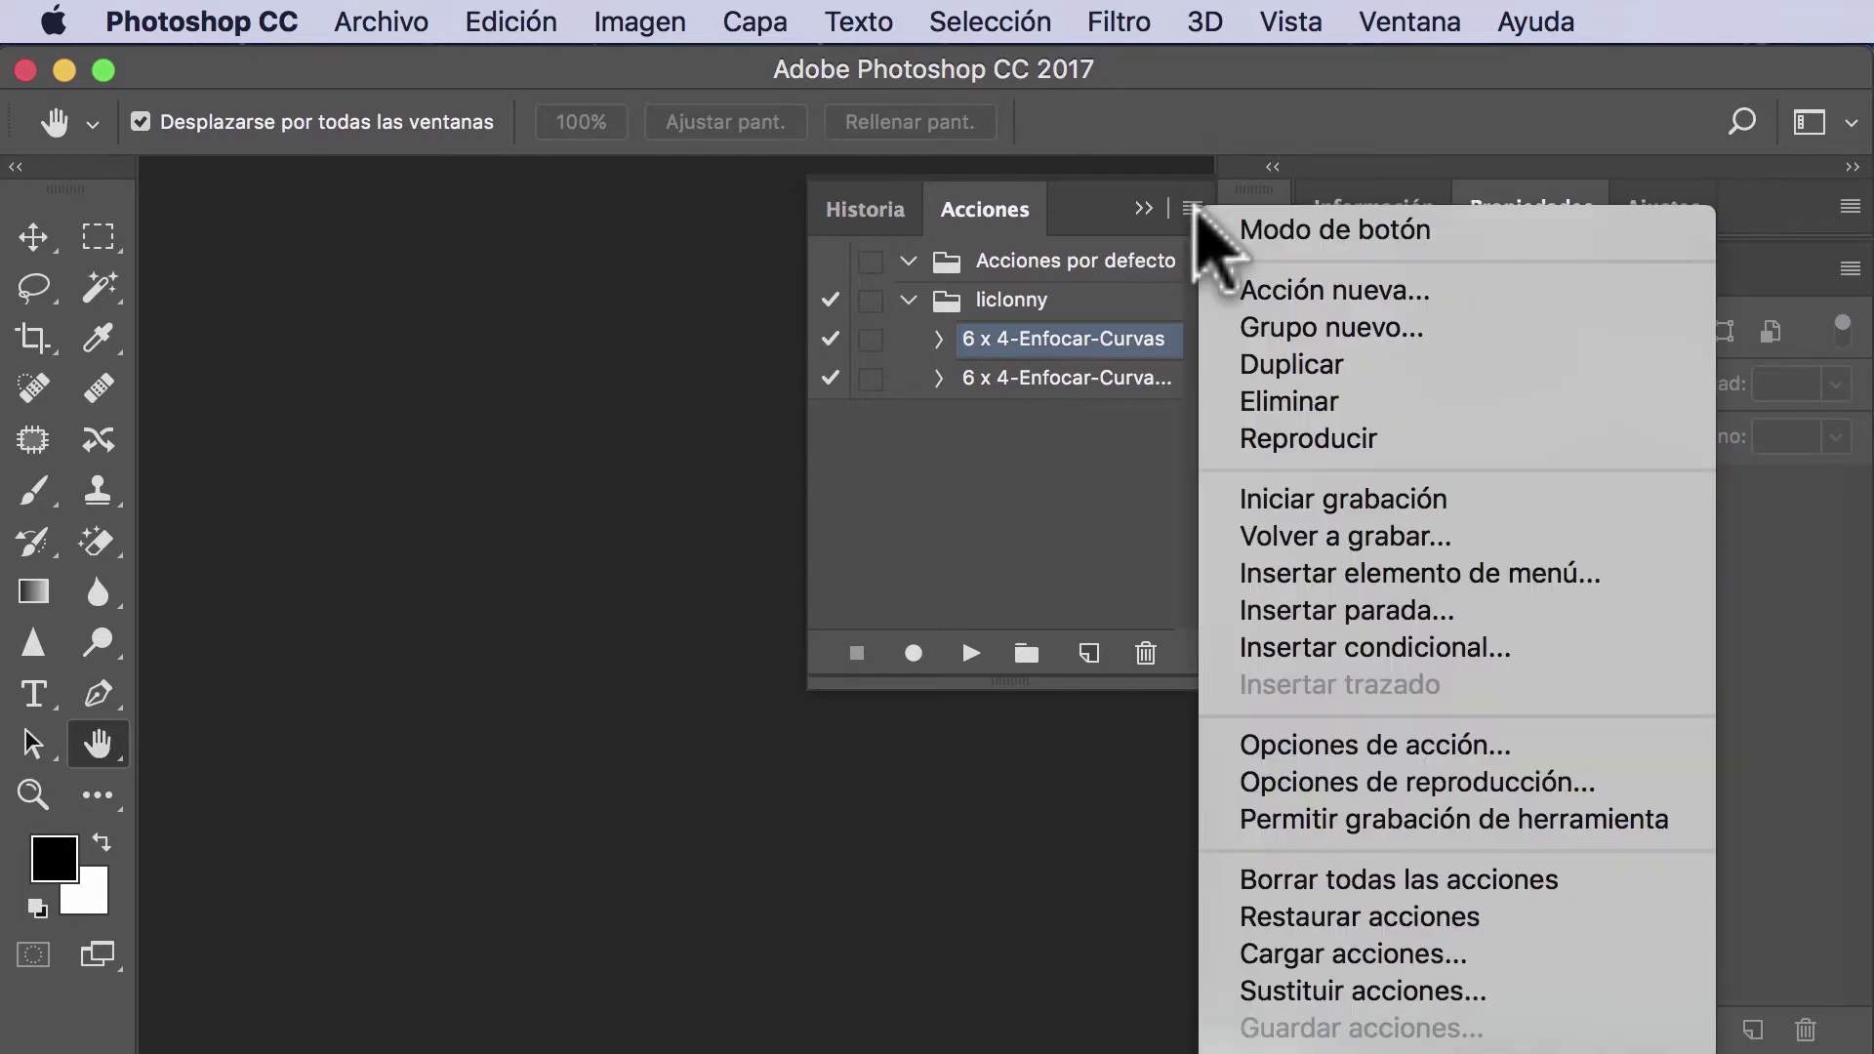
{"action": "left_click", "coordinate": [1313, 403]}
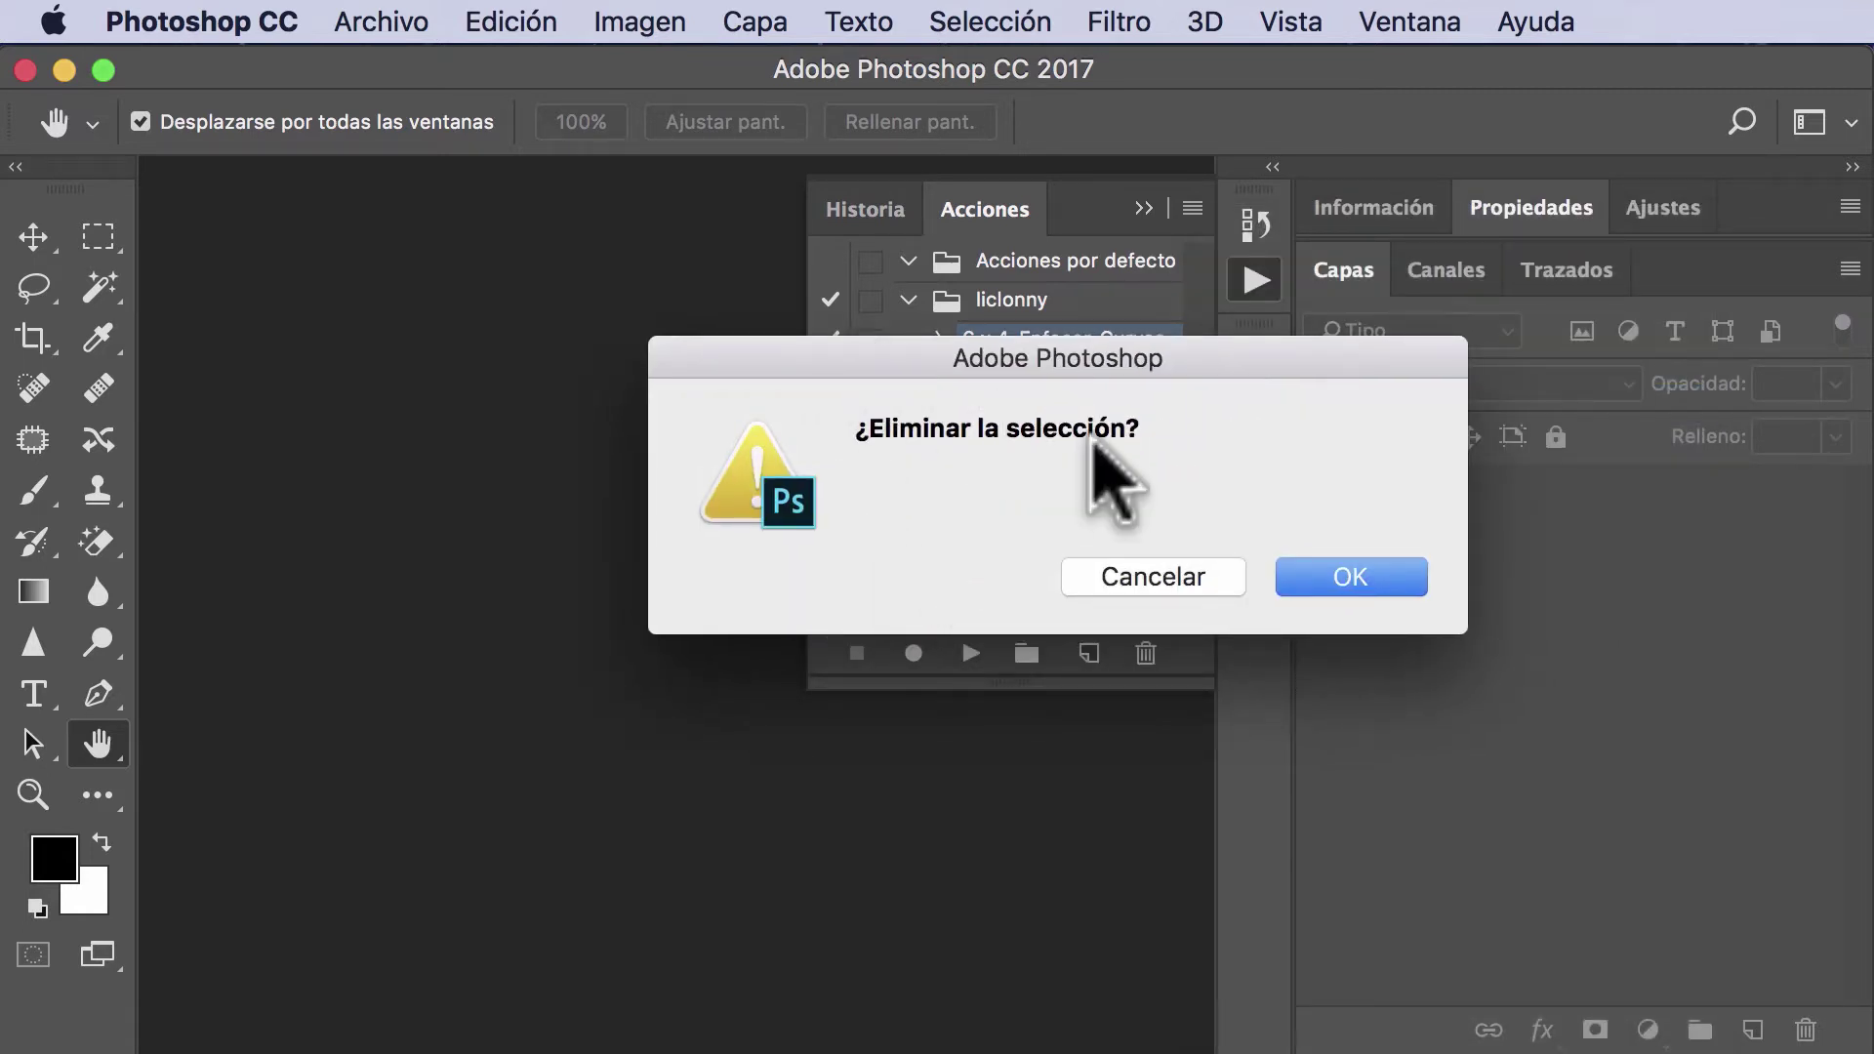
{"action": "left_click", "coordinate": [1349, 578]}
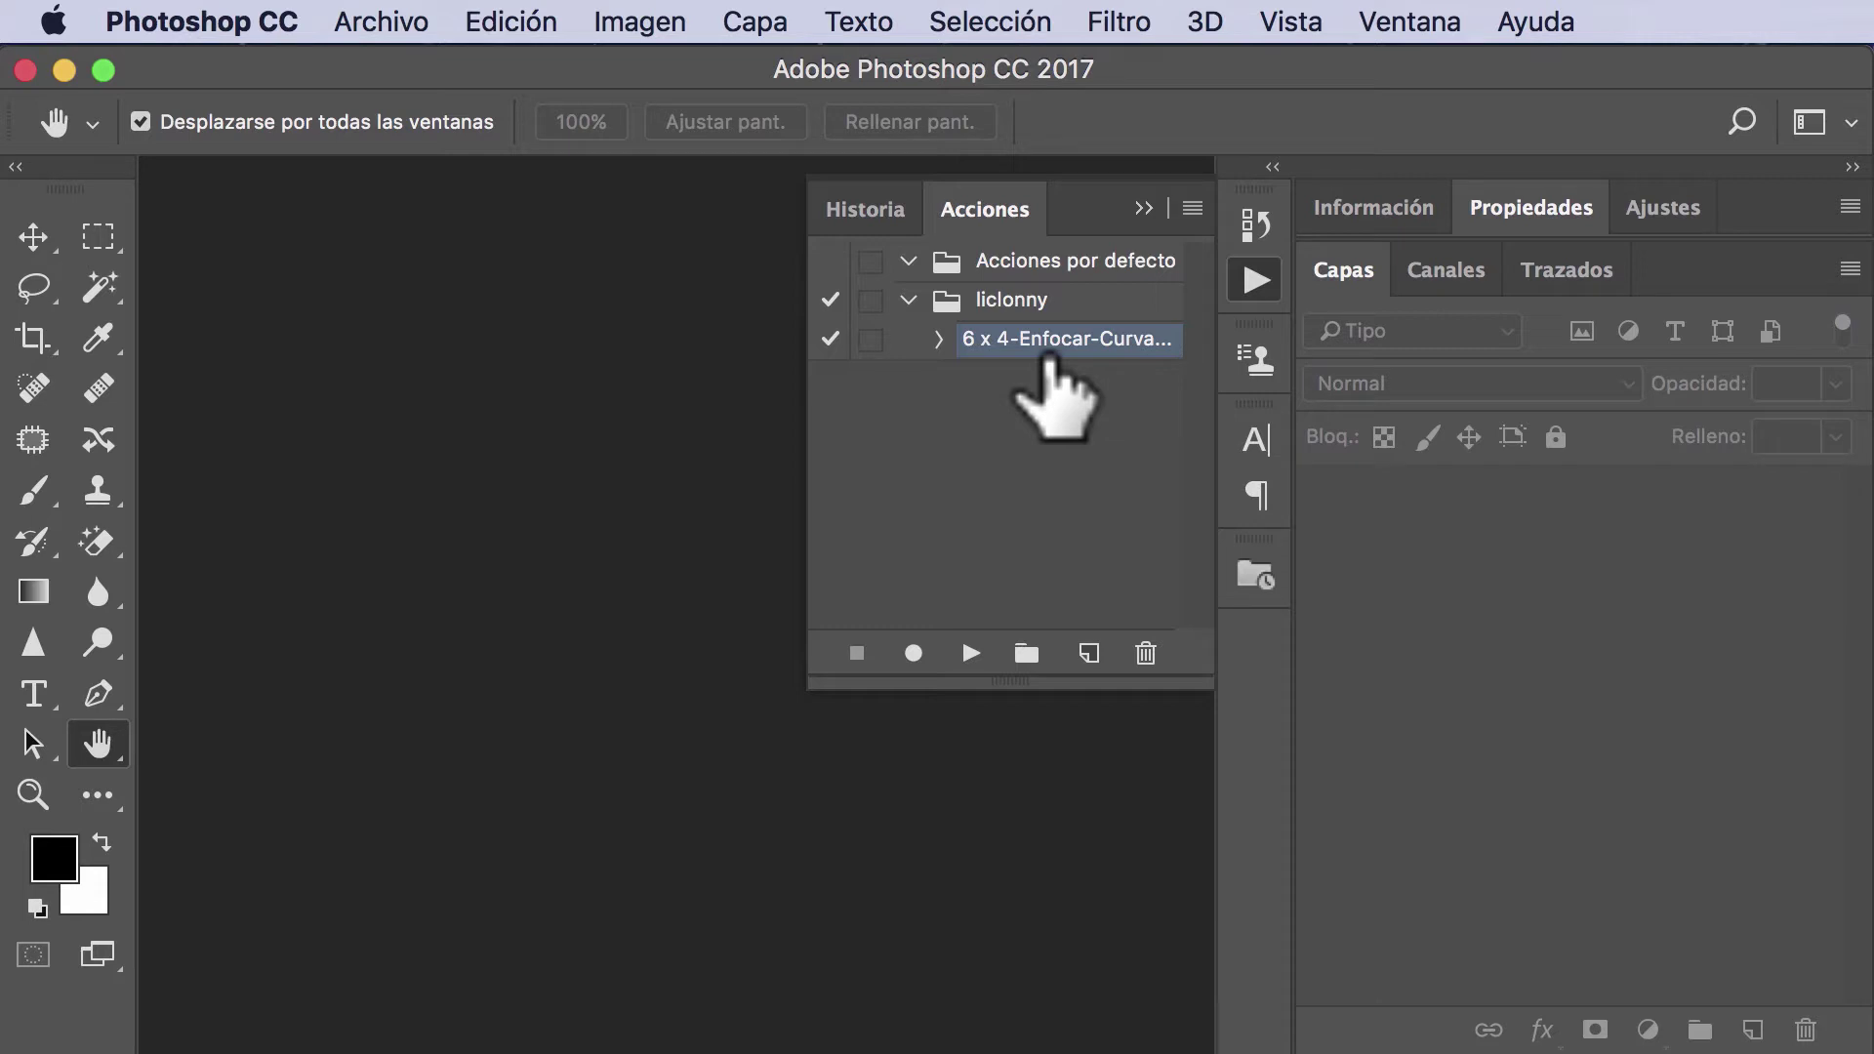
- Review the remaining action's steps, collapse liclonny, and return to Bridge
{"action": "left_click", "coordinate": [939, 342]}
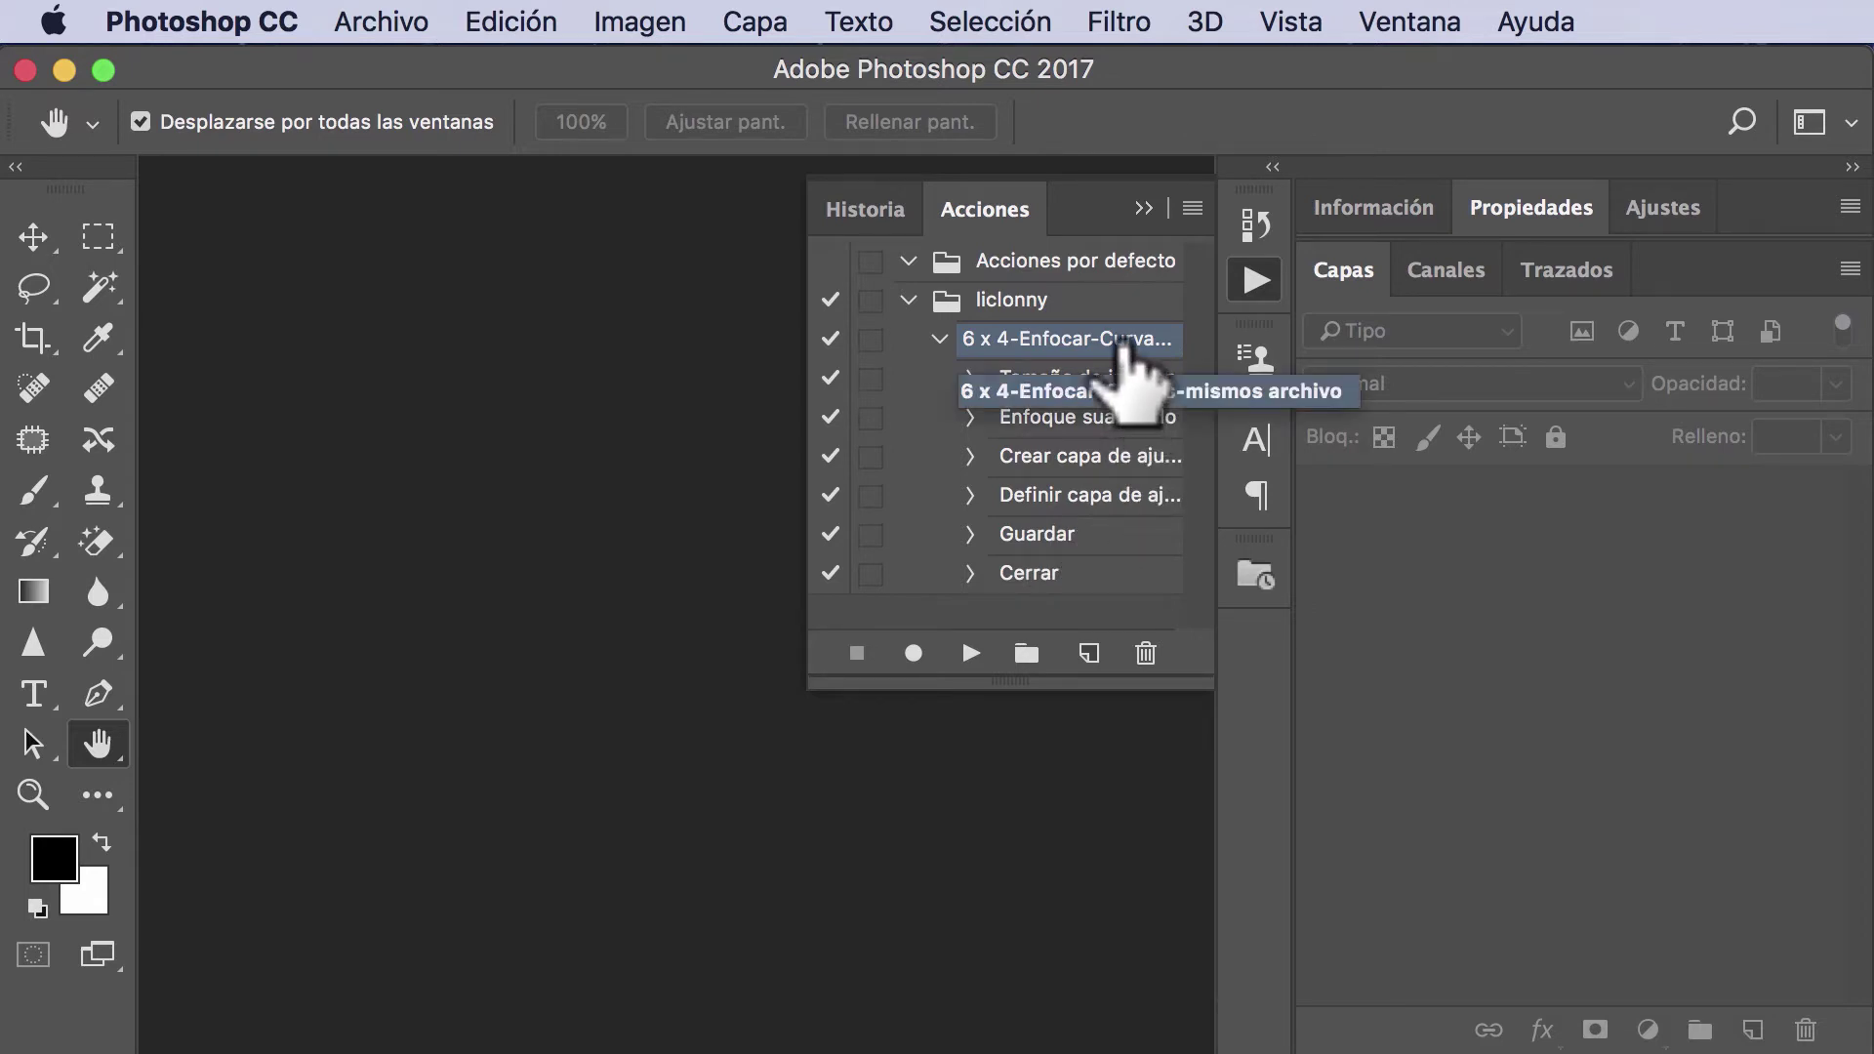
{"action": "left_click", "coordinate": [908, 301]}
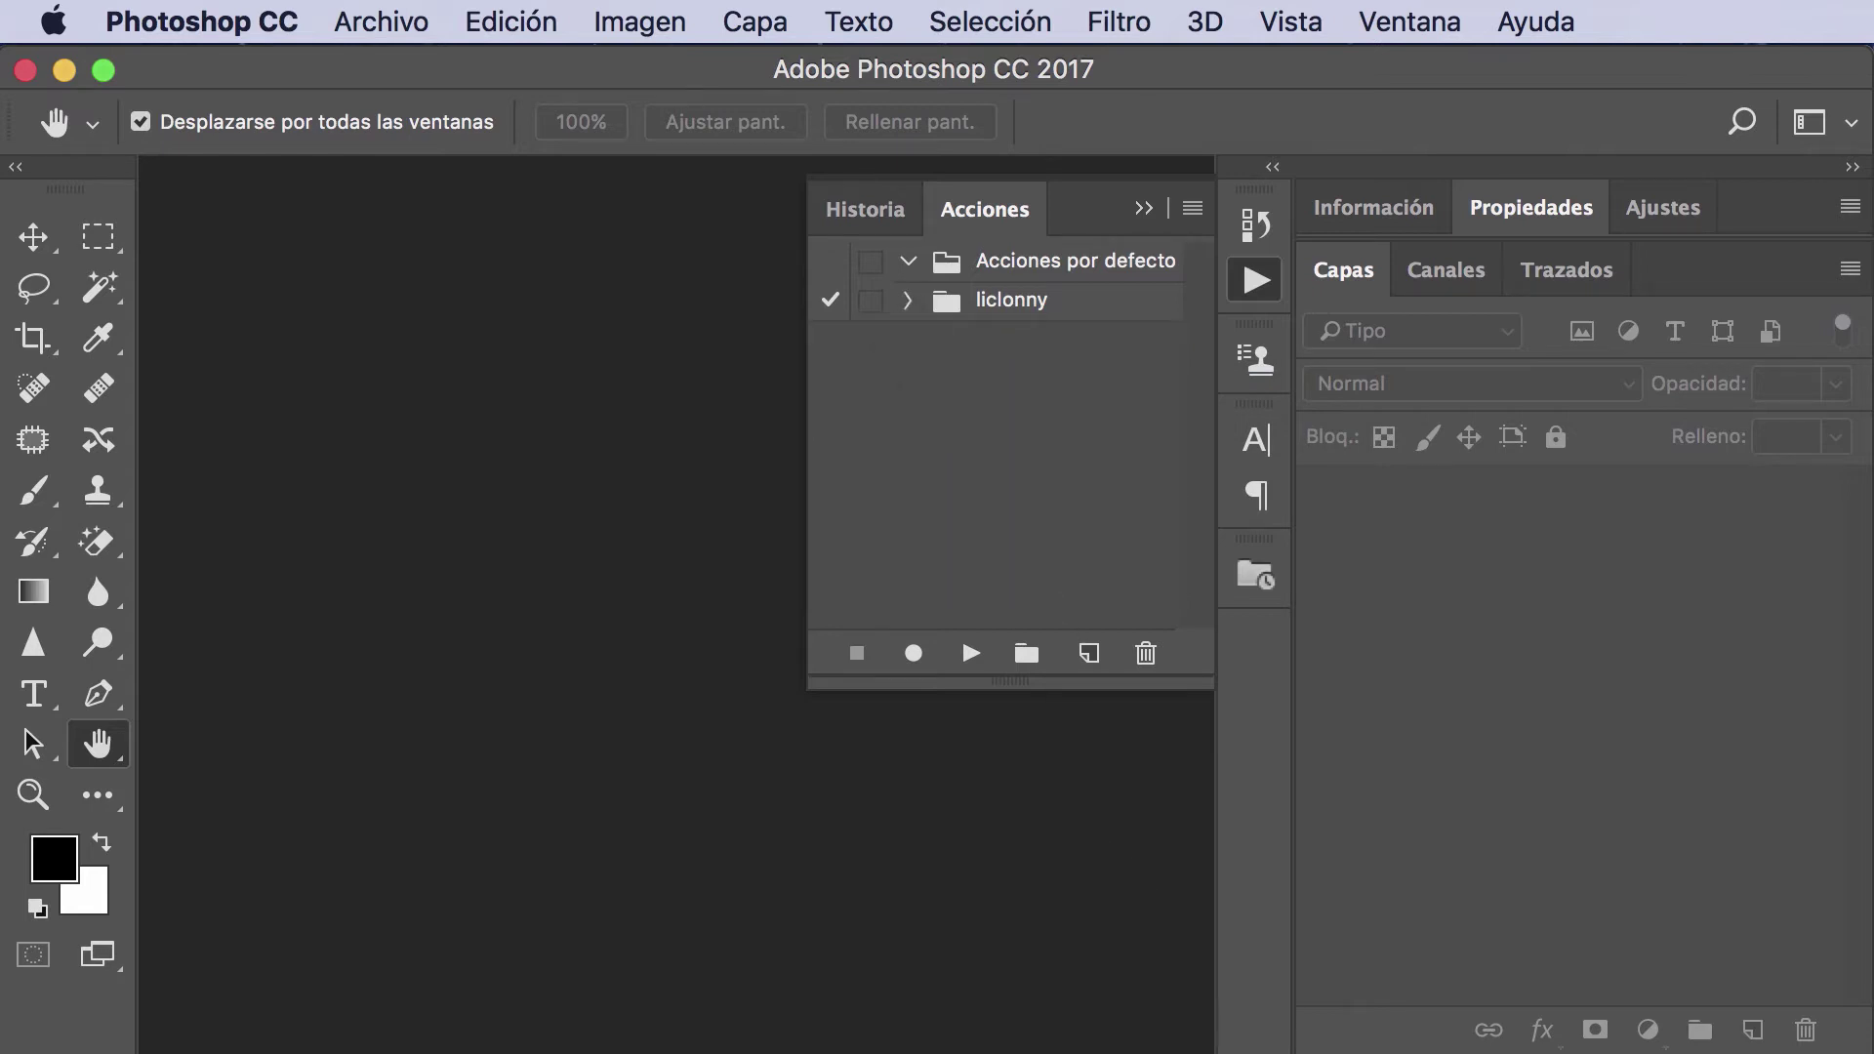
{"action": "key", "text": "super+Tab"}
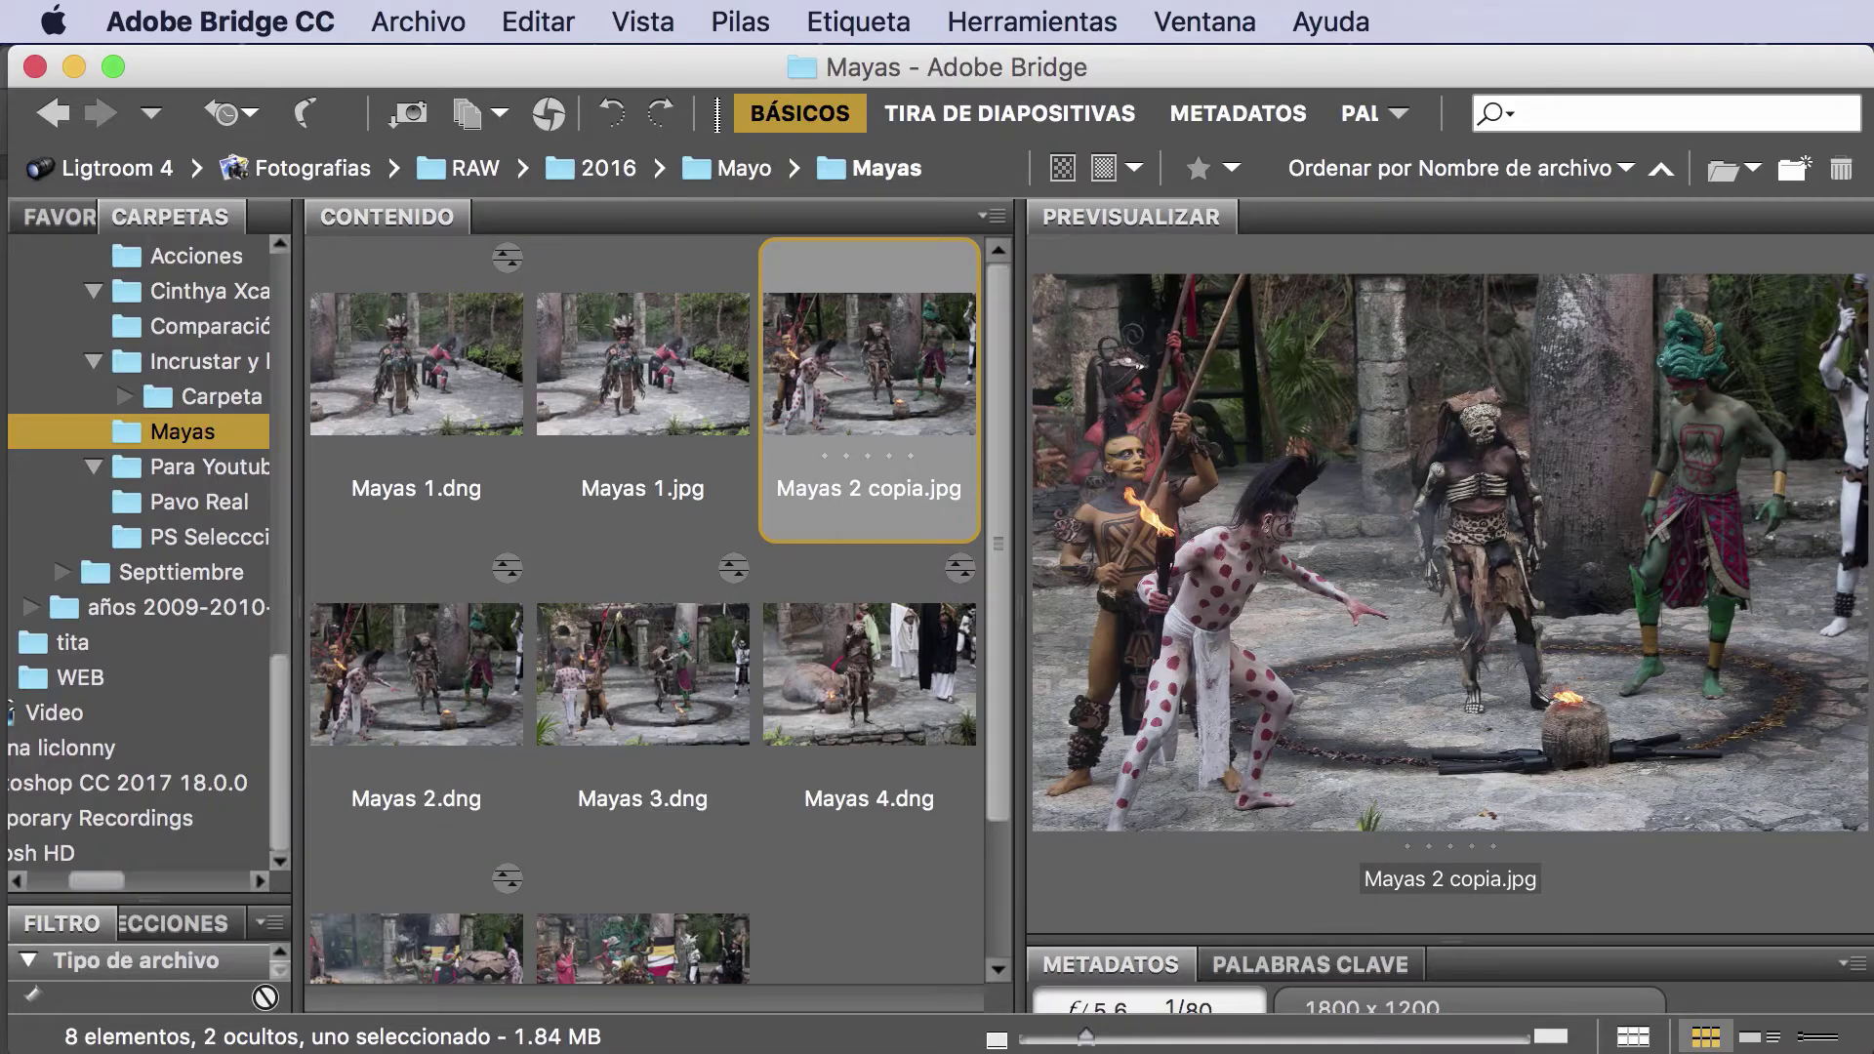